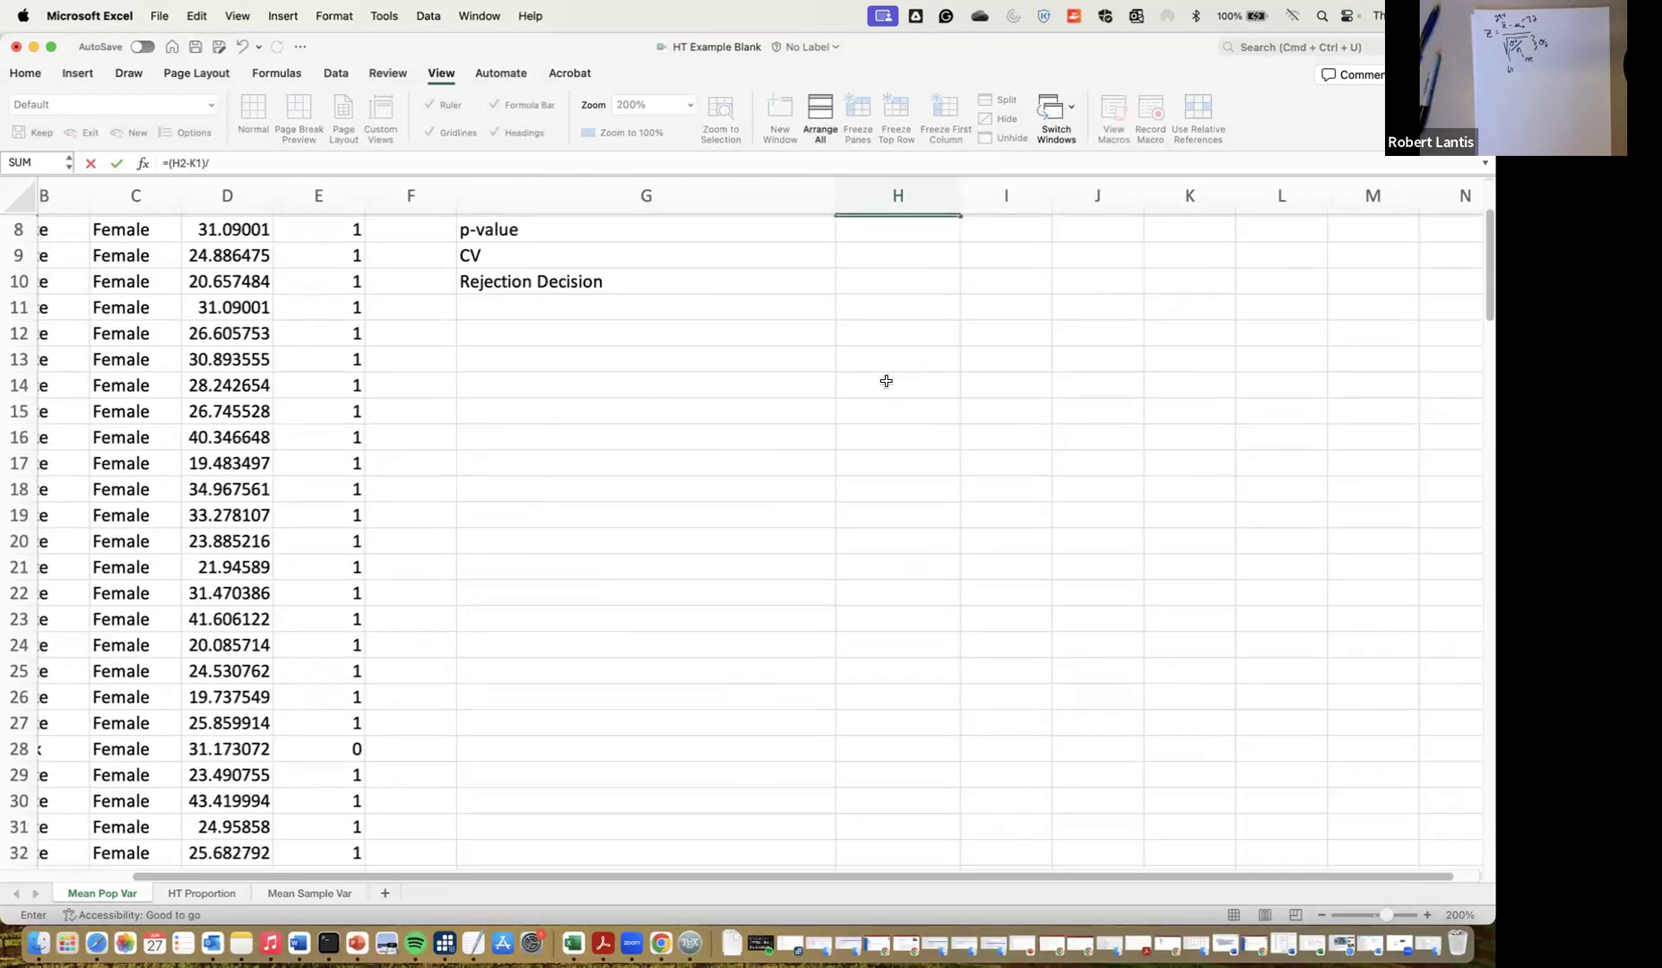
Complete the test statistic formula in H7 as =(H2-K1)/SQRT(H3/H4)
{"action": "type", "text": "sqrt("}
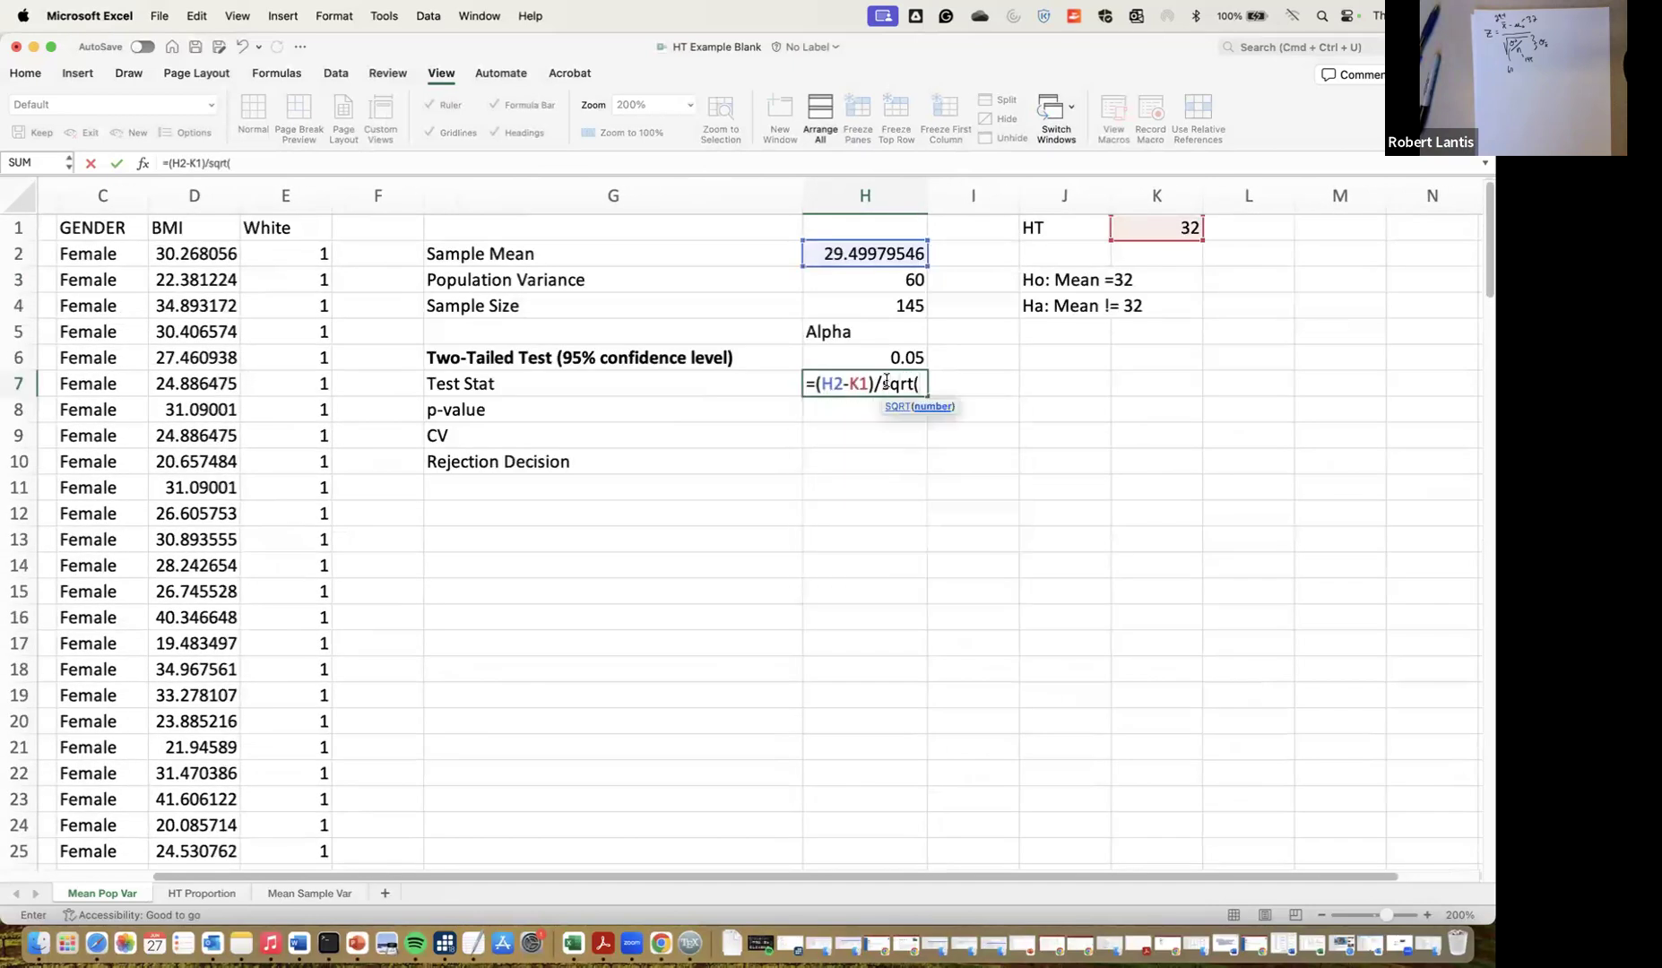
{"action": "left_click", "coordinate": [856, 283]}
{"action": "type", "text": "/"}
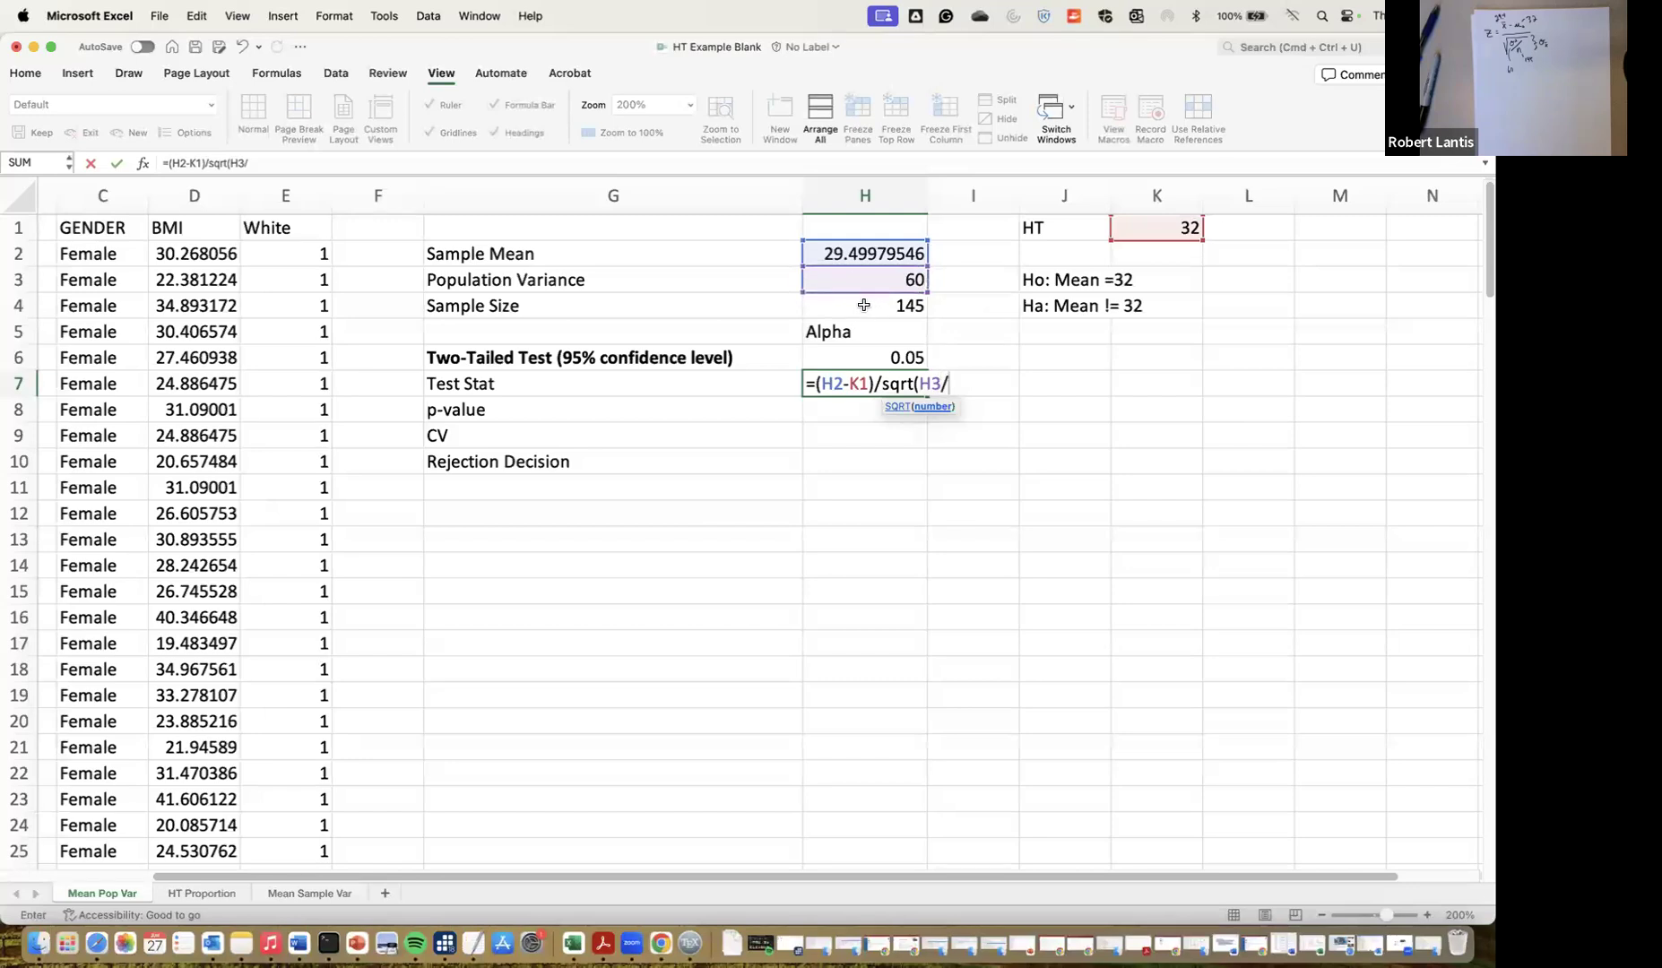
{"action": "left_click", "coordinate": [863, 306]}
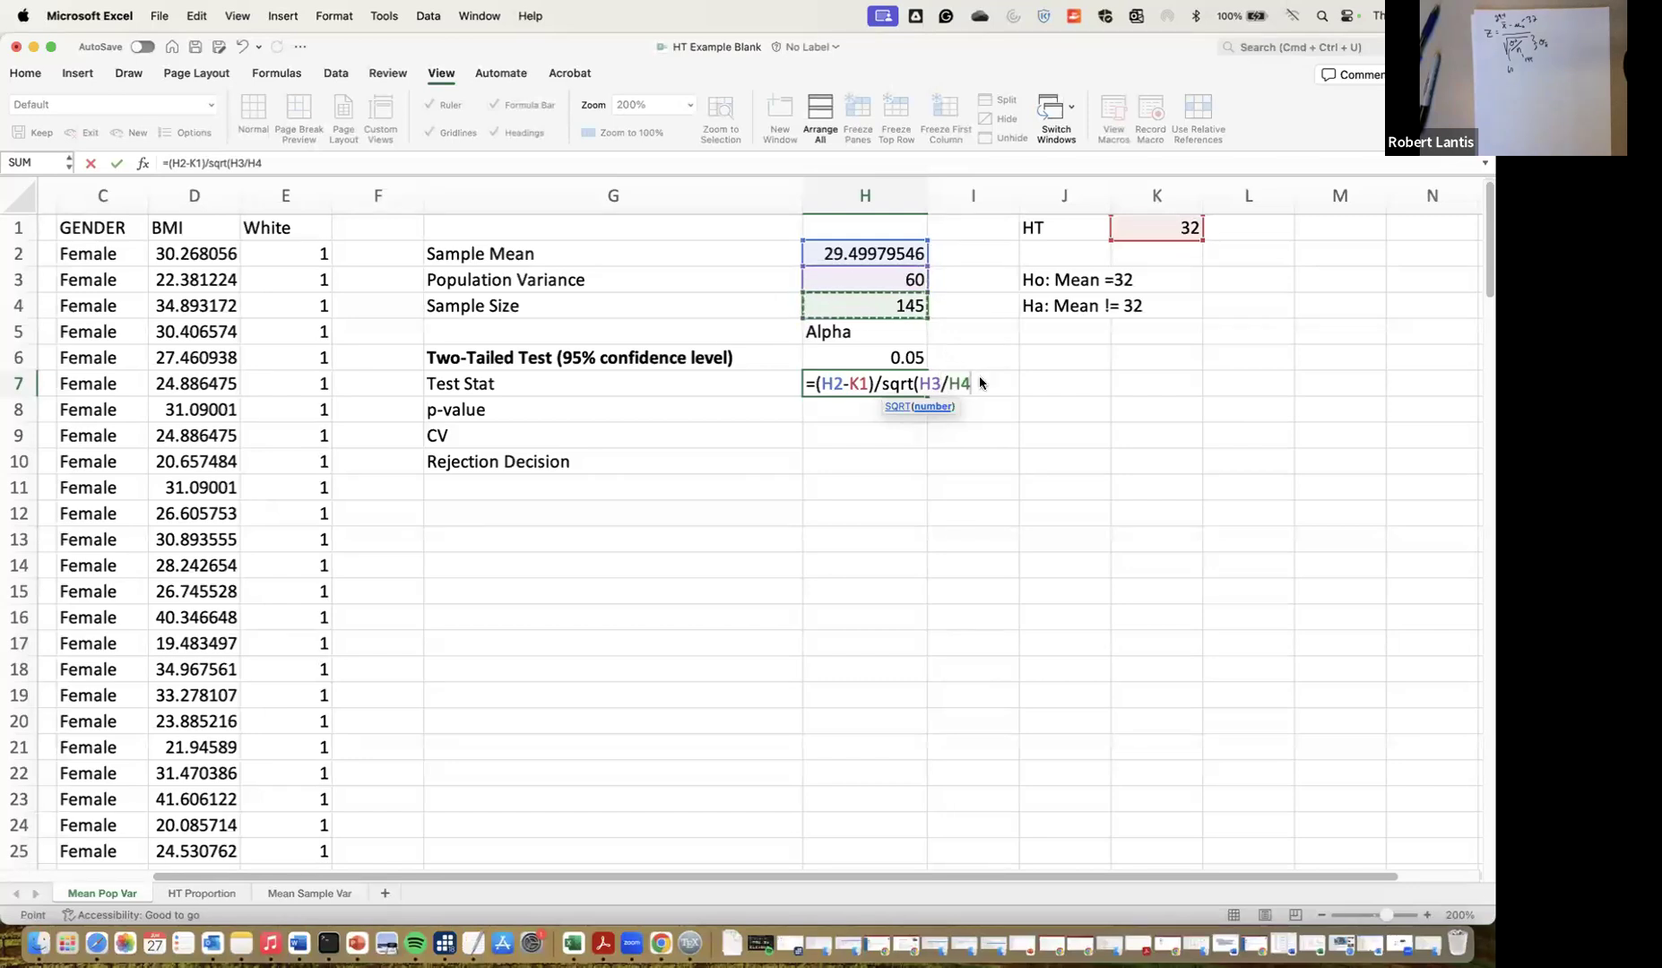
{"action": "key", "text": "Return"}
{"action": "left_click", "coordinate": [799, 404]}
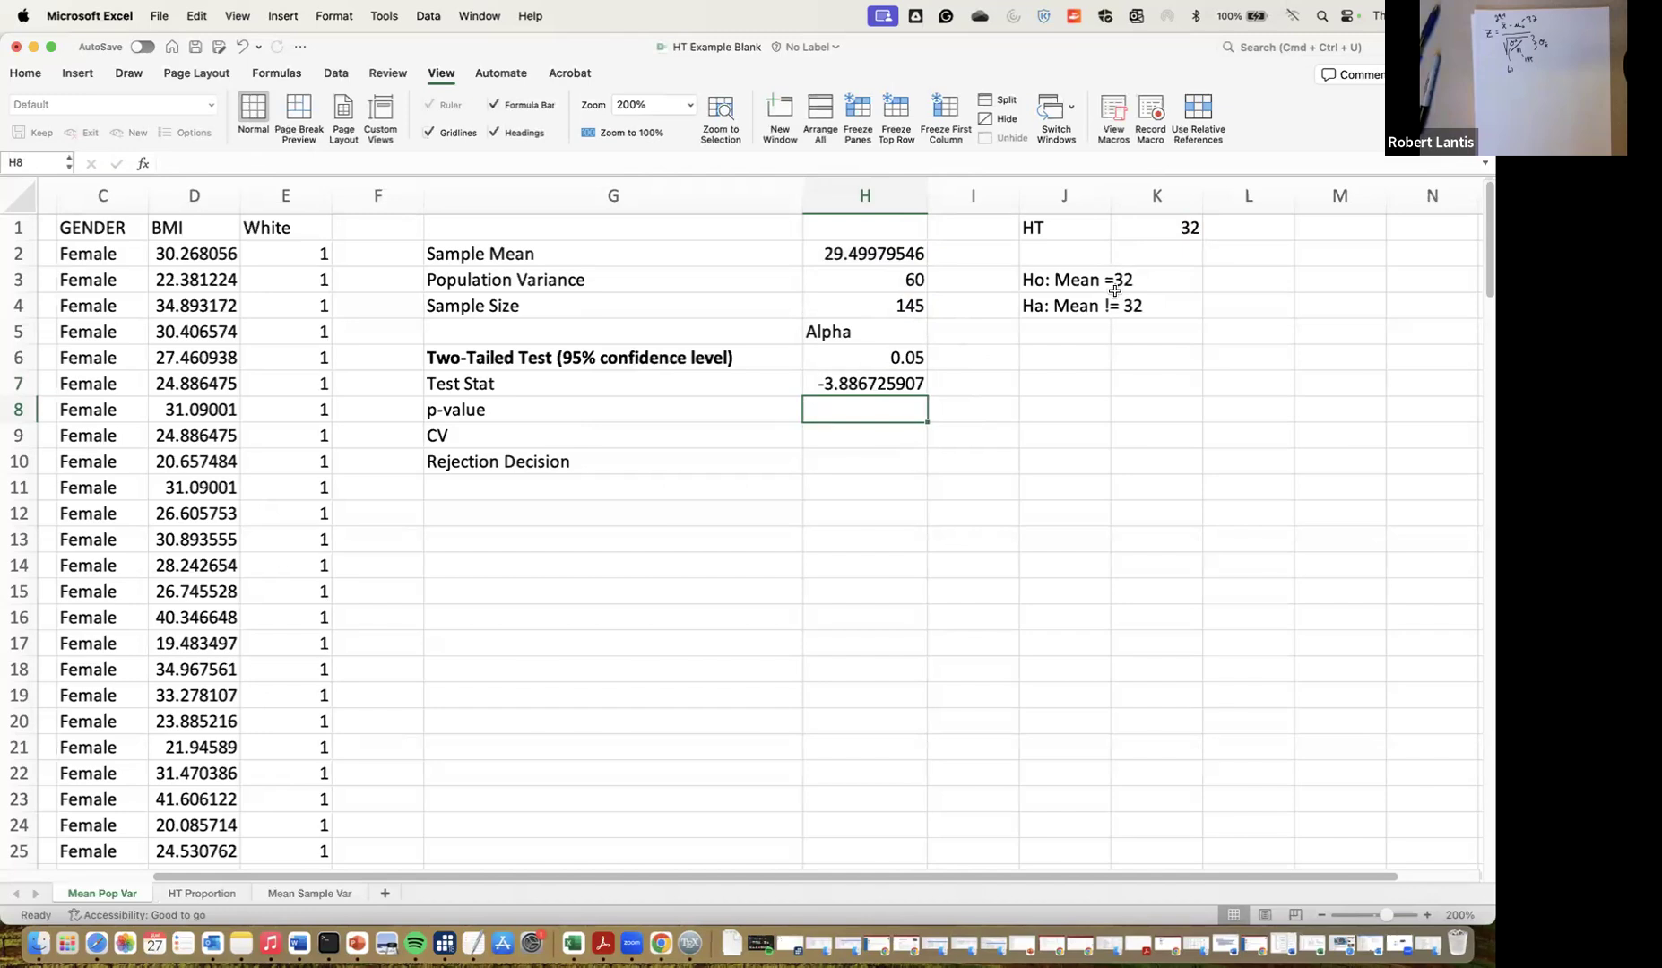
Set the population variance in H3 to 100
{"action": "left_click", "coordinate": [876, 284]}
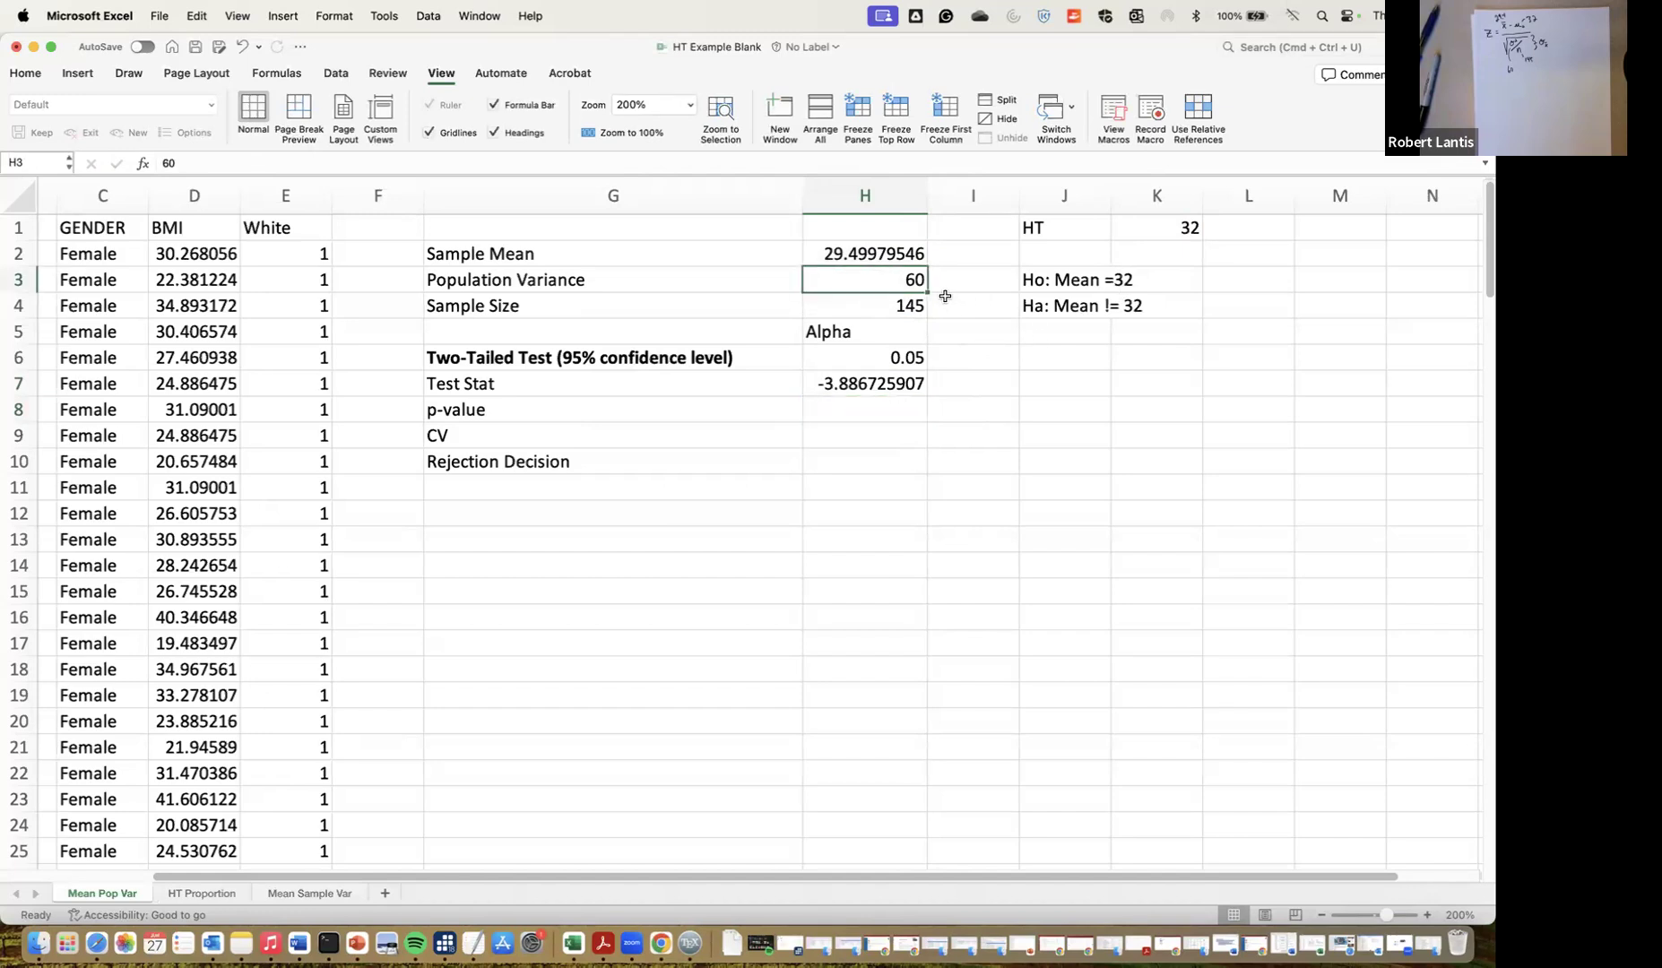
{"action": "type", "text": "100"}
{"action": "key", "text": "Return"}
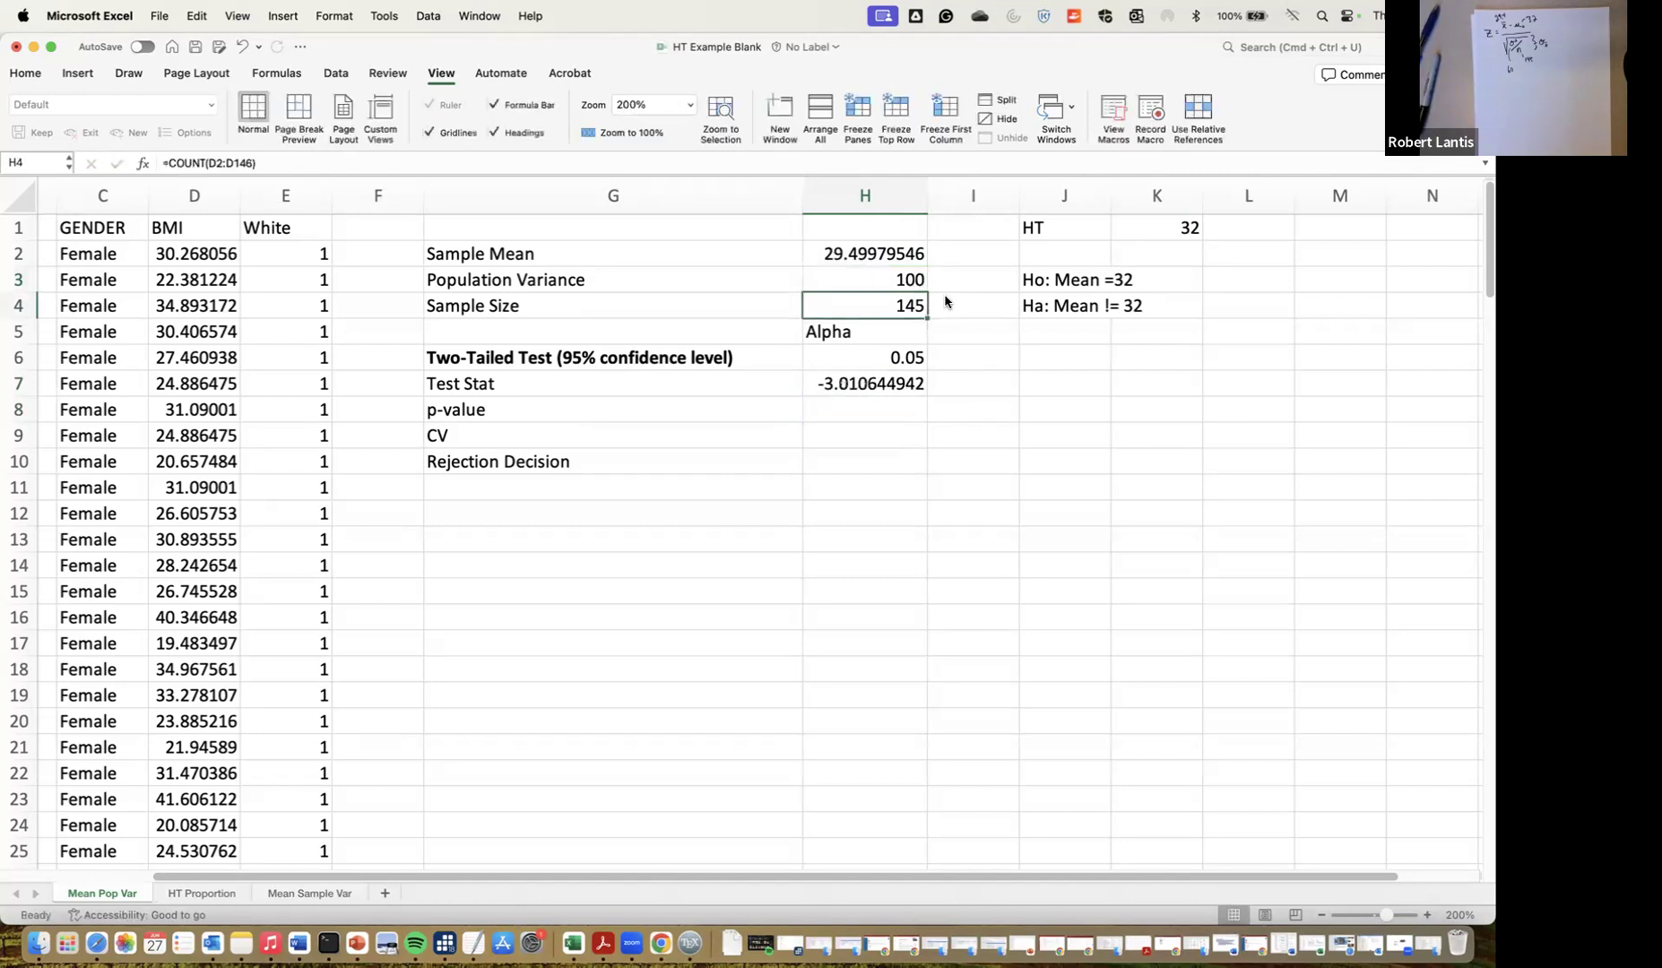
Set the population variance in H3 to 3600
{"action": "key", "text": "Up"}
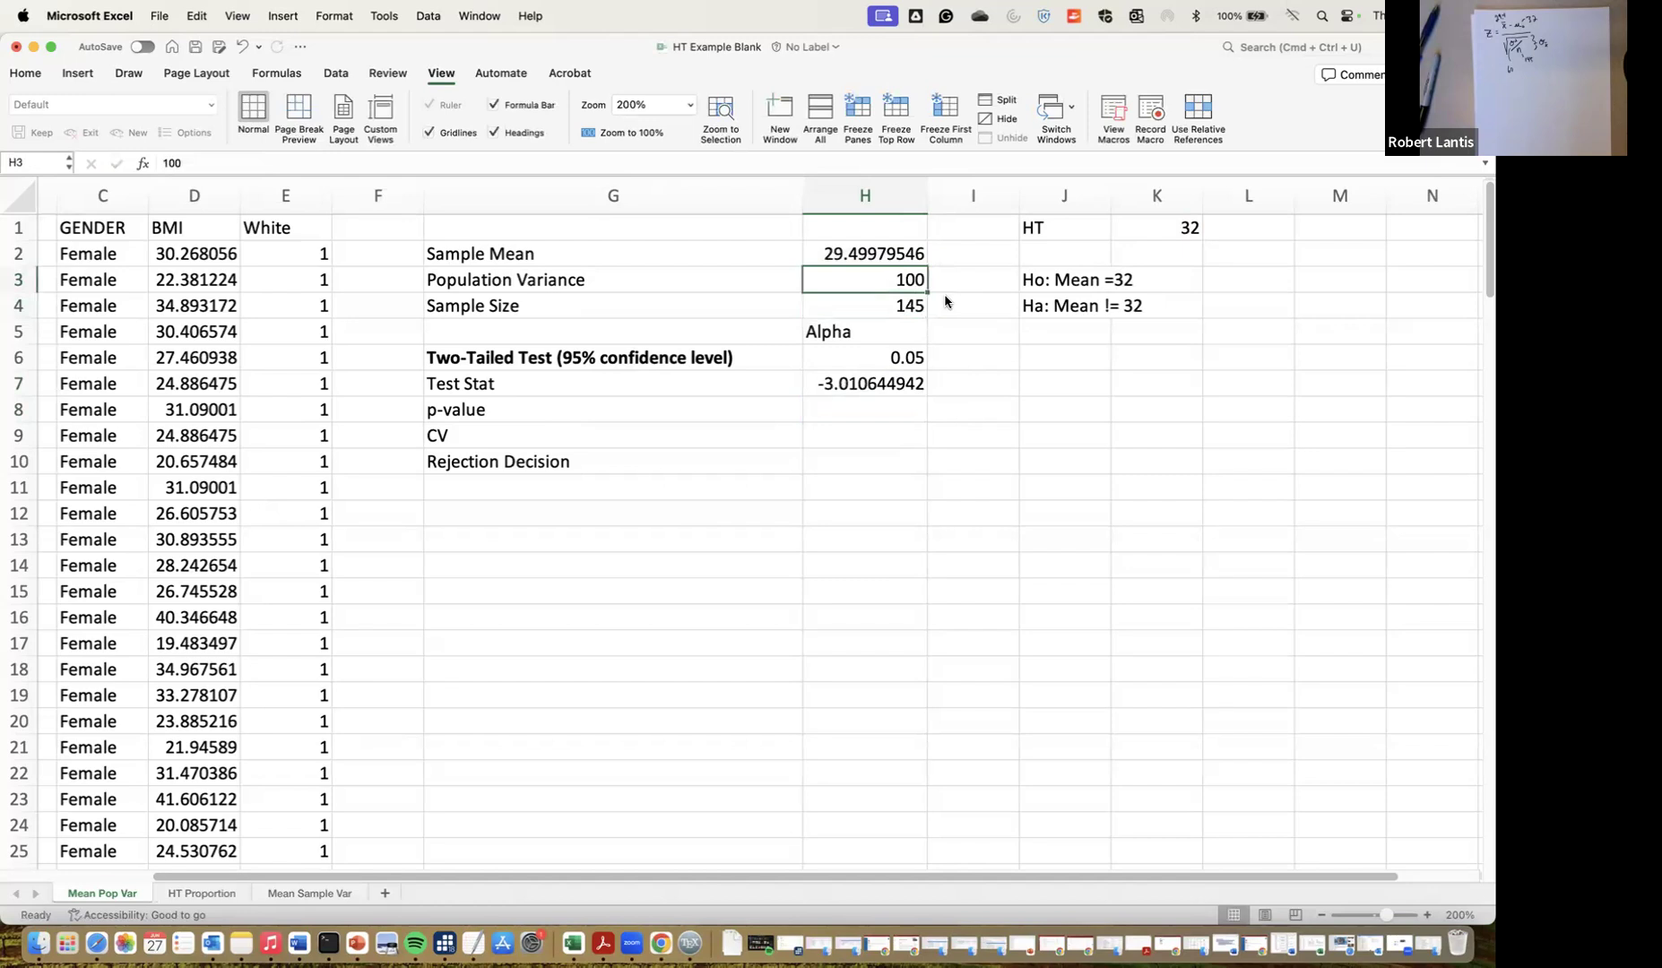
{"action": "type", "text": "3600"}
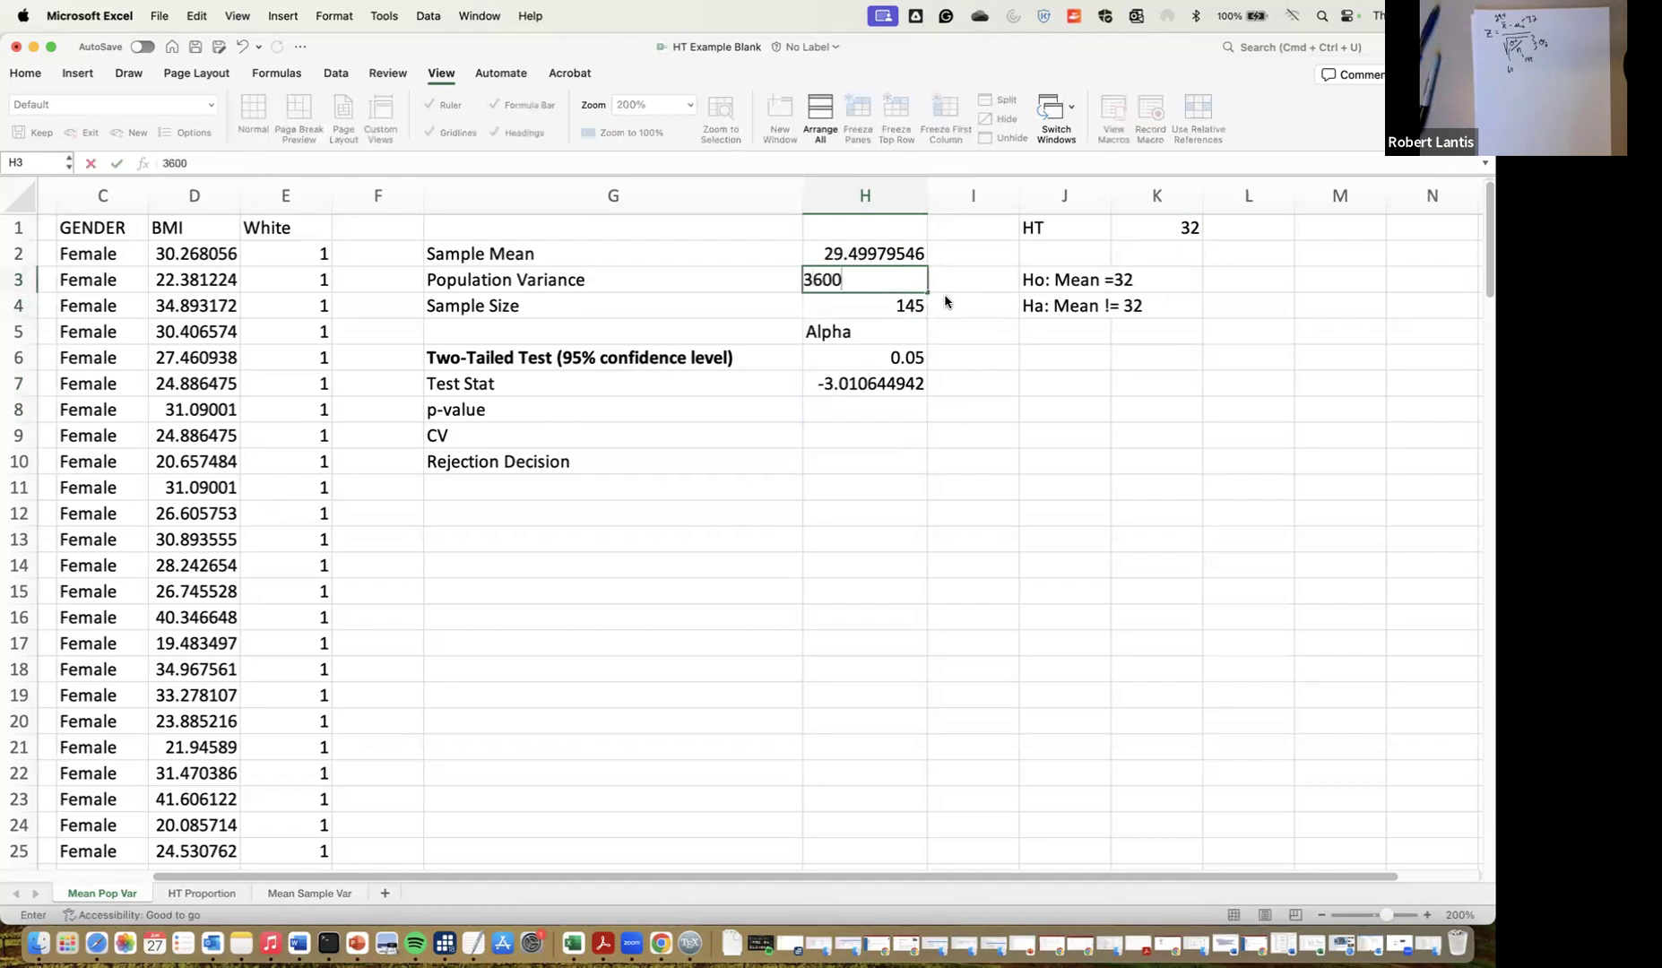
{"action": "key", "text": "Return"}
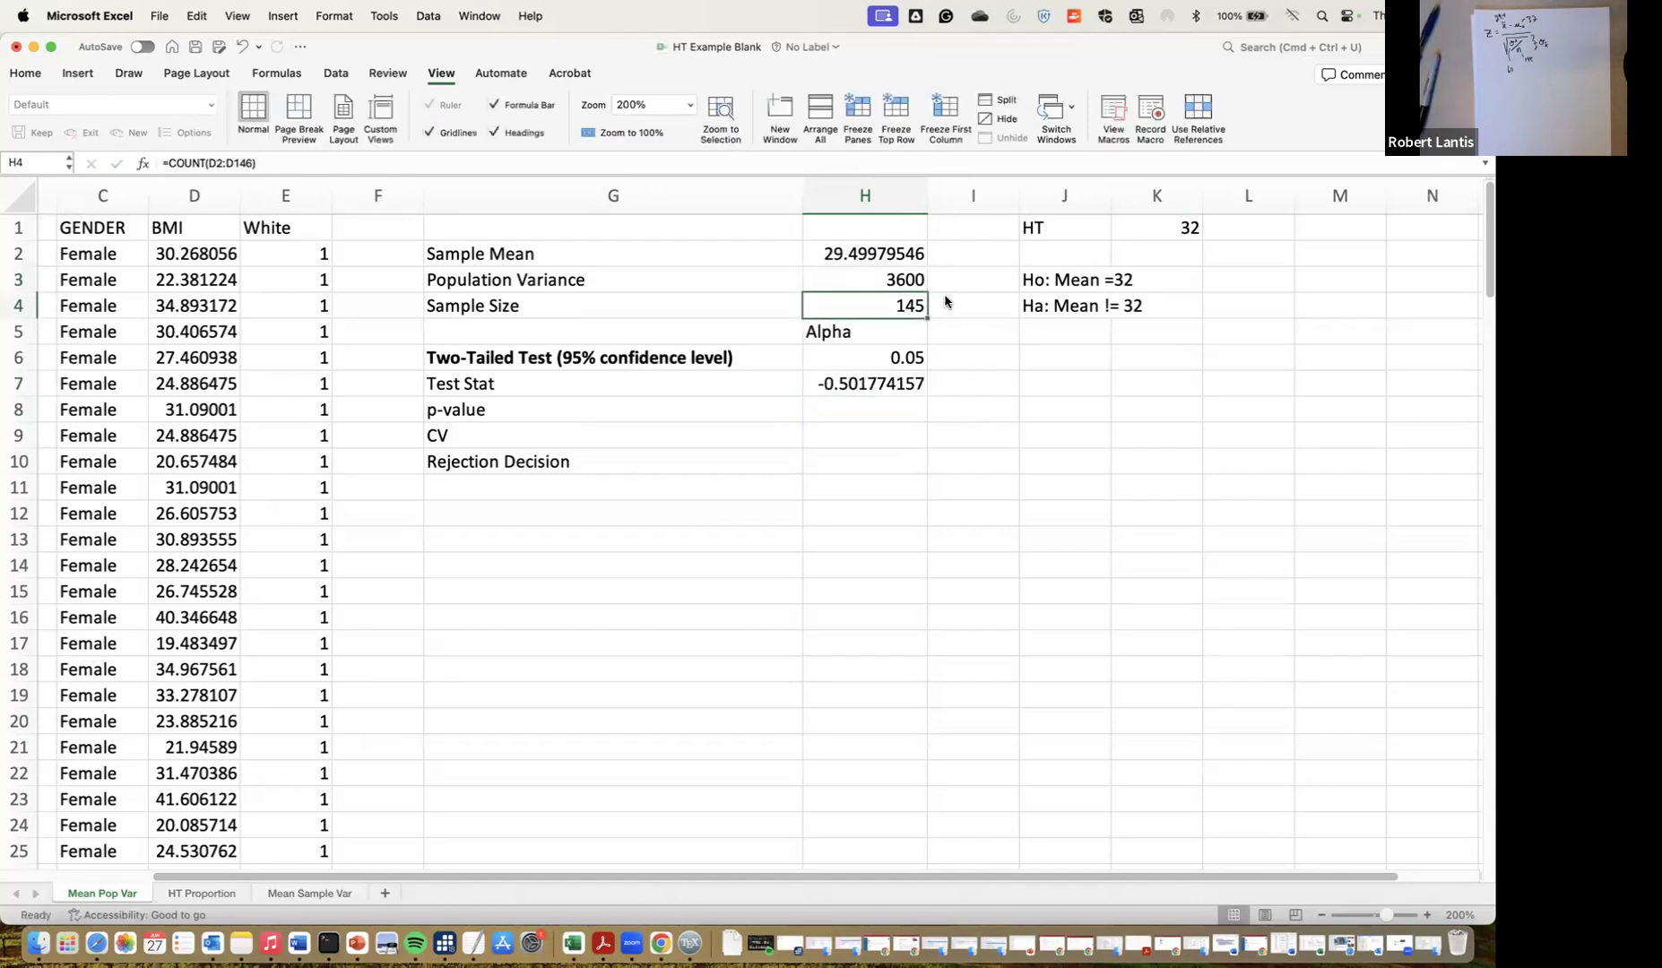
{"action": "key", "text": "Up"}
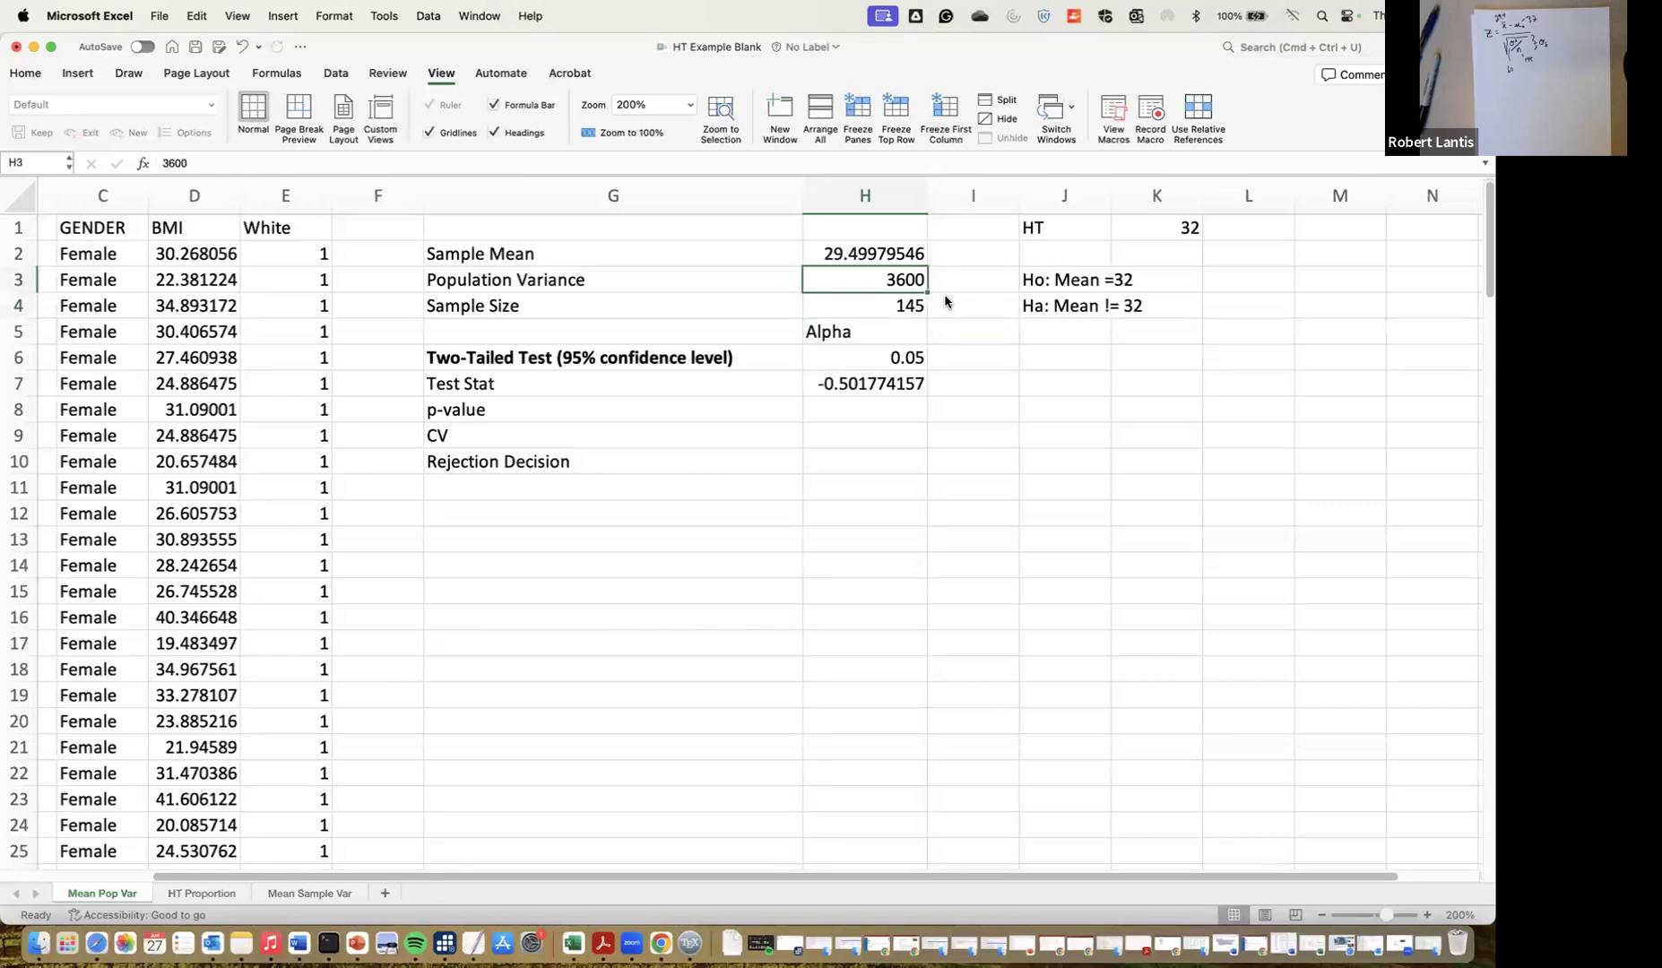
Enter the one-tail p-value formula =NORM.S.DIST(H7,1) in H8
{"action": "key", "text": "Down"}
{"action": "key", "text": "Down"}
{"action": "key", "text": "Down"}
{"action": "key", "text": "Down"}
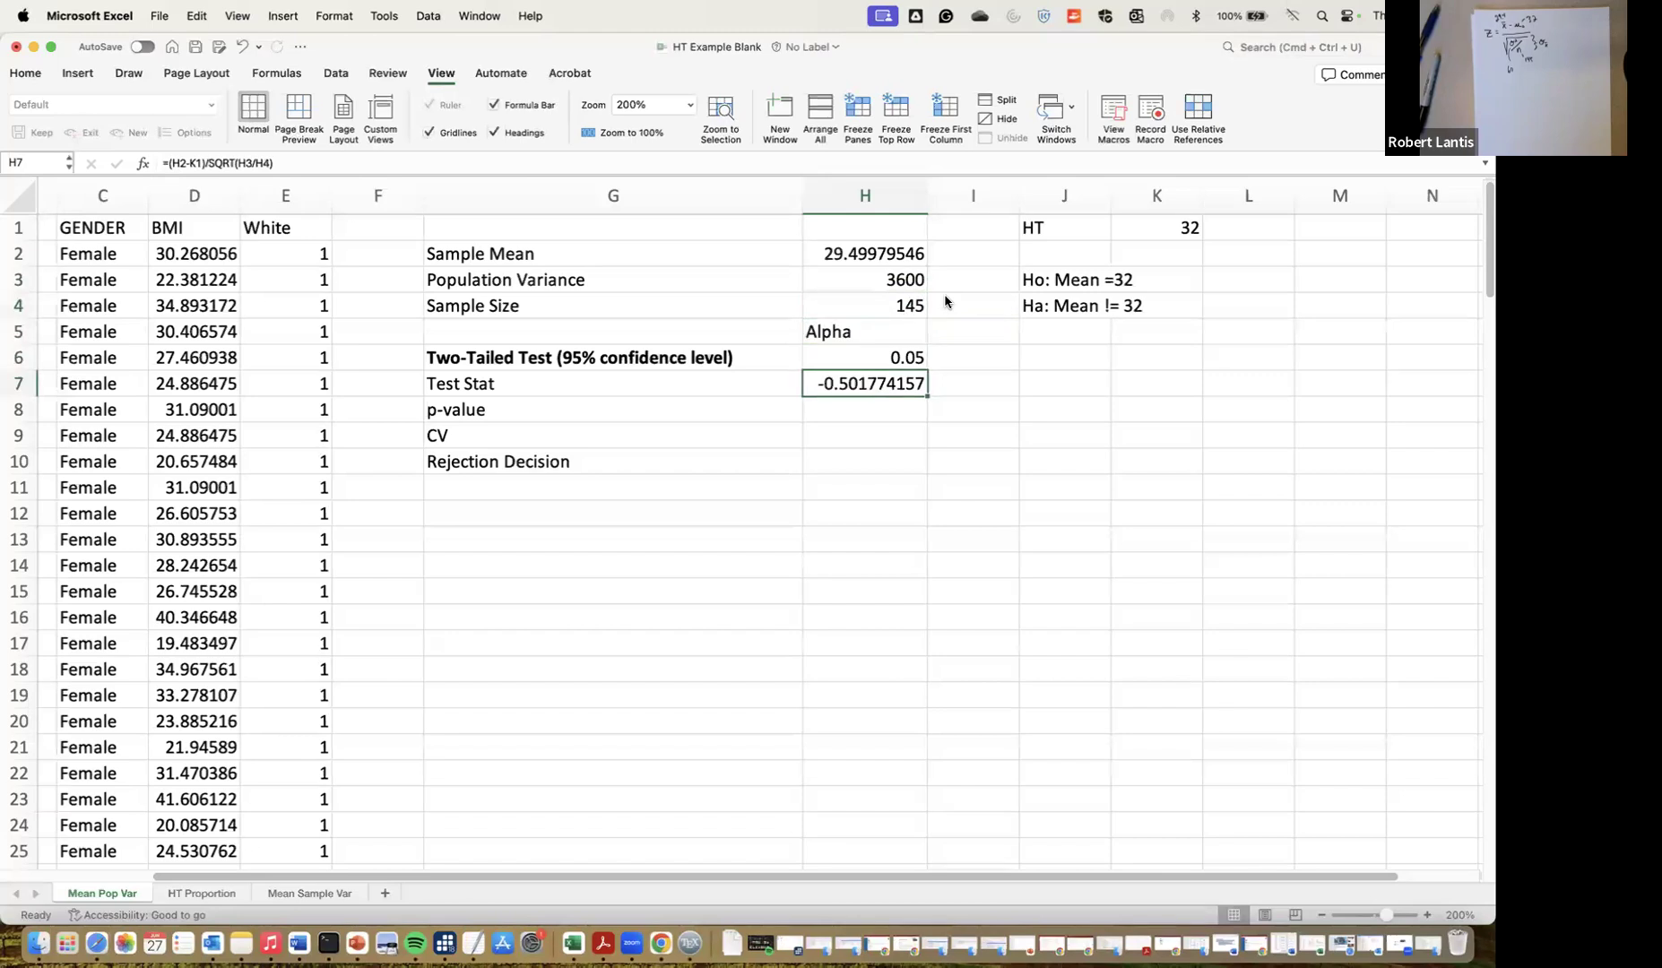
{"action": "key", "text": "Down"}
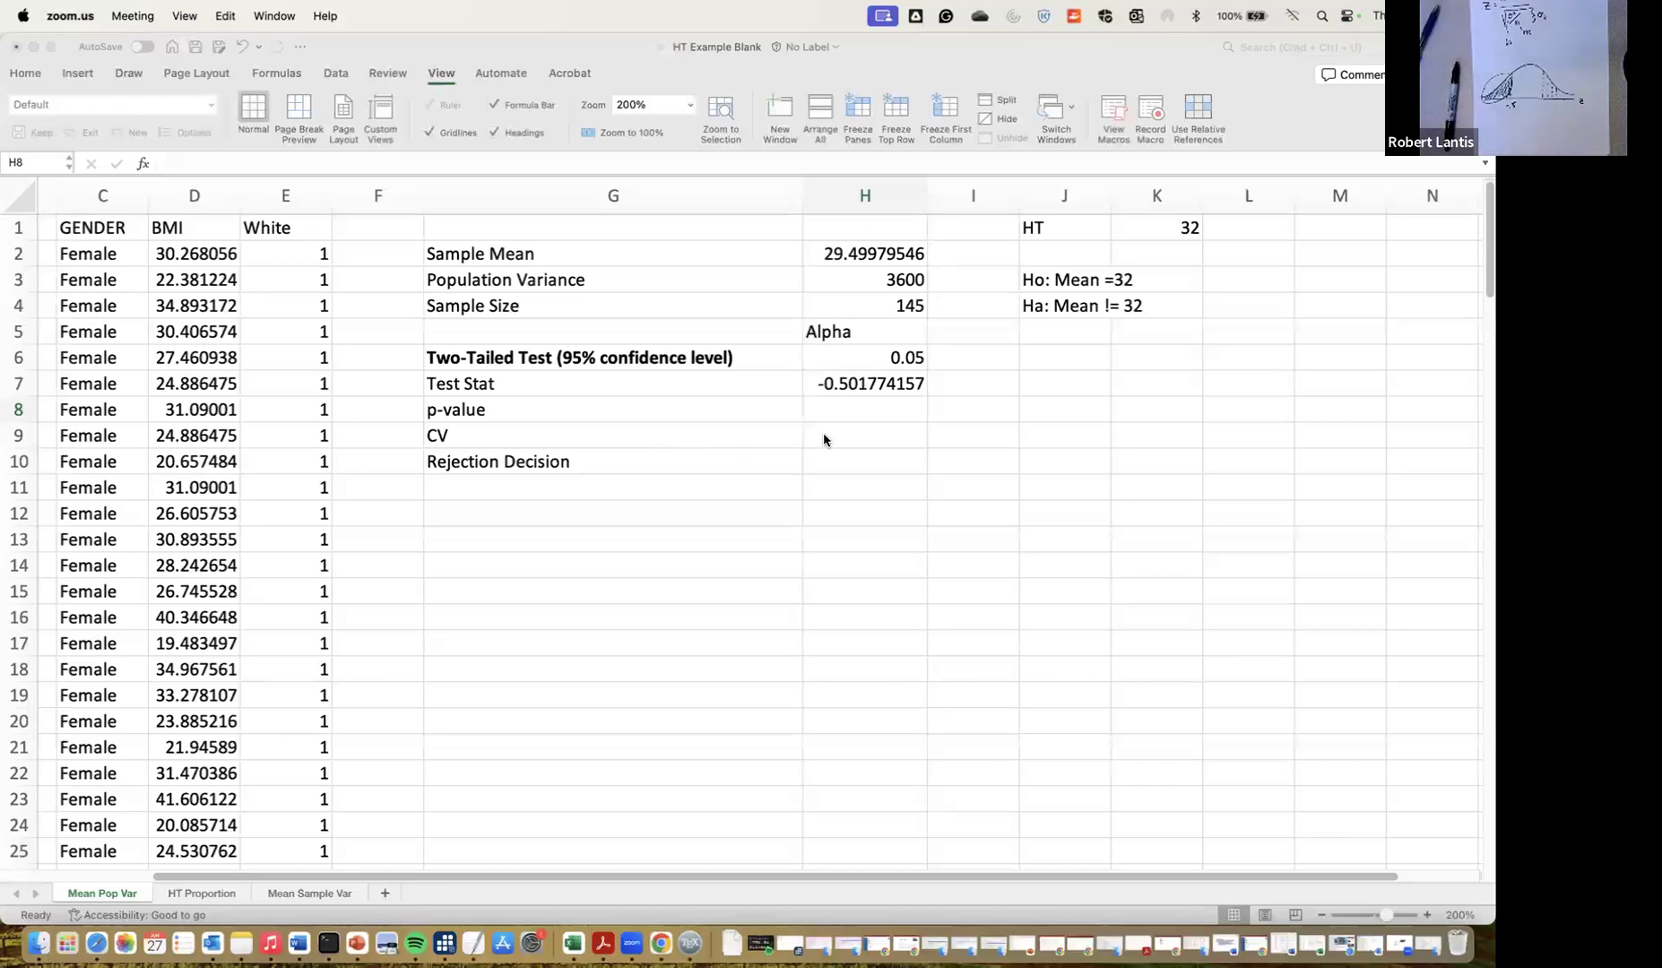
{"action": "left_click", "coordinate": [858, 413]}
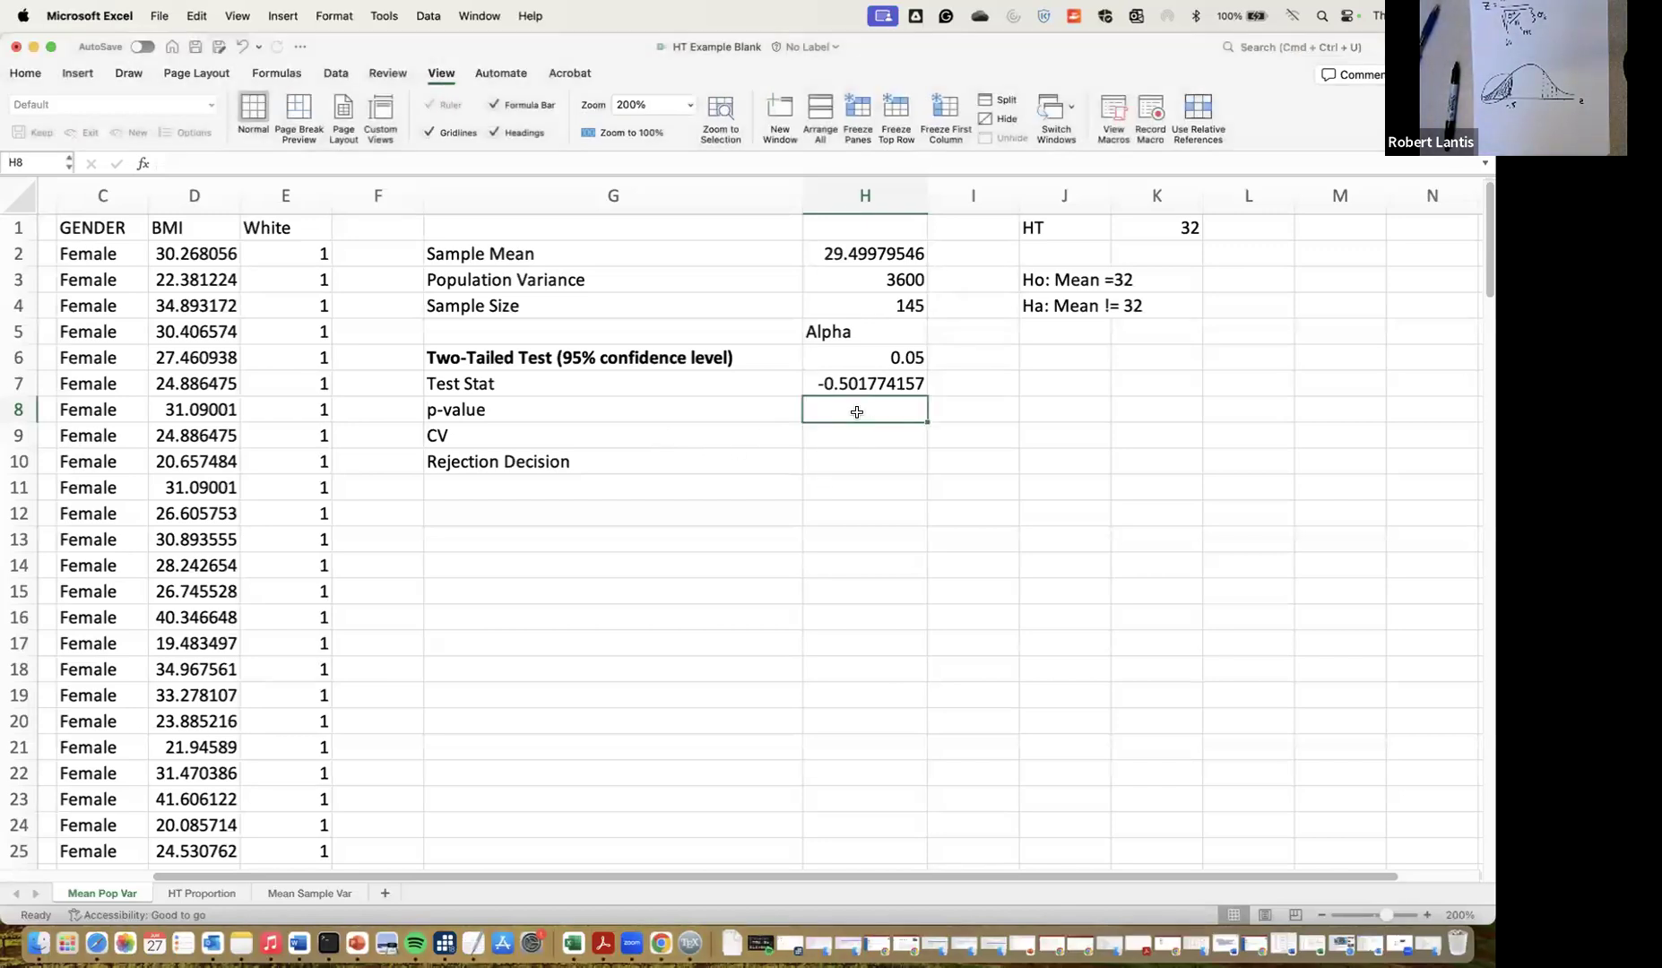
{"action": "type", "text": "="}
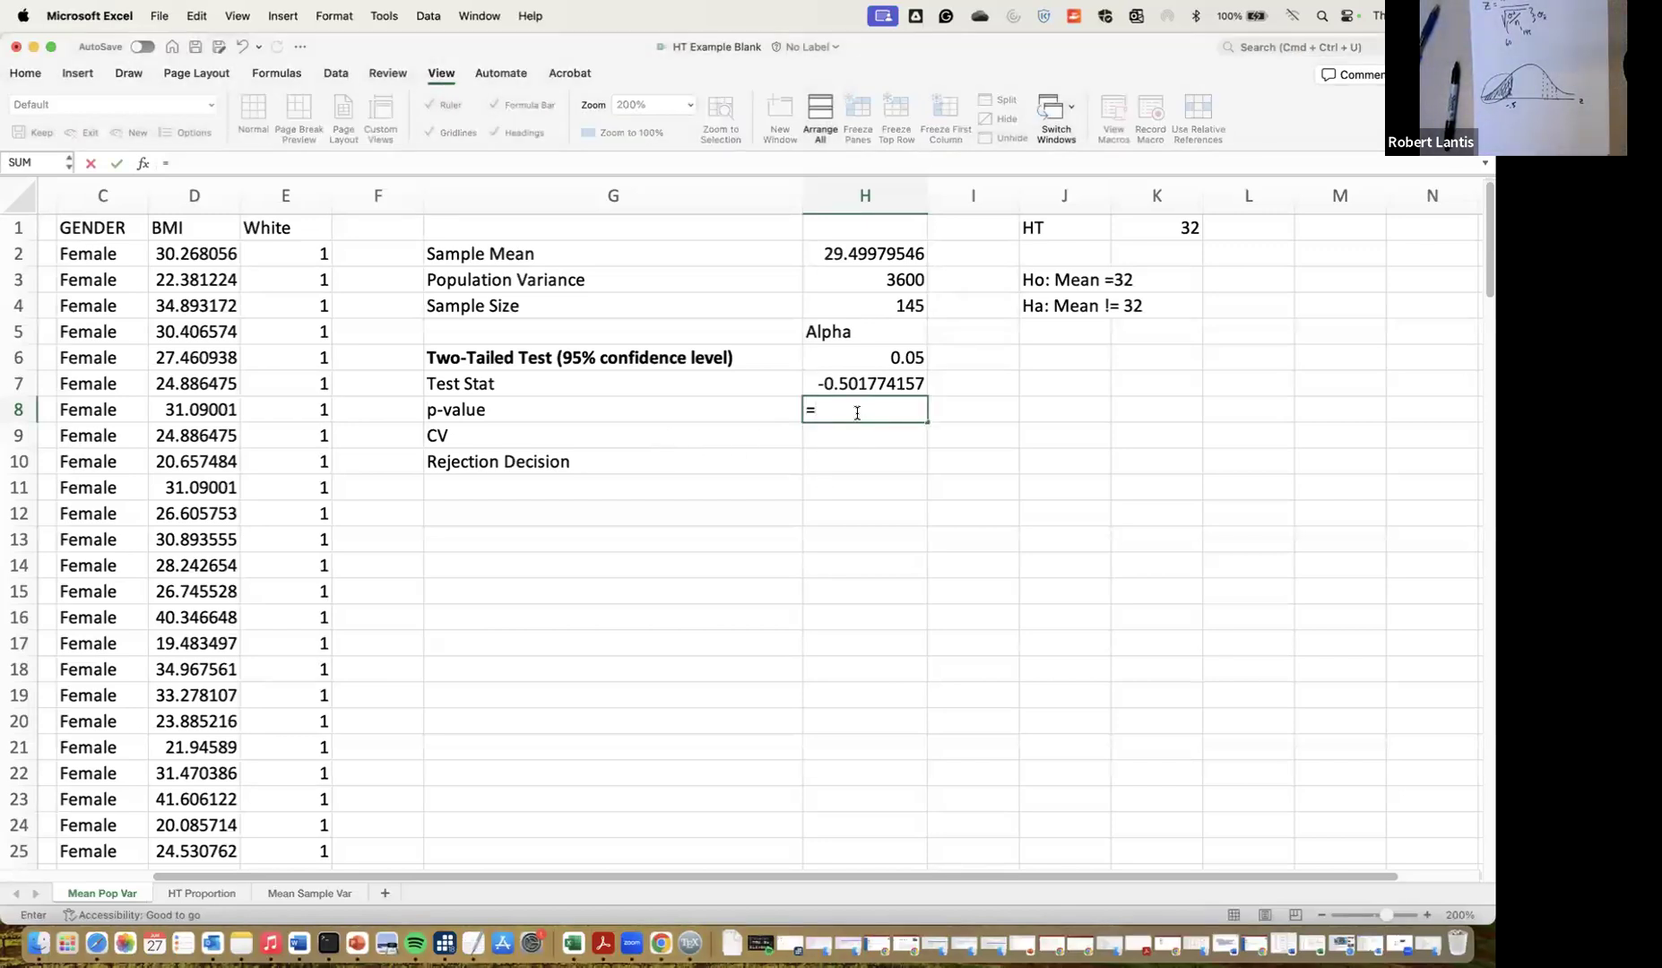
{"action": "type", "text": "norm"}
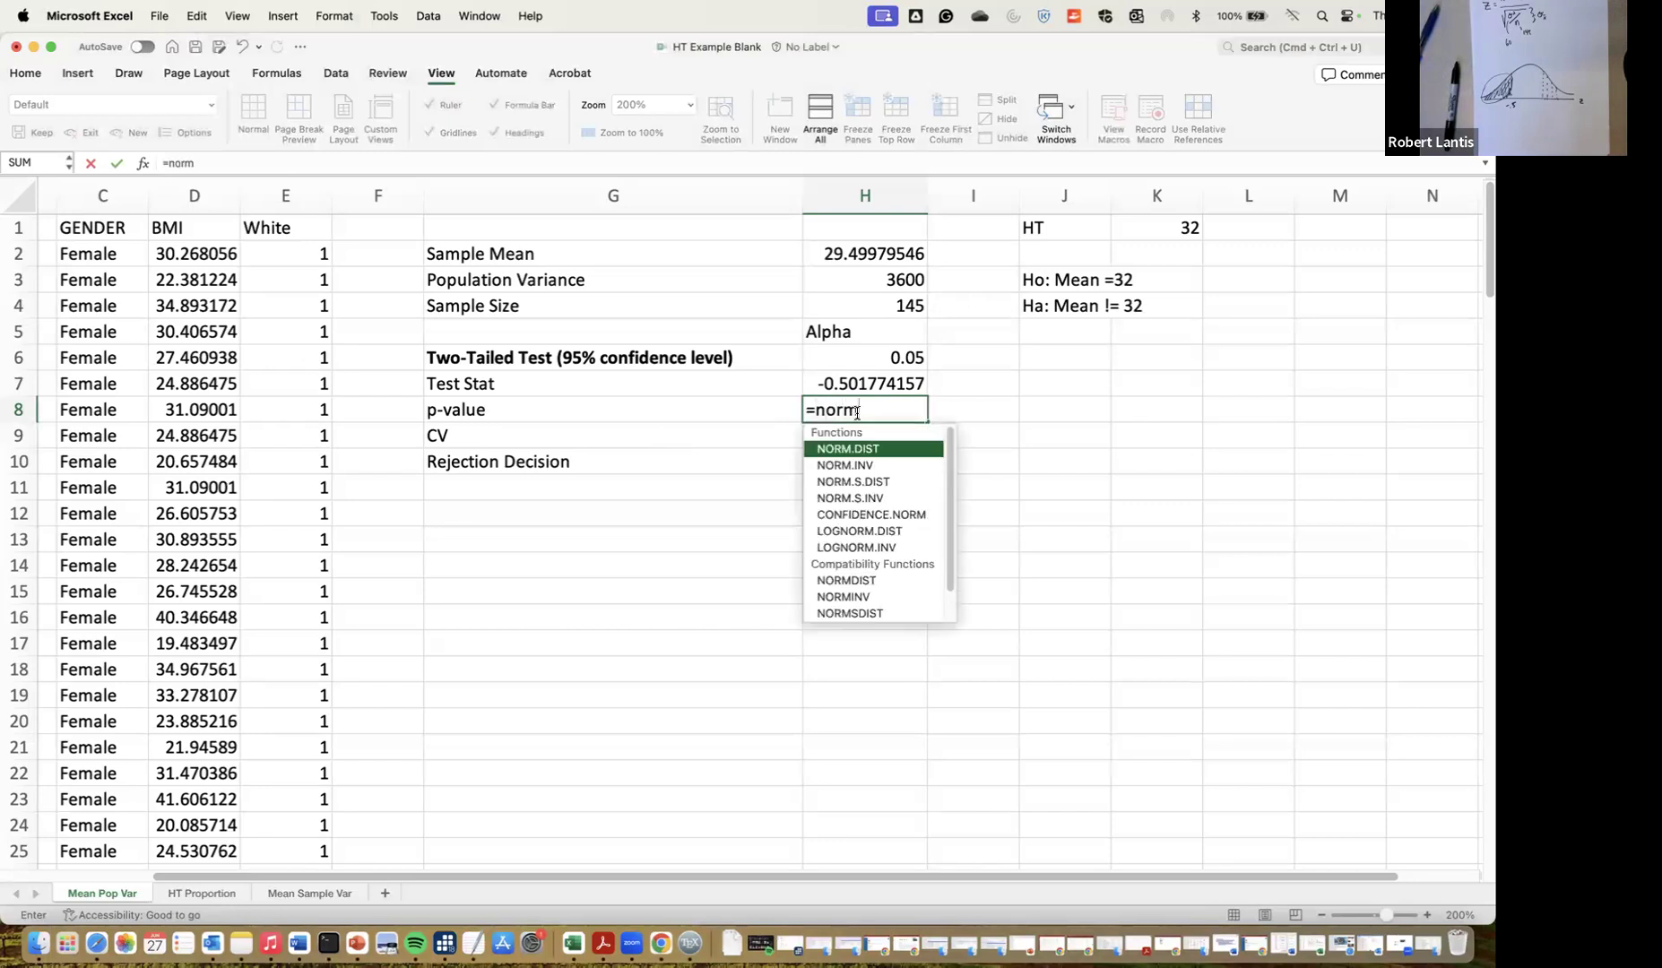
{"action": "type", "text": "s.dist("}
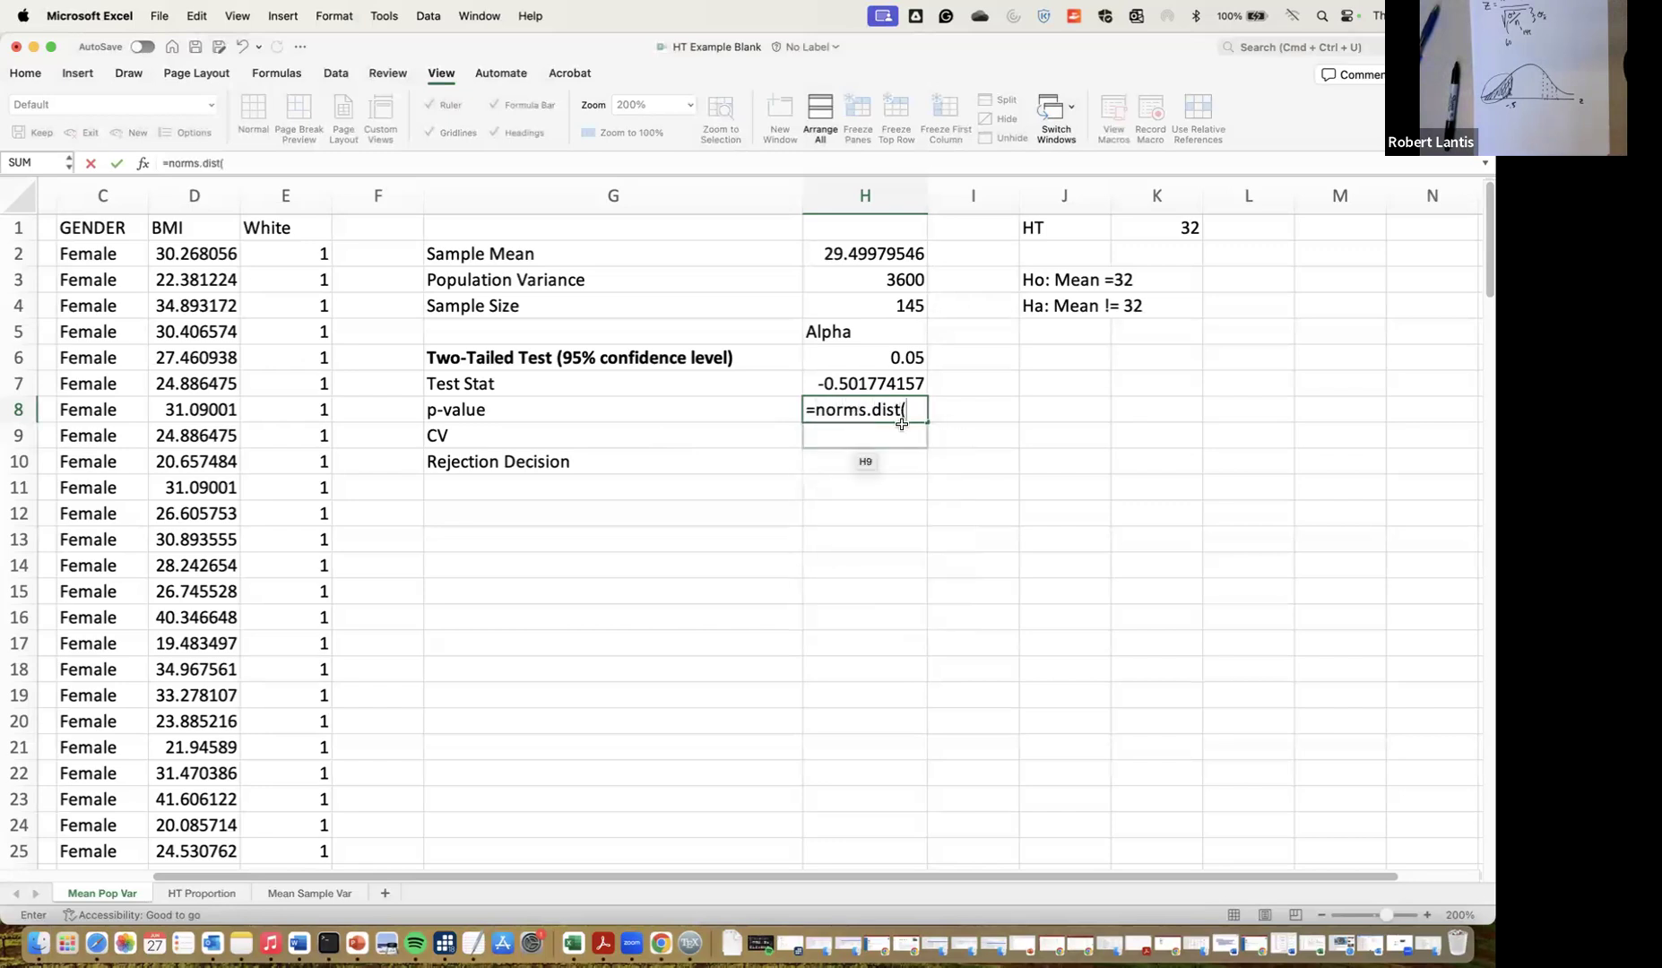
{"action": "left_click", "coordinate": [857, 408]}
{"action": "type", "text": "."}
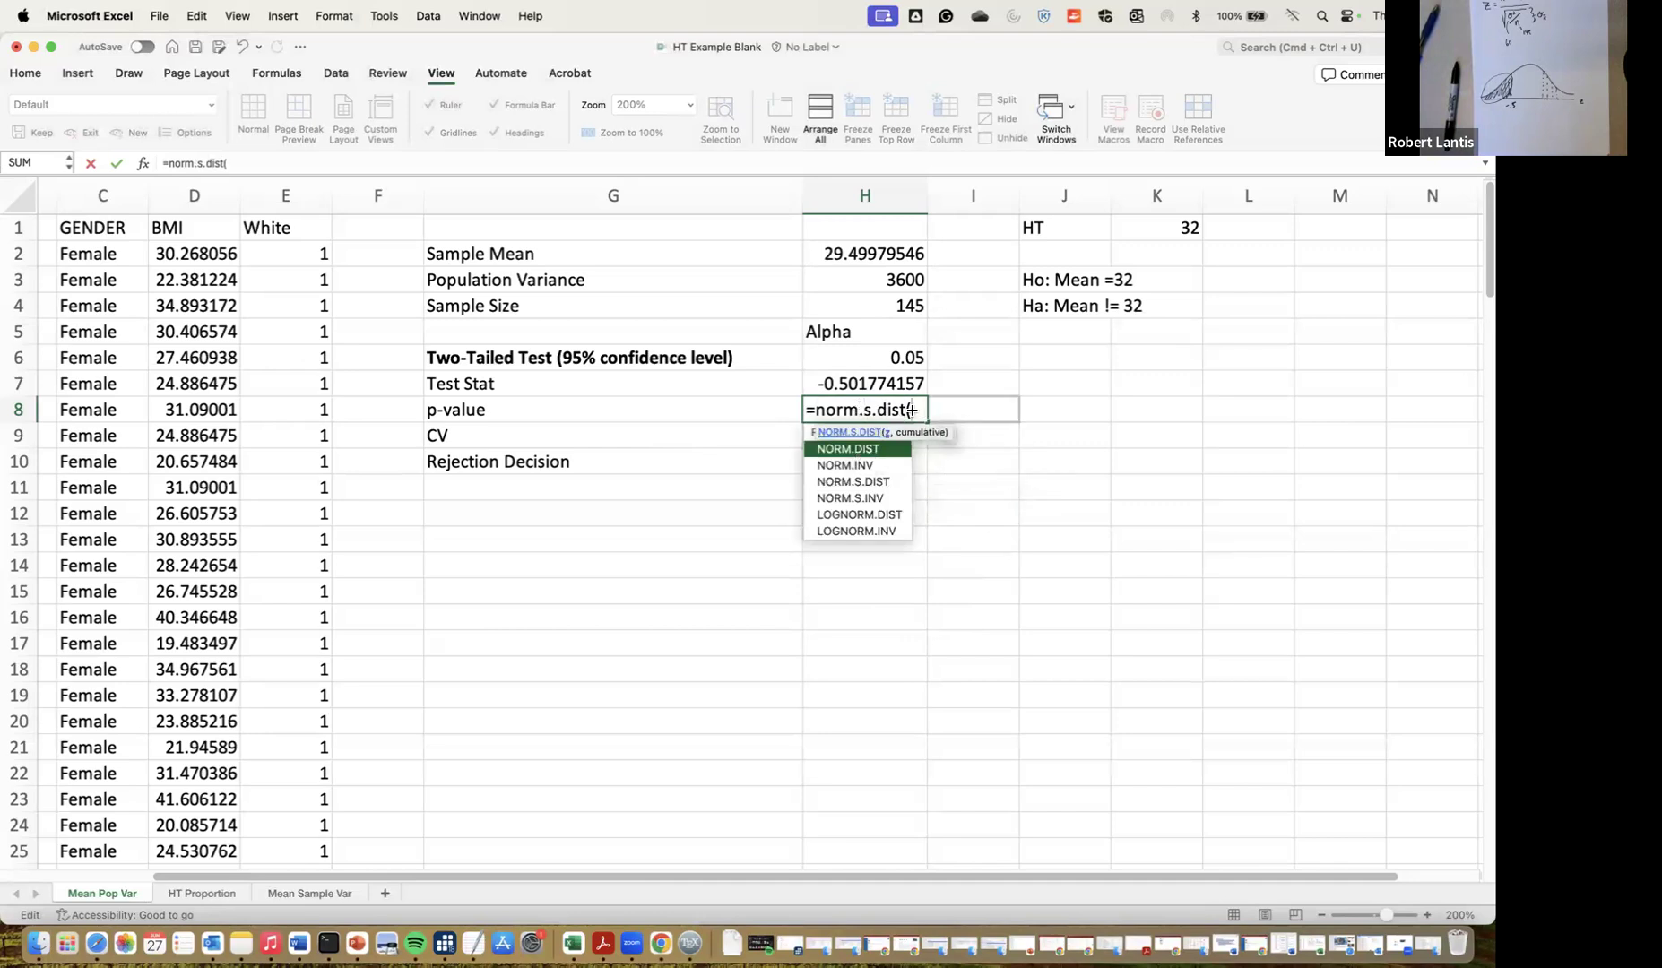
{"action": "left_click", "coordinate": [848, 380]}
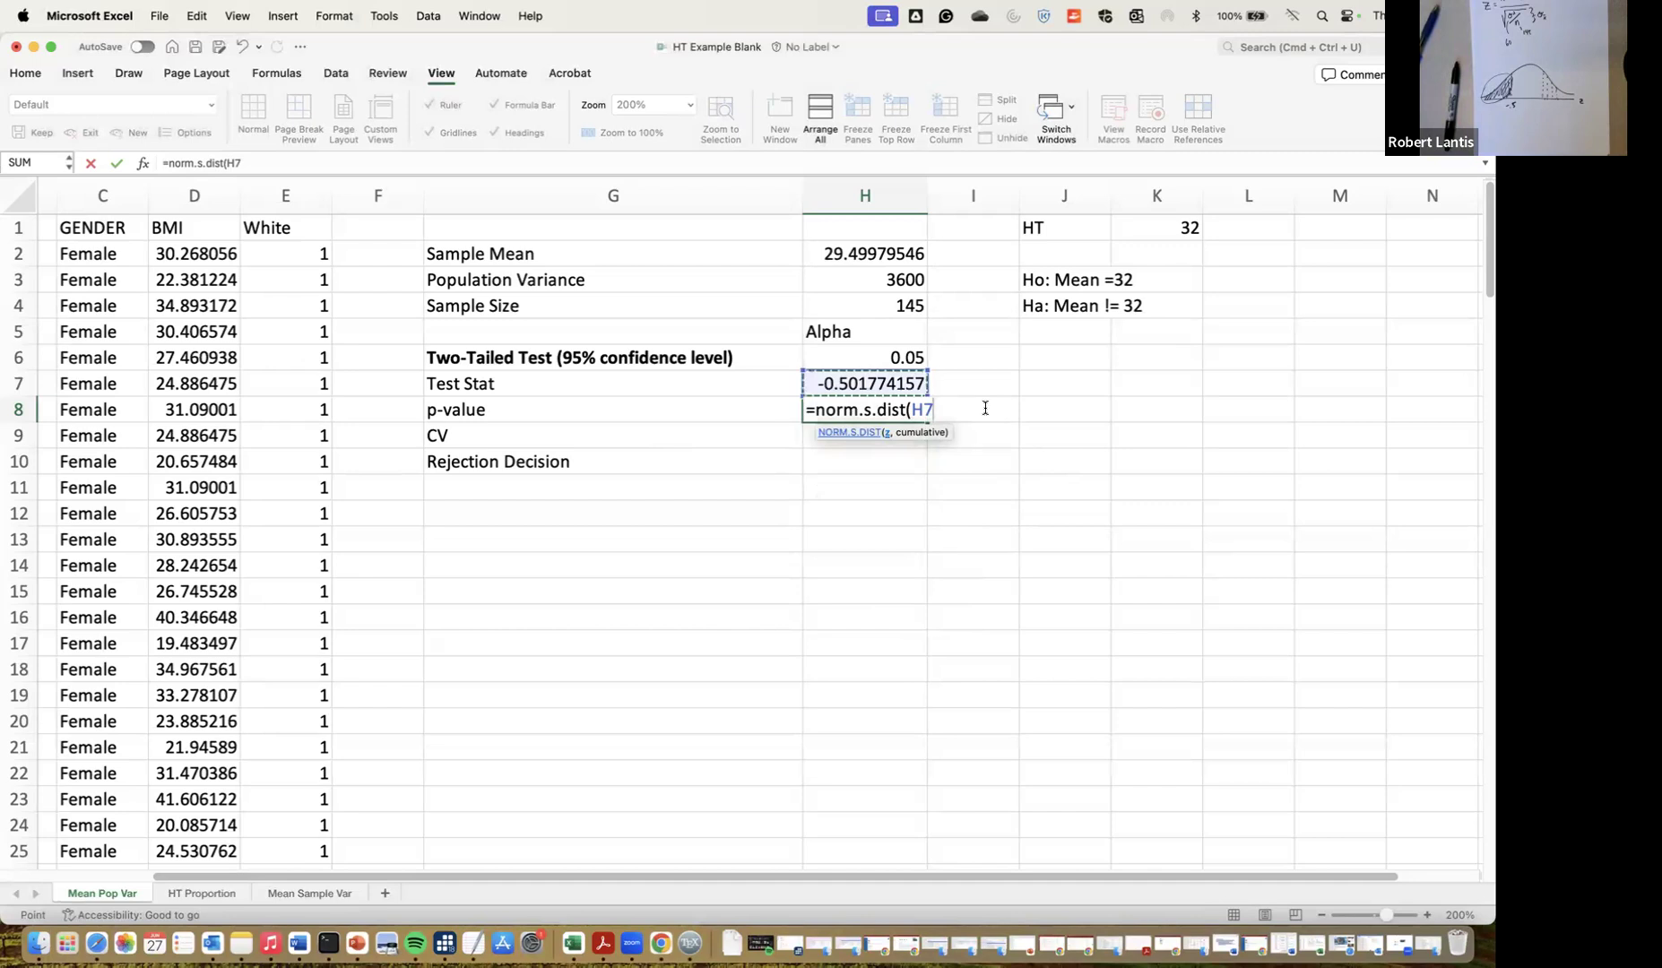
{"action": "type", "text": ",1)"}
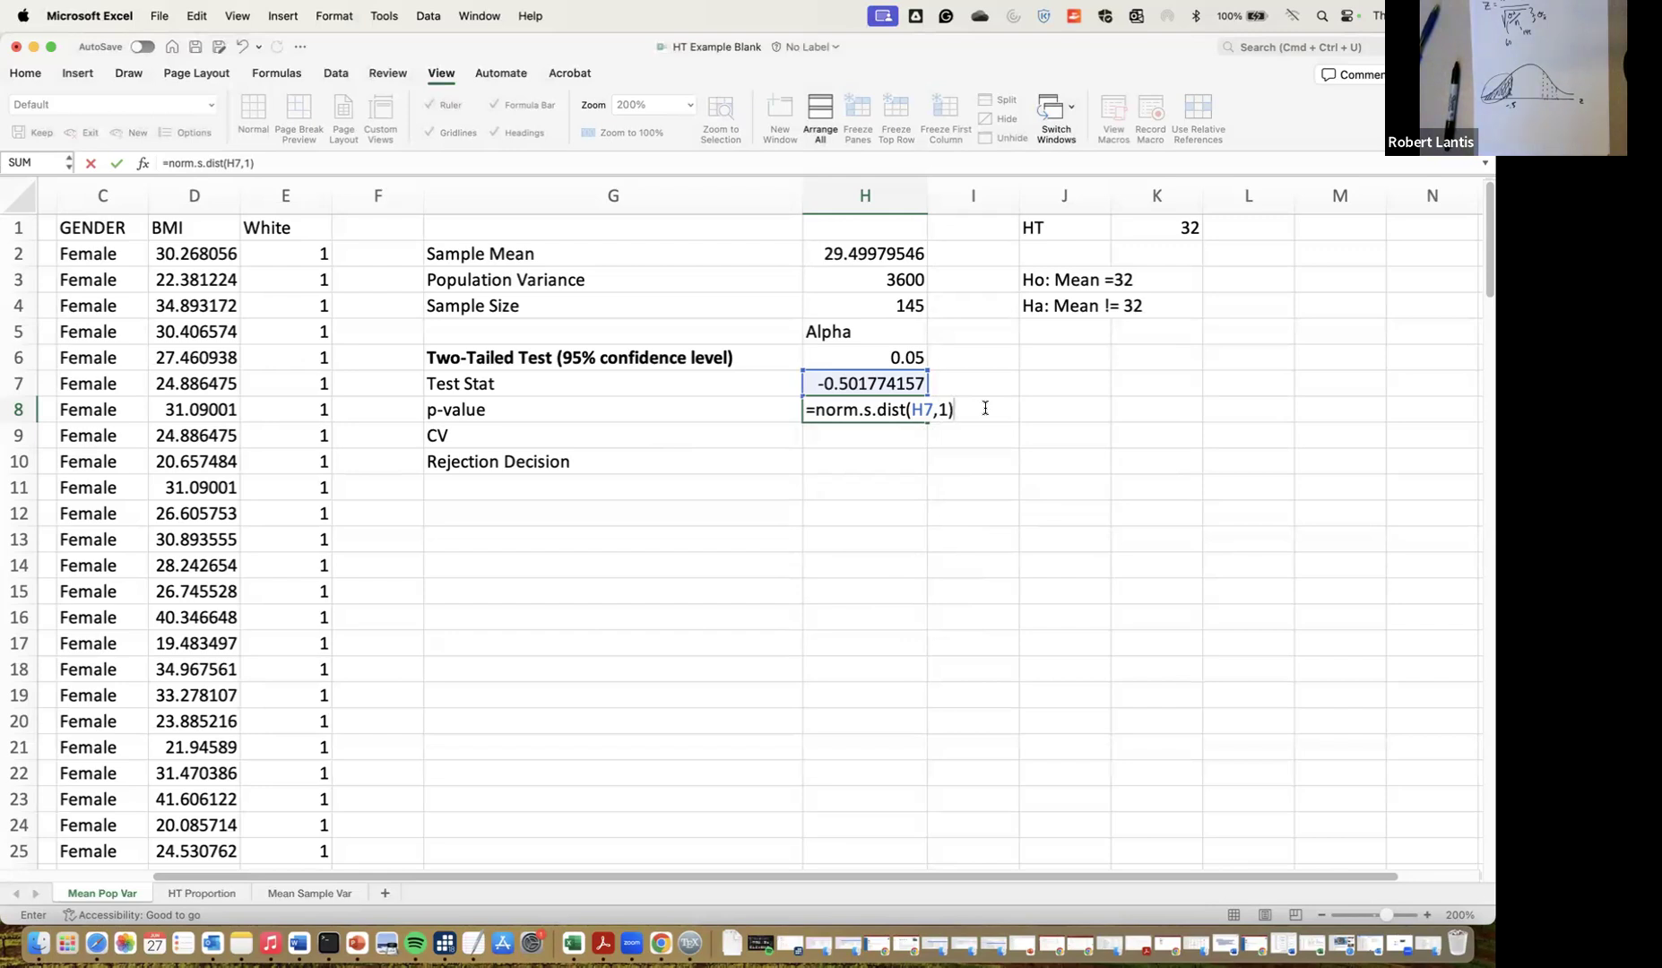
{"action": "key", "text": "Return"}
Calculate the doubled p-value beside the original by entering =H8*2 in I8
{"action": "left_click", "coordinate": [985, 409]}
{"action": "type", "text": "=H8*"}
{"action": "type", "text": "2"}
{"action": "key", "text": "Return"}
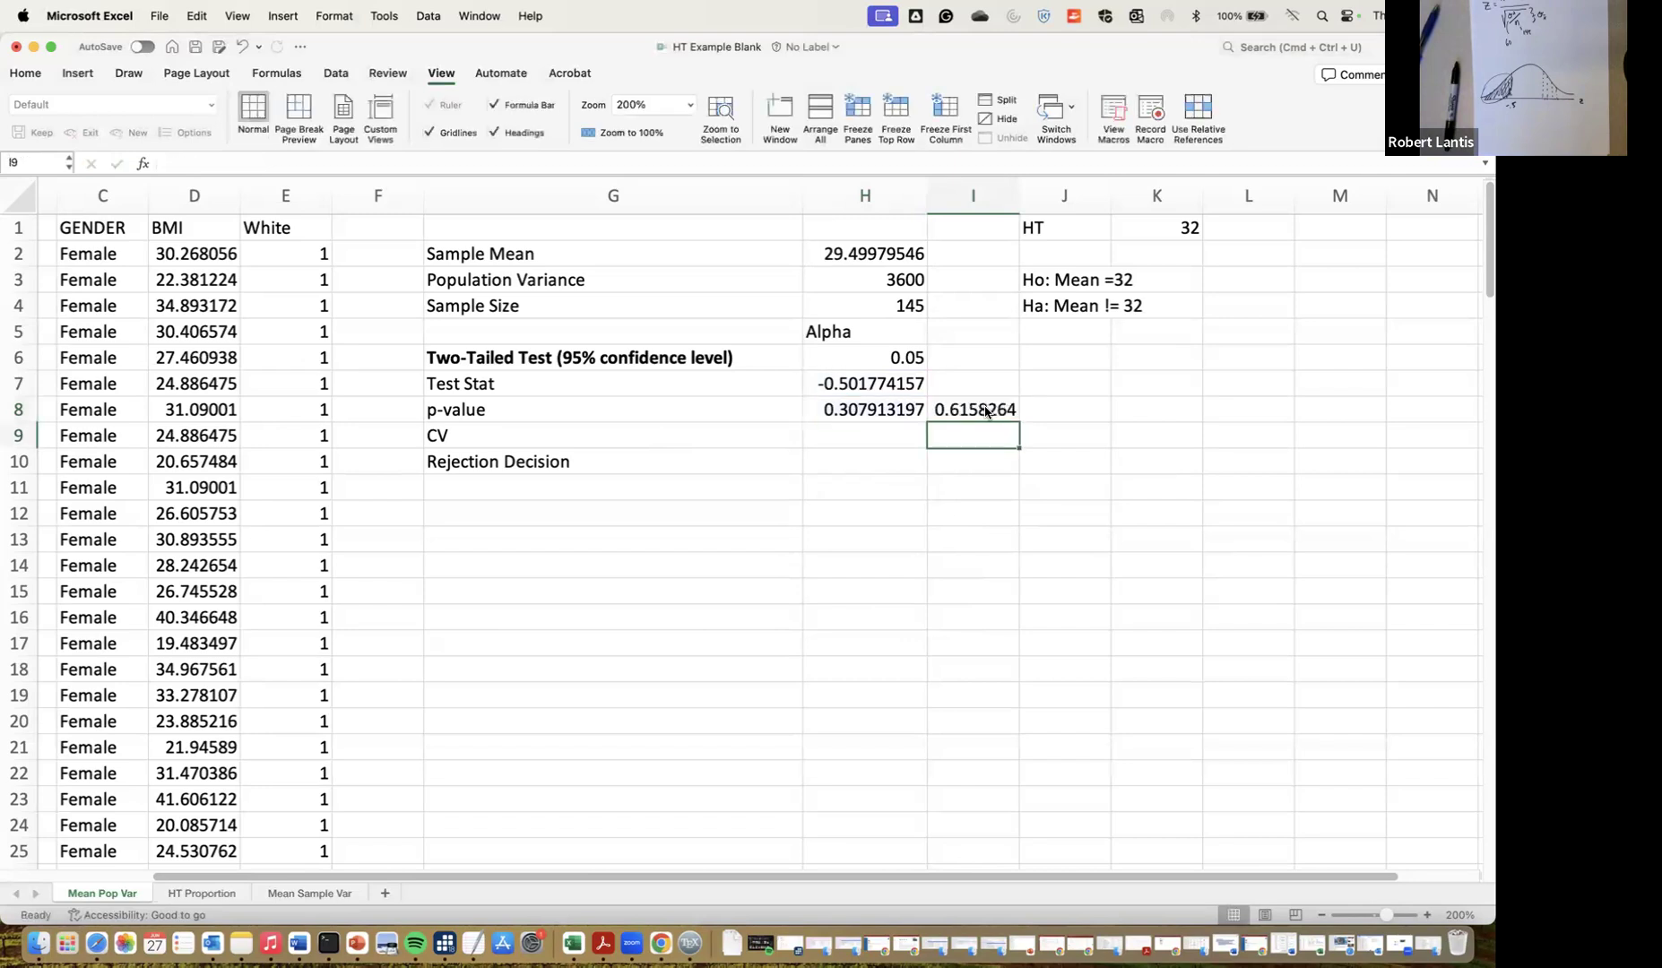
Make the p-value in H8 two-tailed by changing its formula to =2*NORM.S.DIST(H7,1)
{"action": "left_click", "coordinate": [985, 411]}
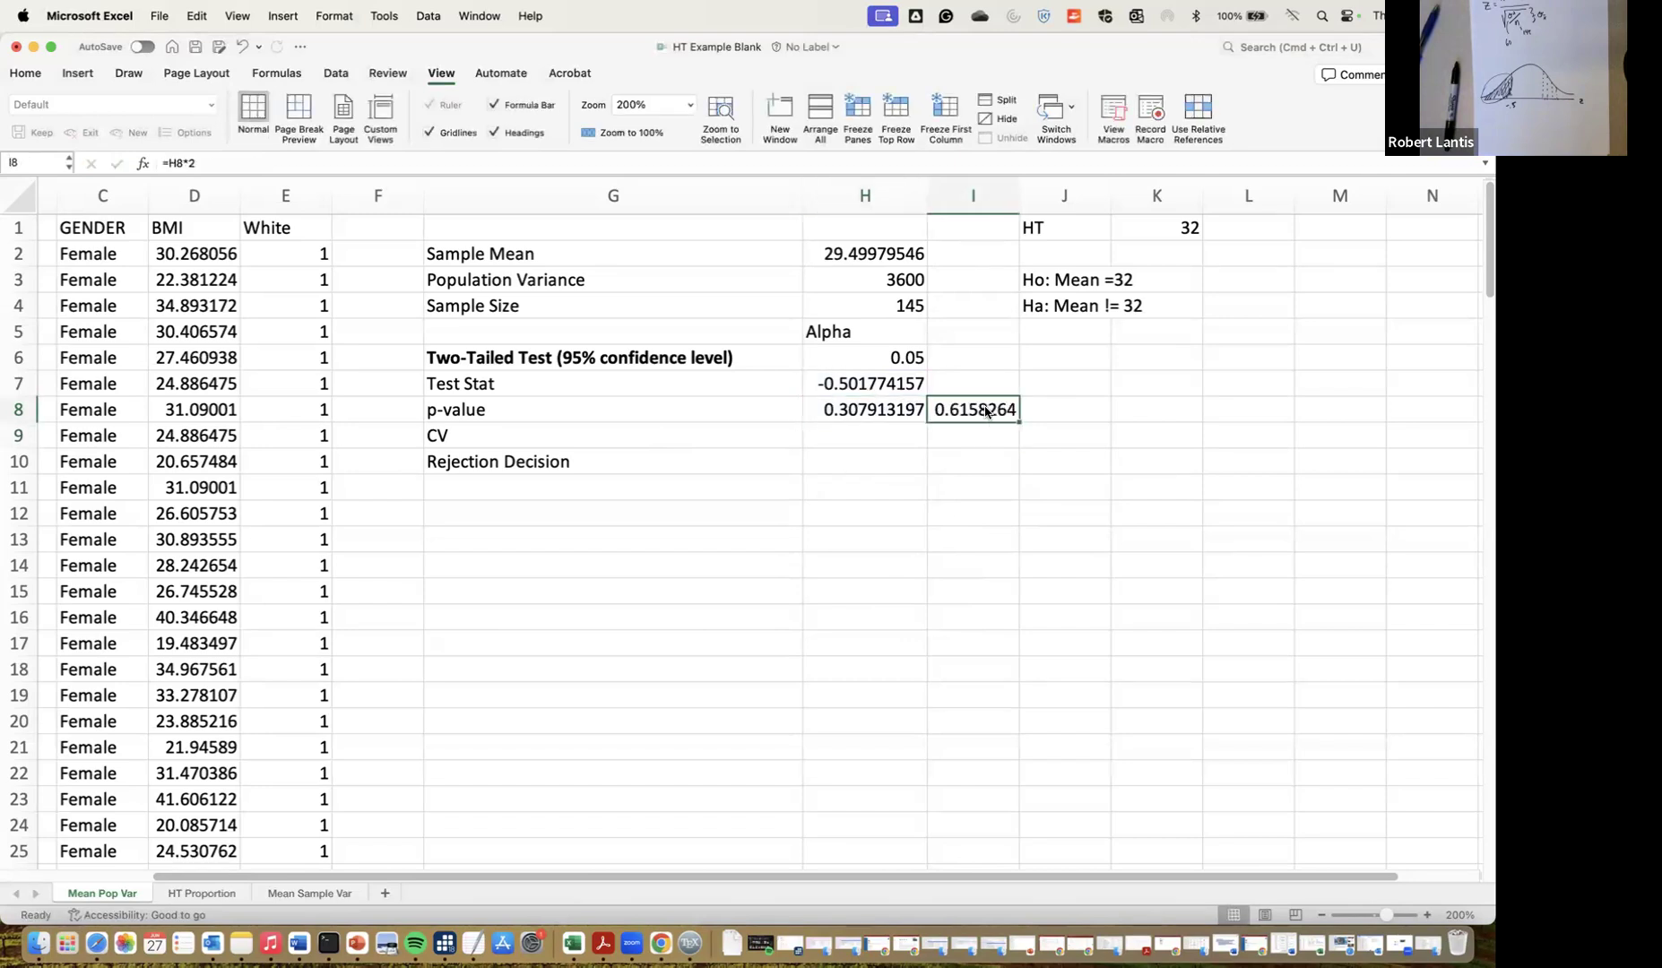
{"action": "key", "text": "Left"}
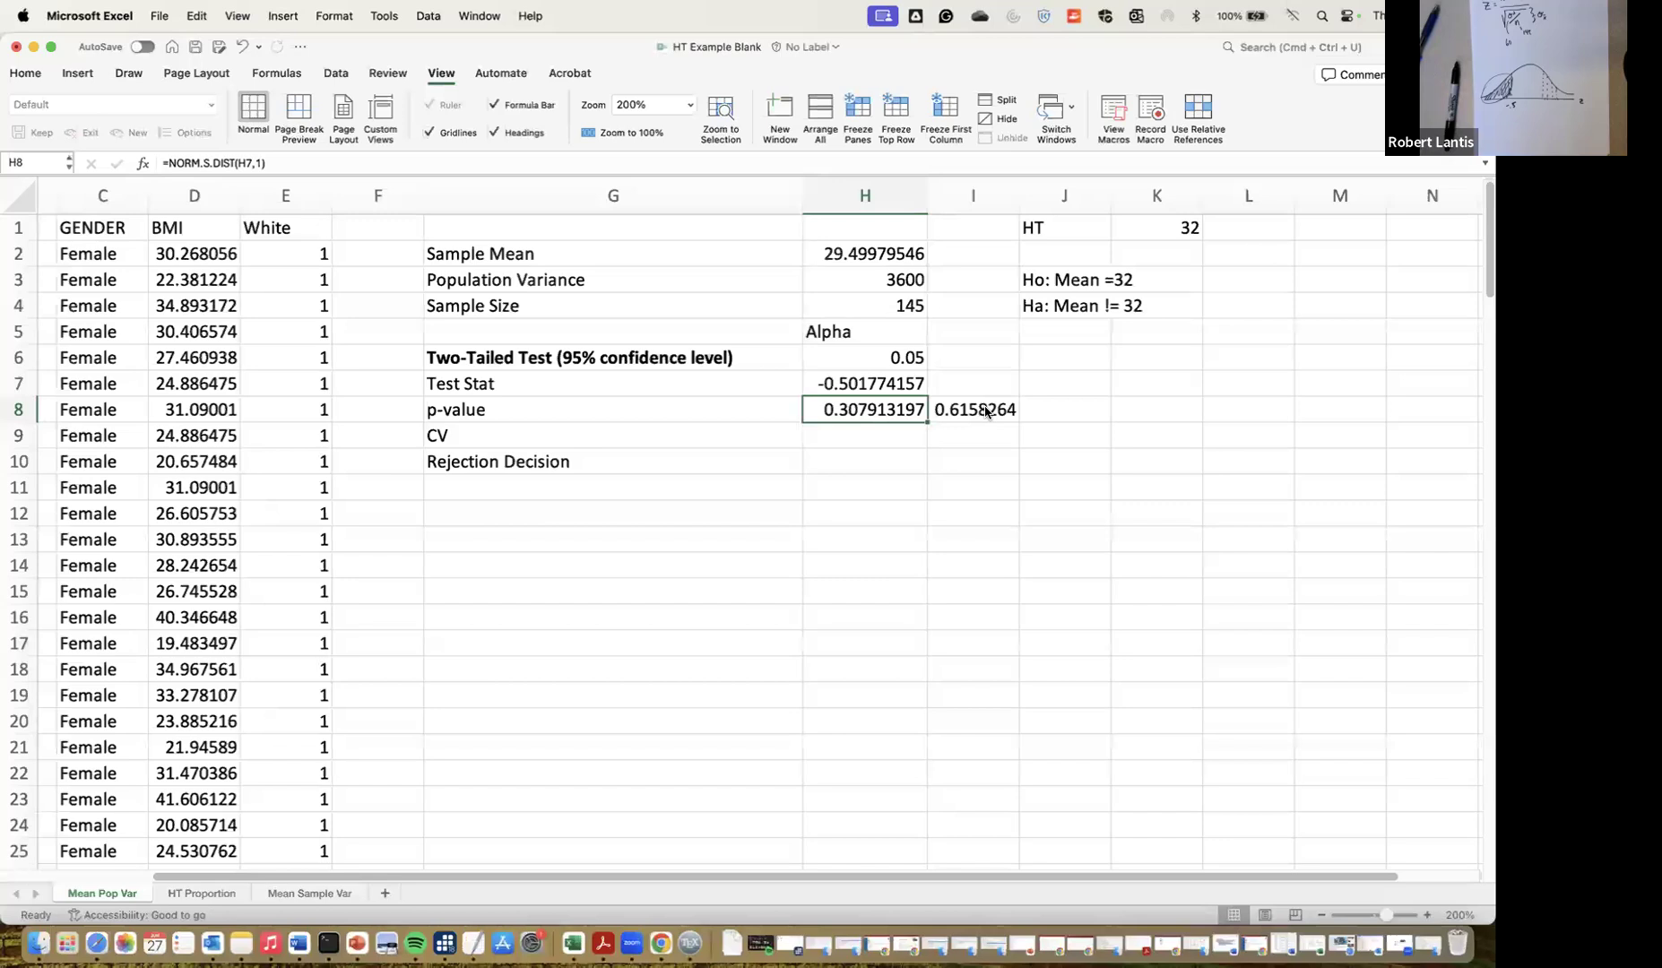
{"action": "left_click", "coordinate": [168, 165]}
{"action": "type", "text": "2*"}
{"action": "key", "text": "Return"}
Delete the helper calculation in I8 and review the p-value formula in H8
{"action": "left_click", "coordinate": [990, 410]}
{"action": "key", "text": "Delete"}
{"action": "left_click", "coordinate": [957, 427]}
{"action": "double_click", "coordinate": [861, 411]}
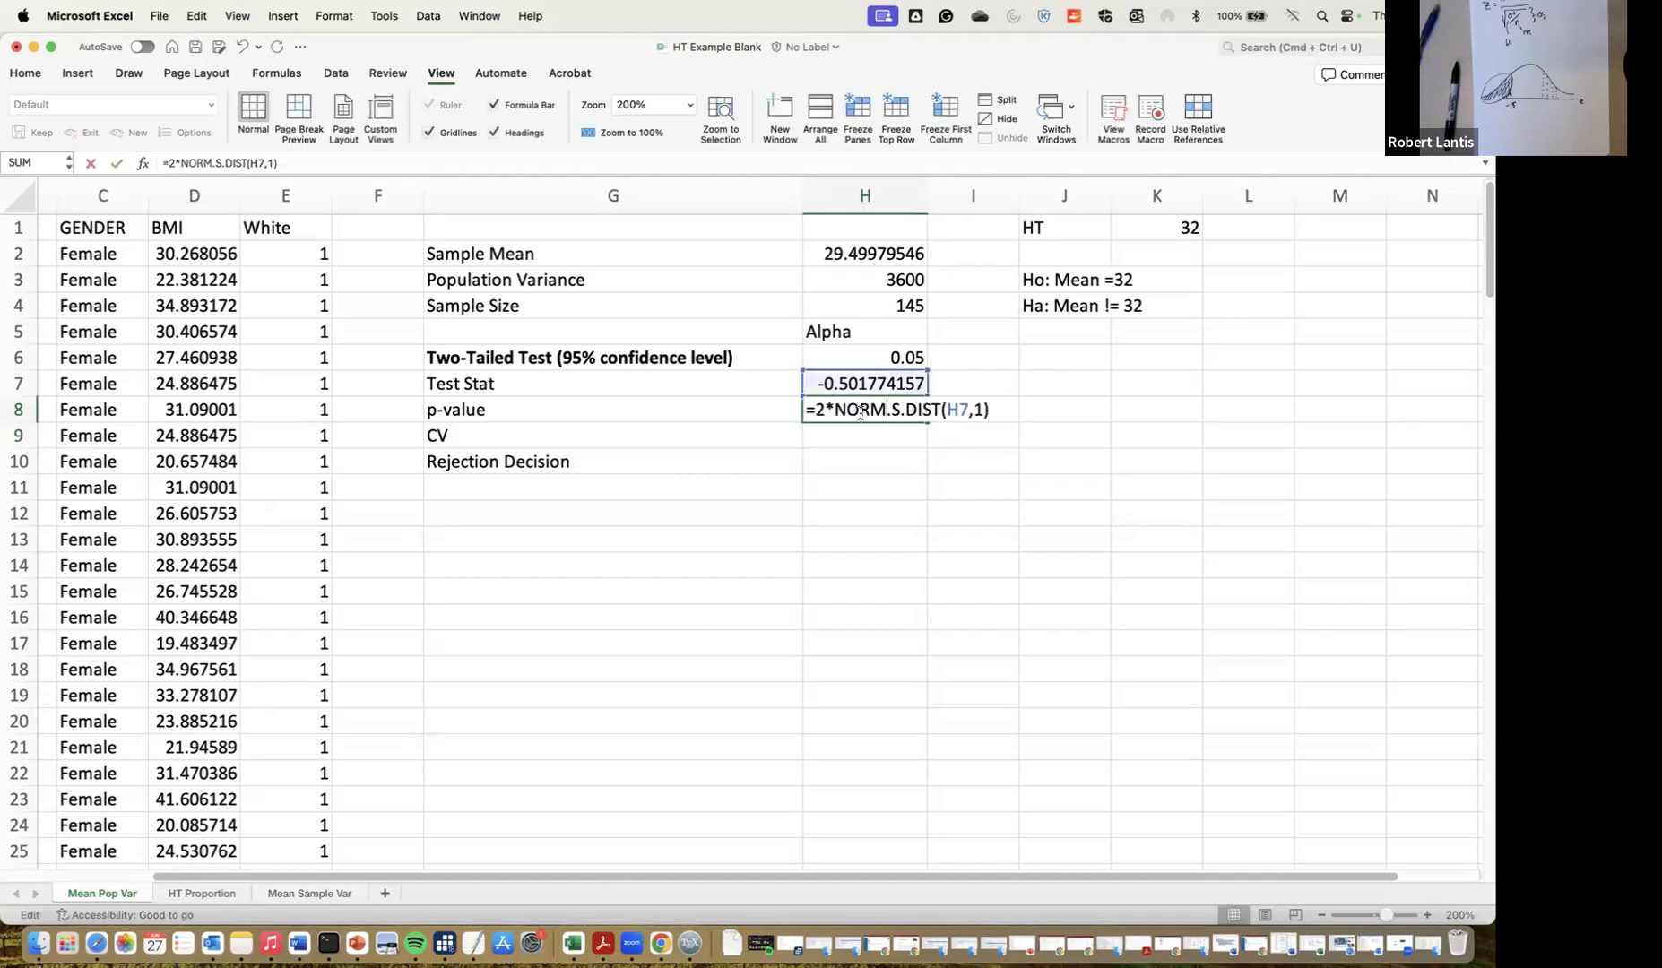
{"action": "key", "text": "Return"}
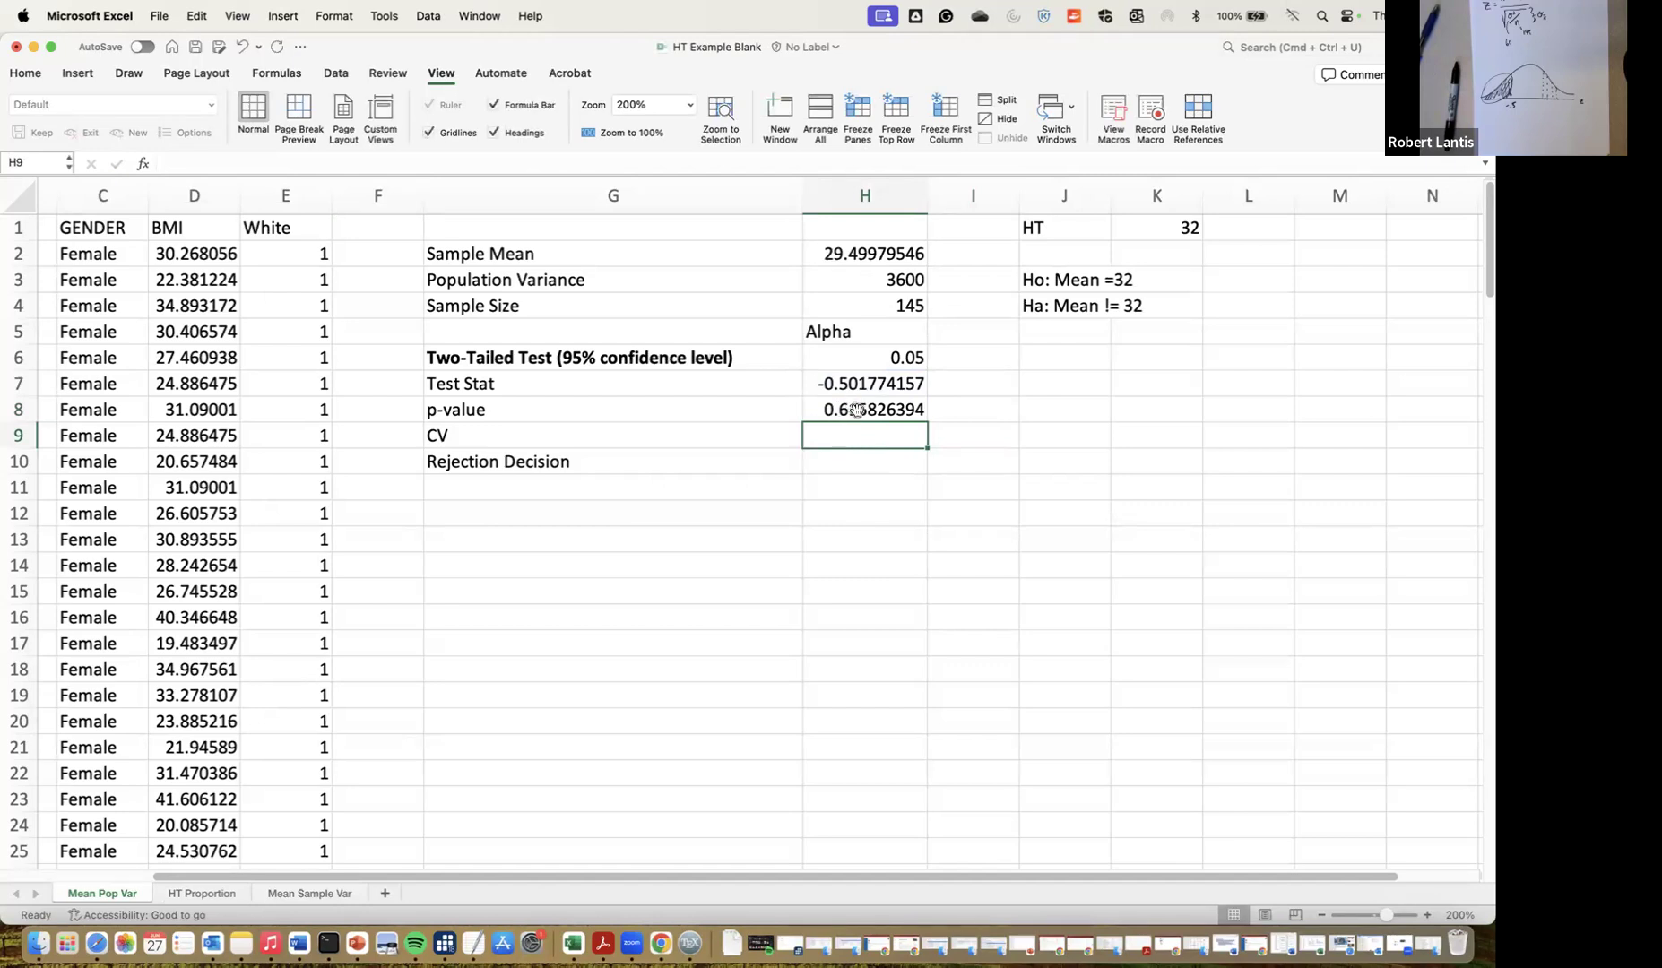
Enter the rejection decision formula =IF(H8<H6,"REJECT","FAIL TO REJECT") in H10
{"action": "left_click", "coordinate": [857, 461]}
{"action": "type", "text": "="}
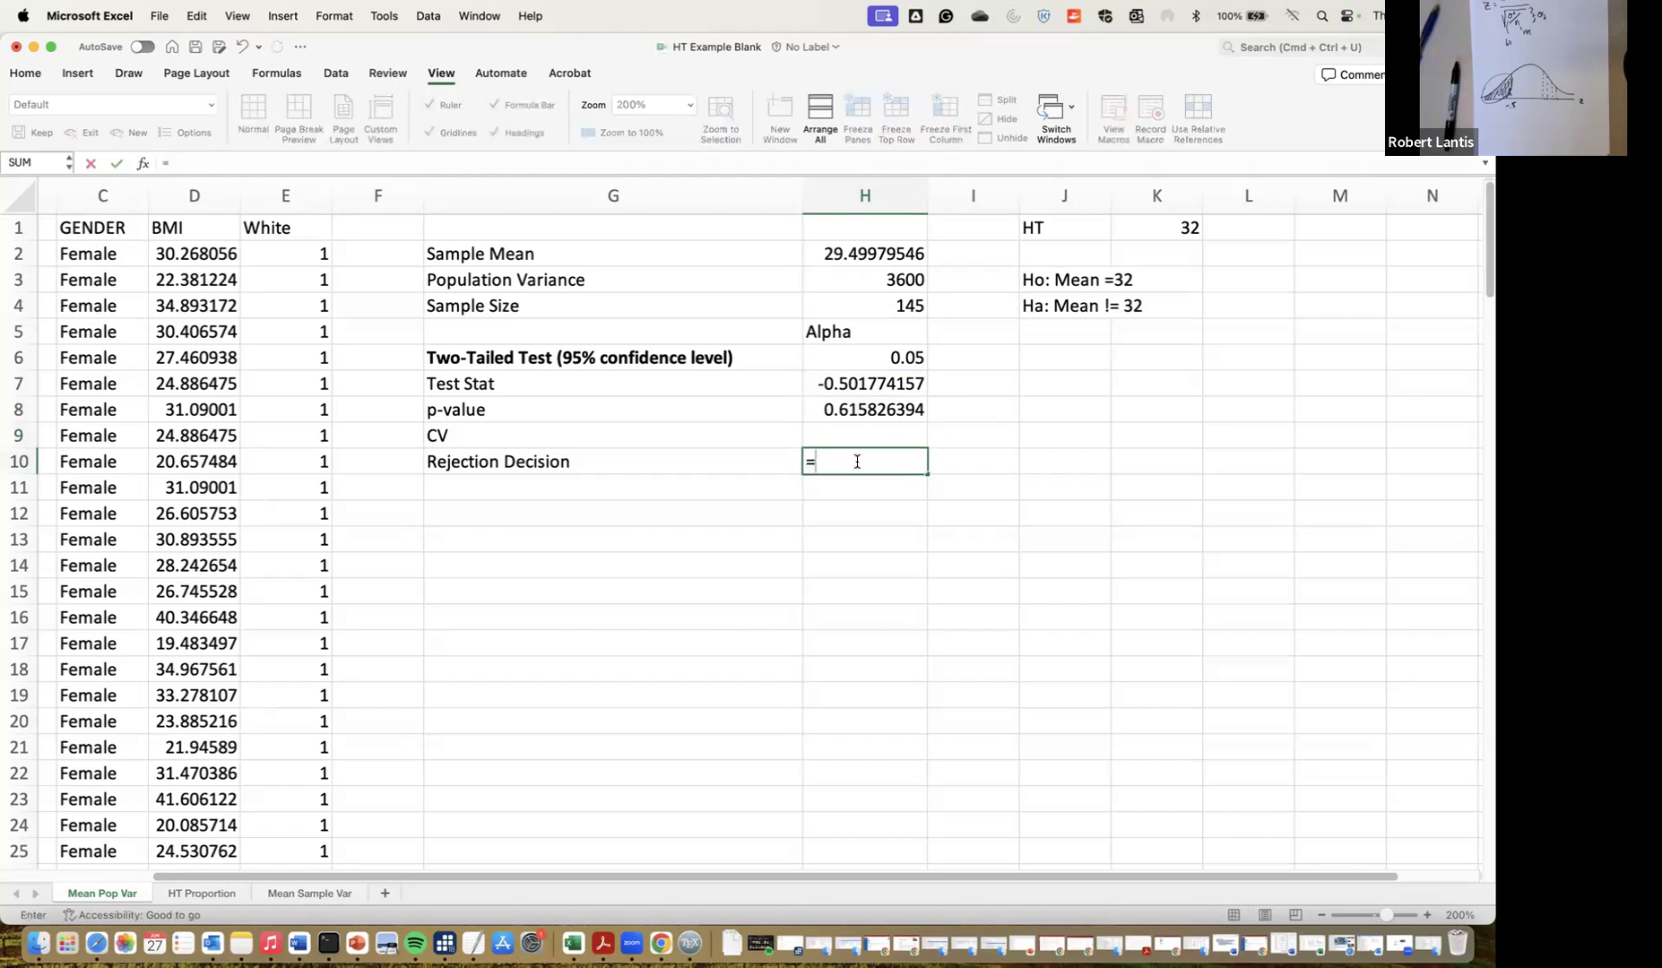
{"action": "type", "text": "if("}
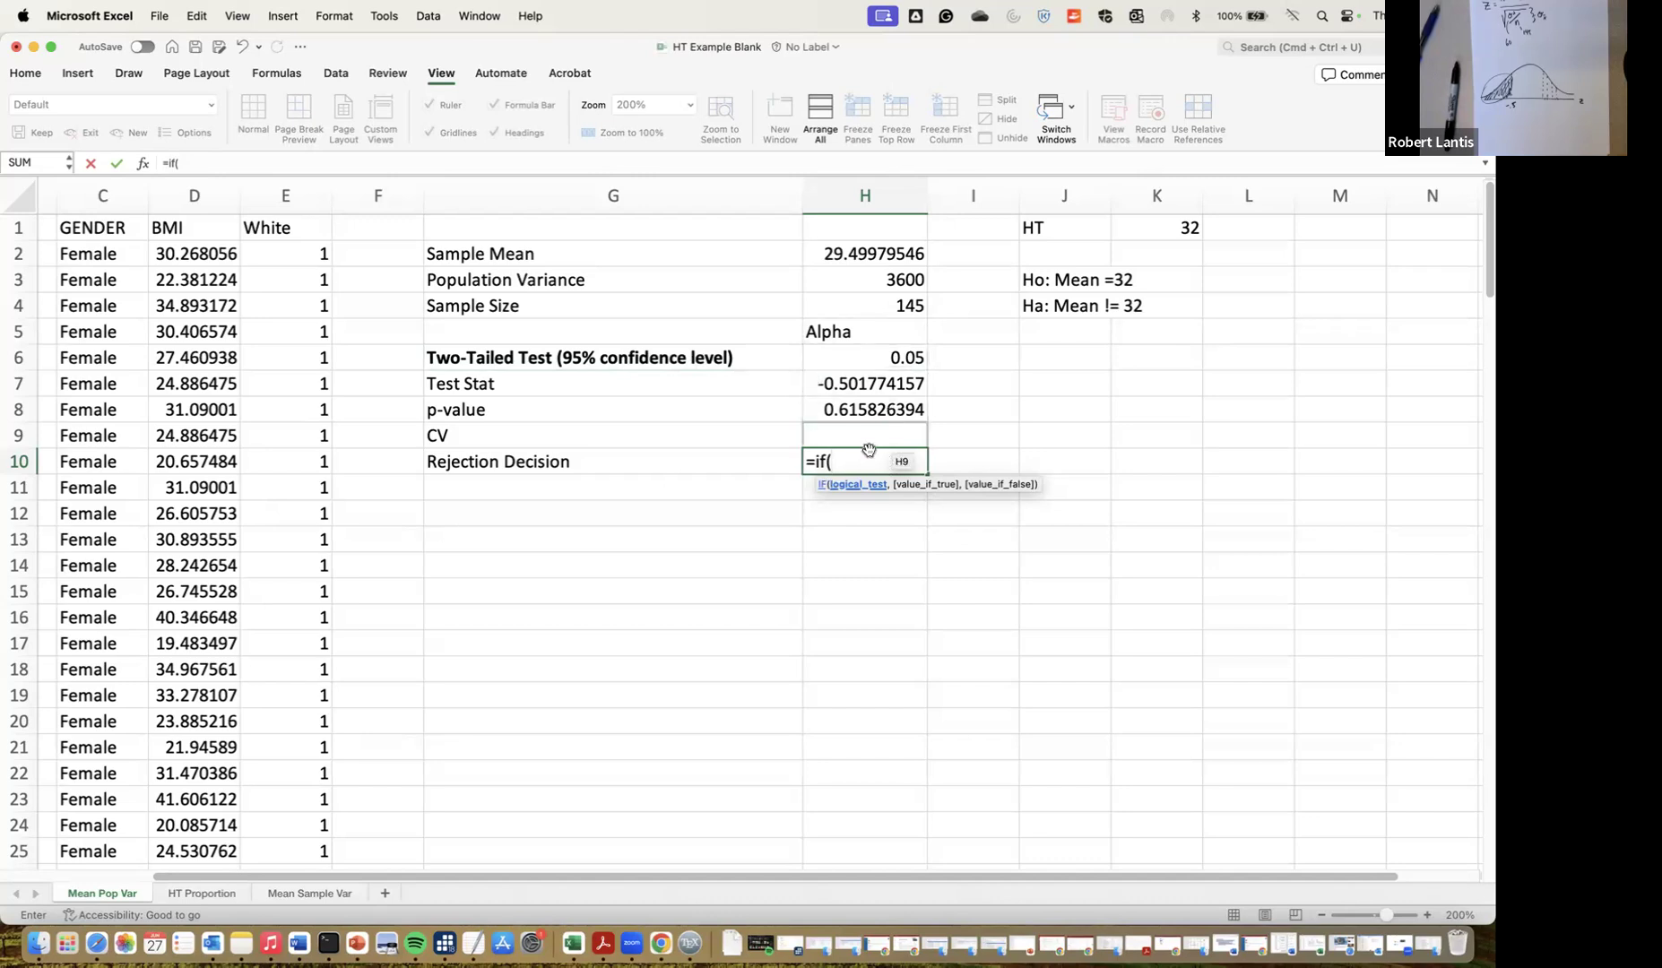
{"action": "left_click", "coordinate": [863, 411]}
{"action": "type", "text": "<"}
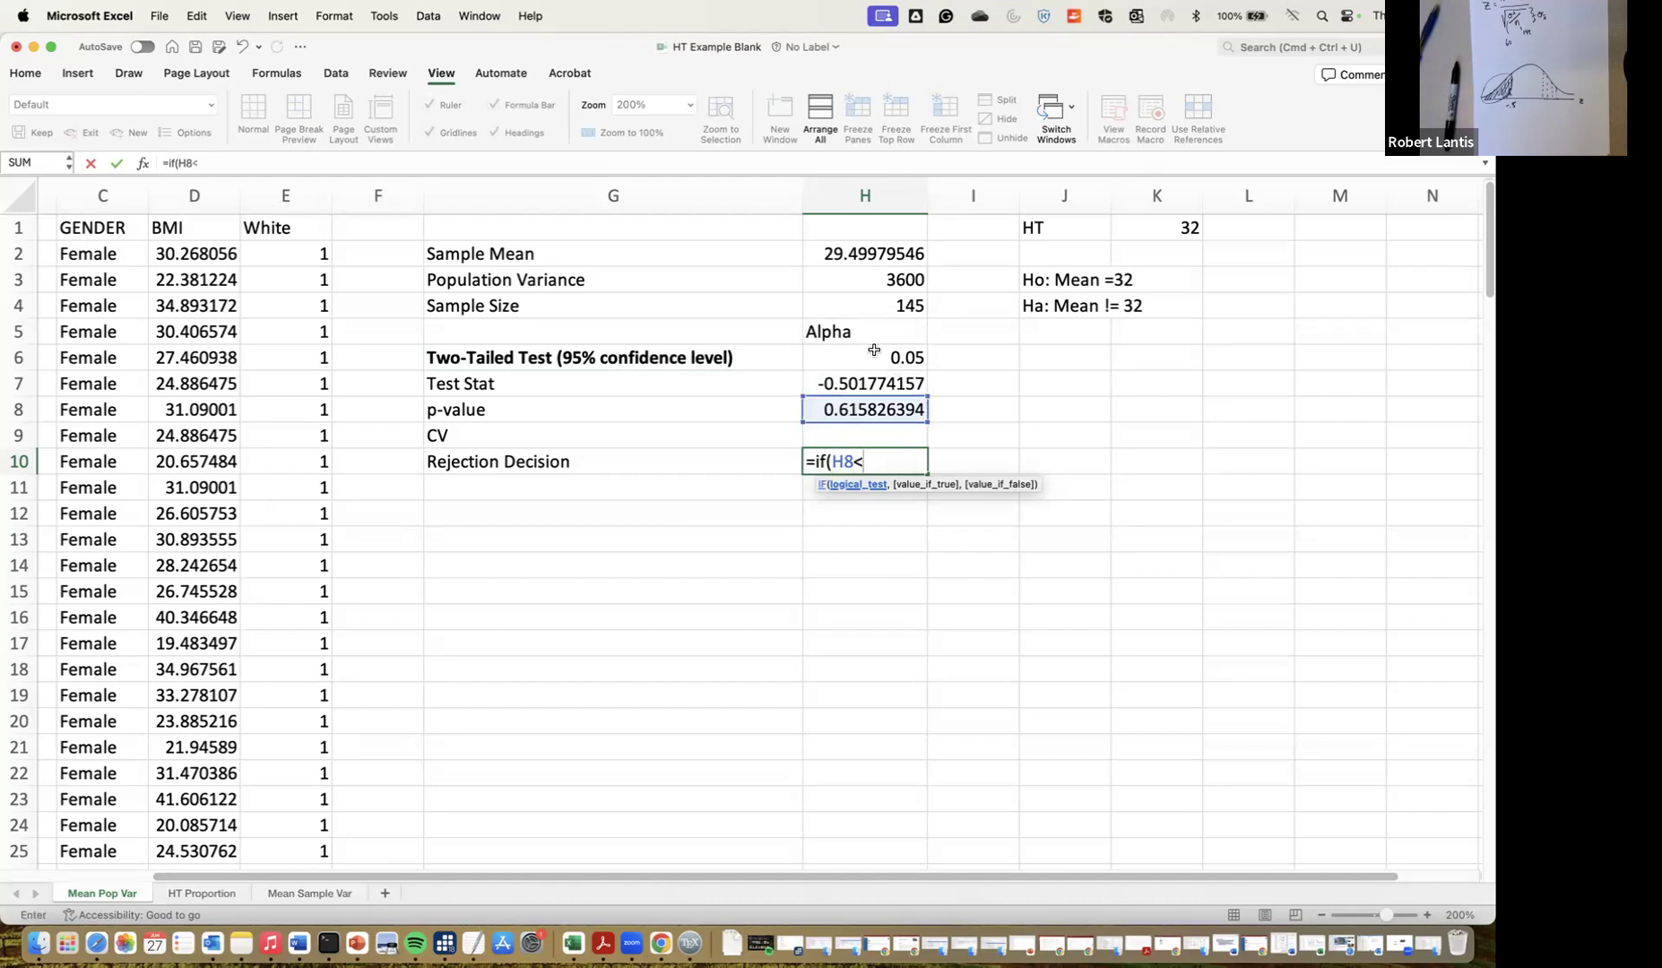
{"action": "left_click", "coordinate": [874, 349]}
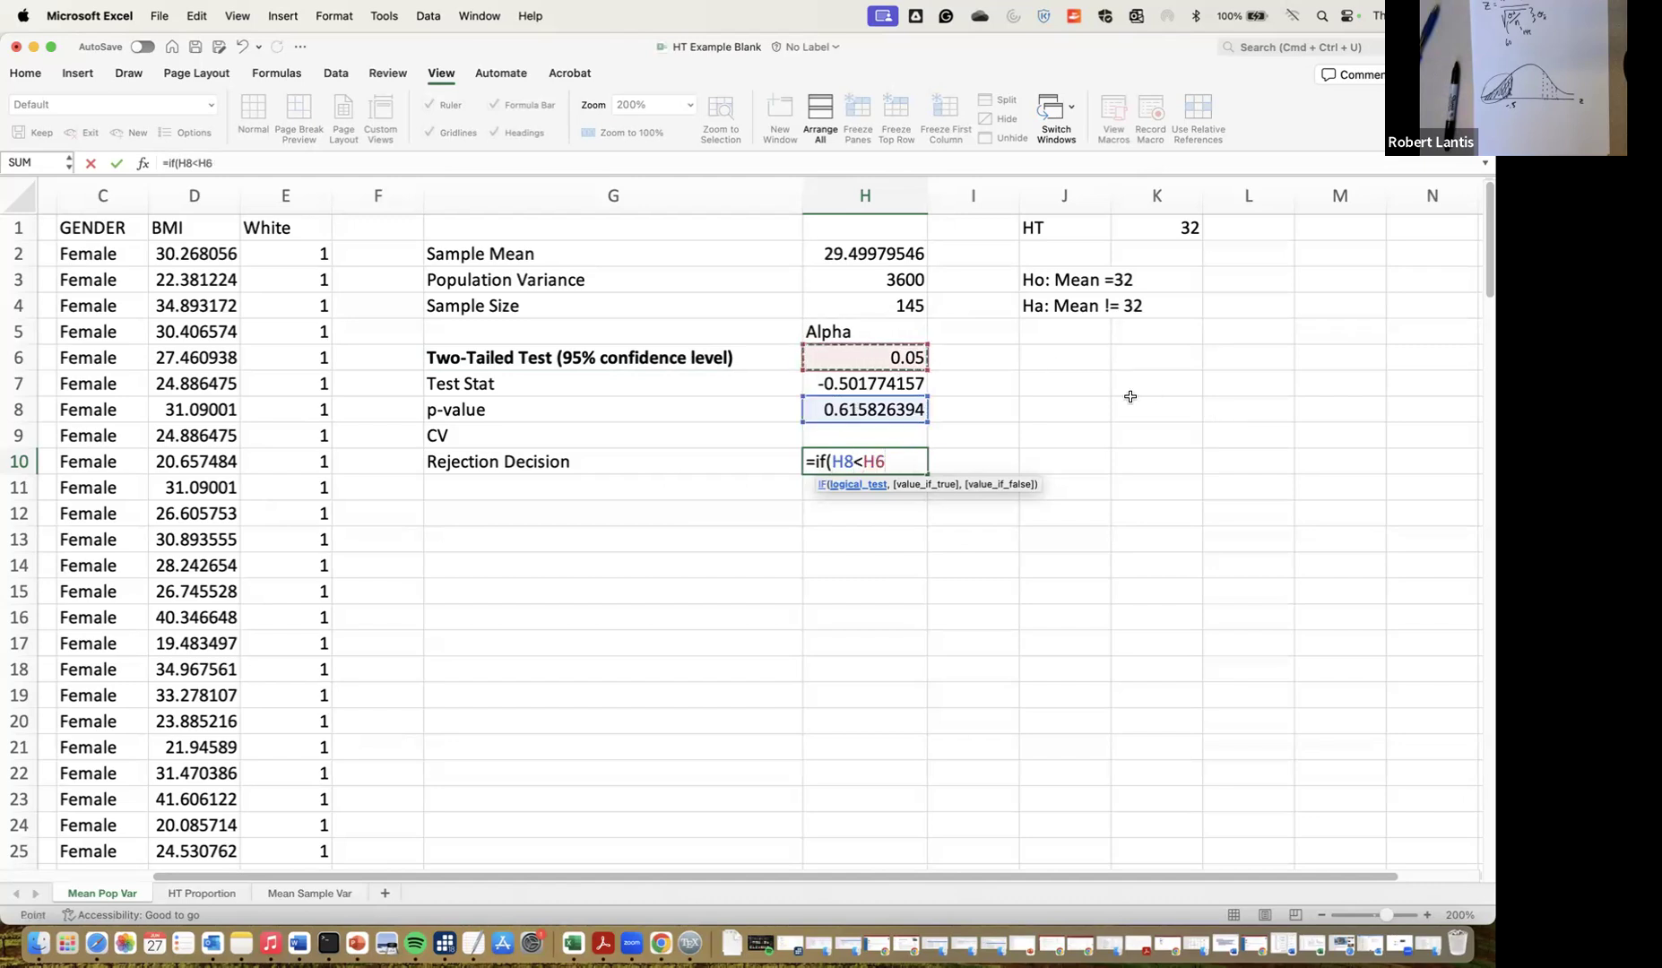
{"action": "type", "text": ",\"REJECT\""}
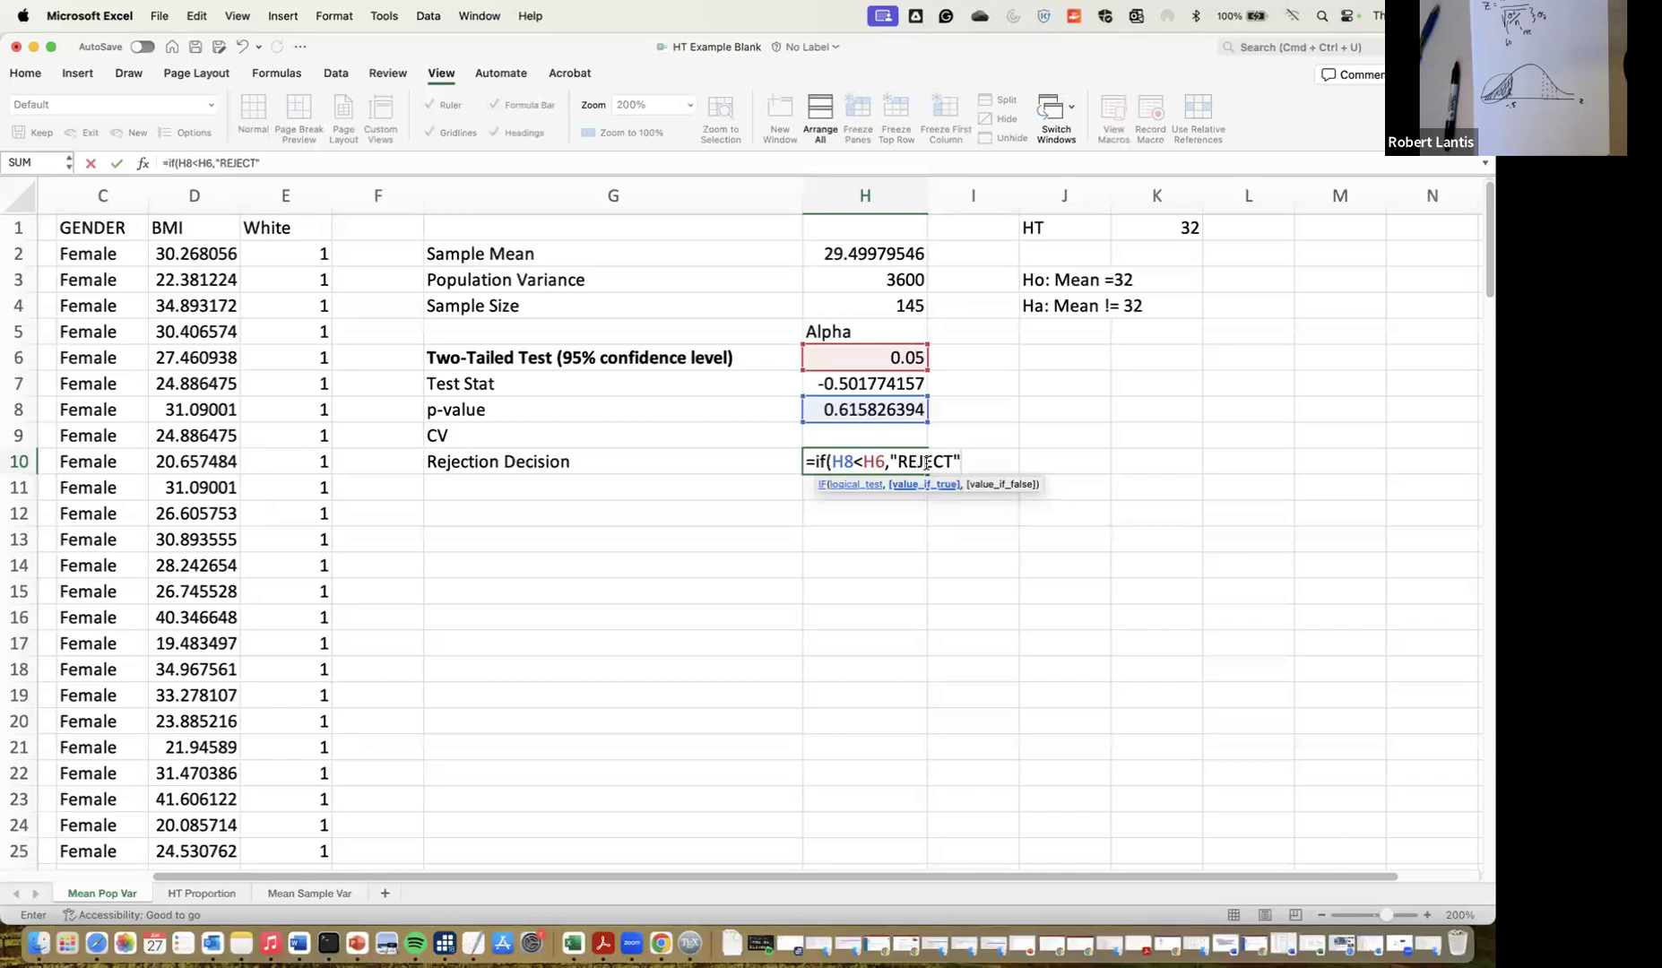
{"action": "type", "text": ",\"FAIL TO REJECT\")"}
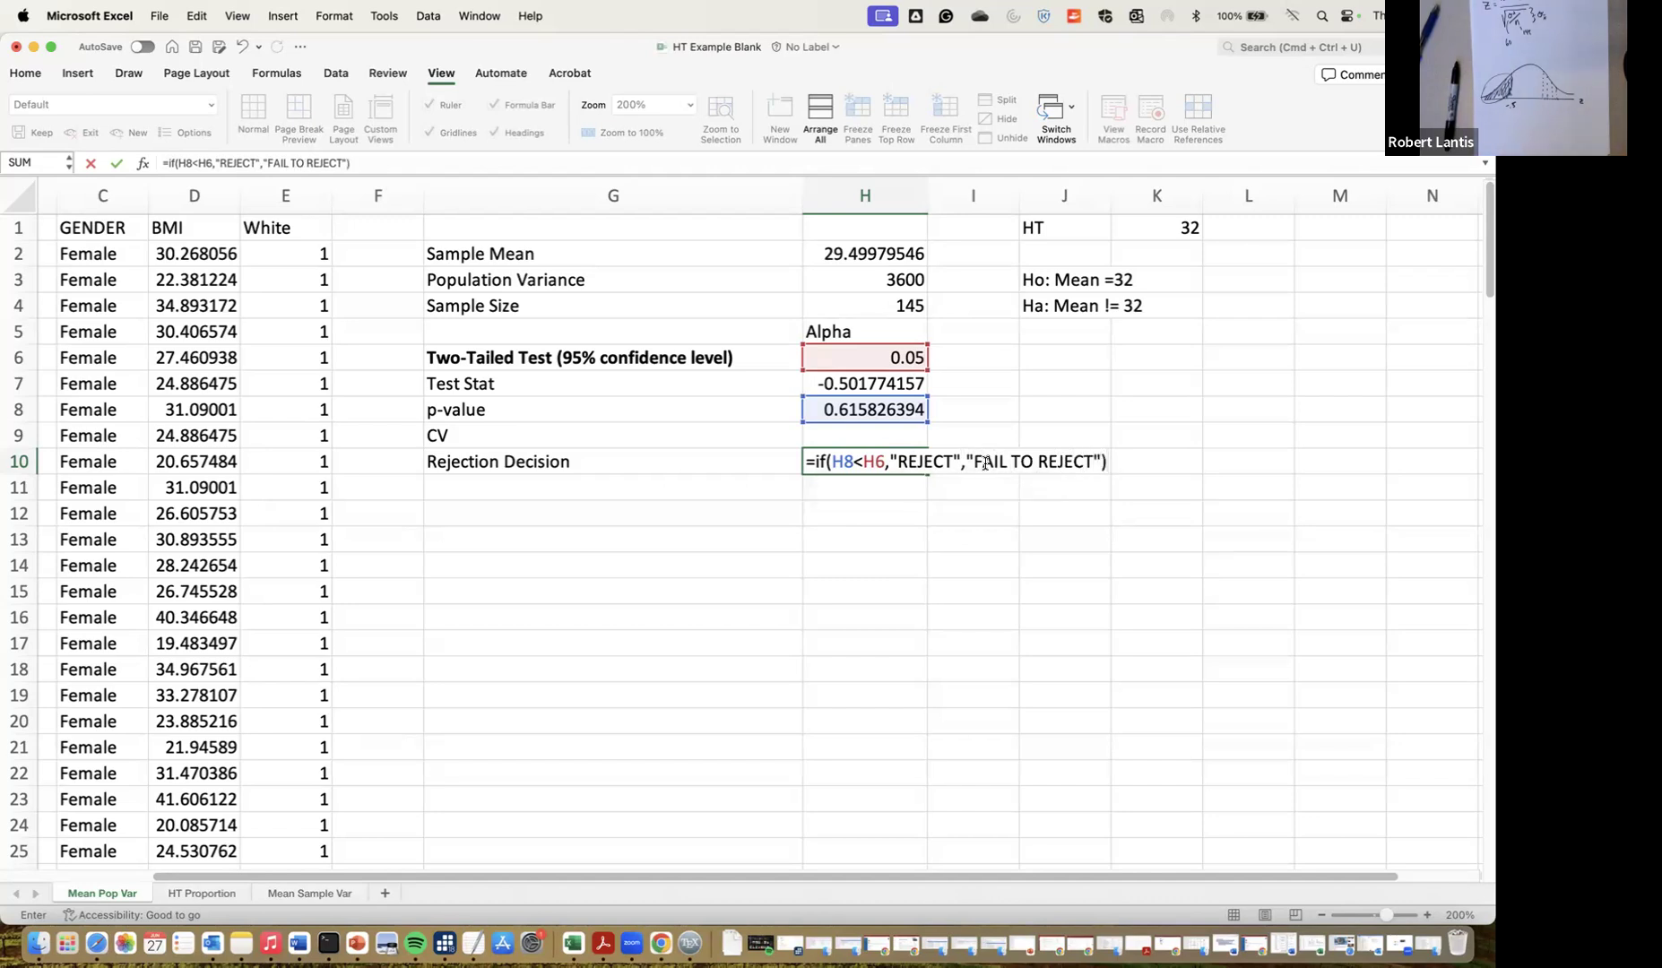
{"action": "key", "text": "Return"}
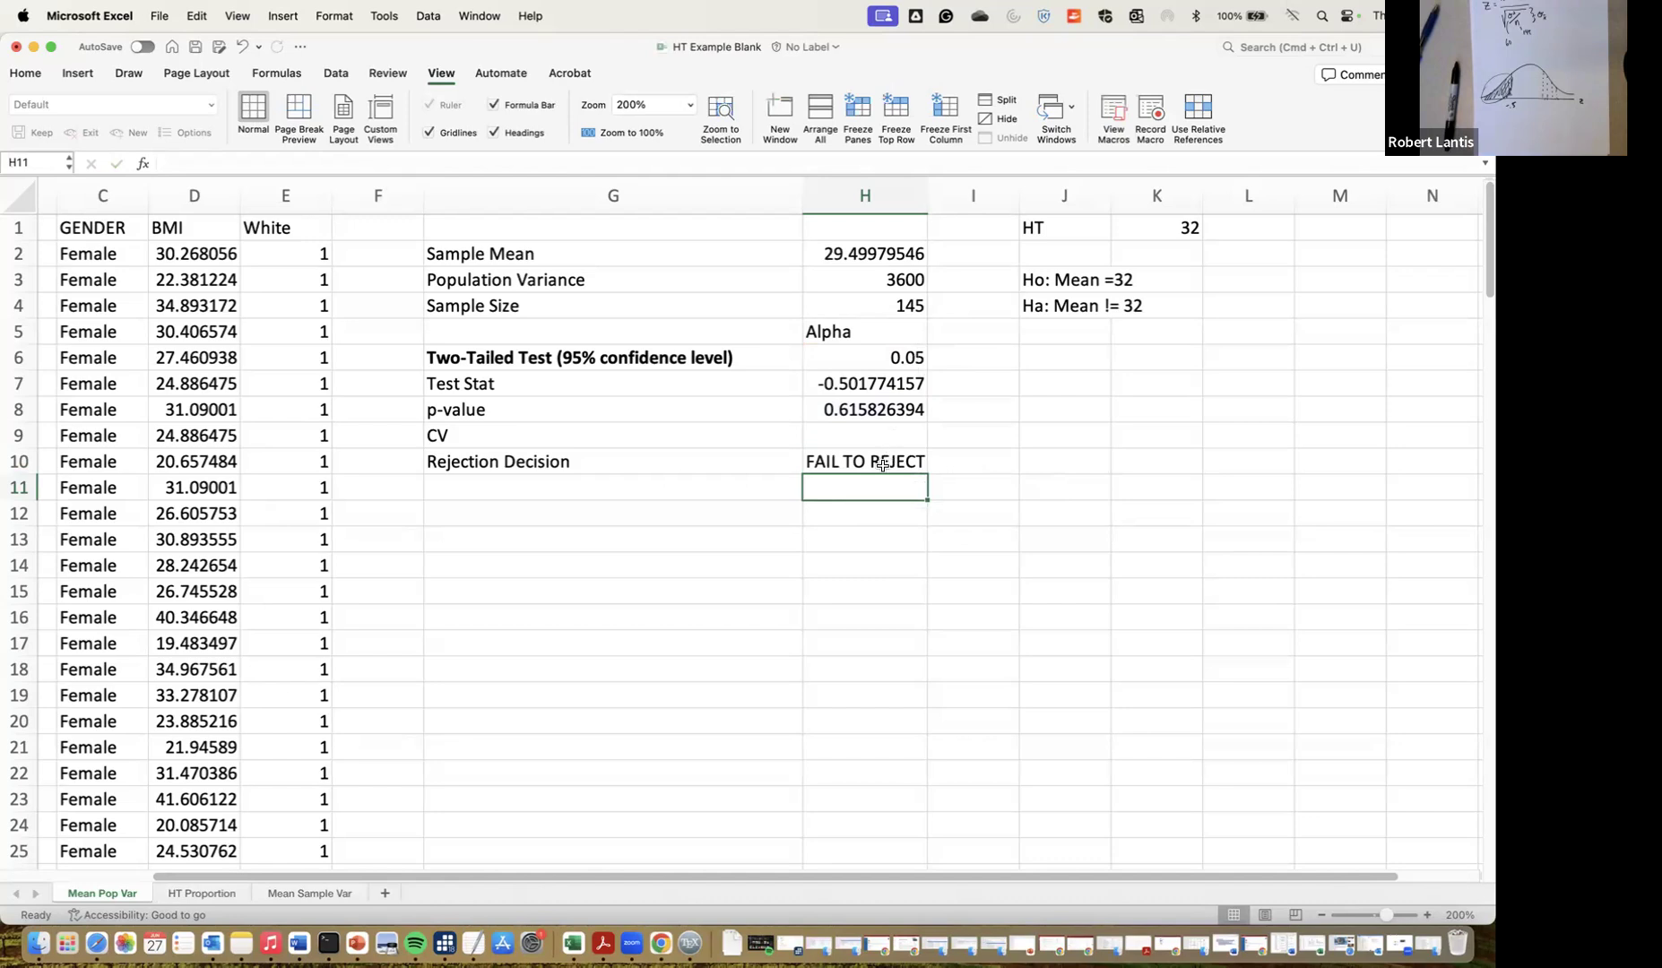
Set the population variance in H3 to 60 to test the rejection decision
{"action": "left_click", "coordinate": [862, 276]}
{"action": "type", "text": "60"}
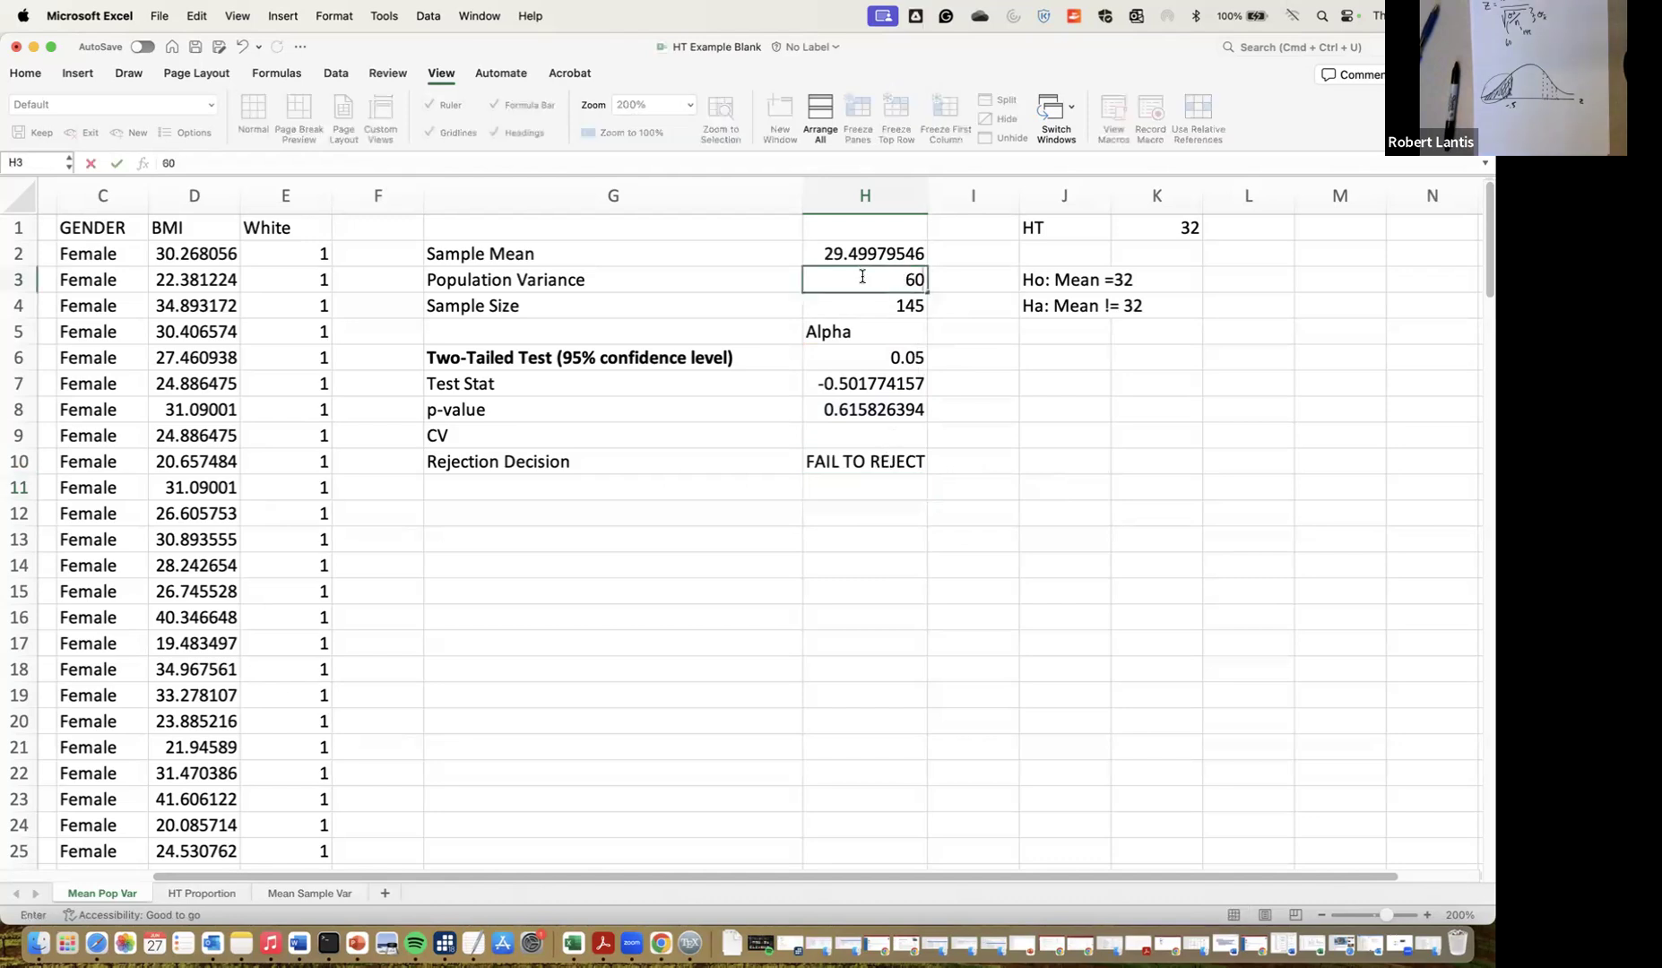
{"action": "key", "text": "Return"}
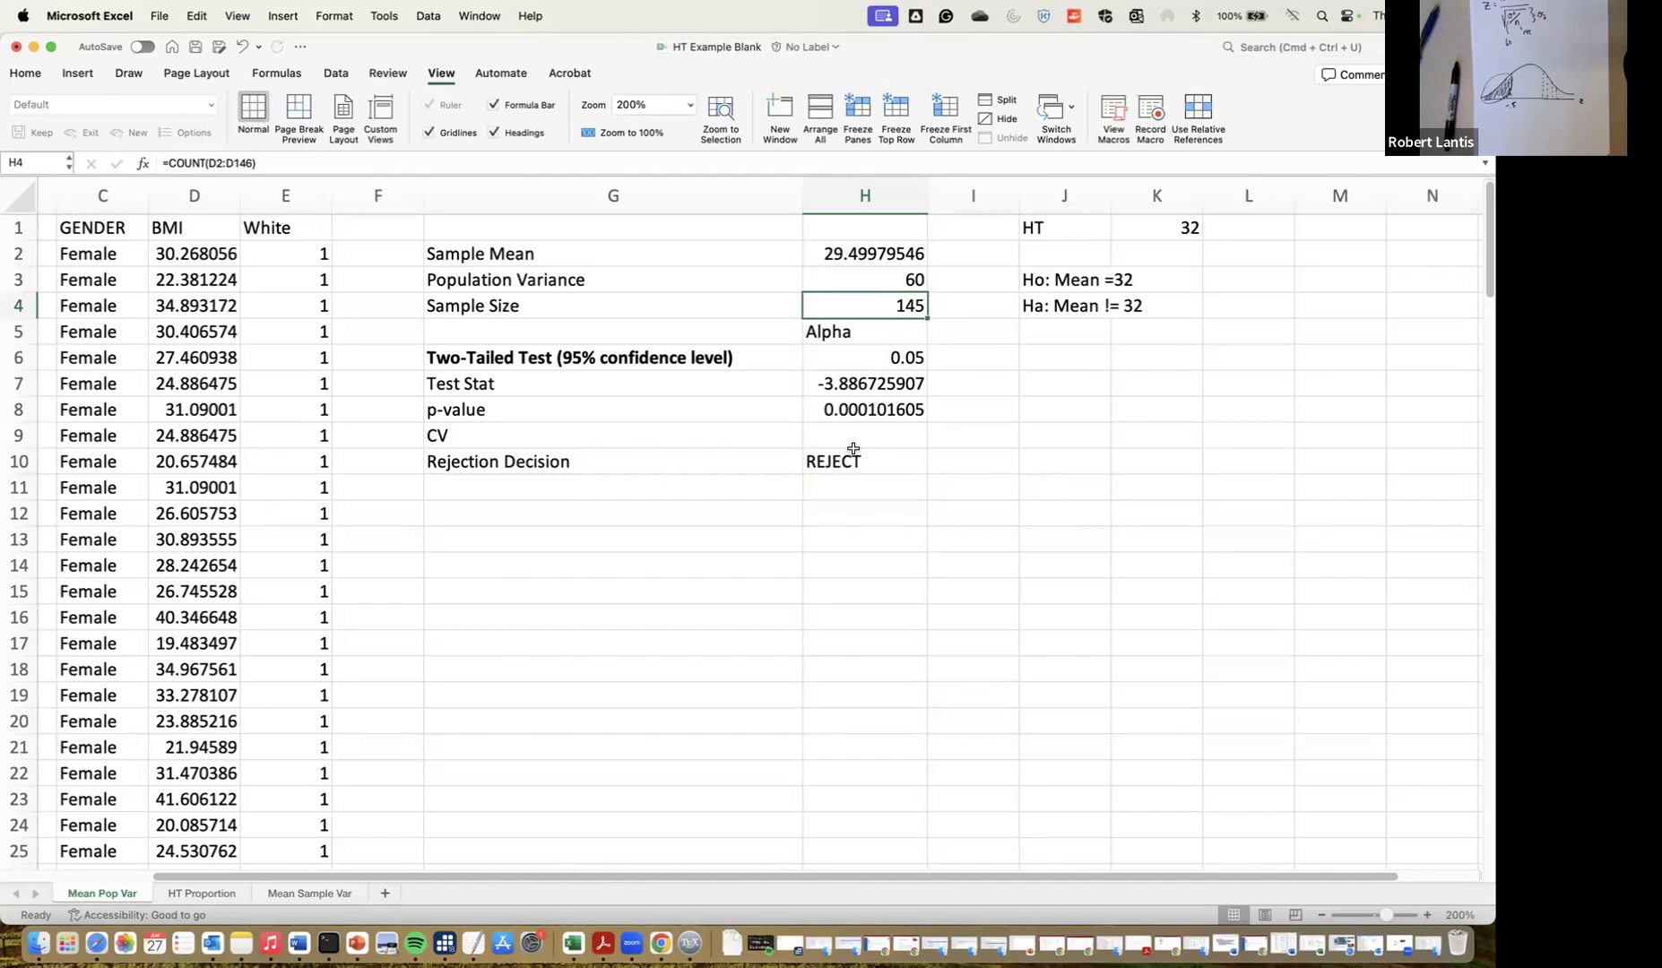
Set the population variance in H3 to 3600
{"action": "left_click", "coordinate": [866, 282]}
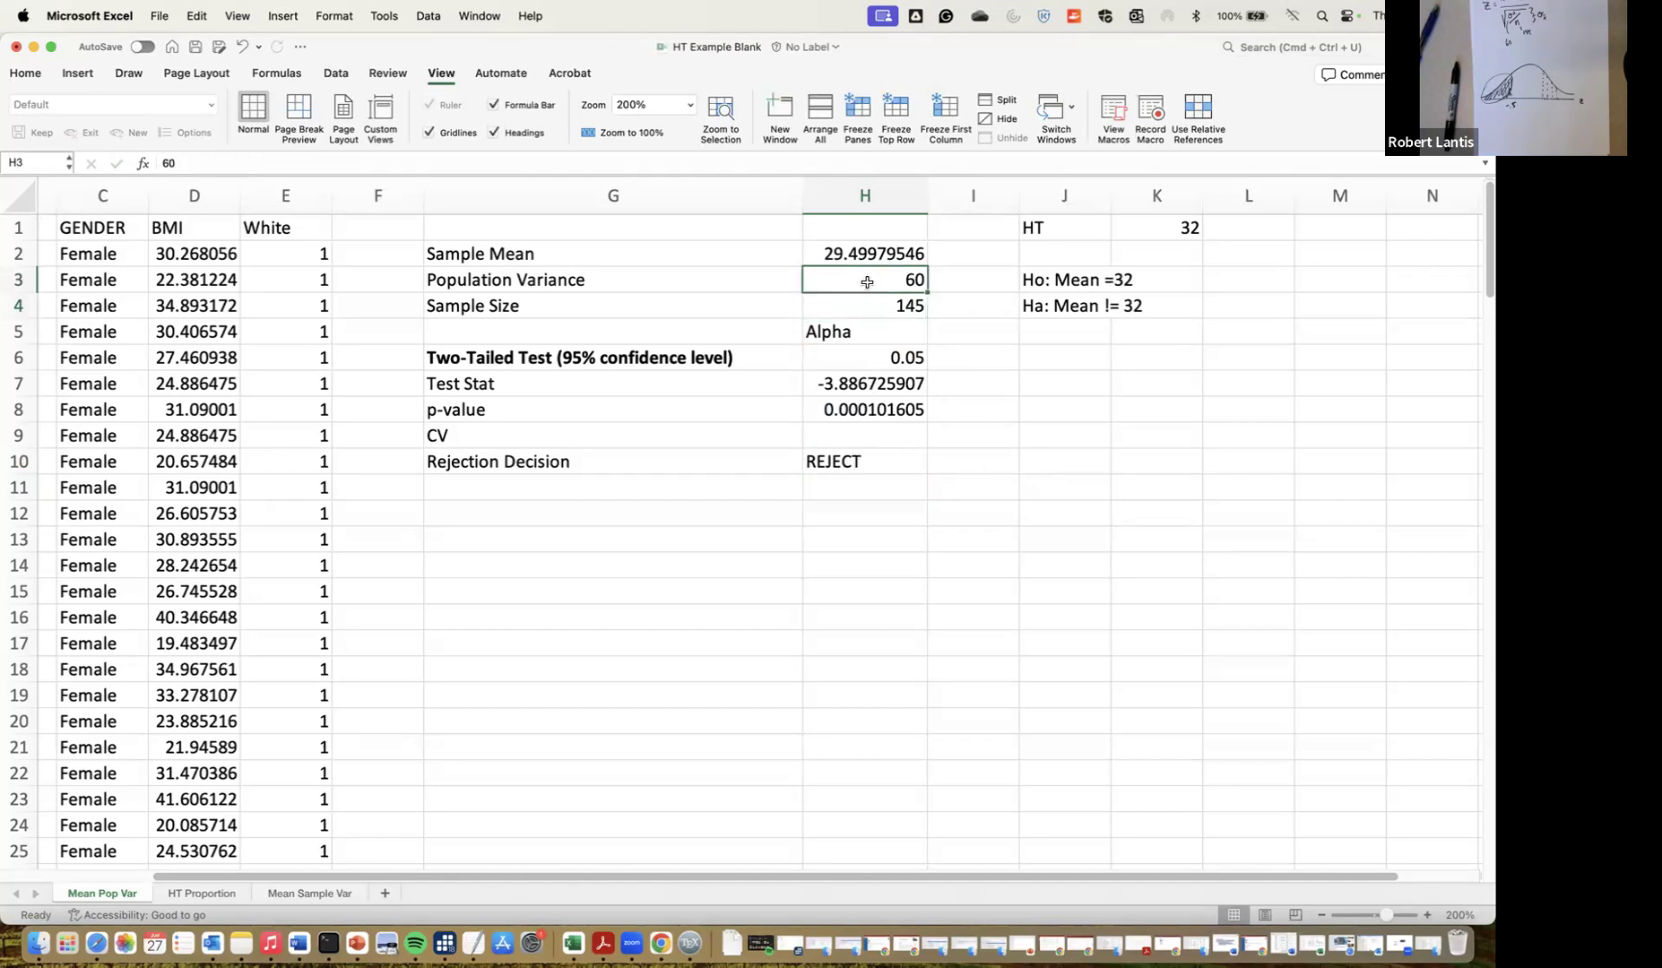
{"action": "type", "text": "3600"}
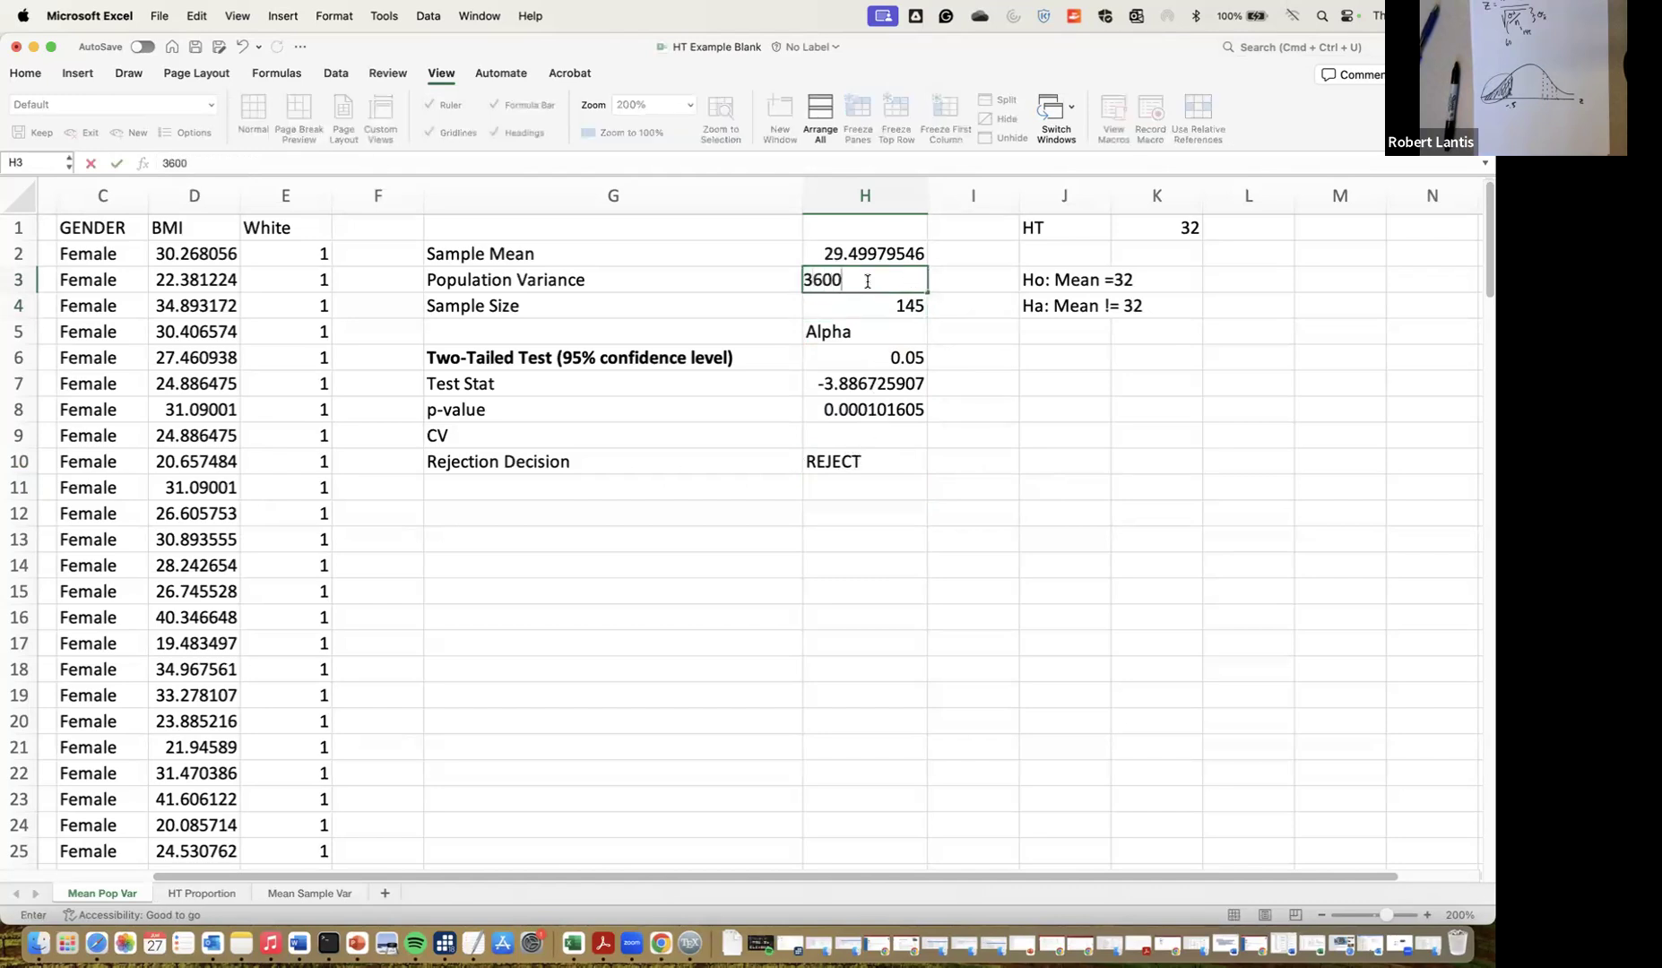
{"action": "key", "text": "Return"}
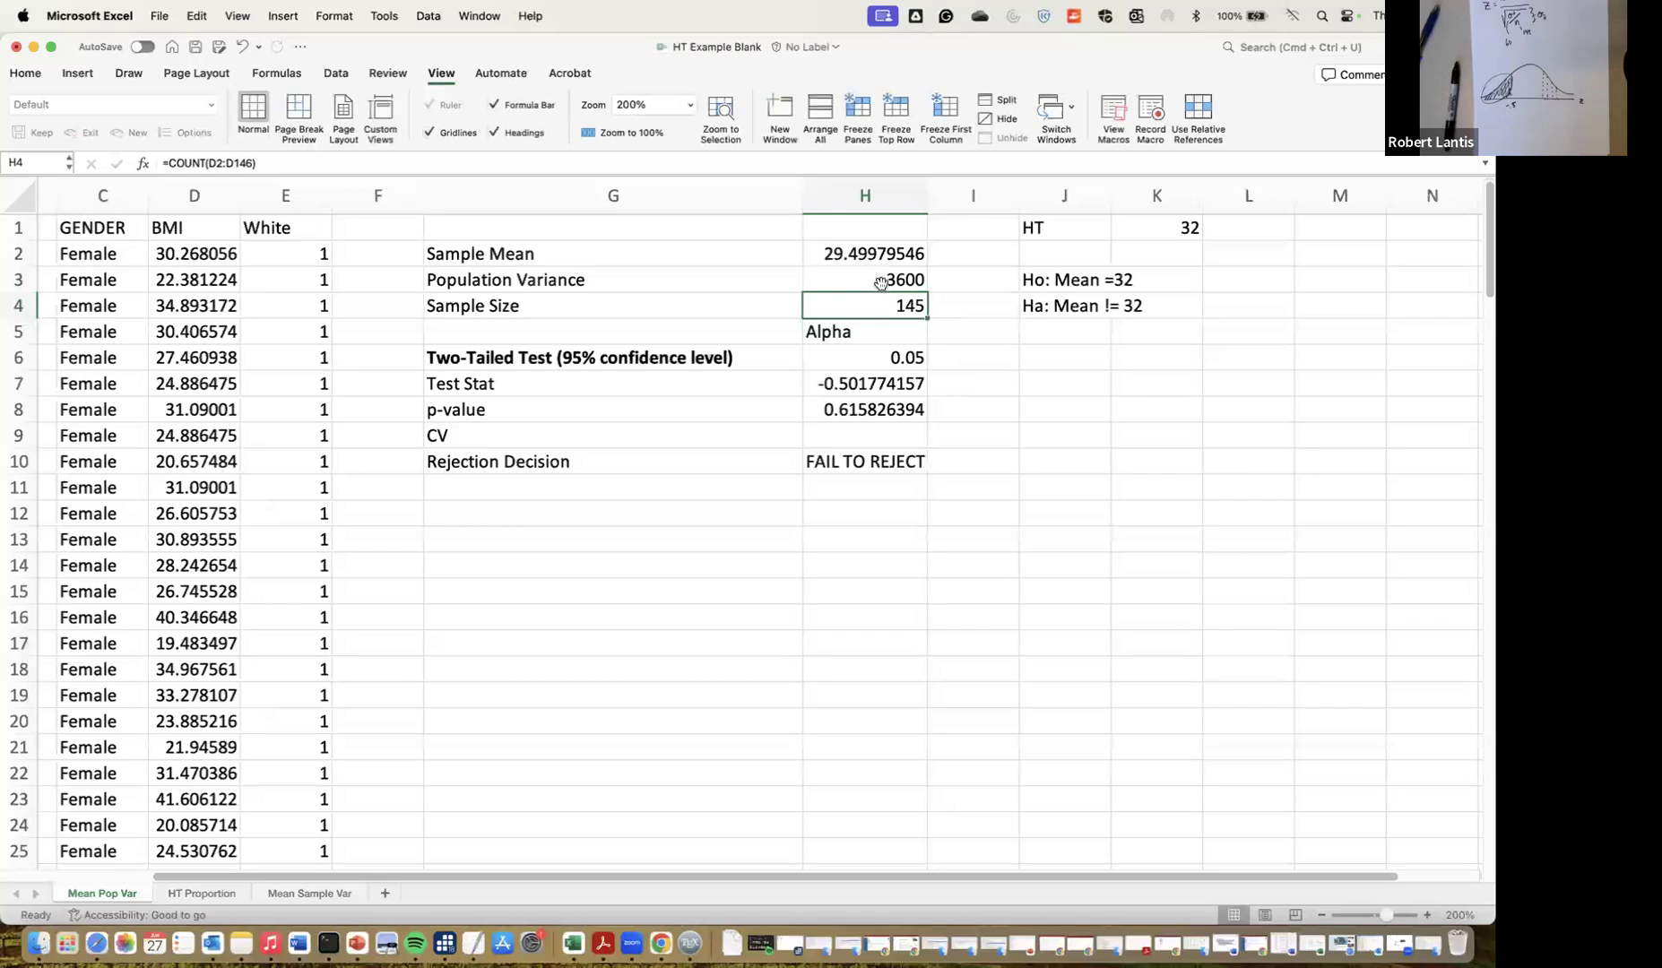
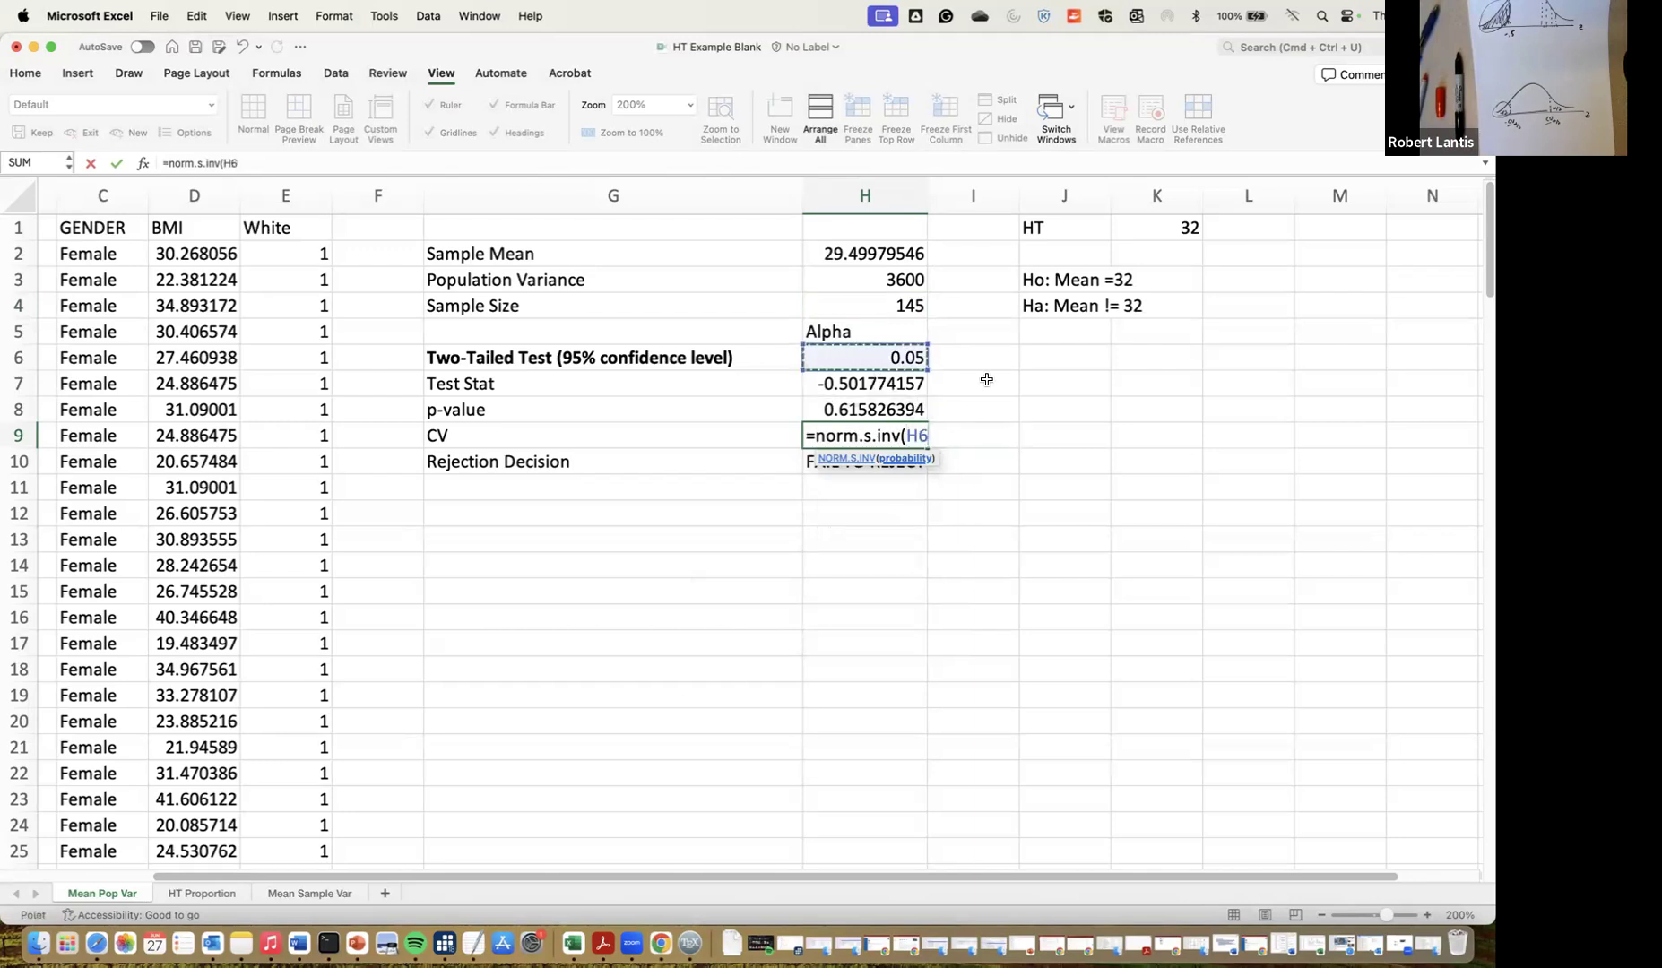
Enter the lower critical value as =NORM.S.INV(H6/2) in H9 and the upper one as =ABS(H9) in I9
{"action": "type", "text": "/2)"}
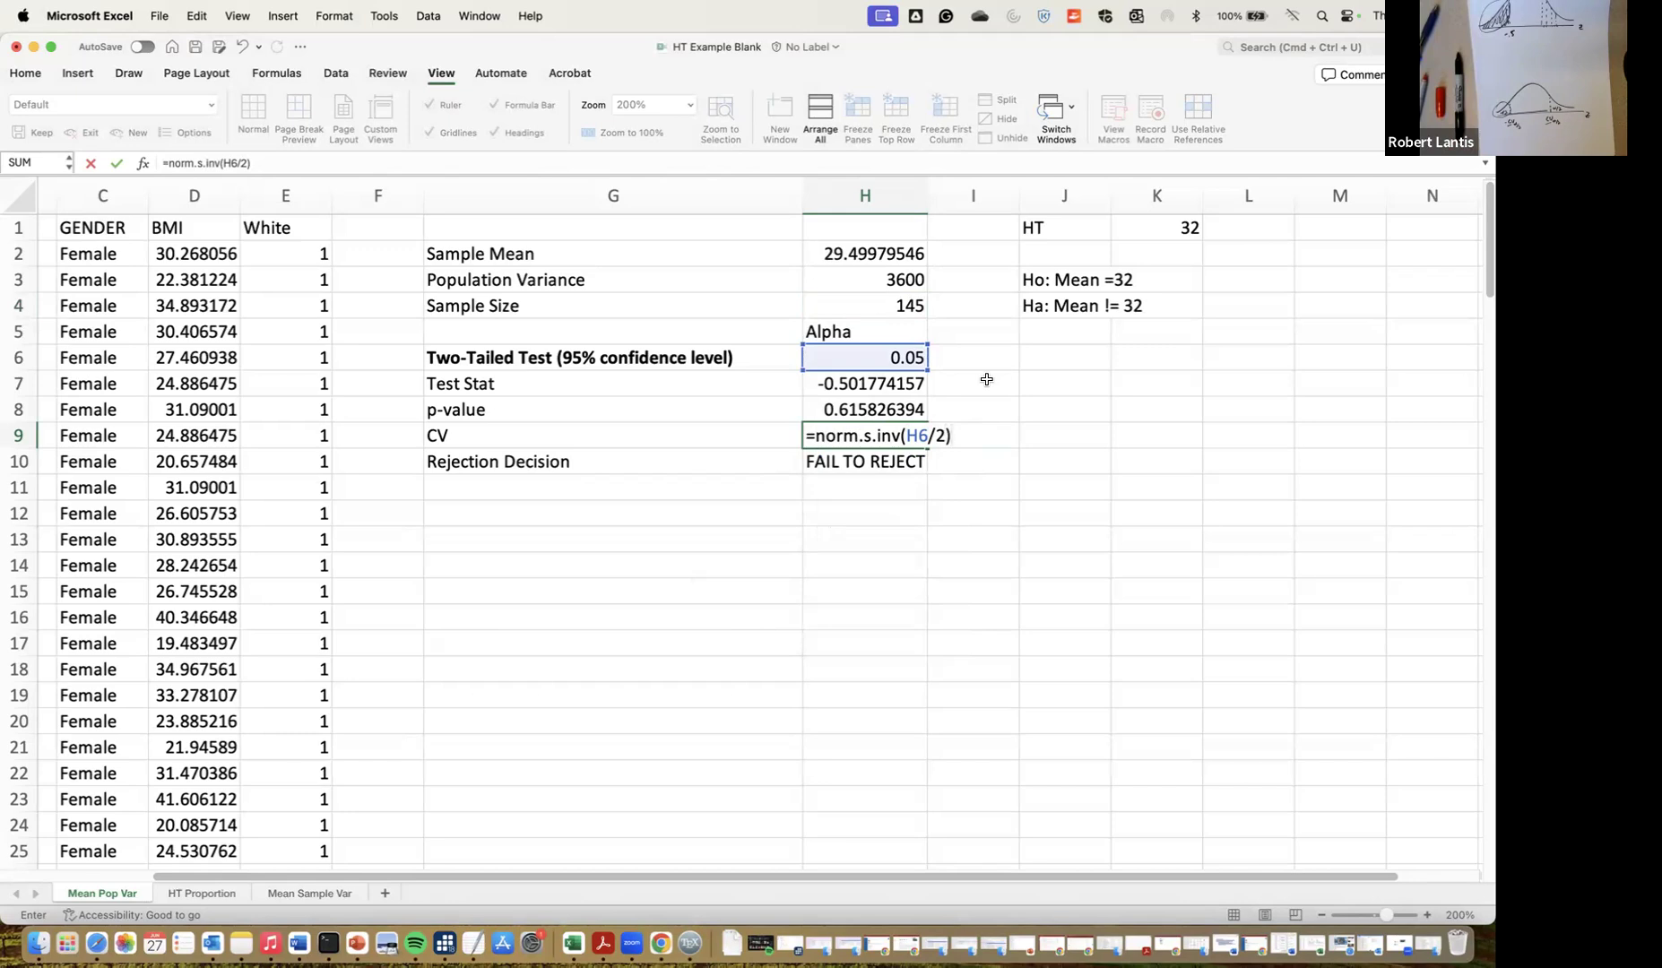
{"action": "key", "text": "Return"}
{"action": "key", "text": "Up"}
{"action": "key", "text": "Right"}
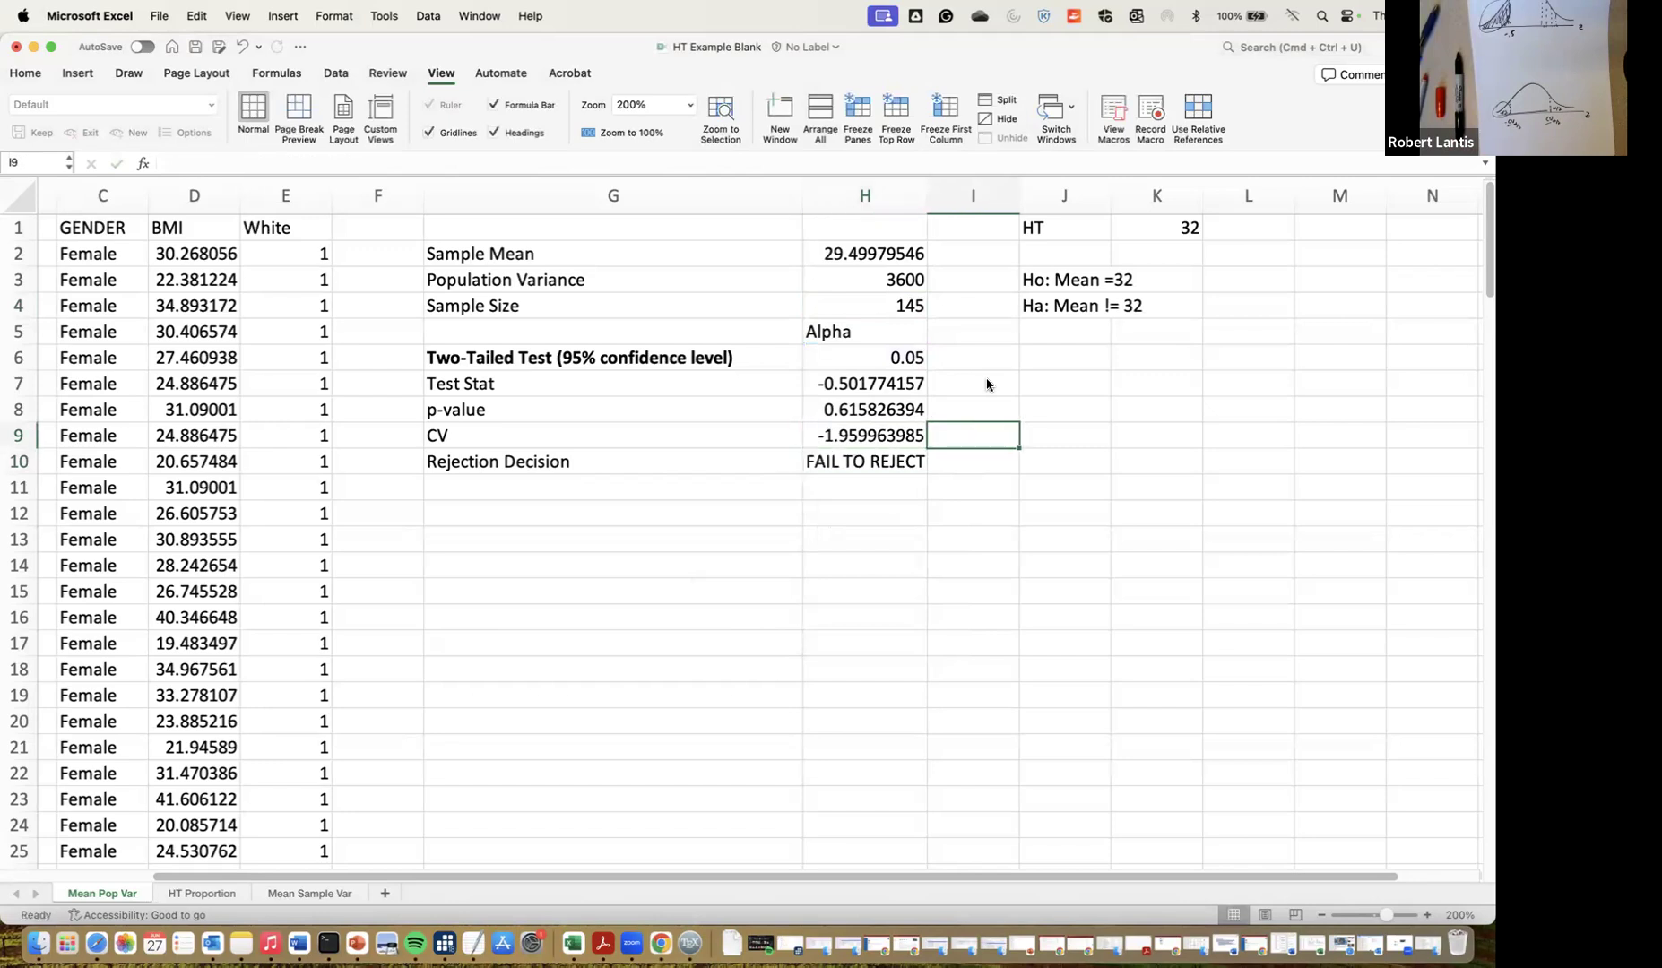
{"action": "type", "text": "=abs("}
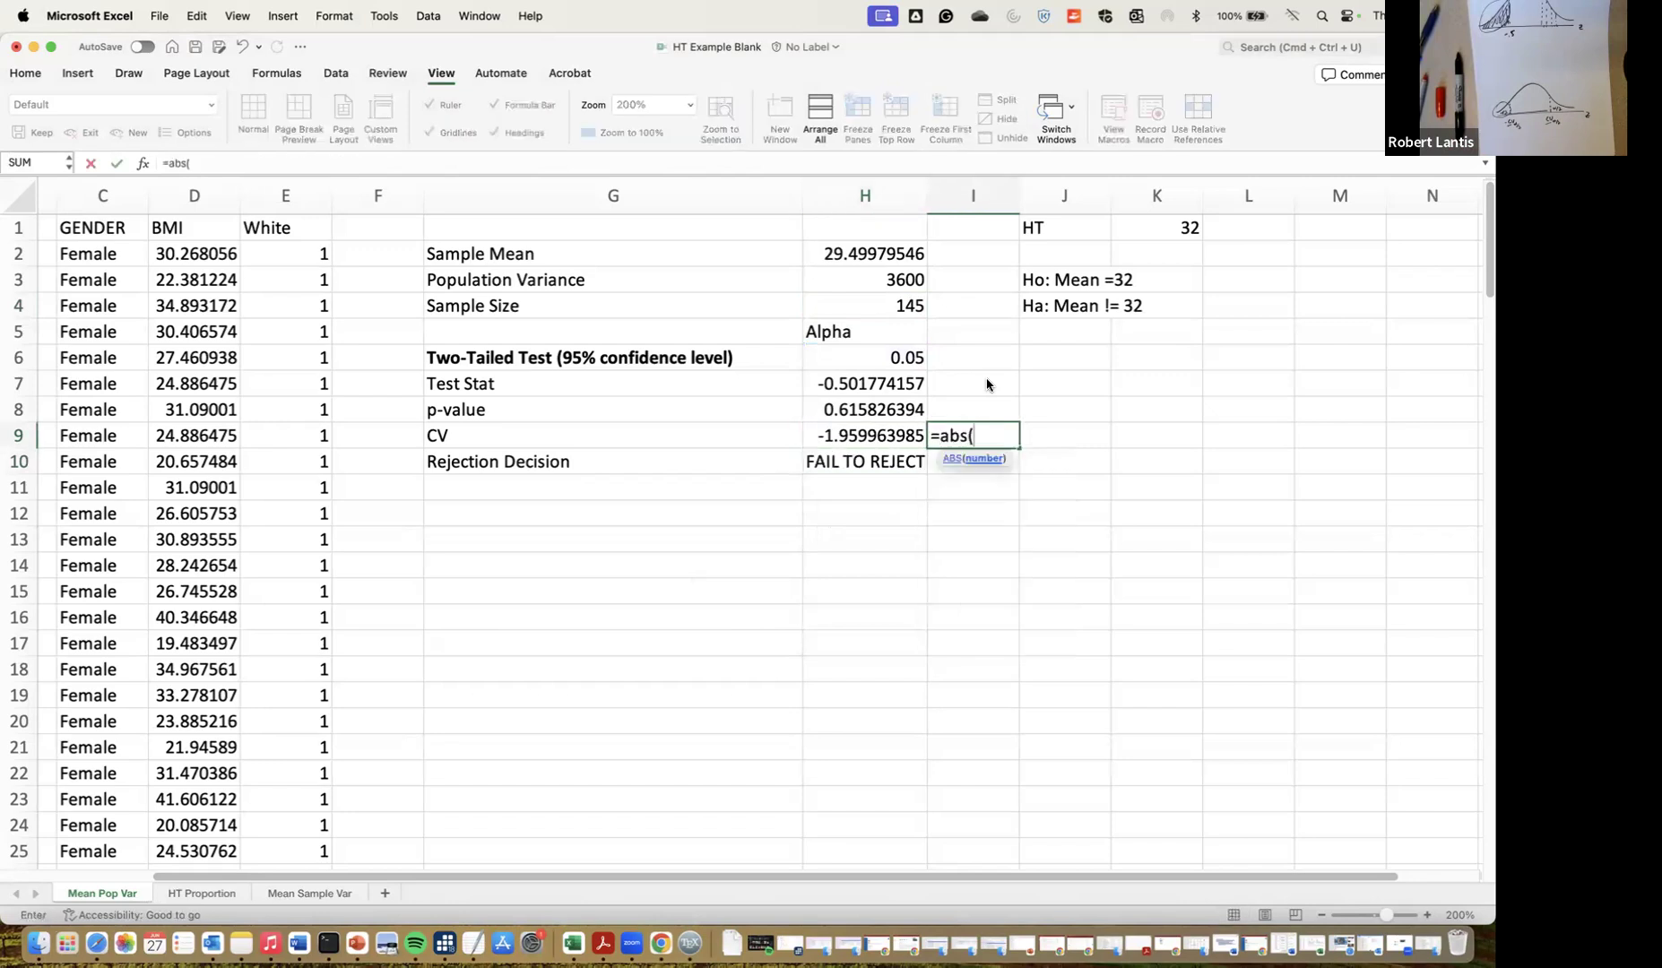
{"action": "key", "text": "Left"}
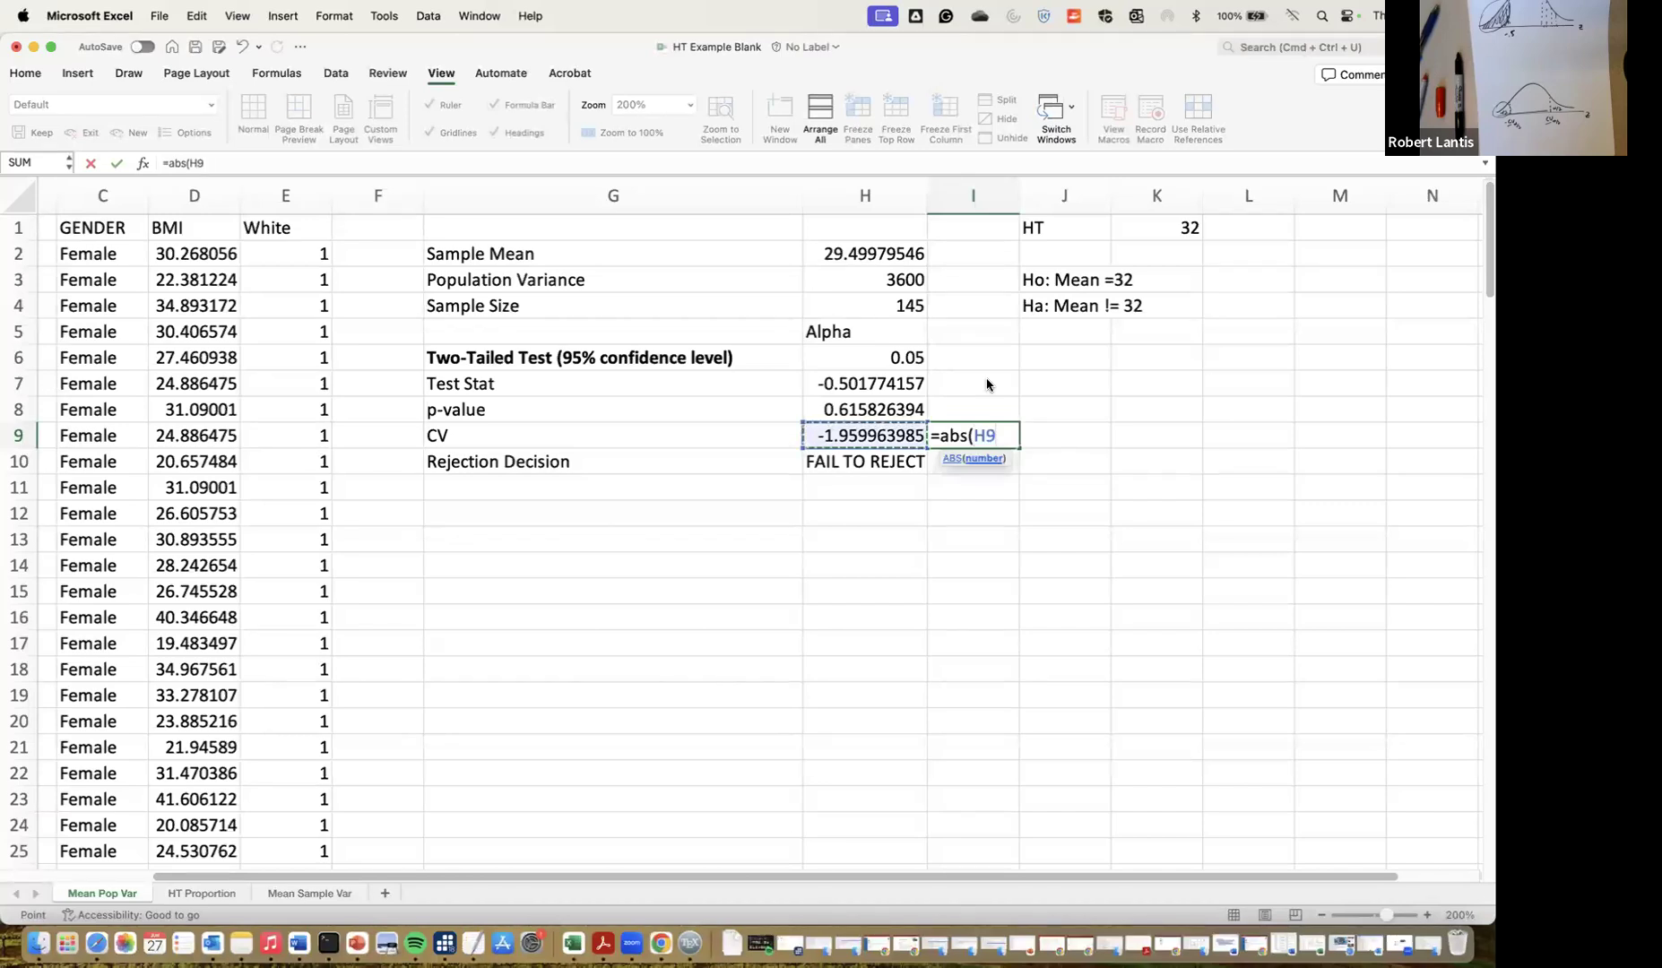
{"action": "key", "text": "Return"}
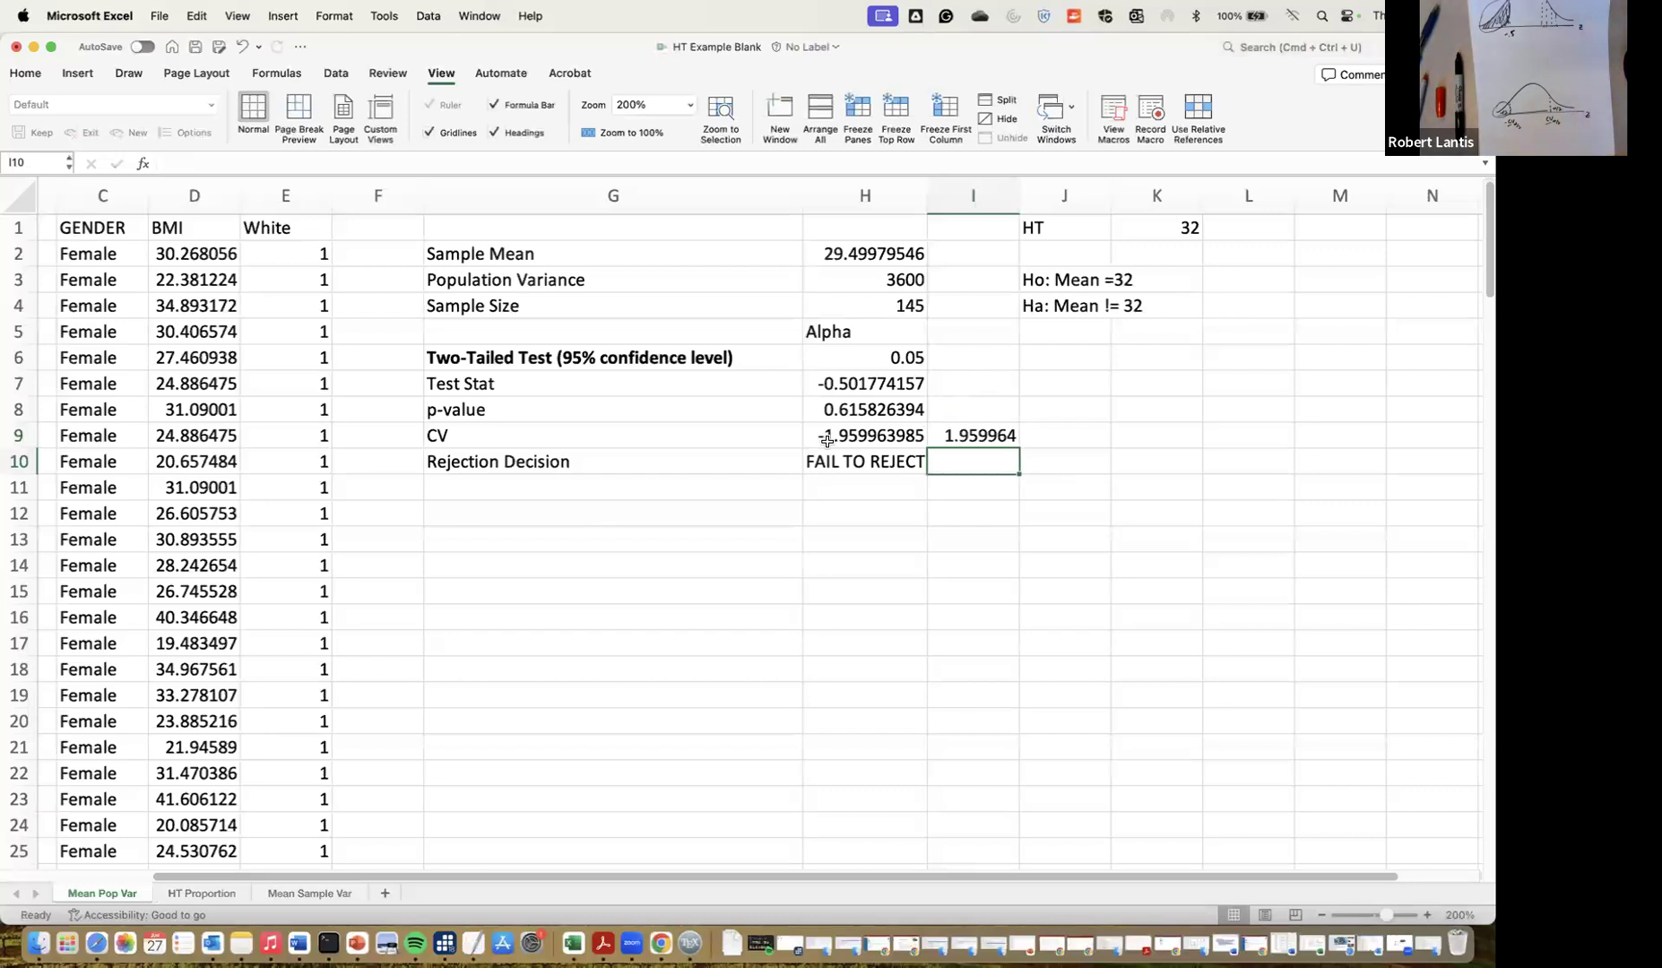
Enter the critical-value rejection decision =IF(ABS(H7)>I9,"REJECT","FAIL TO REJECT") in H11
{"action": "scroll", "coordinate": [824, 453], "scroll_direction": "down", "scroll_amount": 1}
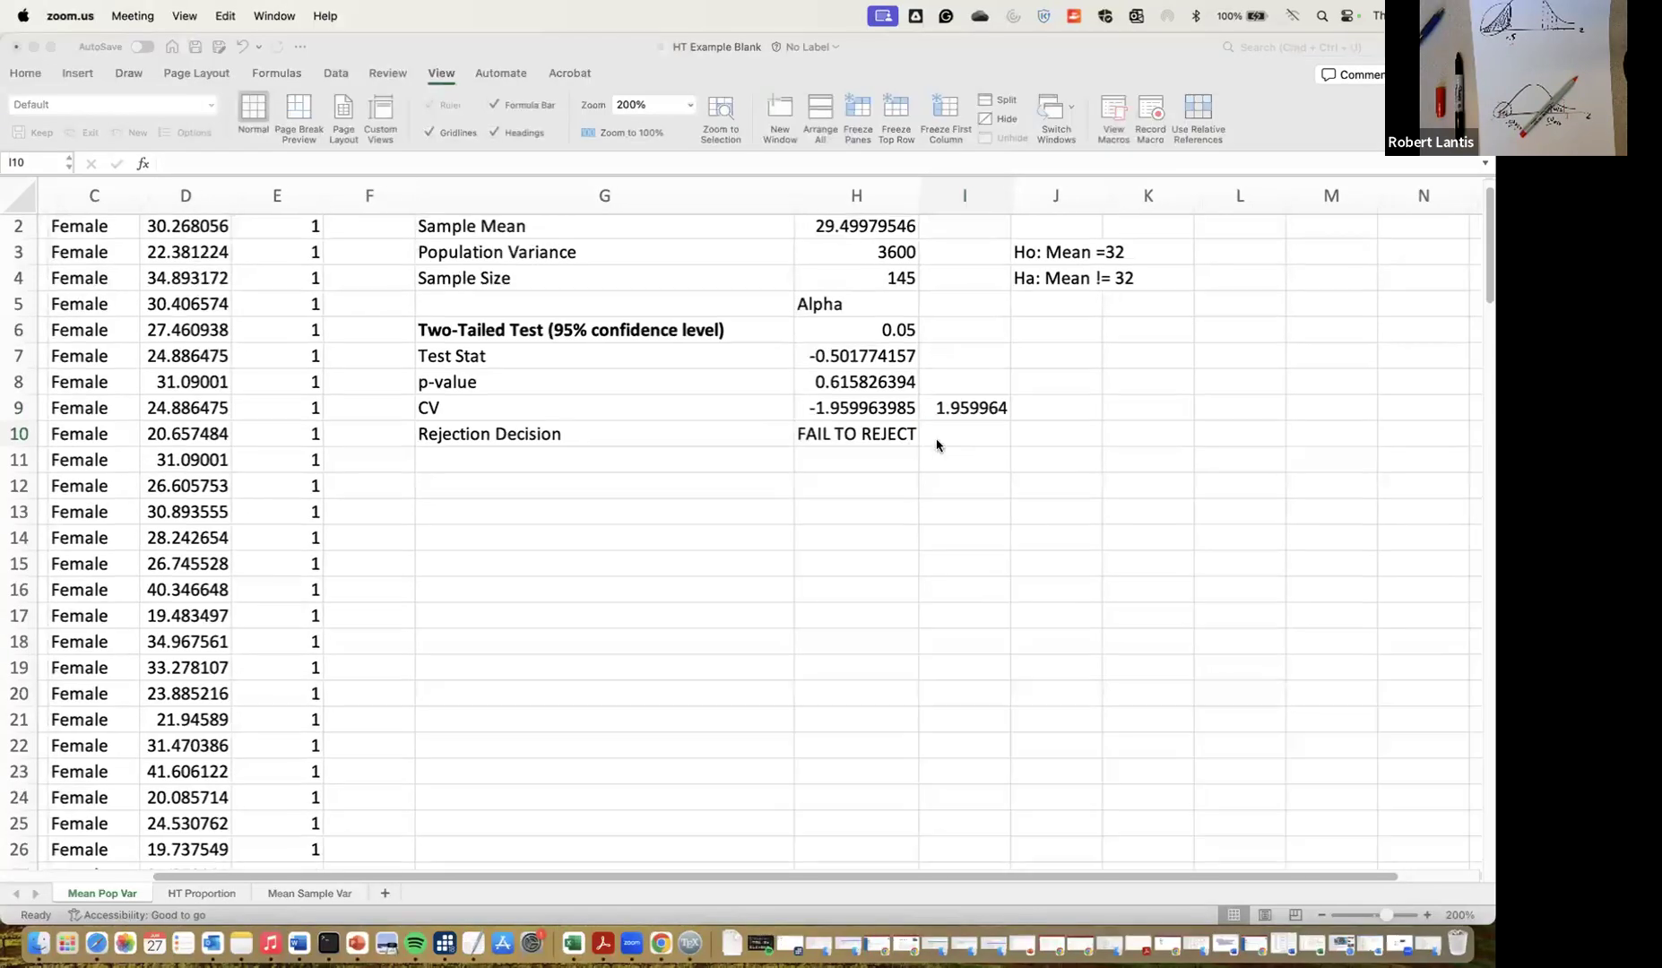
{"action": "left_click", "coordinate": [887, 455]}
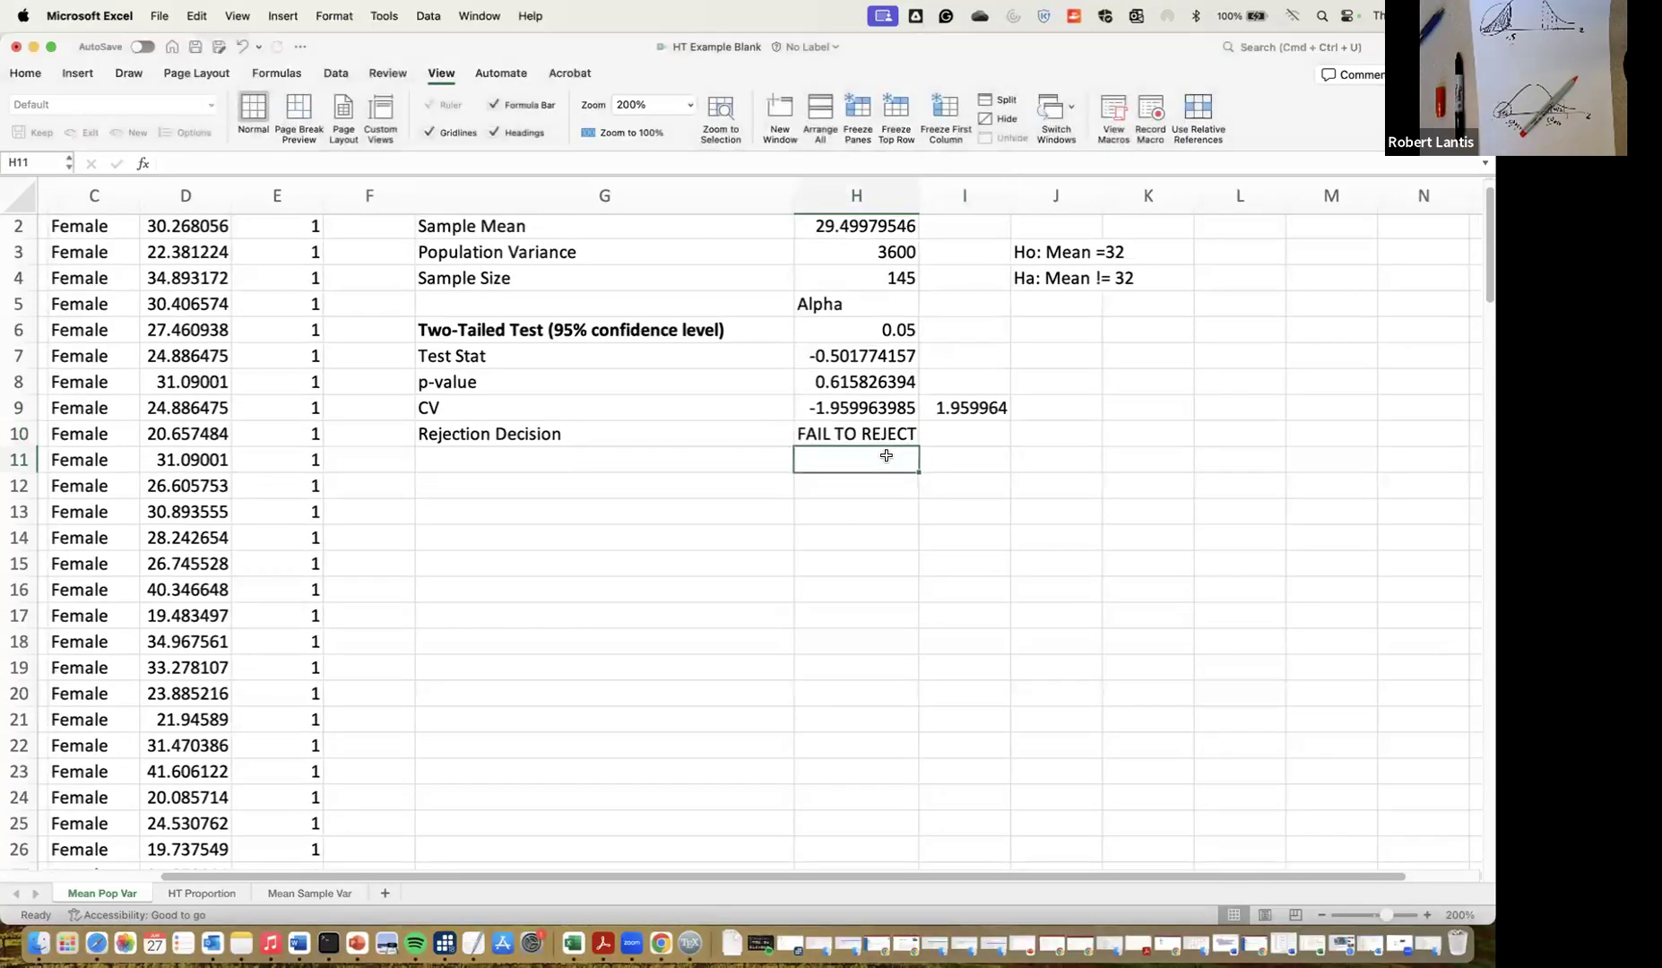
{"action": "type", "text": "="}
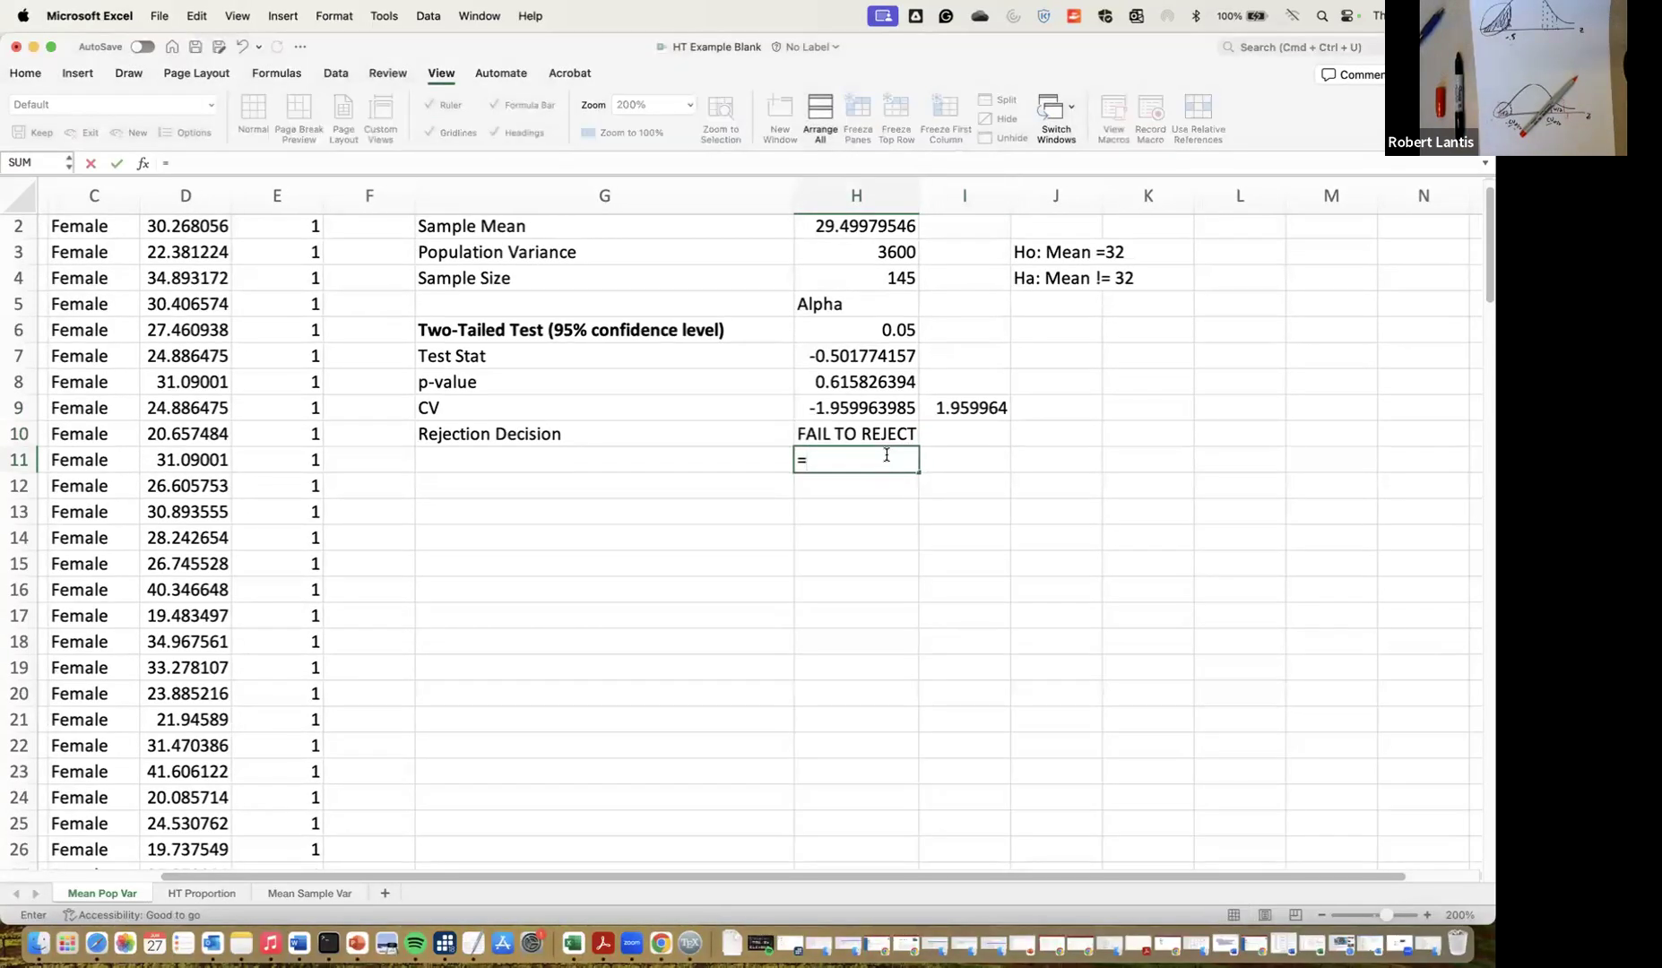
{"action": "type", "text": "if("}
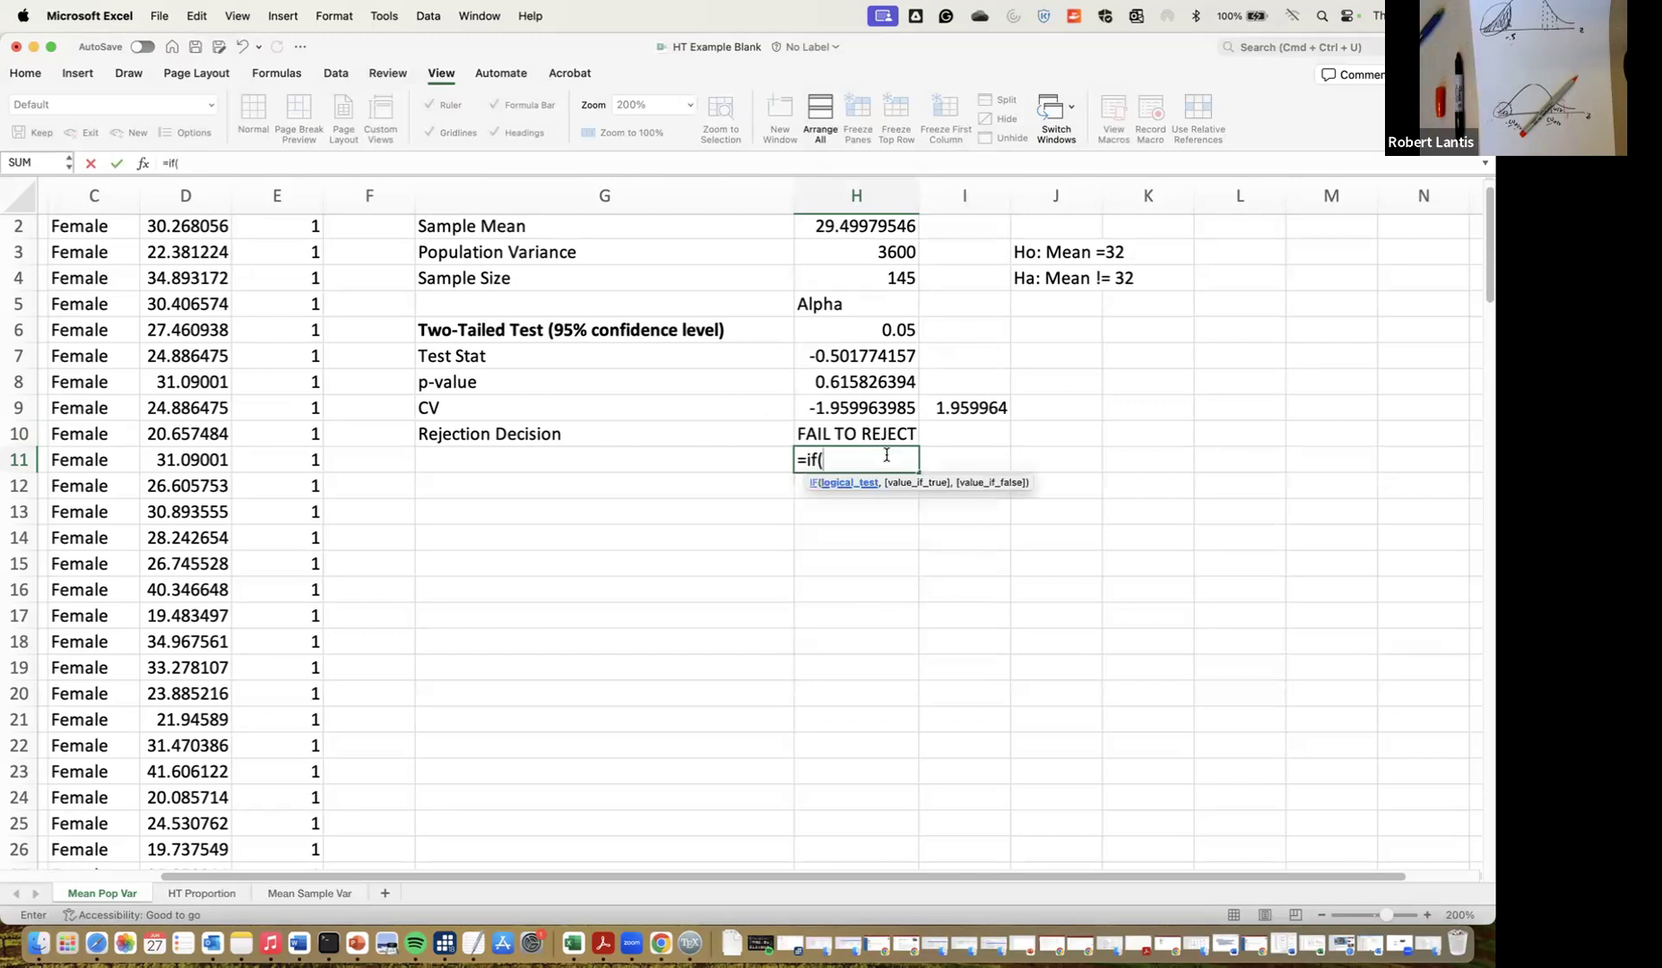
{"action": "type", "text": "abs("}
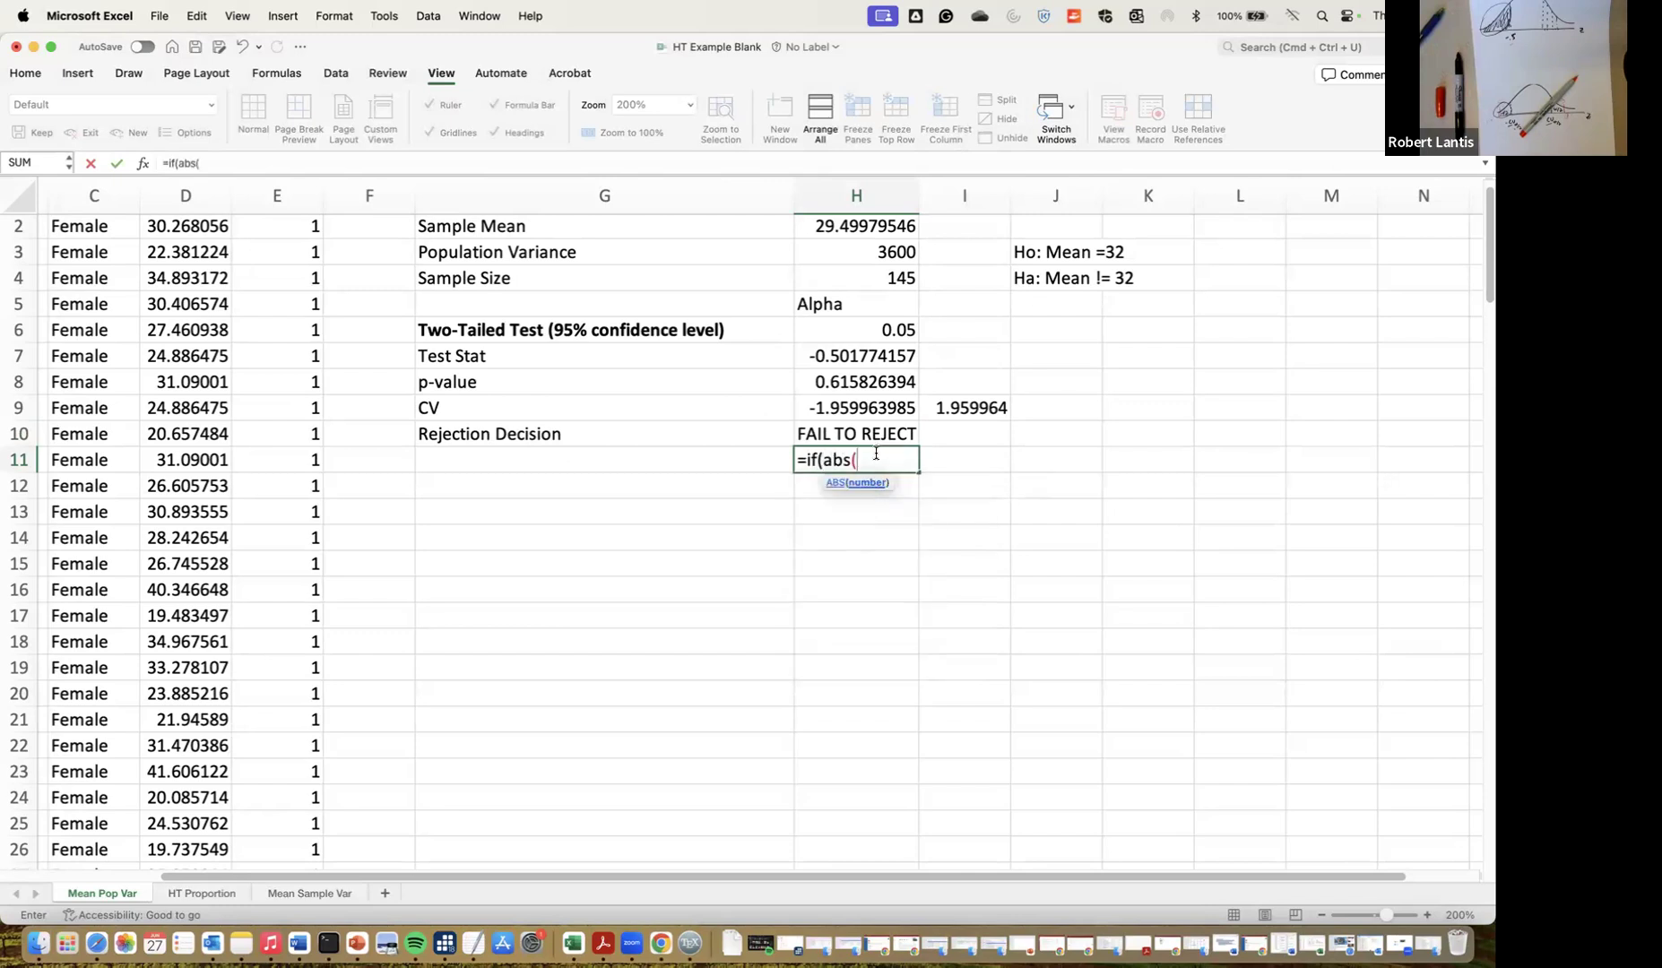
{"action": "left_click", "coordinate": [849, 357]}
{"action": "type", "text": ")"}
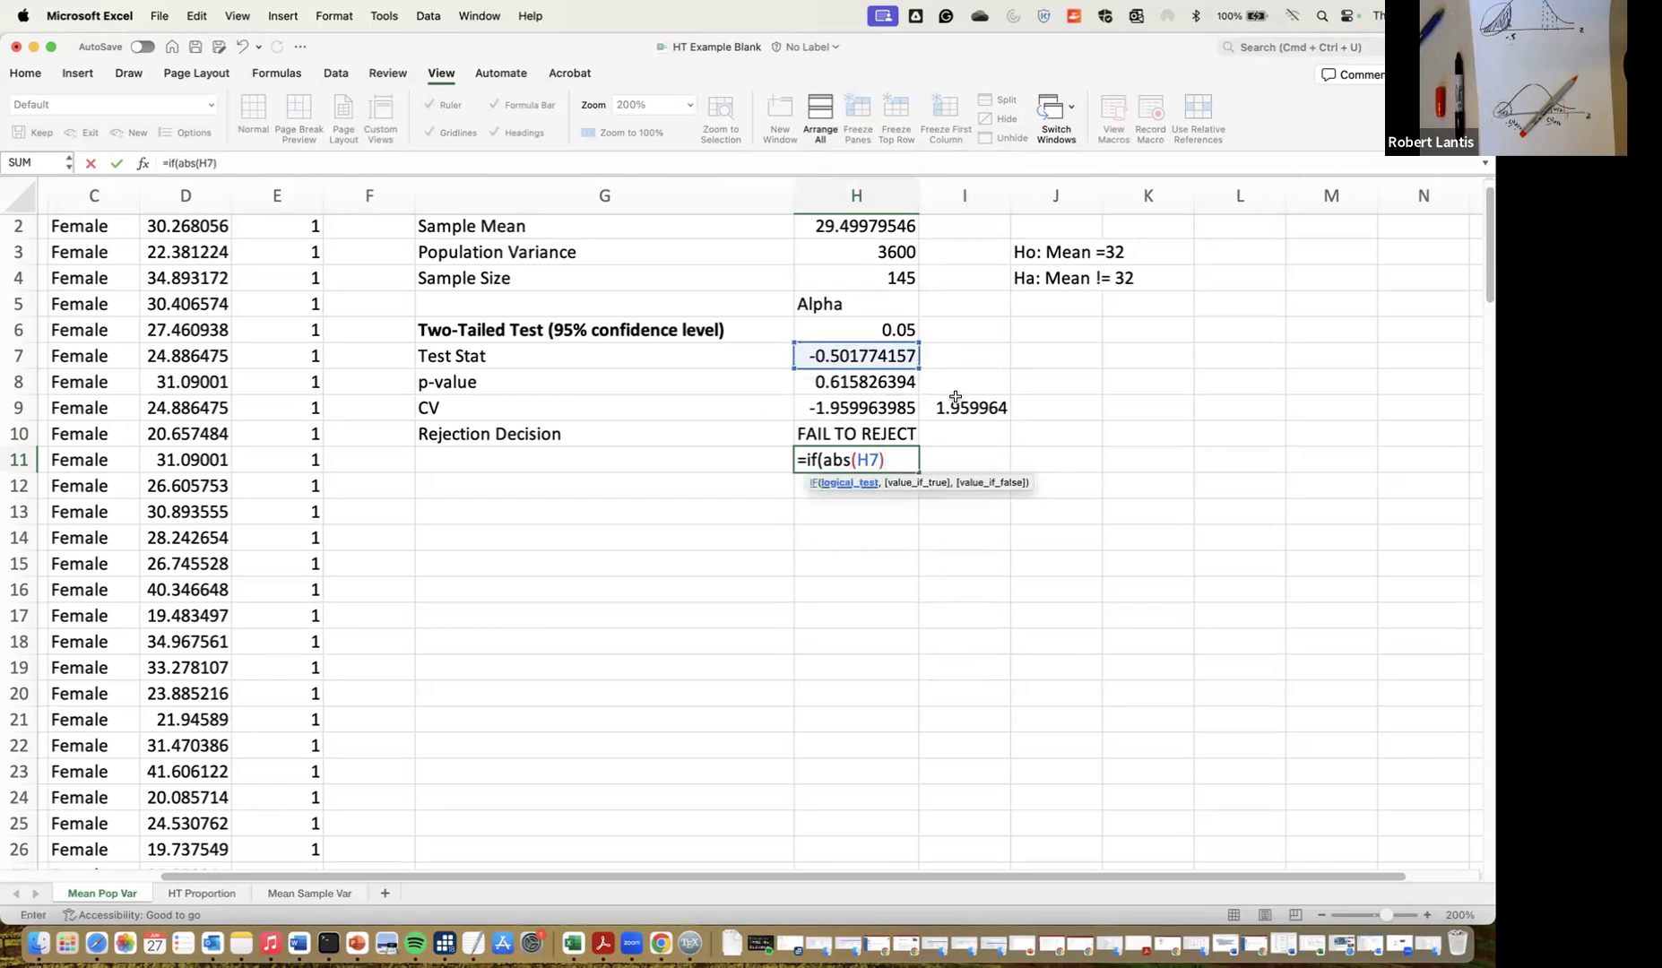
{"action": "type", "text": ">abs("}
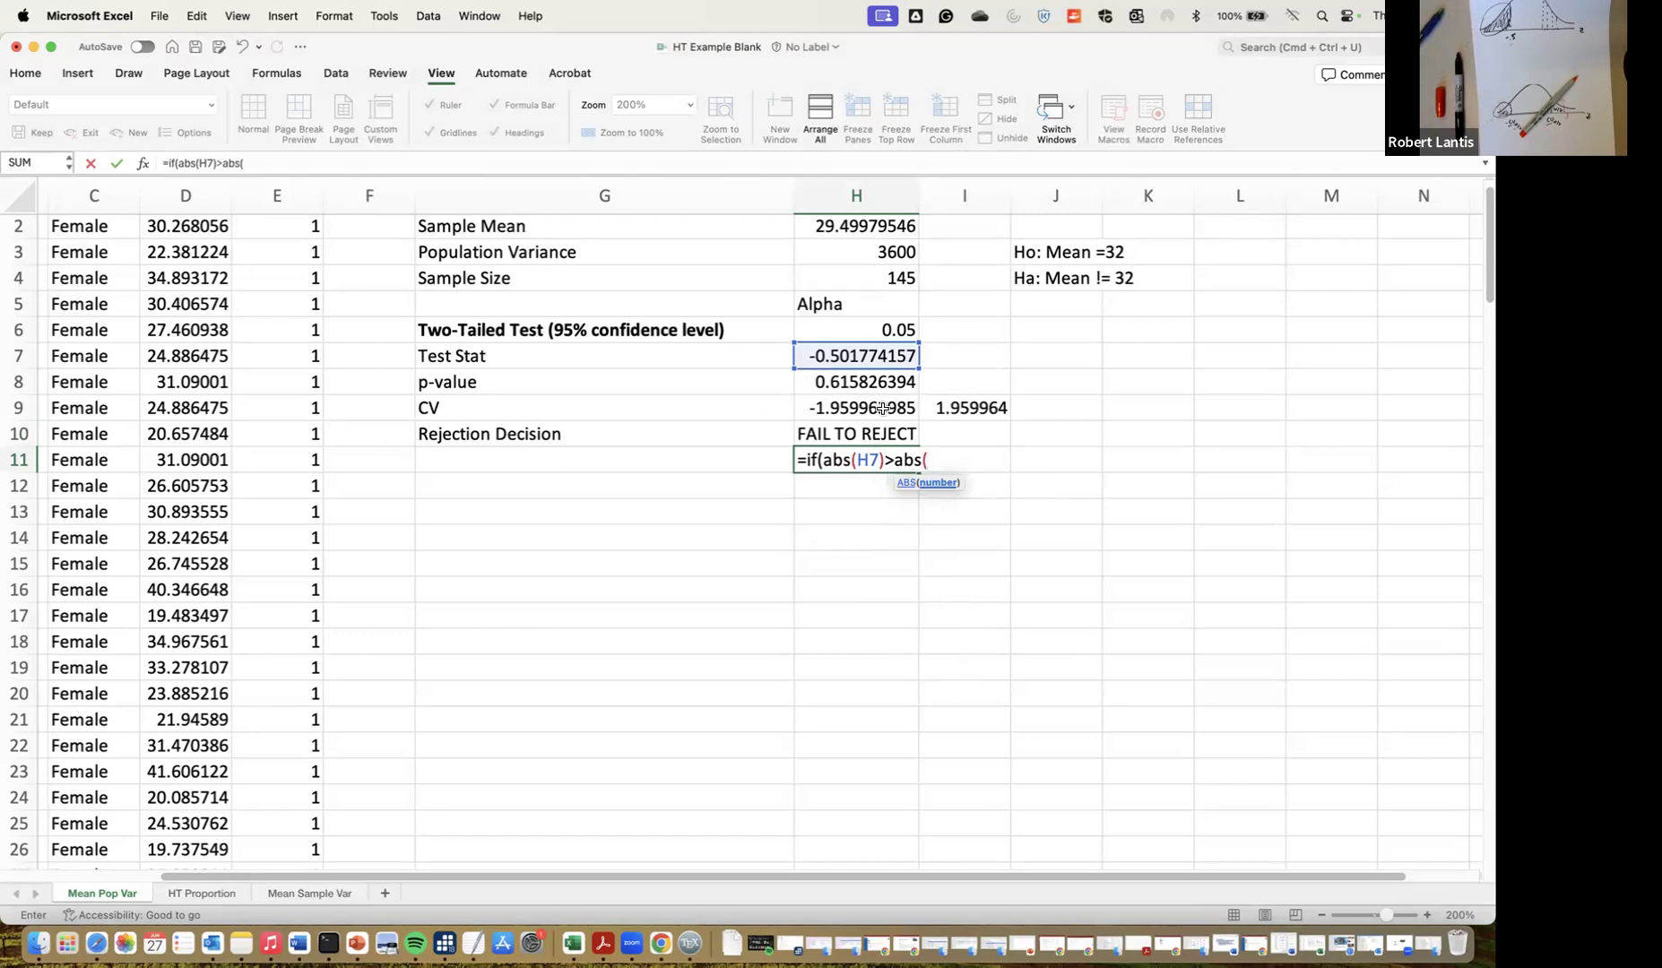
{"action": "key", "text": "BackSpace"}
{"action": "key", "text": "BackSpace"}
{"action": "key", "text": "BackSpace"}
{"action": "key", "text": "BackSpace"}
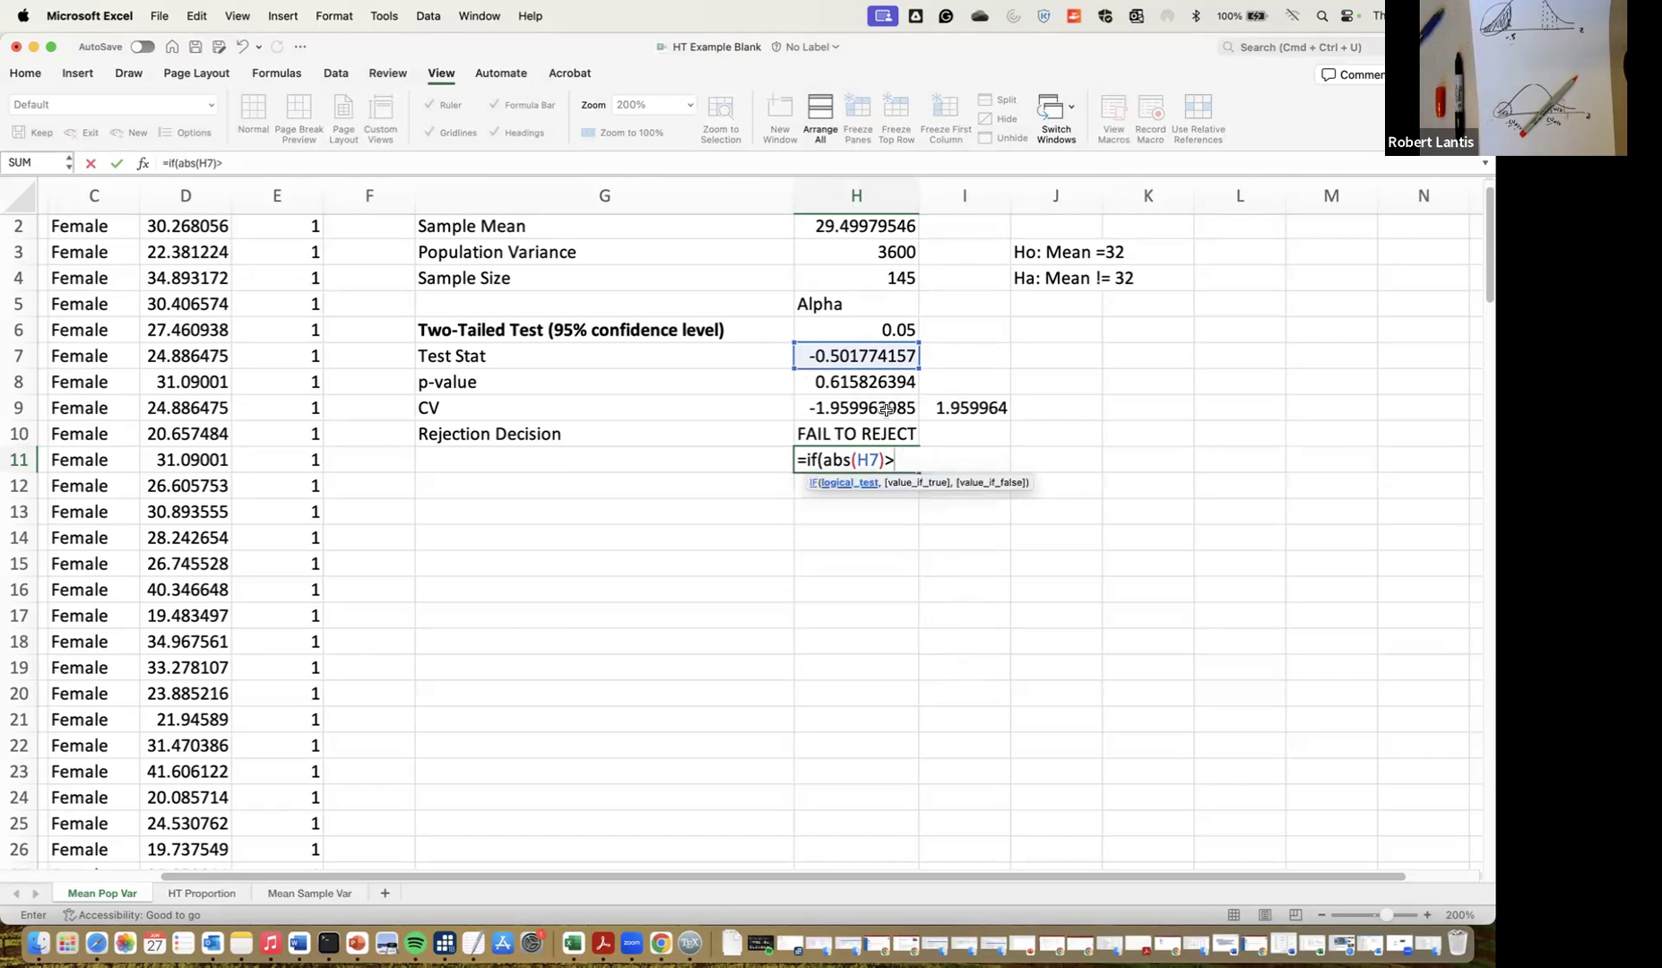
{"action": "left_click", "coordinate": [955, 405]}
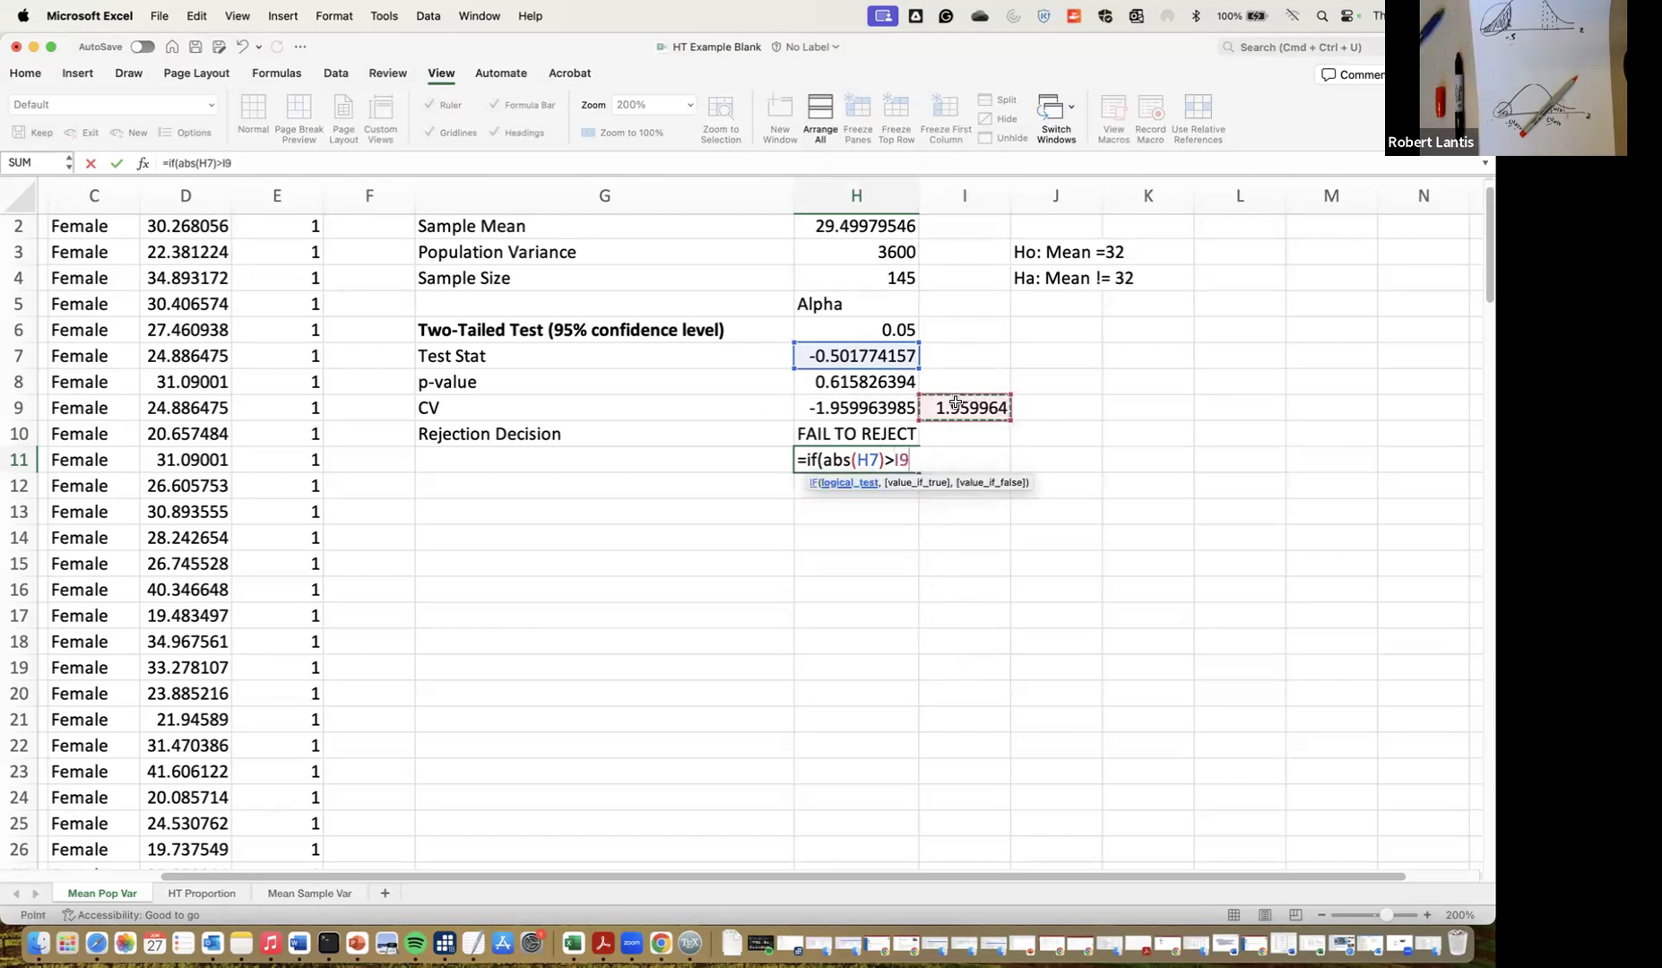
{"action": "type", "text": ",\"REJE"}
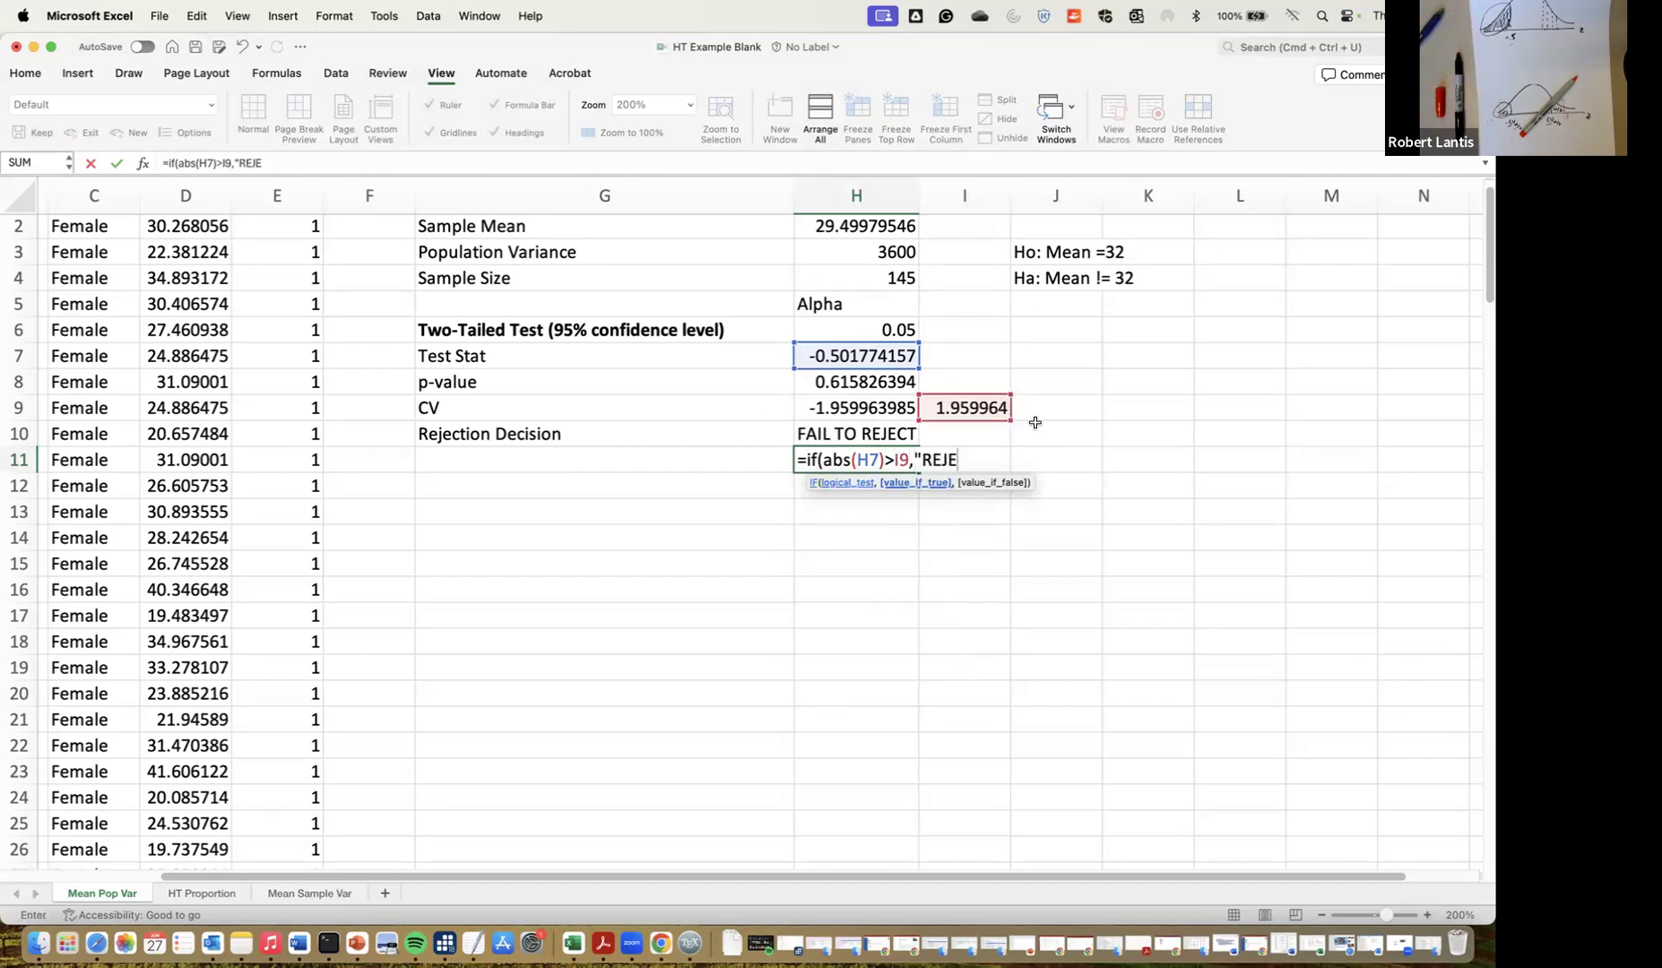
{"action": "type", "text": "CT\",\"FAIL TO RE"}
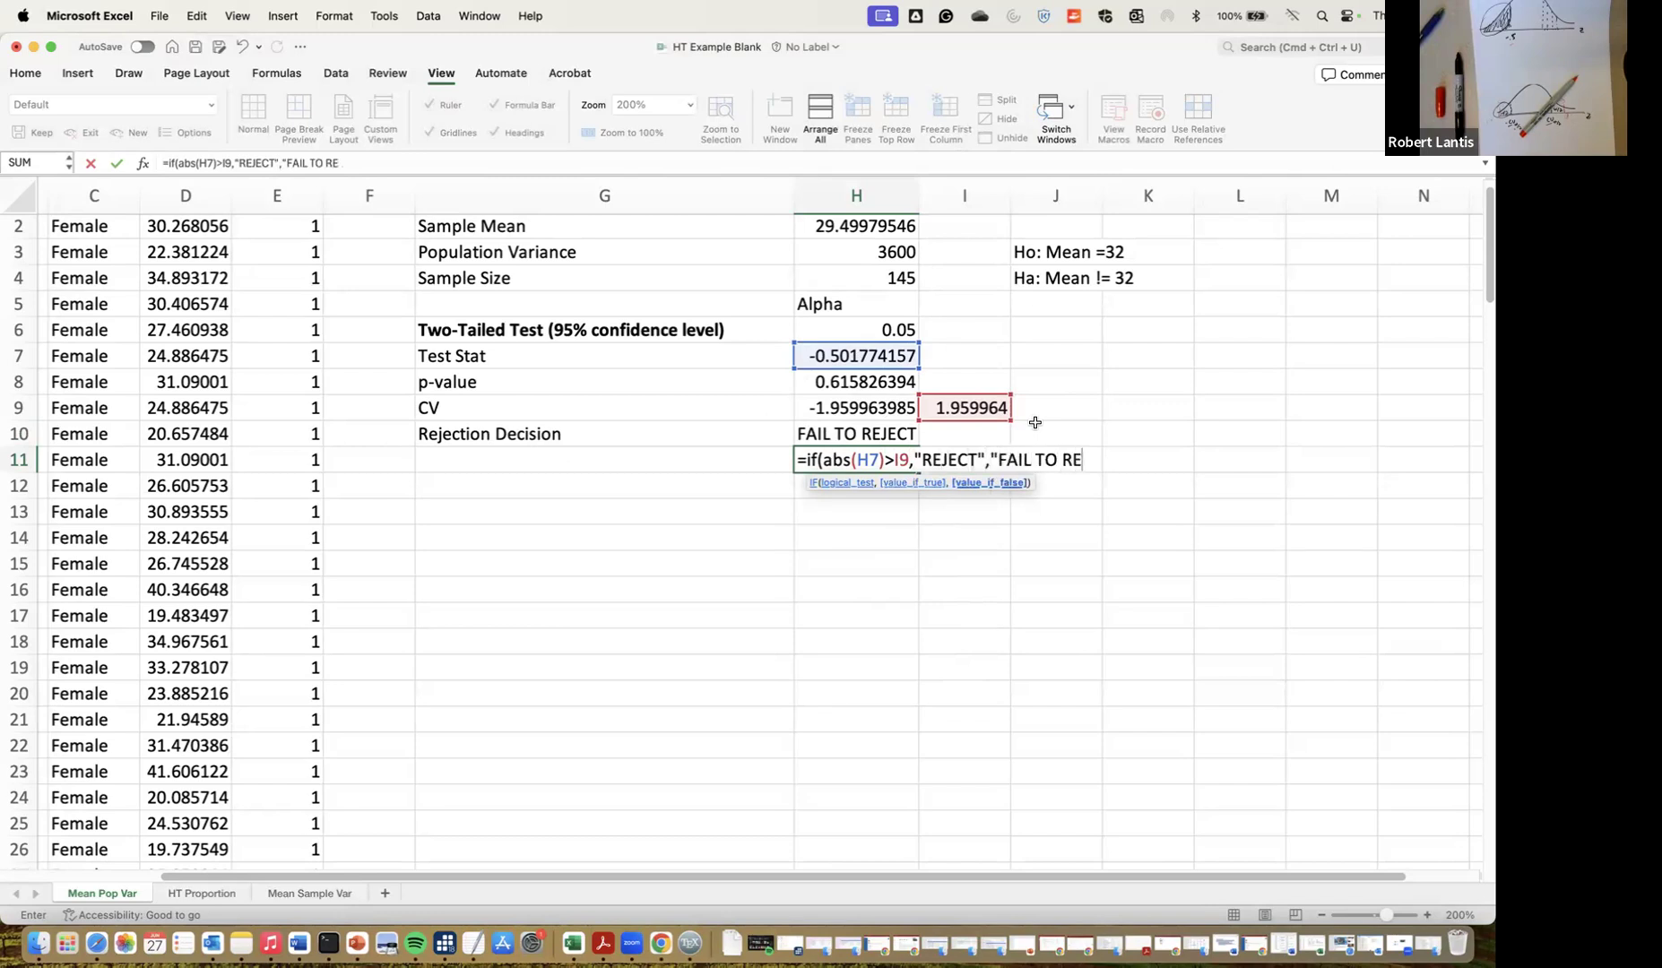
{"action": "type", "text": "JECT\")"}
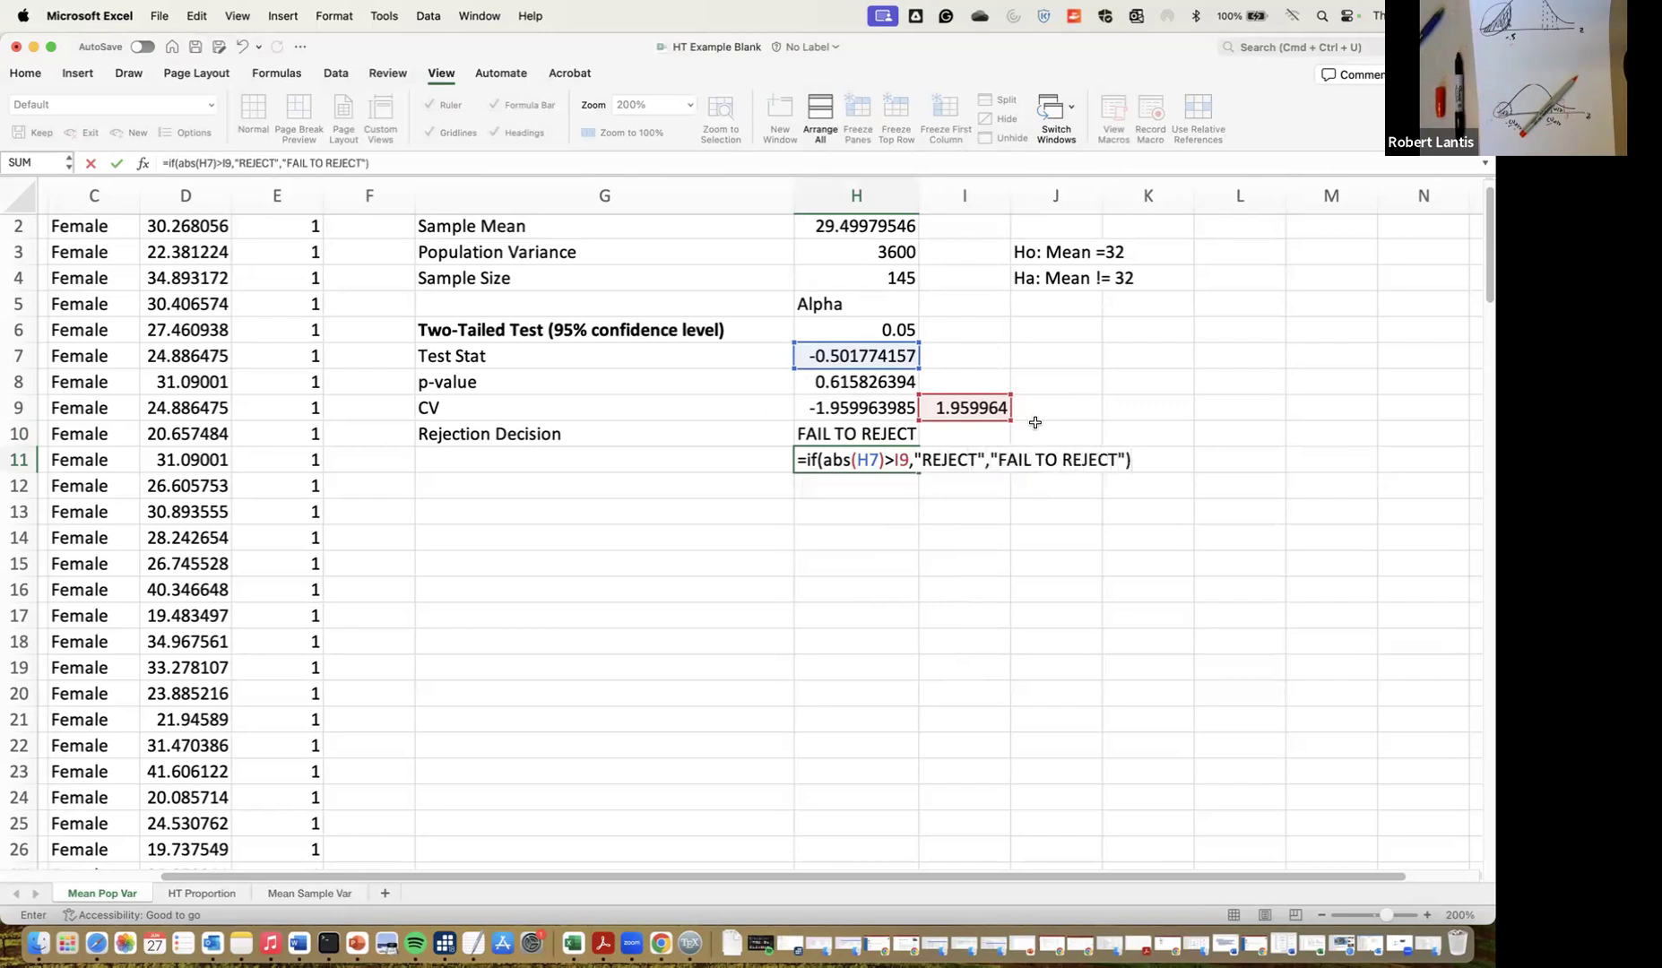
{"action": "key", "text": "Return"}
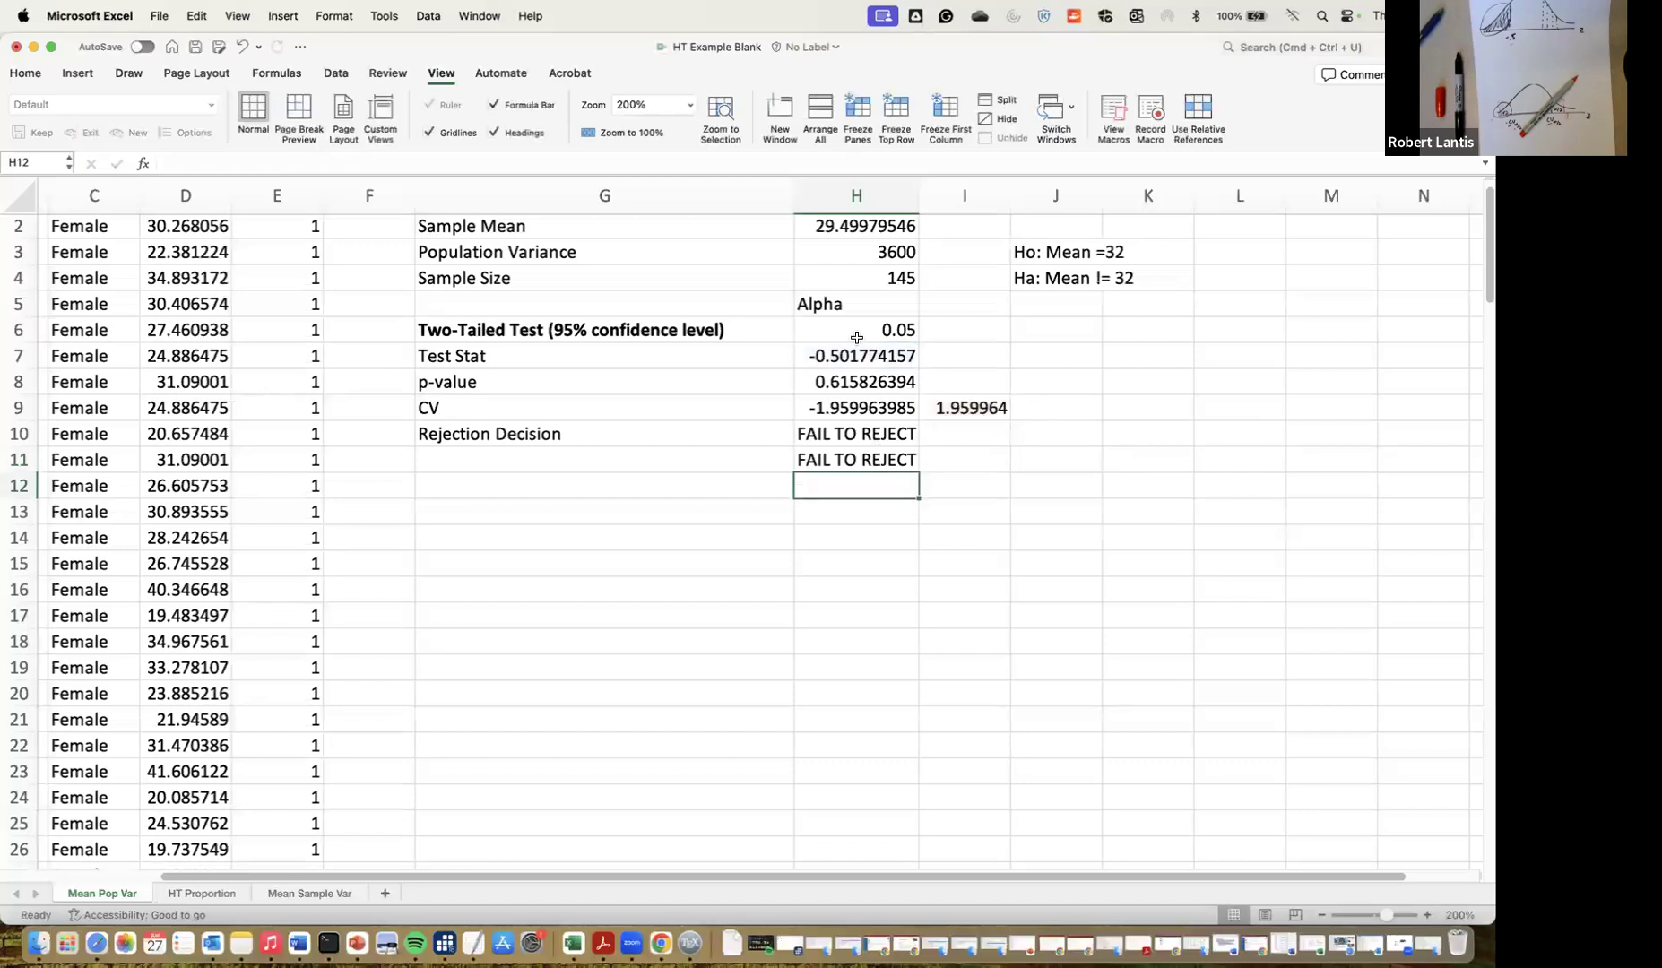
Test both rejection decisions by setting the population variance in H3 to 60, and restore it to 3600
{"action": "left_click", "coordinate": [893, 255]}
{"action": "type", "text": "60"}
{"action": "left_click", "coordinate": [1063, 356]}
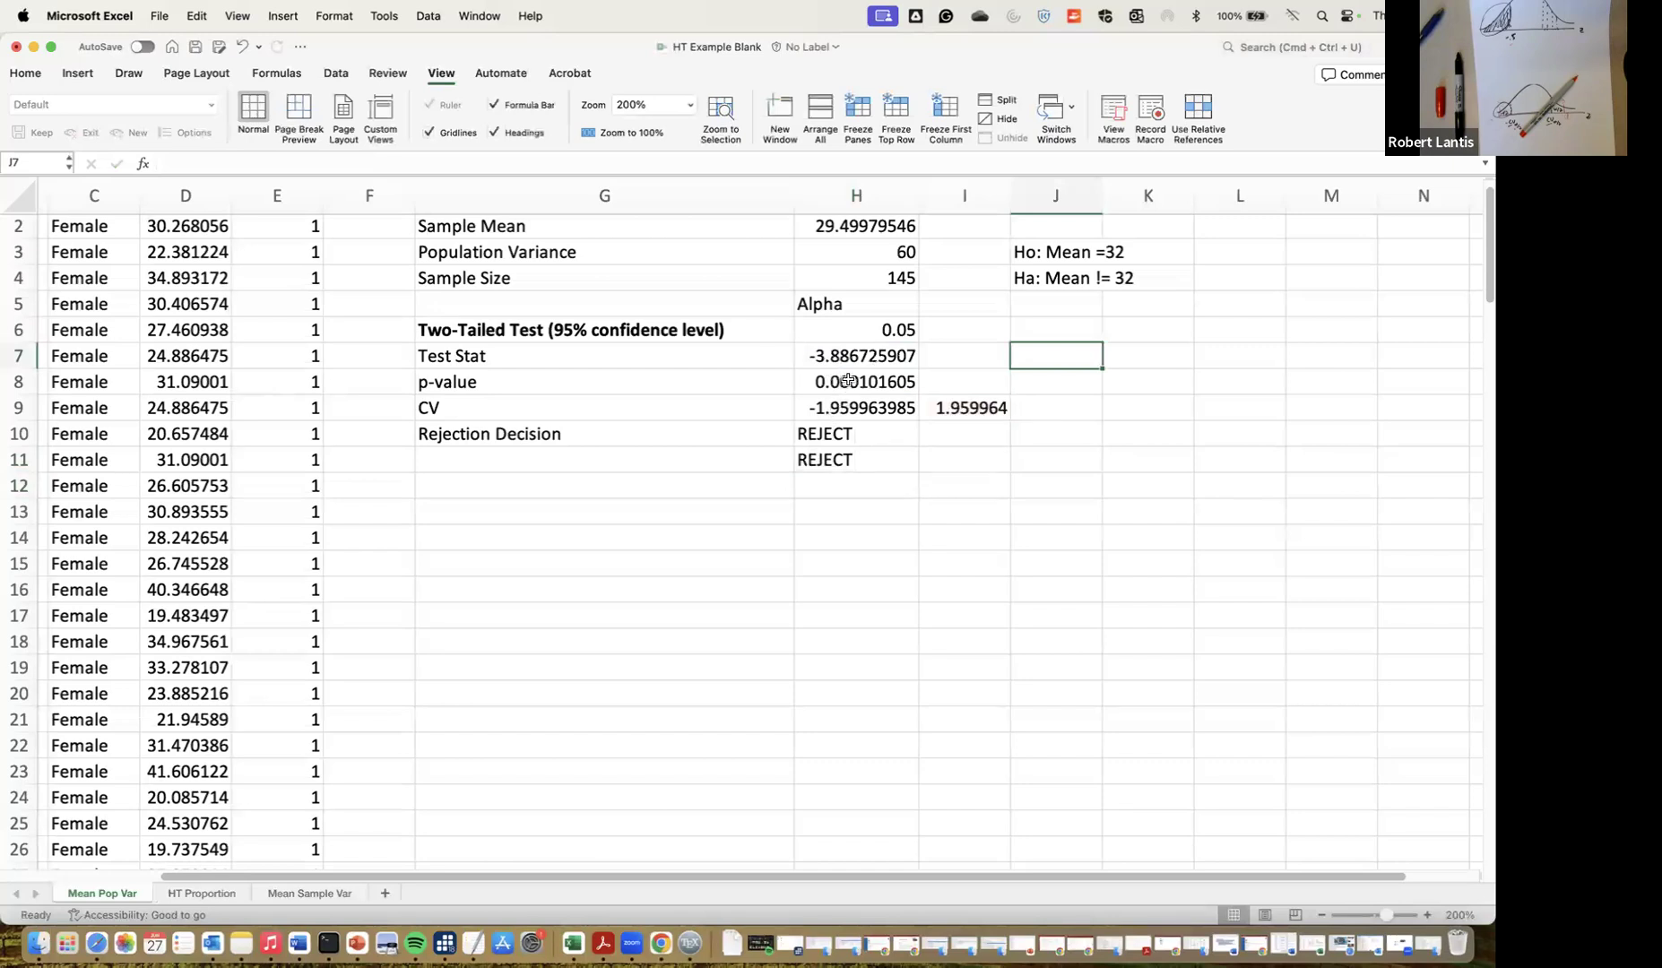
{"action": "left_click", "coordinate": [889, 258]}
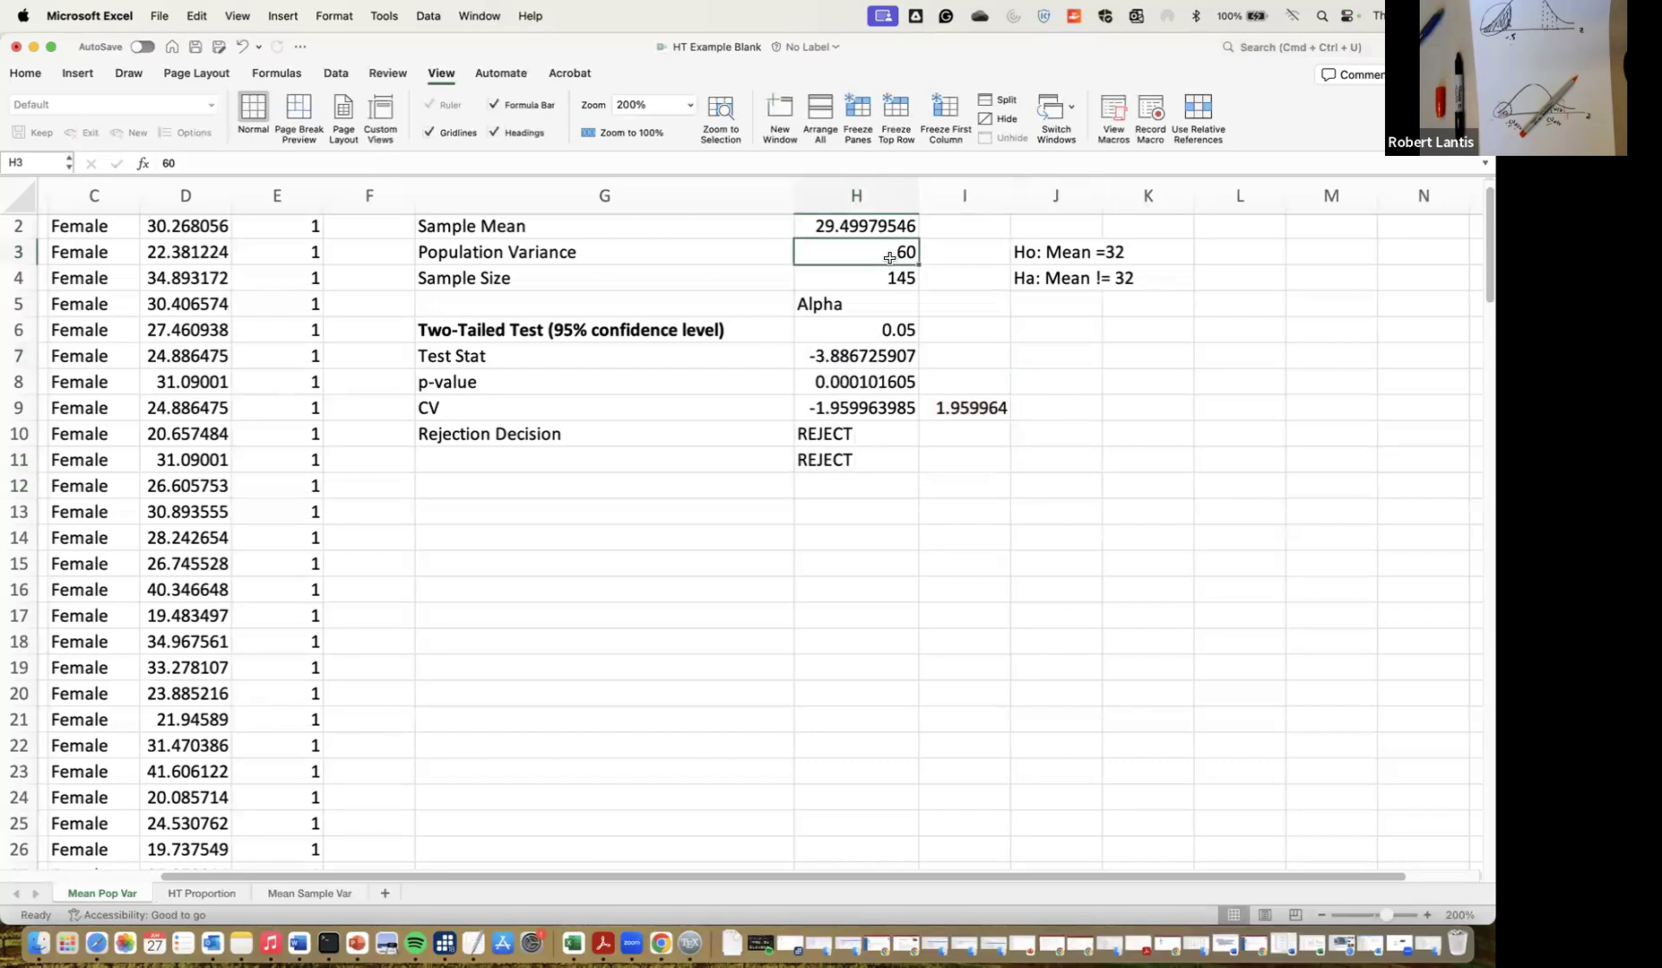
{"action": "type", "text": "3600"}
{"action": "left_click", "coordinate": [961, 300]}
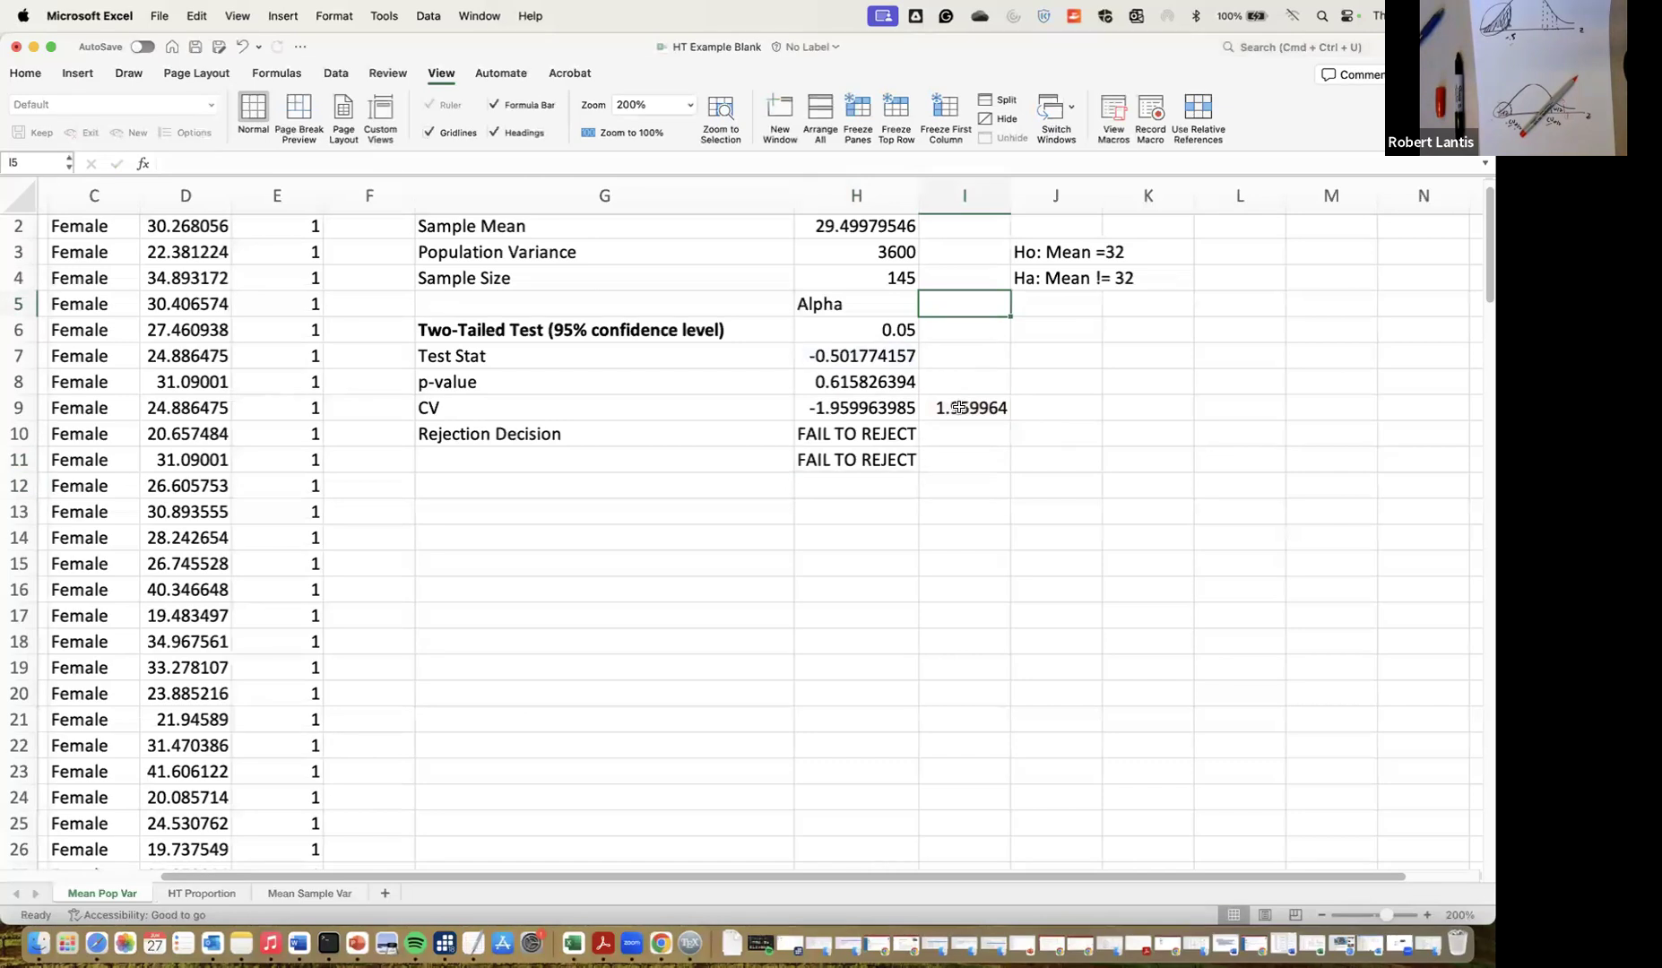
Review the two-tailed p-value formula in H8
{"action": "left_click", "coordinate": [885, 382]}
{"action": "double_click", "coordinate": [824, 382]}
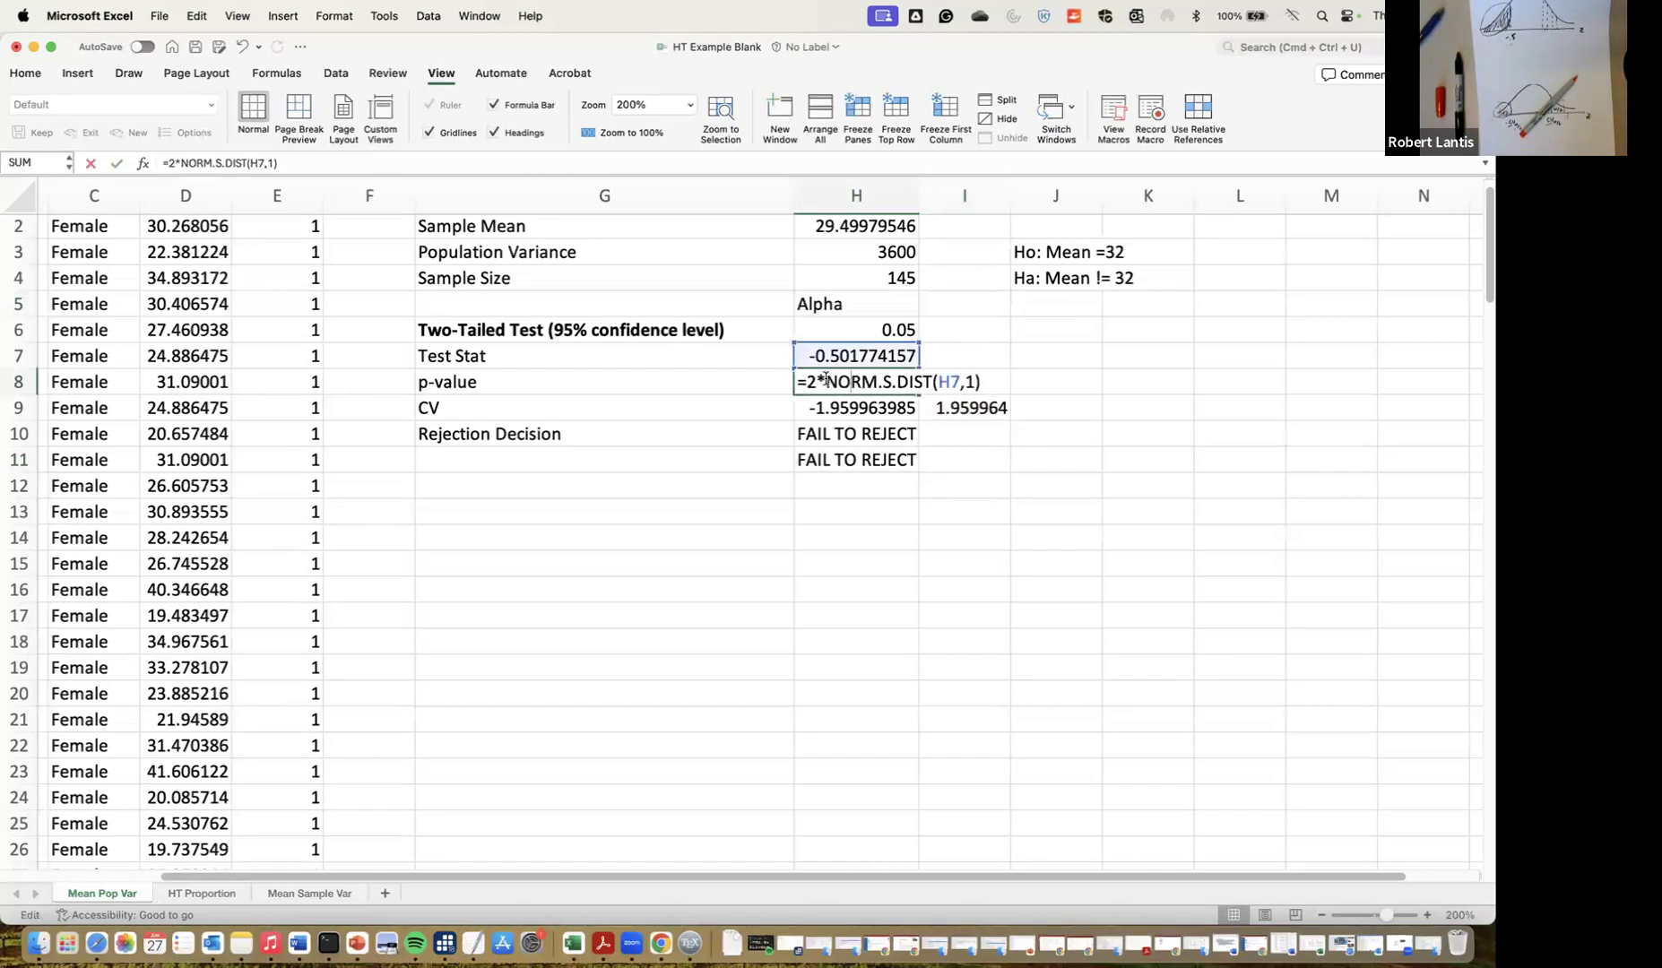
{"action": "key", "text": "Return"}
{"action": "left_click", "coordinate": [950, 376]}
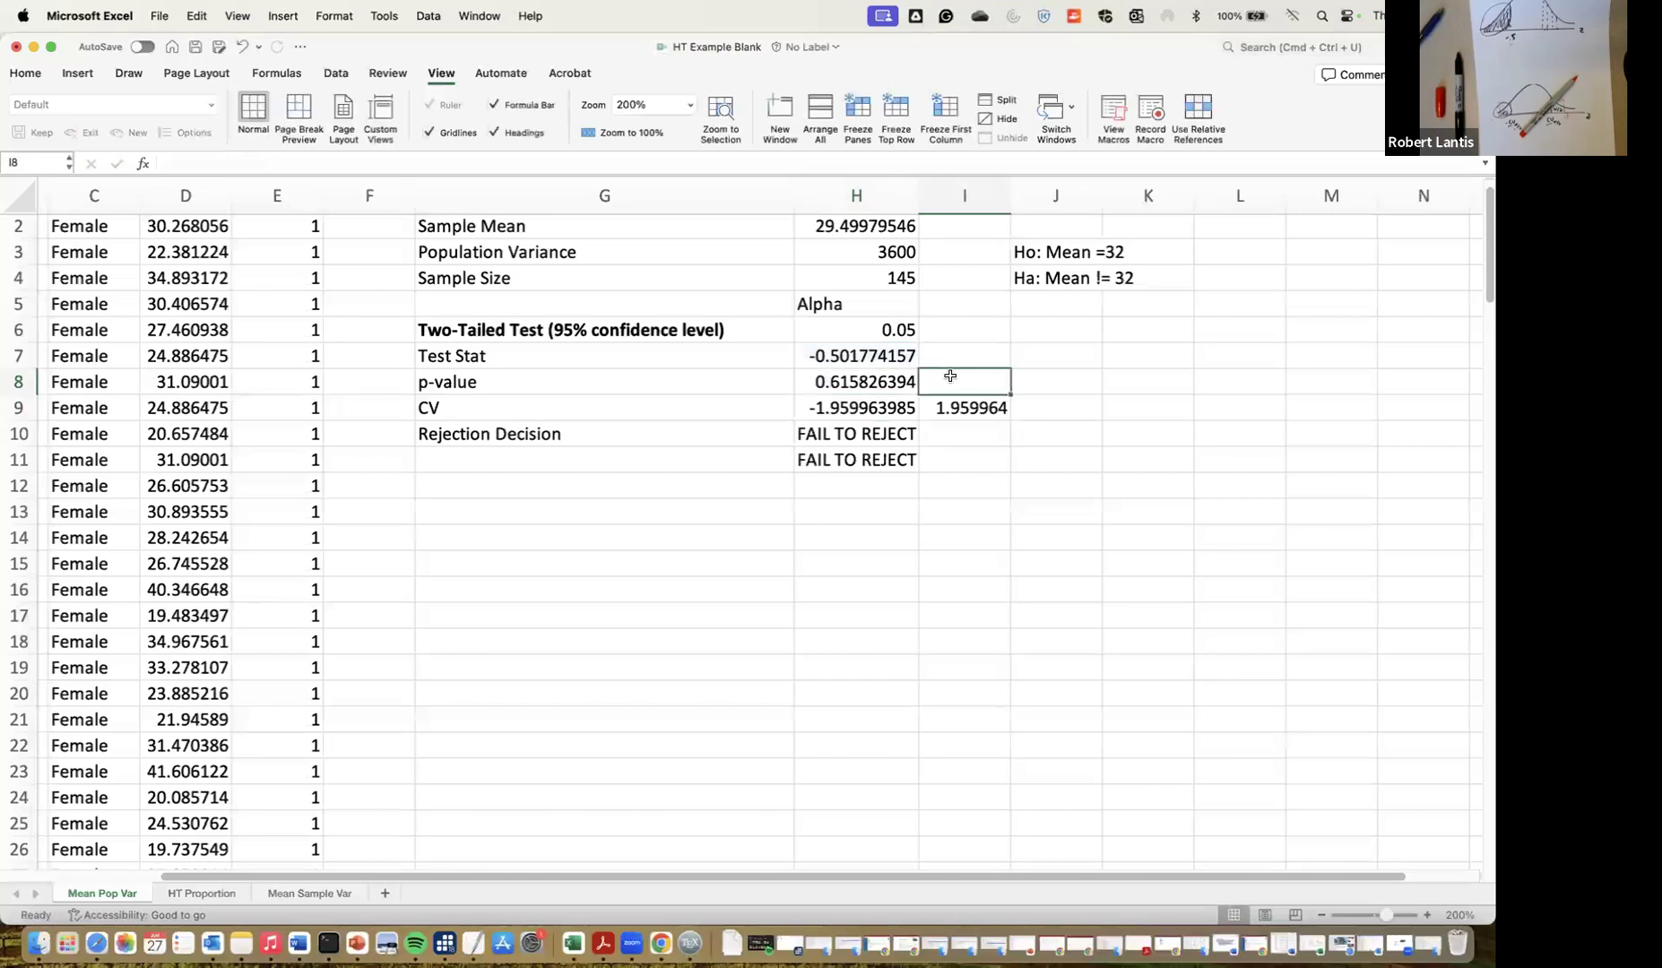
{"action": "type", "text": "=norm"}
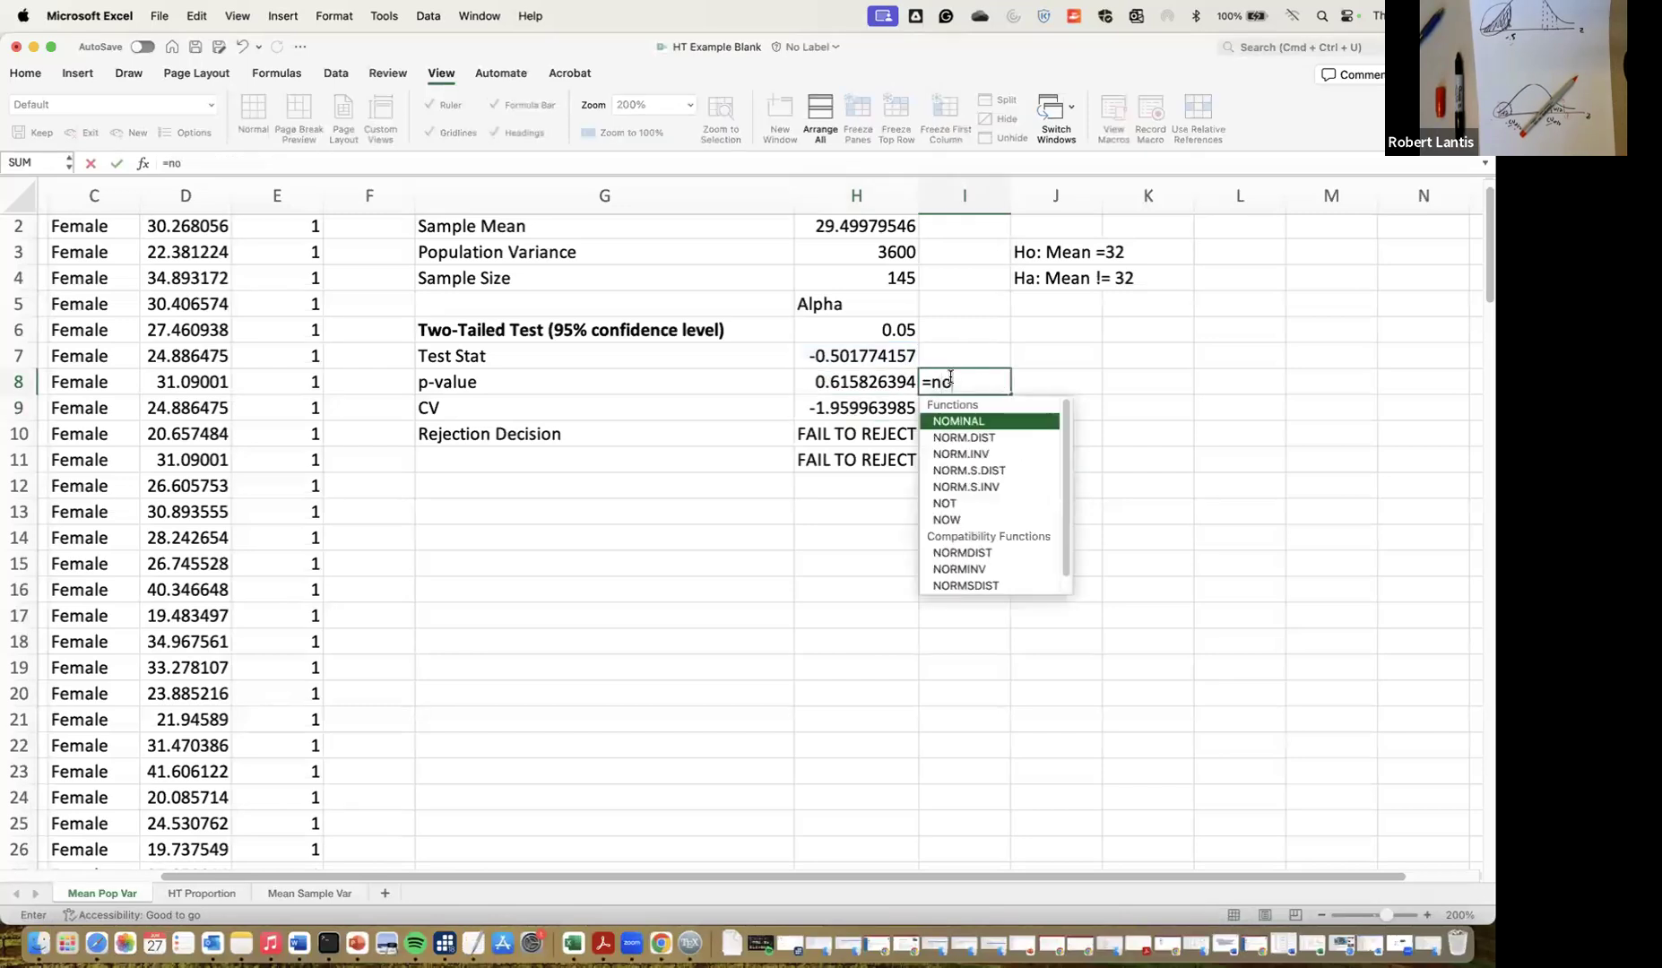
{"action": "key", "text": "BackSpace"}
{"action": "key", "text": "BackSpace"}
{"action": "key", "text": "BackSpace"}
{"action": "key", "text": "BackSpace"}
{"action": "key", "text": "BackSpace"}
{"action": "key", "text": "Return"}
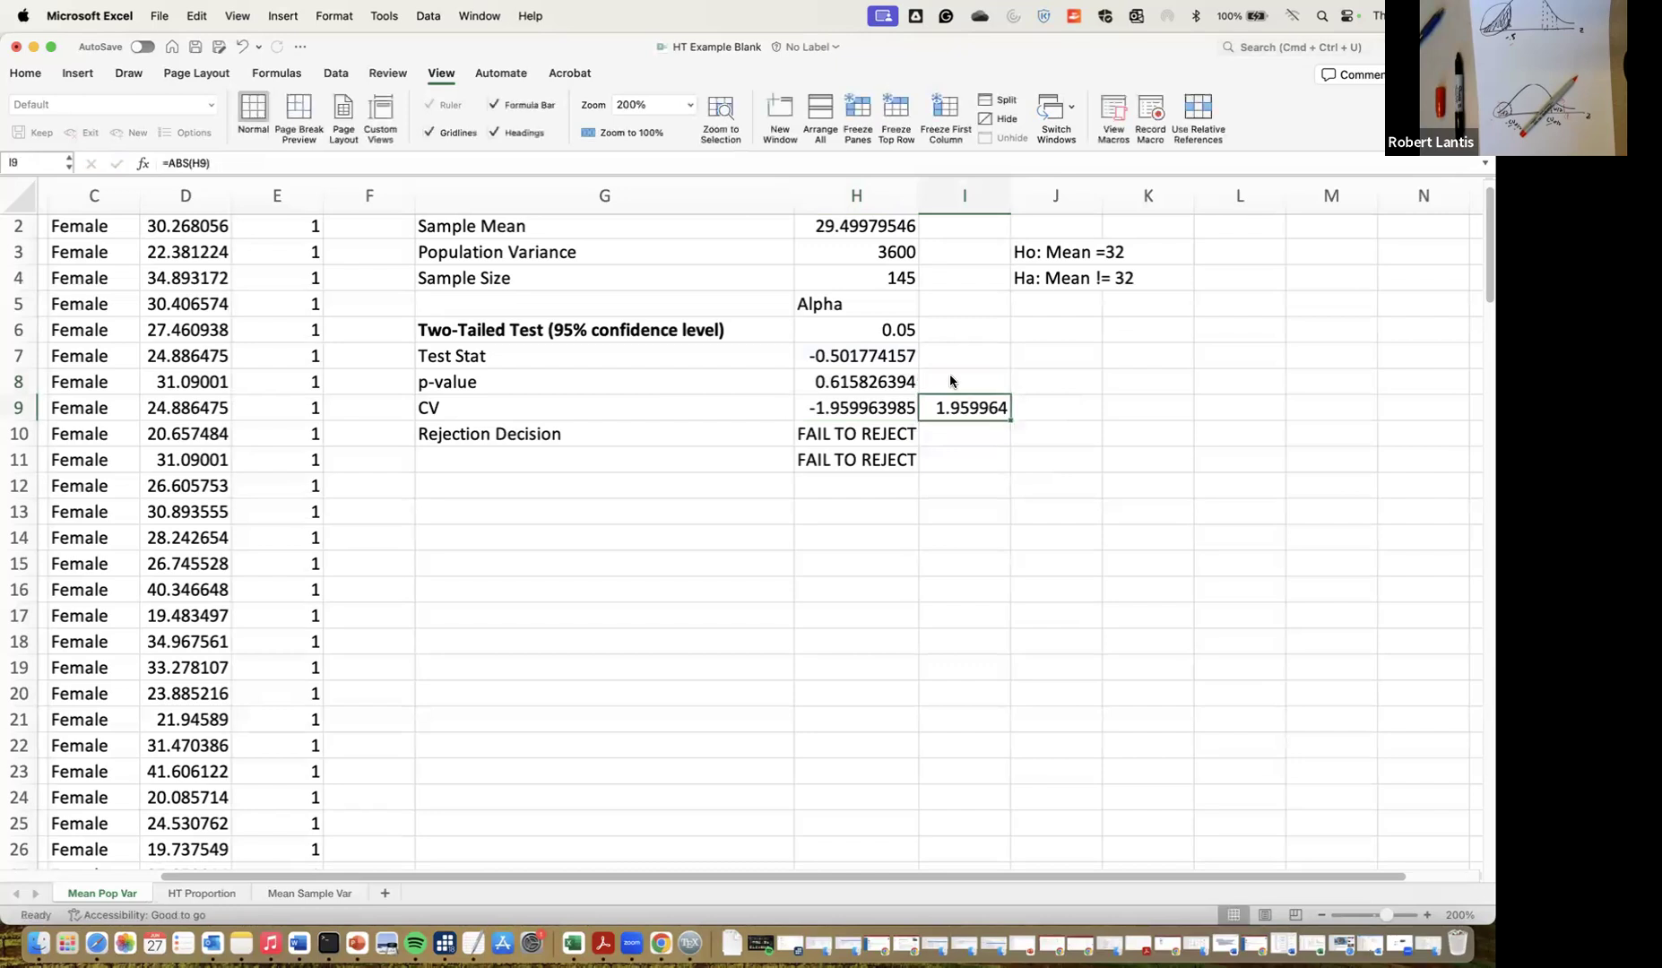
Examine the p-value, critical value and both rejection decision formulas in H8 through H11
{"action": "key", "text": "Left"}
{"action": "key", "text": "Up"}
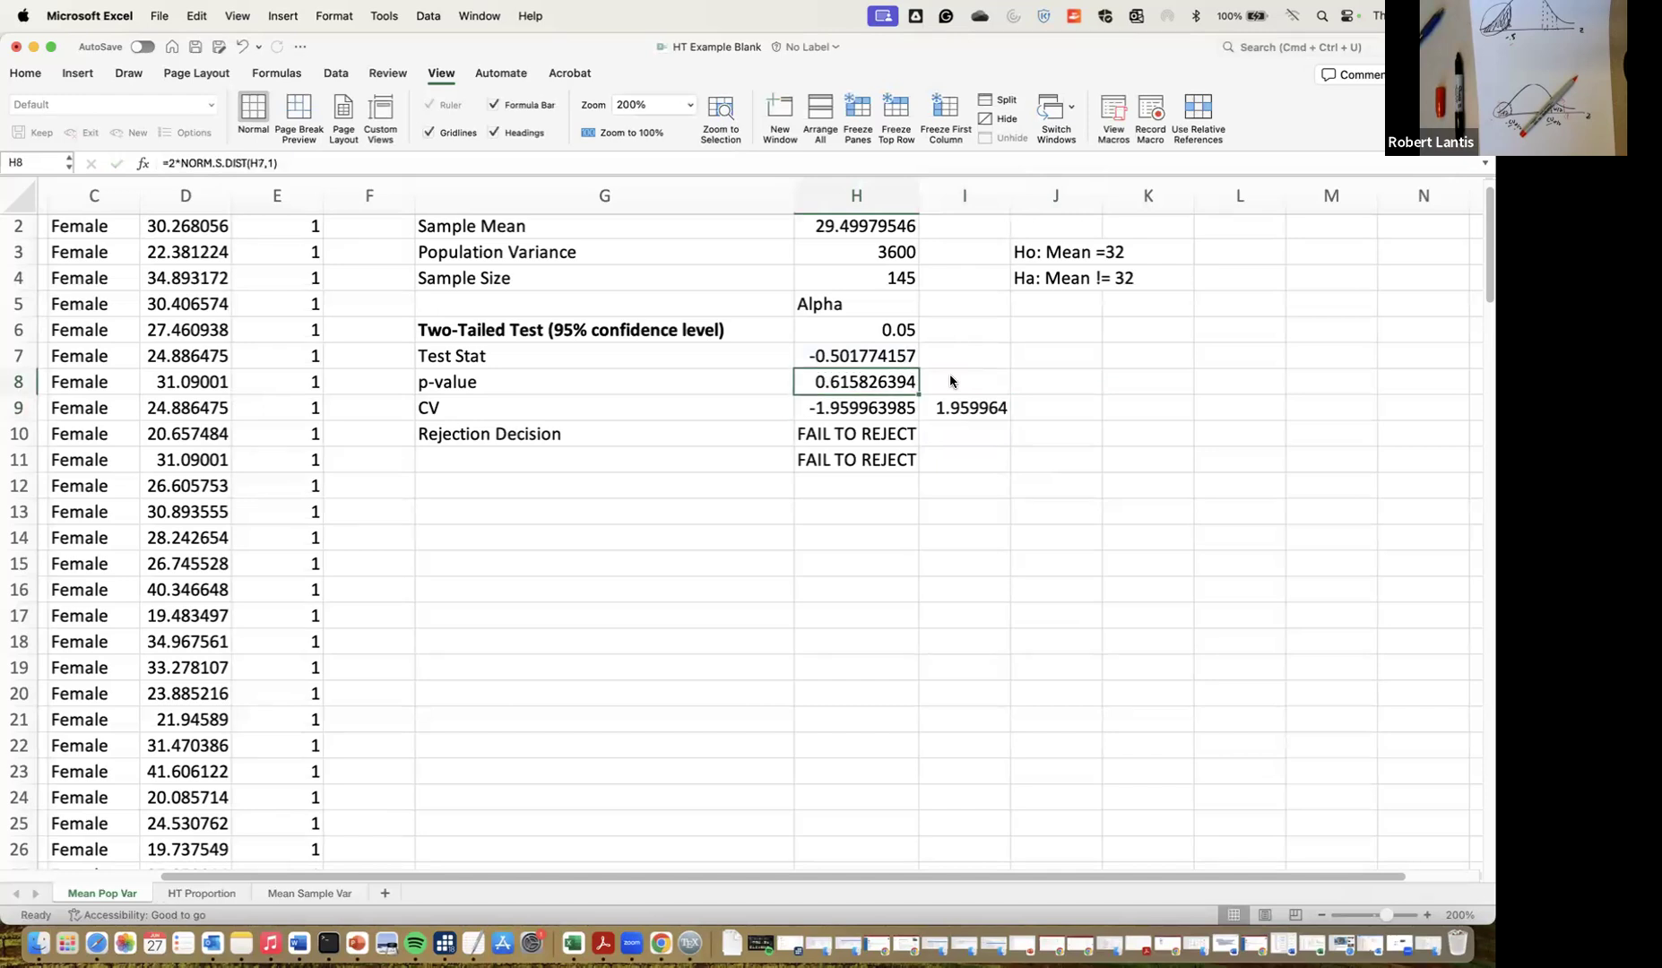
{"action": "key", "text": "Down"}
{"action": "key", "text": "Down"}
{"action": "key", "text": "Up"}
{"action": "key", "text": "Down"}
{"action": "key", "text": "Down"}
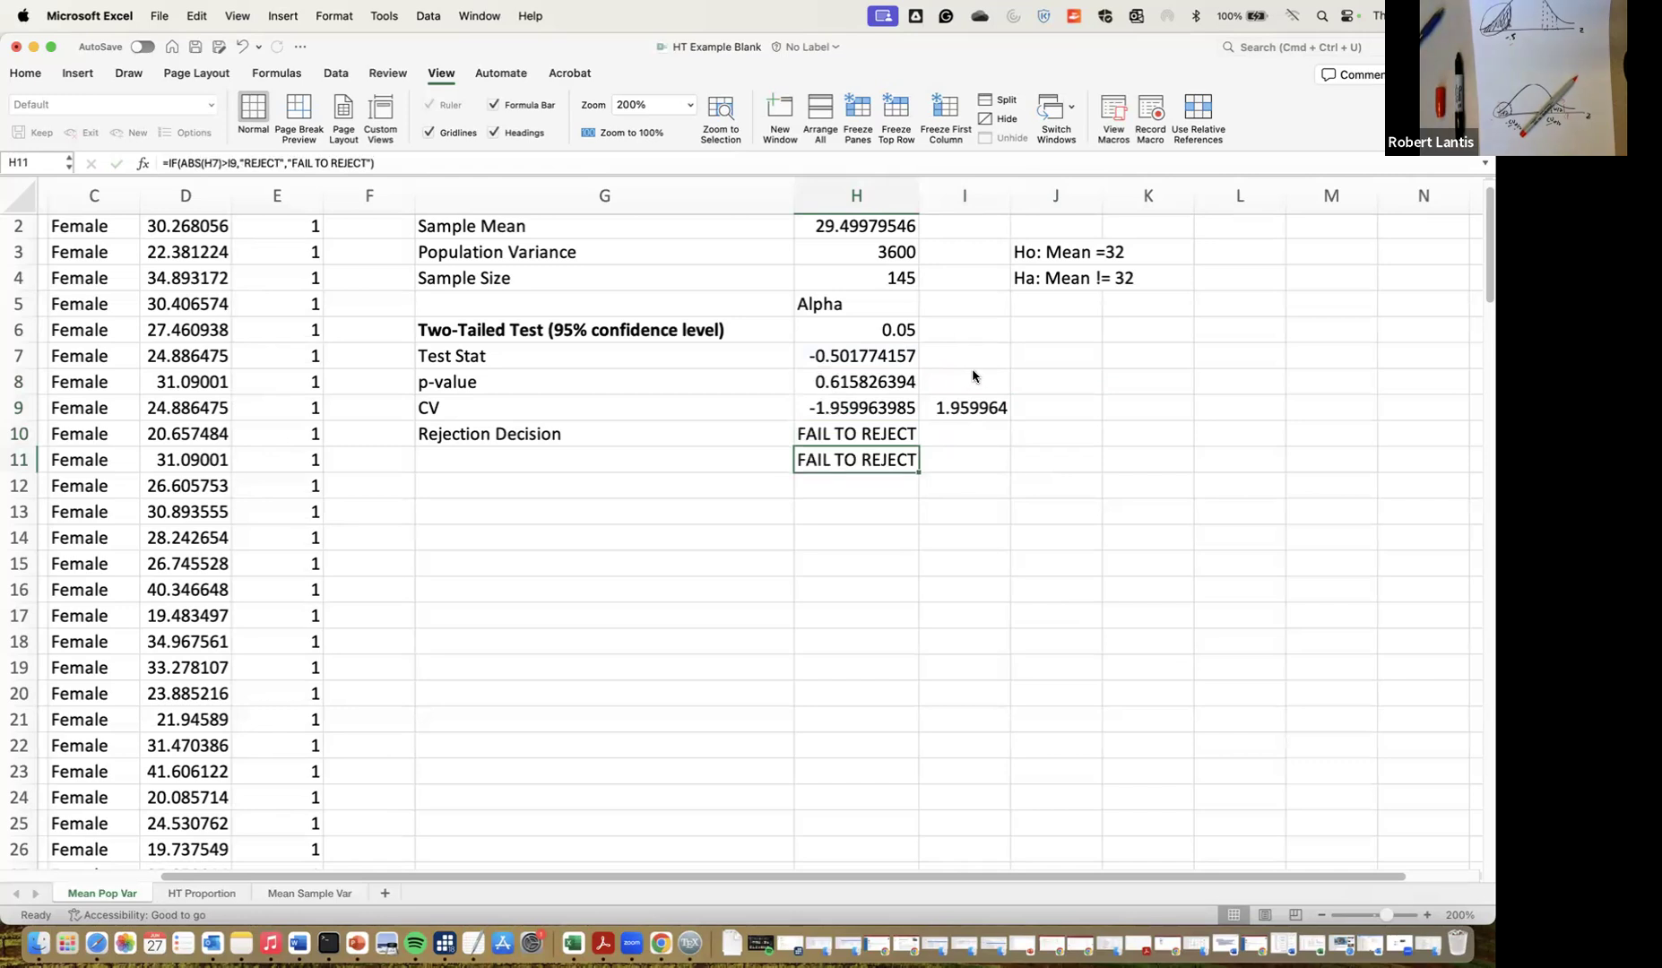
{"action": "scroll", "coordinate": [395, 807], "scroll_direction": "up", "scroll_amount": 1}
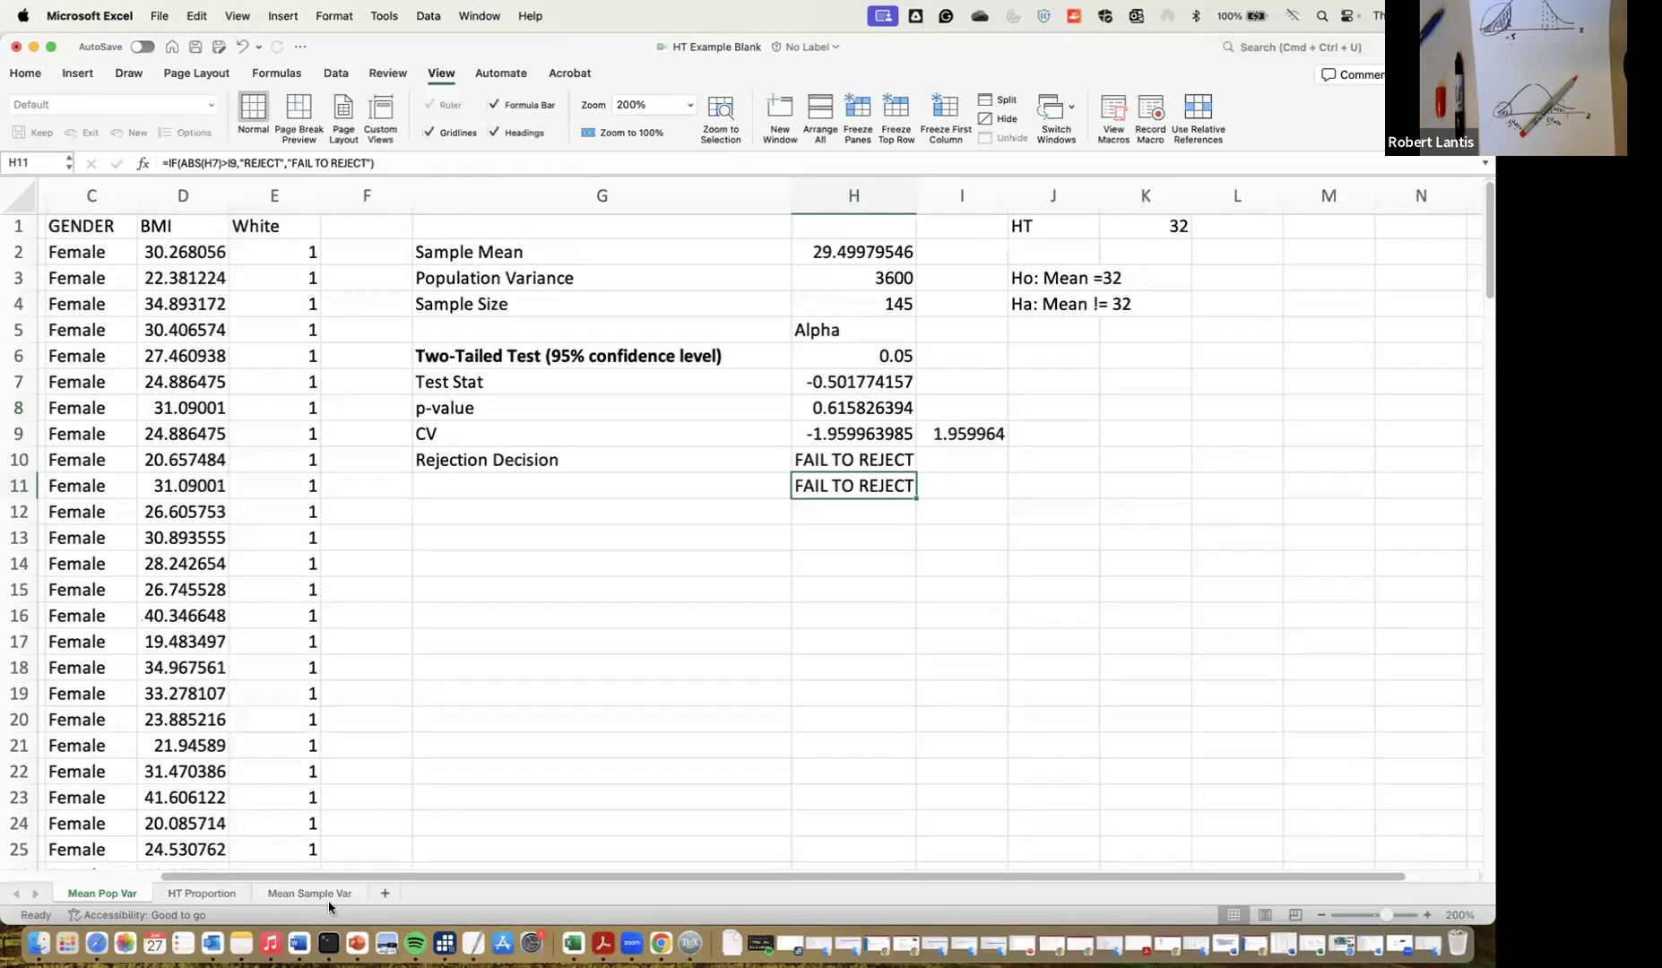
Open the HT Proportion sheet and set its zoom to 200%
{"action": "left_click", "coordinate": [203, 894]}
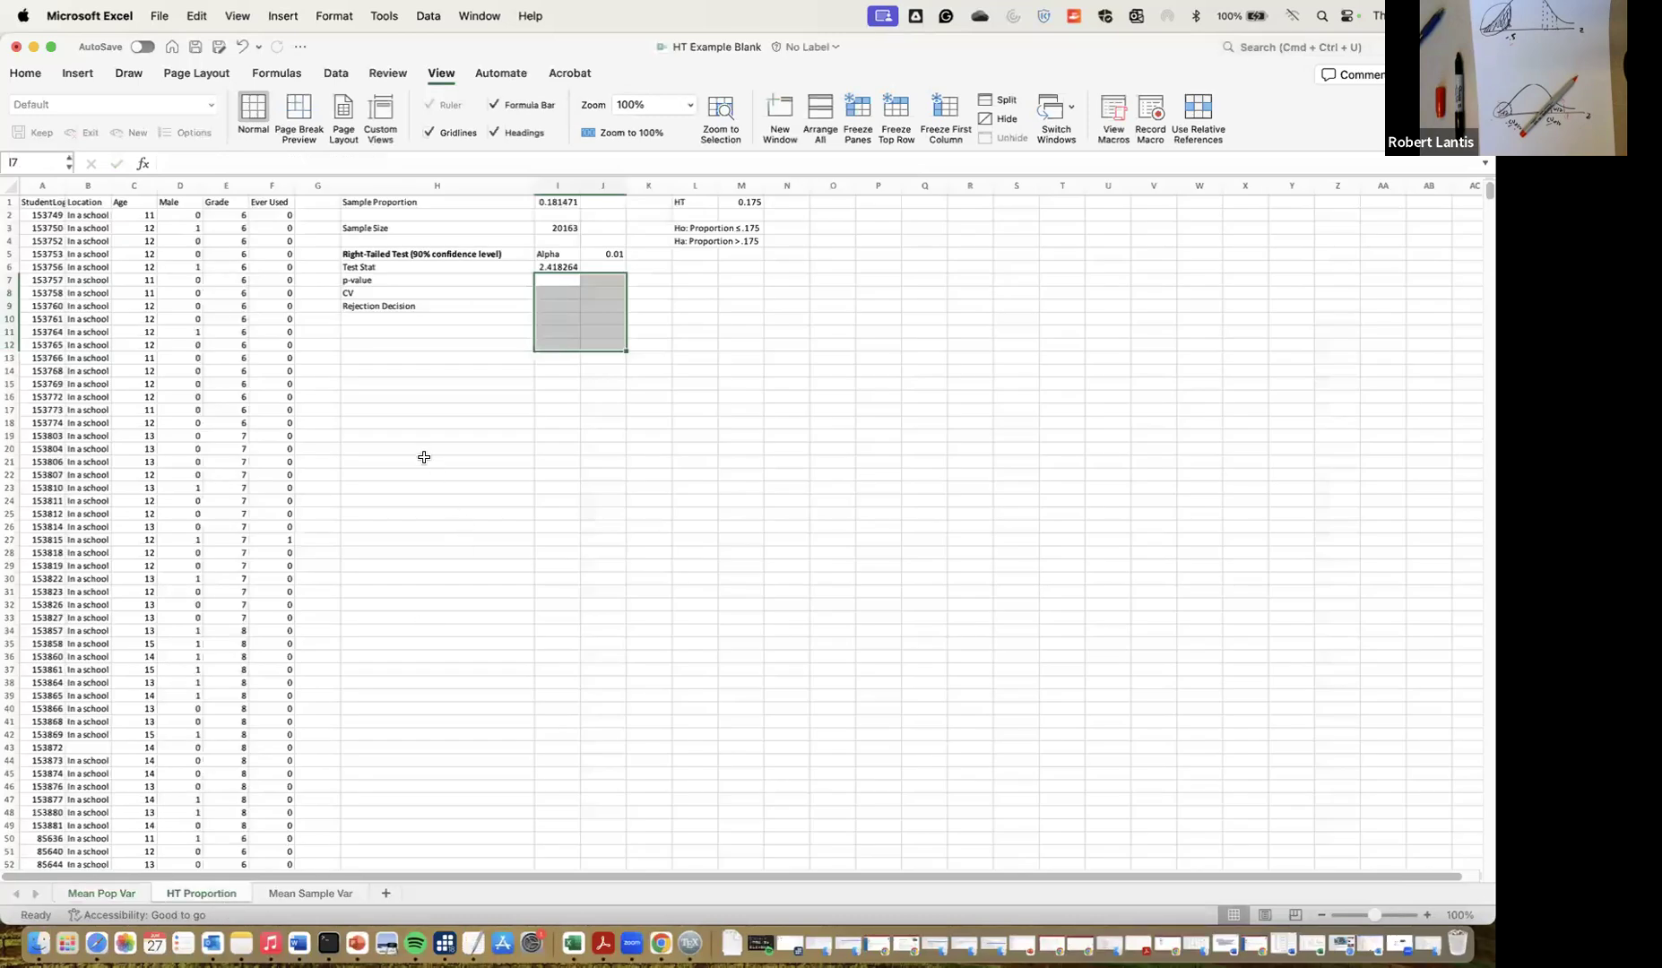
{"action": "left_click", "coordinate": [682, 105]}
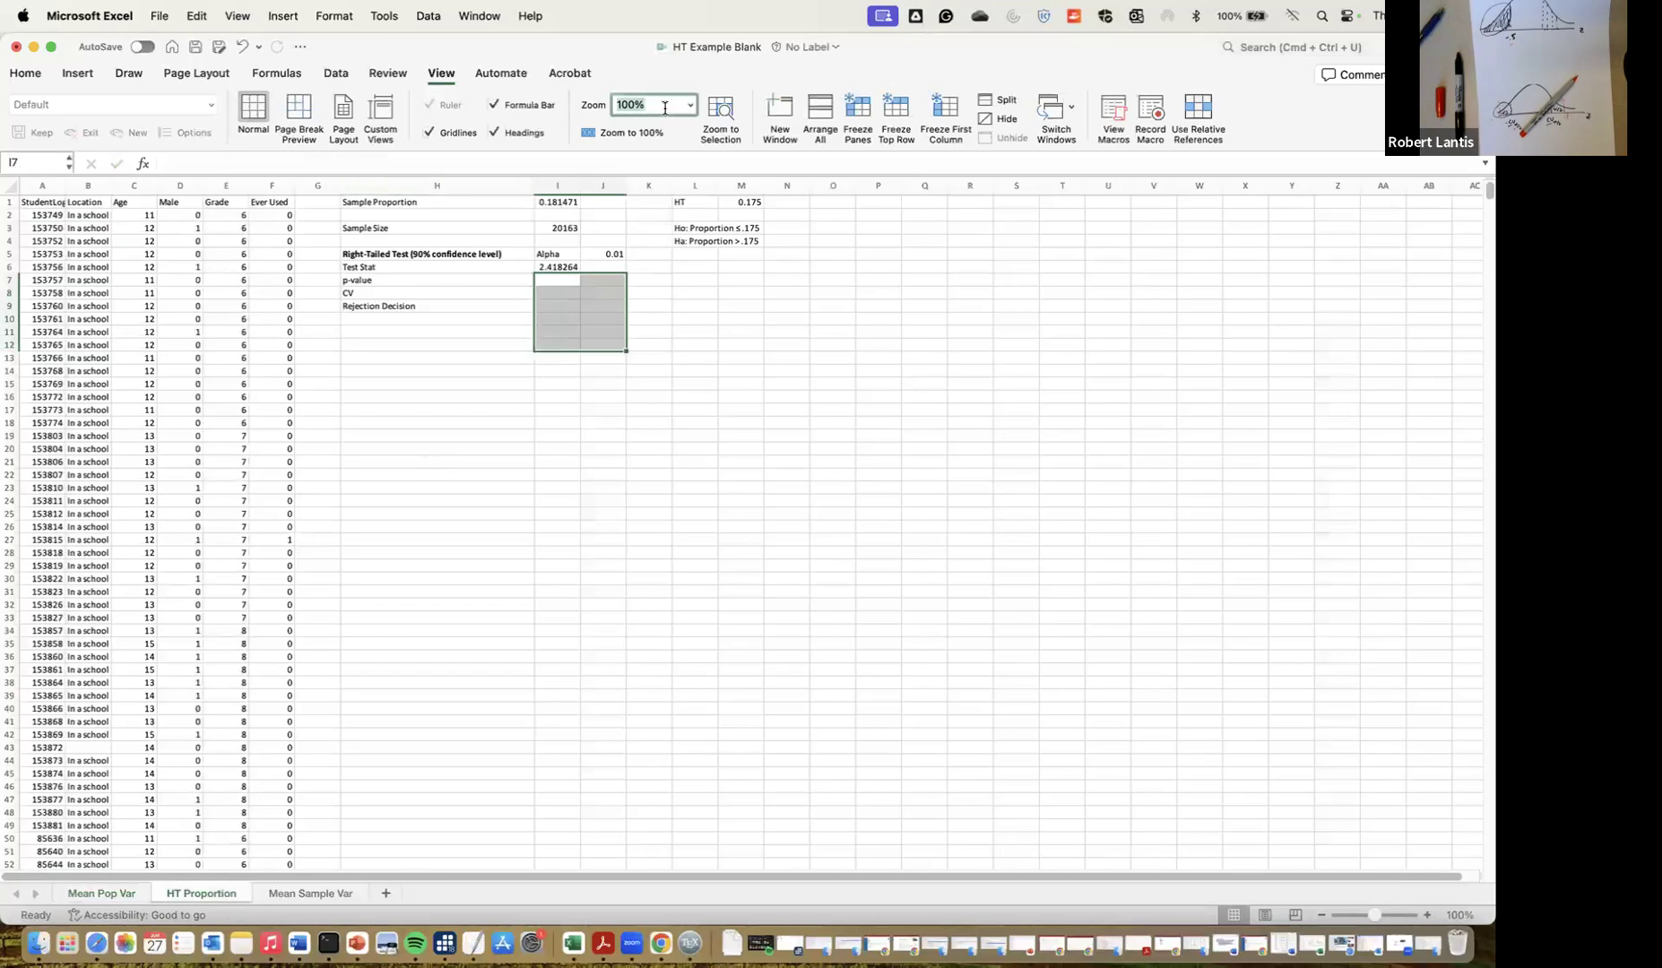
{"action": "key", "text": "BackSpace"}
{"action": "left_click", "coordinate": [691, 107]}
{"action": "left_click", "coordinate": [657, 133]}
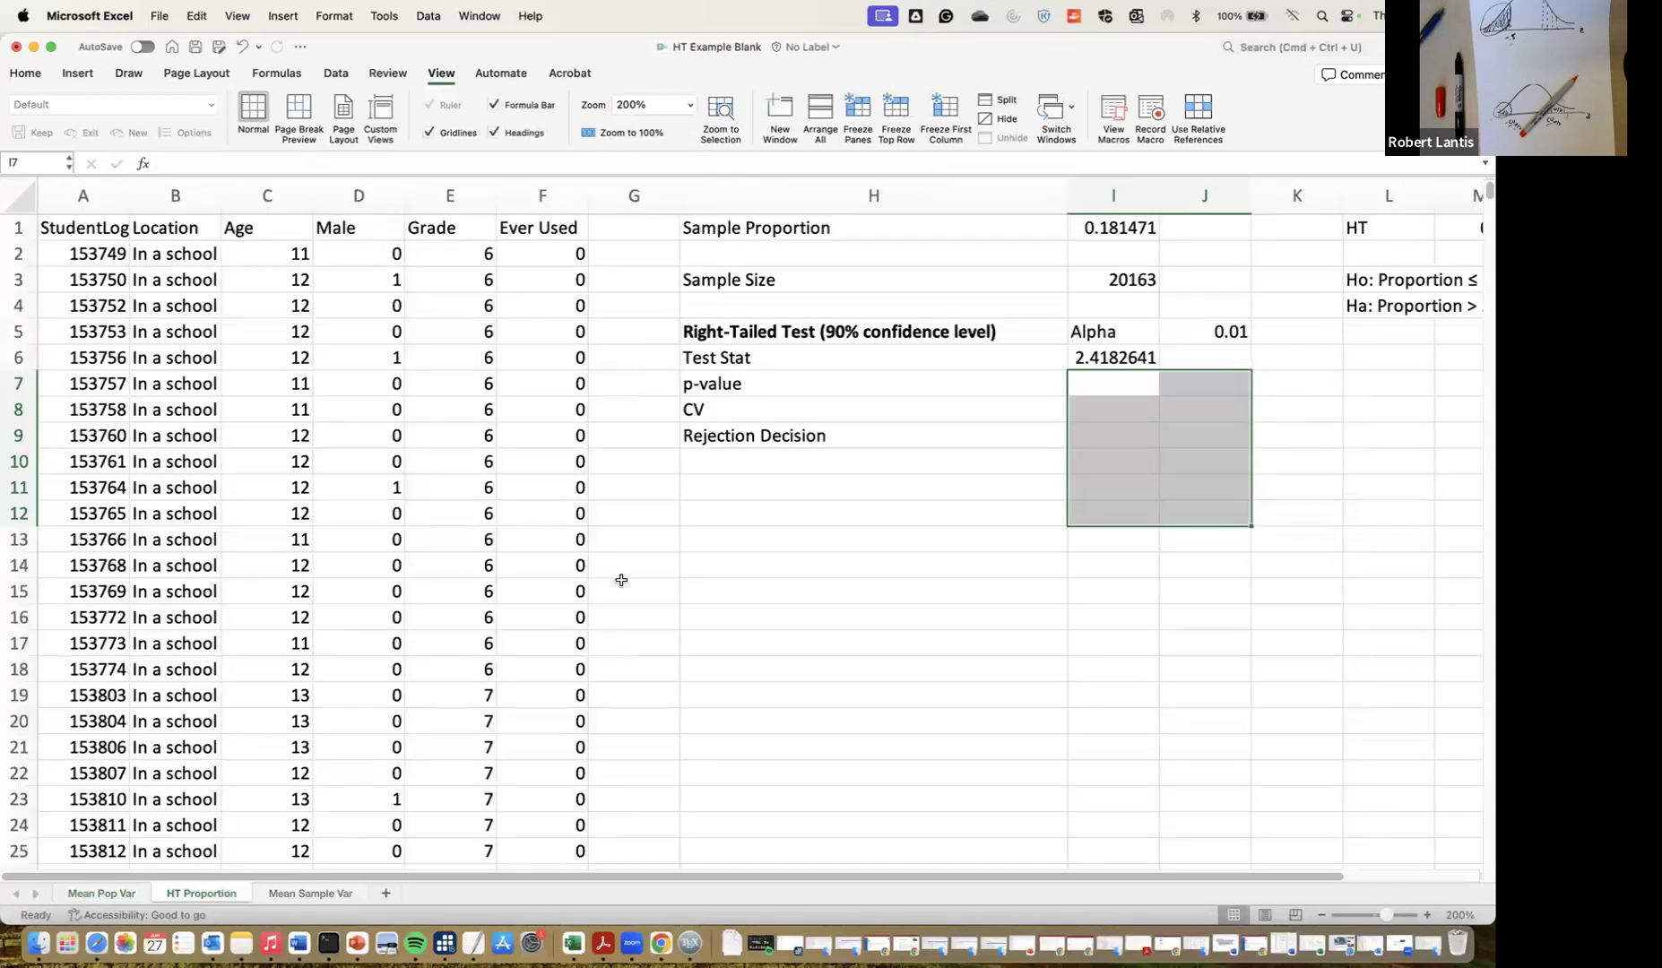
Clear the existing test statistic formula from I6
{"action": "scroll", "coordinate": [598, 584], "scroll_direction": "right", "scroll_amount": 2}
{"action": "scroll", "coordinate": [599, 584], "scroll_direction": "right", "scroll_amount": 1}
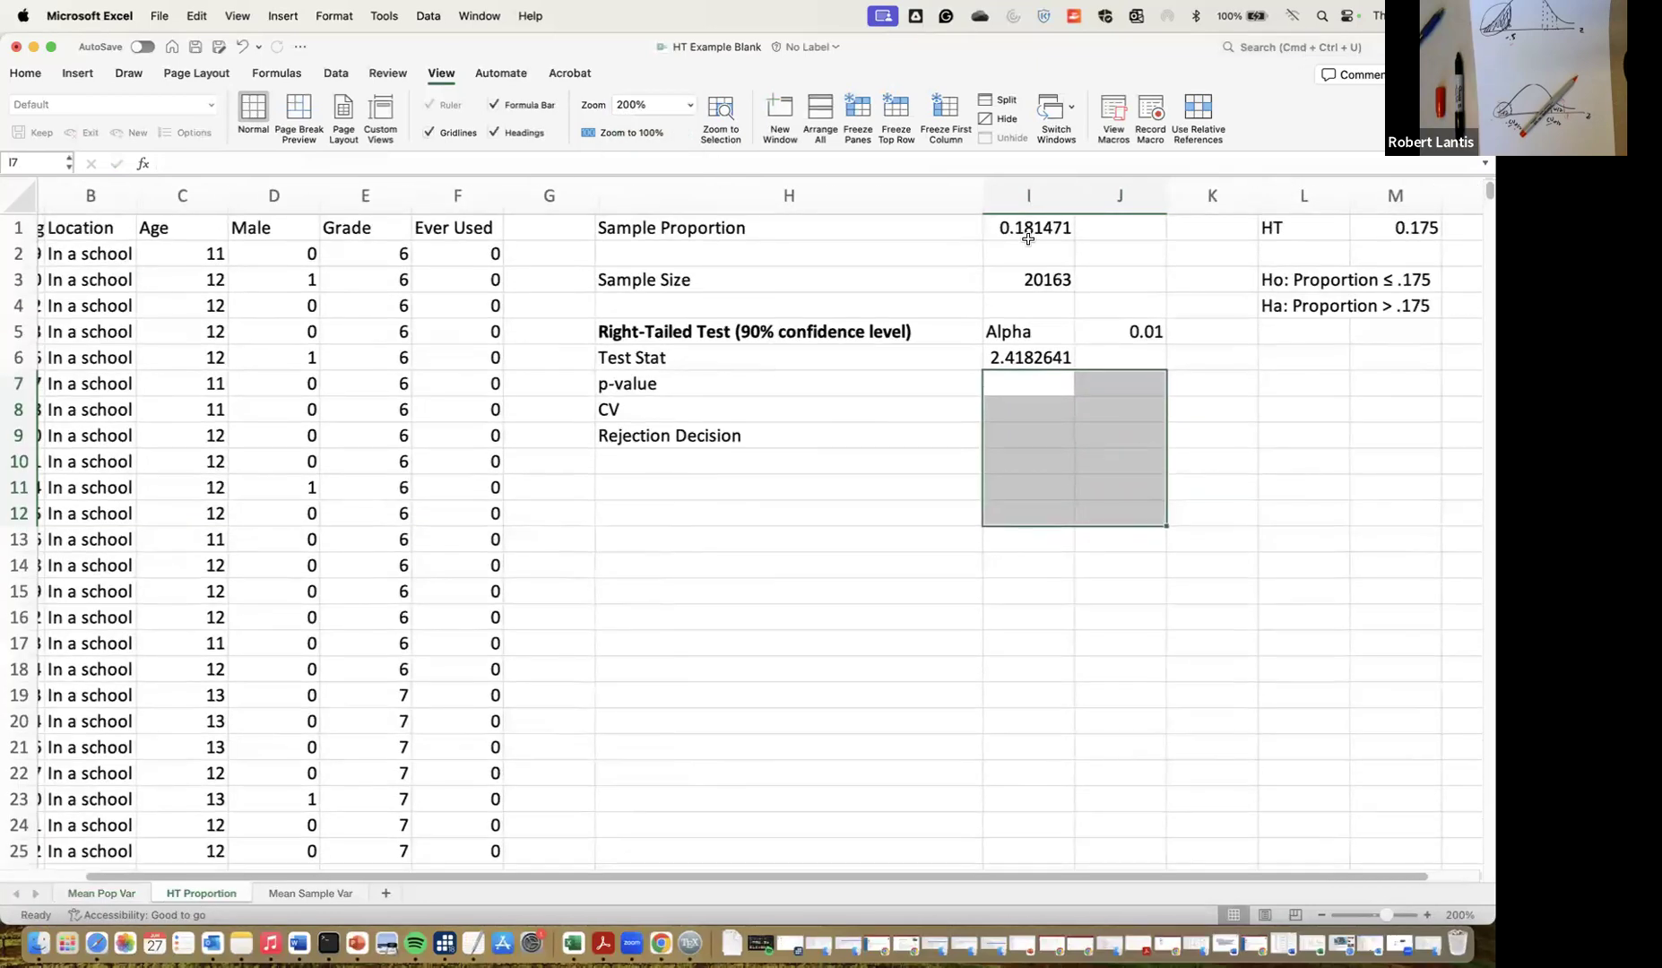
{"action": "left_click", "coordinate": [1019, 228]}
{"action": "scroll", "coordinate": [1023, 233], "scroll_direction": "left", "scroll_amount": 1}
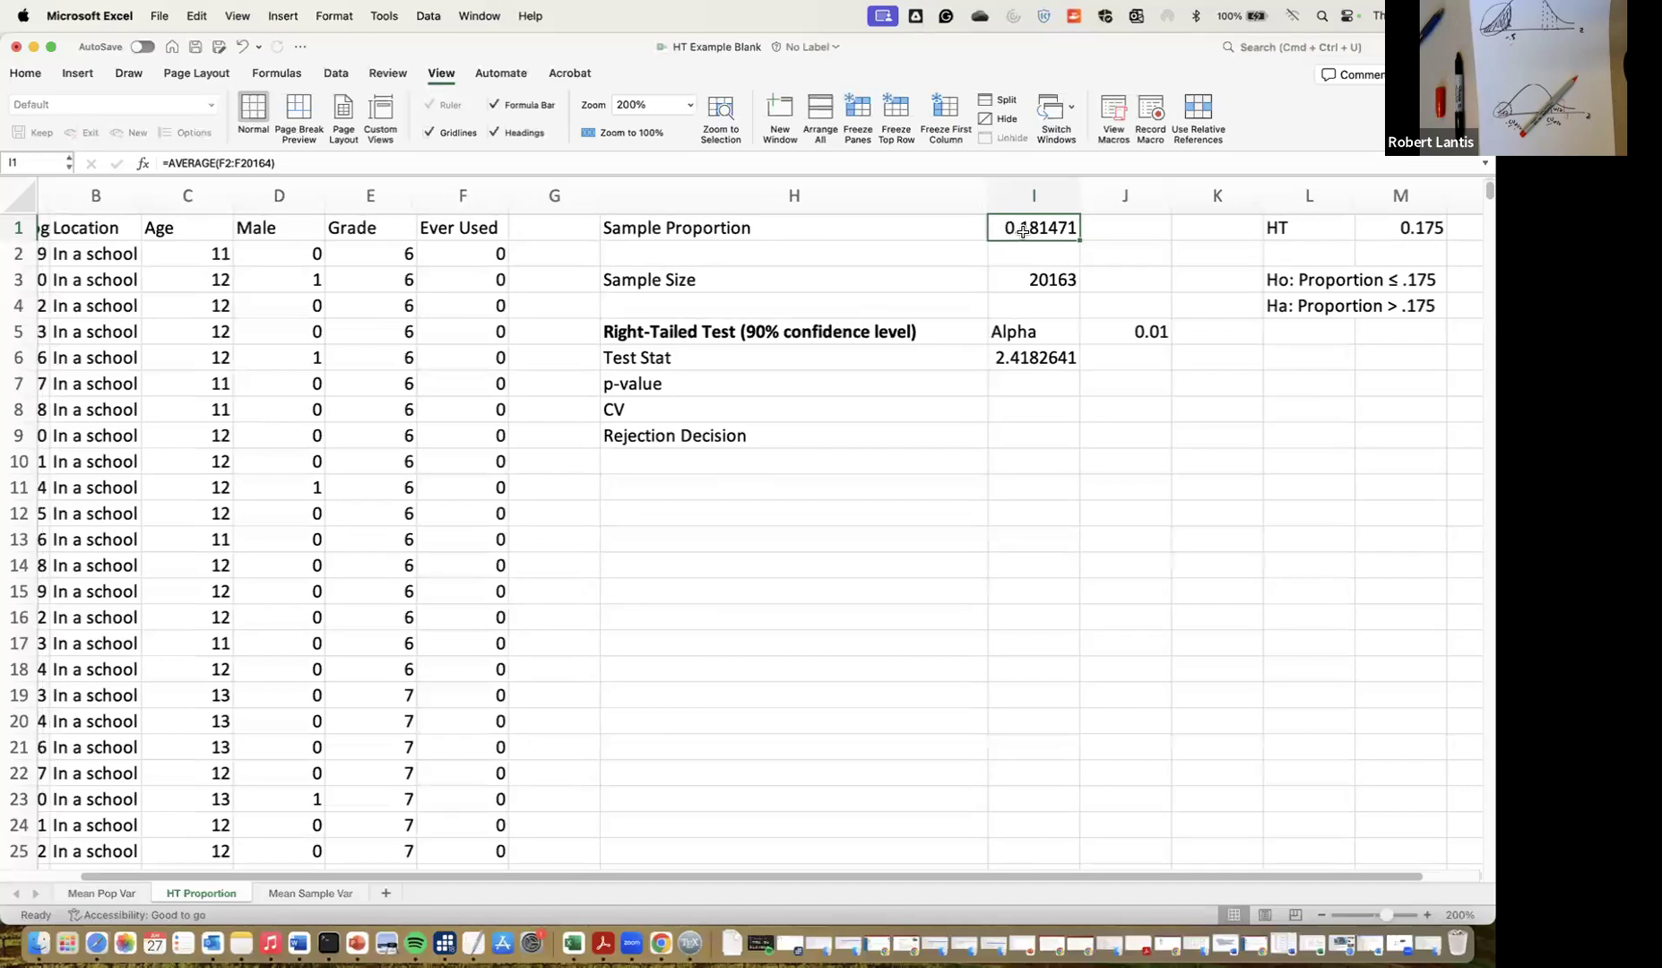
{"action": "left_click", "coordinate": [1020, 357]}
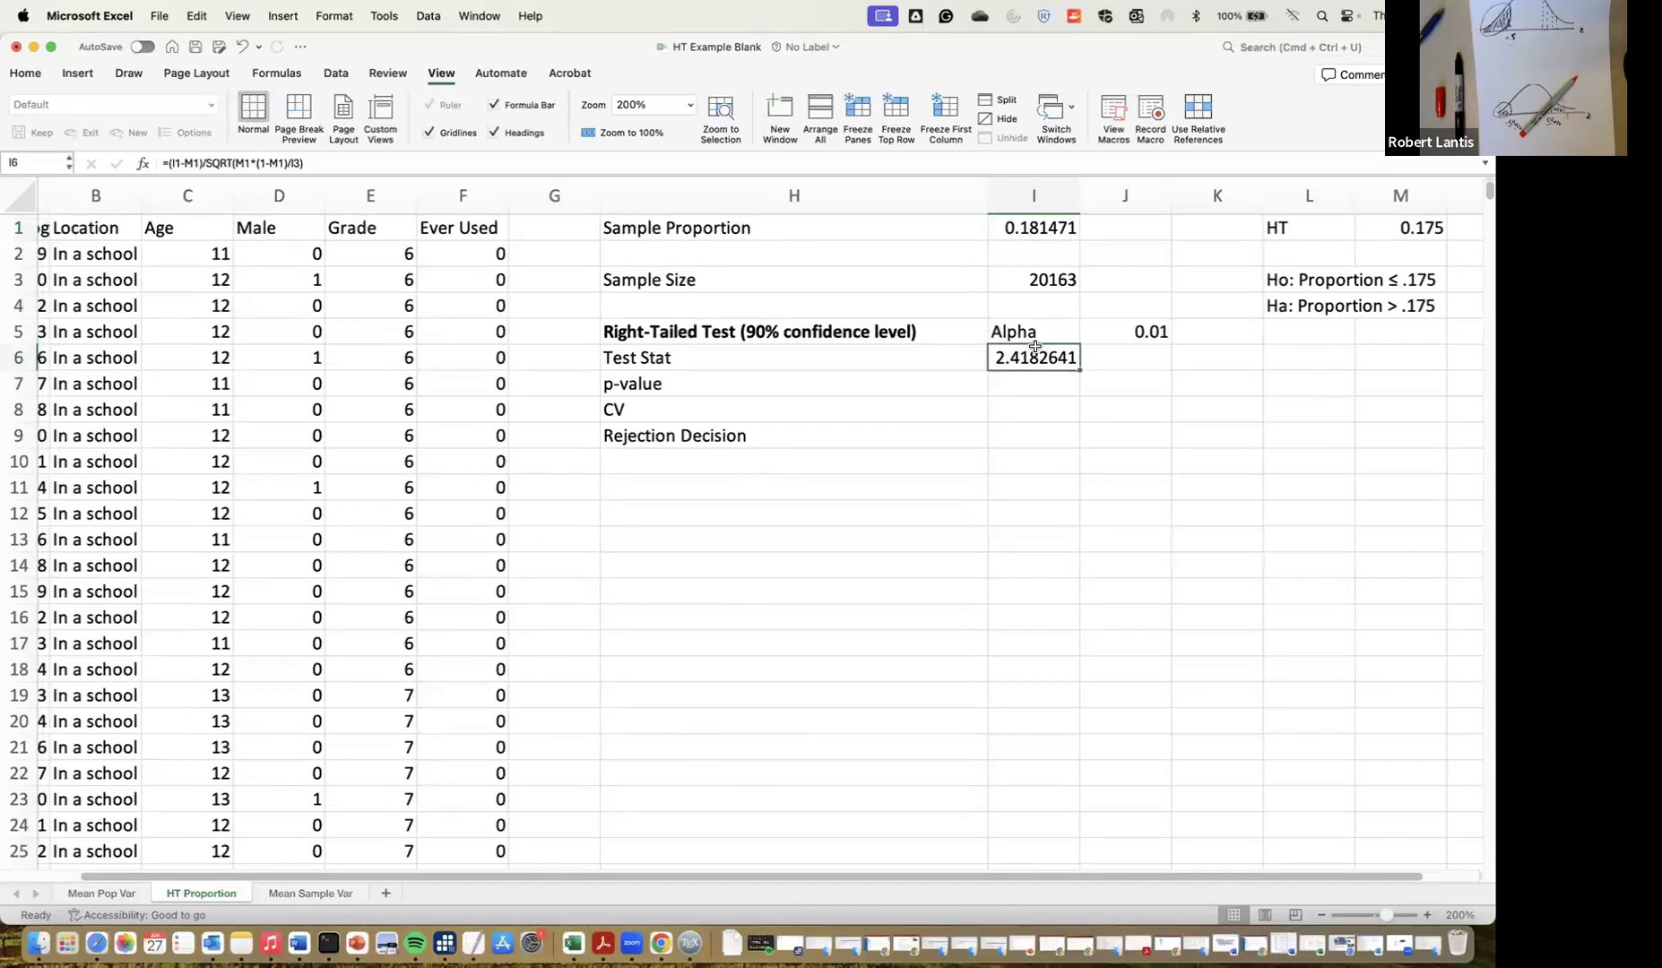
{"action": "key", "text": "BackSpace"}
Review the COUNT formula for the sample size in I3 and the AVERAGE formula for the sample proportion in I1
{"action": "left_click", "coordinate": [1045, 285]}
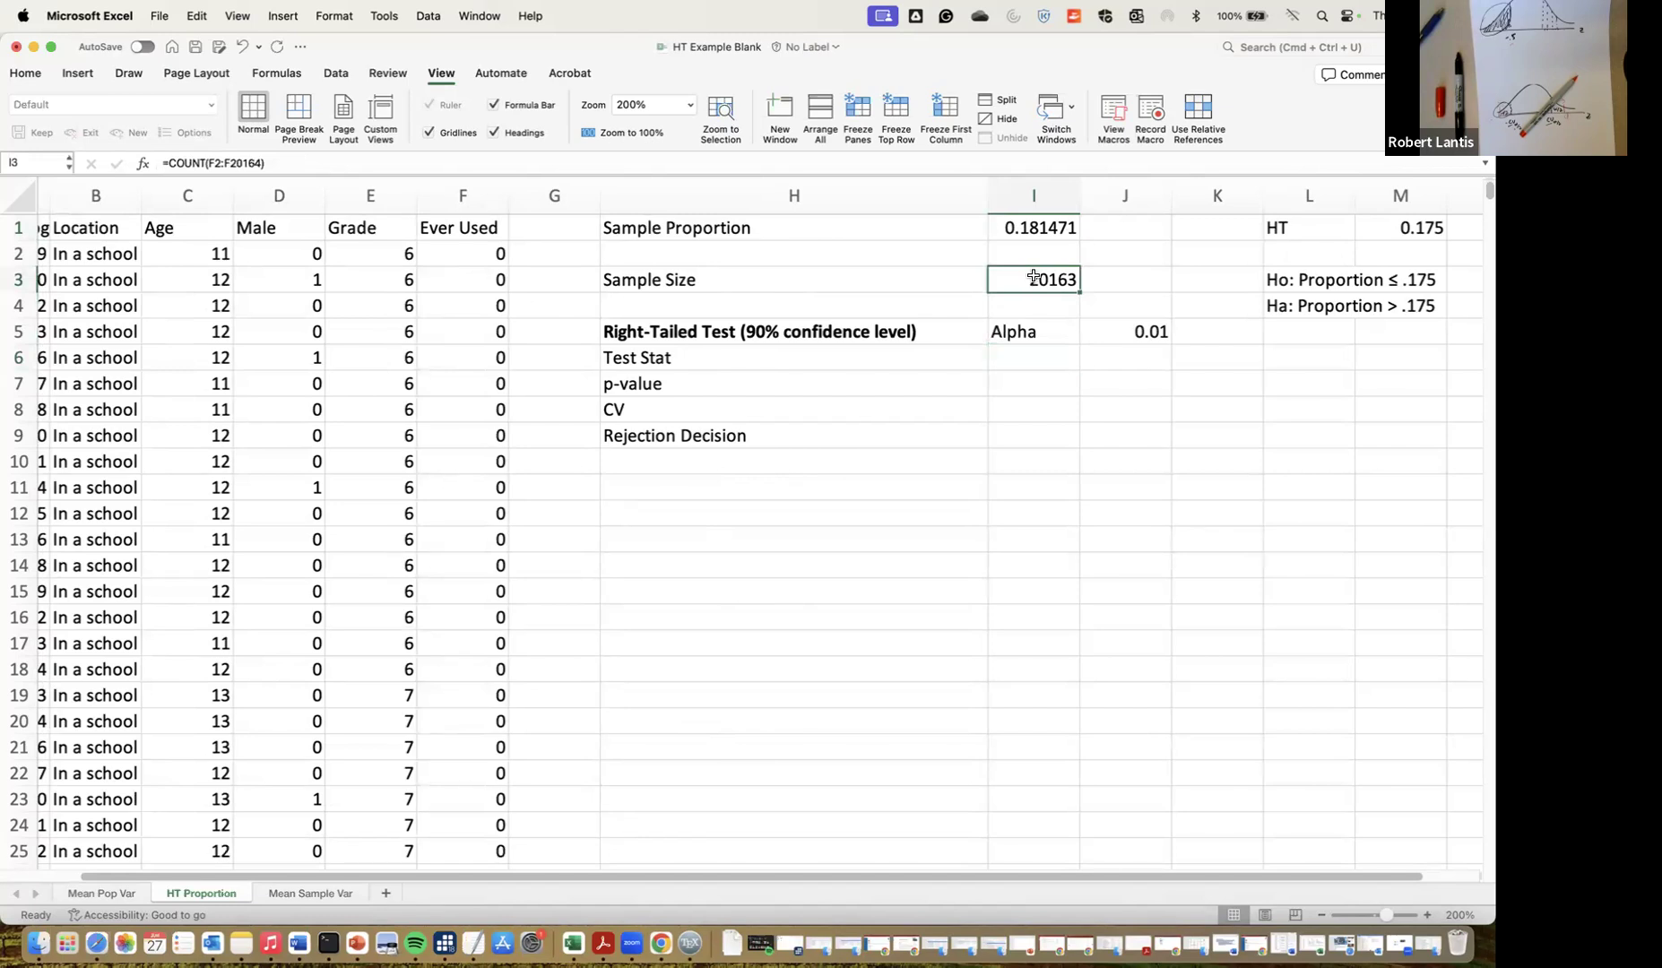
{"action": "double_click", "coordinate": [1033, 278]}
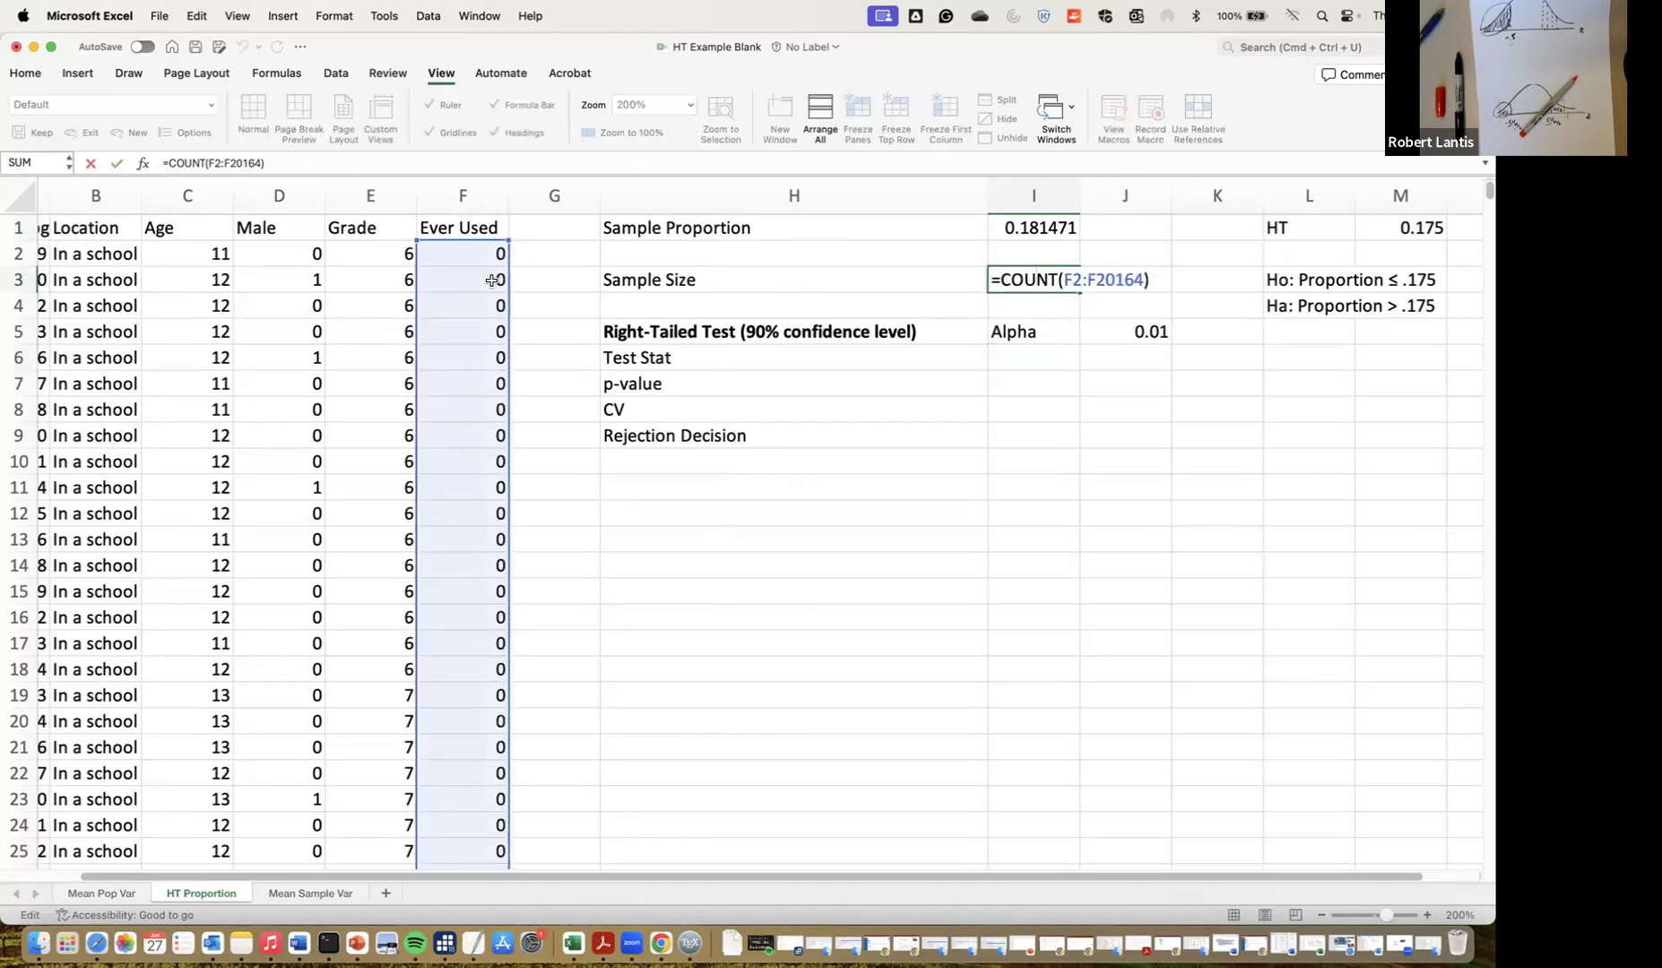
{"action": "key", "text": "Return"}
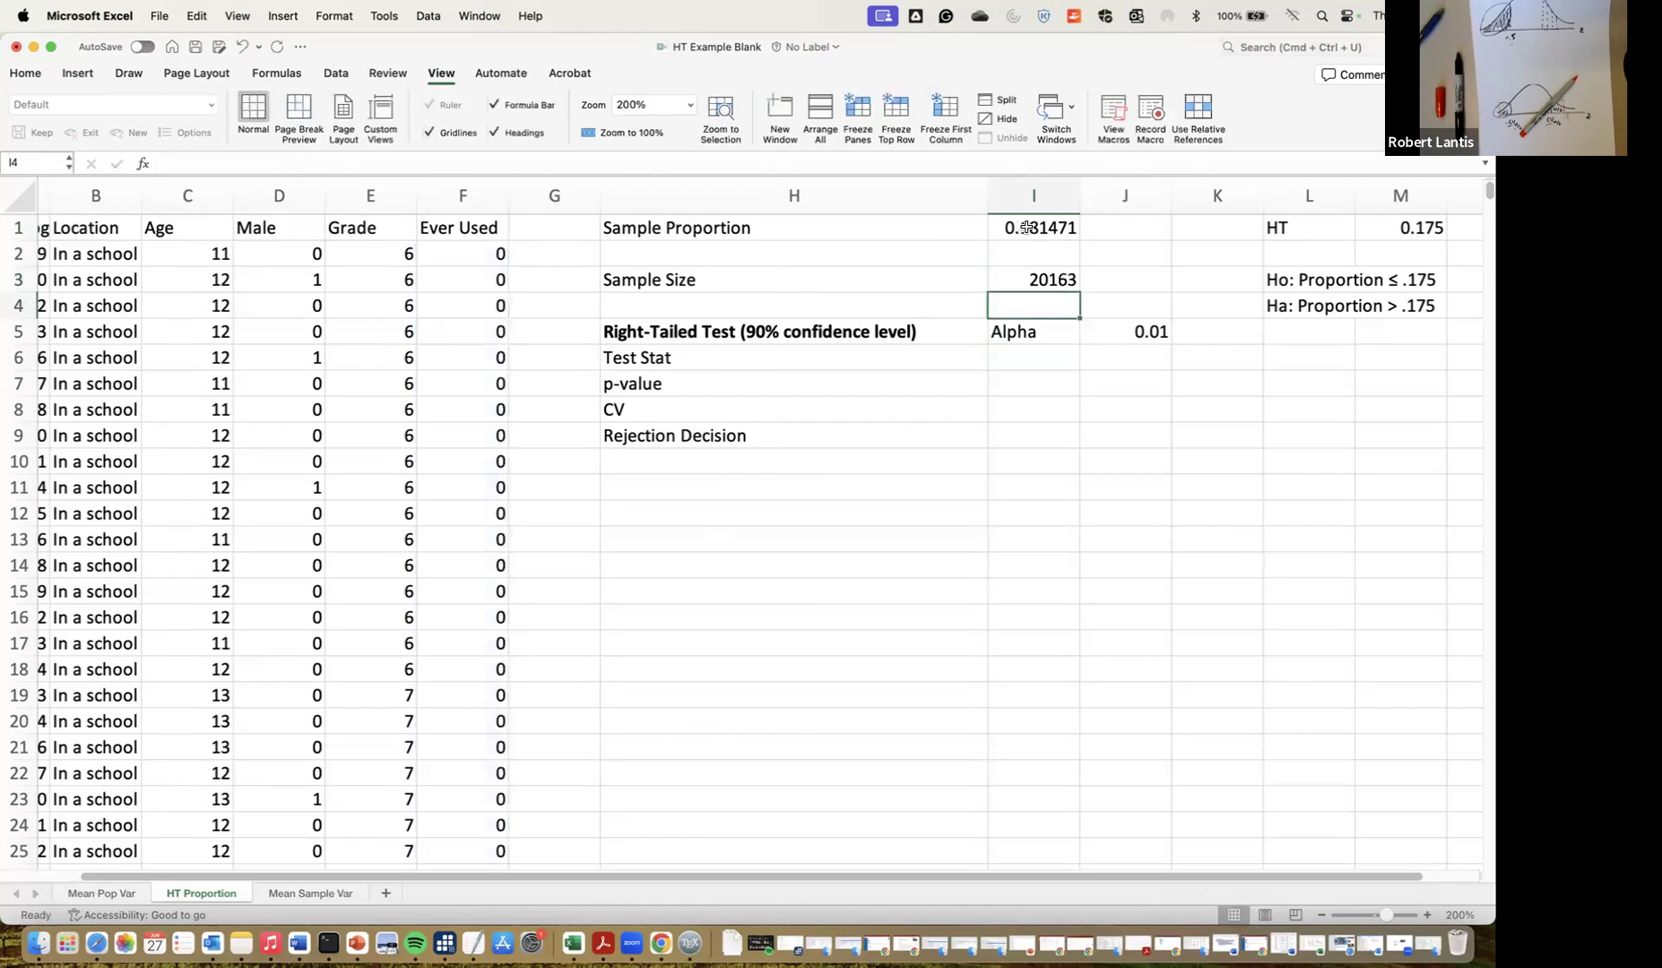
{"action": "double_click", "coordinate": [1027, 228]}
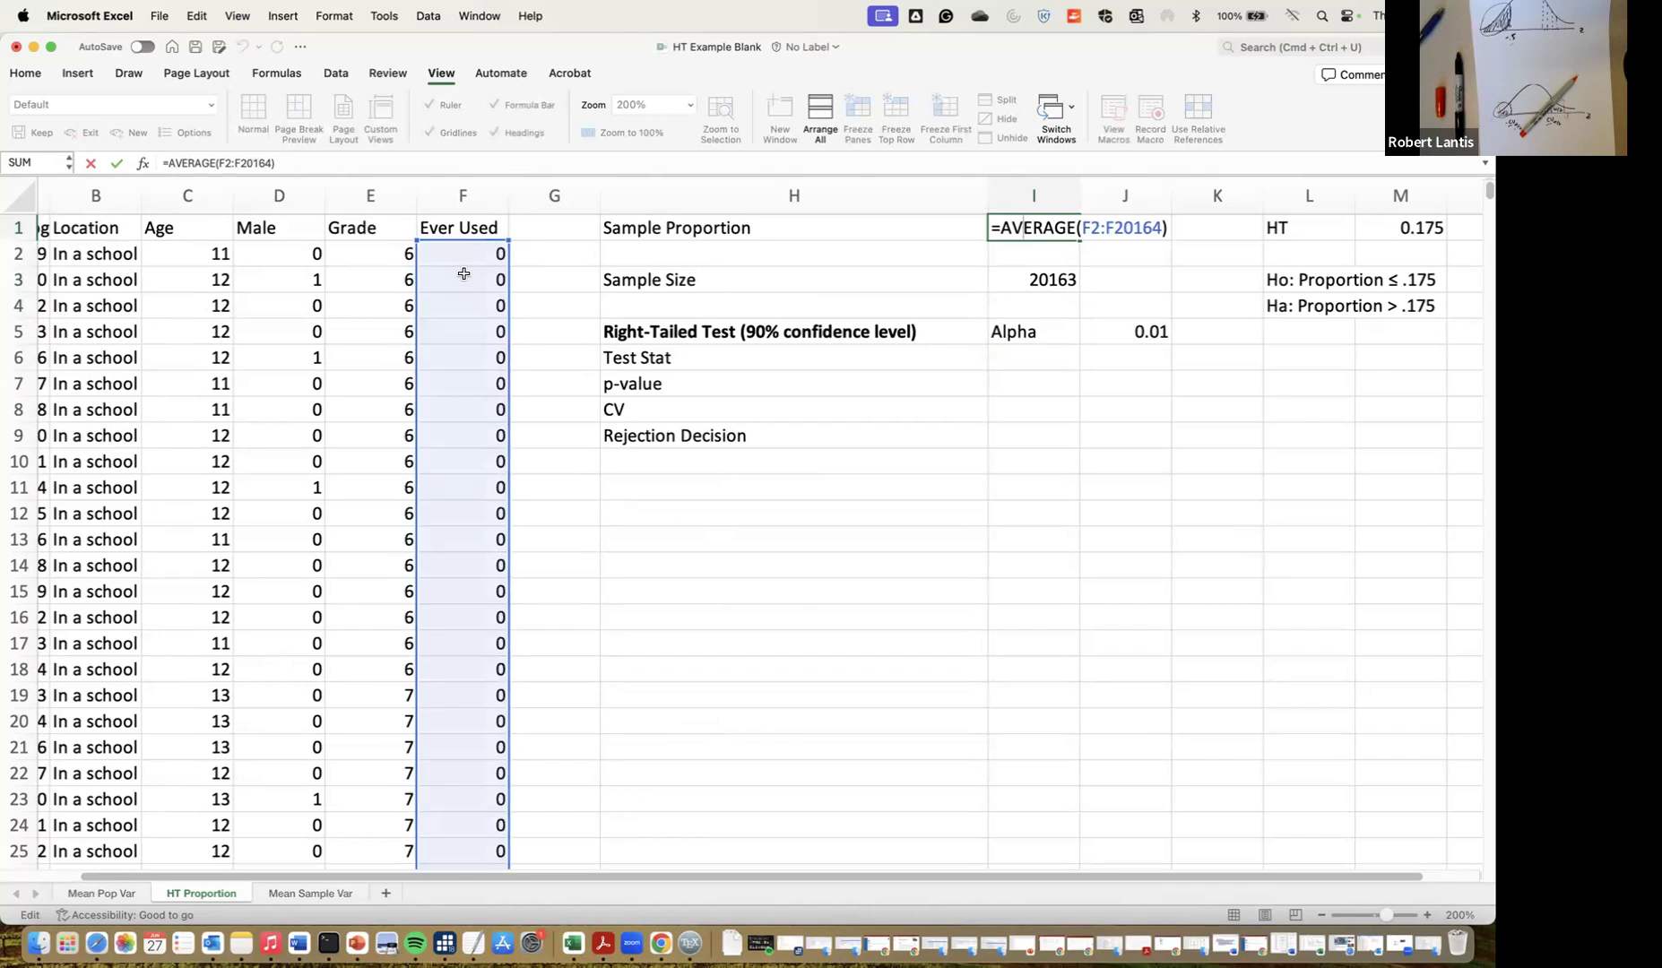
{"action": "key", "text": "Return"}
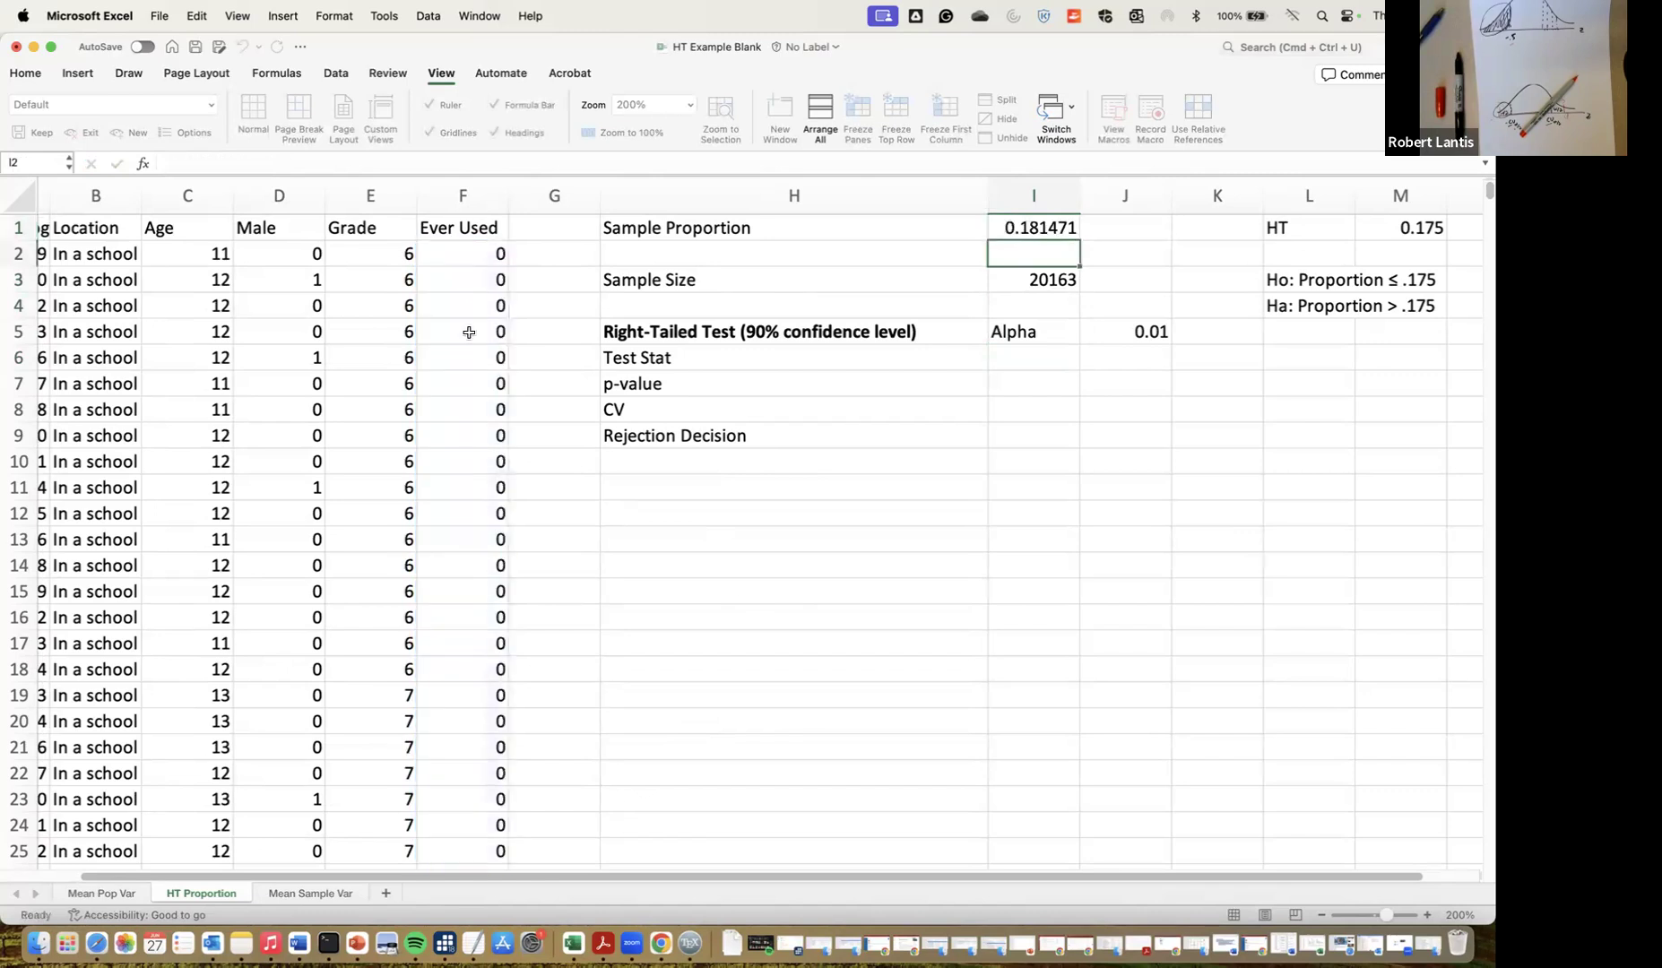
Look through the student records to examine the 0 and 1 entries in the Ever Used column
{"action": "scroll", "coordinate": [475, 328], "scroll_direction": "down", "scroll_amount": 20}
{"action": "scroll", "coordinate": [479, 329], "scroll_direction": "down", "scroll_amount": 20}
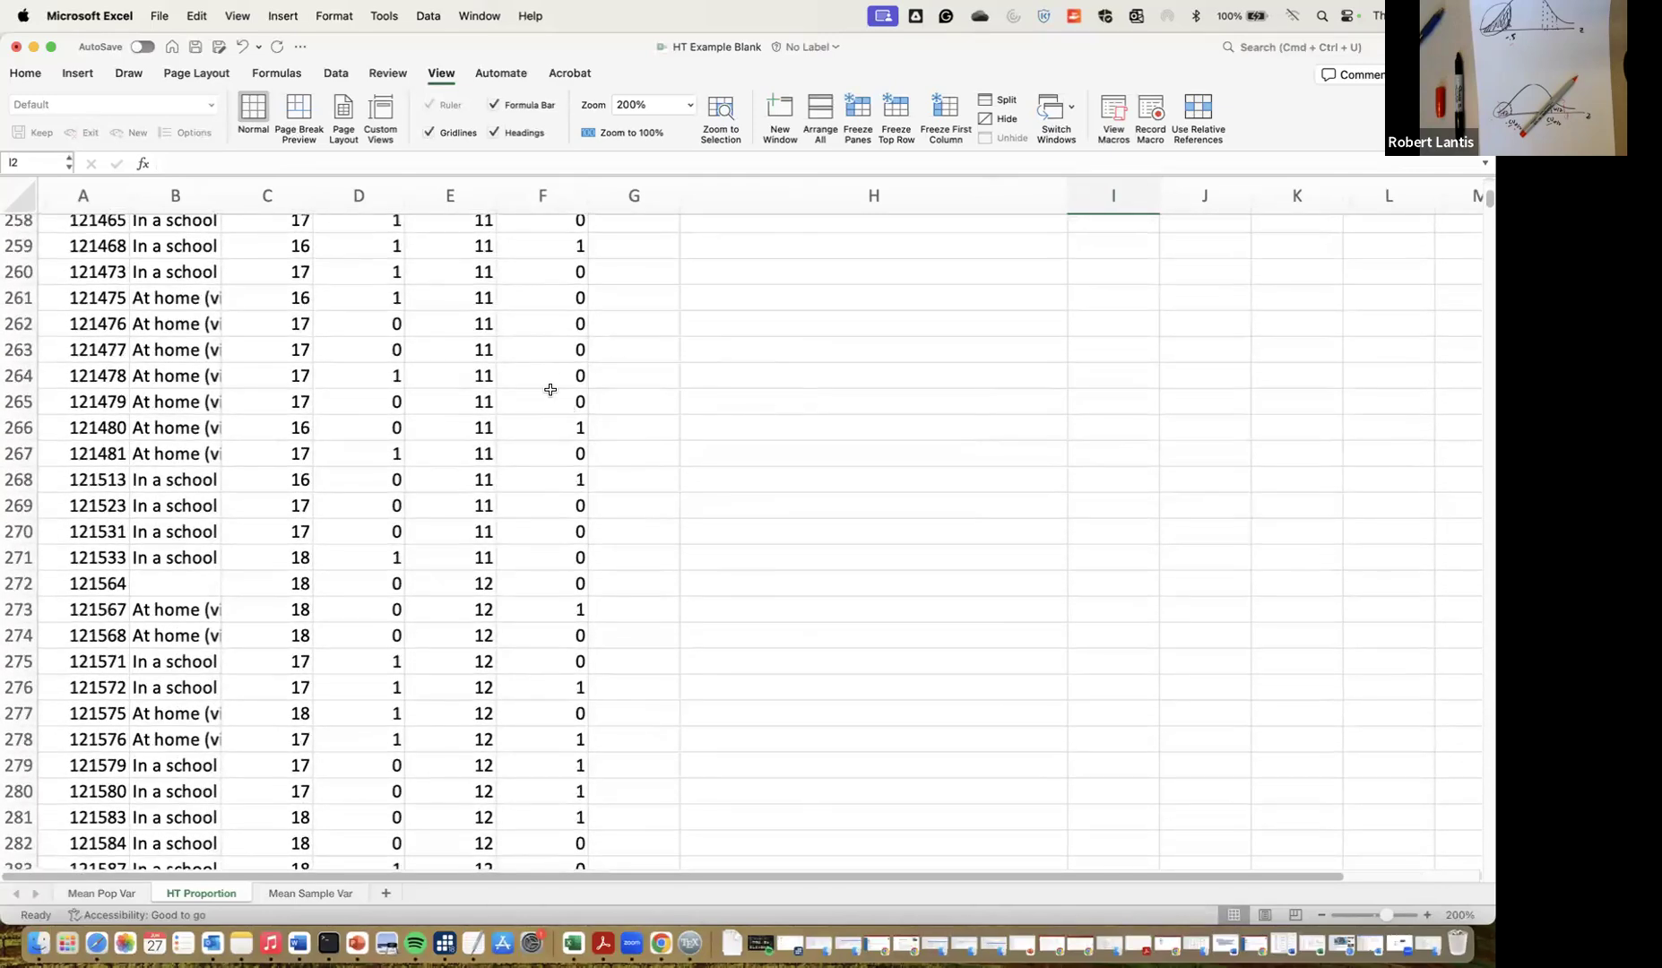
{"action": "scroll", "coordinate": [558, 384], "scroll_direction": "up", "scroll_amount": 20}
{"action": "scroll", "coordinate": [560, 385], "scroll_direction": "up", "scroll_amount": 20}
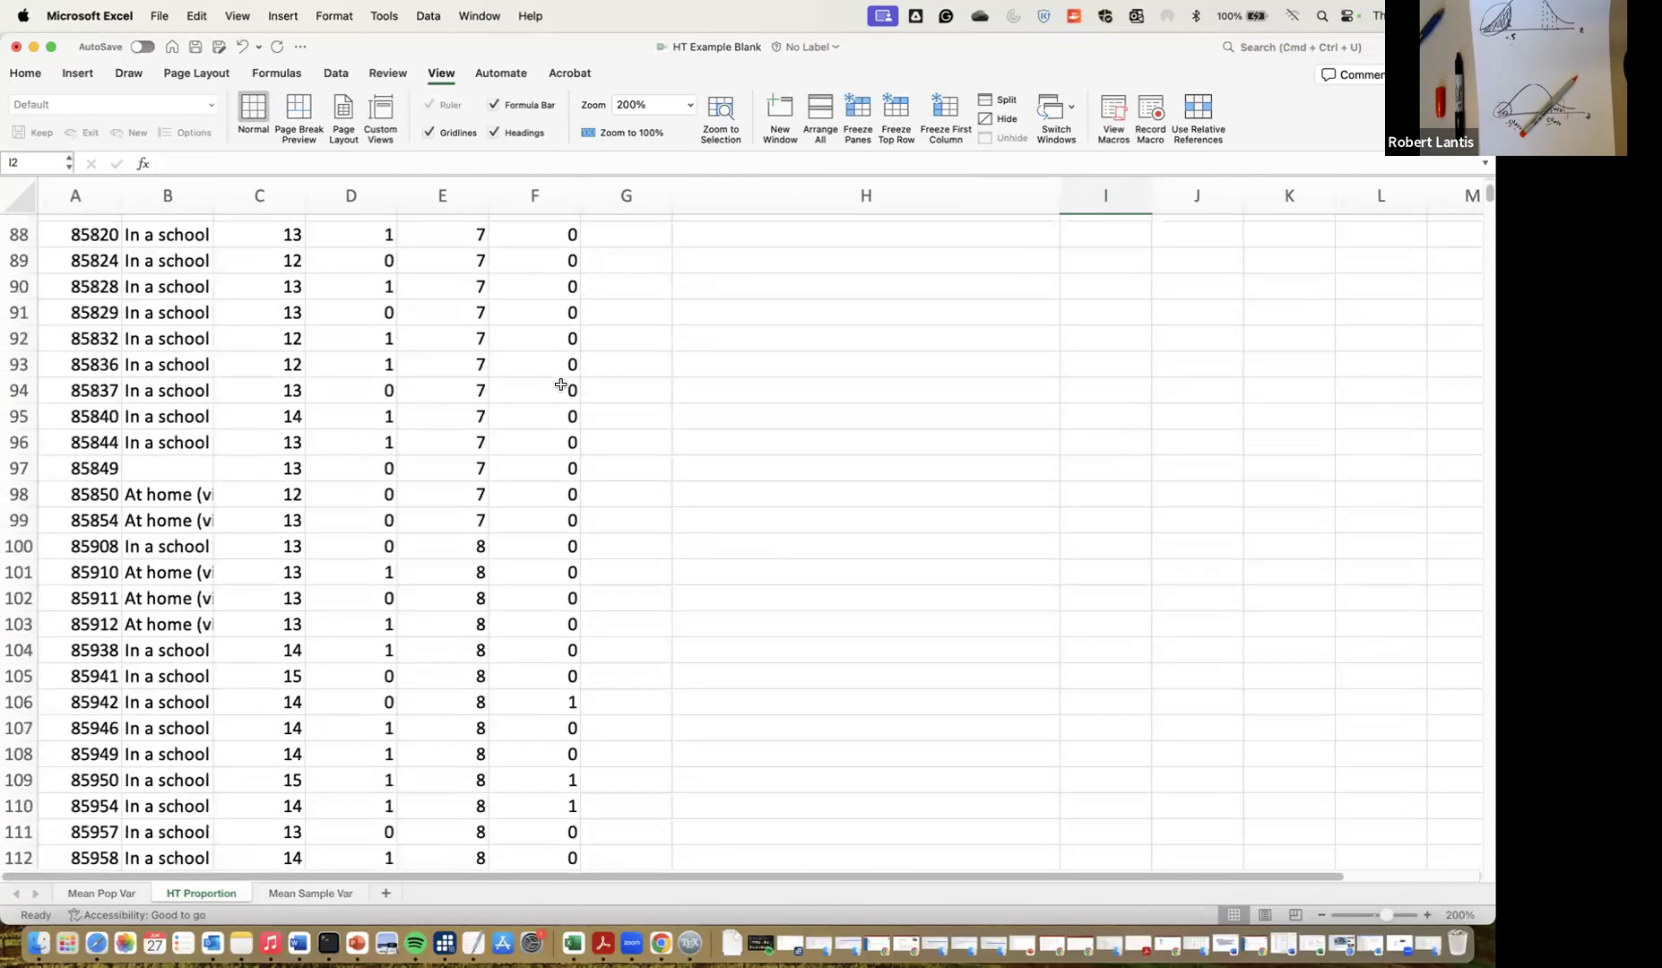
{"action": "left_click", "coordinate": [530, 235]}
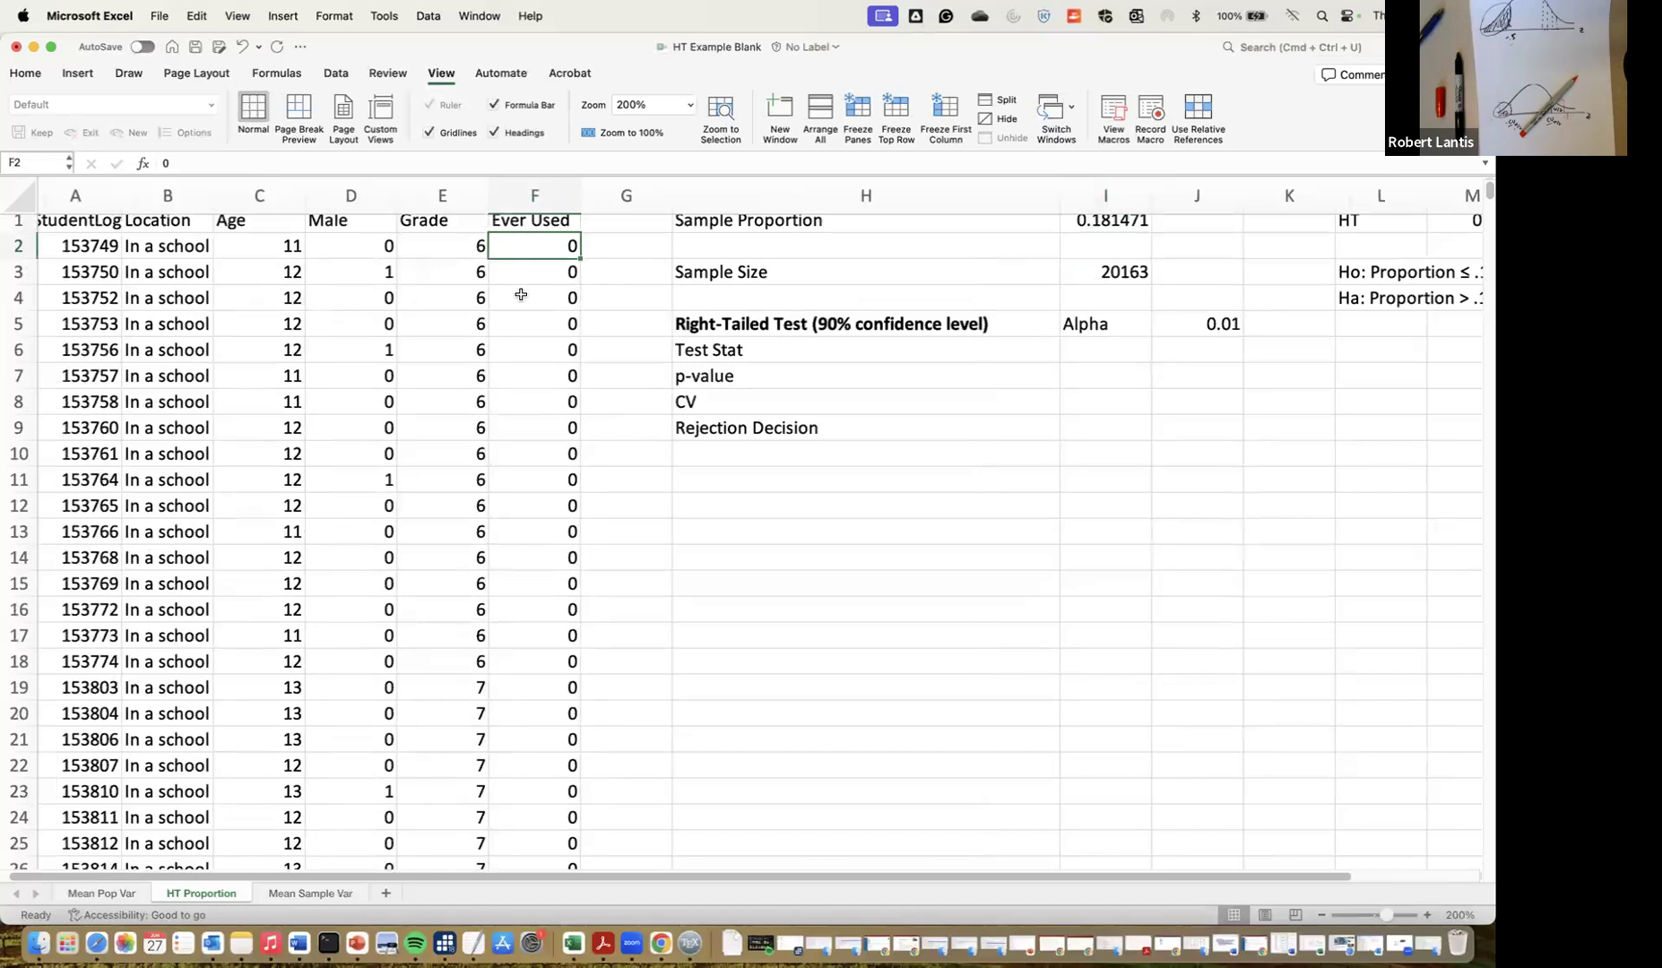
{"action": "scroll", "coordinate": [520, 293], "scroll_direction": "up", "scroll_amount": 1}
{"action": "scroll", "coordinate": [171, 254], "scroll_direction": "right", "scroll_amount": 1}
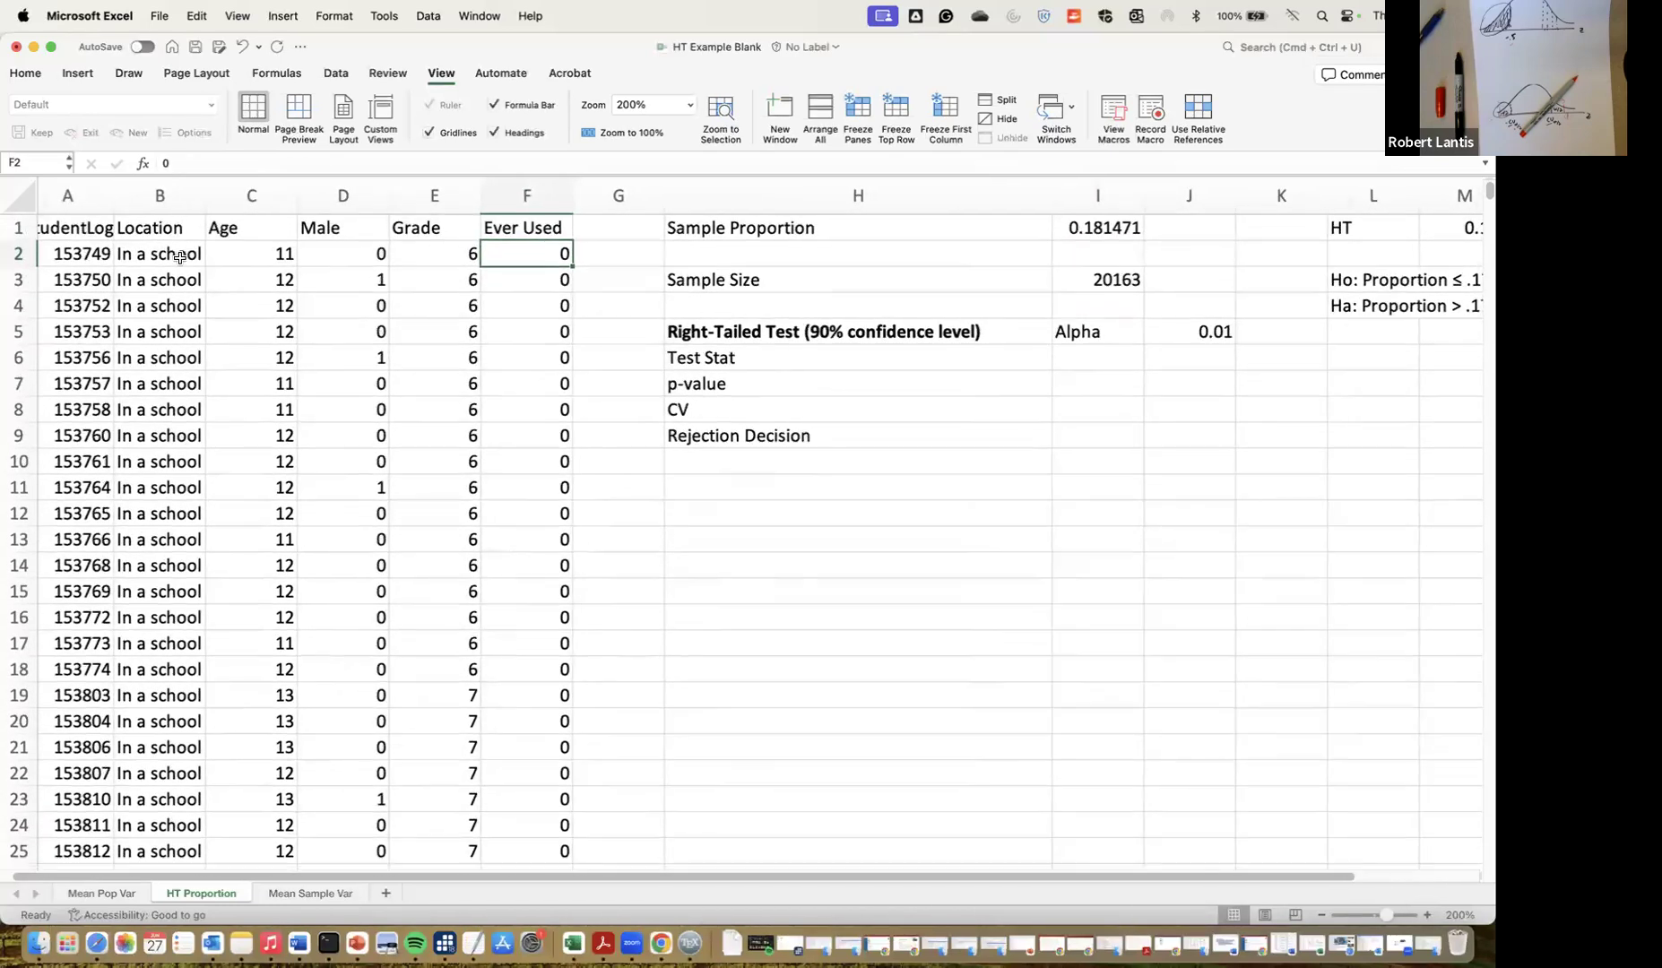
{"action": "left_click", "coordinate": [549, 239]}
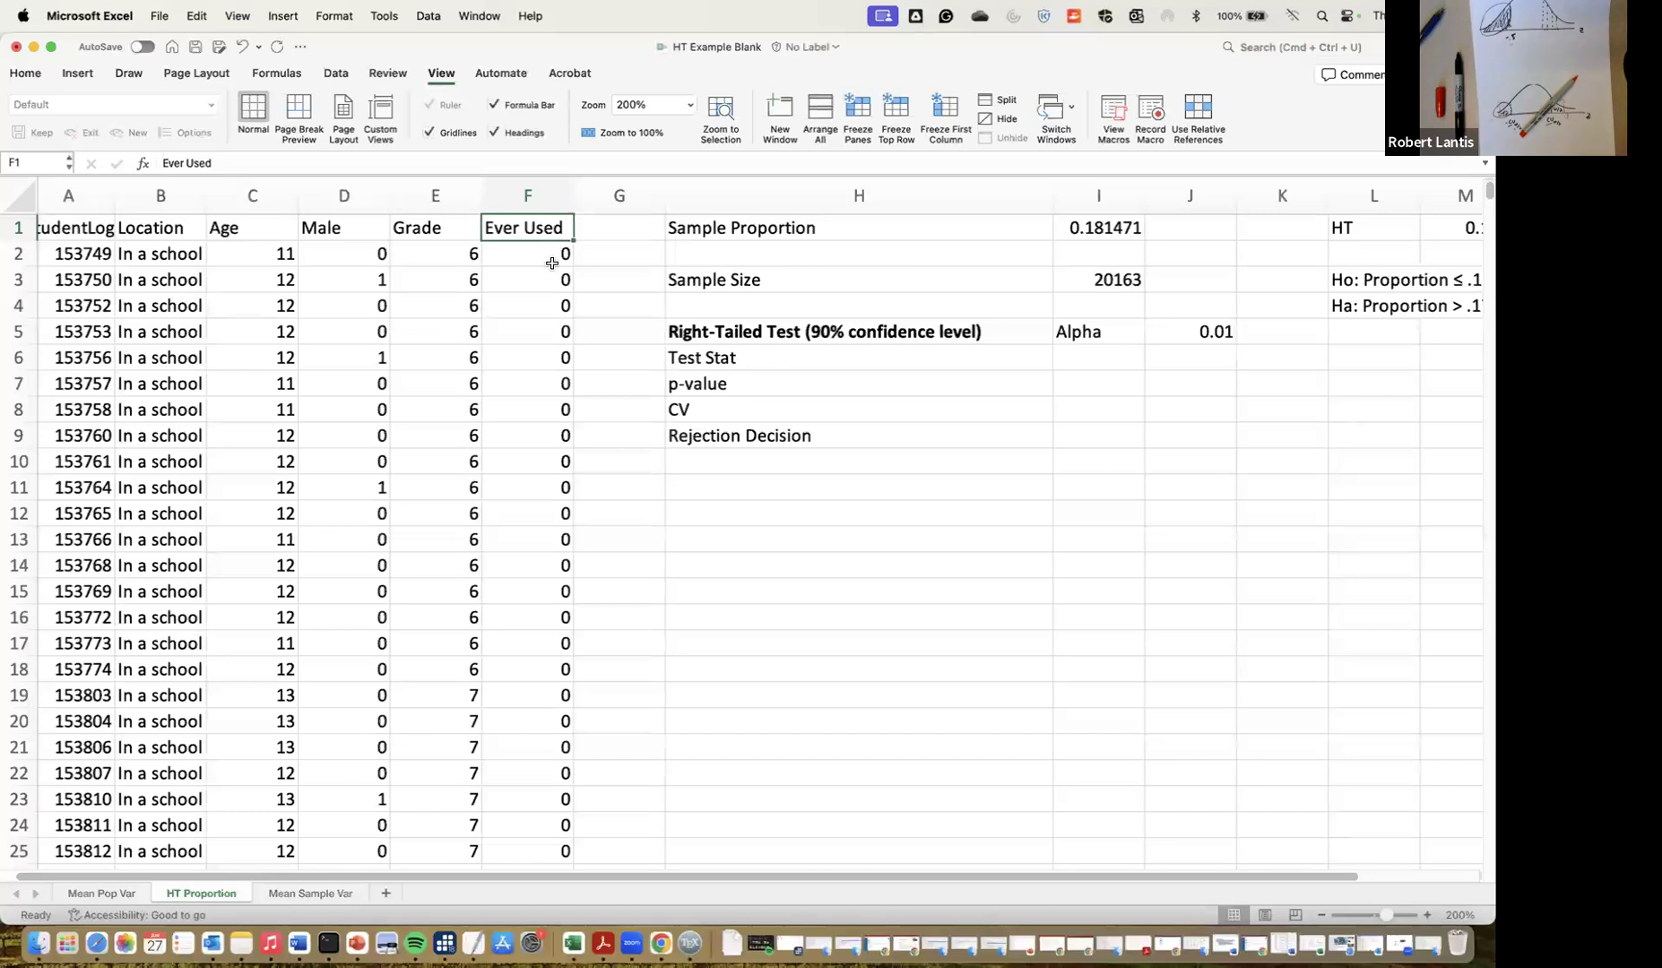
{"action": "scroll", "coordinate": [543, 287], "scroll_direction": "down", "scroll_amount": 20}
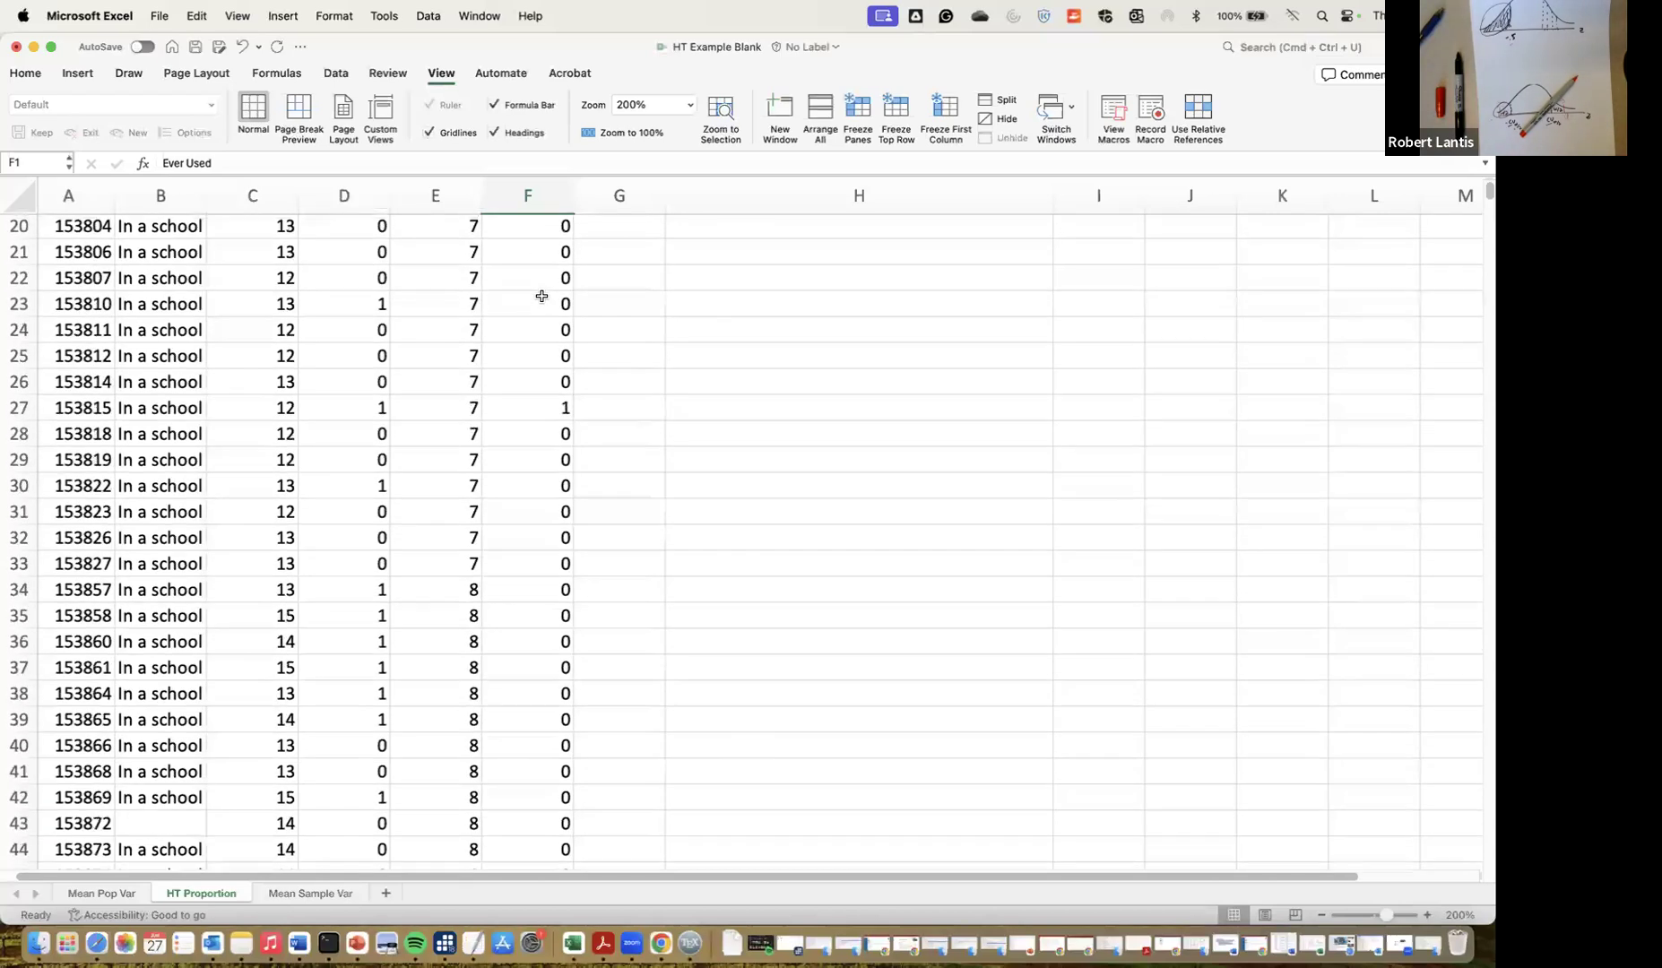
{"action": "scroll", "coordinate": [543, 331], "scroll_direction": "down", "scroll_amount": 20}
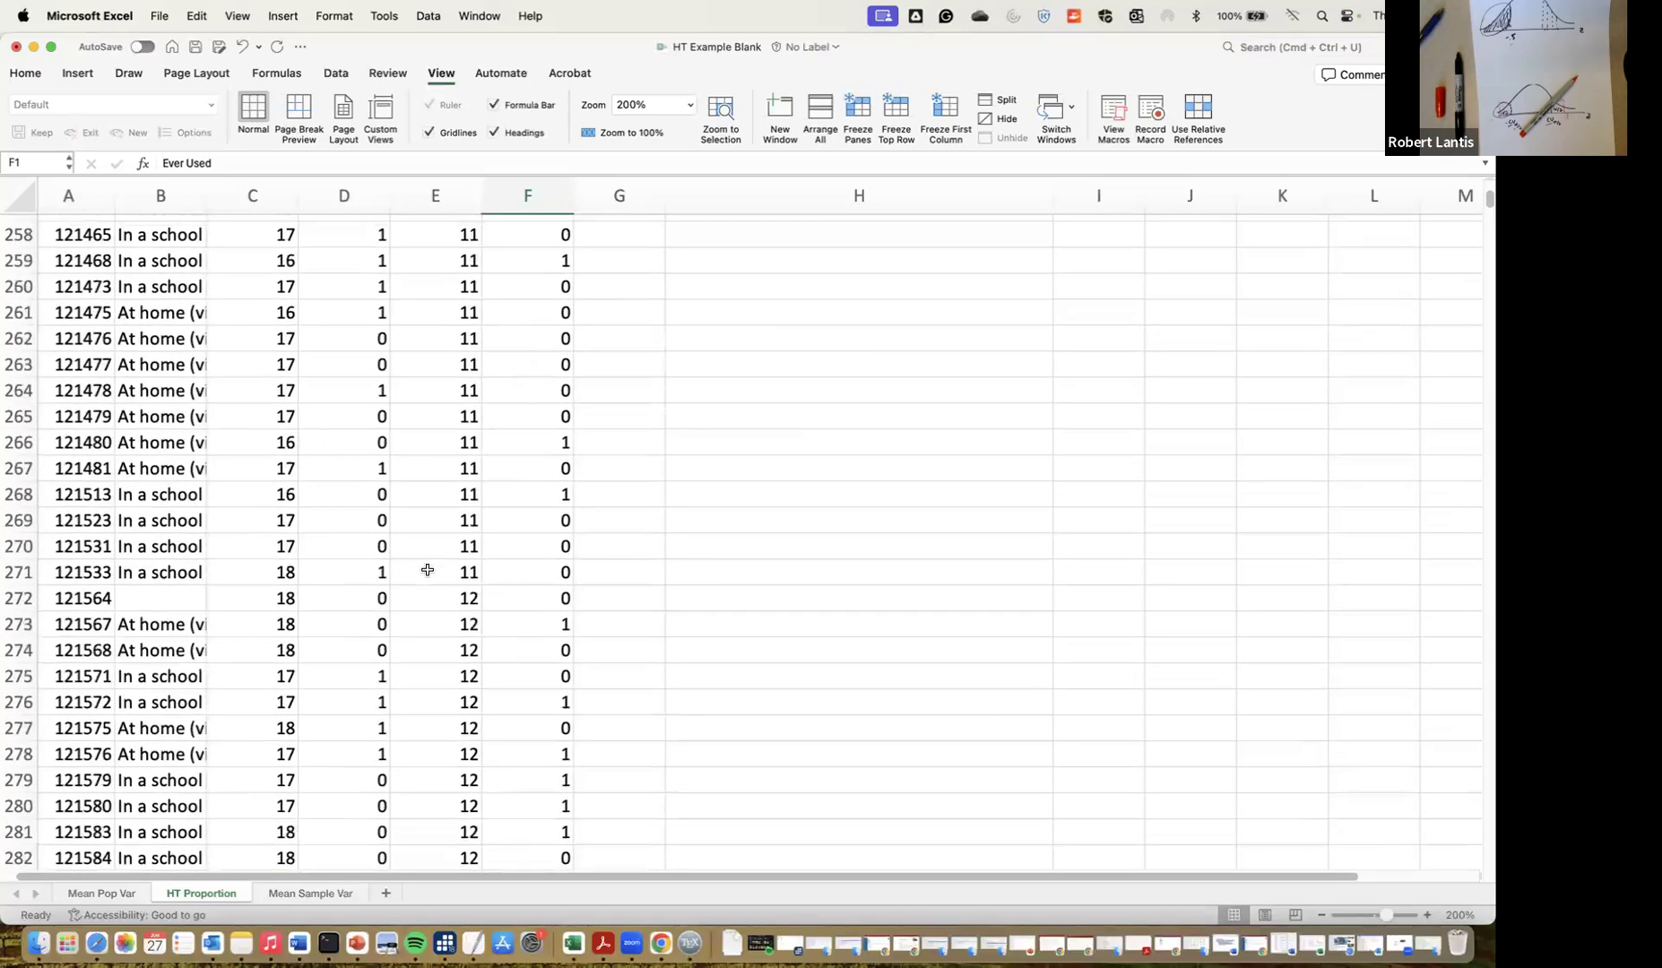
{"action": "scroll", "coordinate": [425, 572], "scroll_direction": "up", "scroll_amount": 4}
{"action": "scroll", "coordinate": [385, 520], "scroll_direction": "right", "scroll_amount": 2}
{"action": "scroll", "coordinate": [269, 455], "scroll_direction": "up", "scroll_amount": 1}
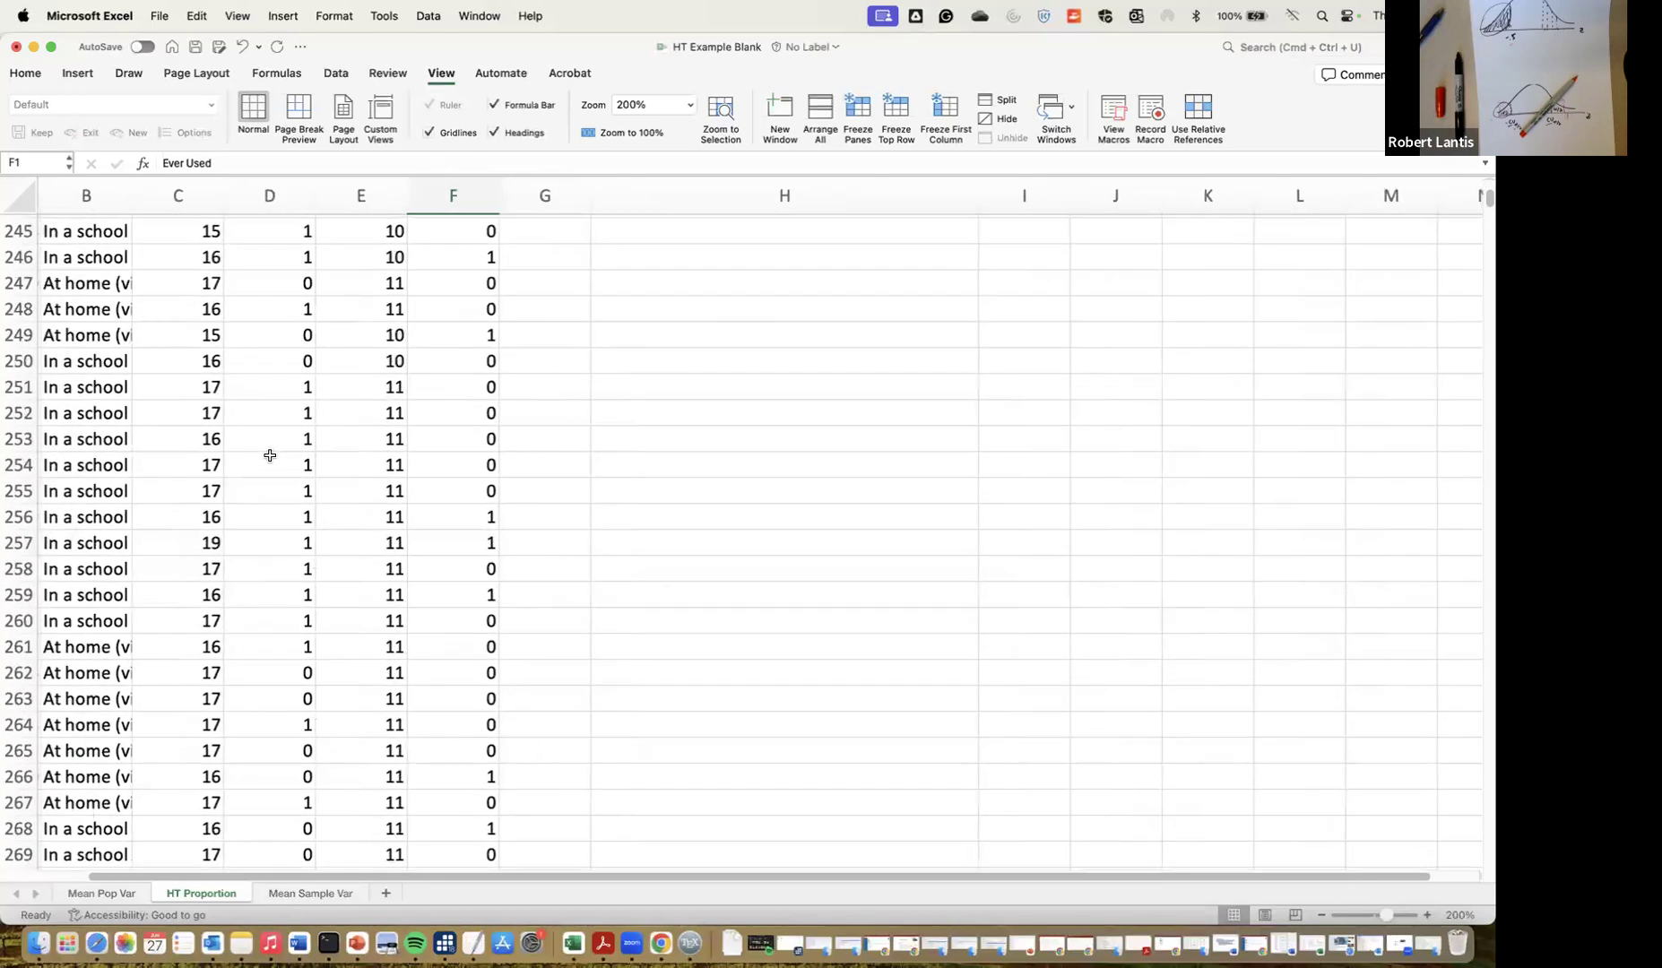
{"action": "scroll", "coordinate": [246, 348], "scroll_direction": "up", "scroll_amount": 20}
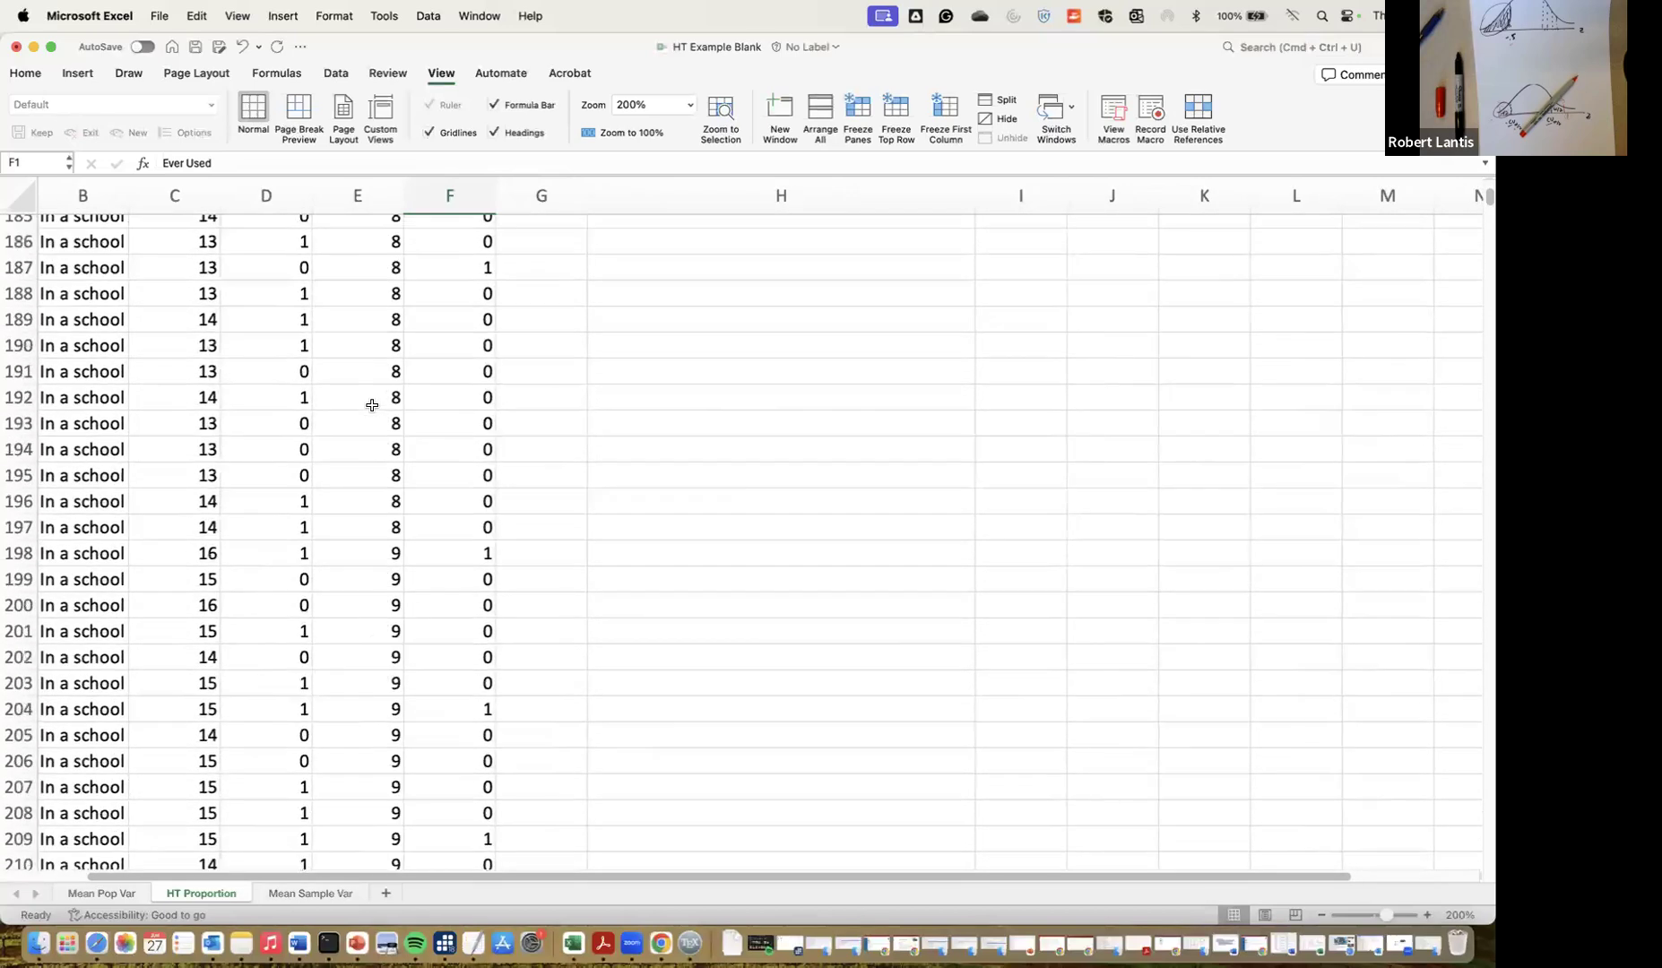
{"action": "scroll", "coordinate": [401, 399], "scroll_direction": "up", "scroll_amount": 15}
{"action": "scroll", "coordinate": [400, 399], "scroll_direction": "left", "scroll_amount": 1}
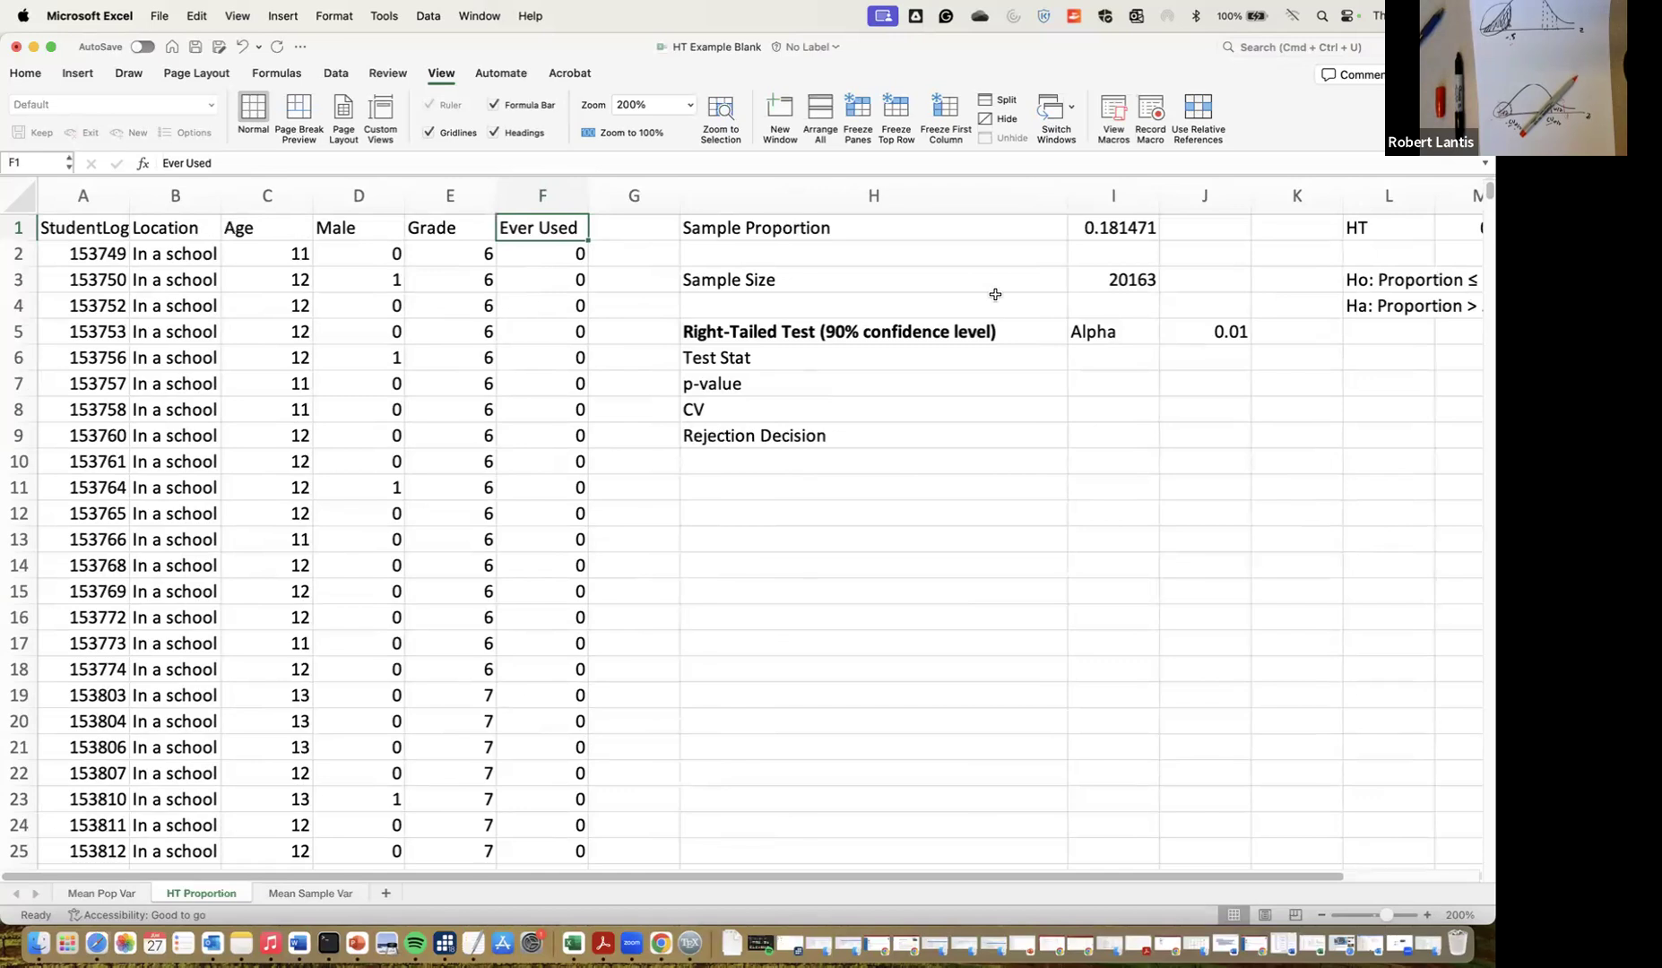
Examine the test setup and hypotheses, and review the cell range averaged by the sample proportion formula in I1
{"action": "scroll", "coordinate": [648, 286], "scroll_direction": "down", "scroll_amount": 1}
{"action": "scroll", "coordinate": [648, 286], "scroll_direction": "right", "scroll_amount": 1}
{"action": "scroll", "coordinate": [1067, 244], "scroll_direction": "up", "scroll_amount": 1}
{"action": "scroll", "coordinate": [1115, 277], "scroll_direction": "right", "scroll_amount": 1}
{"action": "scroll", "coordinate": [537, 314], "scroll_direction": "left", "scroll_amount": 2}
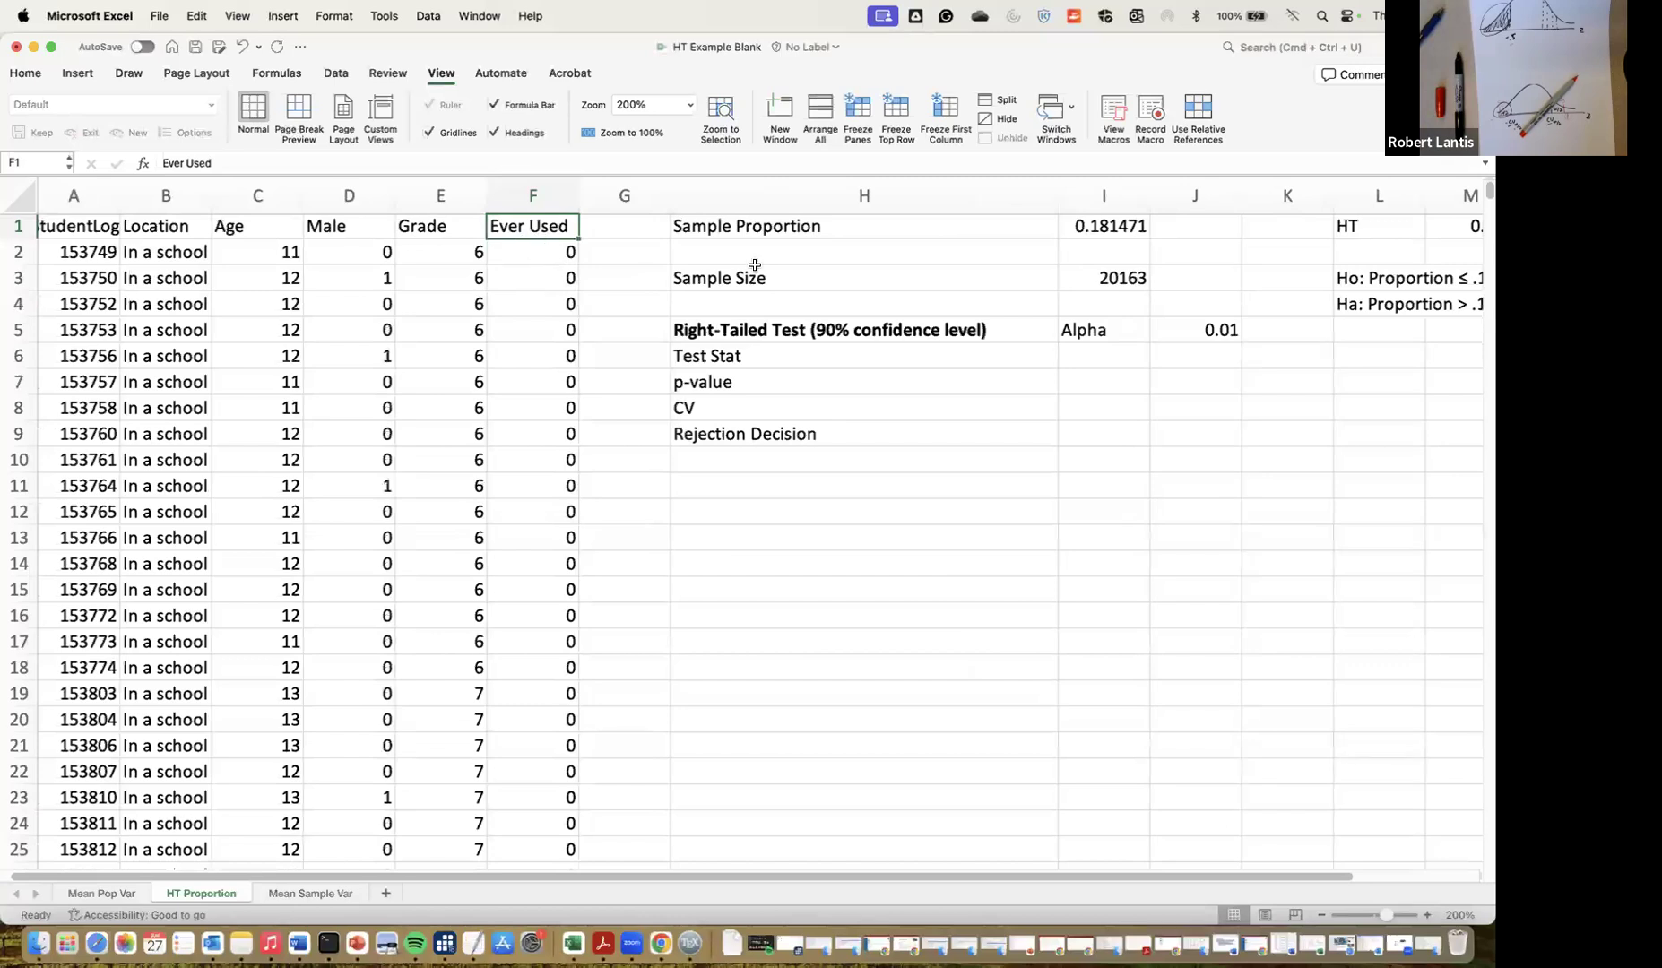
{"action": "scroll", "coordinate": [1014, 329], "scroll_direction": "right", "scroll_amount": 3}
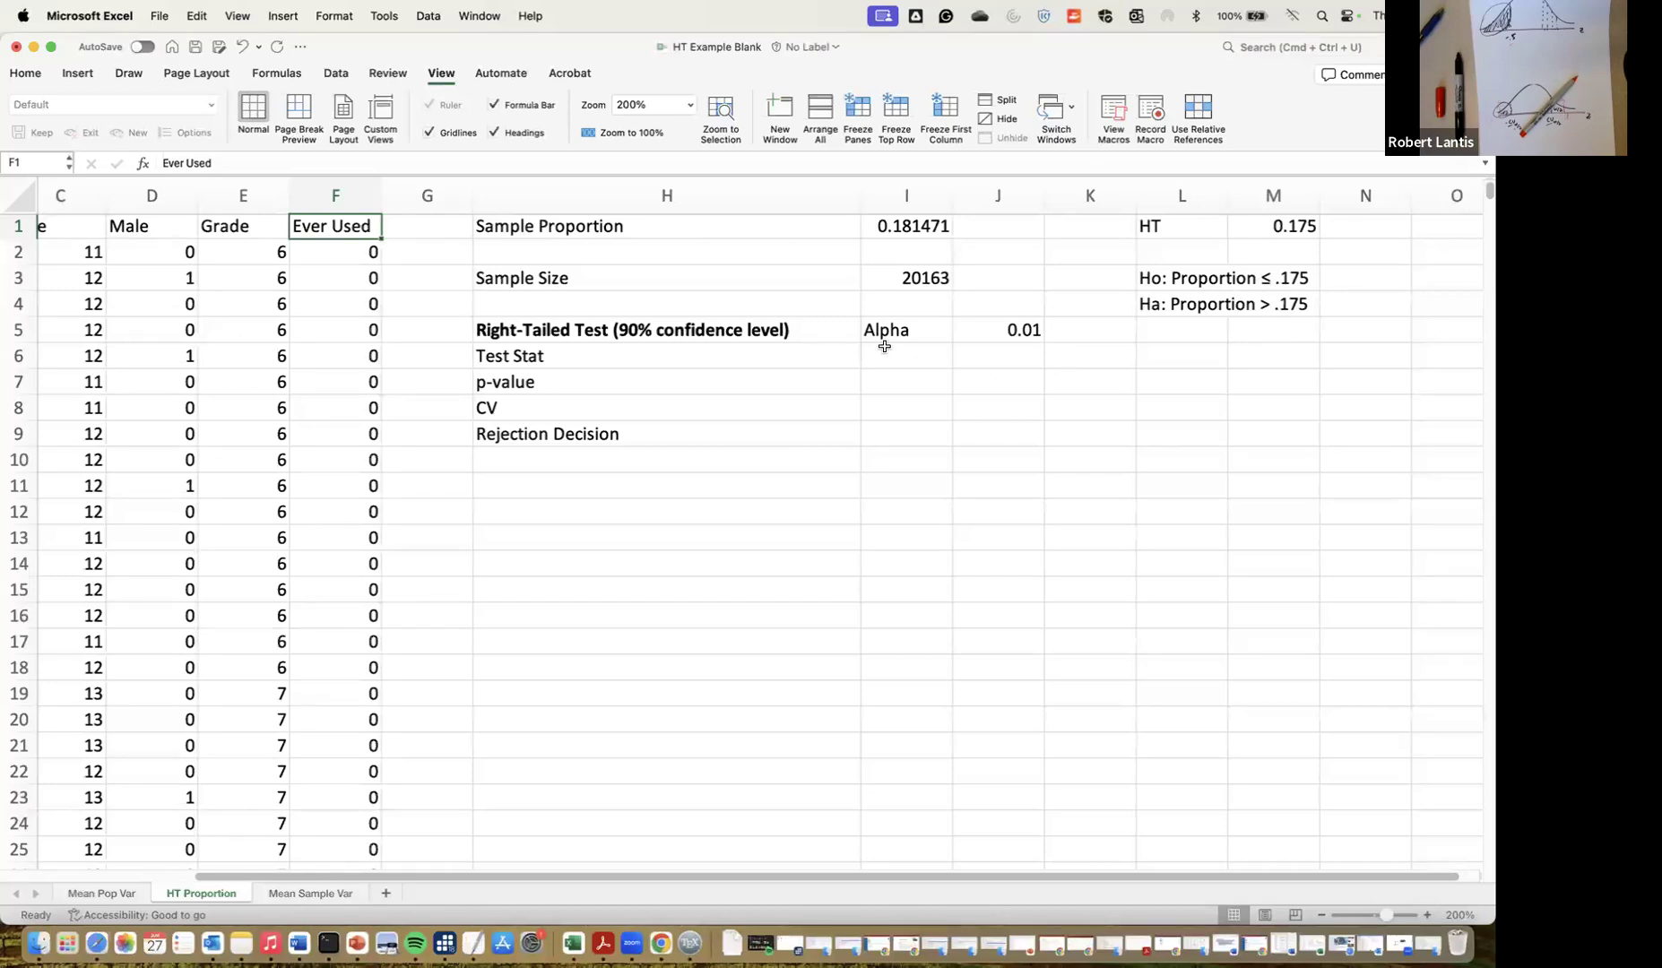
{"action": "double_click", "coordinate": [885, 225]}
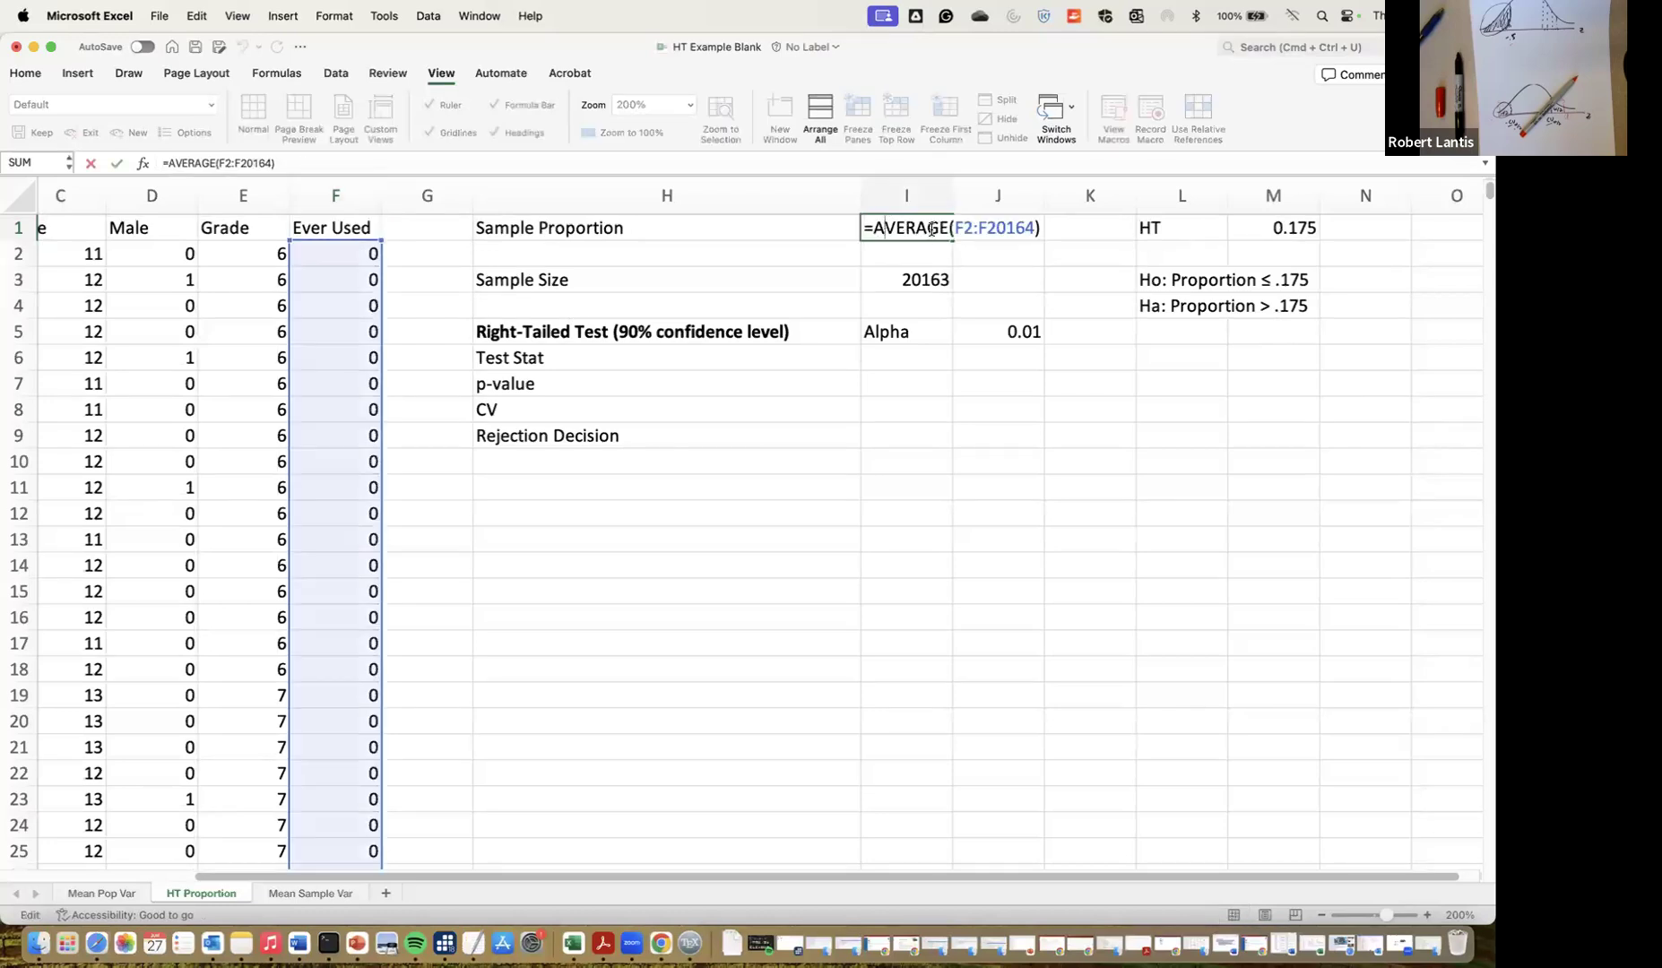
{"action": "key", "text": "Return"}
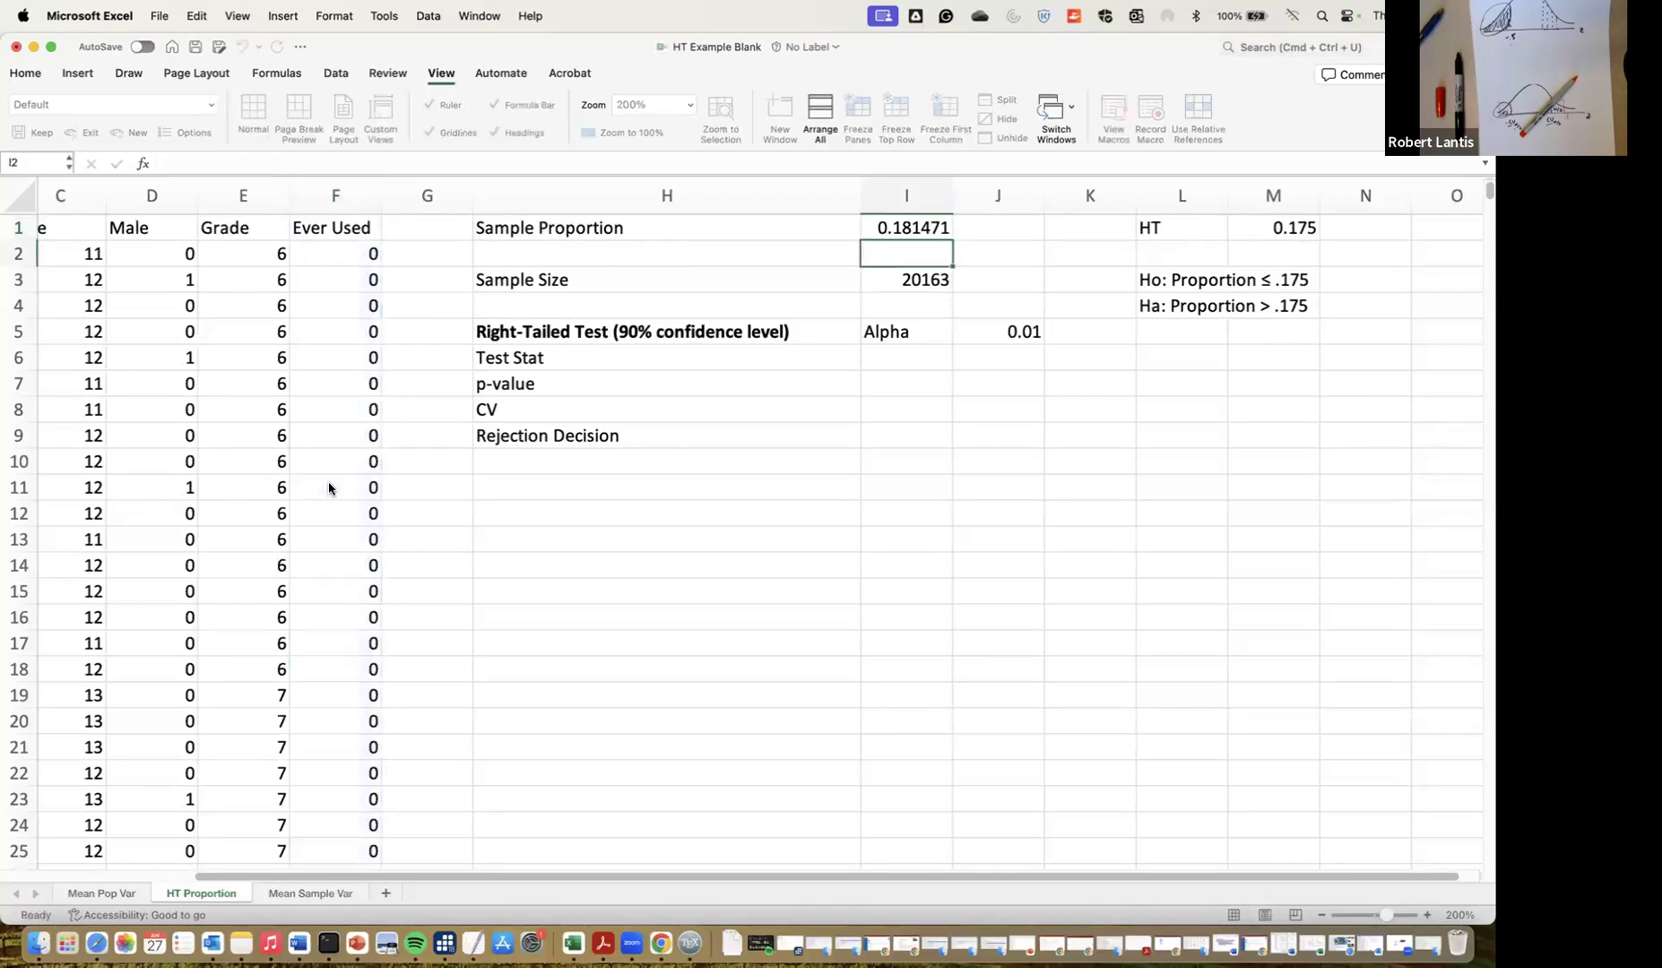
{"action": "type", "text": "=count("}
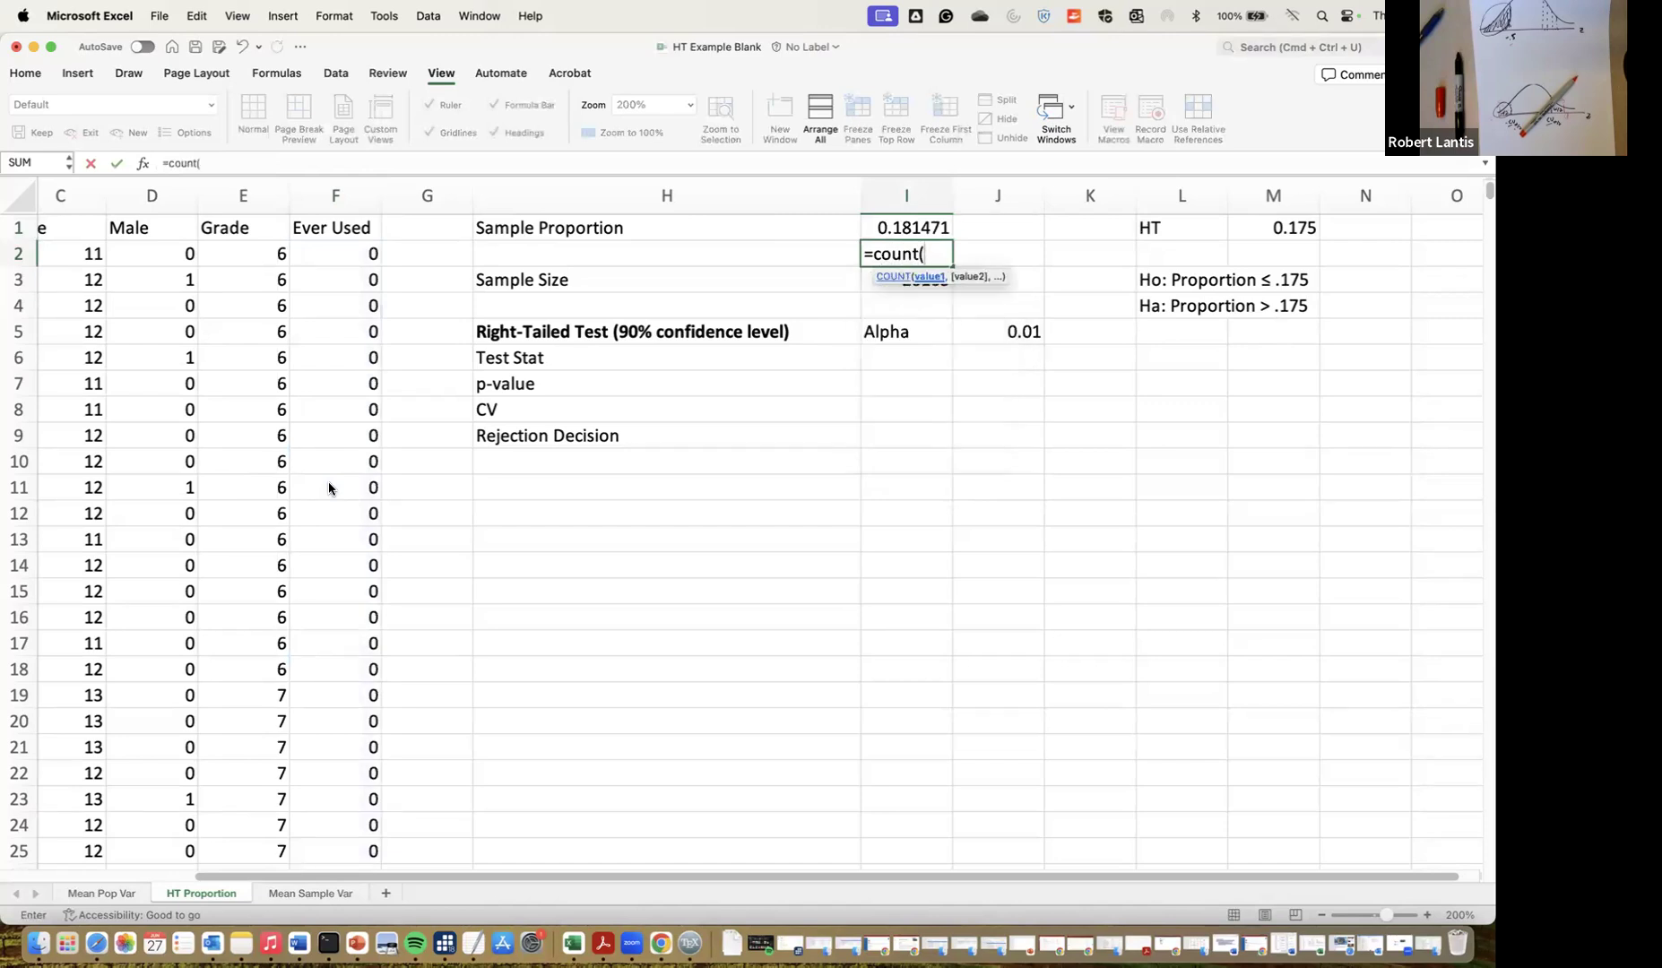
{"action": "key", "text": "BackSpace"}
{"action": "key", "text": "BackSpace"}
{"action": "key", "text": "BackSpace"}
{"action": "key", "text": "BackSpace"}
{"action": "key", "text": "BackSpace"}
{"action": "key", "text": "BackSpace"}
{"action": "type", "text": "sum("}
{"action": "key", "text": "Left"}
{"action": "key", "text": "Left"}
{"action": "key", "text": "Left"}
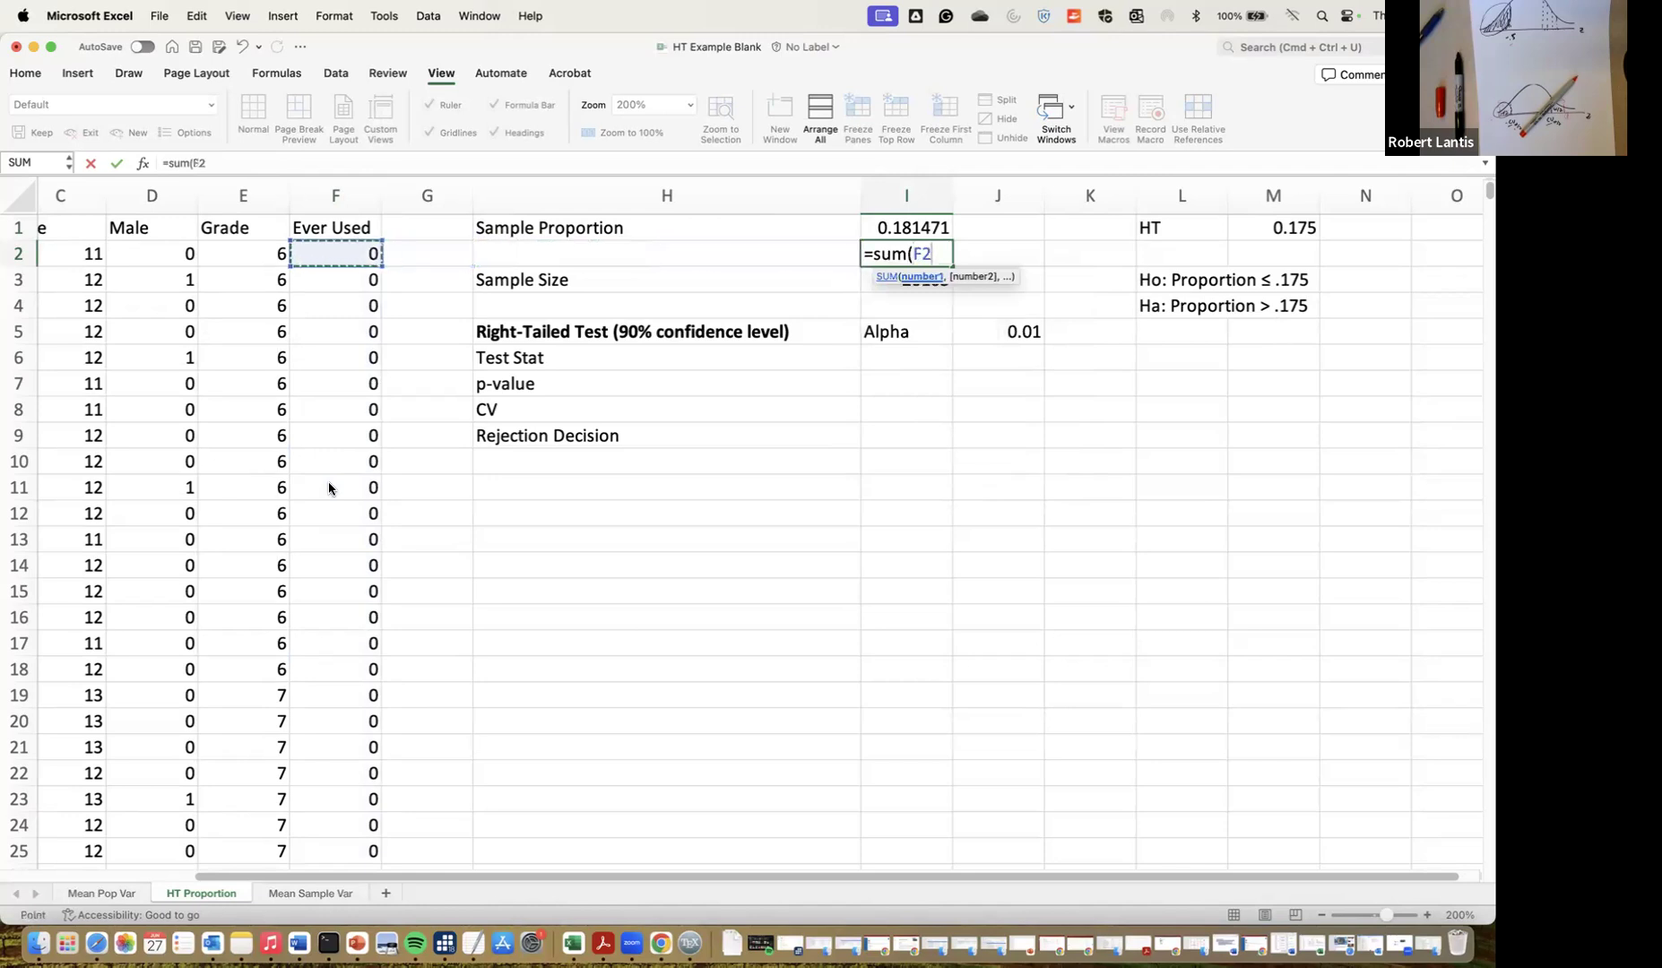
{"action": "key", "text": "super+shift+Down"}
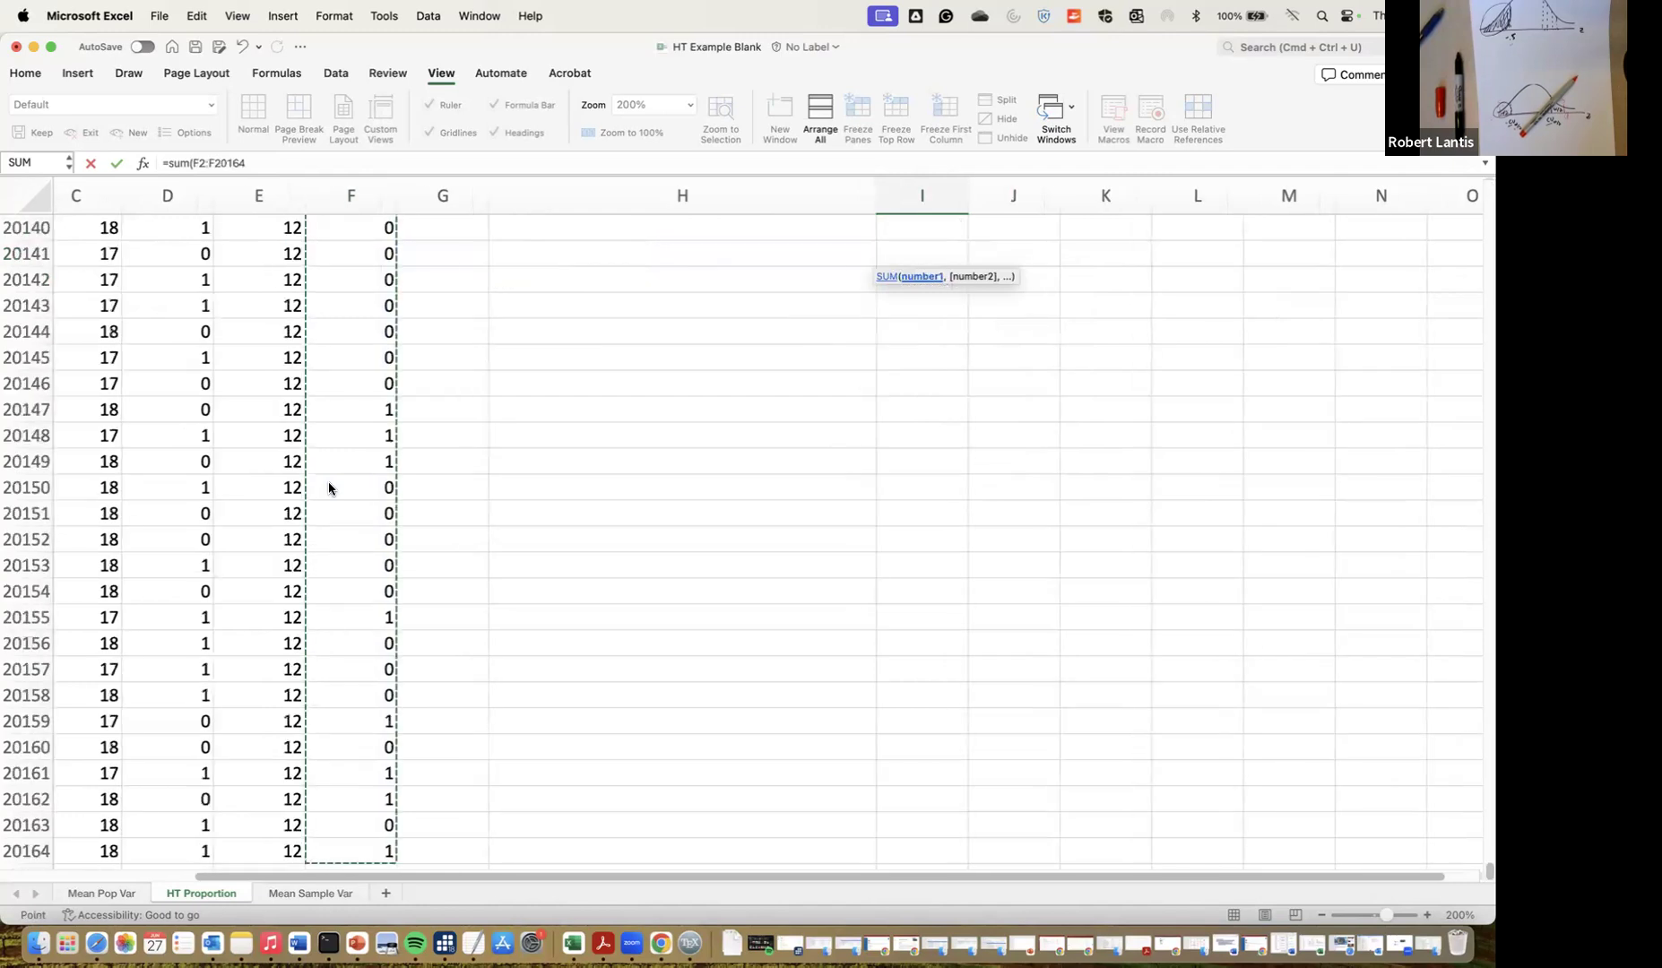
{"action": "scroll", "coordinate": [606, 448], "scroll_direction": "up", "scroll_amount": 5}
{"action": "scroll", "coordinate": [606, 448], "scroll_direction": "up", "scroll_amount": 20}
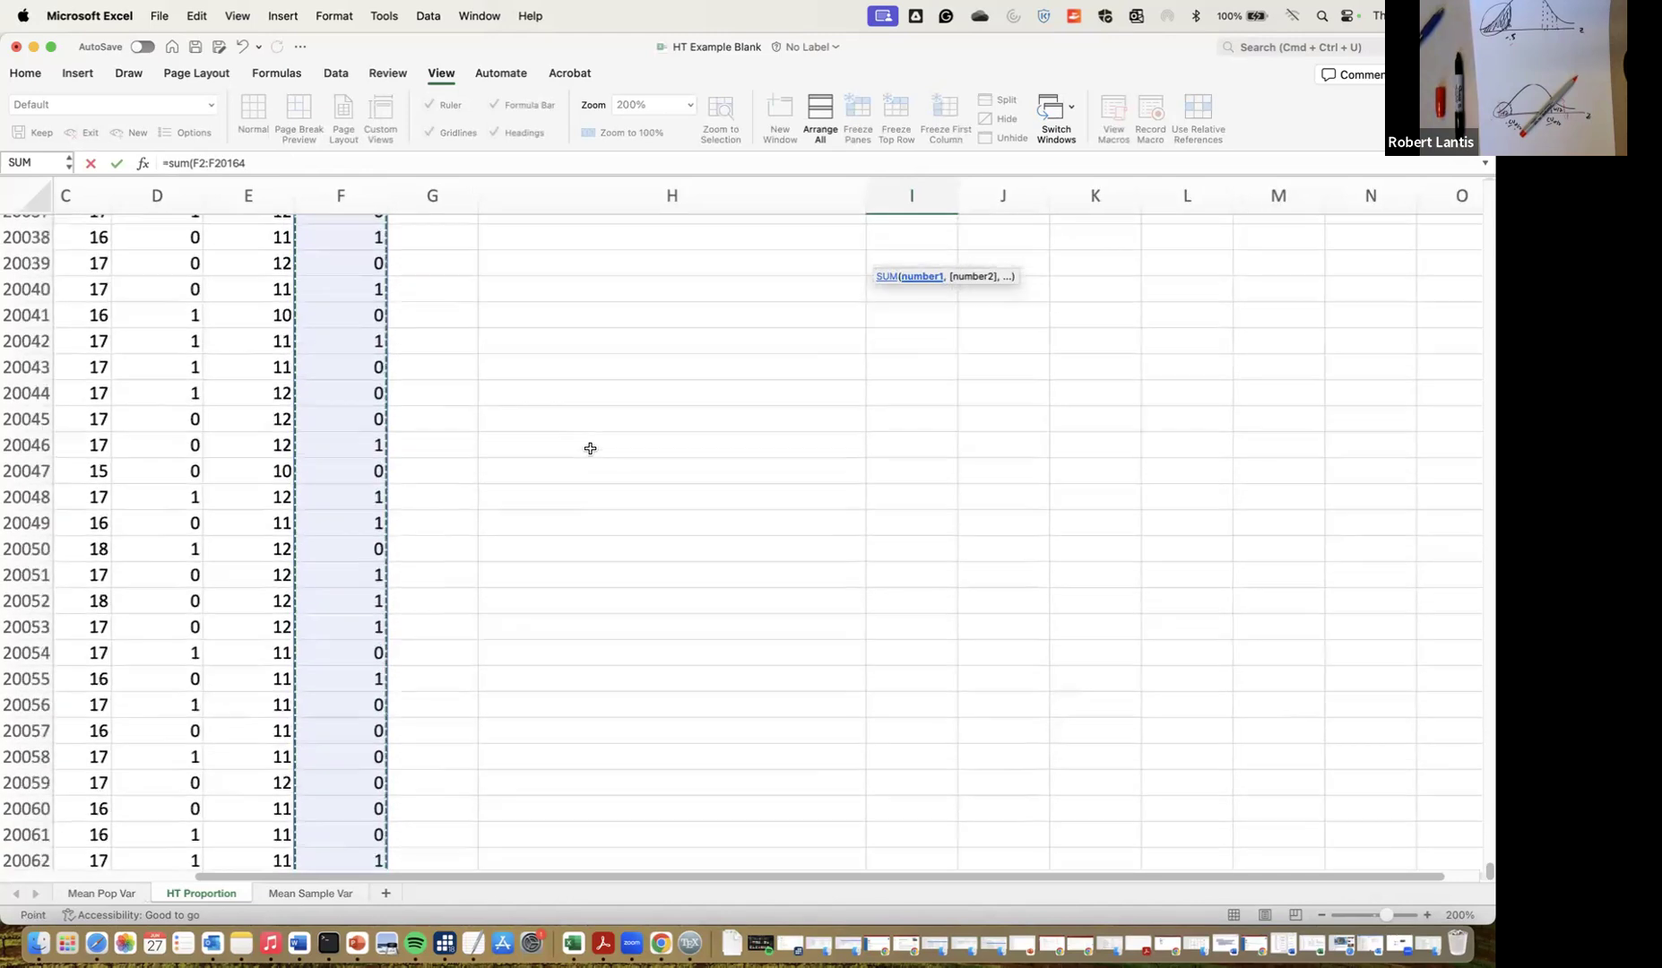
{"action": "scroll", "coordinate": [349, 394], "scroll_direction": "up", "scroll_amount": 20}
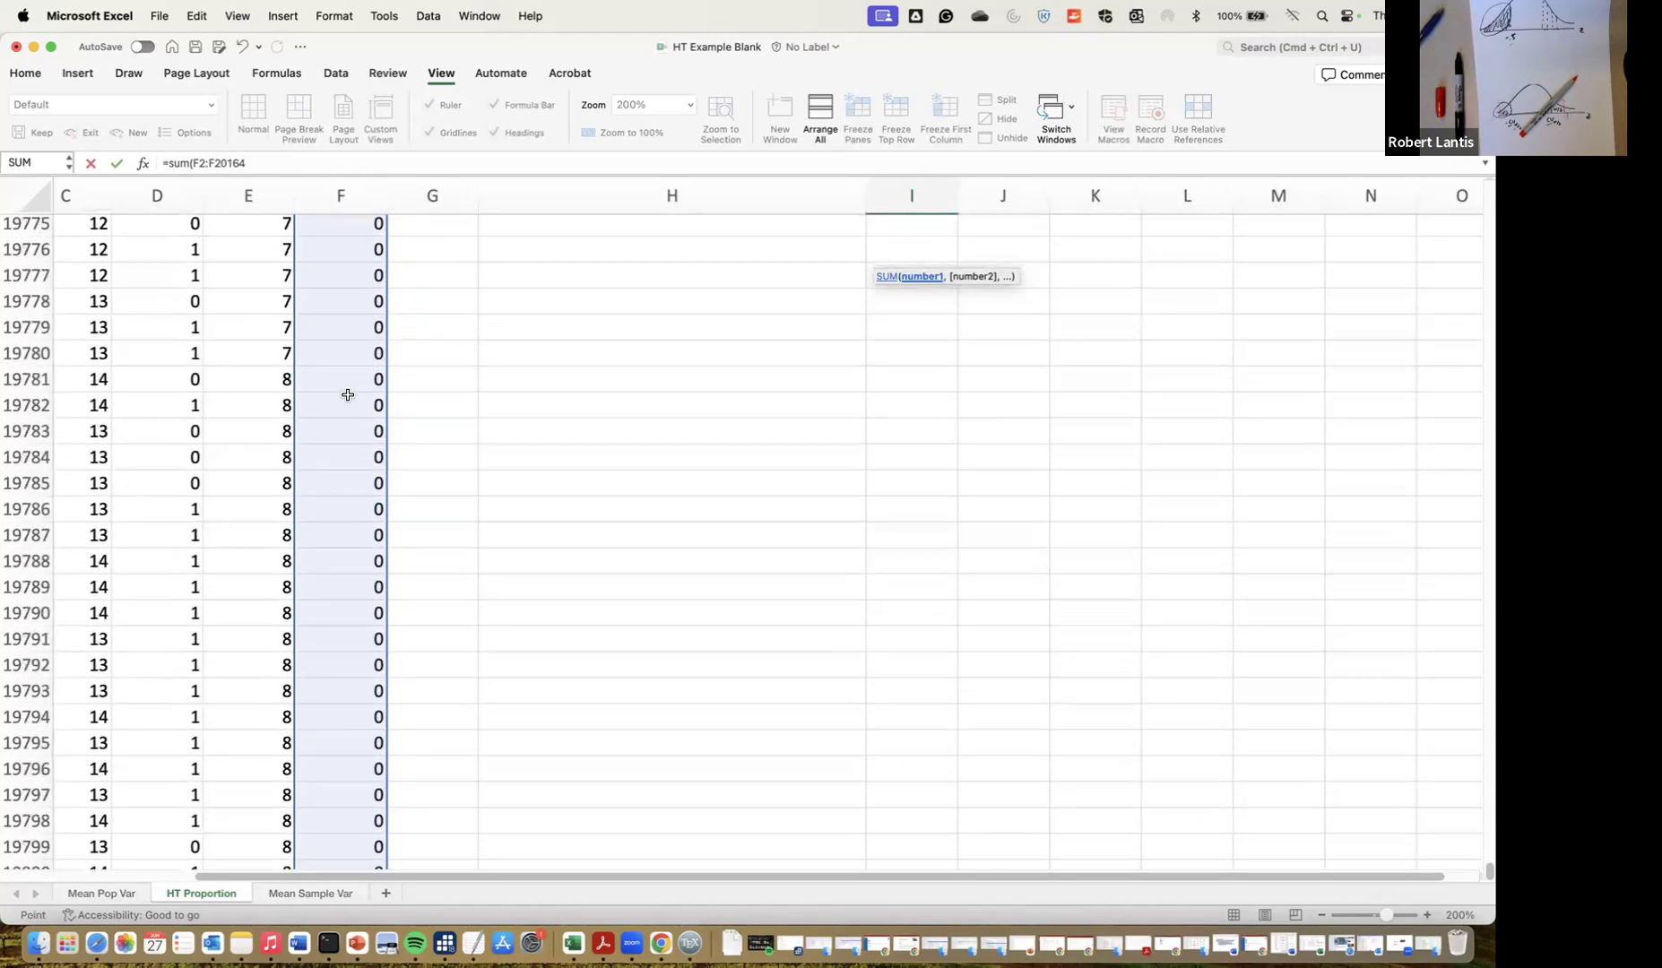
{"action": "scroll", "coordinate": [348, 396], "scroll_direction": "up", "scroll_amount": 20}
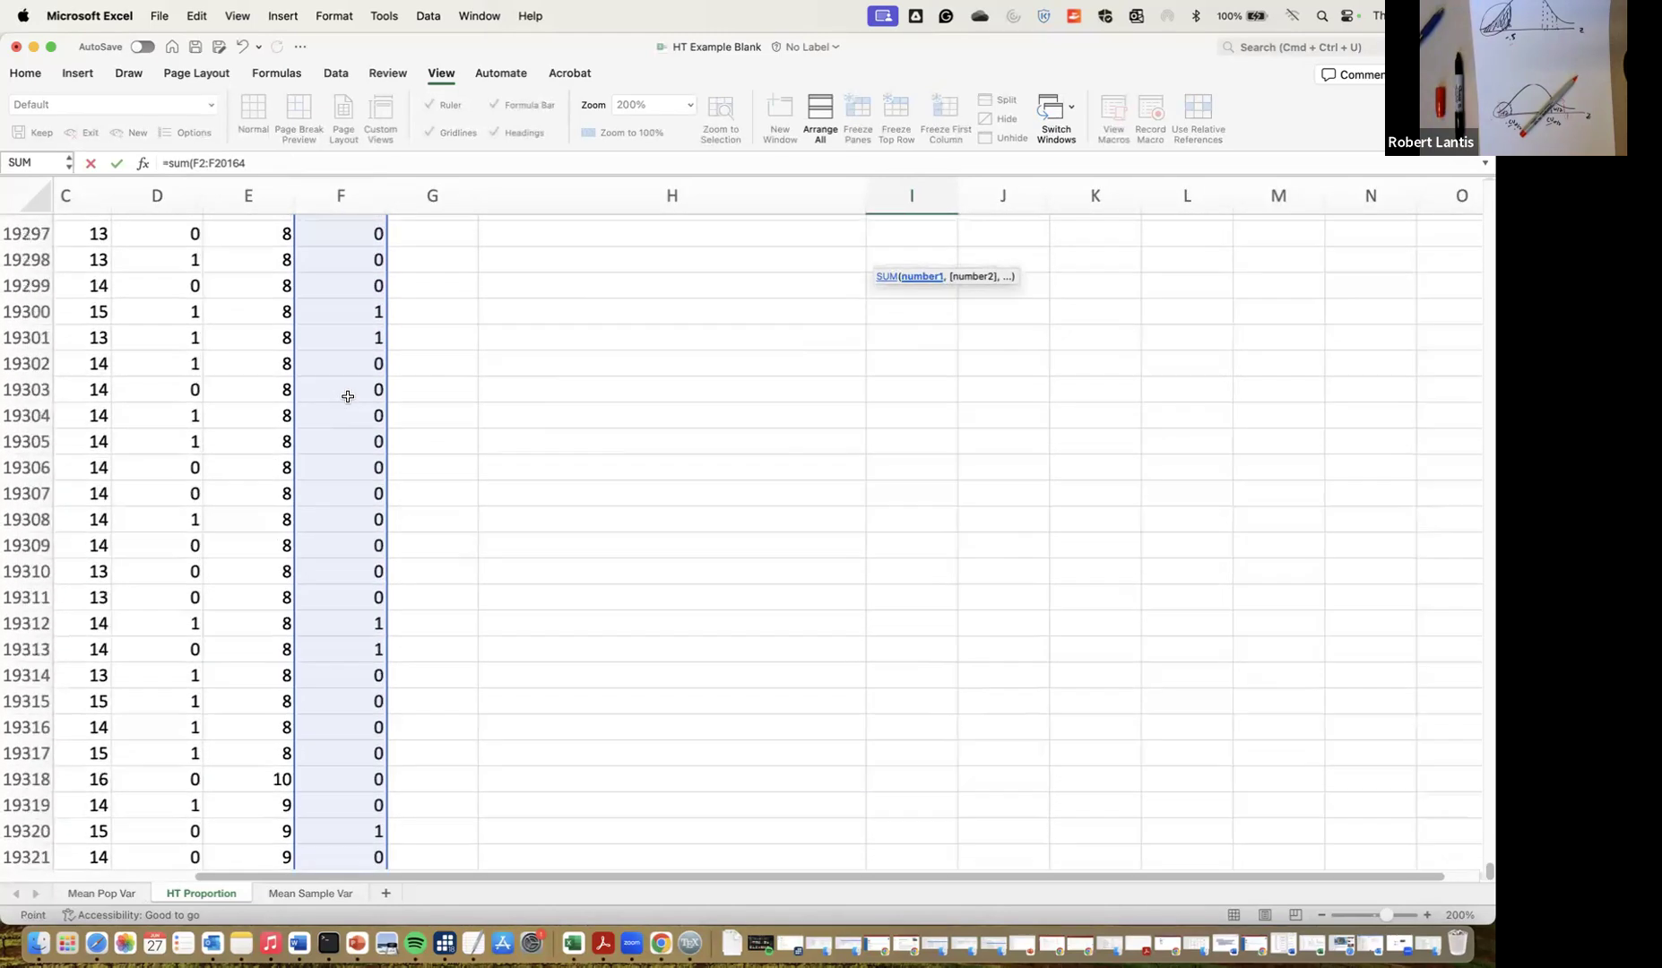
{"action": "left_click_drag", "start_coordinate": [1488, 875], "coordinate": [1429, 170]}
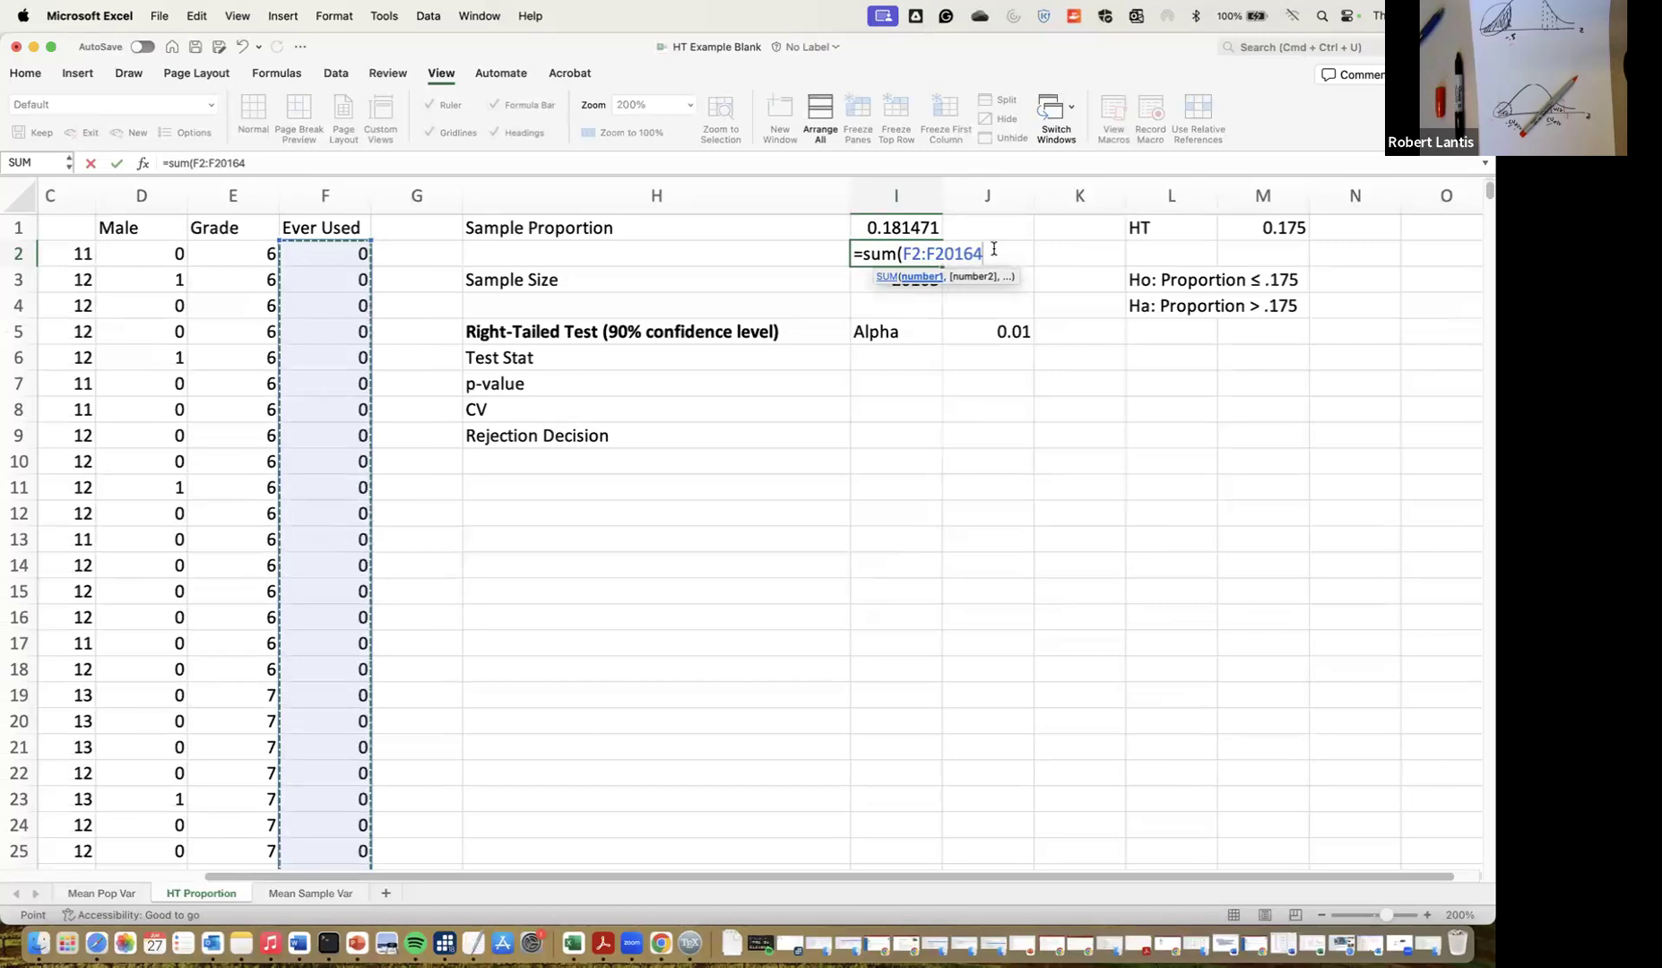
{"action": "key", "text": "Escape"}
{"action": "key", "text": "Down"}
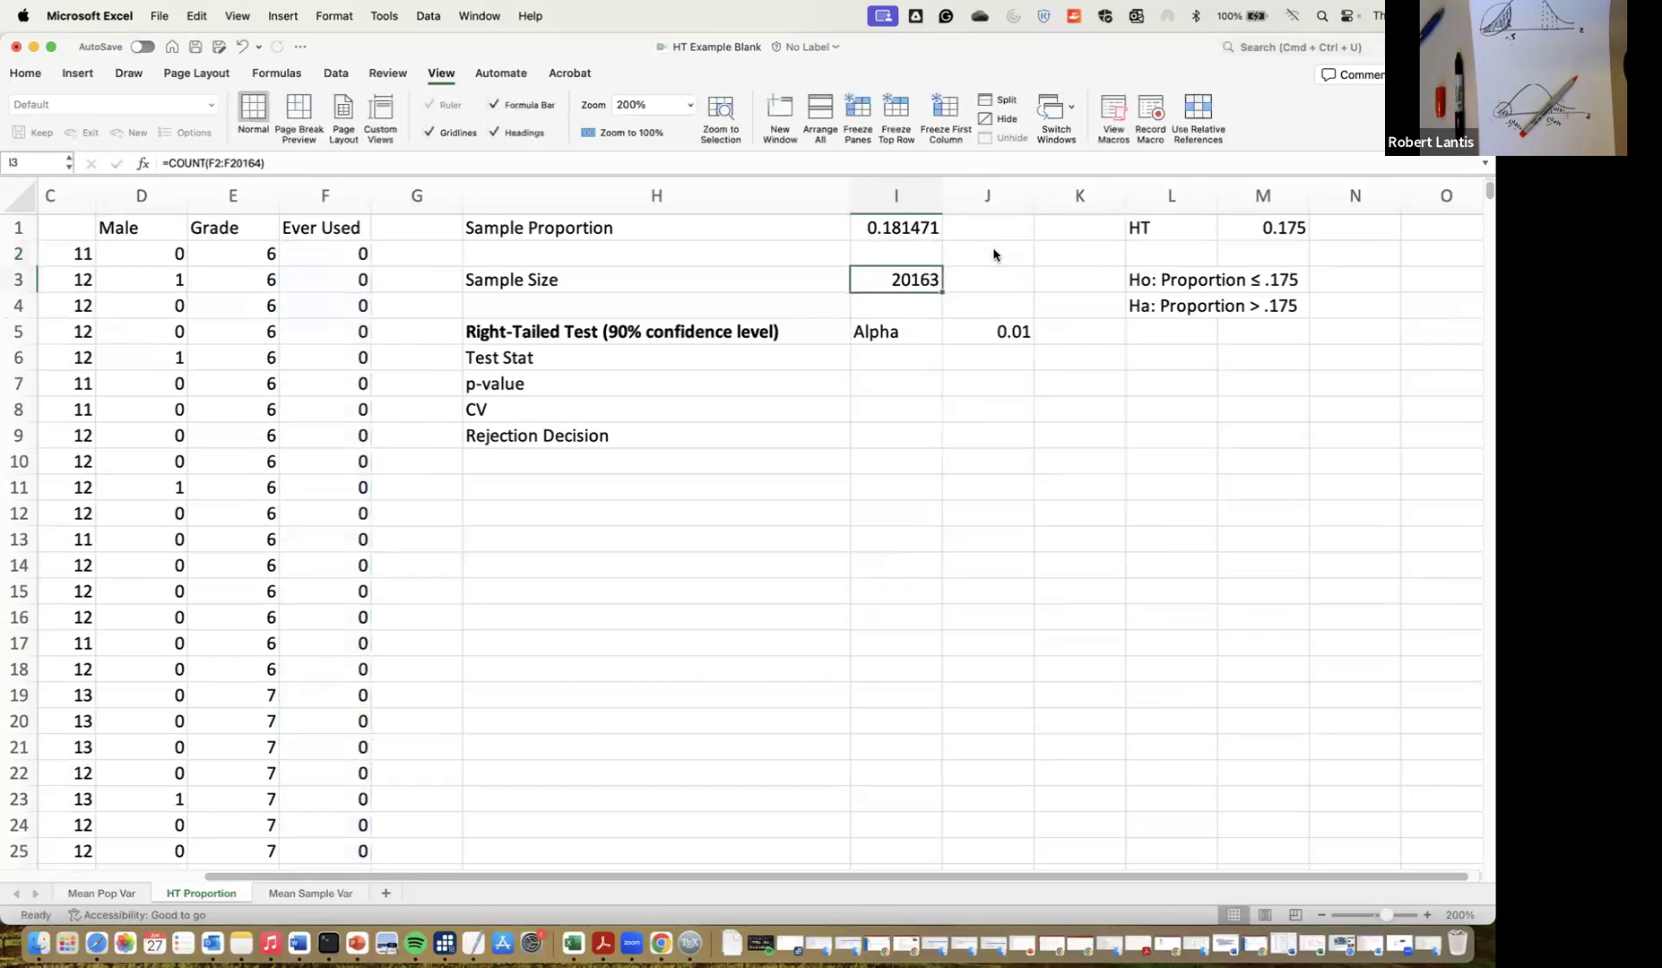
{"action": "key", "text": "Up"}
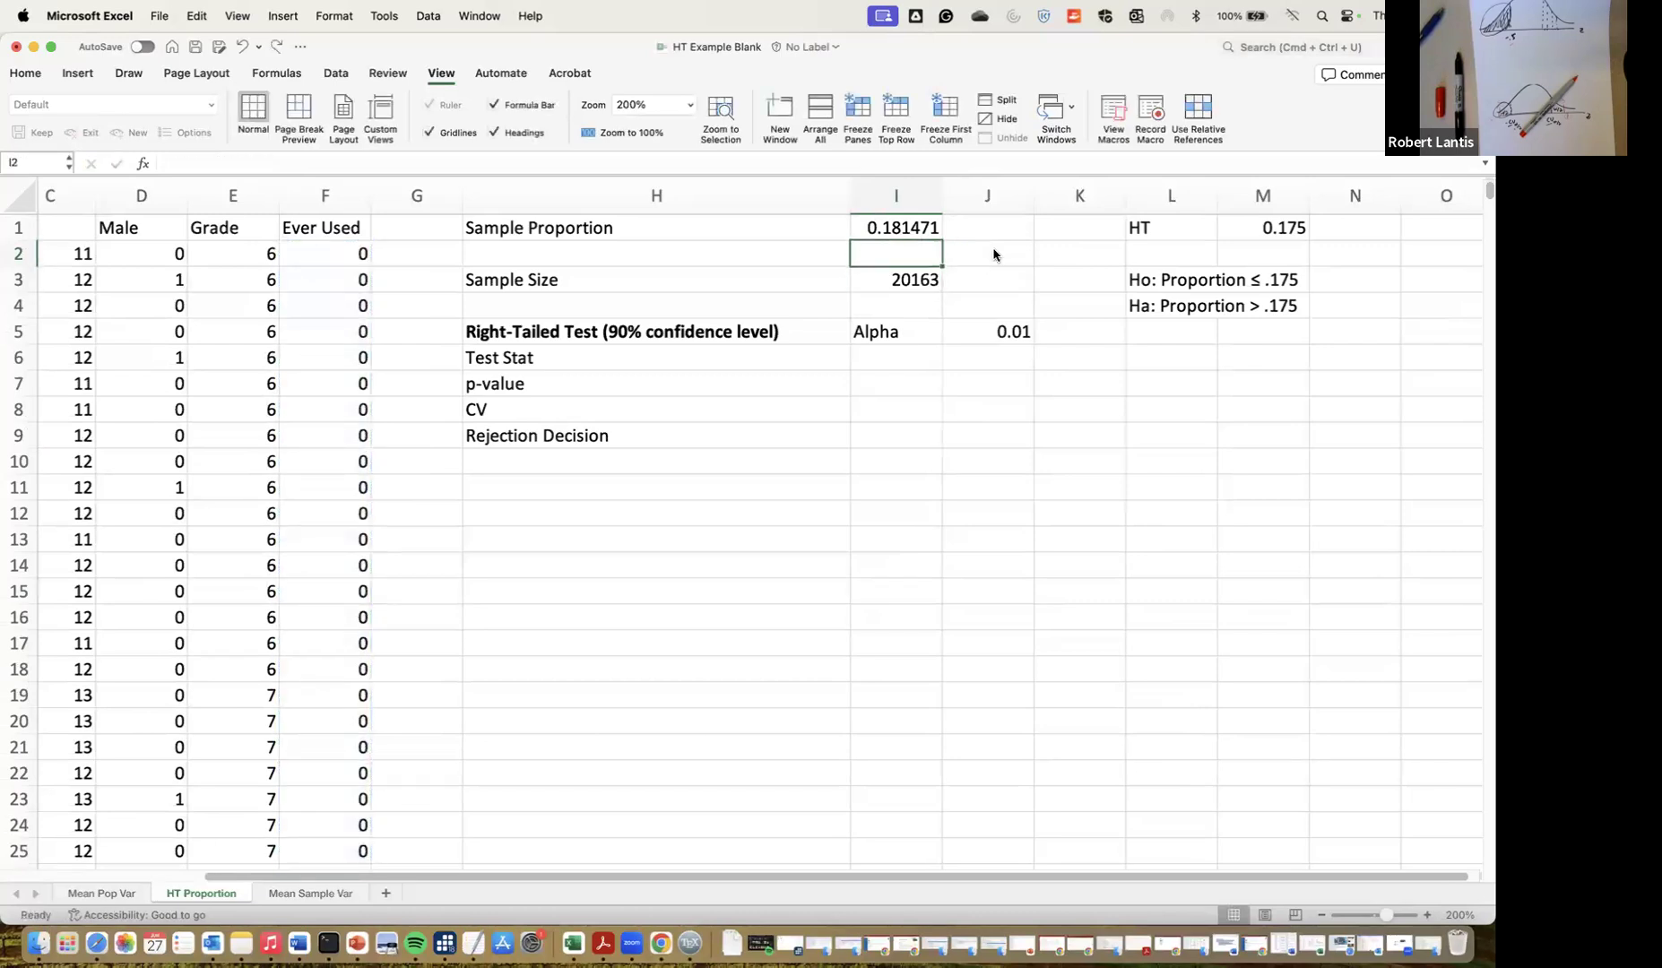
Sum the Ever Used column in I2, from F2 down to the last record
{"action": "double_click", "coordinate": [931, 251]}
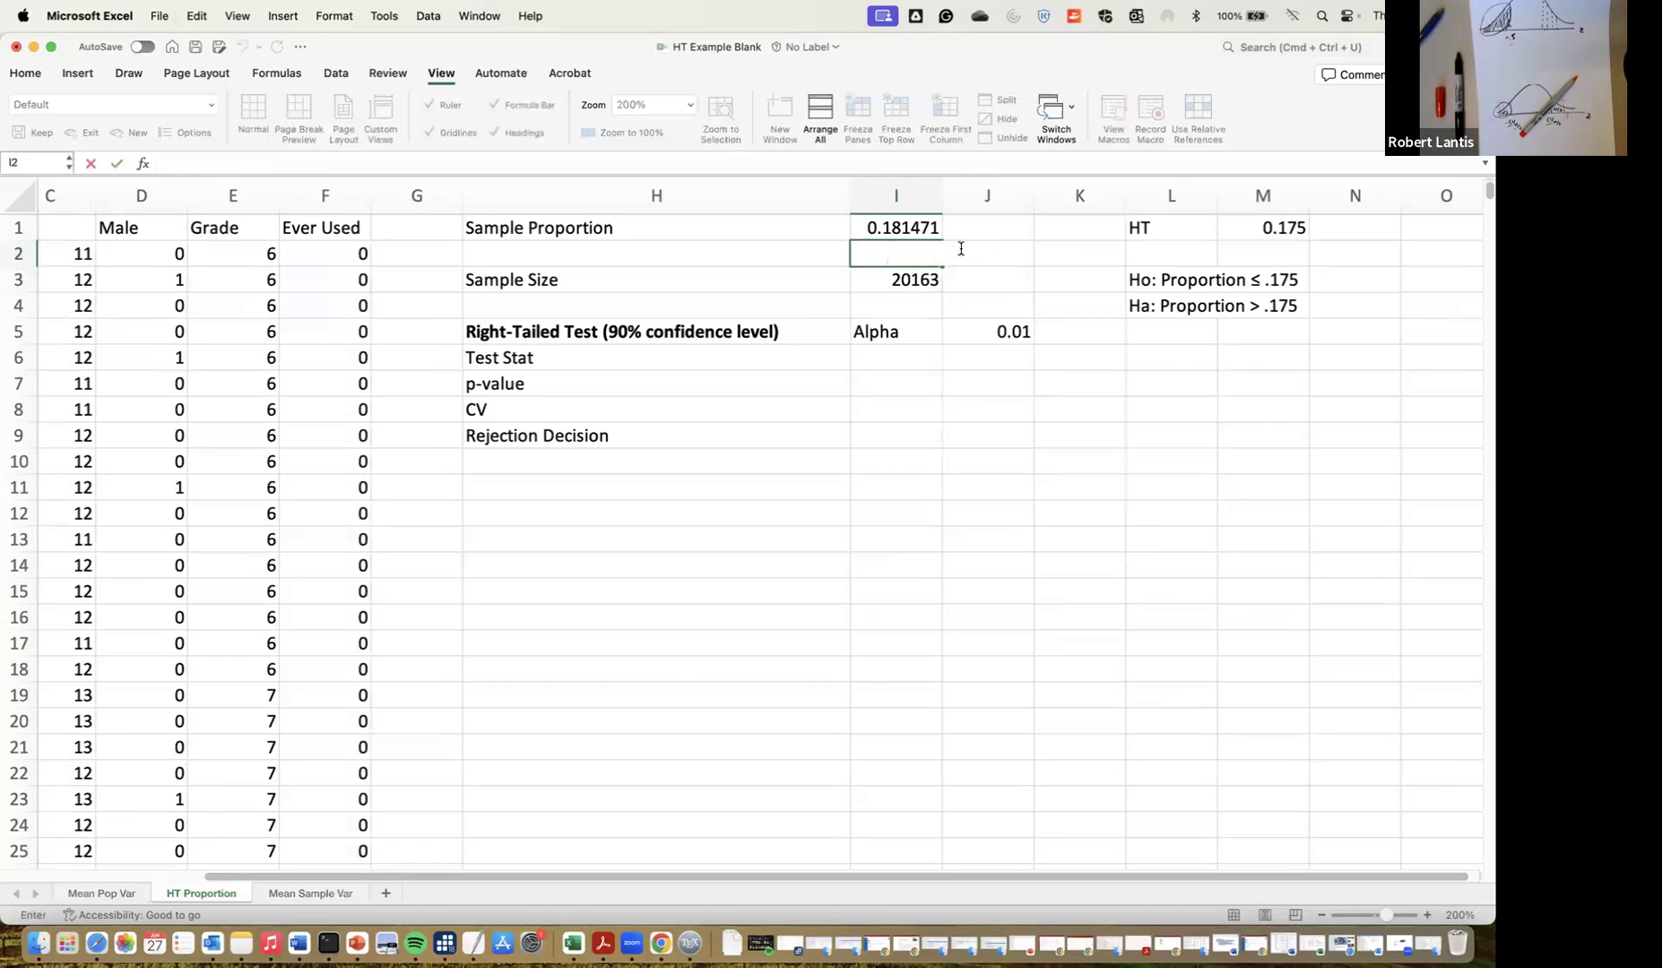
{"action": "key", "text": "Return"}
{"action": "key", "text": "Up"}
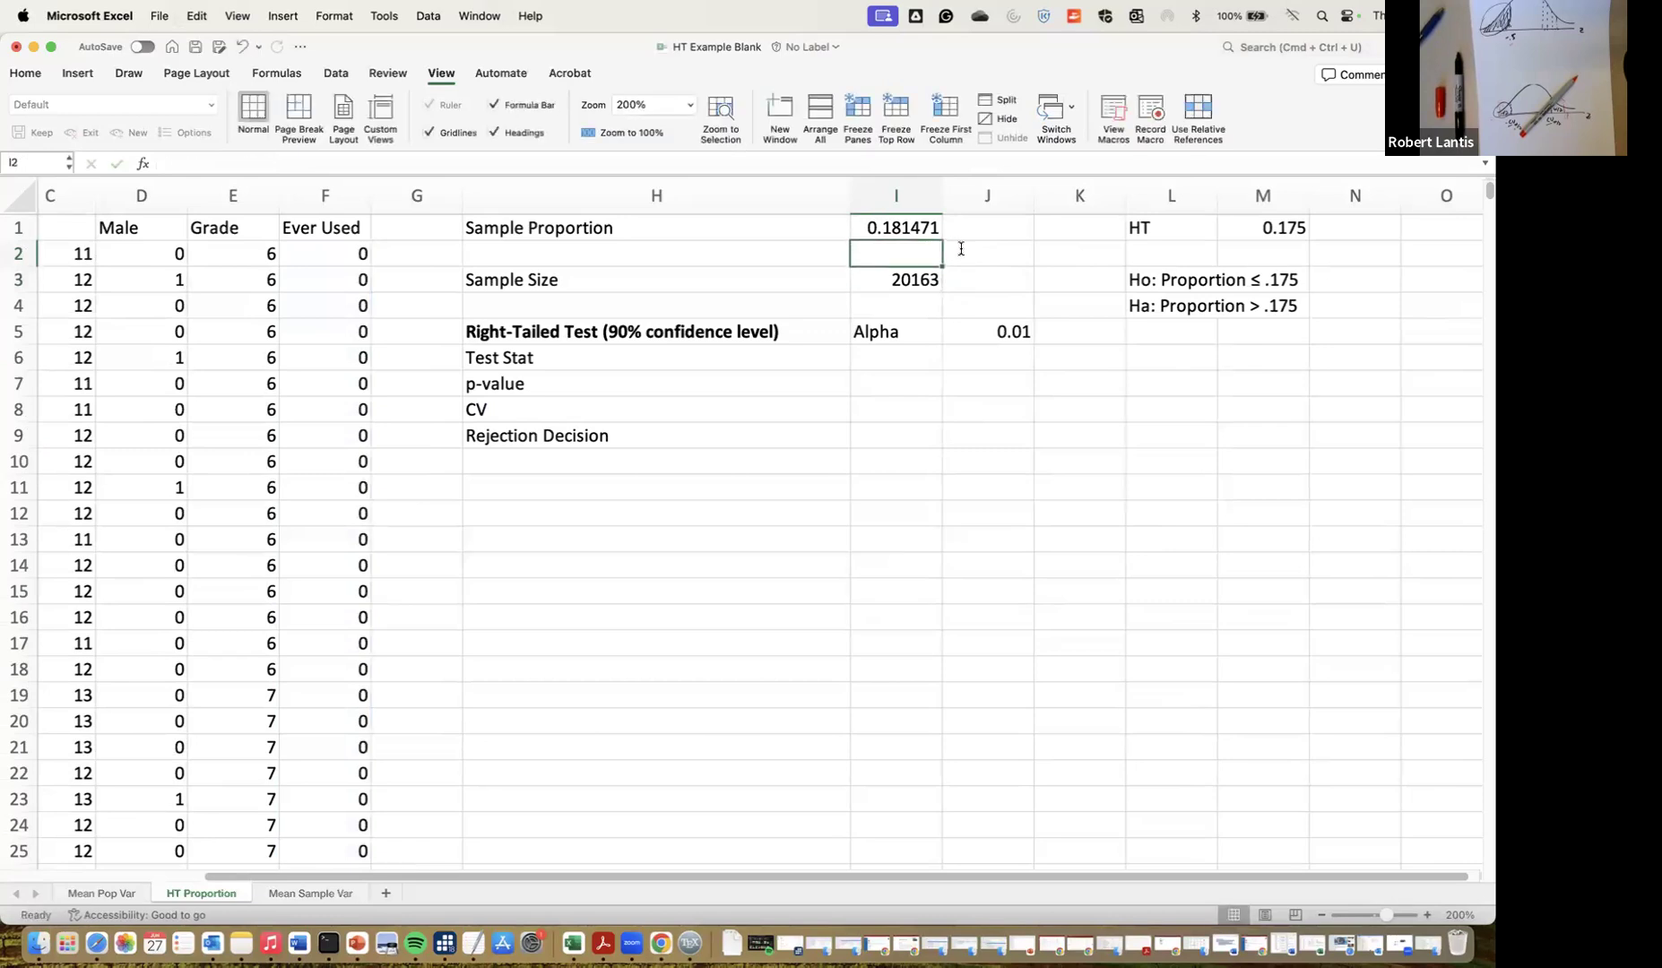
{"action": "type", "text": "=sum("}
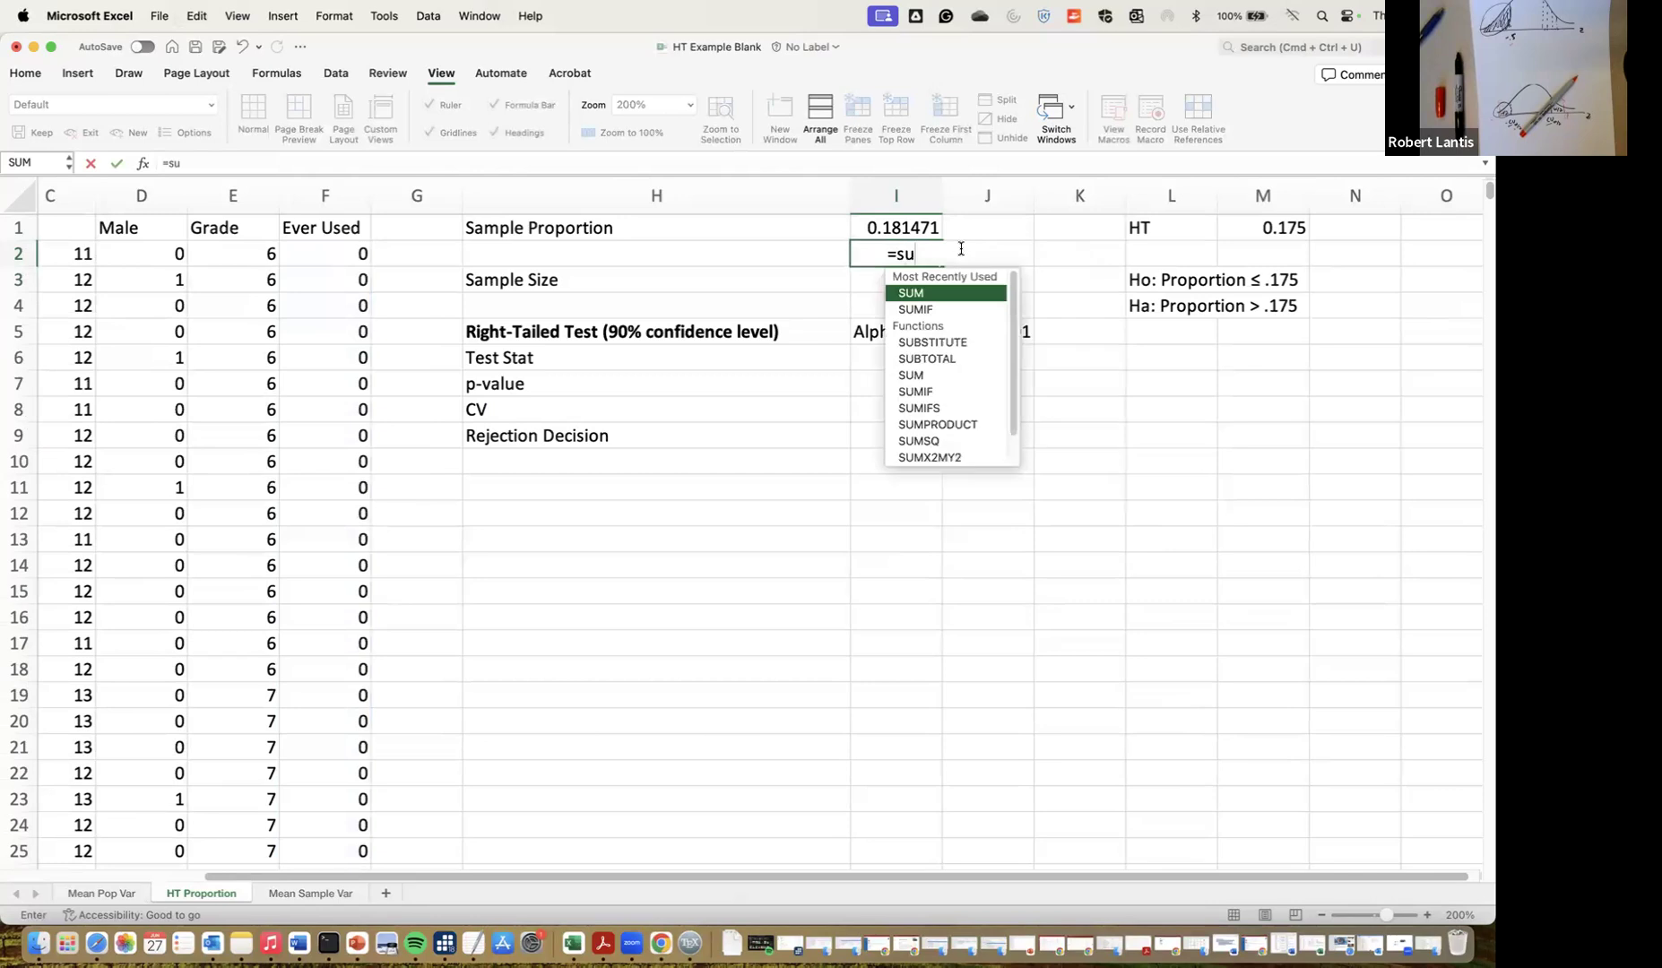
{"action": "key", "text": "Left"}
{"action": "key", "text": "Left"}
{"action": "key", "text": "Left"}
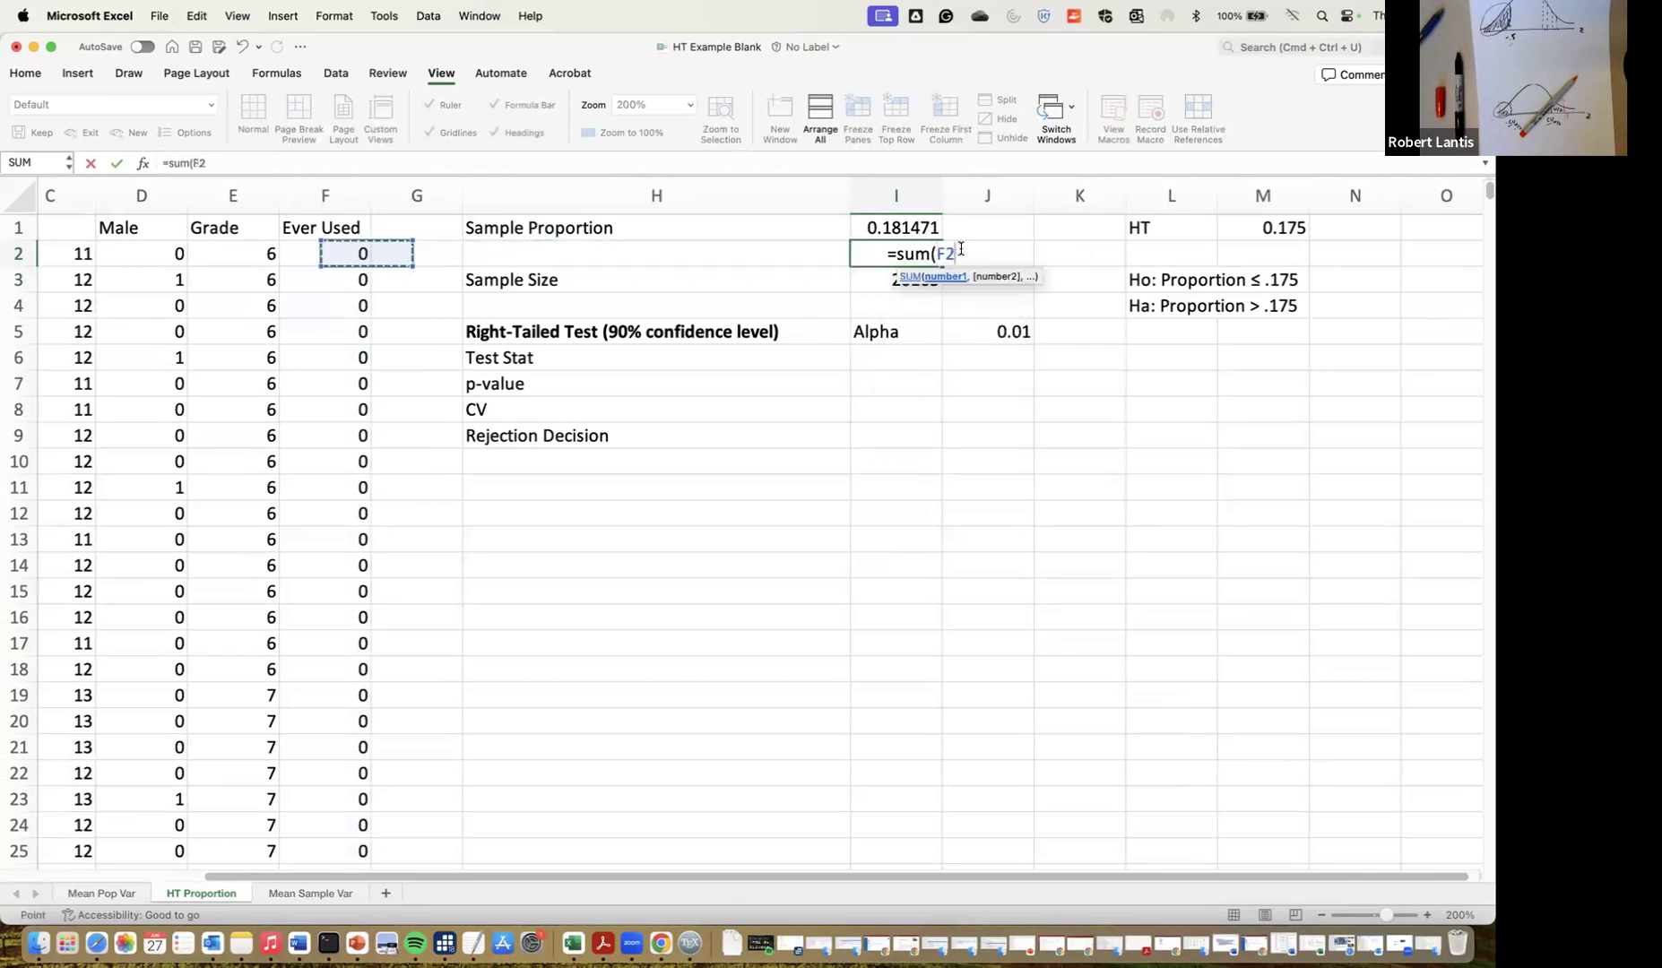
{"action": "key", "text": "ctrl+shift+Down"}
{"action": "key", "text": "Return"}
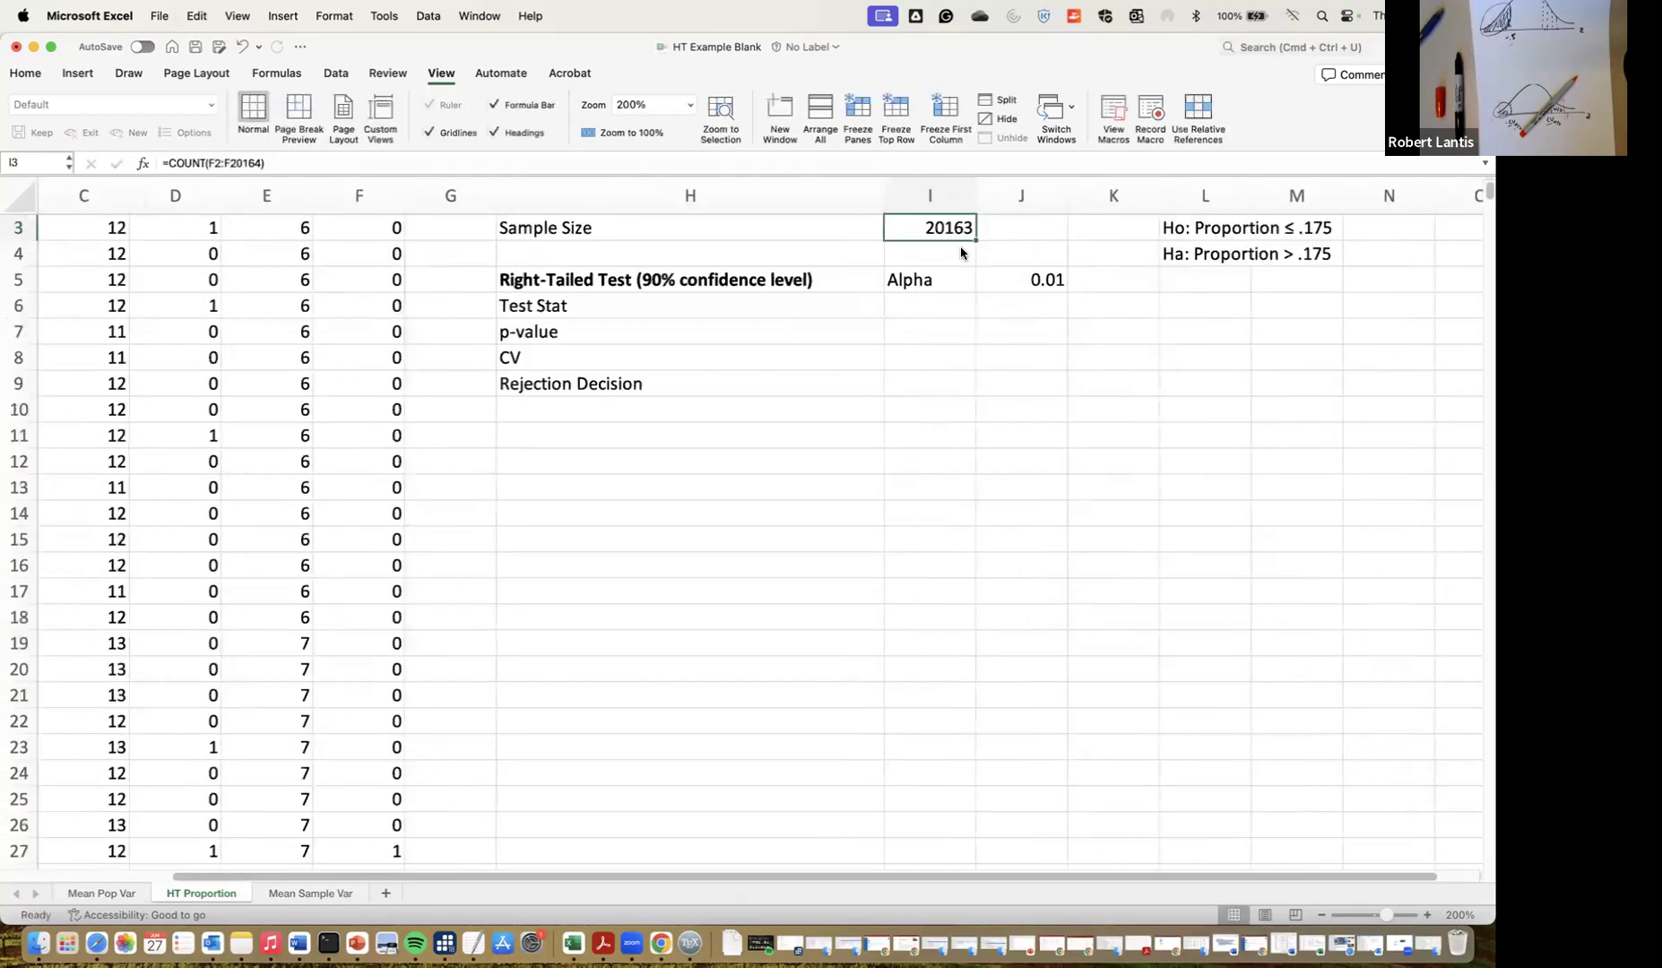
Compute the proportion by hand in J2 by dividing the Ever Used sum by the sample size, =I2/I3
{"action": "left_click", "coordinate": [995, 256]}
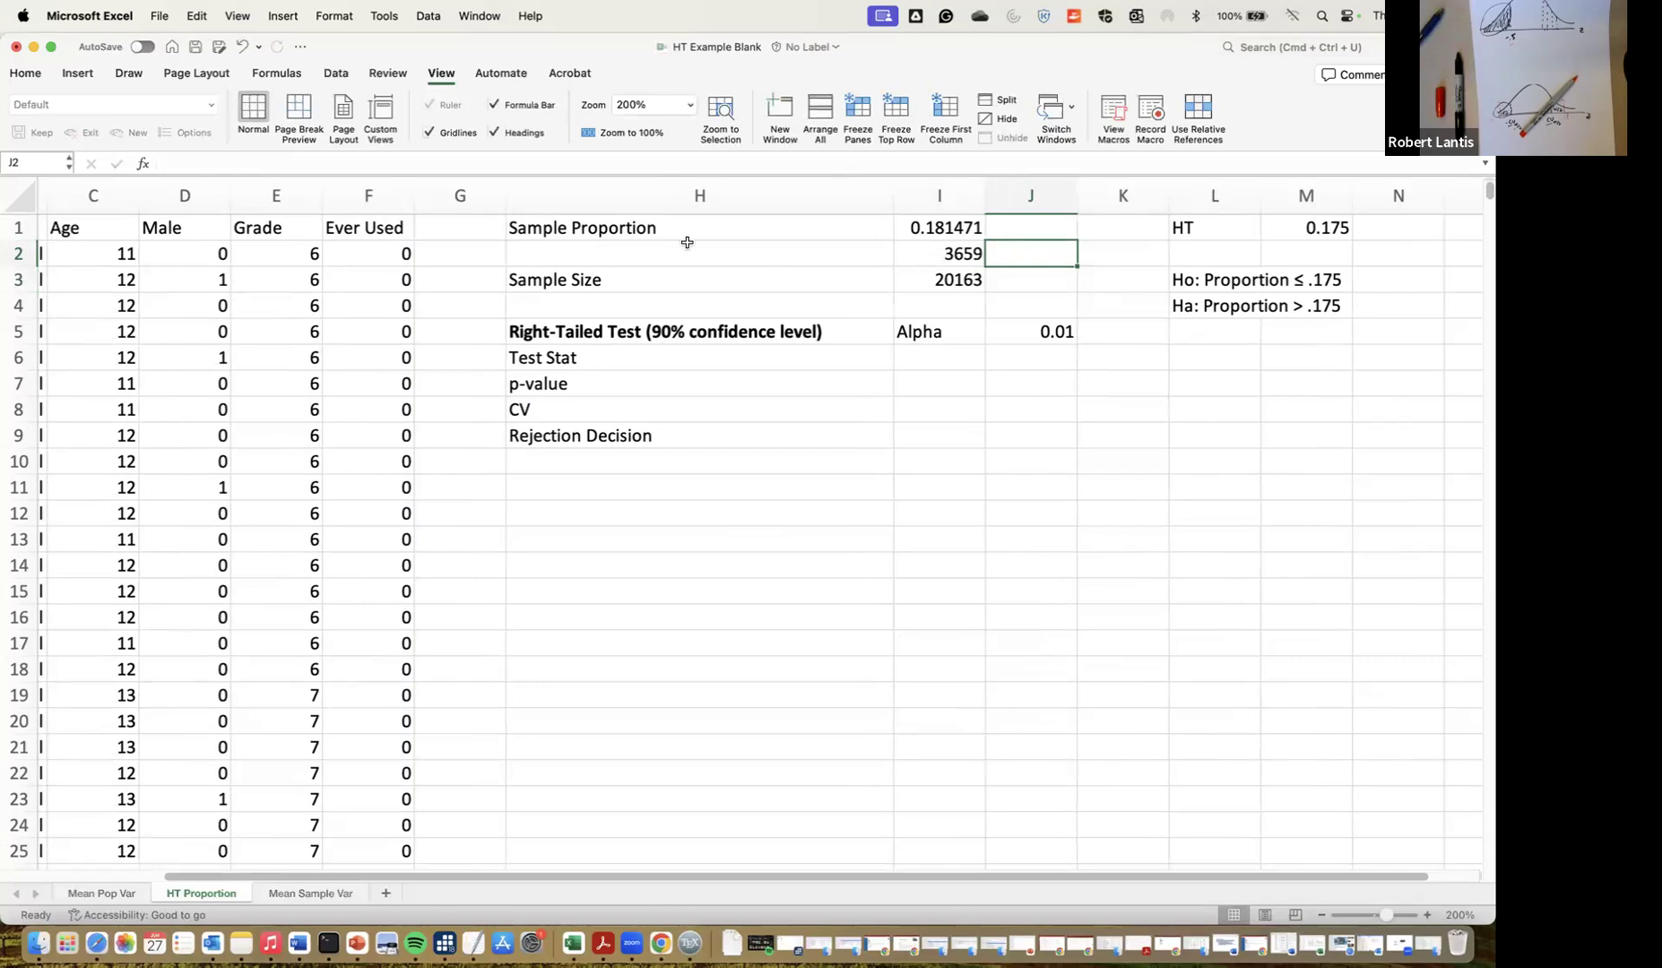
{"action": "type", "text": "="}
{"action": "key", "text": "Left"}
{"action": "type", "text": "/"}
{"action": "key", "text": "Left"}
{"action": "key", "text": "Down"}
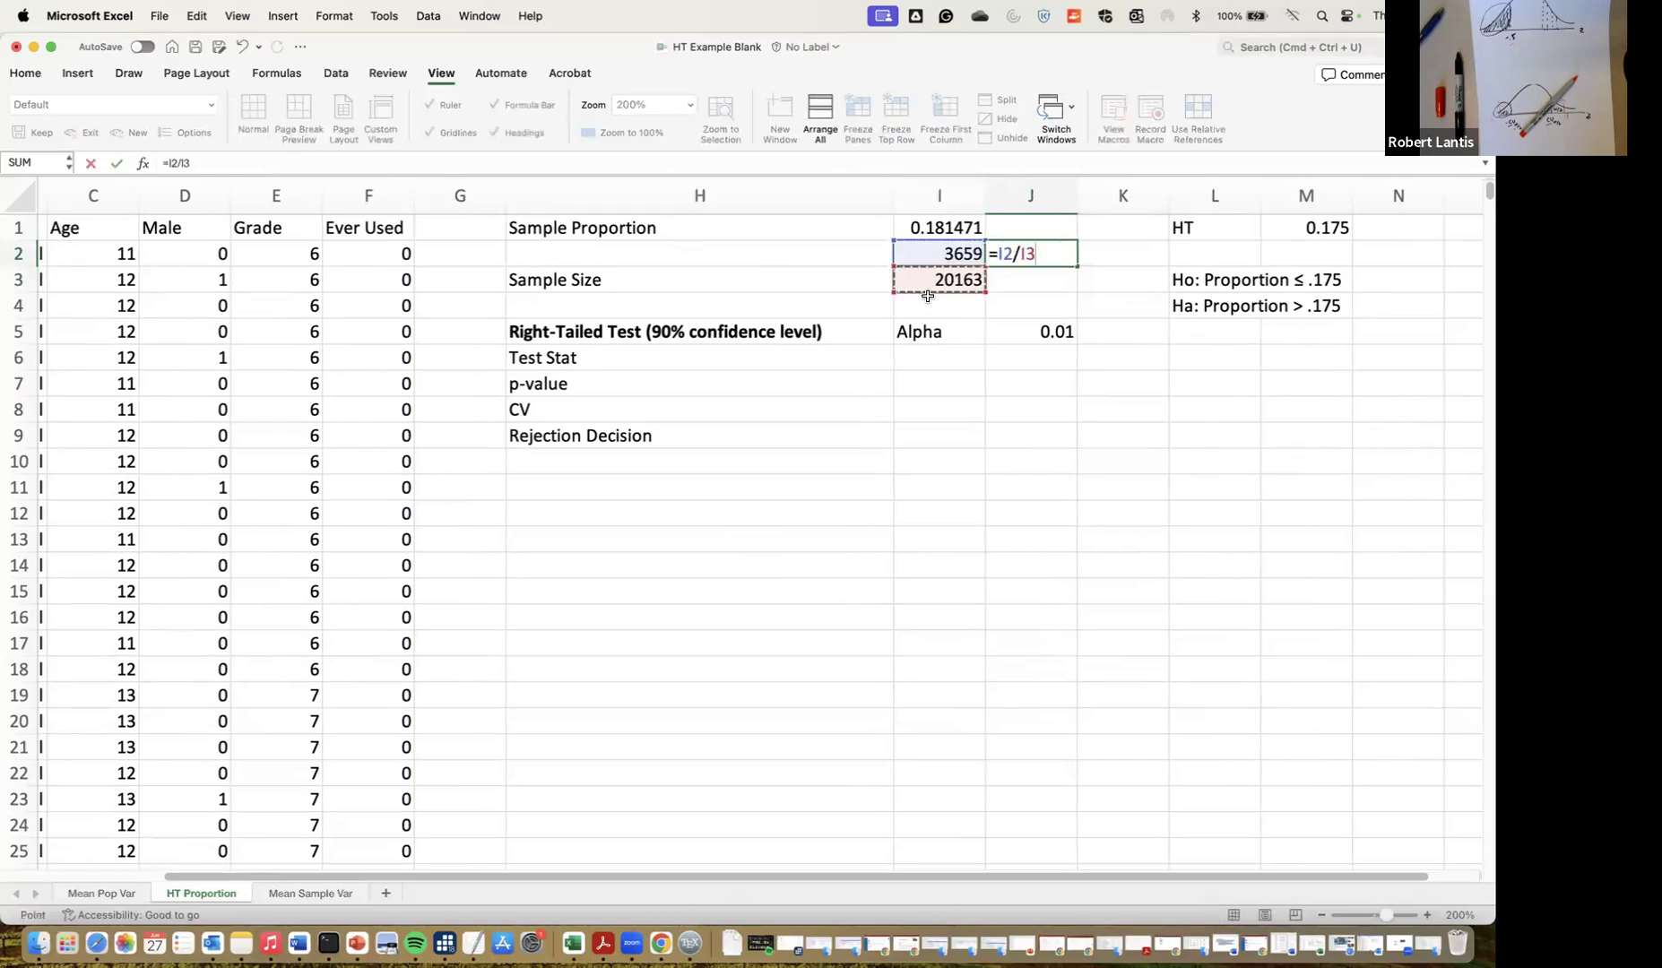
{"action": "key", "text": "Return"}
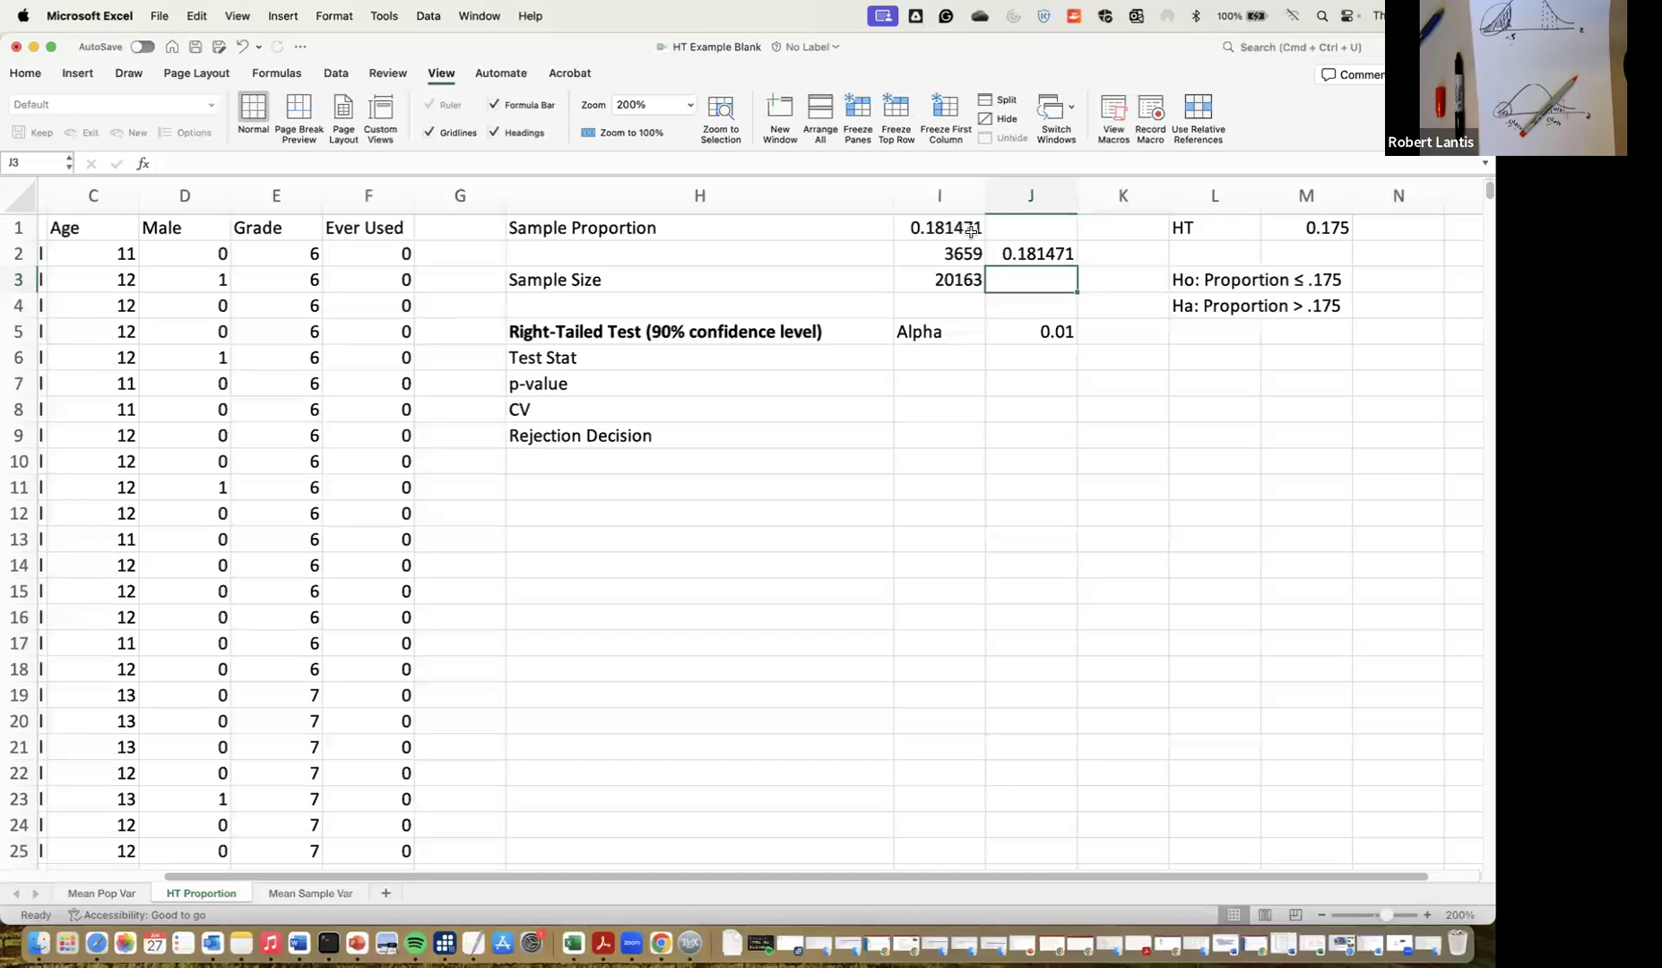
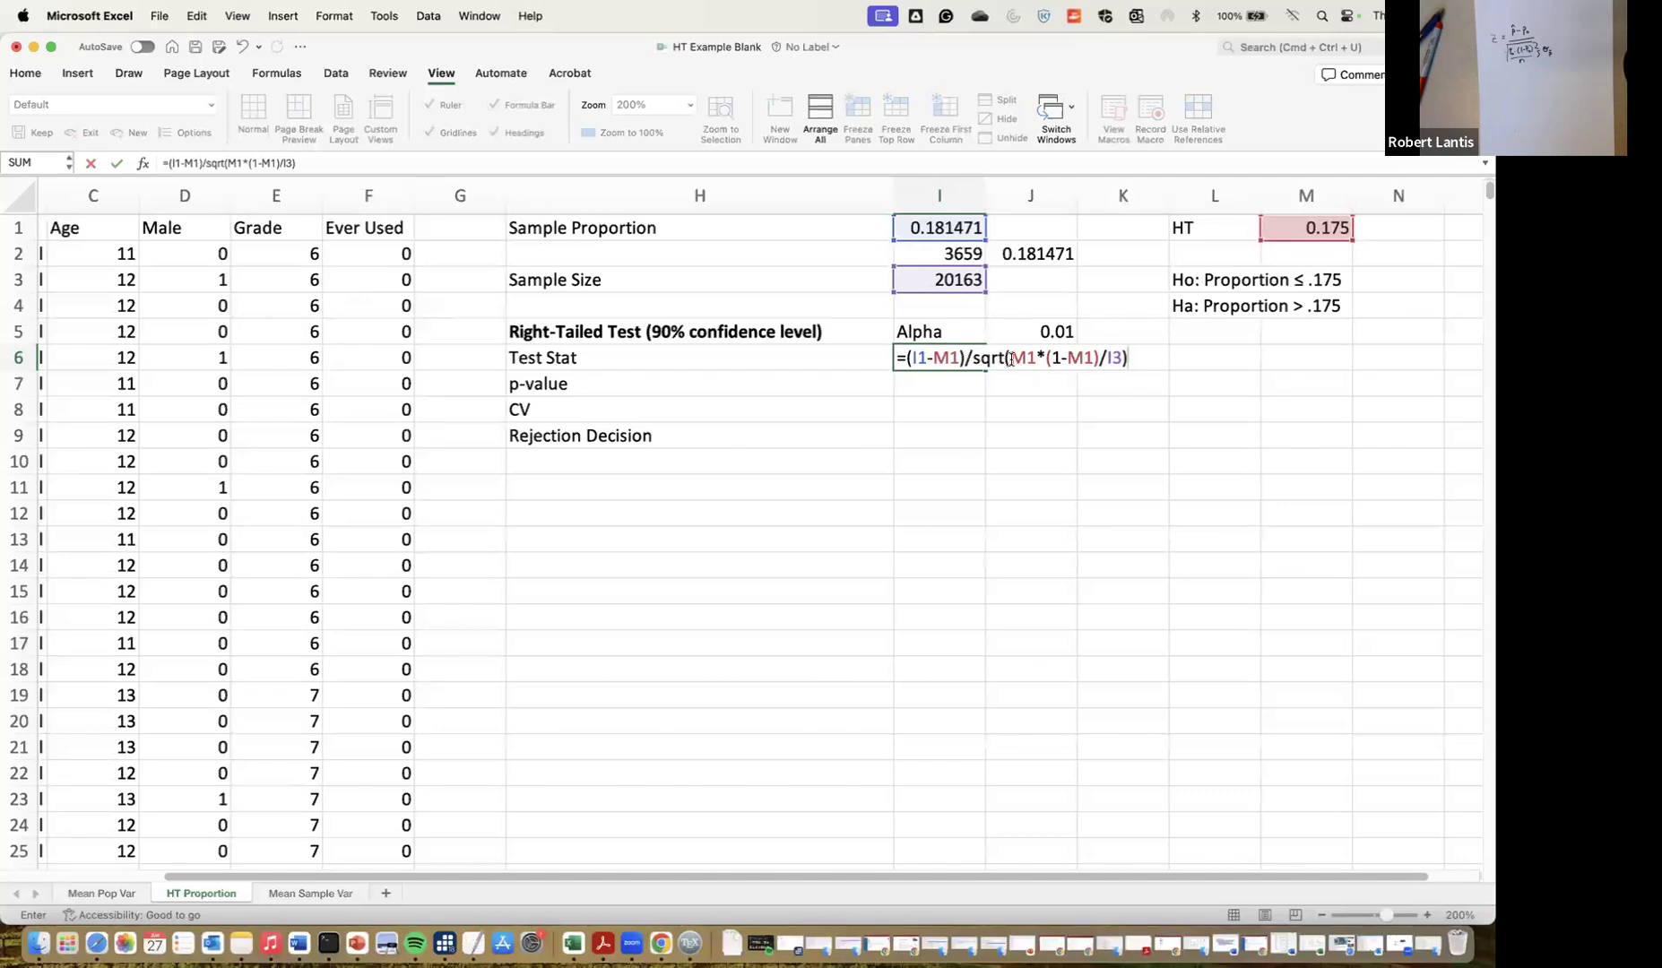
Enter the test statistic formula =(I1-M1)/SQRT(M1*(1-M1)/I3) in I6 and set alpha in J5 to 0.1
{"action": "key", "text": "Return"}
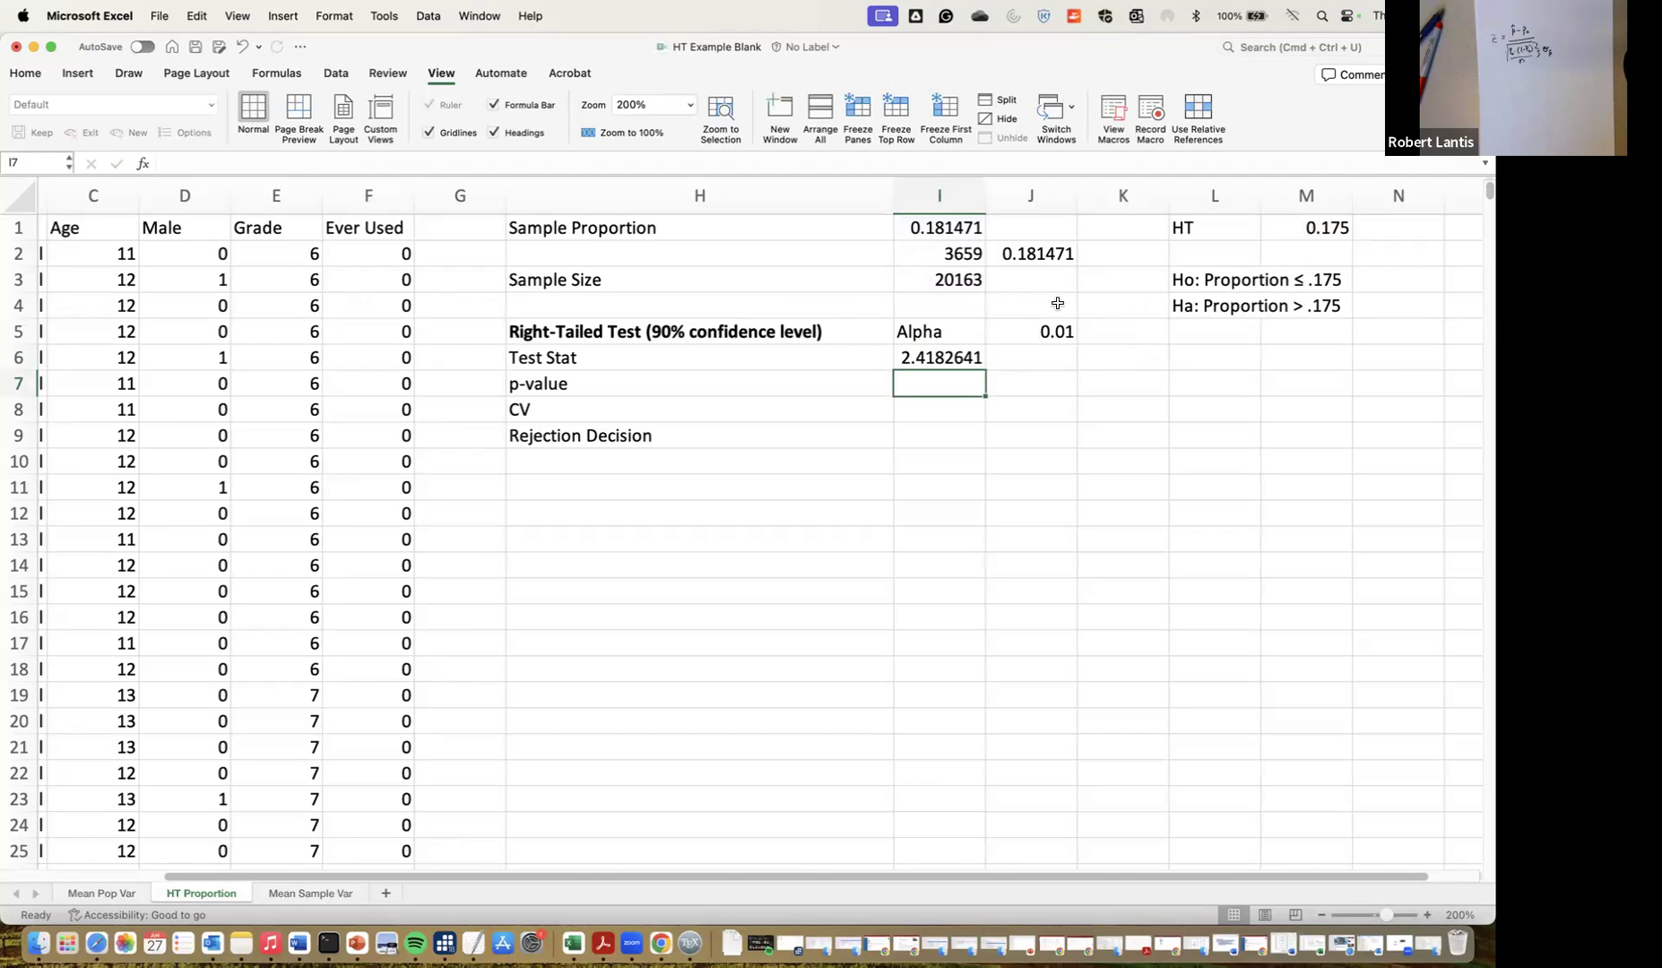
{"action": "left_click", "coordinate": [1027, 330]}
{"action": "type", "text": ".1"}
{"action": "left_click", "coordinate": [1174, 390]}
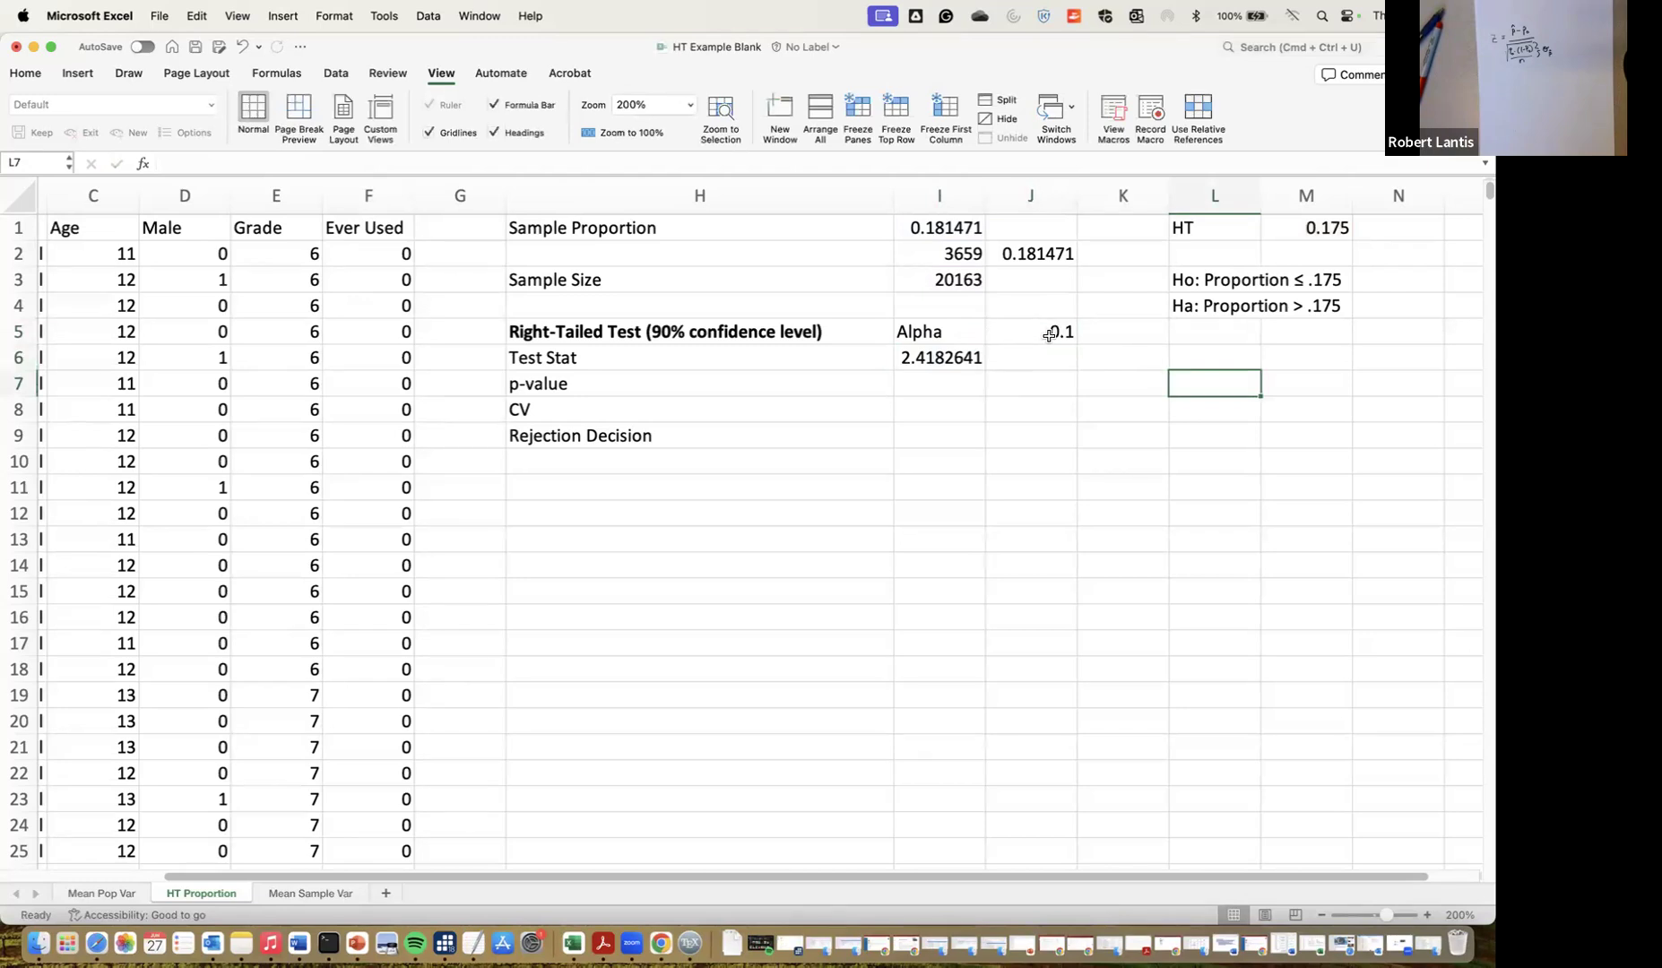
Calculate the right-tailed p-value in I7 with =1-NORM.S.DIST(I6,1)
{"action": "left_click", "coordinate": [937, 383]}
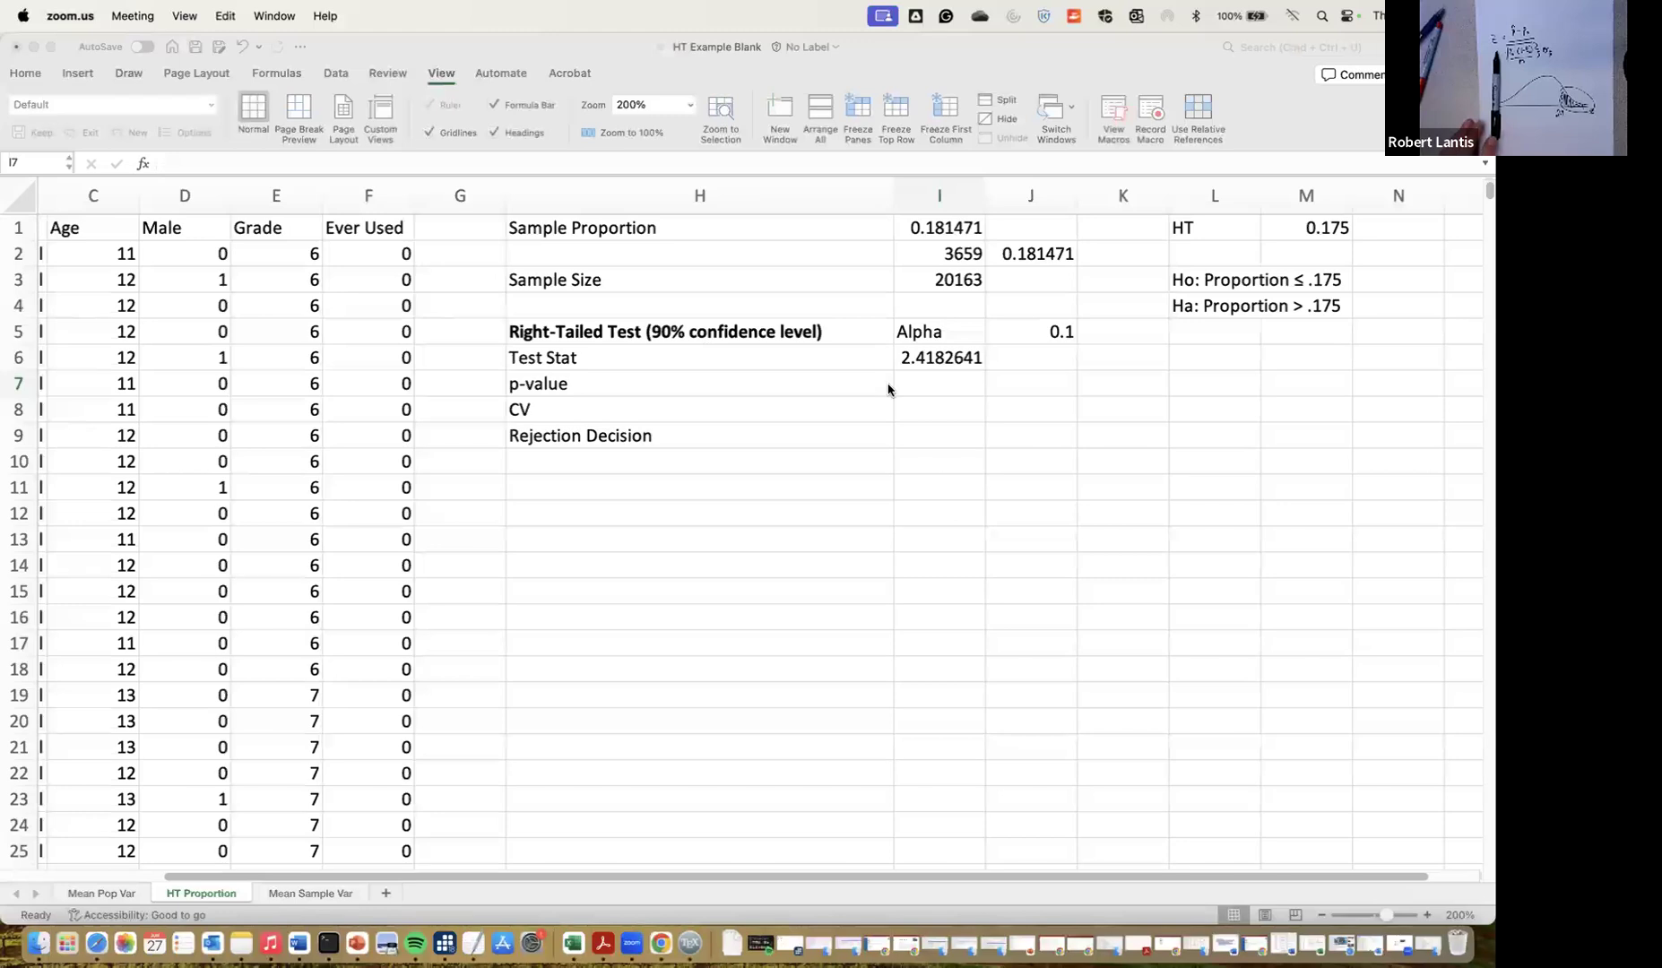
{"action": "left_click", "coordinate": [920, 385]}
{"action": "type", "text": "=nor"}
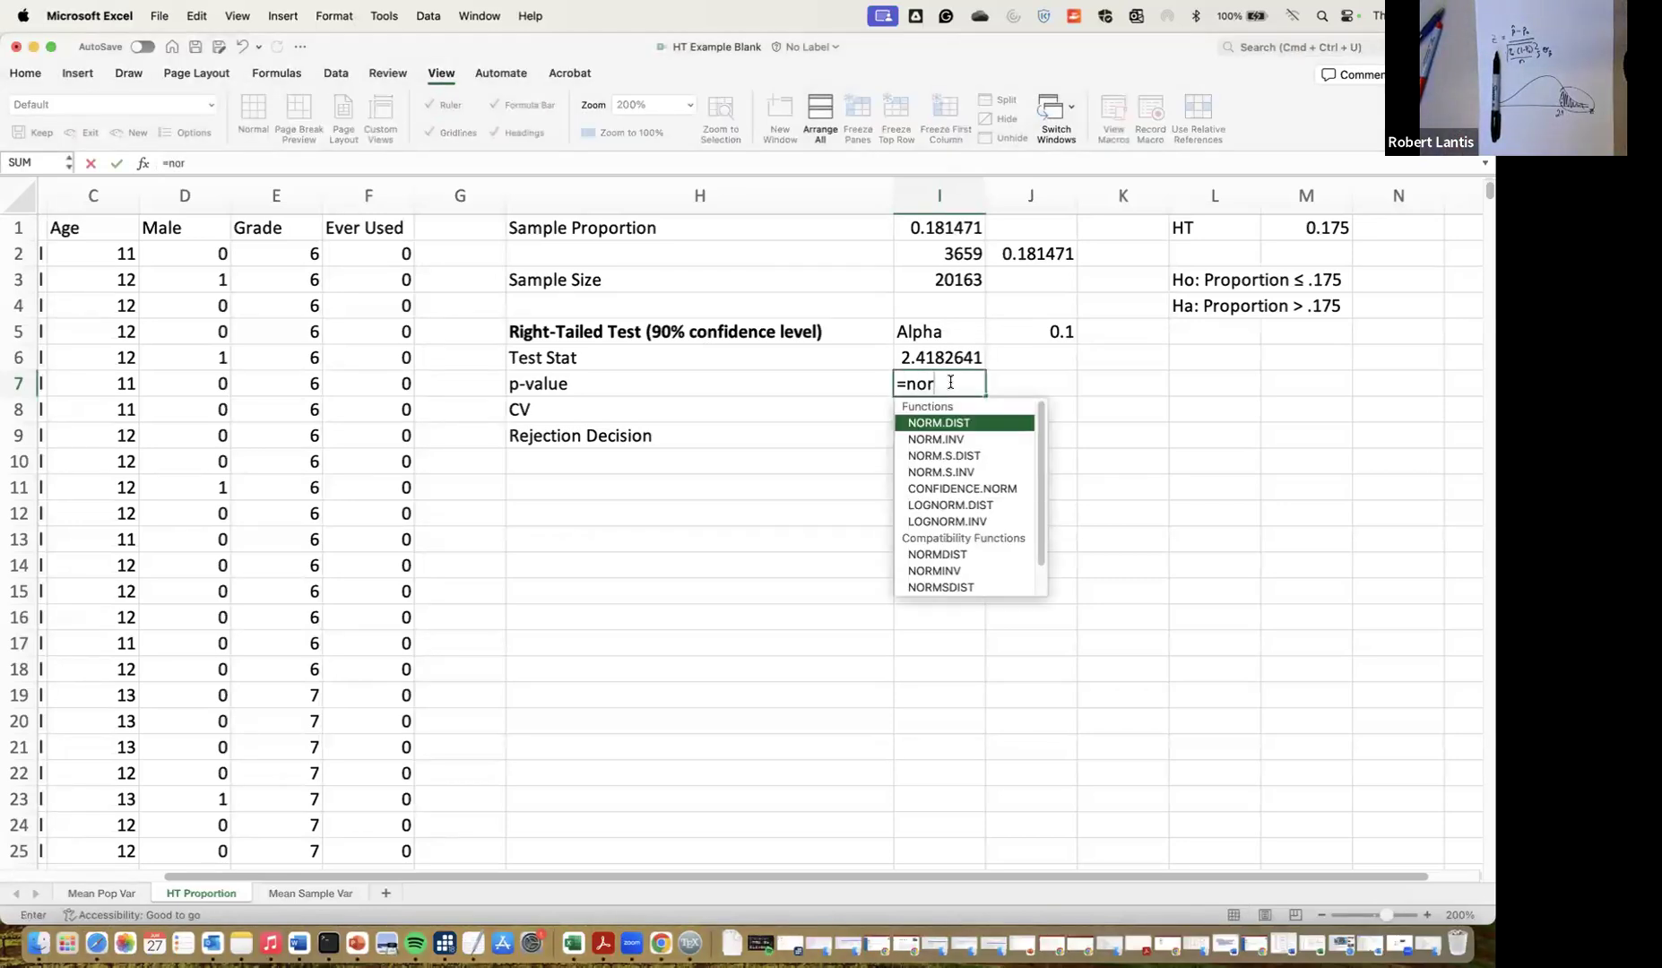
{"action": "type", "text": "m.s.dist"}
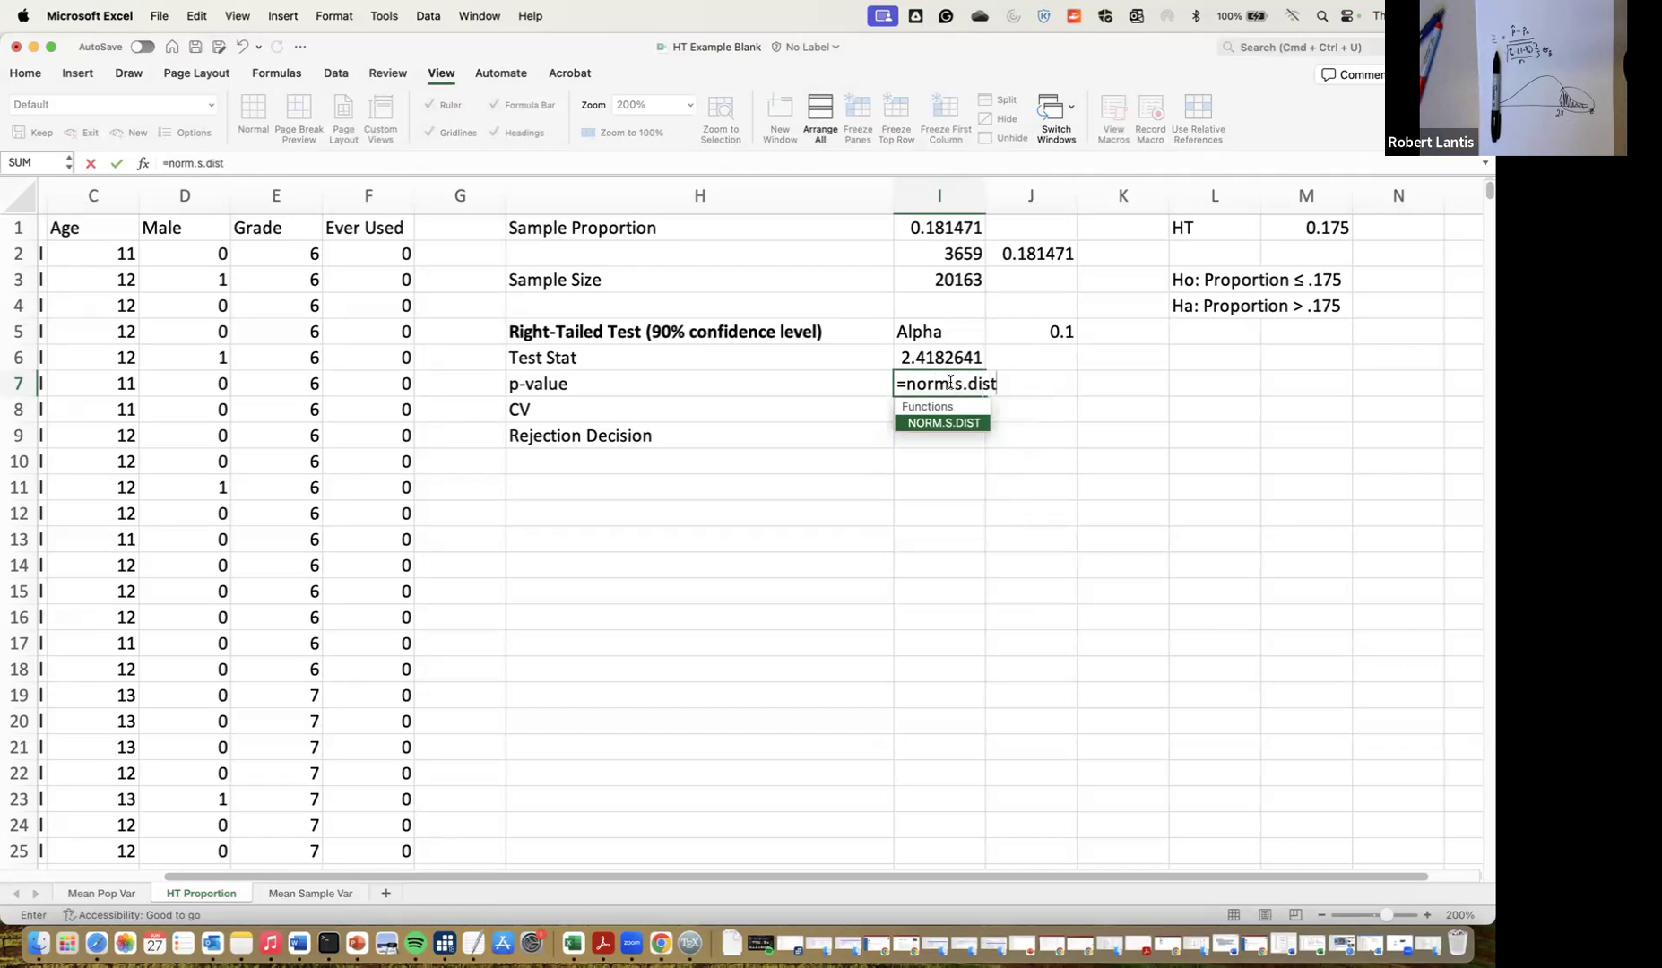
{"action": "type", "text": "("}
{"action": "left_click", "coordinate": [950, 333]}
{"action": "left_click", "coordinate": [973, 358]}
{"action": "type", "text": ",1)"}
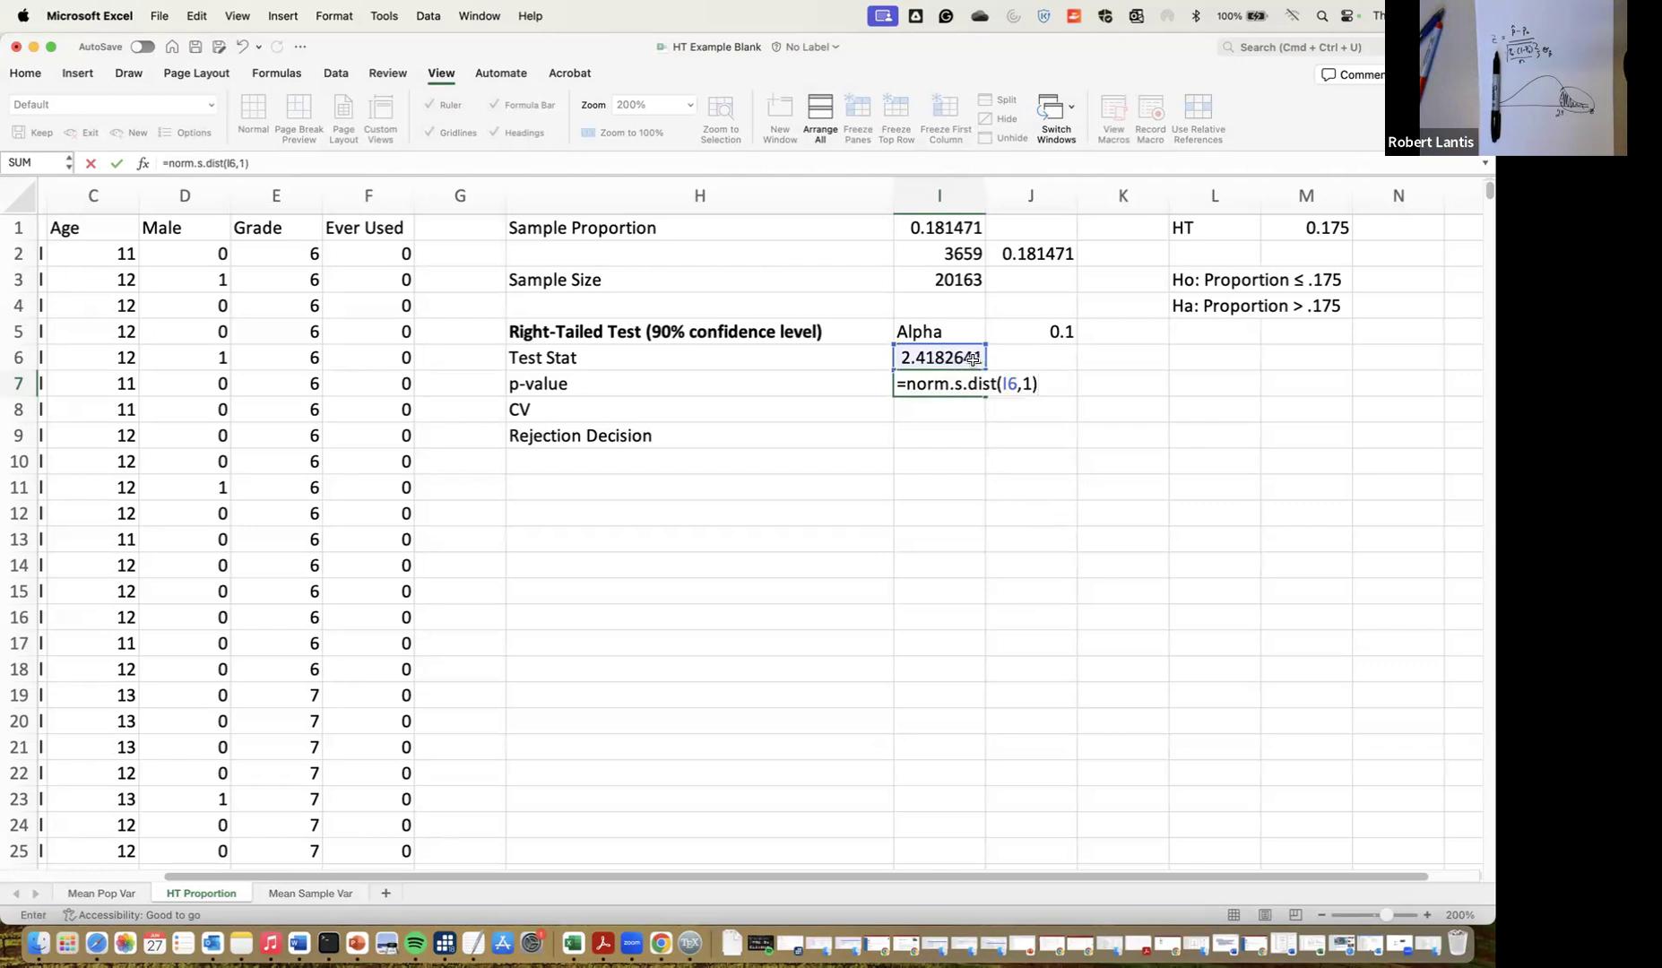
{"action": "left_click", "coordinate": [909, 383]}
{"action": "type", "text": "1-"}
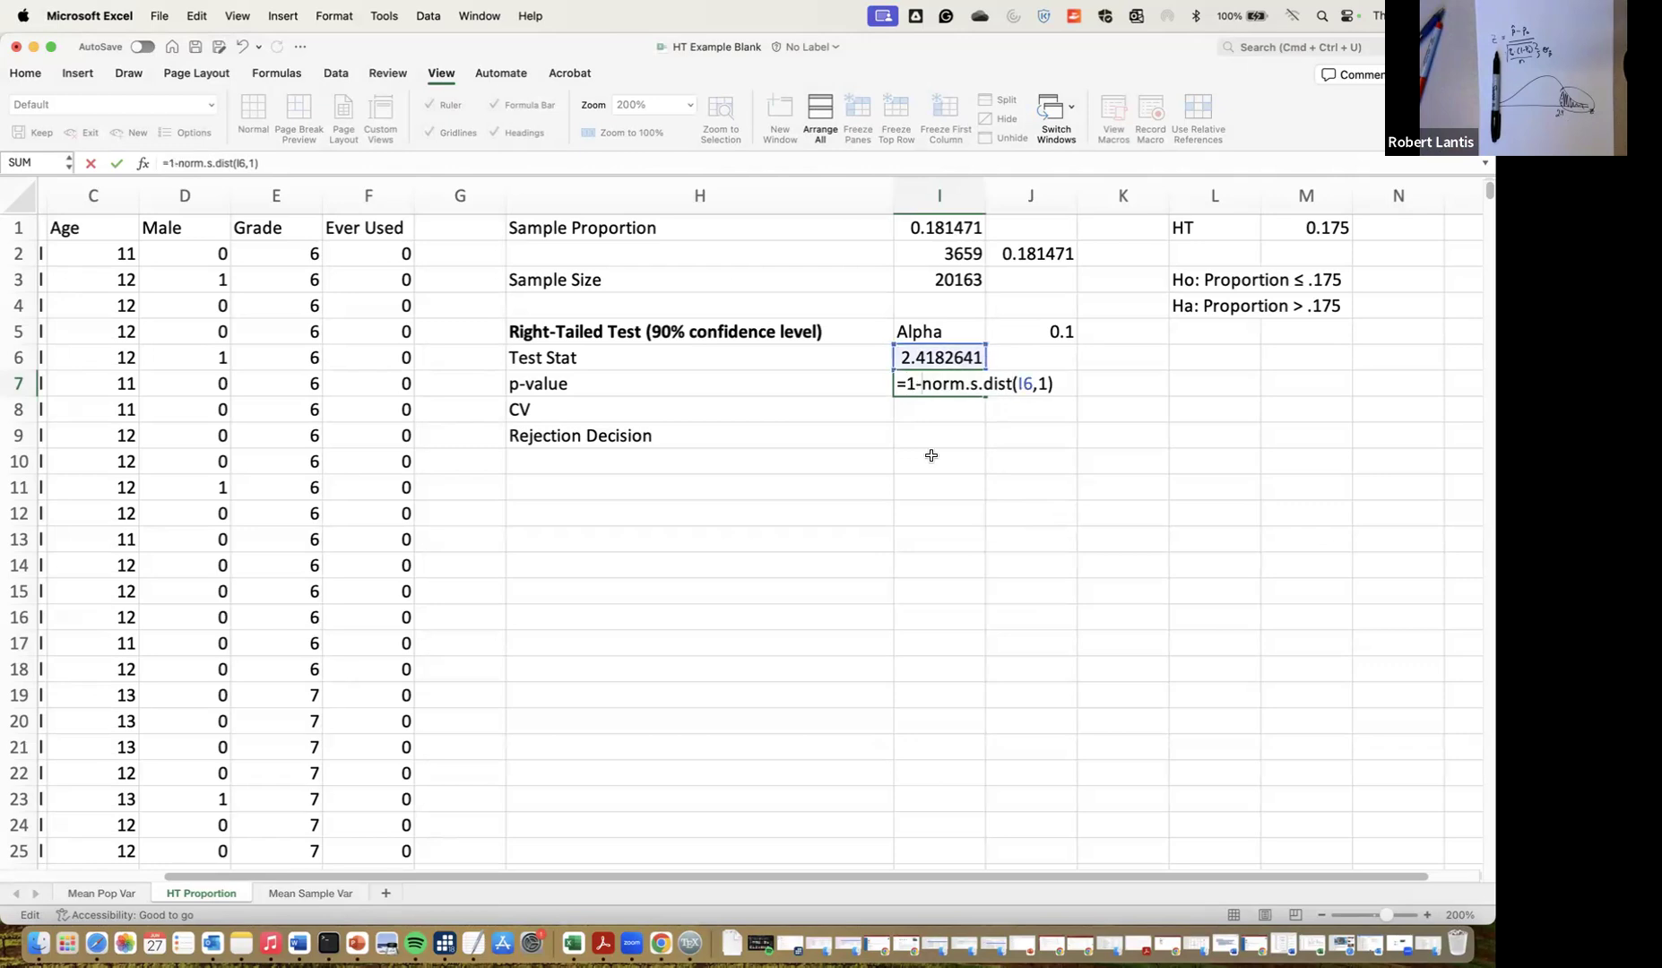
{"action": "key", "text": "Return"}
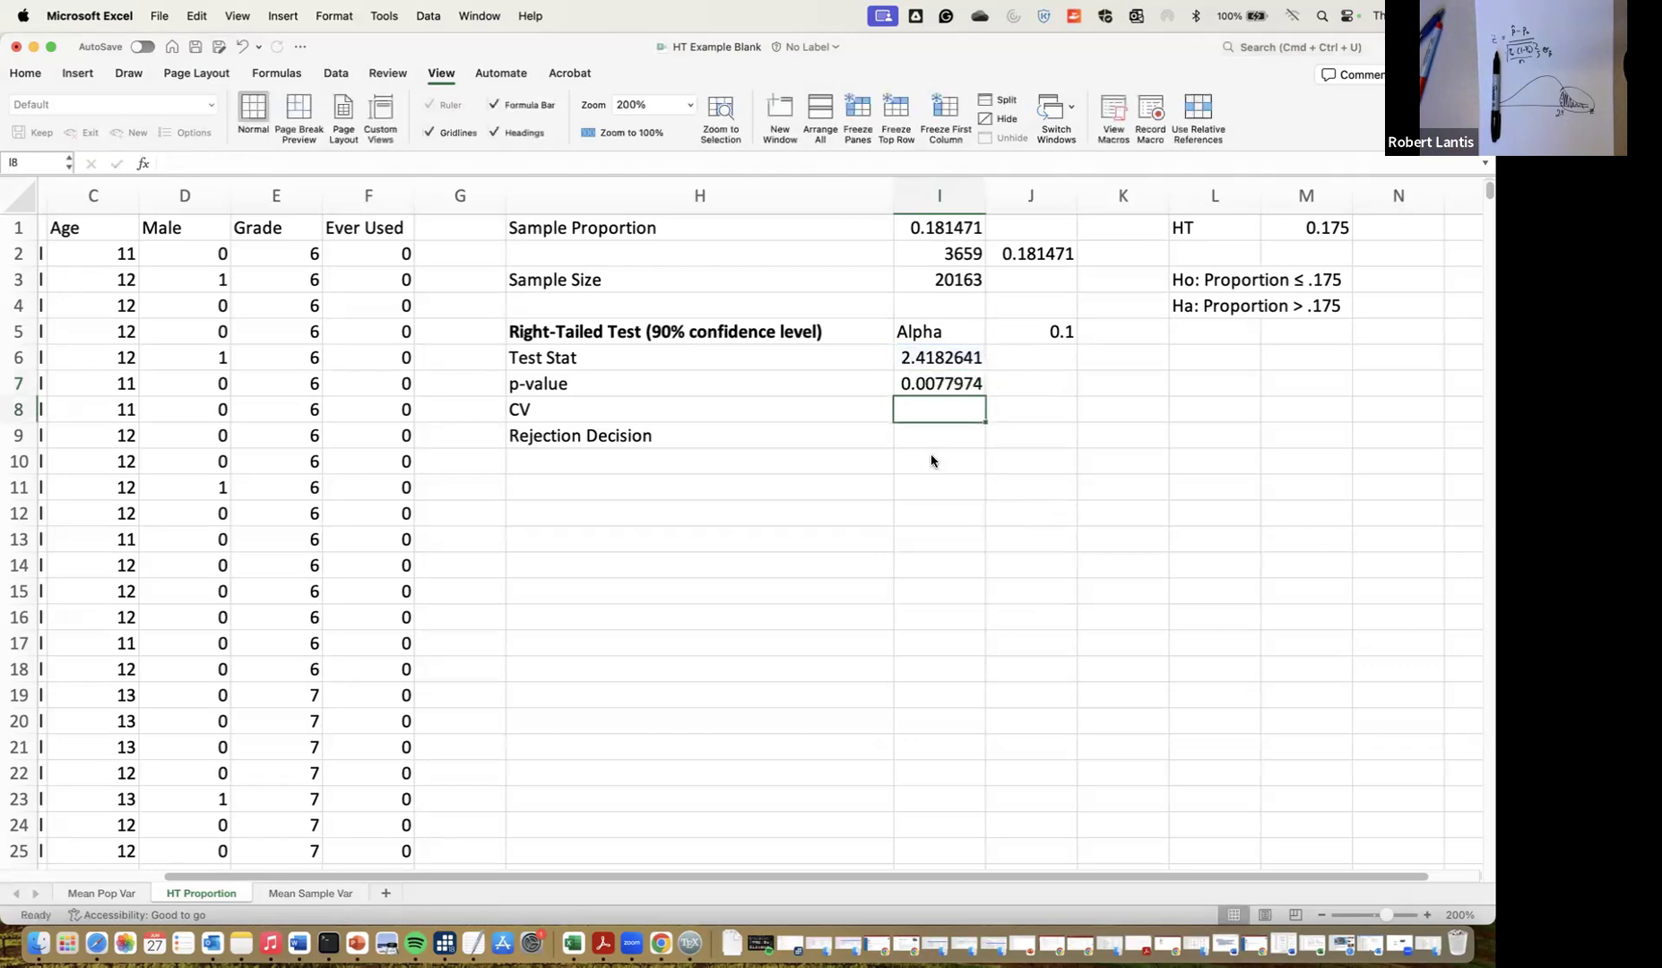
Enter the rejection decision in I9 as =IF(I7<J5,"REJECT","FAIL TO REJECT"), comparing the p-value with alpha
{"action": "left_click", "coordinate": [921, 435]}
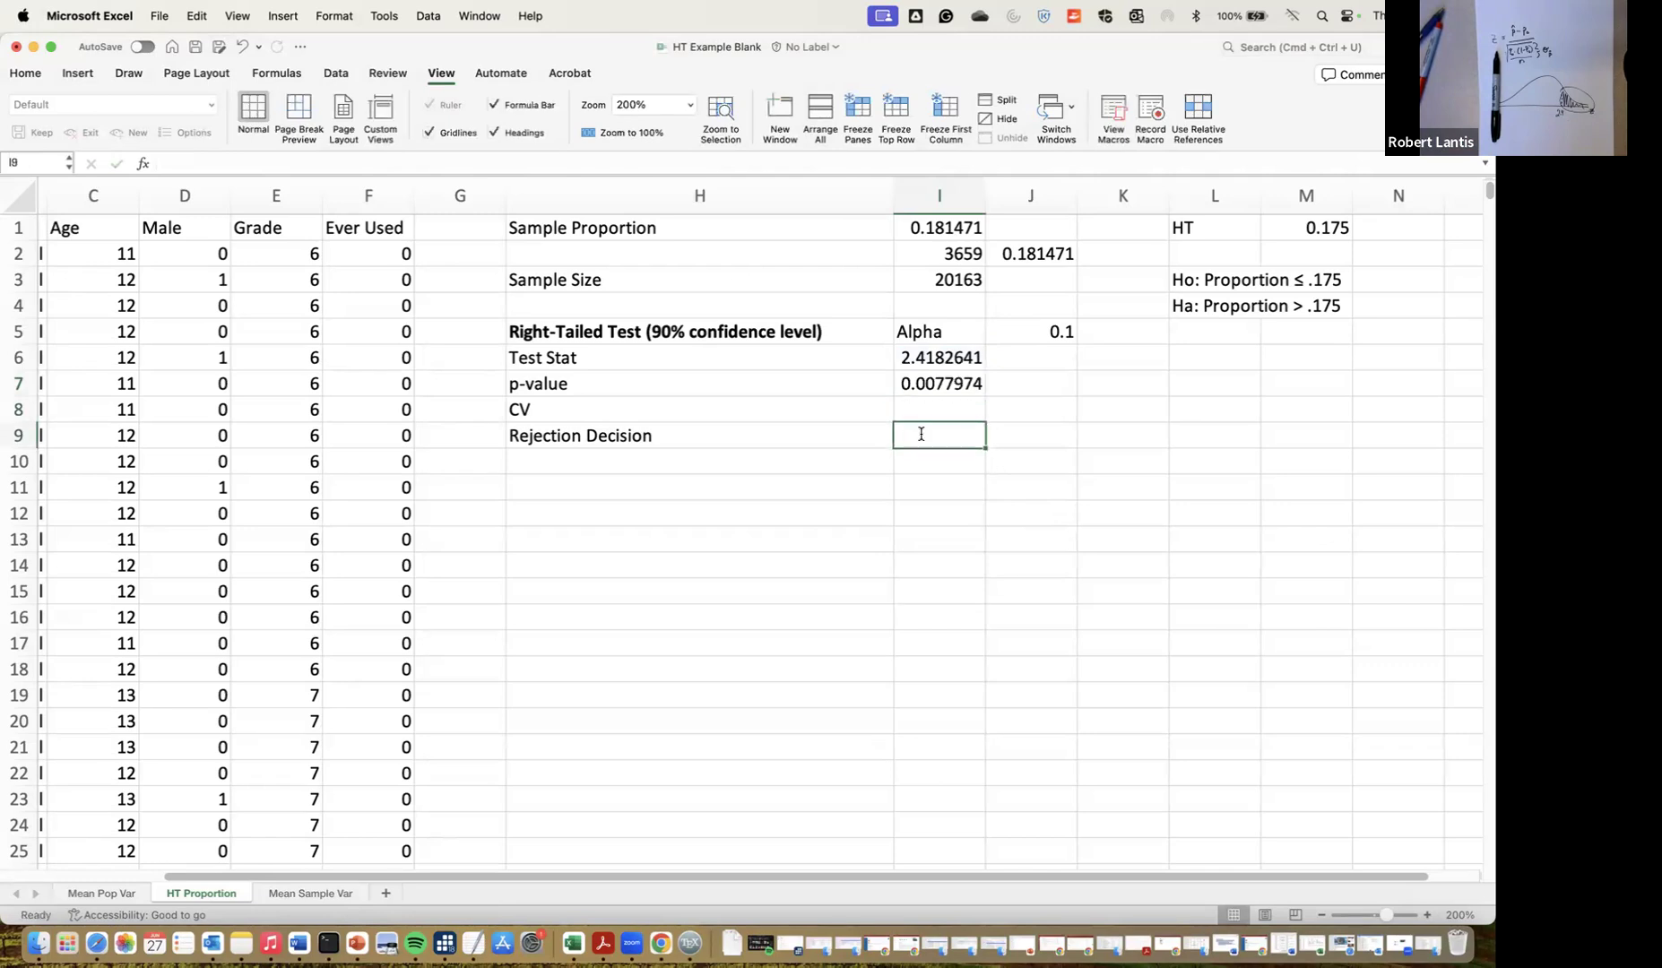
{"action": "type", "text": "=if("}
{"action": "left_click", "coordinate": [927, 383]}
{"action": "type", "text": "<"}
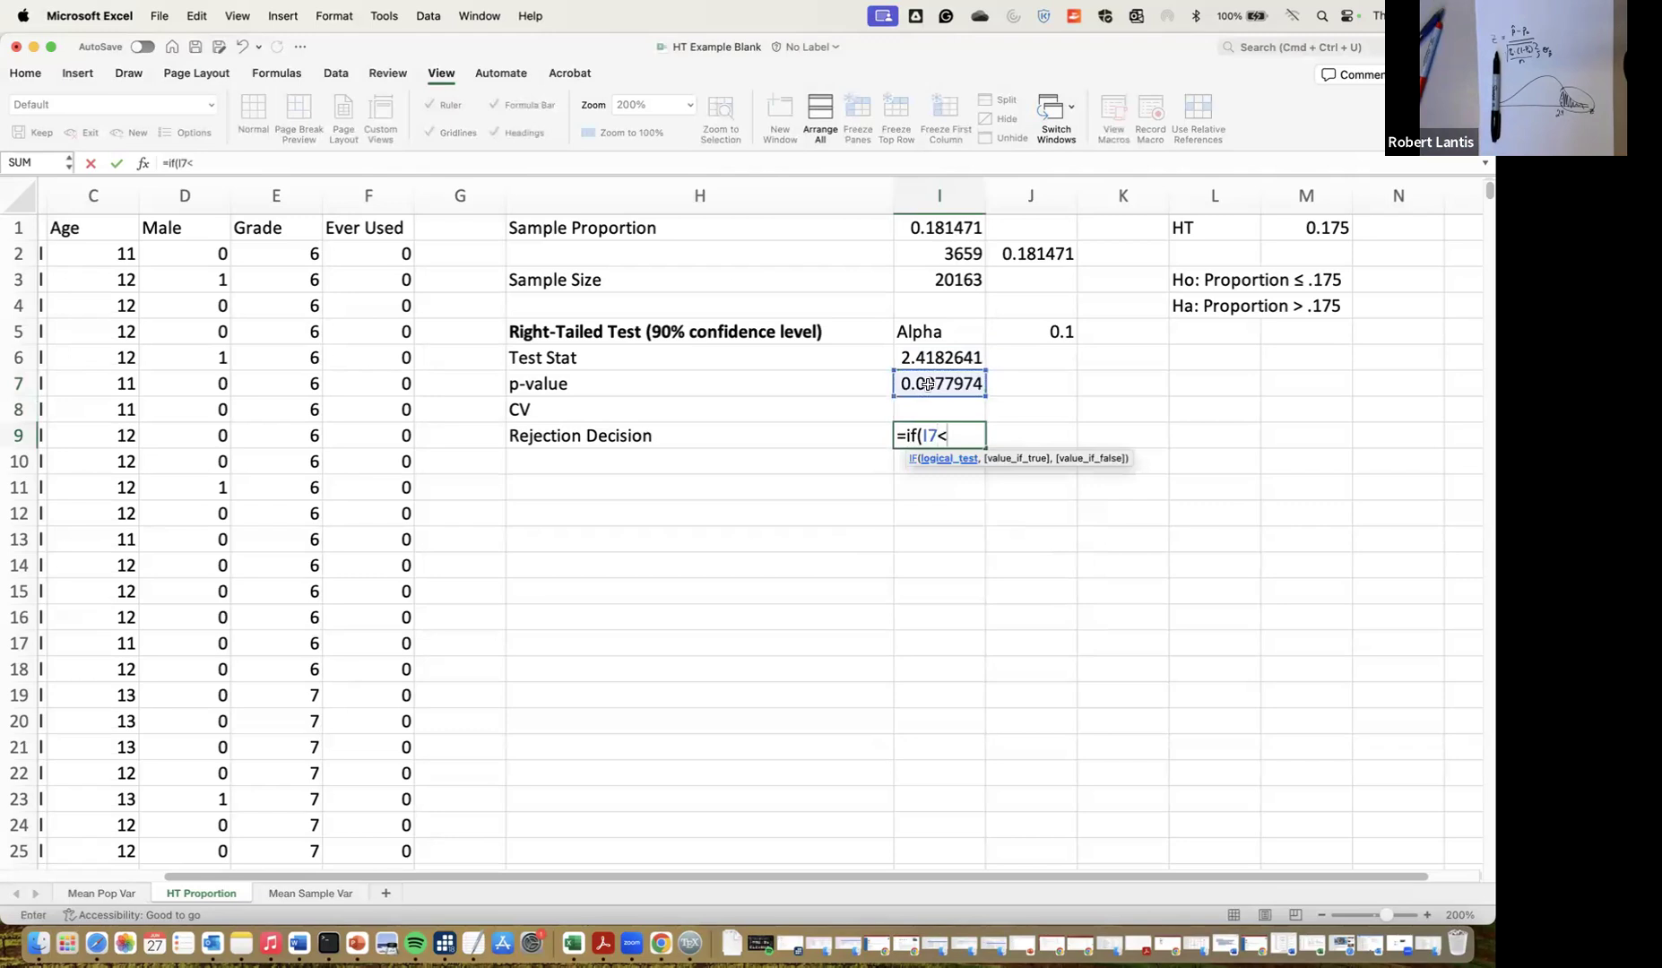
{"action": "left_click", "coordinate": [1041, 332]}
{"action": "type", "text": ",\"REJECT\",\"FAIL TO RJEC"}
{"action": "key", "text": "BackSpace"}
{"action": "key", "text": "BackSpace"}
{"action": "key", "text": "BackSpace"}
{"action": "type", "text": "EJECT\""}
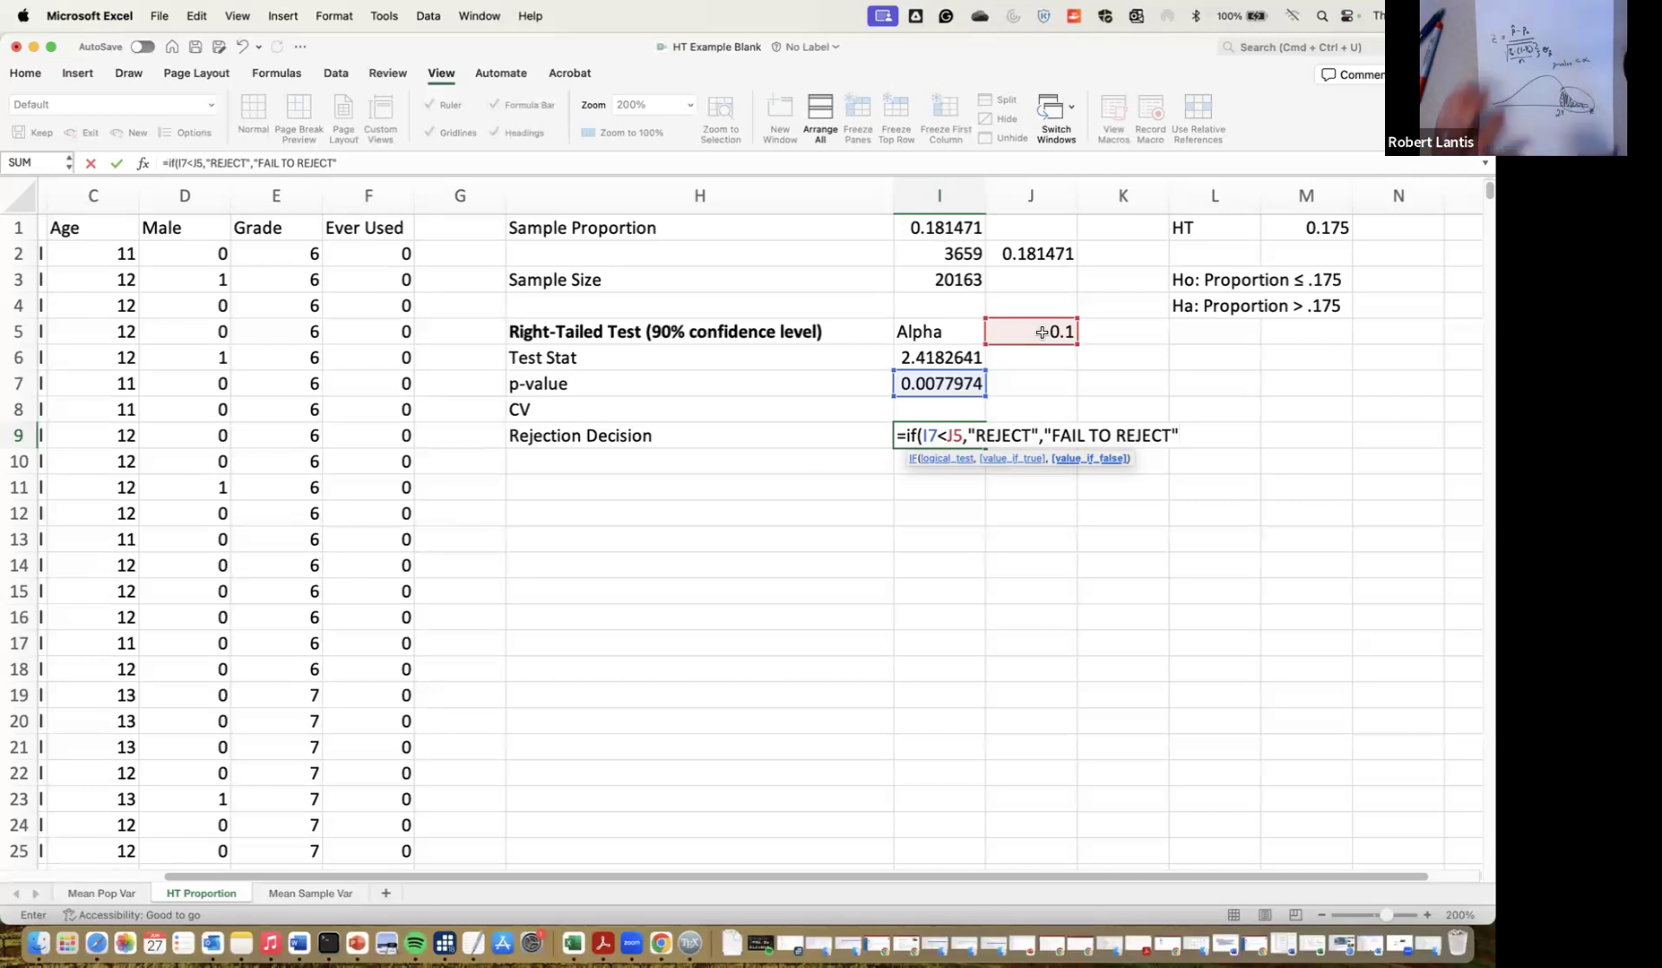
{"action": "type", "text": ")"}
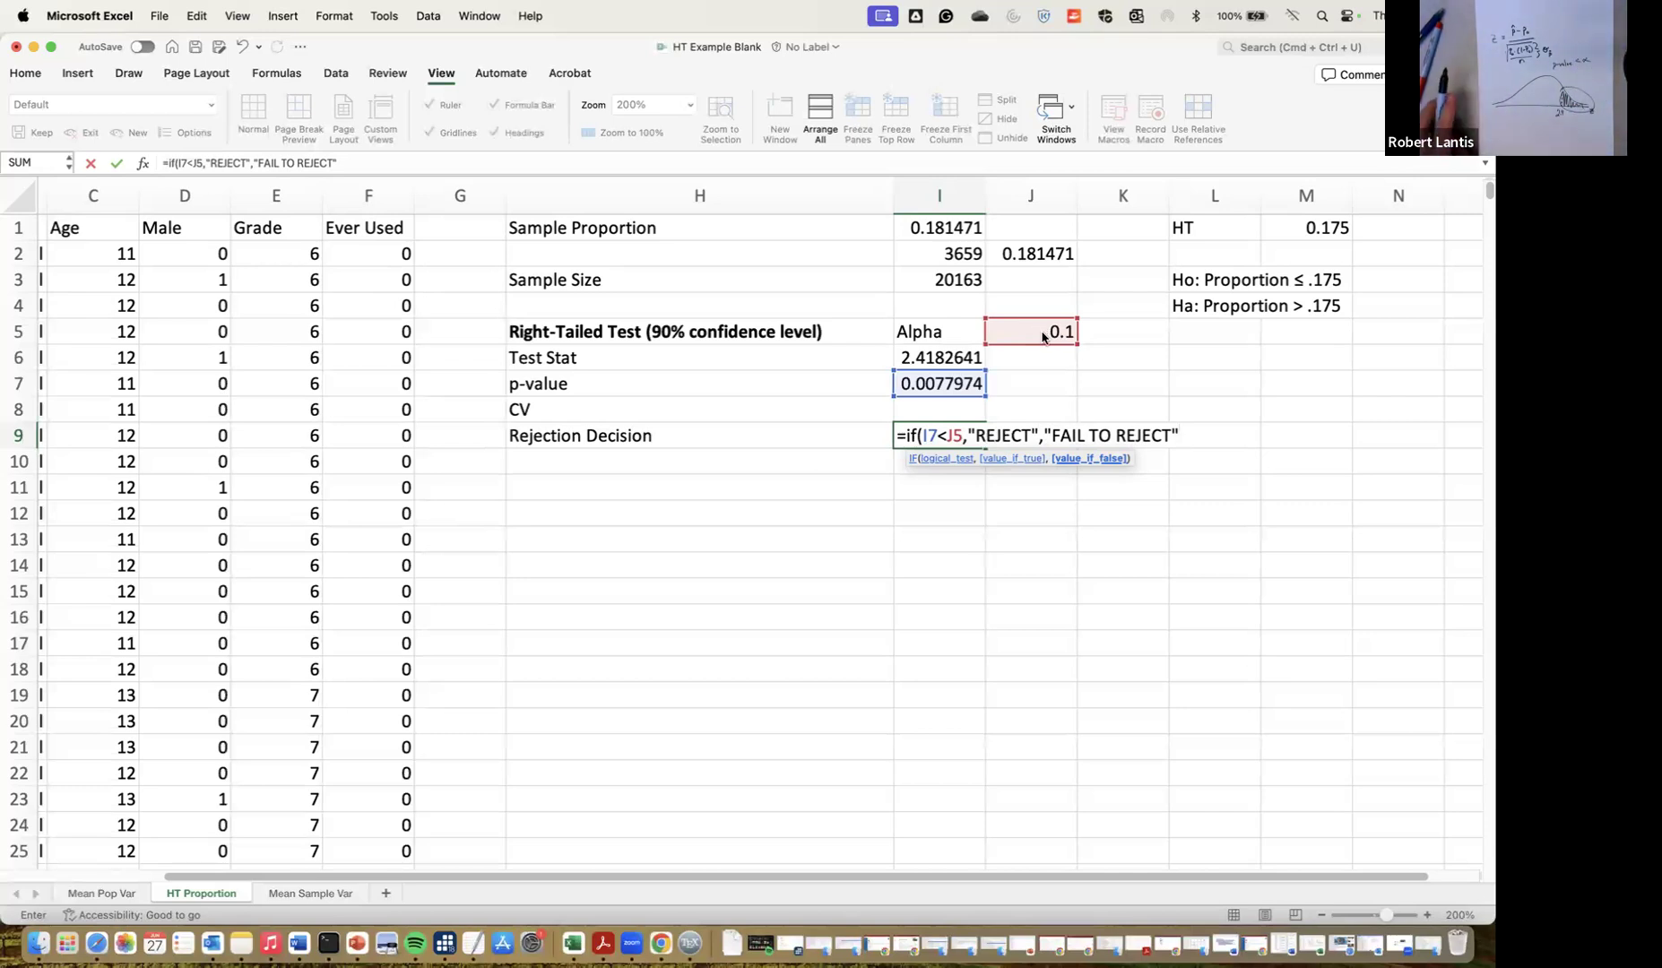
{"action": "key", "text": "Return"}
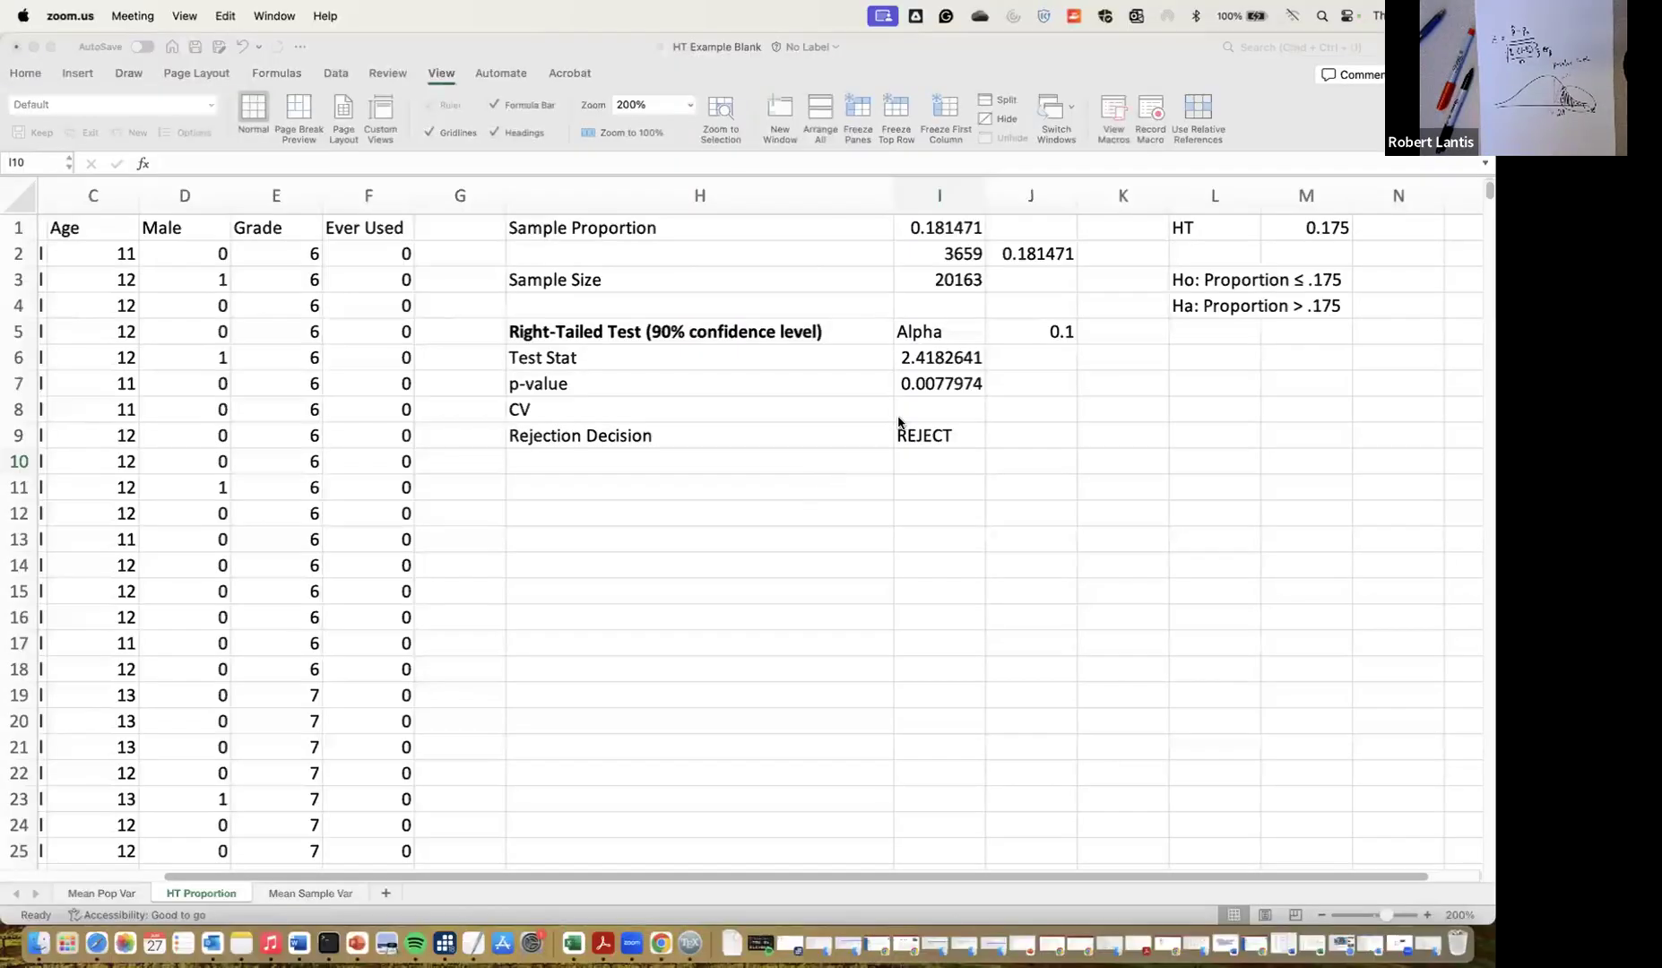
Calculate the critical value in I8 from alpha with =NORM.S.INV(J5)
{"action": "left_click", "coordinate": [942, 409]}
{"action": "type", "text": "=norm.s"}
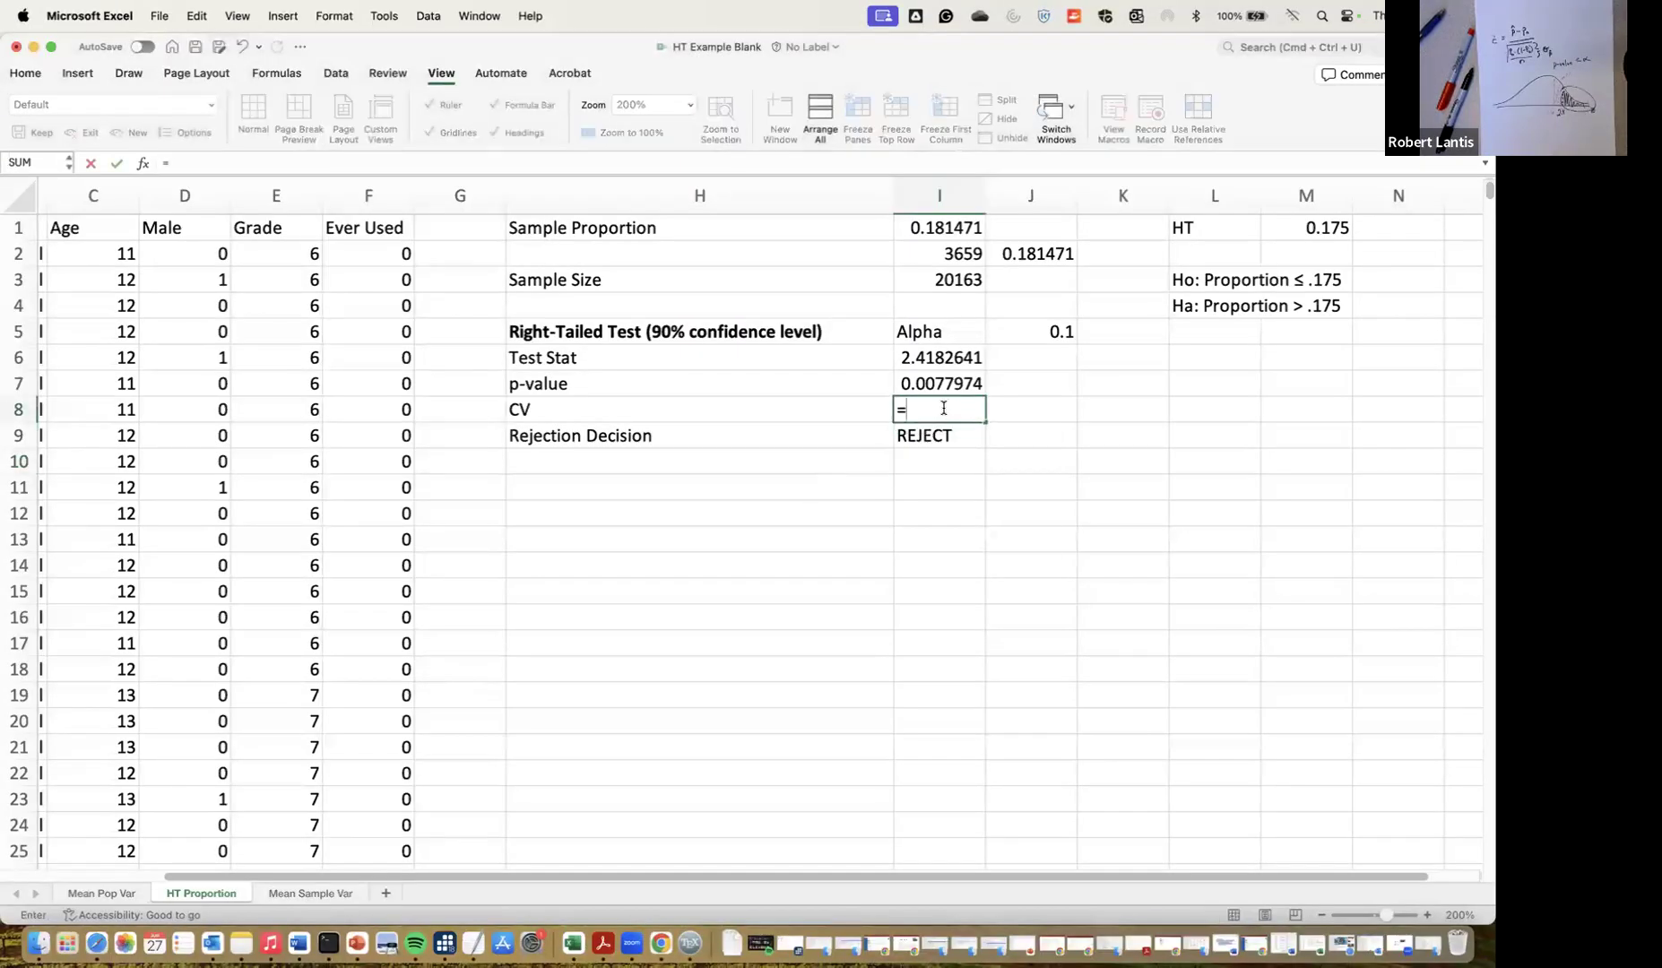
{"action": "key", "text": "BackSpace"}
{"action": "key", "text": "BackSpace"}
{"action": "type", "text": ".s.inv("}
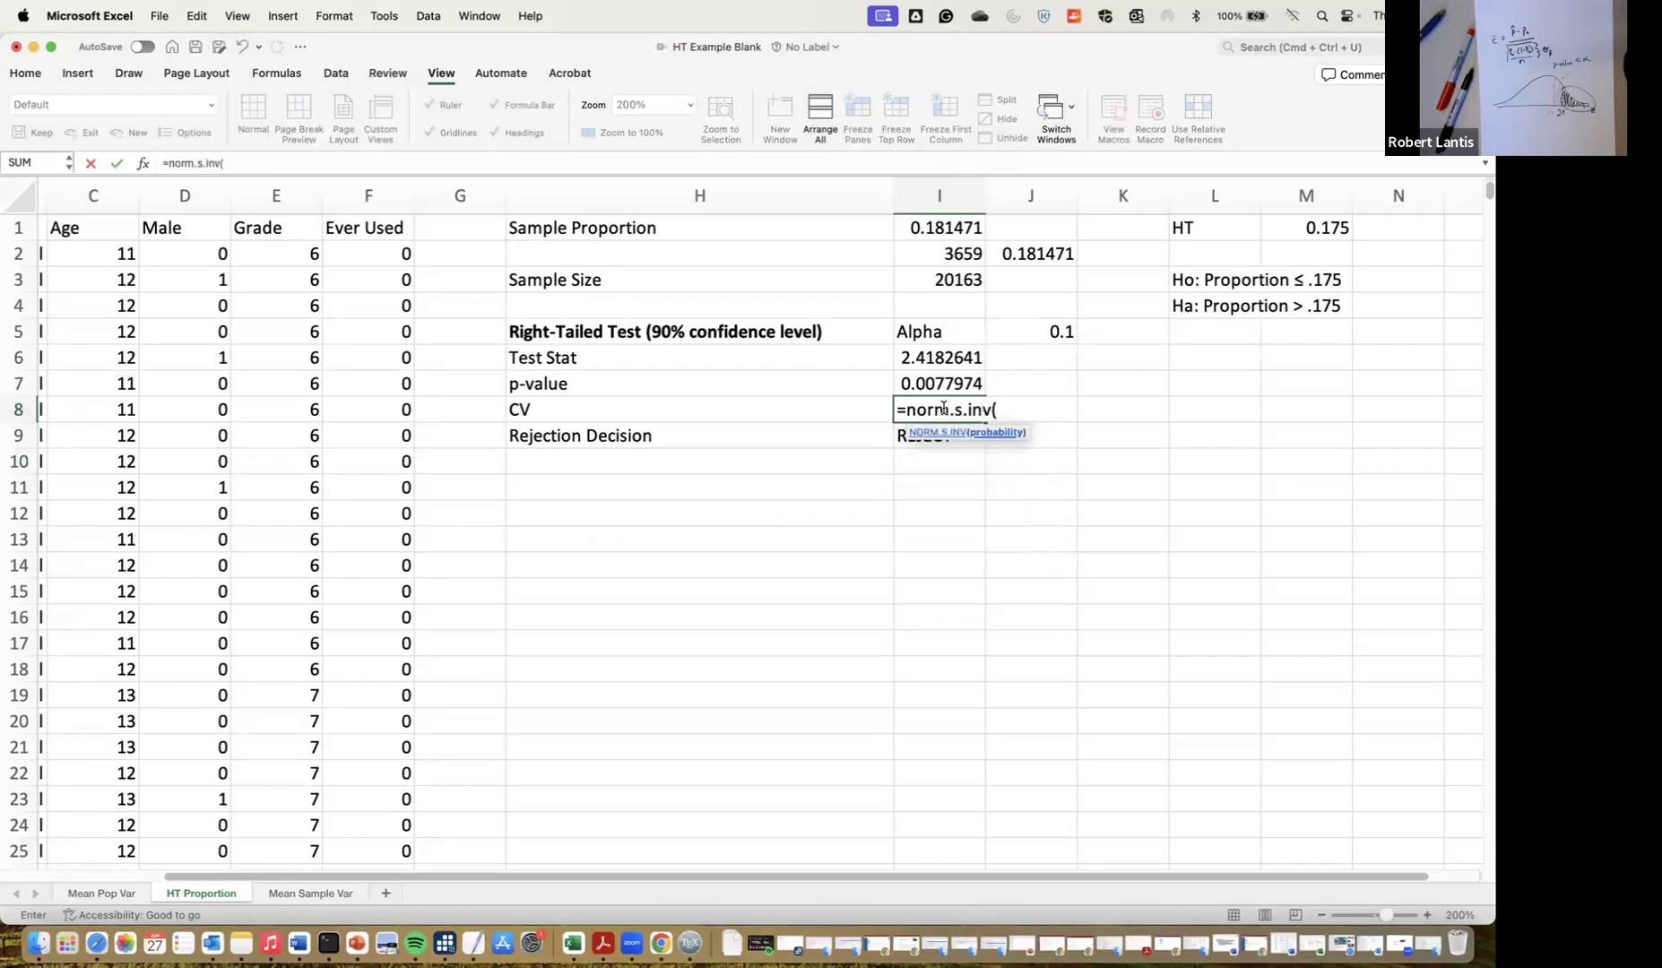
{"action": "left_click", "coordinate": [1037, 334]}
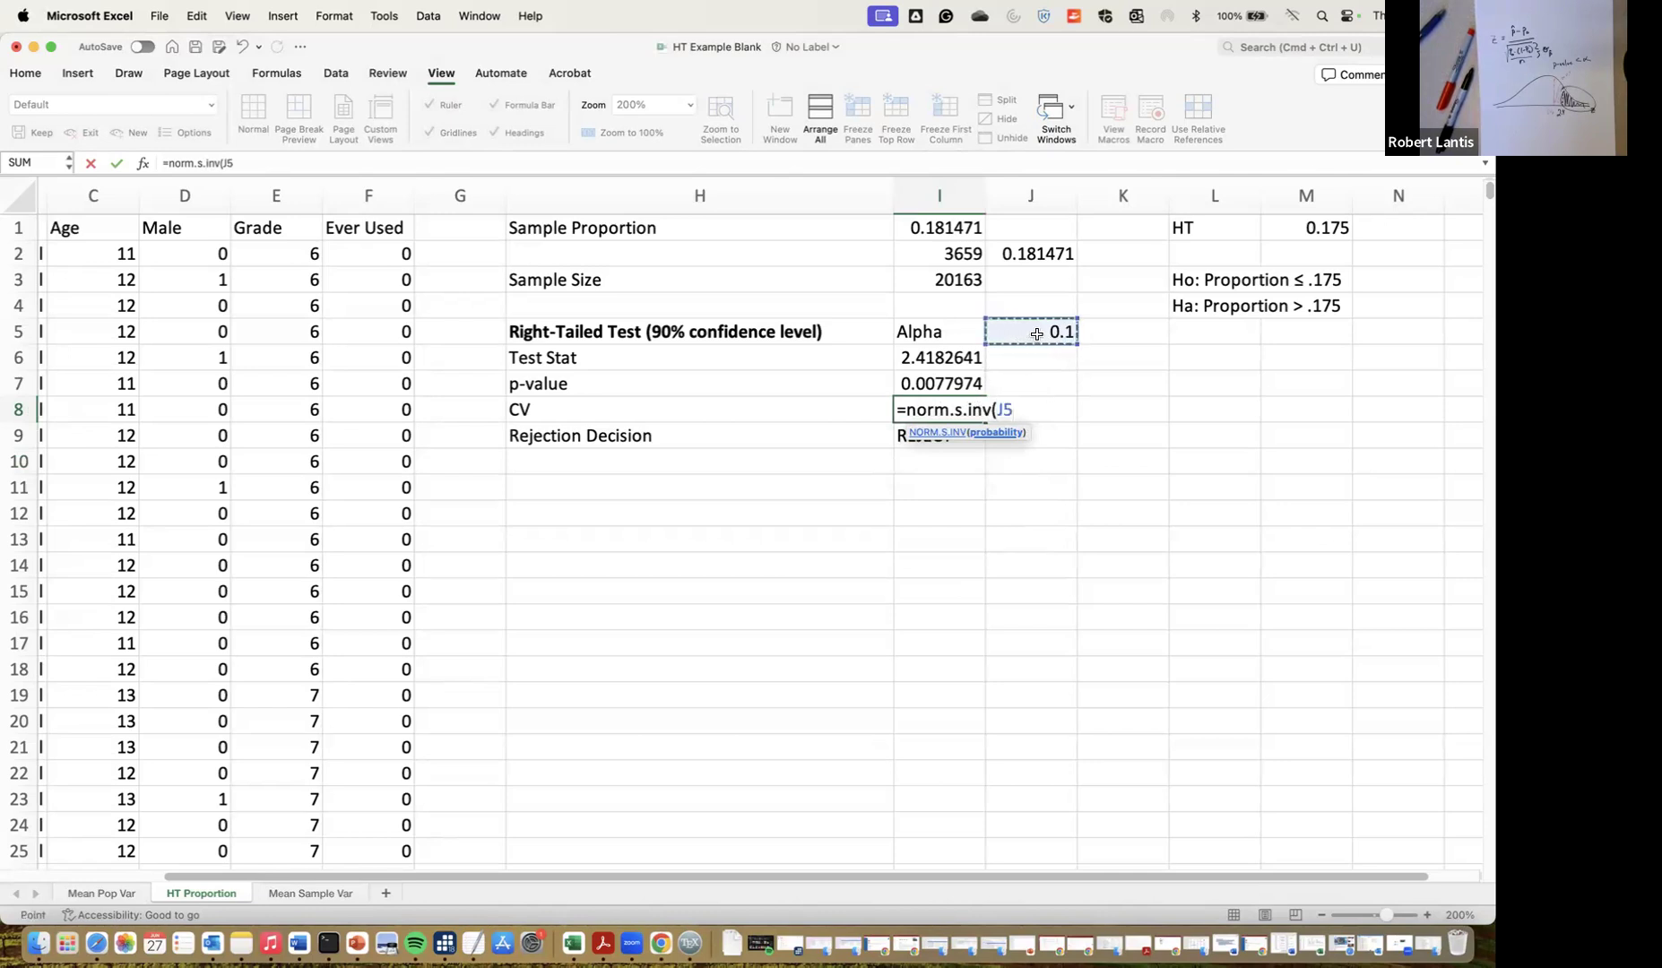
{"action": "type", "text": ")"}
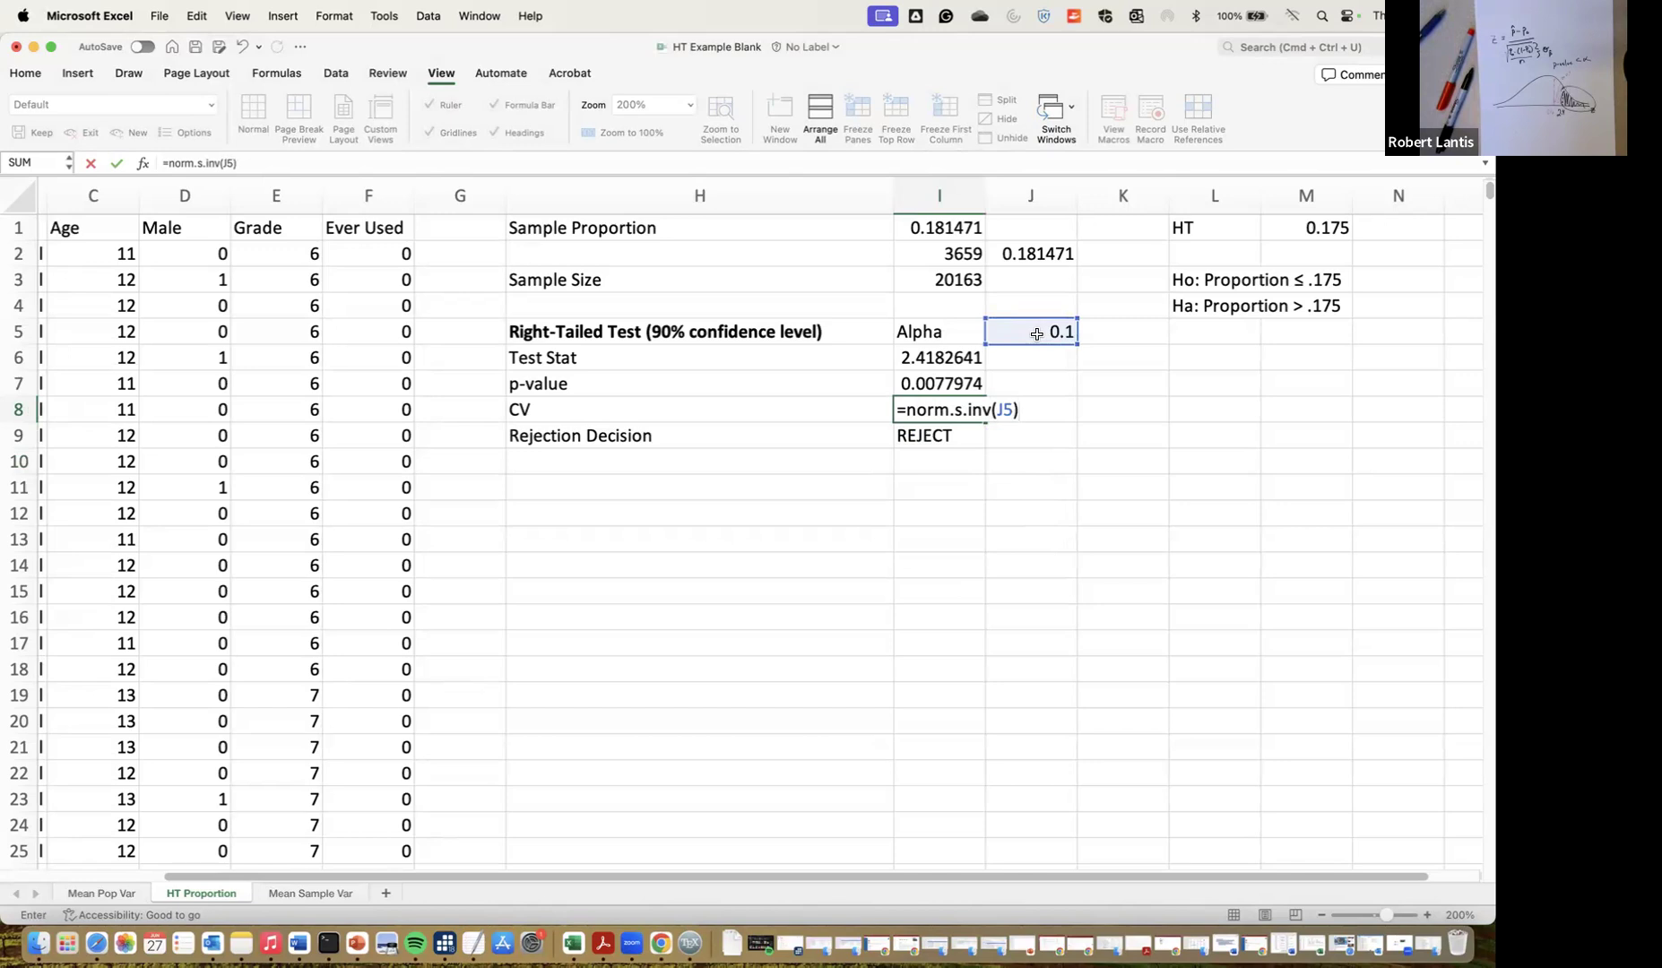
{"action": "key", "text": "Return"}
{"action": "key", "text": "Up"}
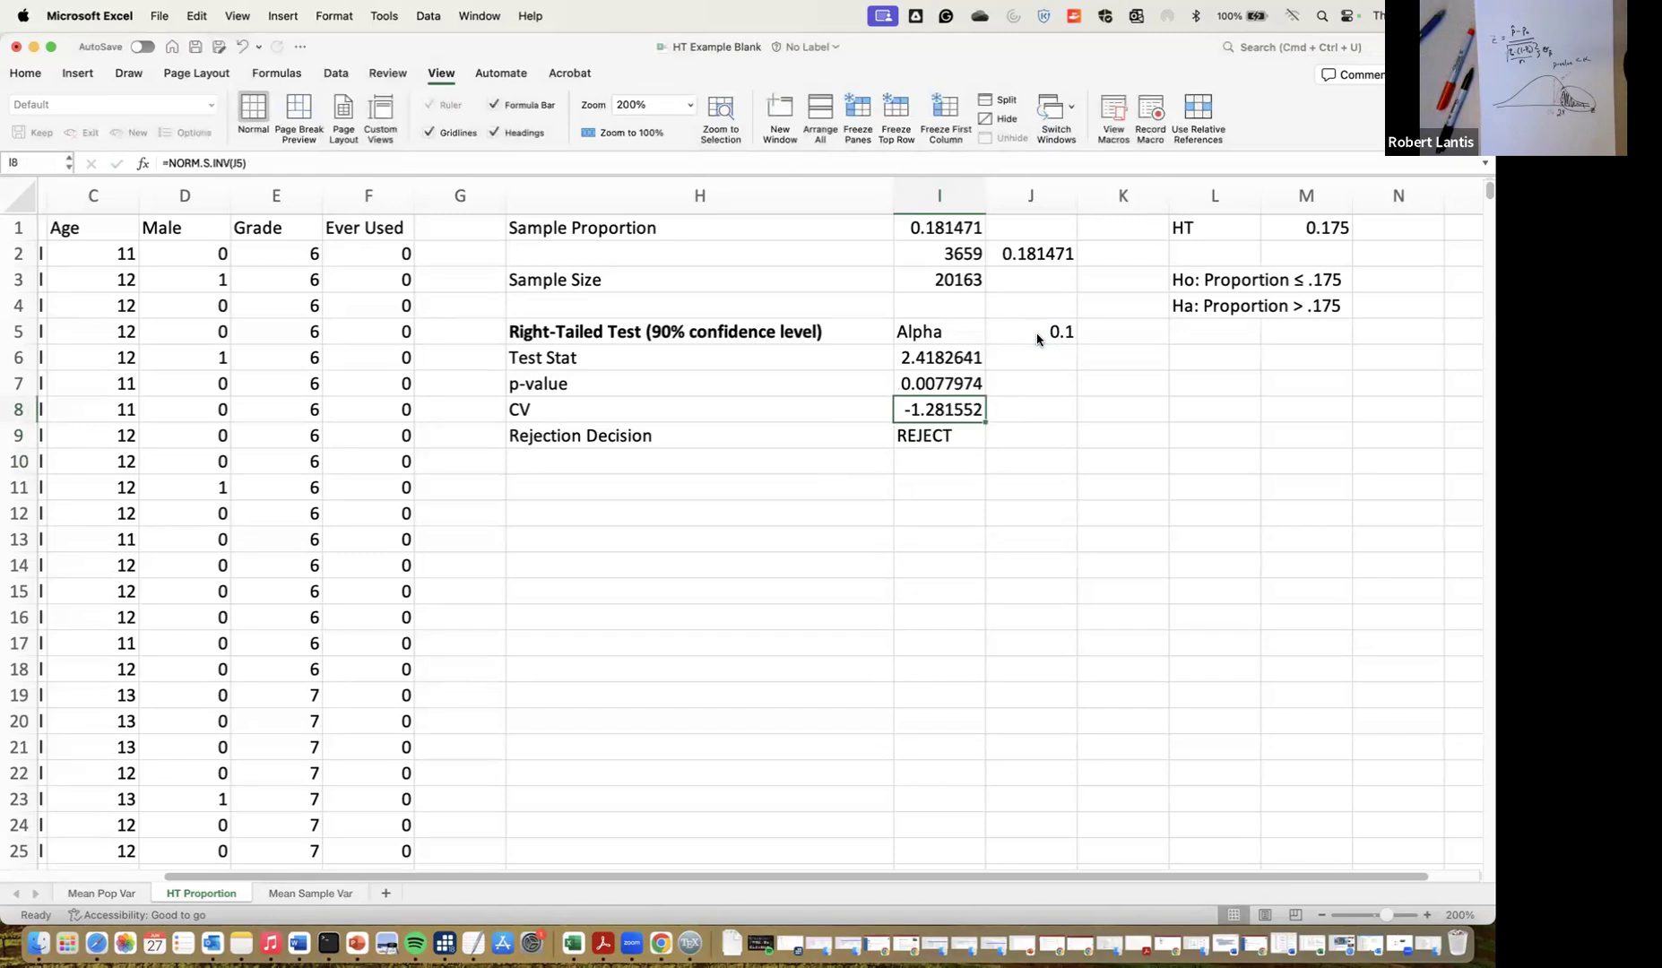
Wrap the critical value formula in I8 in ABS, making it =ABS(NORM.S.INV(J5))
{"action": "double_click", "coordinate": [953, 412]}
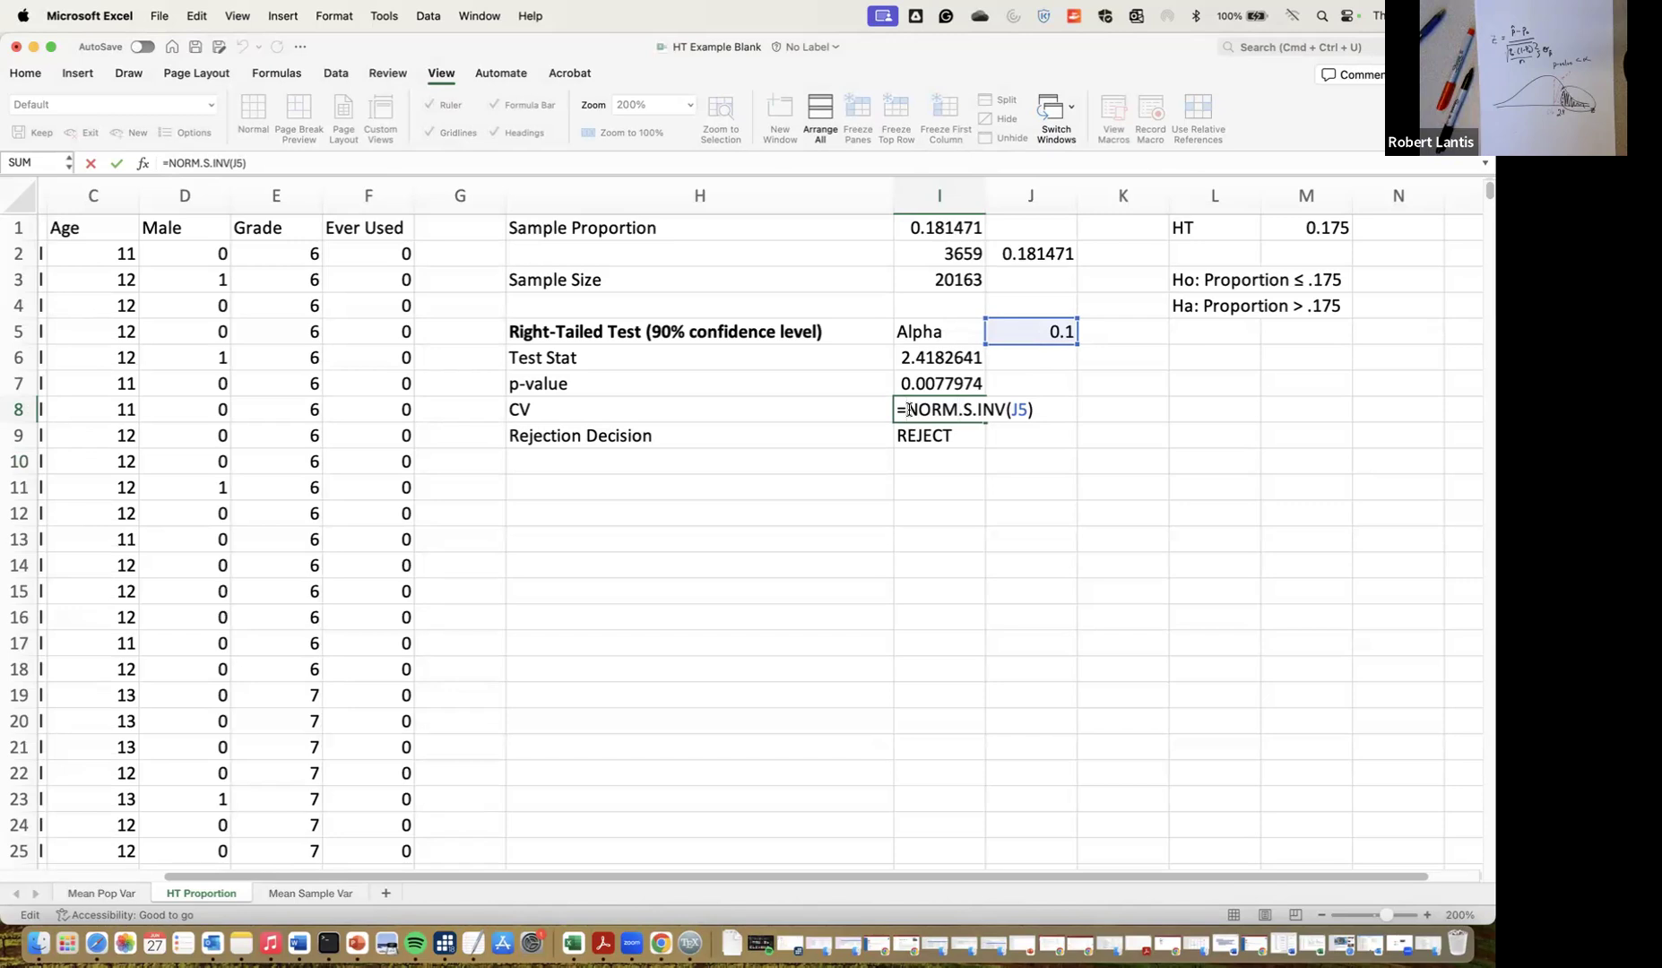
{"action": "type", "text": "abs("}
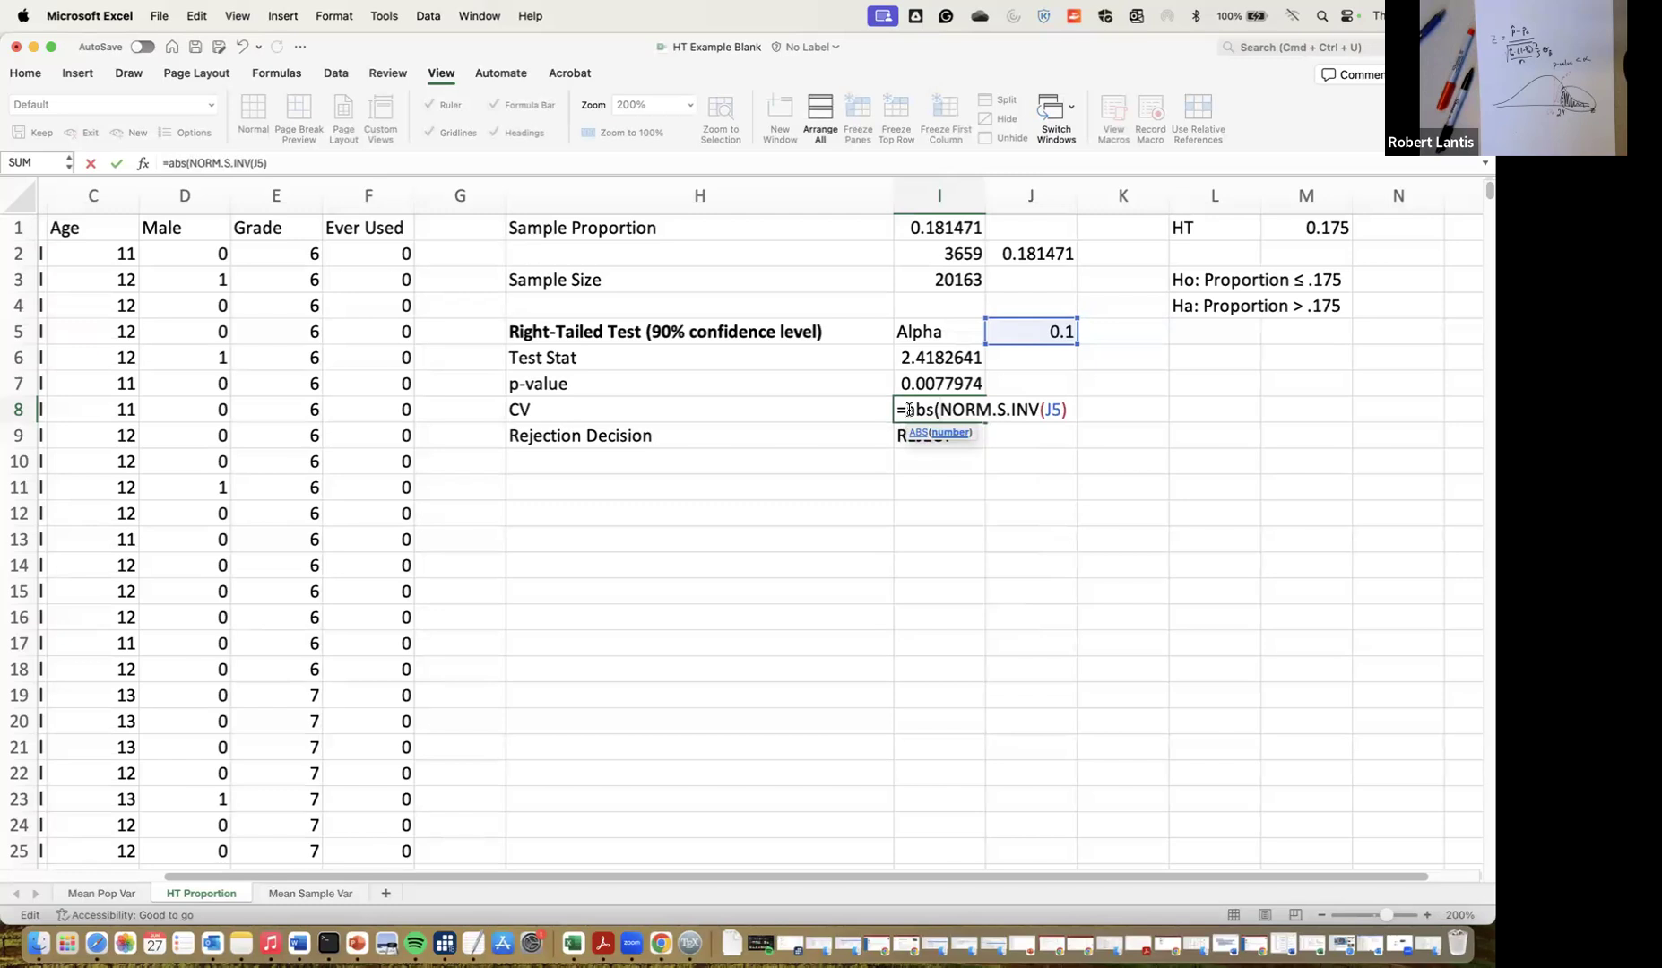
{"action": "key", "text": "Return"}
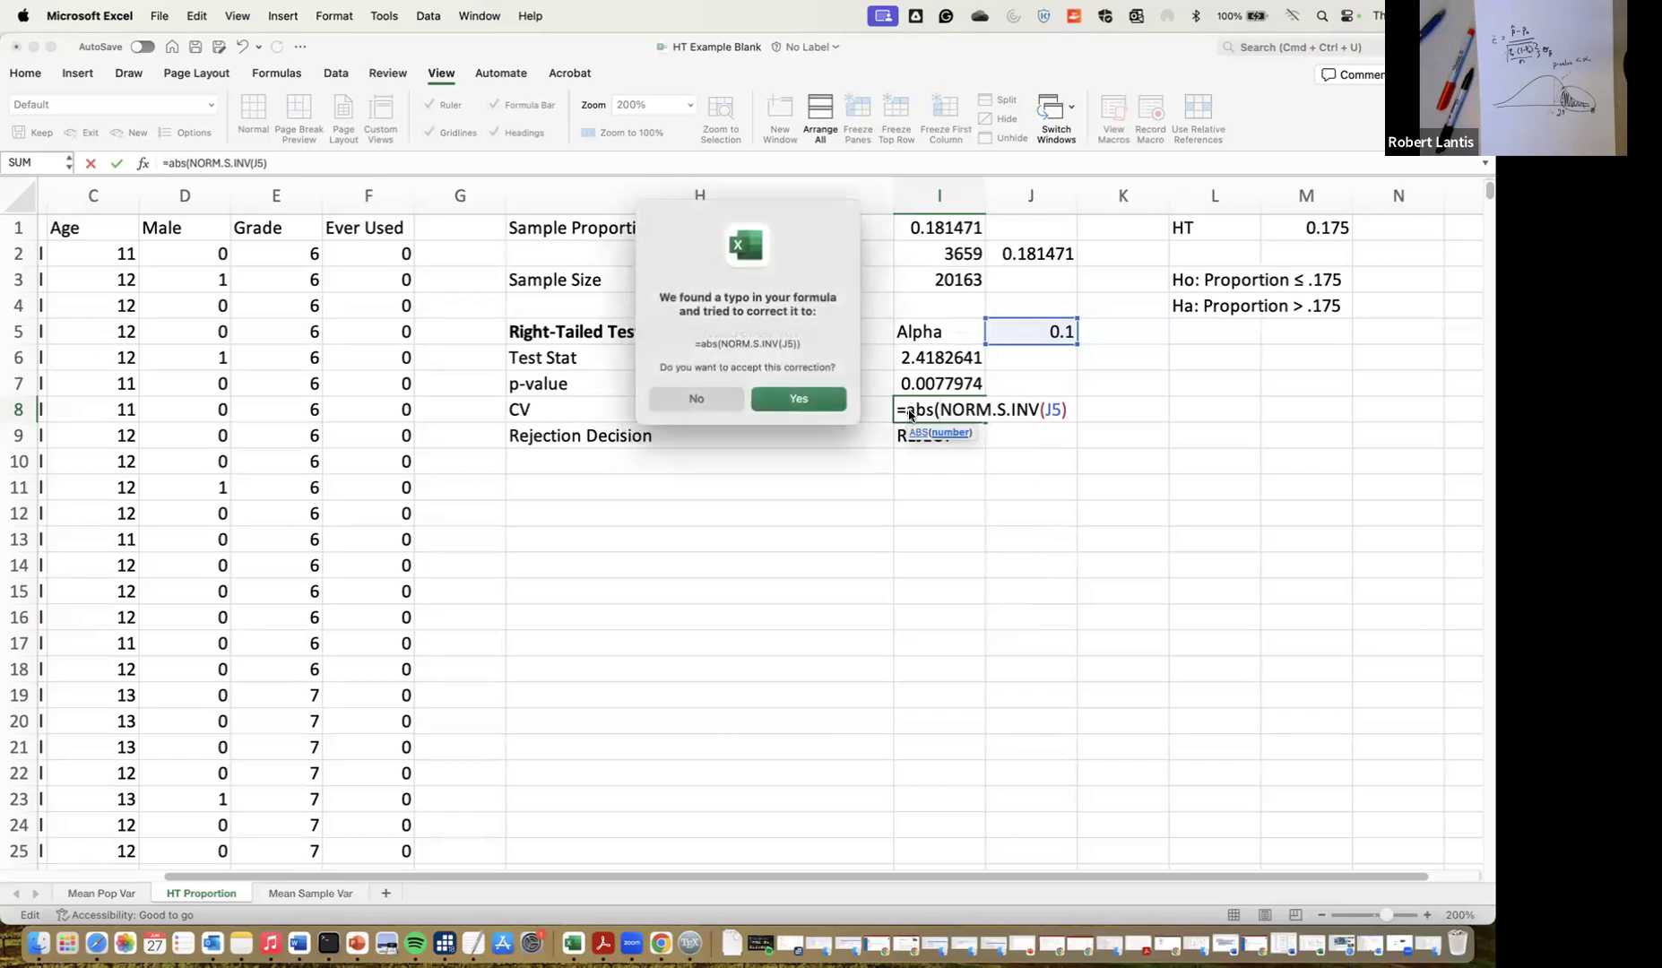
{"action": "key", "text": "Return"}
{"action": "key", "text": "Up"}
Enter the alternative critical value calculation =NORM.S.INV(.9) in J8
{"action": "key", "text": "Right"}
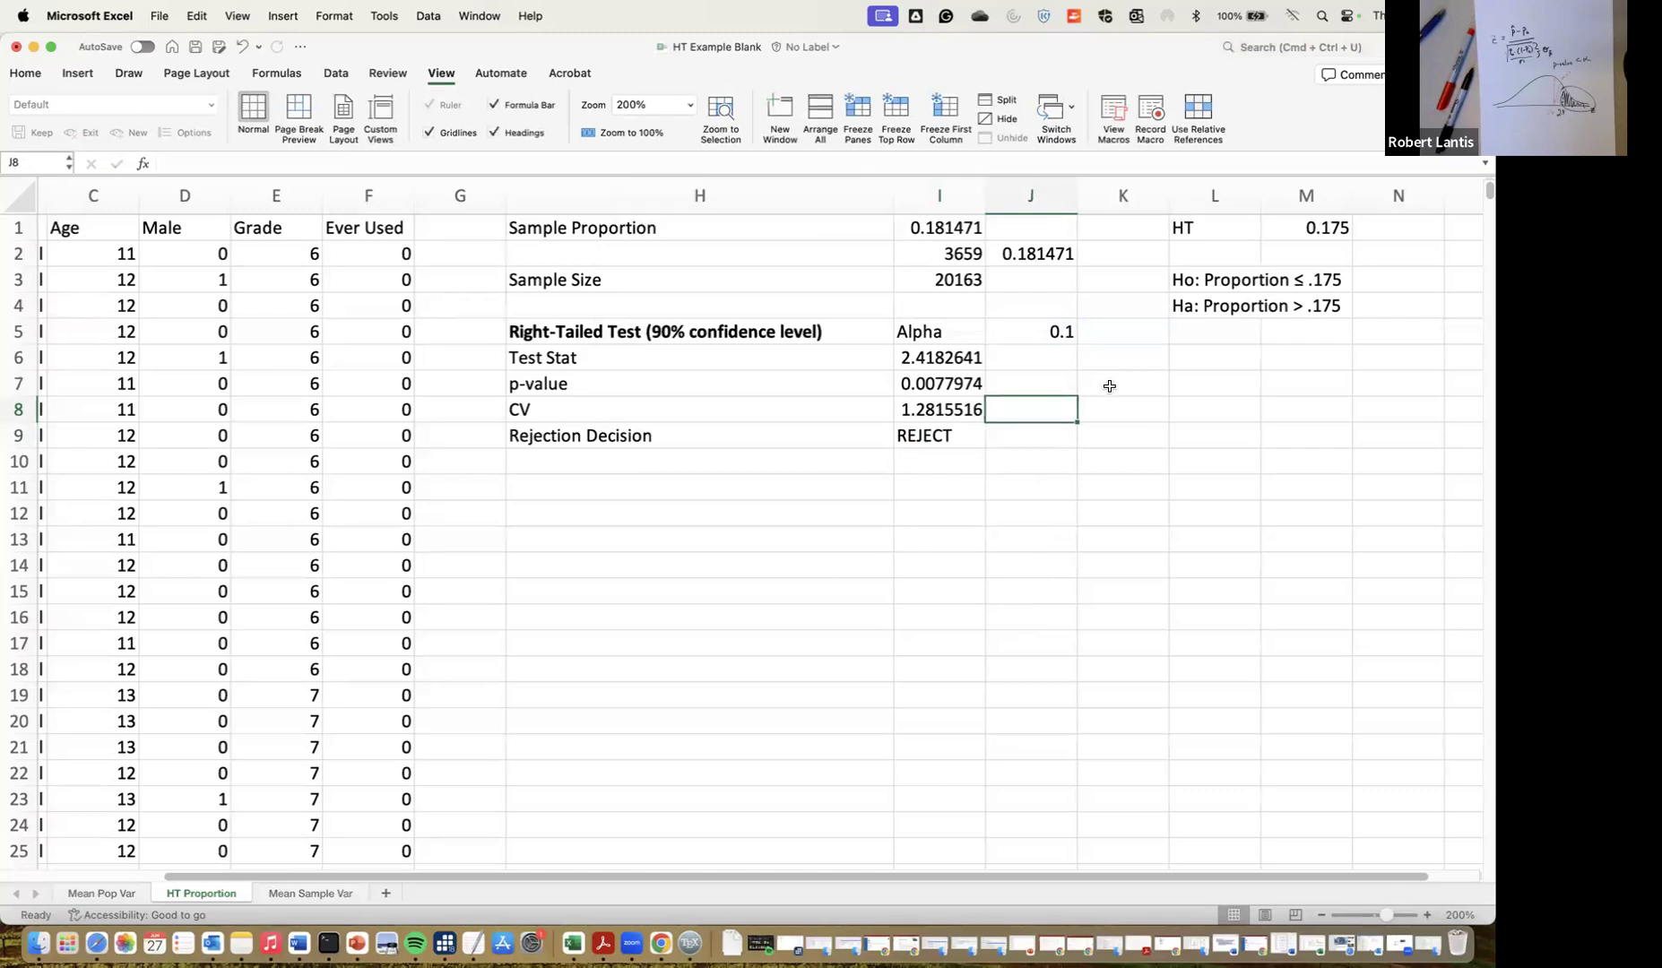
{"action": "type", "text": "=norm.s.inv("}
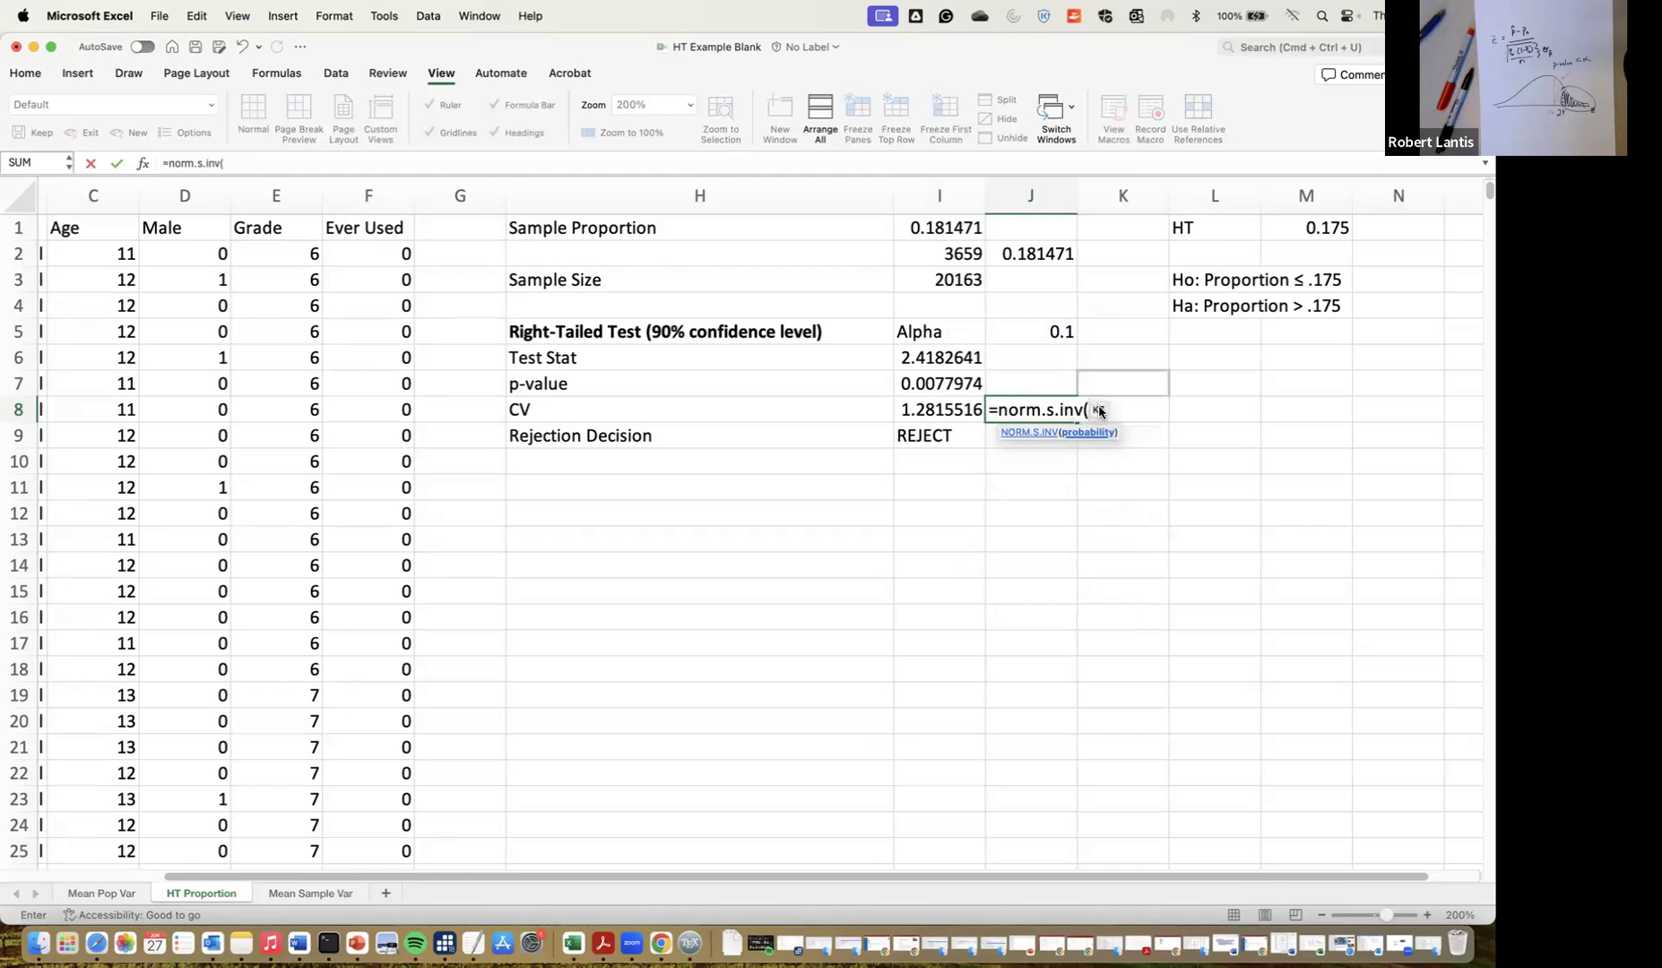
{"action": "type", "text": ".9)"}
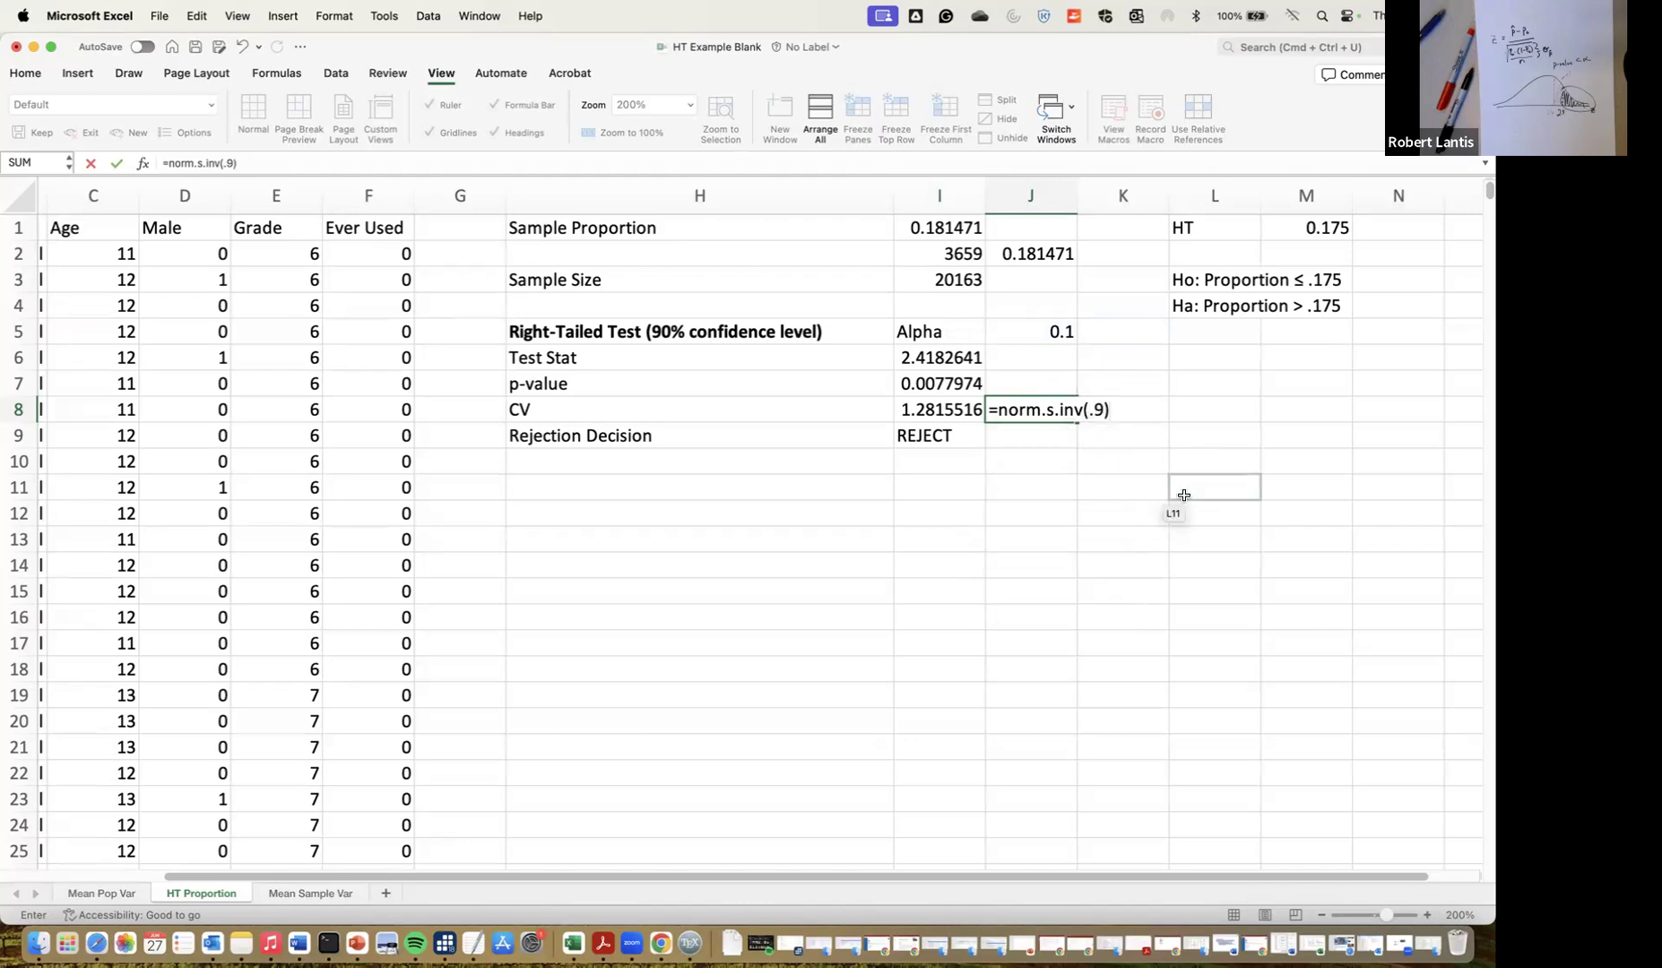
{"action": "key", "text": "Return"}
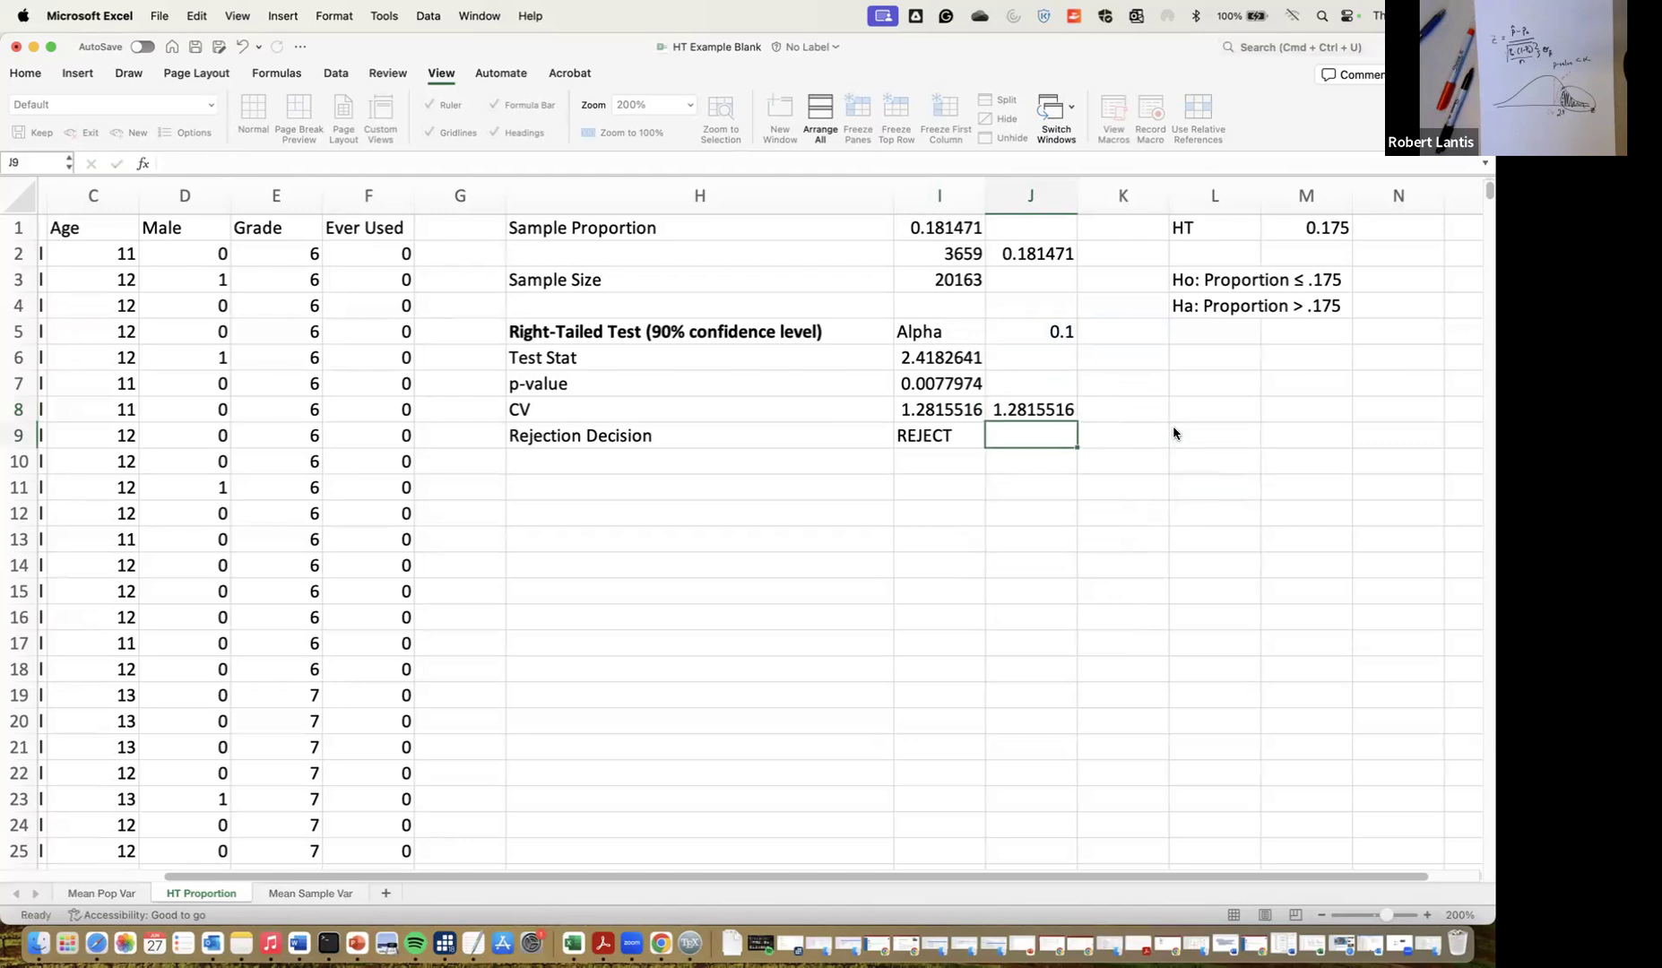
Enter a second rejection decision in I10 as =IF(I6>I8,"REJECT","FAIL TO REJECT"), comparing the test statistic with the critical value
{"action": "left_click", "coordinate": [946, 456]}
{"action": "type", "text": "=if("}
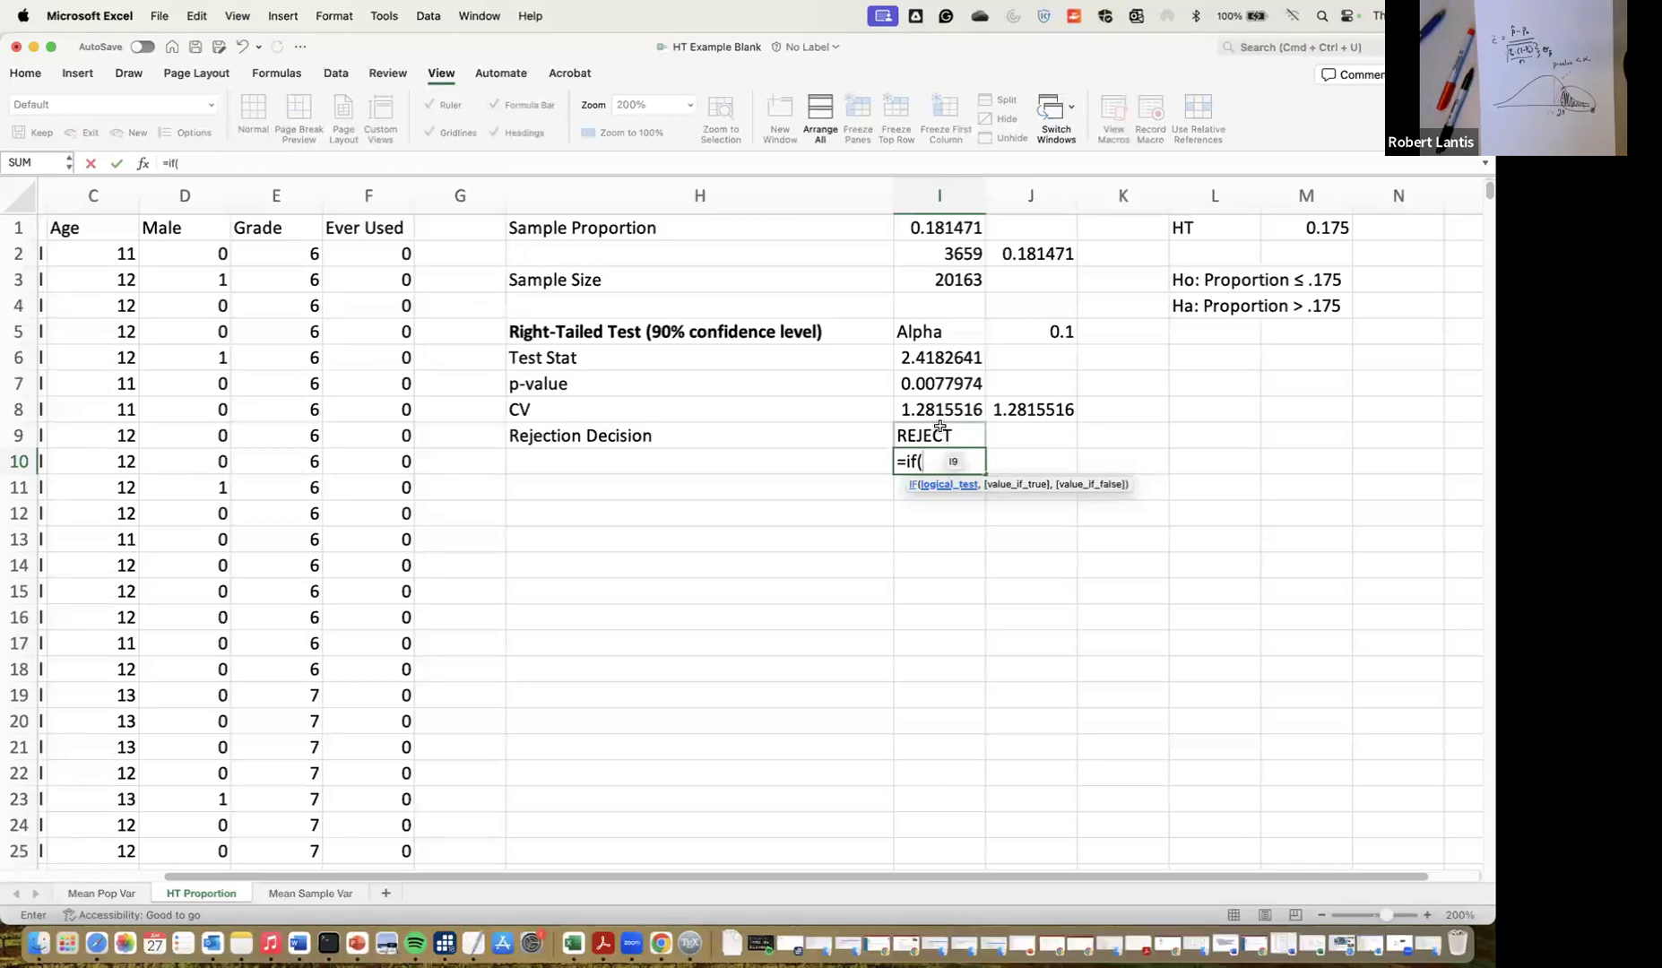
{"action": "left_click", "coordinate": [930, 361]}
{"action": "type", "text": ">"}
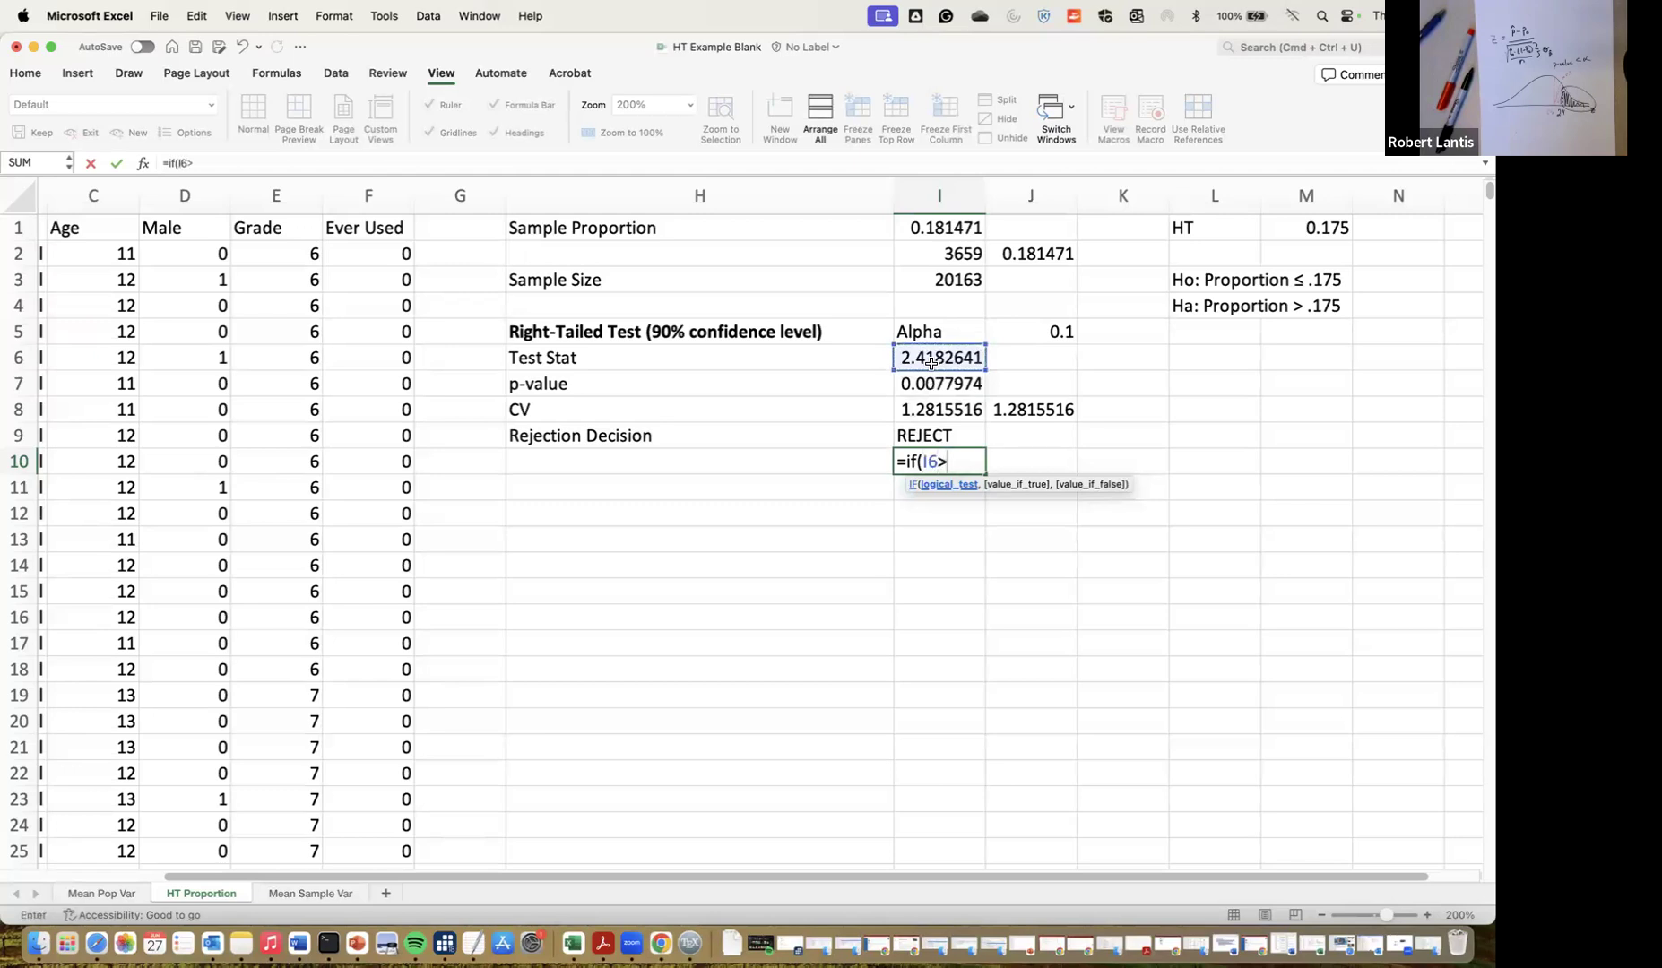
{"action": "left_click", "coordinate": [929, 412]}
{"action": "type", "text": ",\"REJE"}
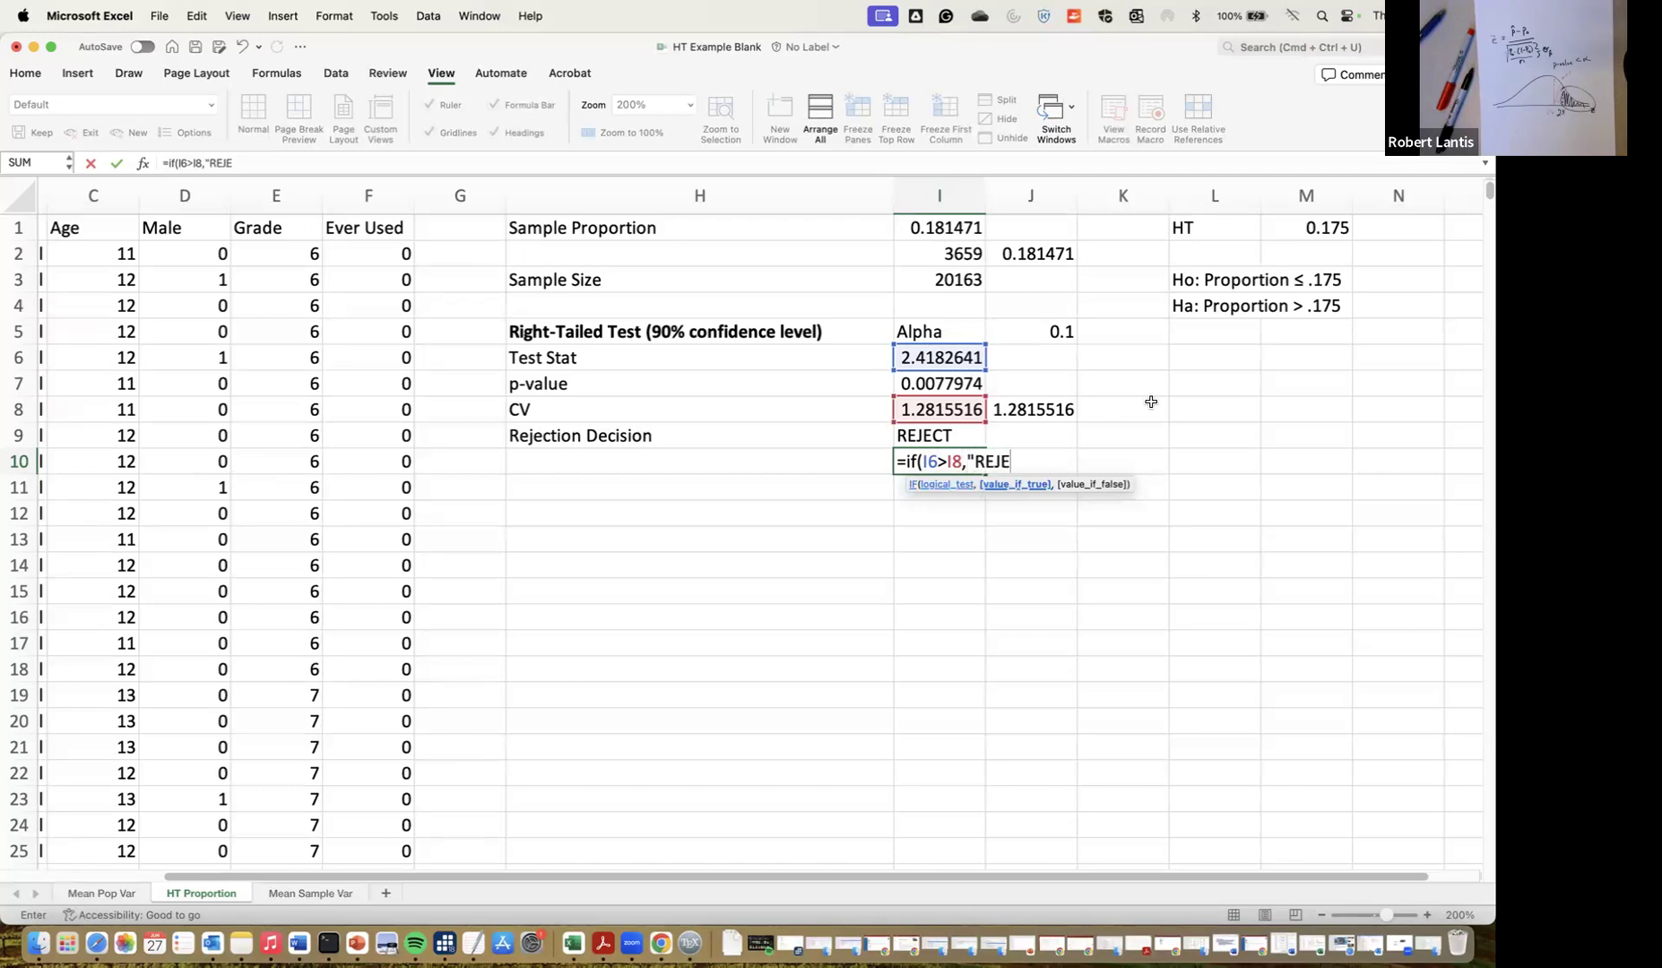
{"action": "type", "text": "CT\",\"FAIL TO REJE"}
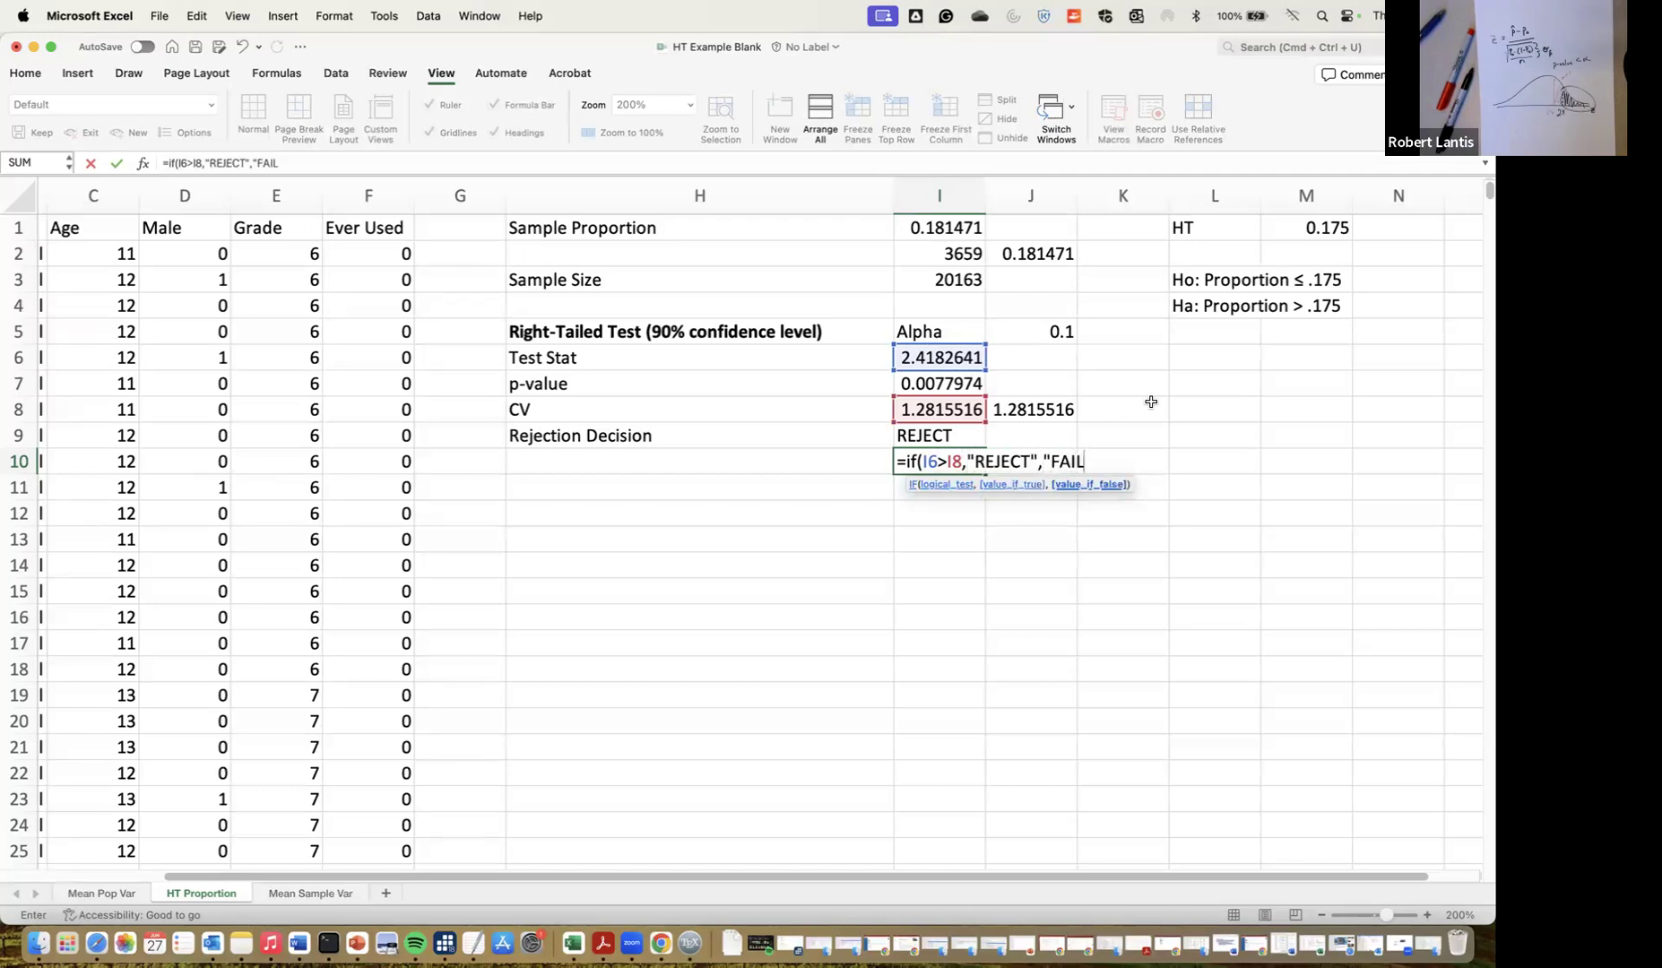
{"action": "type", "text": ")"}
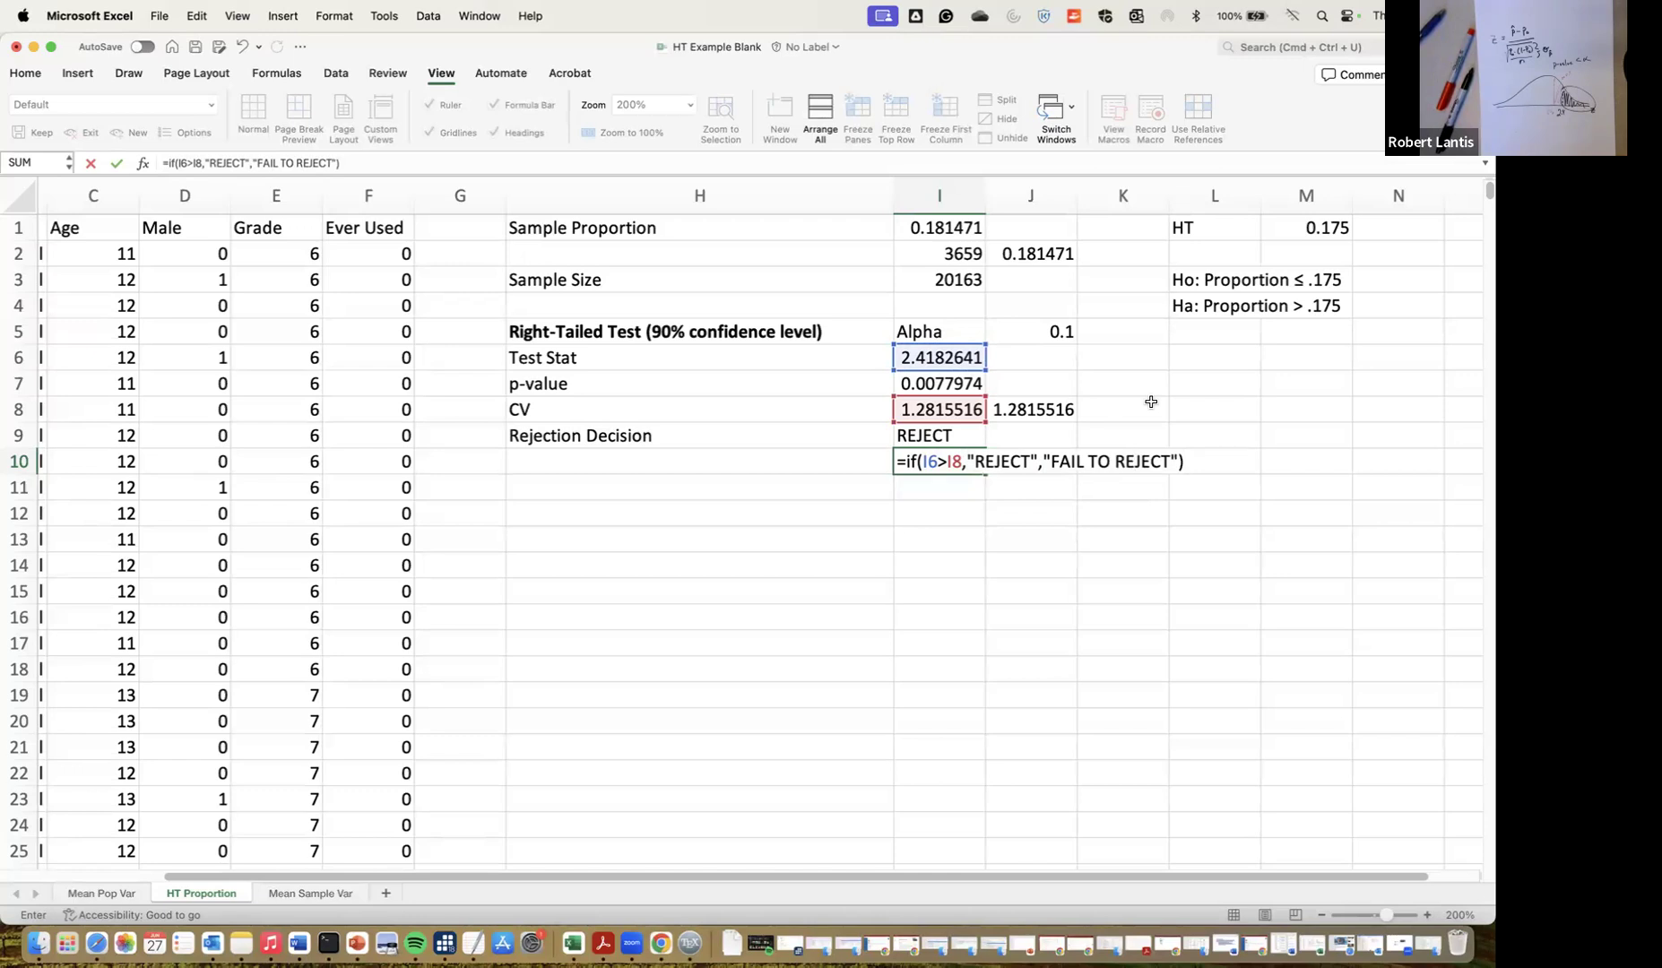
{"action": "key", "text": "Return"}
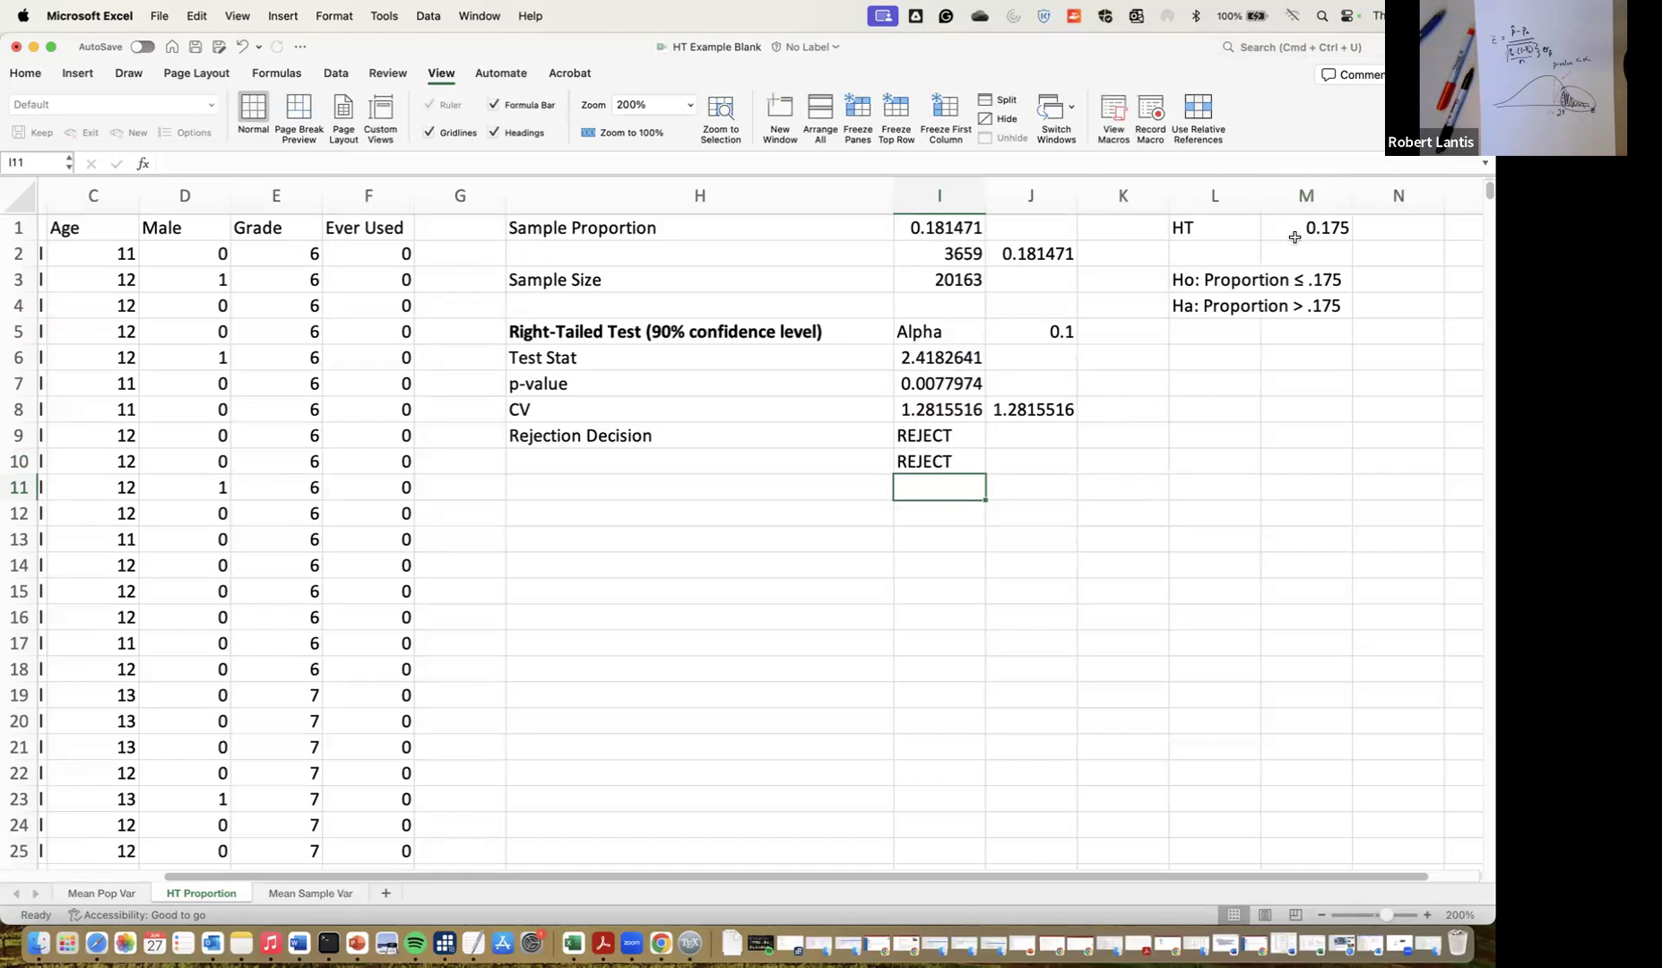
Test the rejection decisions against stricter alpha values in J5, trying .01 and .001
{"action": "left_click", "coordinate": [1062, 328]}
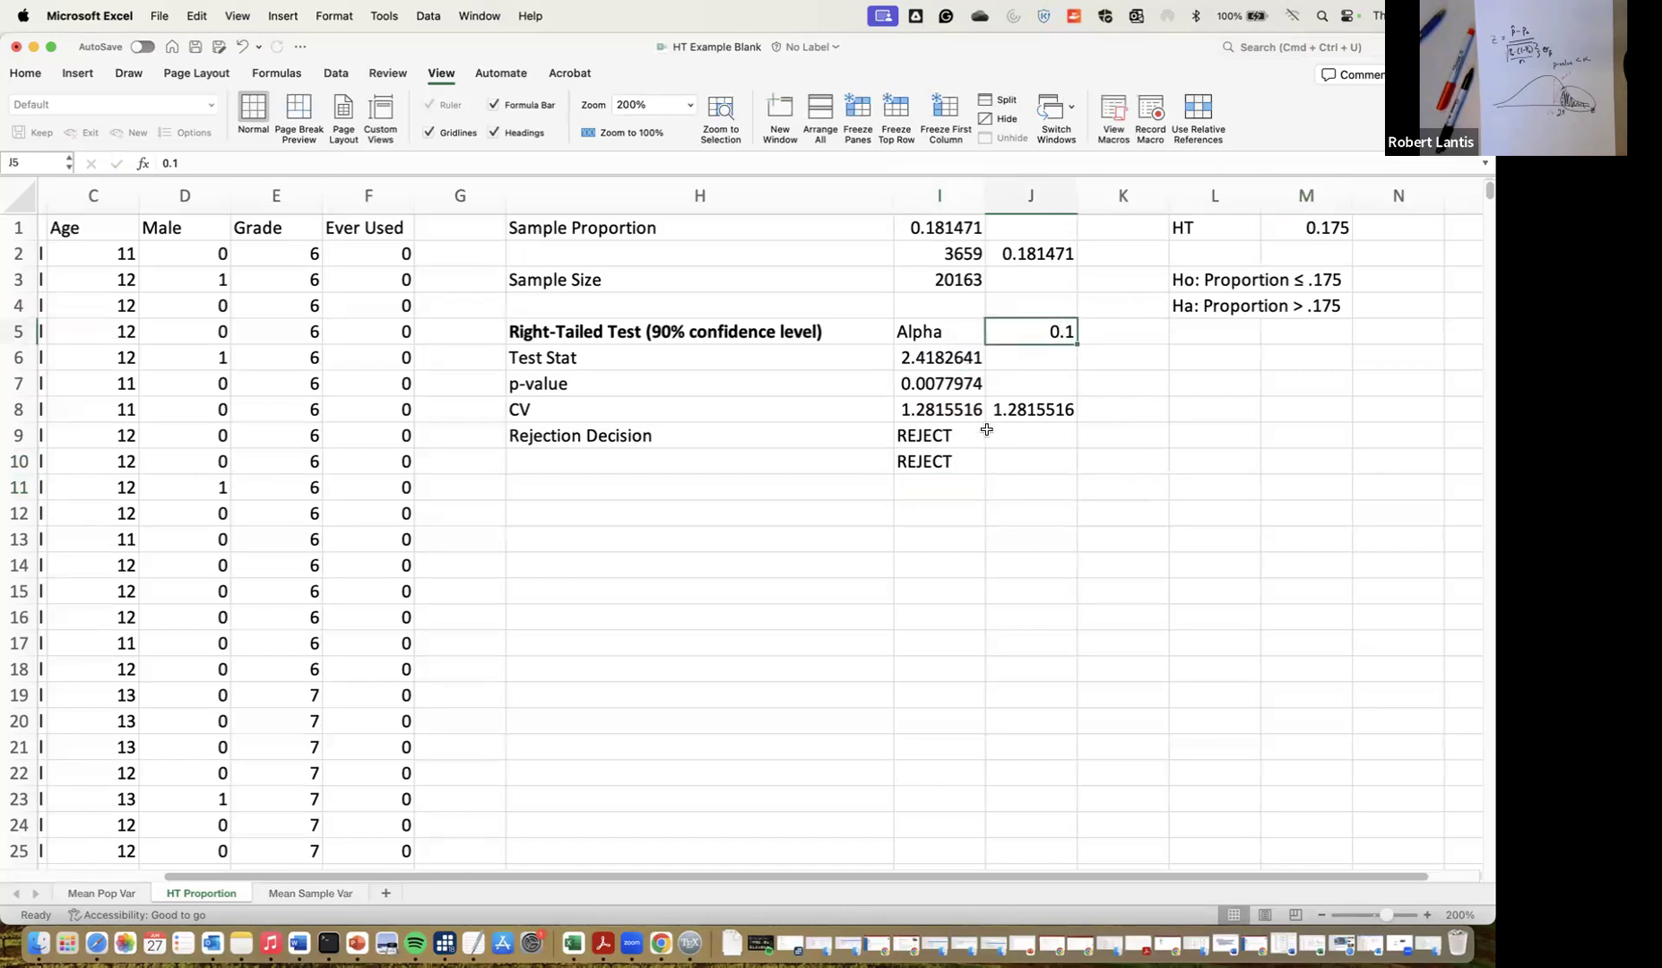
{"action": "type", "text": ".01"}
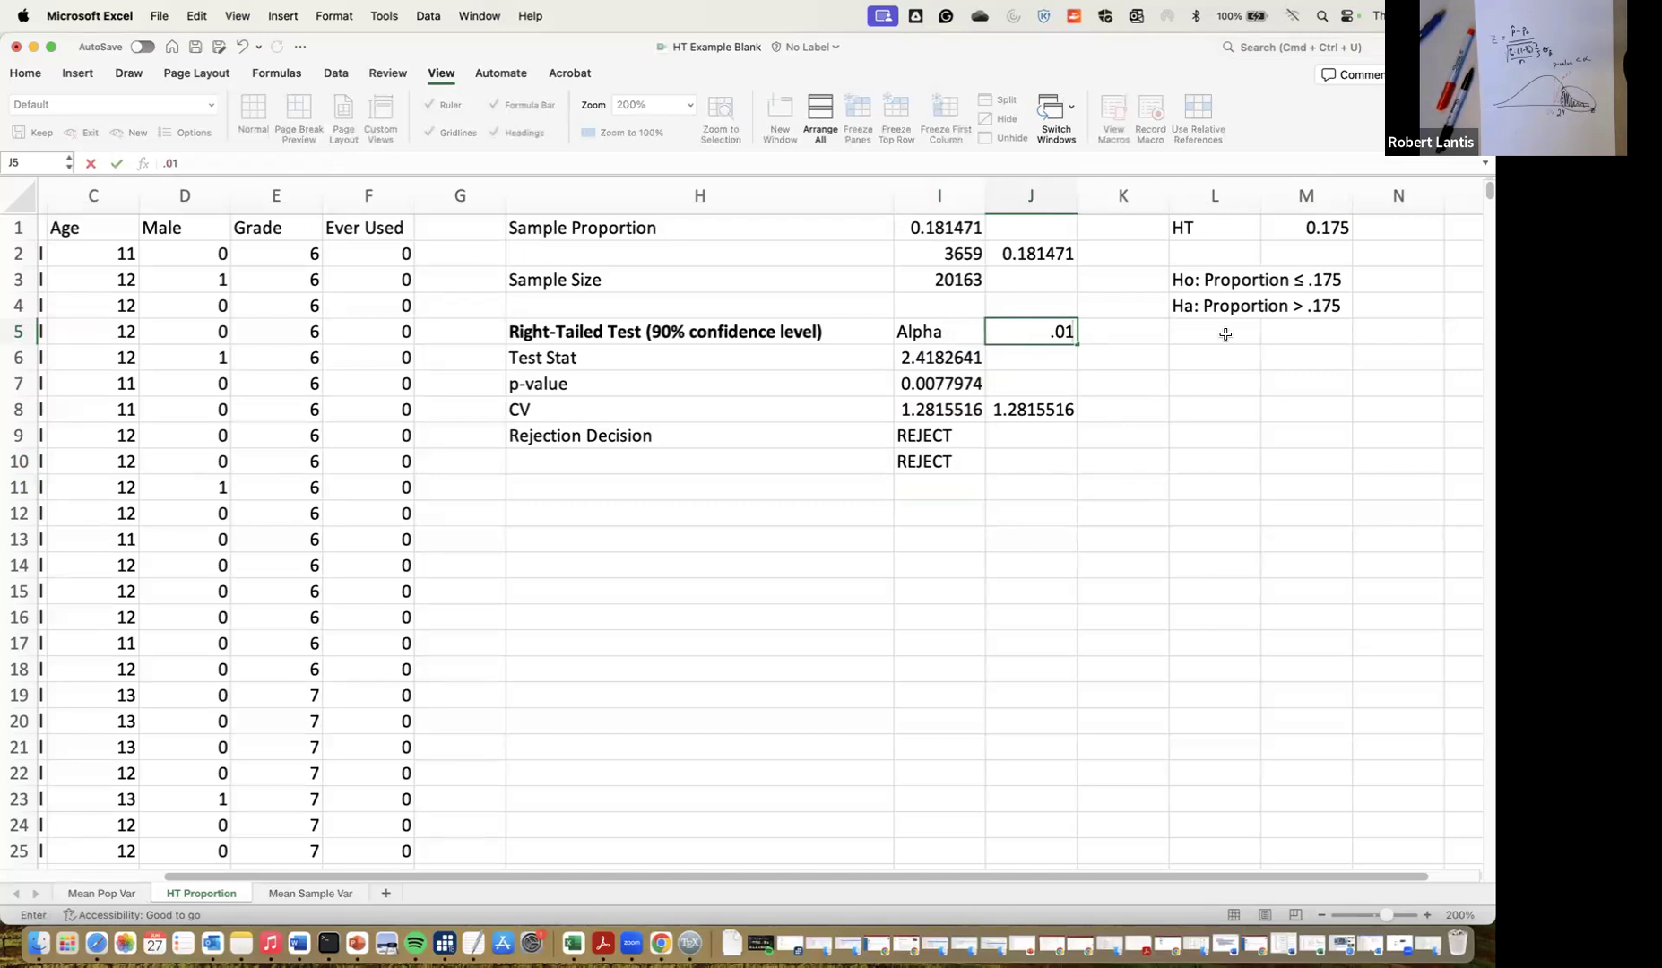
{"action": "key", "text": "Return"}
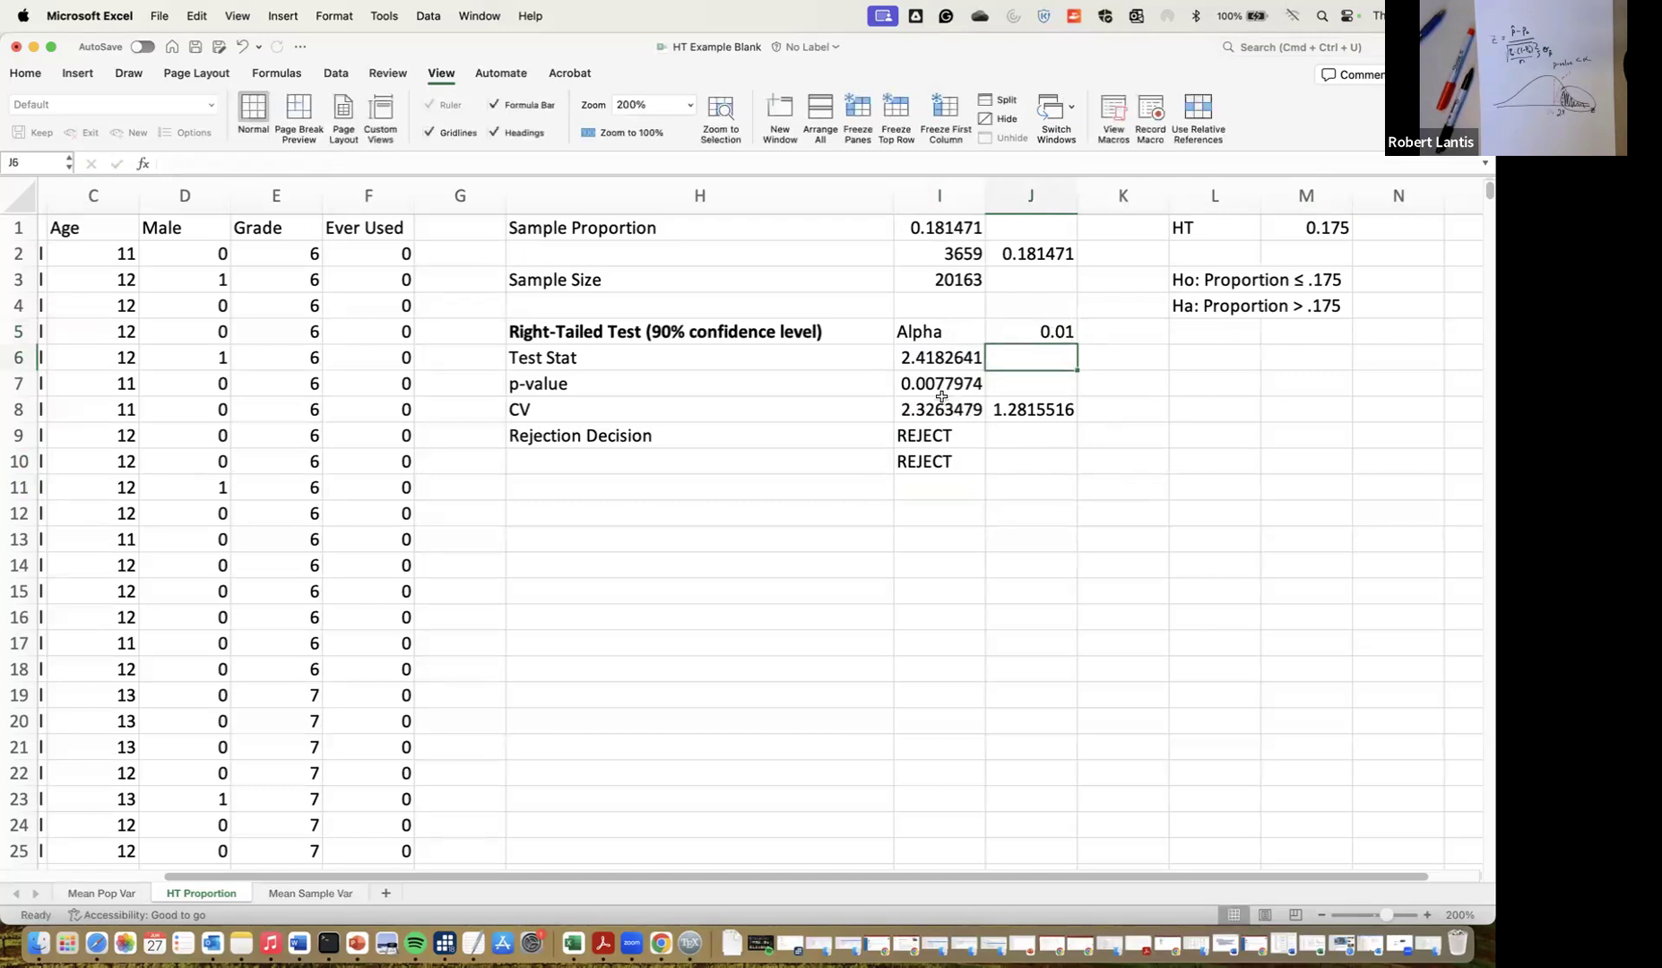
{"action": "key", "text": "Up"}
{"action": "type", "text": ".001"}
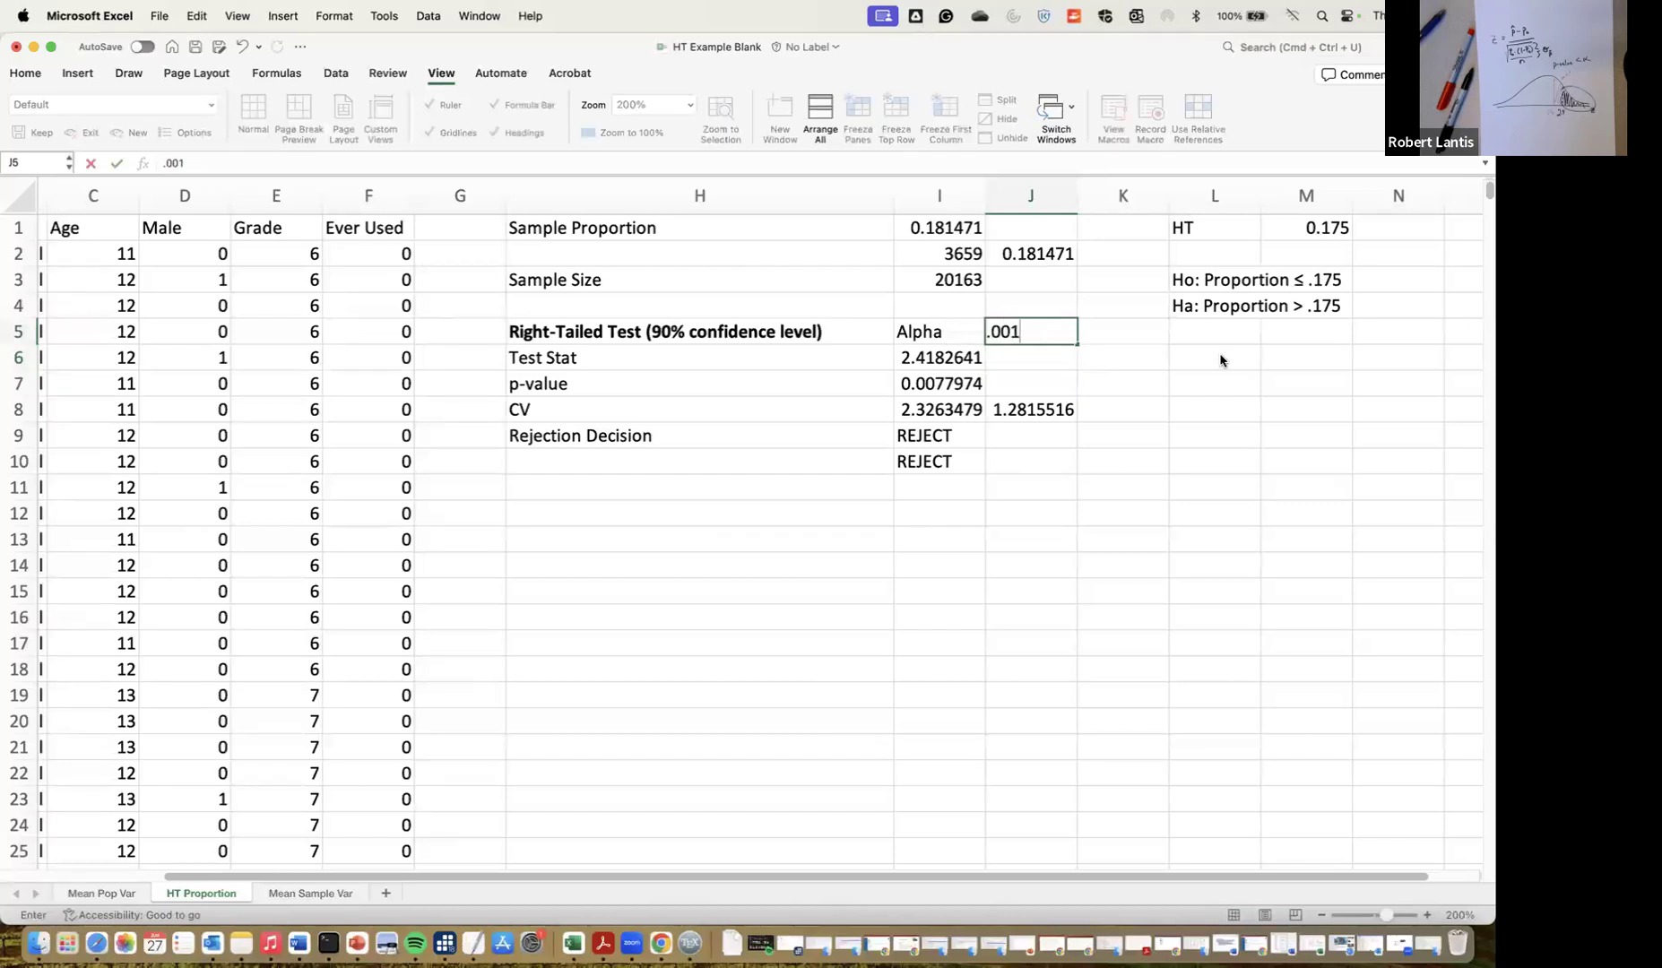
{"action": "key", "text": "Return"}
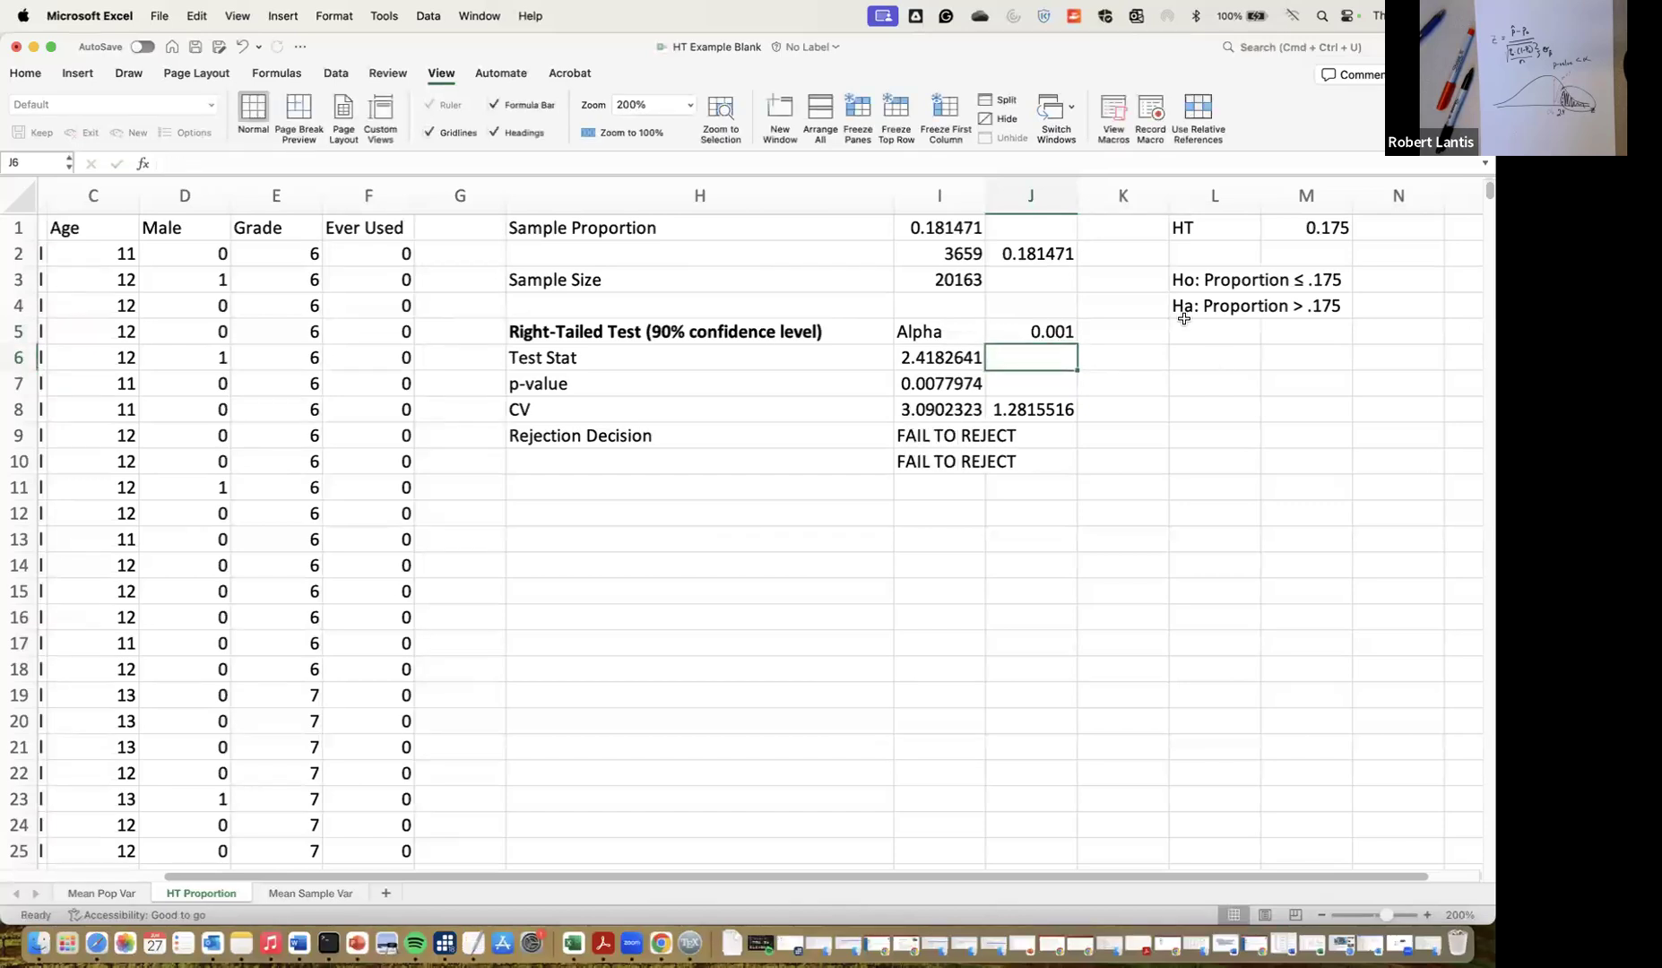
Set alpha in J5 back to .1
{"action": "left_click", "coordinate": [1038, 334]}
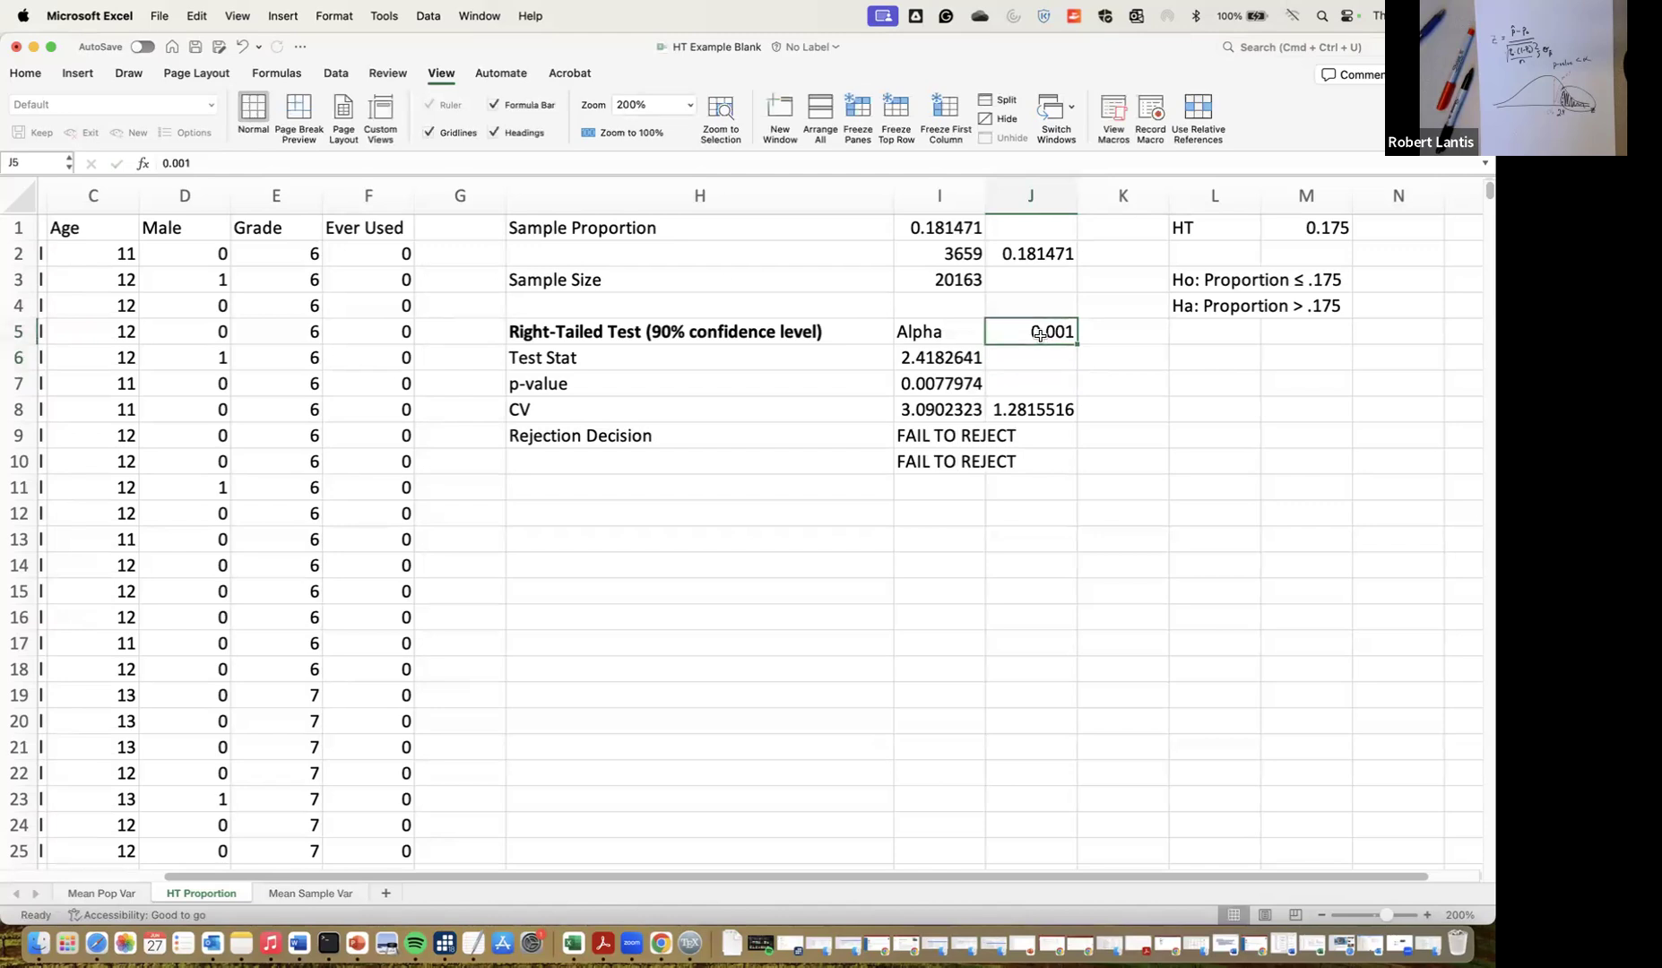
{"action": "type", "text": ".1"}
{"action": "key", "text": "Return"}
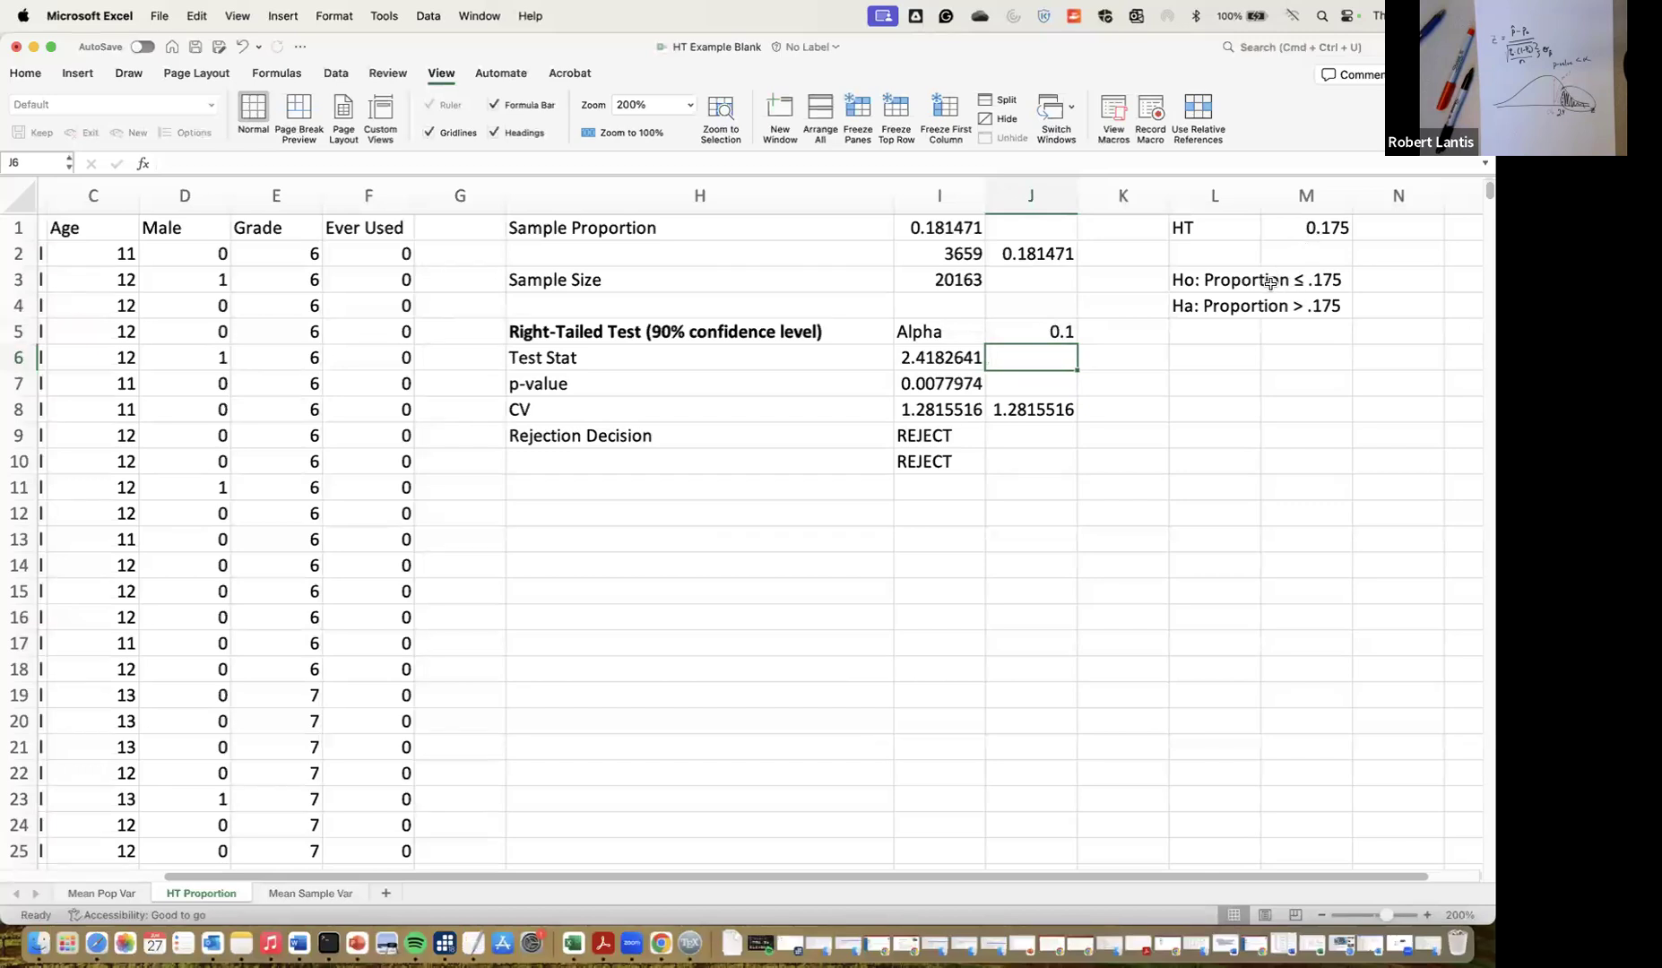
Try a hypothesized proportion of .18 in M1 to see its effect on the rejection decisions
{"action": "left_click", "coordinate": [1317, 228]}
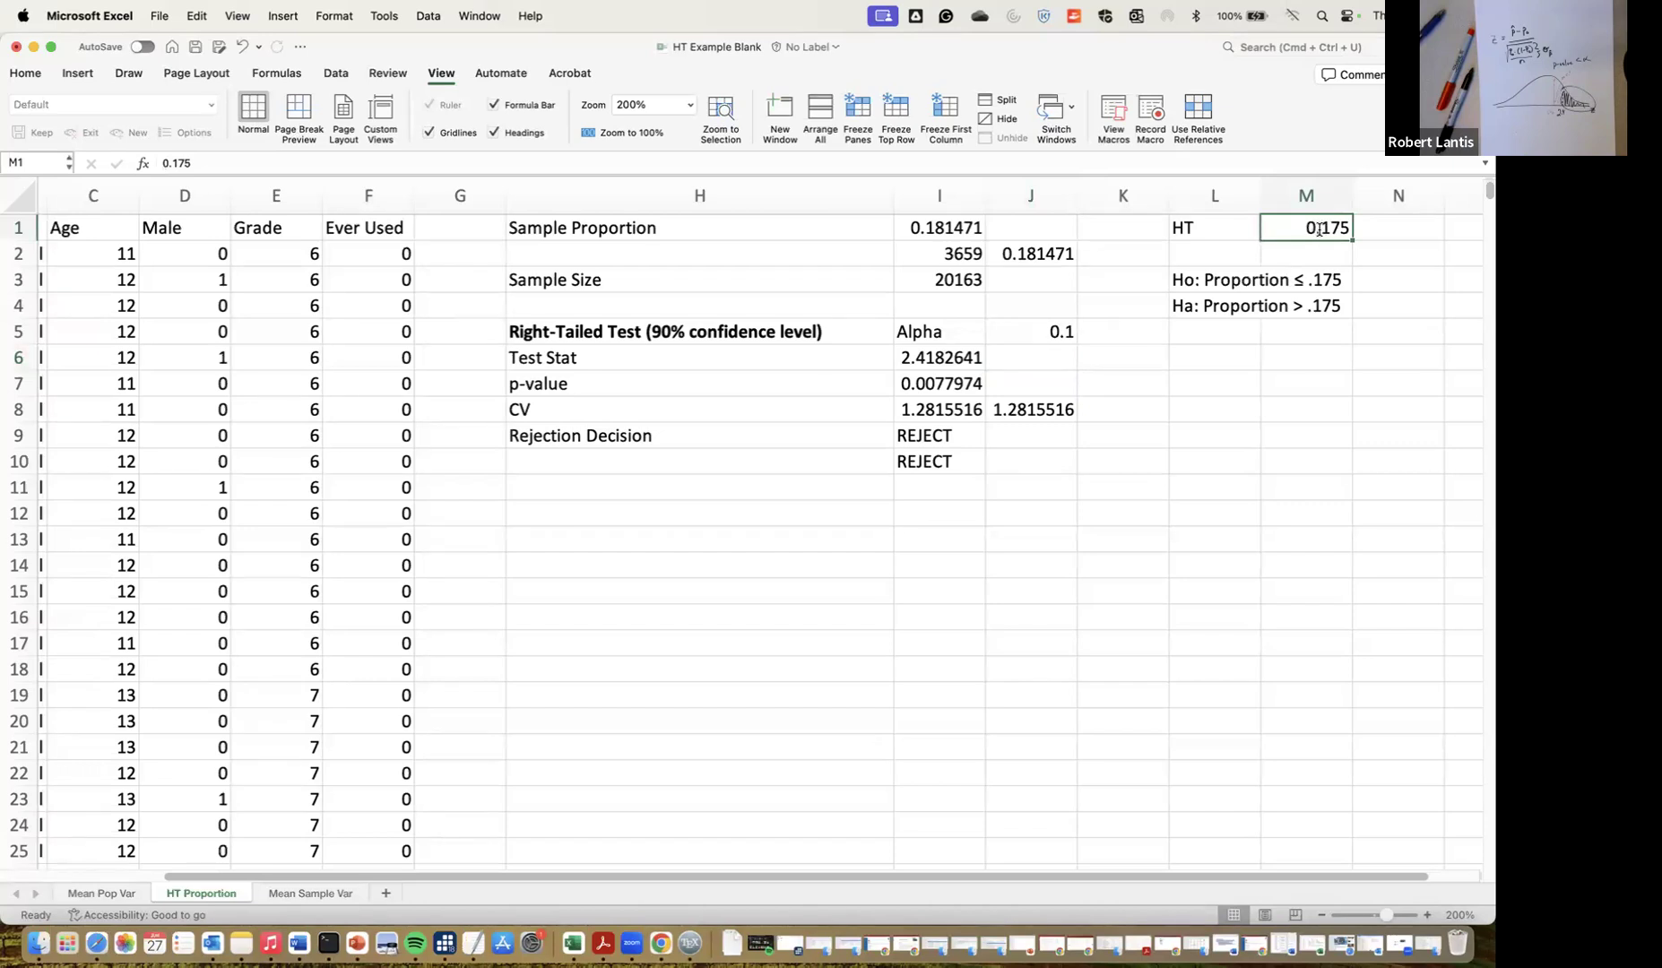
{"action": "type", "text": ".18"}
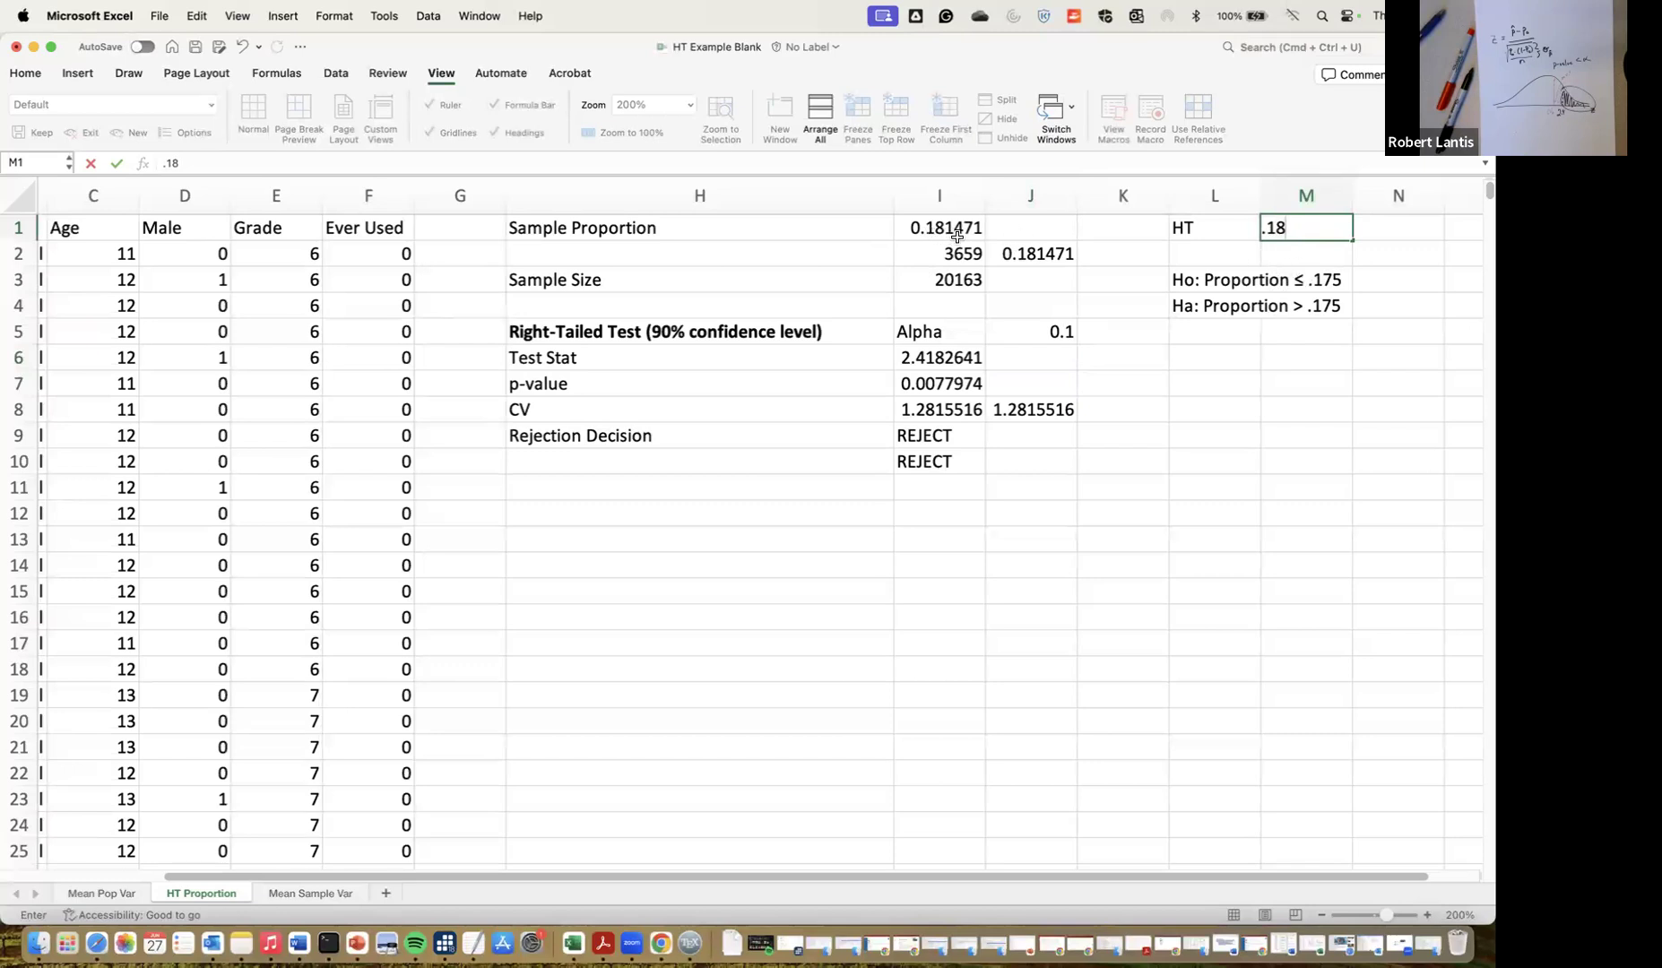
{"action": "key", "text": "Return"}
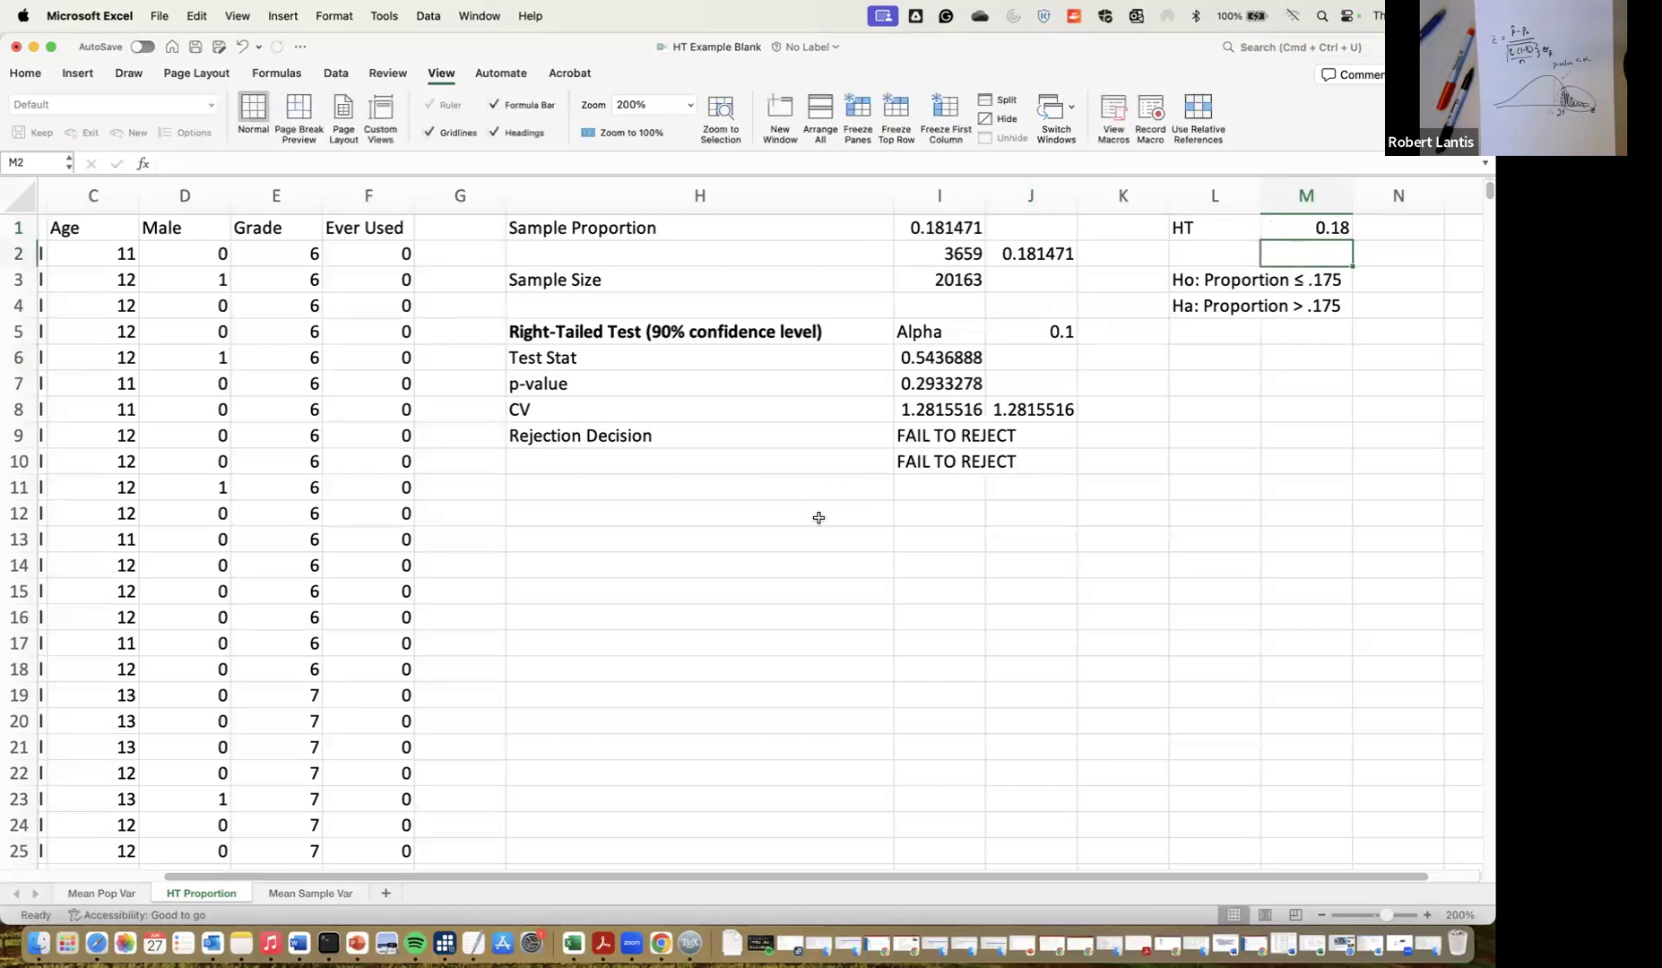
Restore the hypothesized proportion in M1 to .175
{"action": "left_click", "coordinate": [1322, 225]}
{"action": "type", "text": "."}
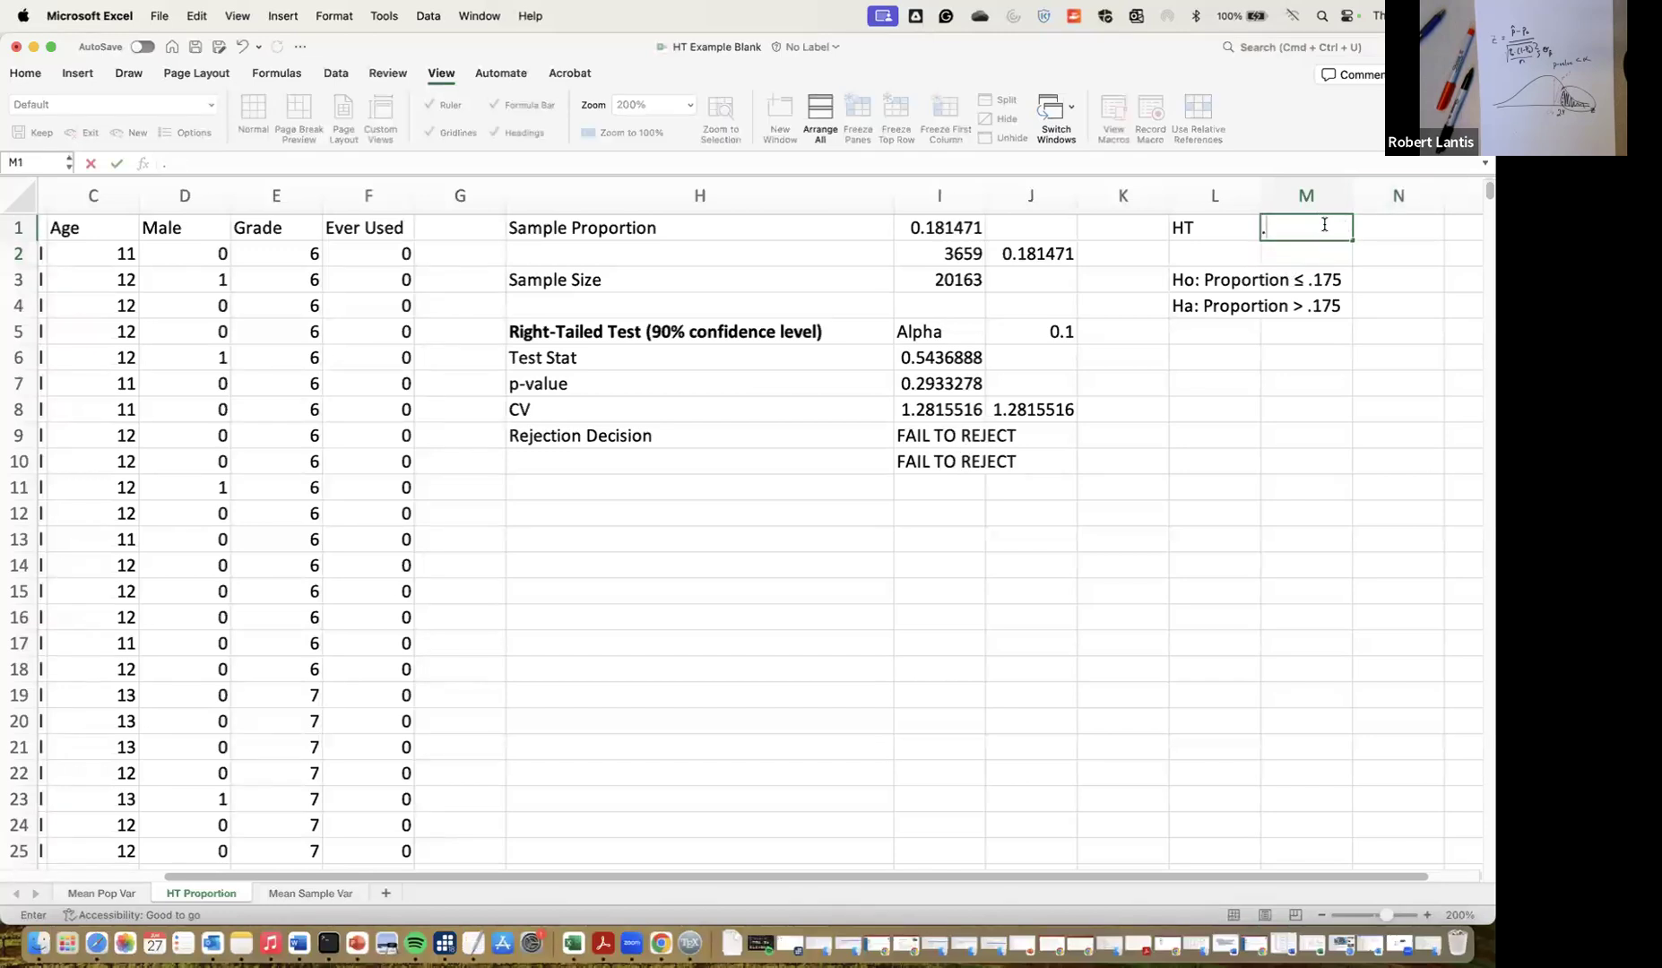
{"action": "type", "text": "175"}
{"action": "key", "text": "Return"}
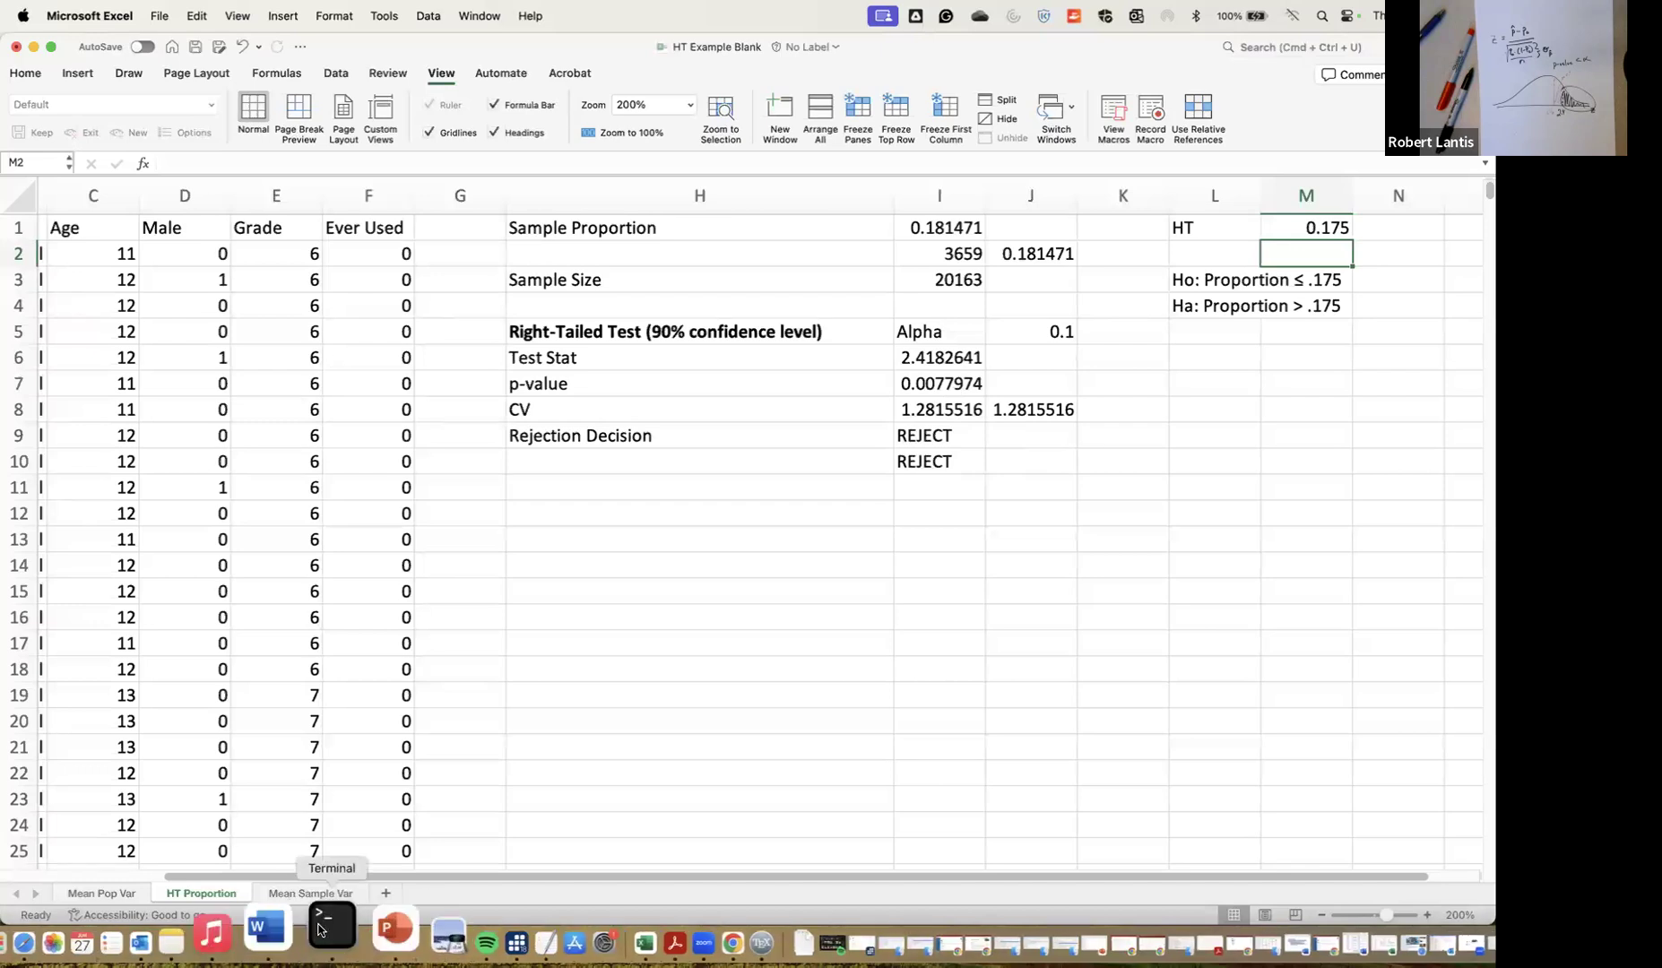
Open the Mean Sample Var sheet and set its zoom to 200%
{"action": "left_click", "coordinate": [313, 892]}
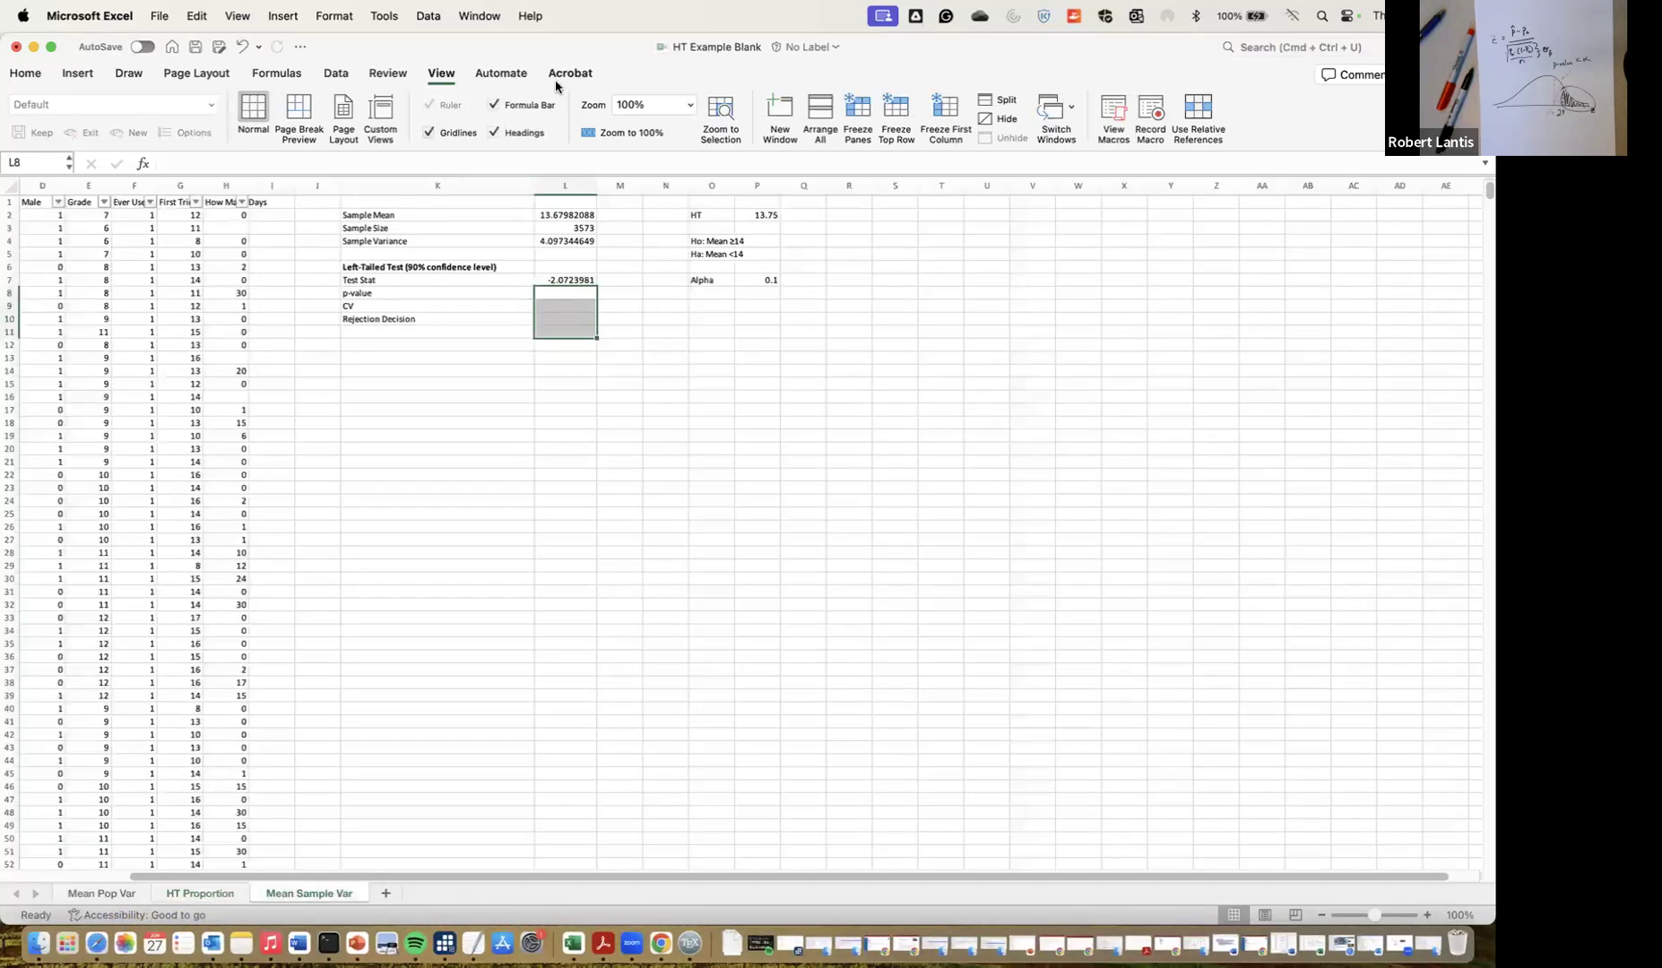
{"action": "left_click", "coordinate": [690, 106]}
{"action": "left_click", "coordinate": [649, 132]}
{"action": "scroll", "coordinate": [531, 375], "scroll_direction": "down", "scroll_amount": 1}
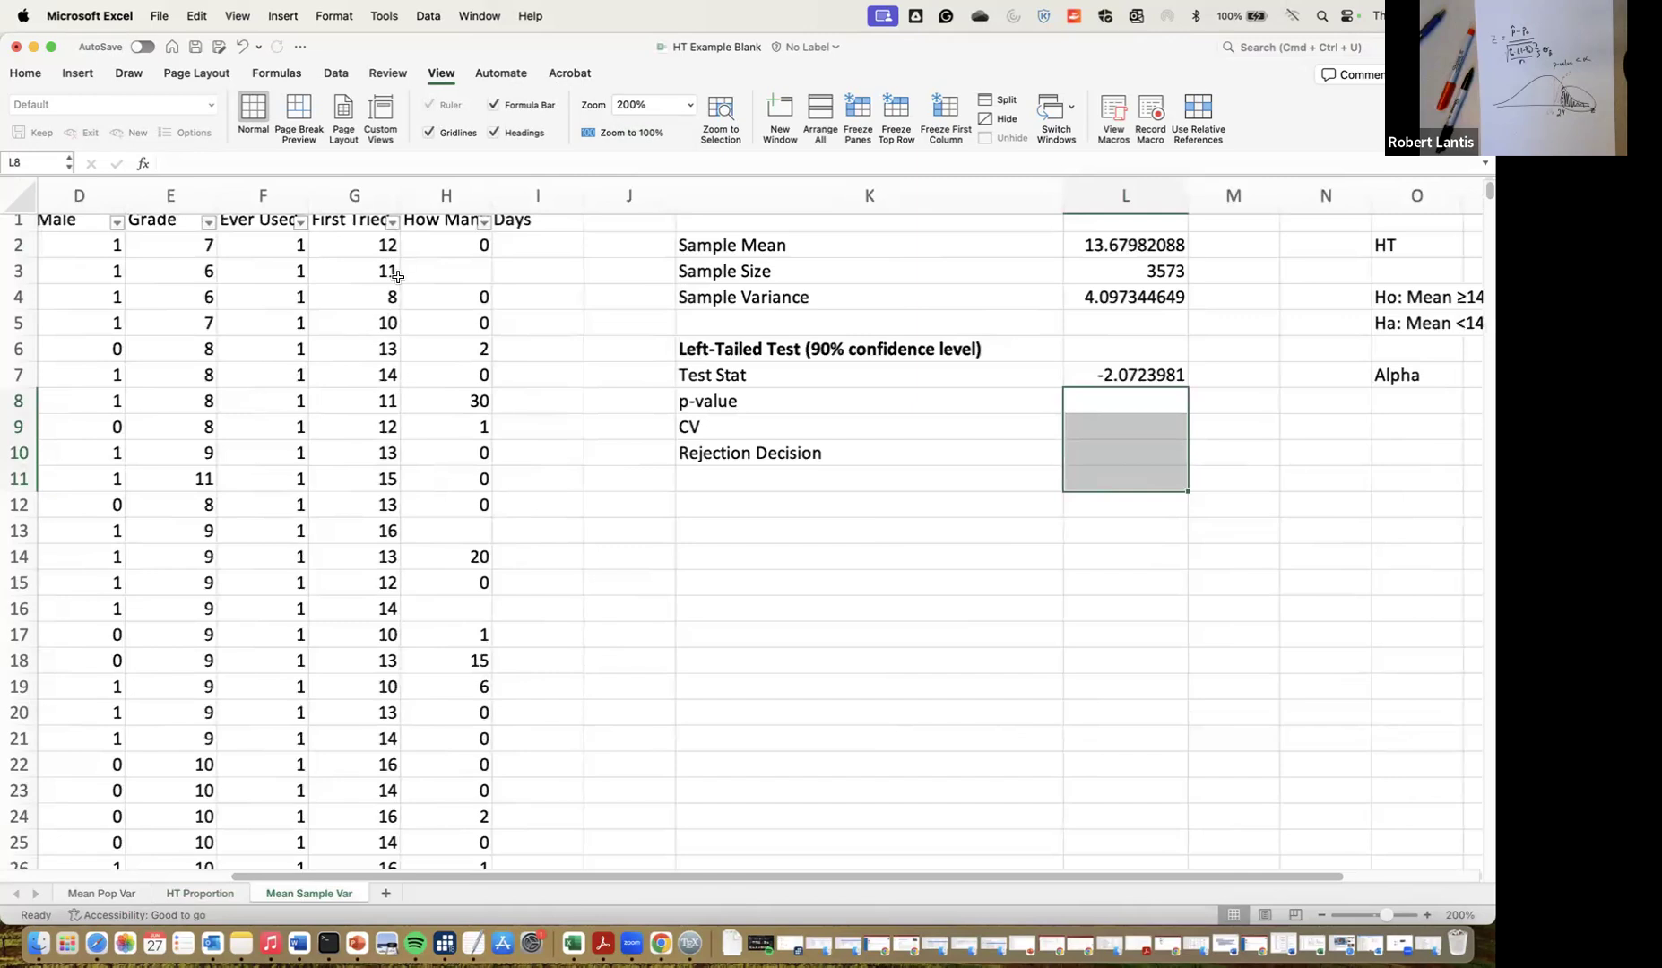
{"action": "scroll", "coordinate": [399, 269], "scroll_direction": "right", "scroll_amount": 1}
{"action": "scroll", "coordinate": [399, 269], "scroll_direction": "up", "scroll_amount": 1}
{"action": "scroll", "coordinate": [408, 274], "scroll_direction": "left", "scroll_amount": 3}
{"action": "scroll", "coordinate": [407, 273], "scroll_direction": "down", "scroll_amount": 1}
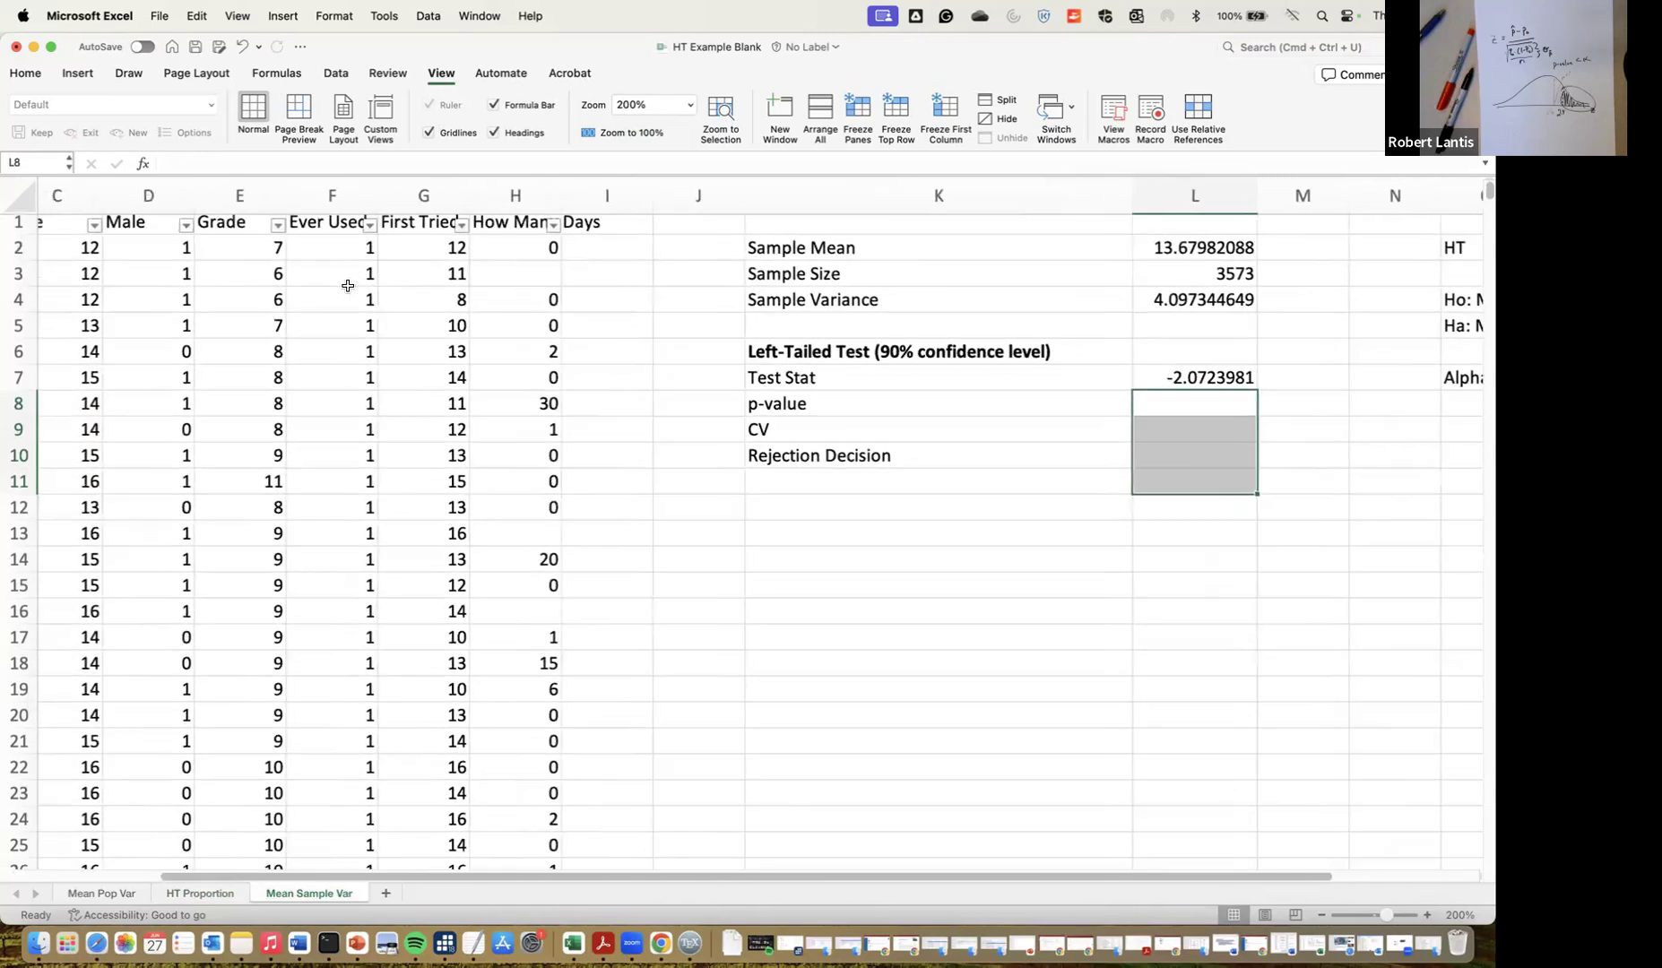
{"action": "scroll", "coordinate": [373, 308], "scroll_direction": "up", "scroll_amount": 1}
{"action": "scroll", "coordinate": [373, 308], "scroll_direction": "left", "scroll_amount": 1}
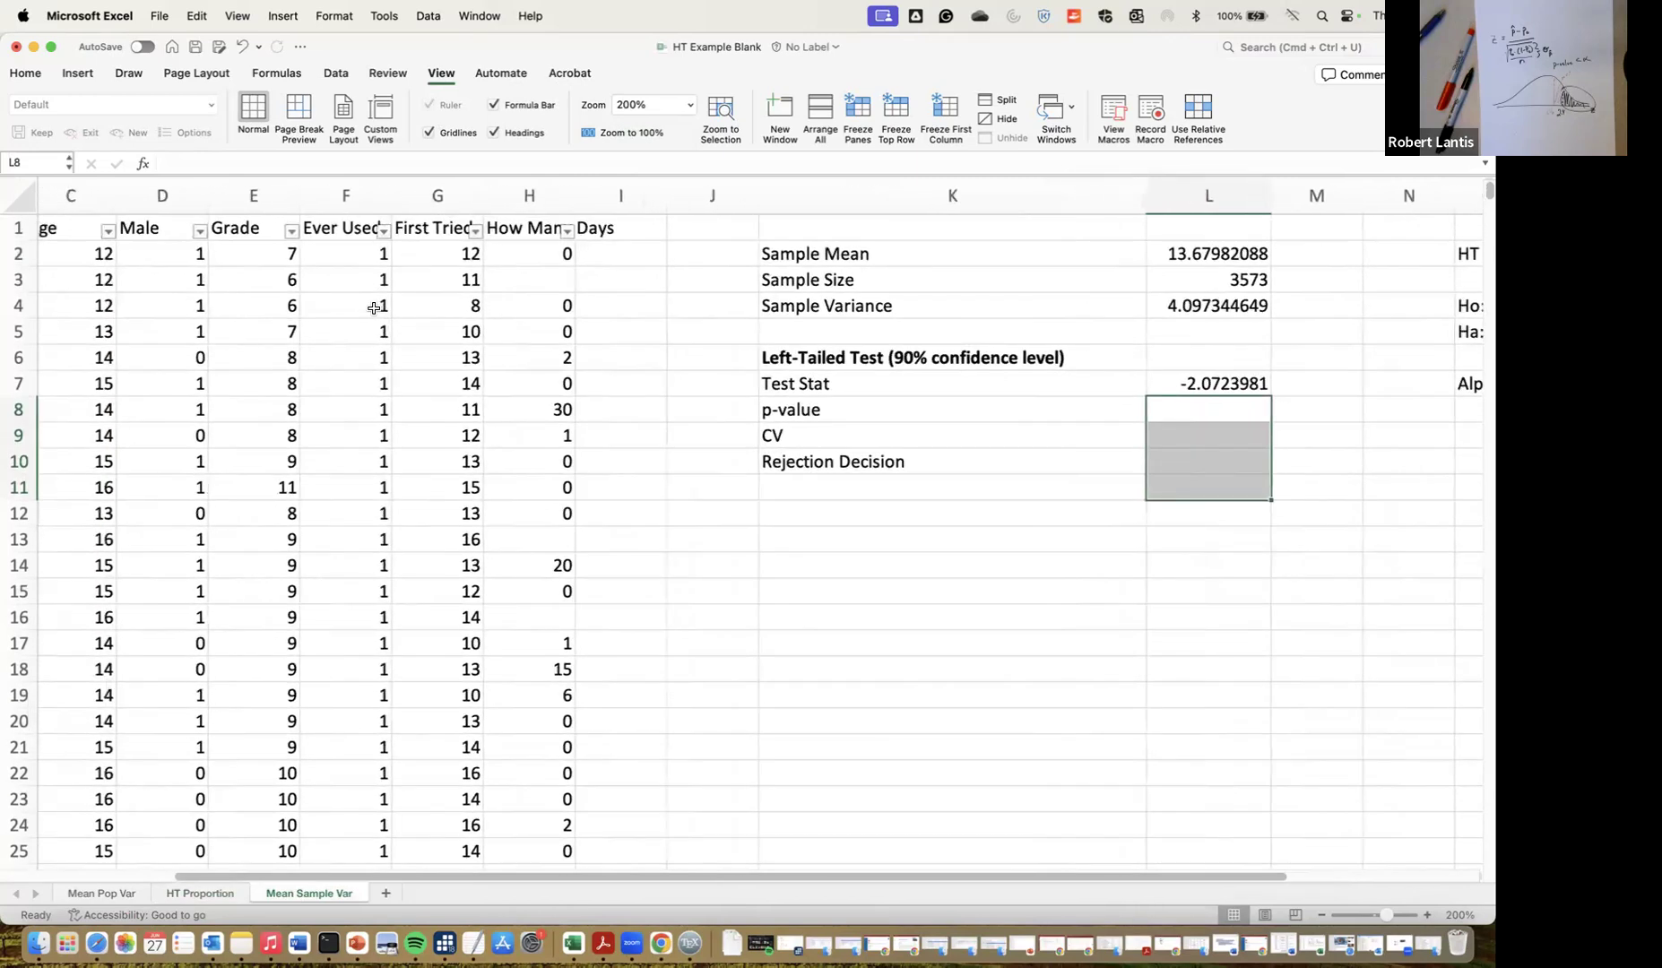
Examine the First Tried column and the sample mean formula in L2 that refers to it
{"action": "left_click", "coordinate": [439, 246]}
{"action": "left_click", "coordinate": [436, 229]}
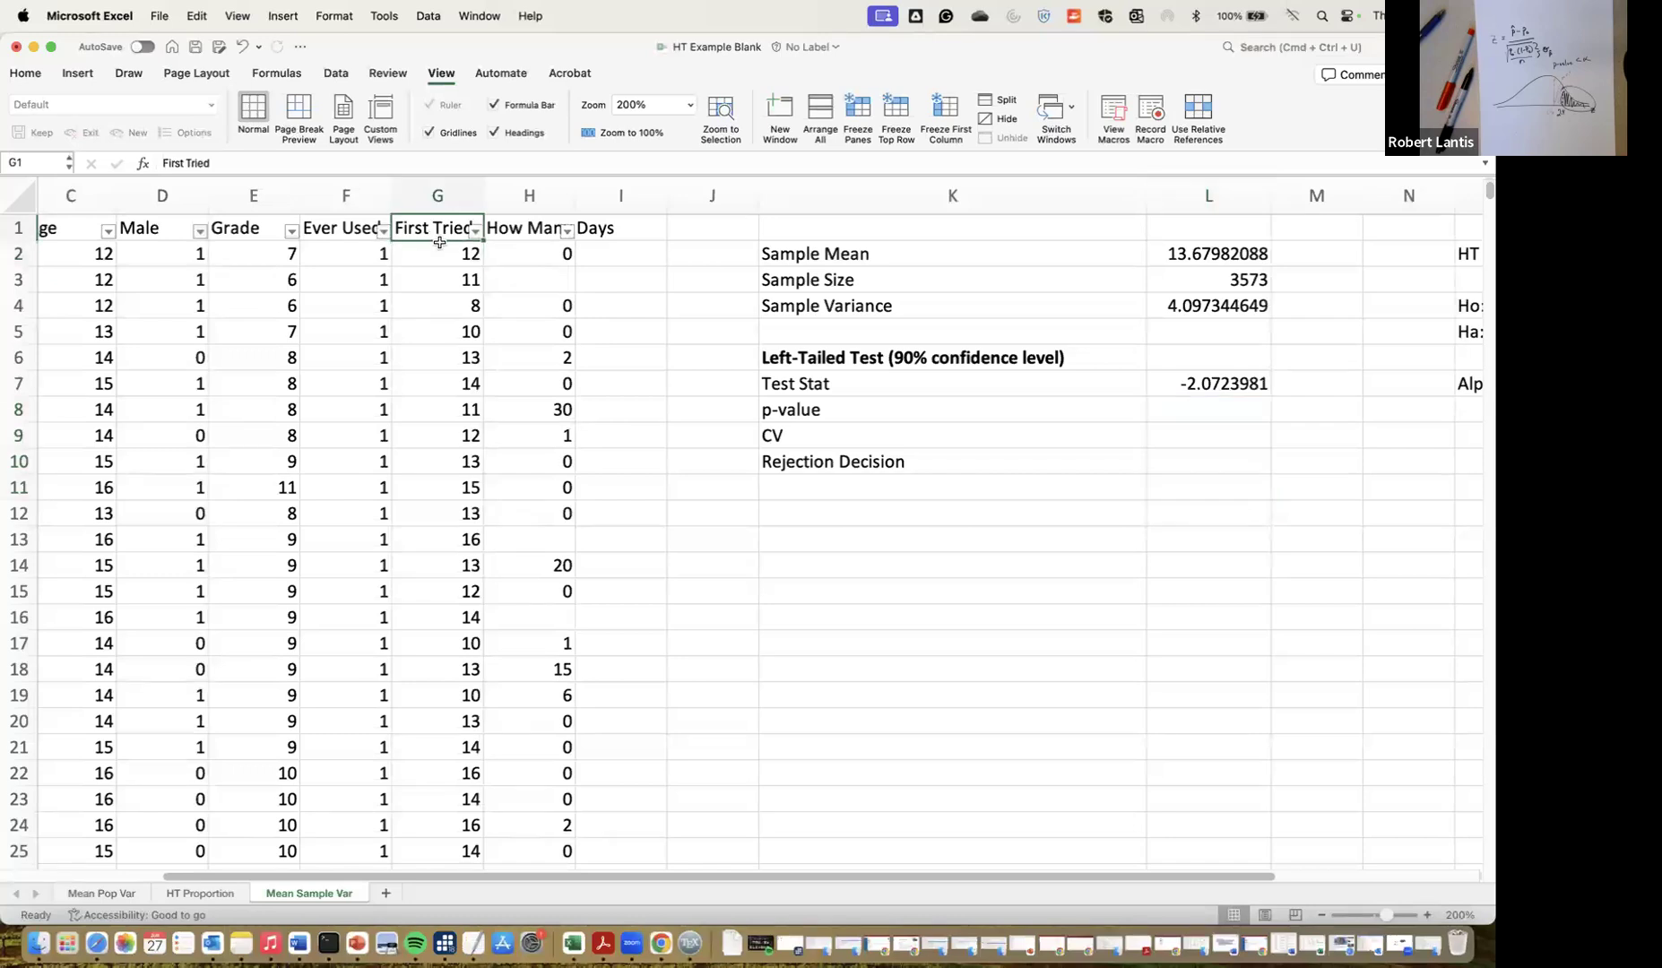
{"action": "scroll", "coordinate": [450, 299], "scroll_direction": "right", "scroll_amount": 1}
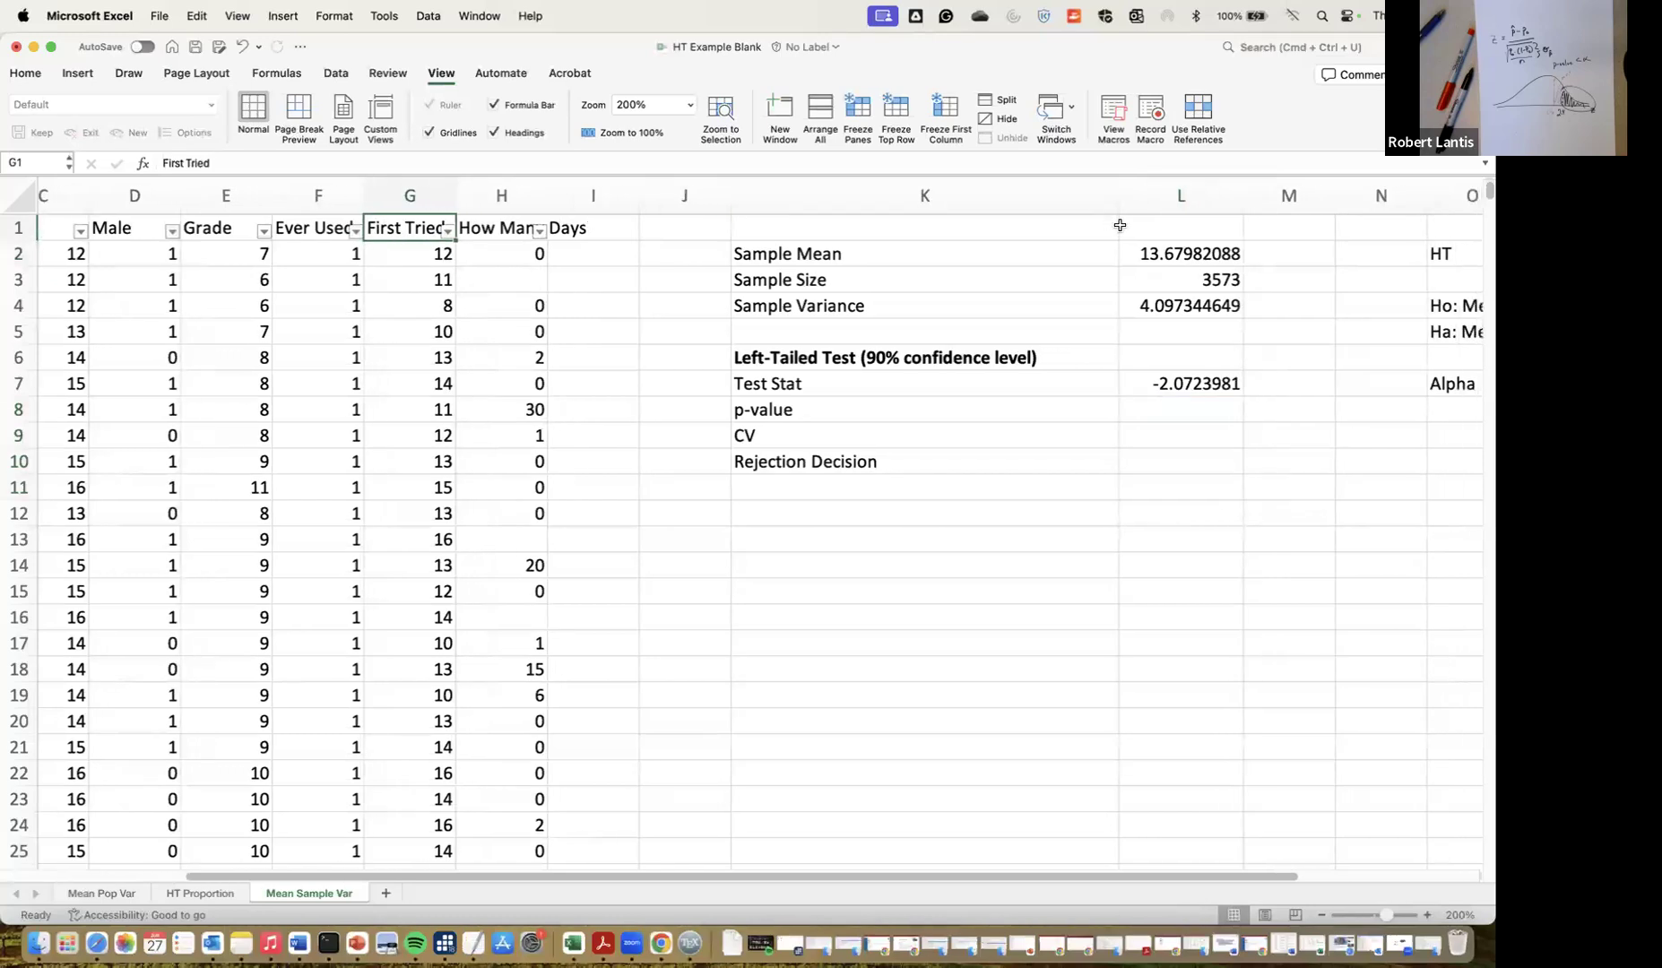
{"action": "double_click", "coordinate": [1174, 252]}
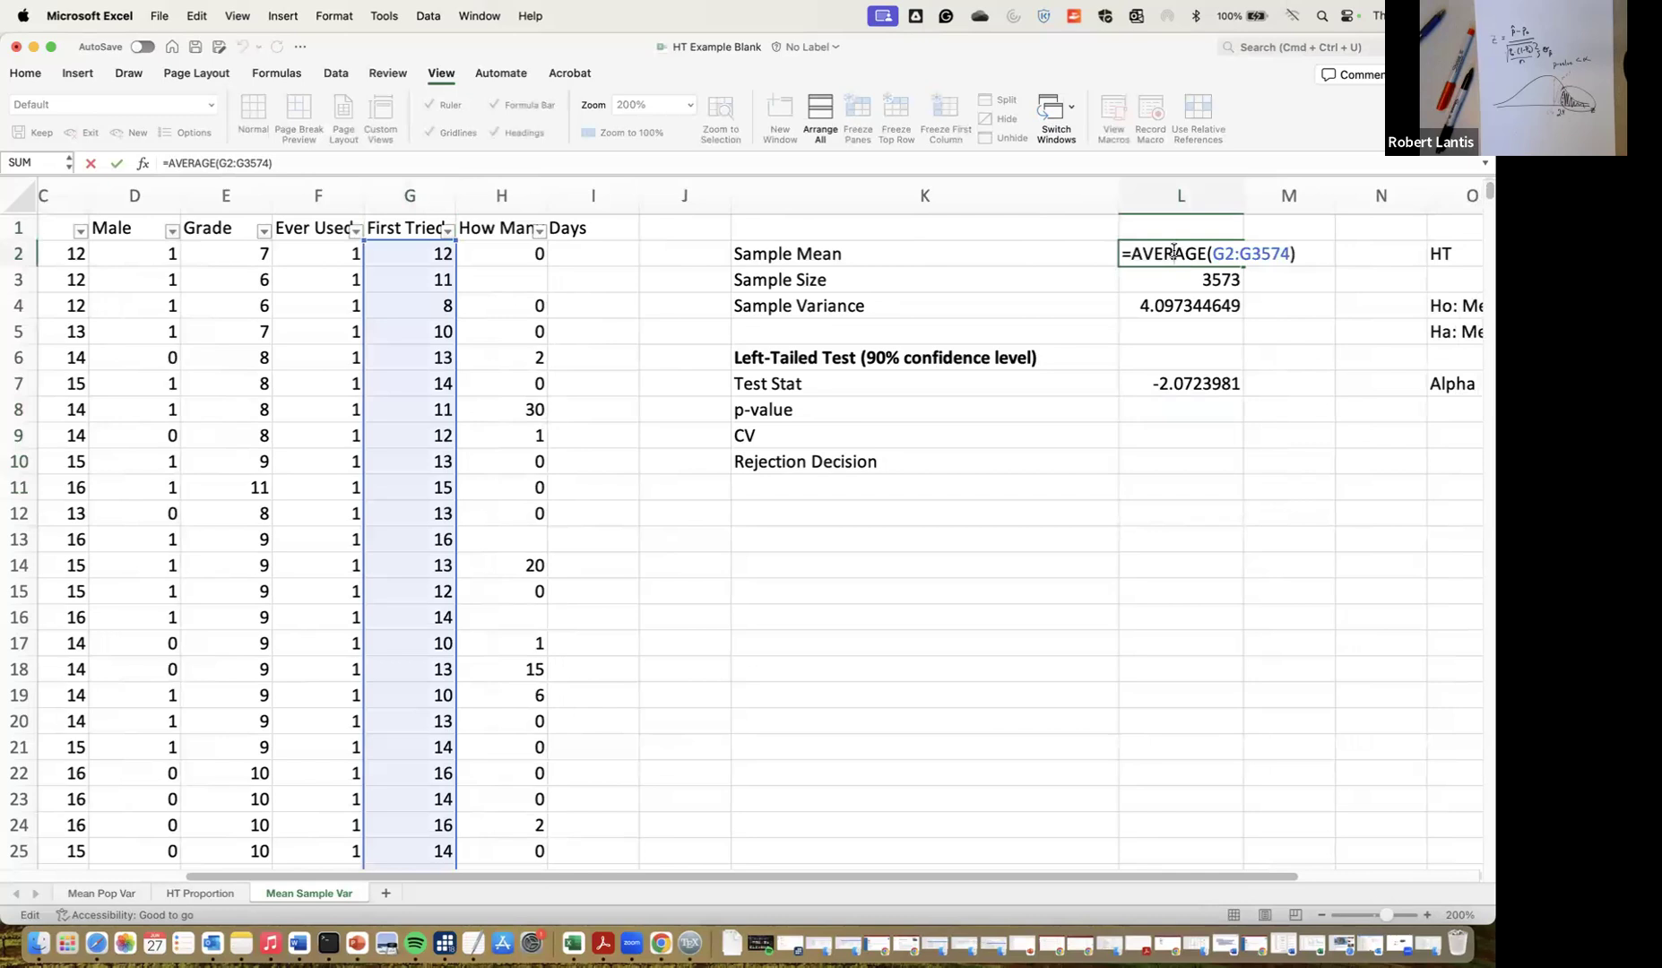
{"action": "key", "text": "Return"}
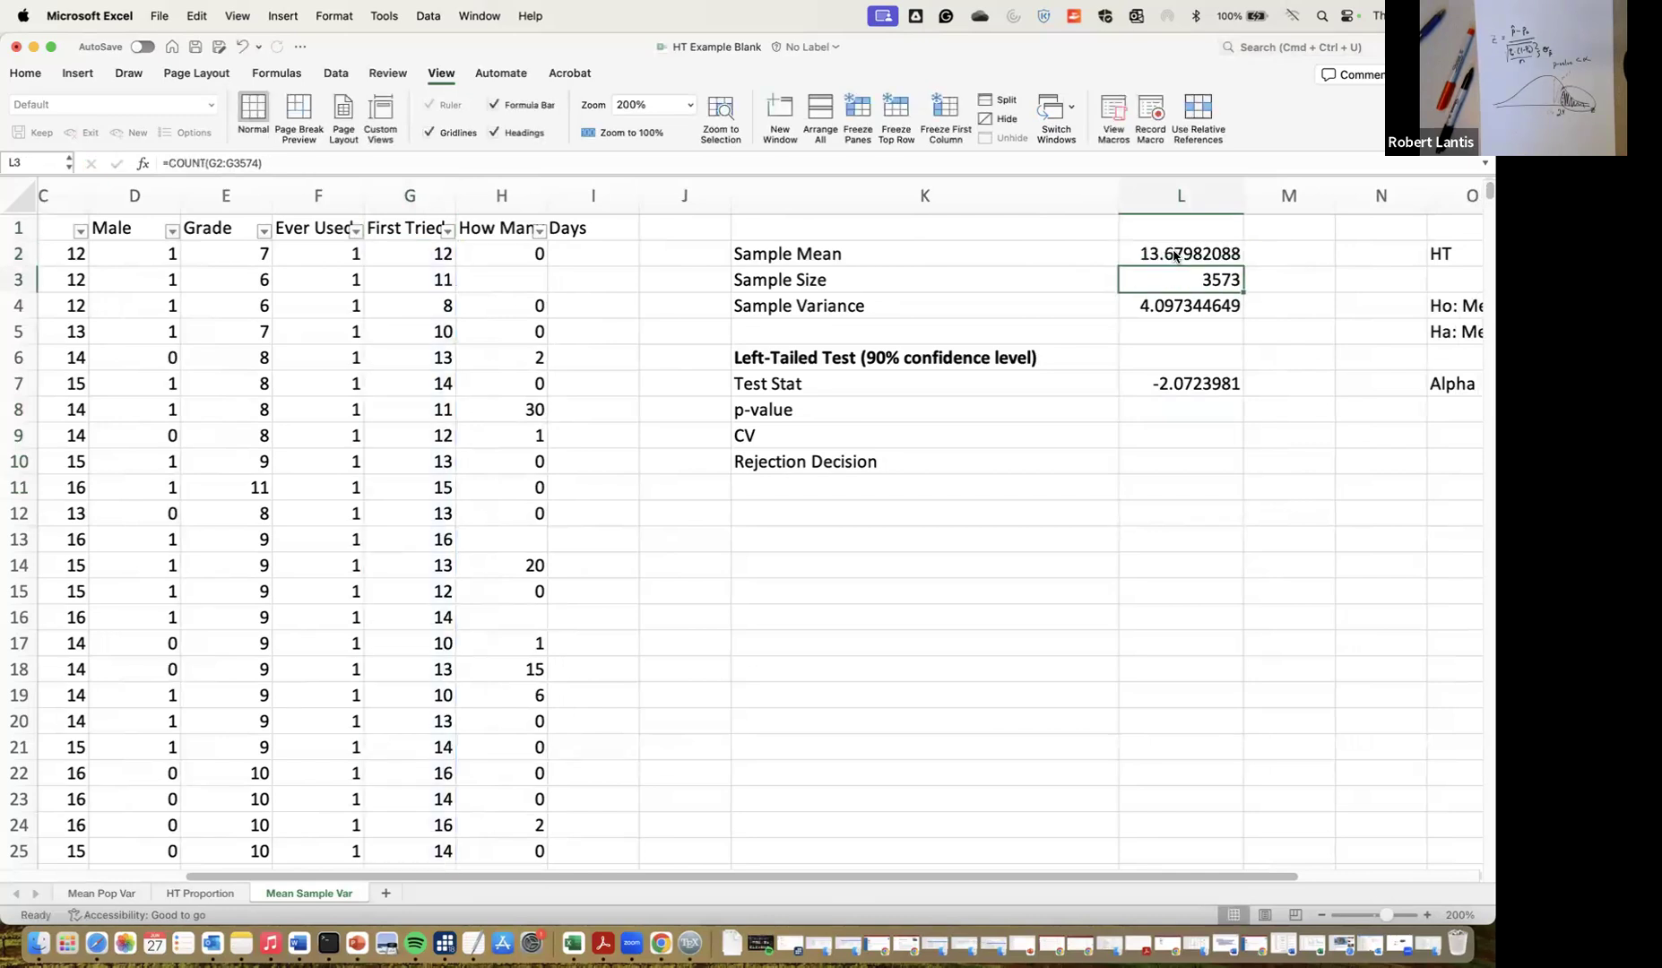
{"action": "scroll", "coordinate": [1176, 256], "scroll_direction": "right", "scroll_amount": 1}
{"action": "scroll", "coordinate": [1253, 260], "scroll_direction": "right", "scroll_amount": 1}
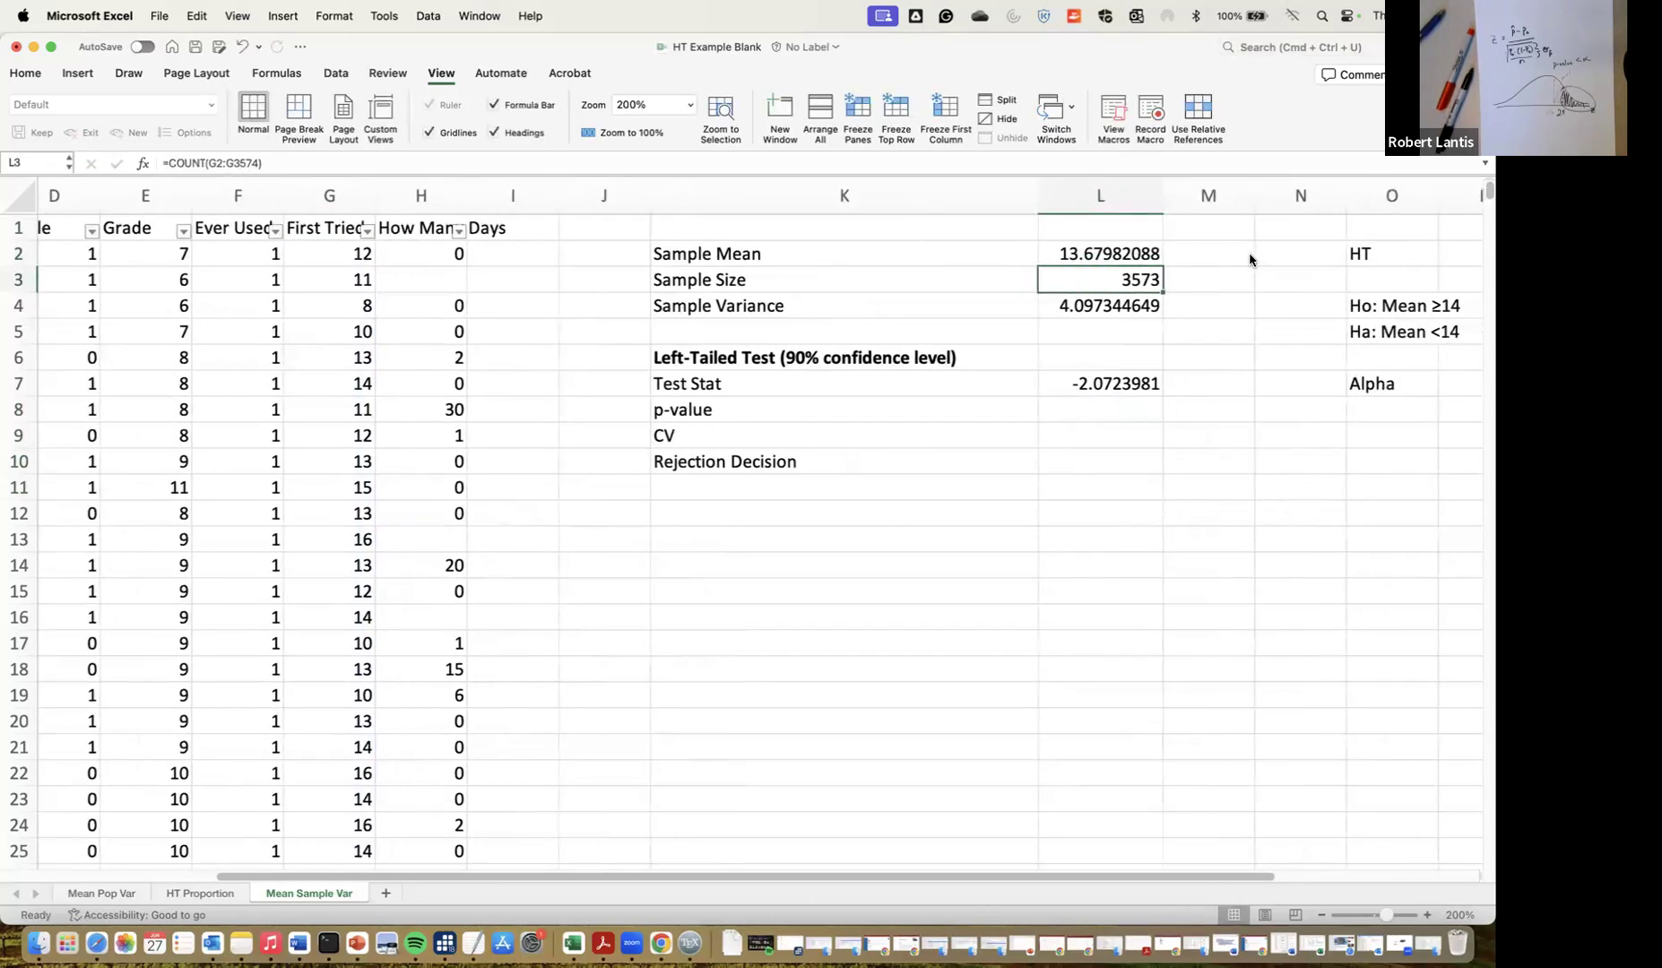
{"action": "double_click", "coordinate": [1104, 254]}
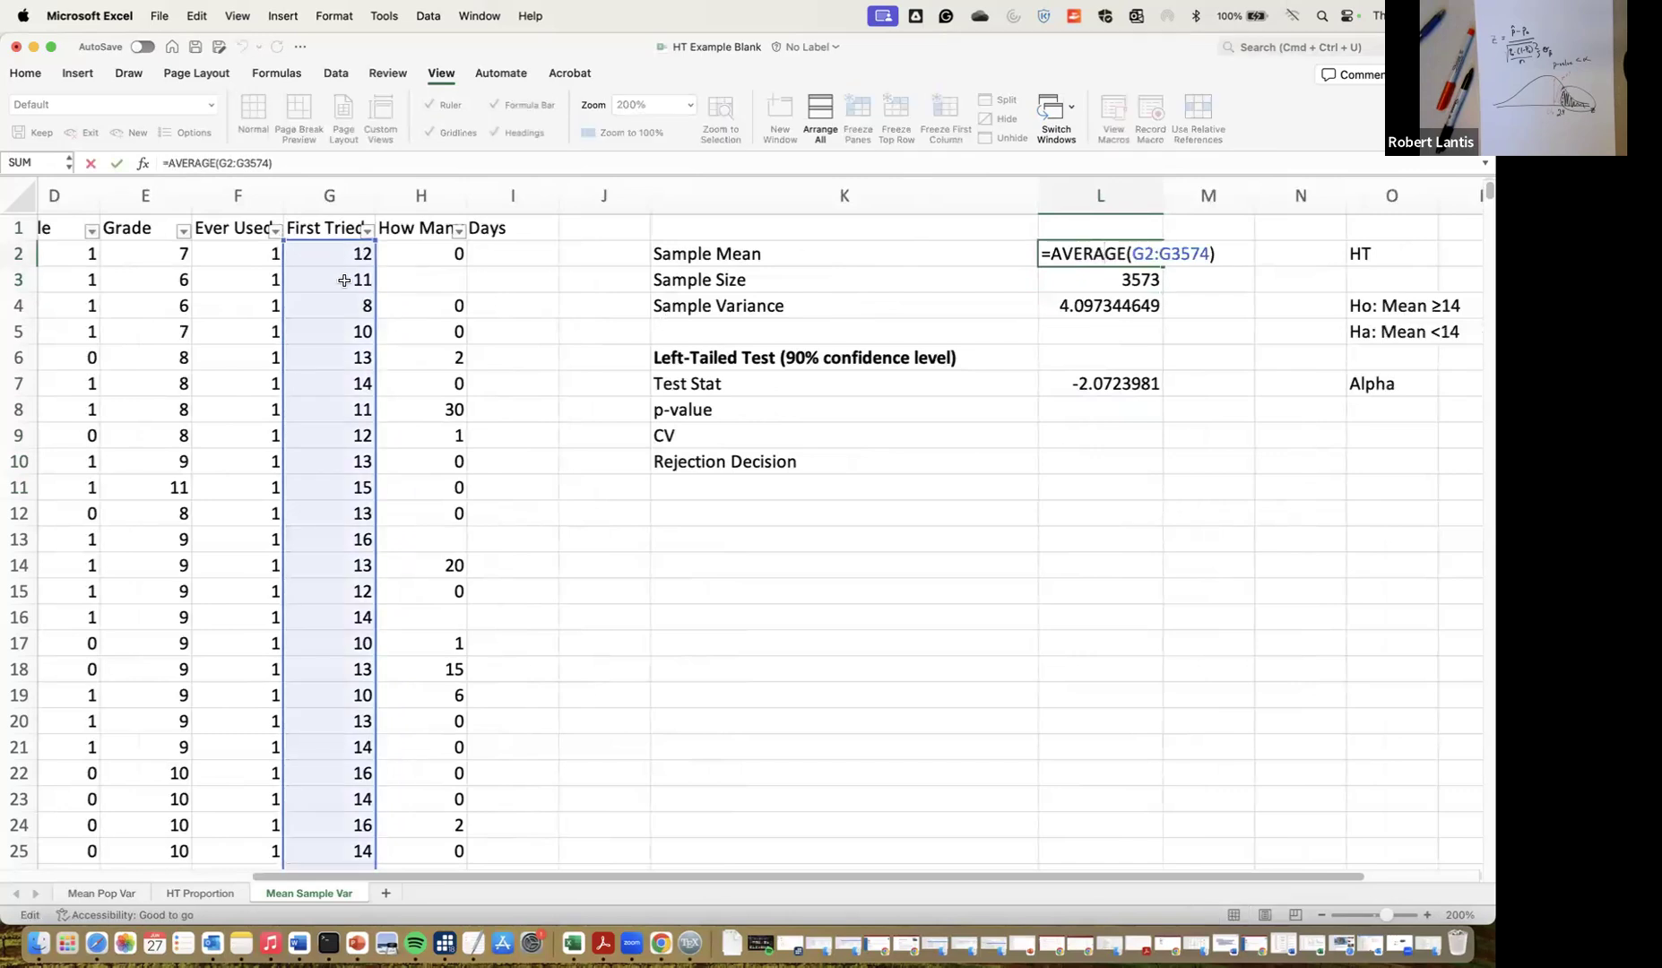
{"action": "key", "text": "Return"}
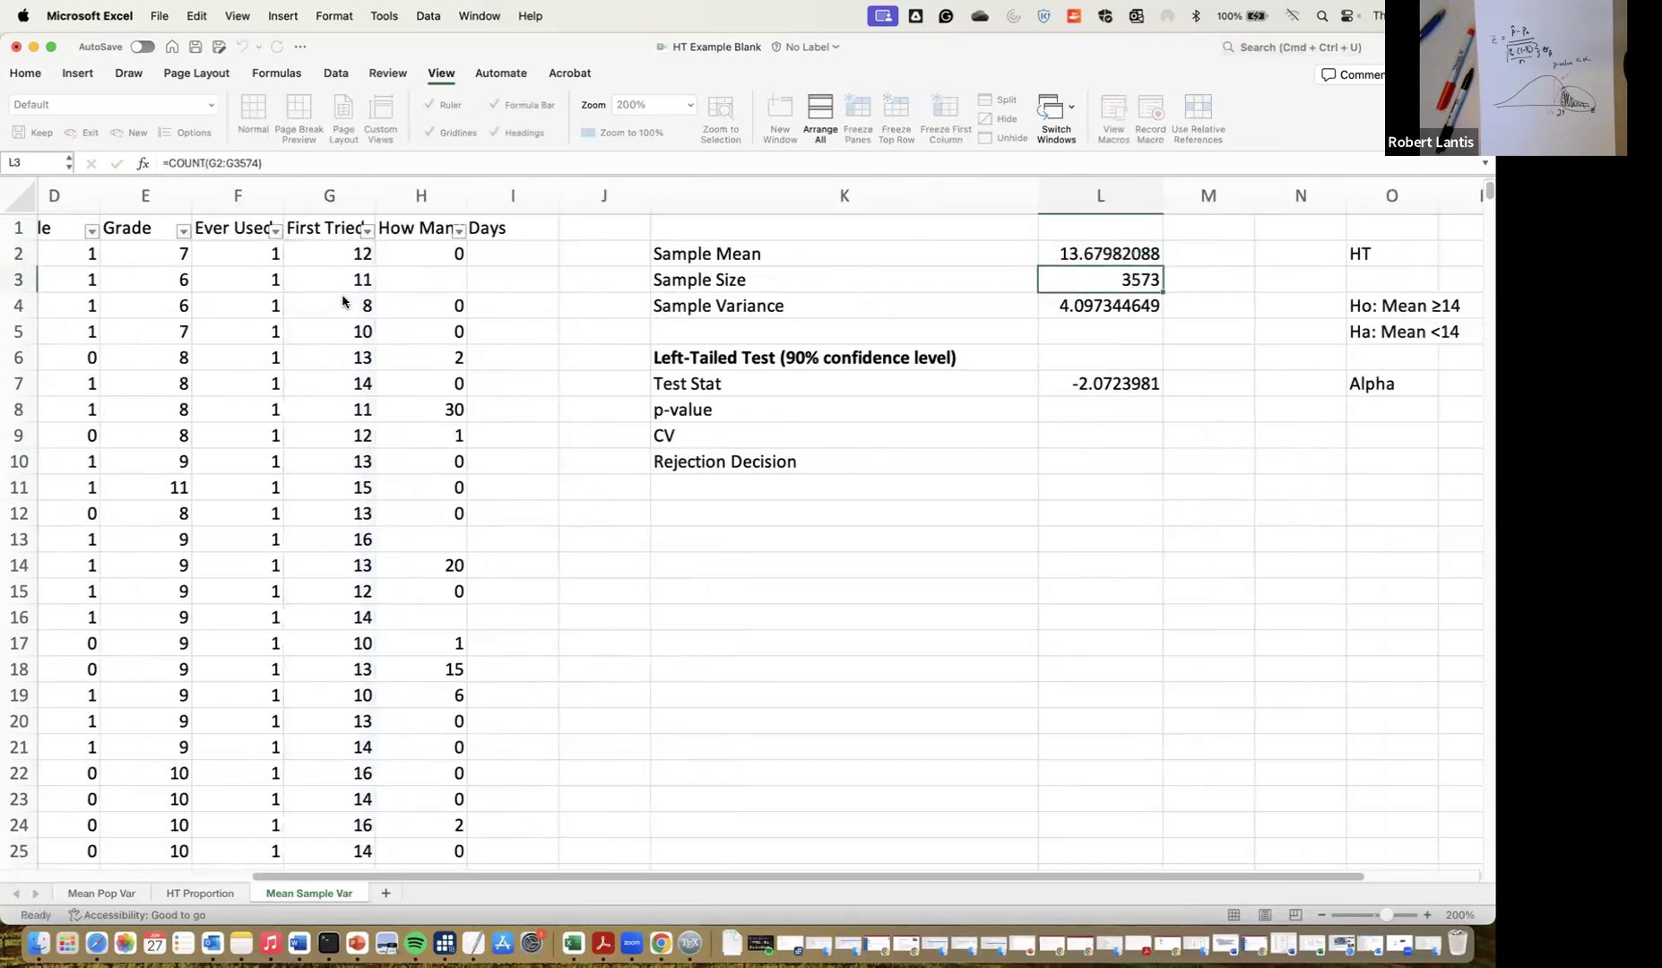
Check the sample size formula in L3 and the sample variance formula in L4
{"action": "double_click", "coordinate": [1110, 273]}
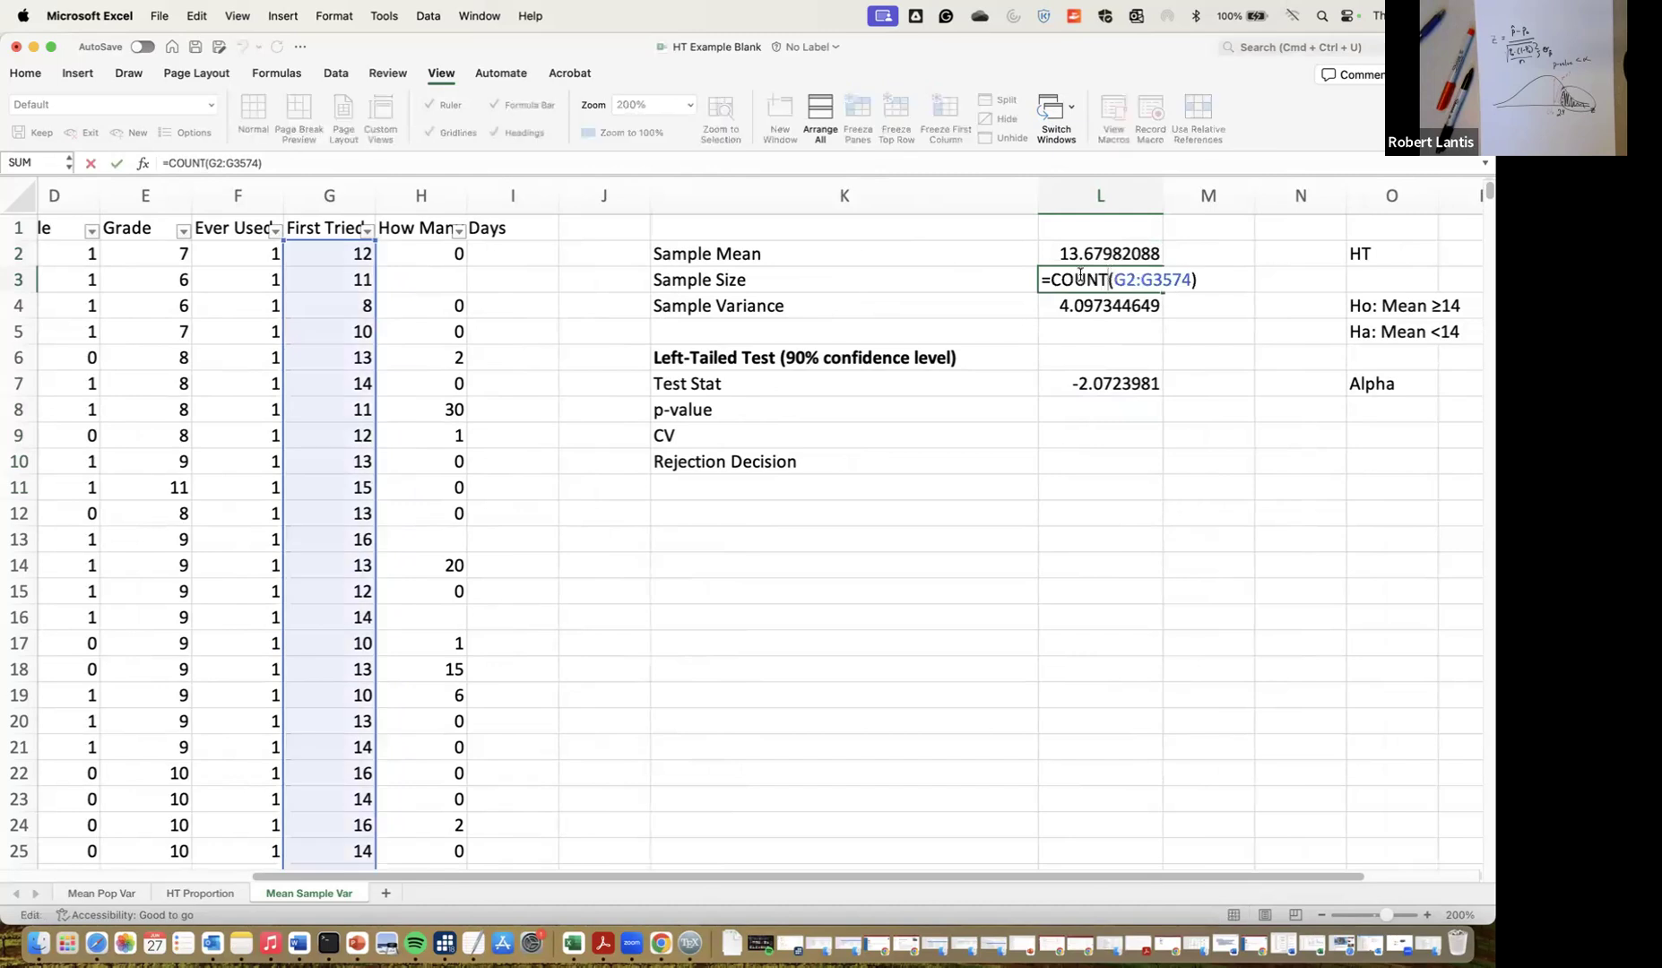
{"action": "key", "text": "Return"}
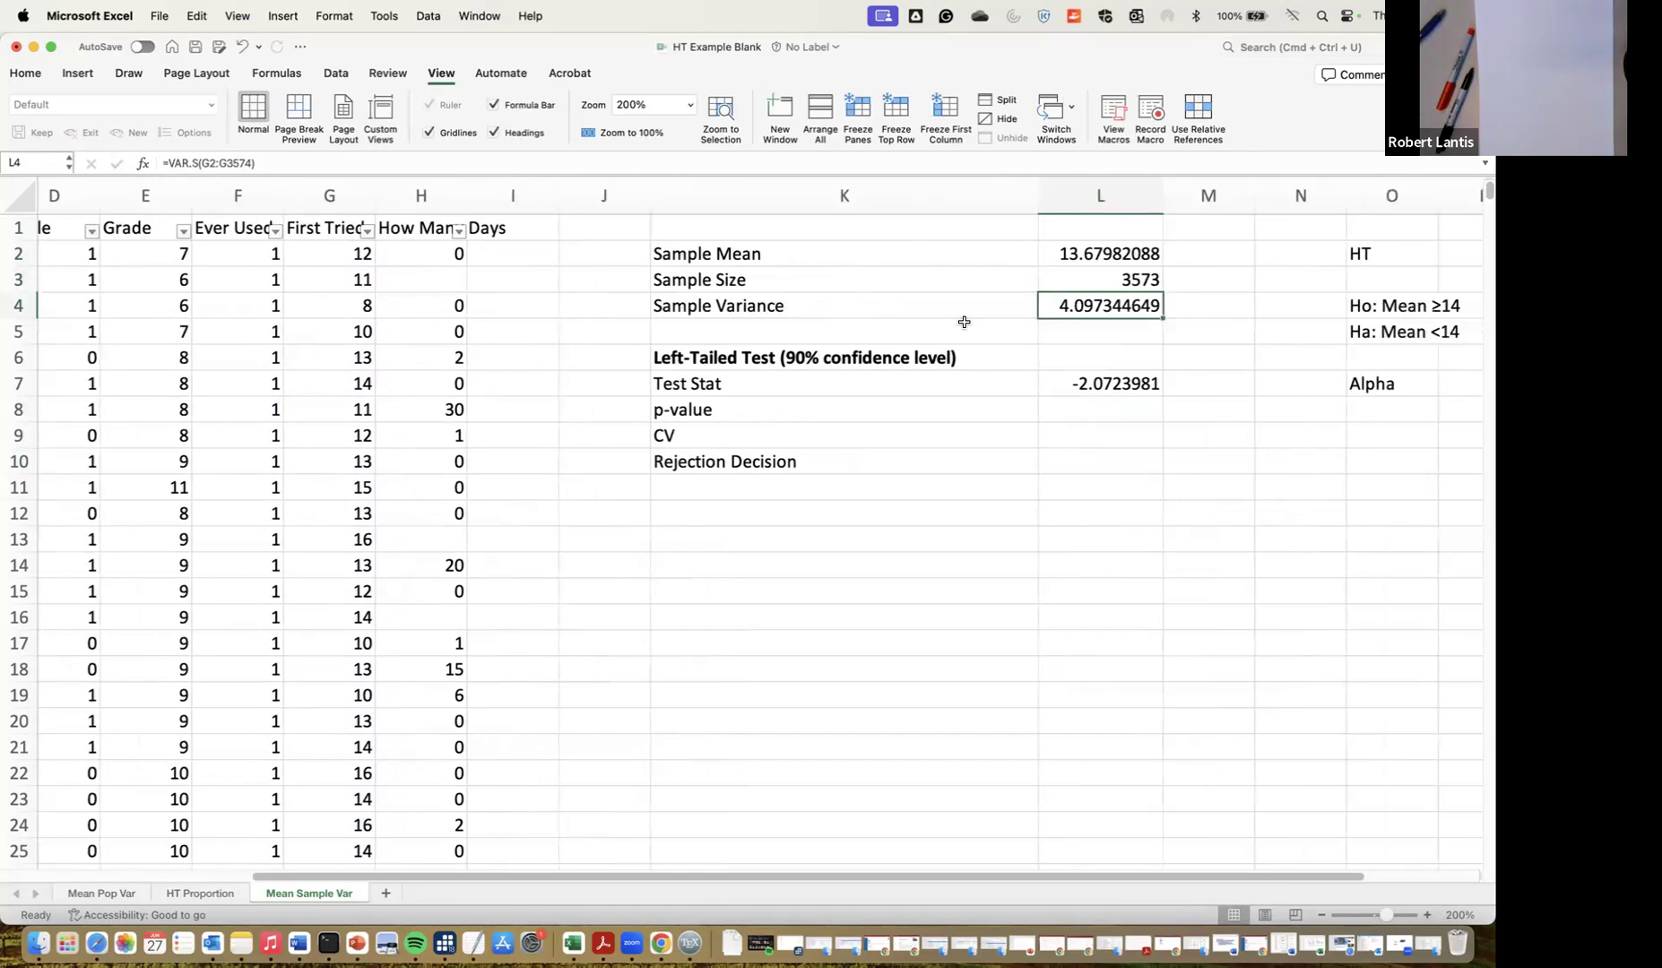
{"action": "double_click", "coordinate": [1092, 309]}
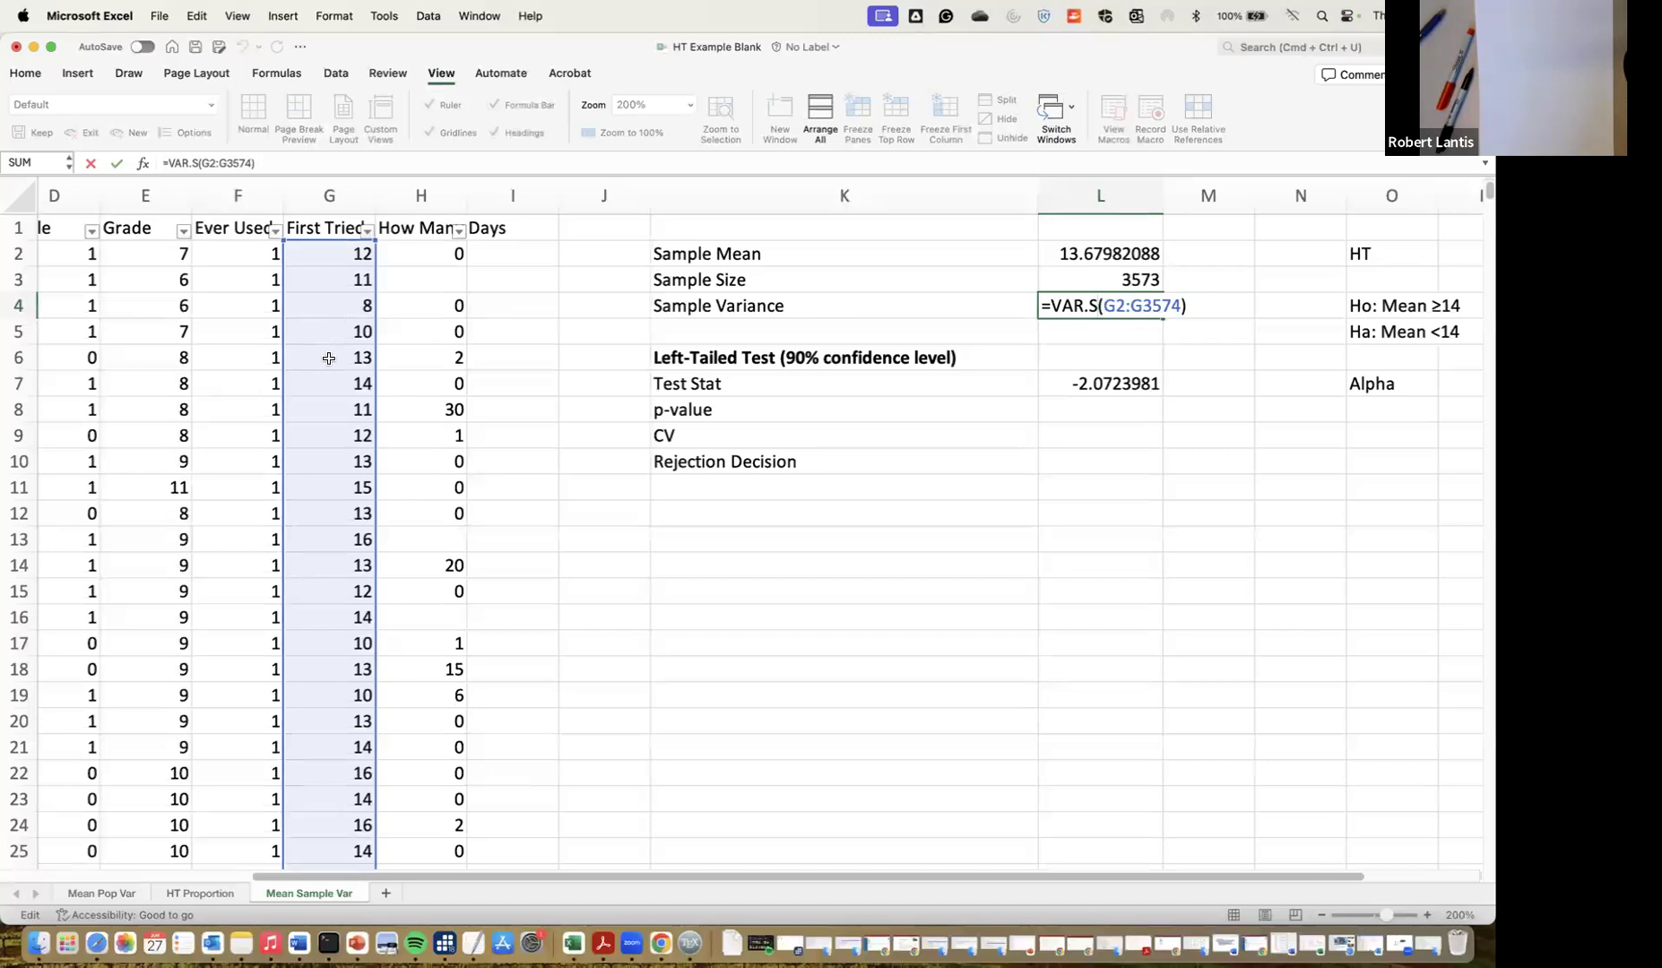
{"action": "key", "text": "Return"}
Set the hypothesized mean in P2 to 14 to match the stated hypotheses
{"action": "scroll", "coordinate": [1008, 328], "scroll_direction": "right", "scroll_amount": 2}
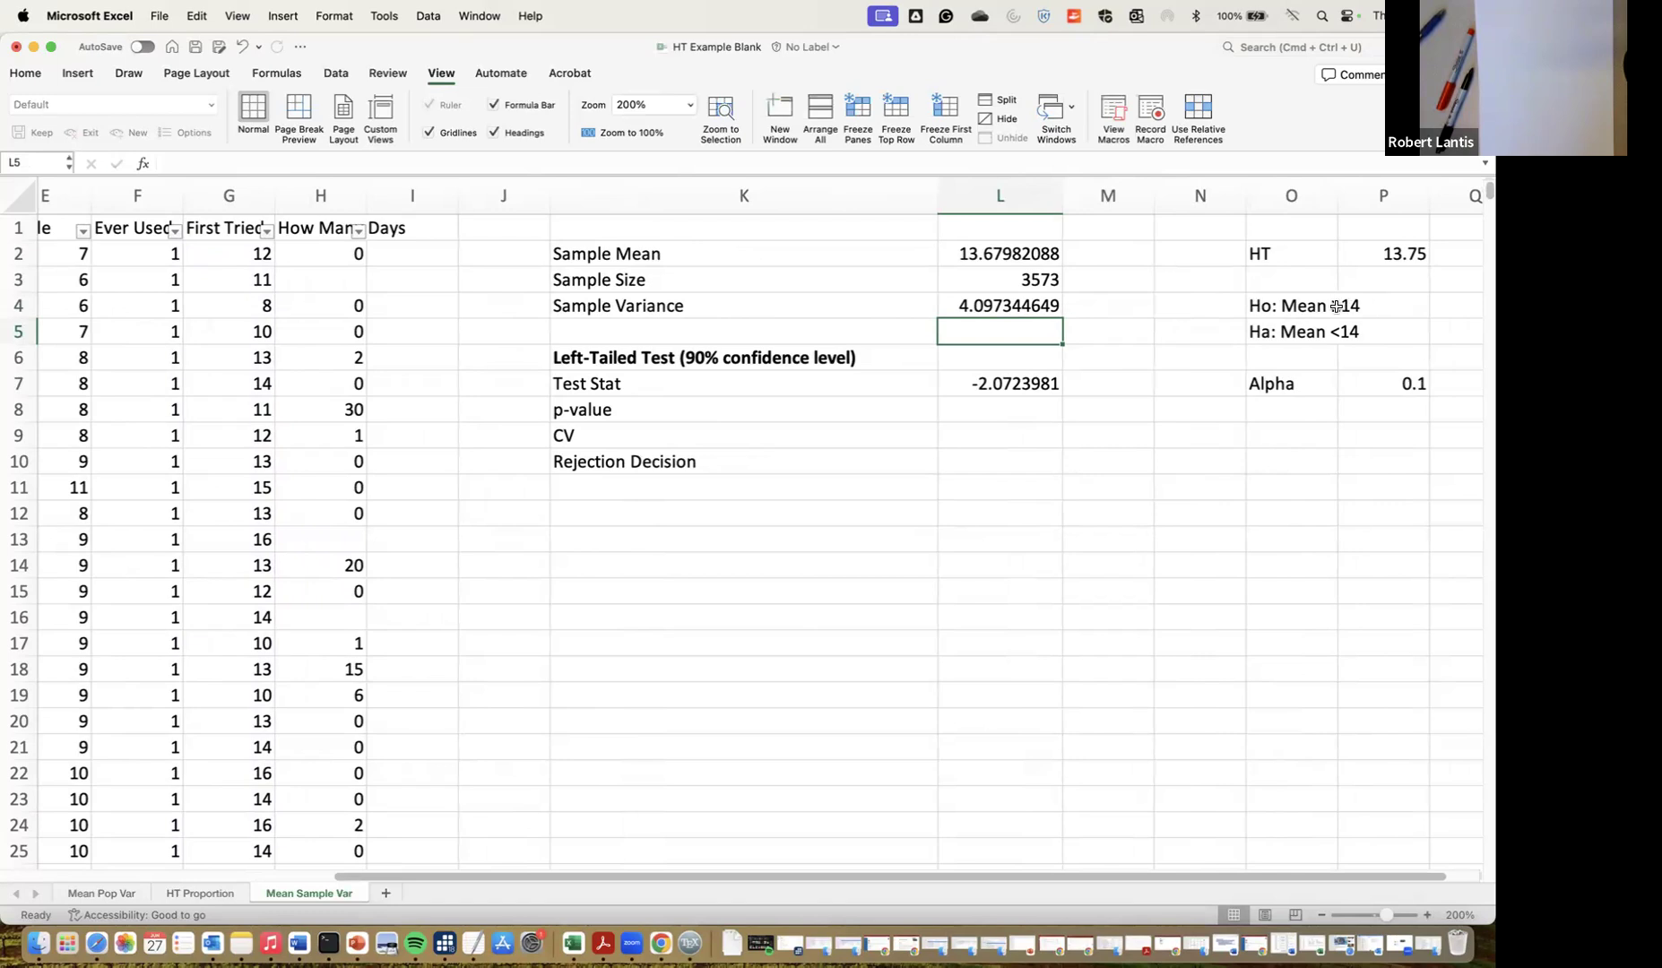
{"action": "scroll", "coordinate": [1337, 308], "scroll_direction": "right", "scroll_amount": 1}
{"action": "left_click", "coordinate": [1381, 254]}
{"action": "type", "text": "14"}
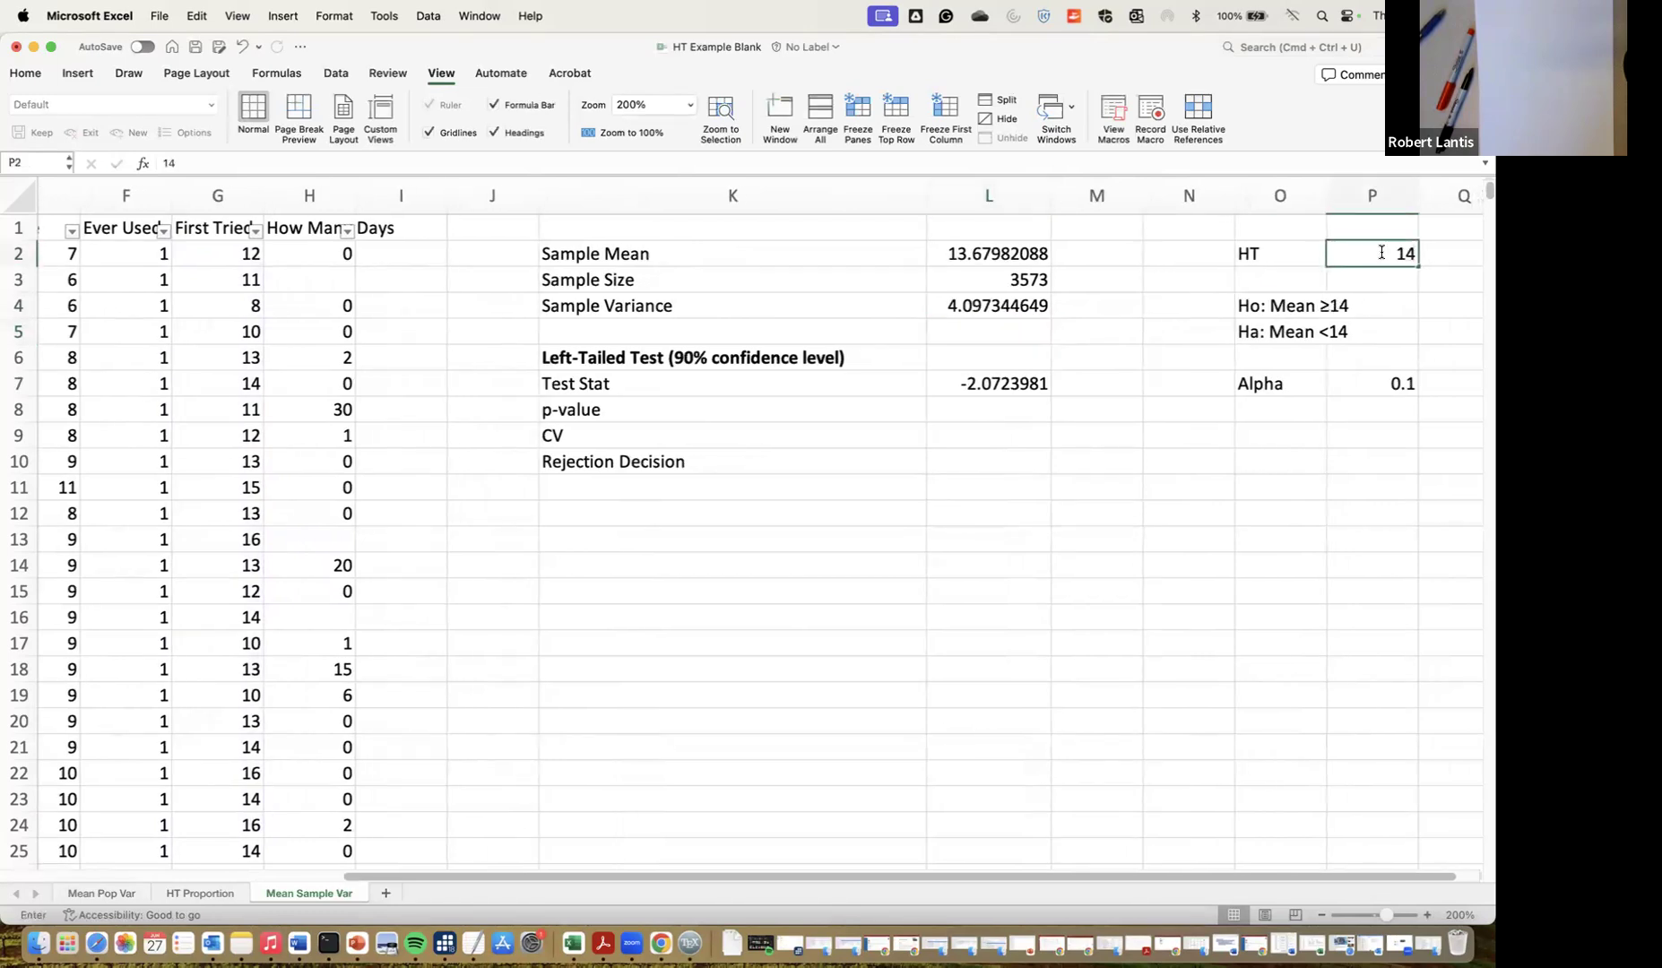
{"action": "left_click", "coordinate": [1382, 314]}
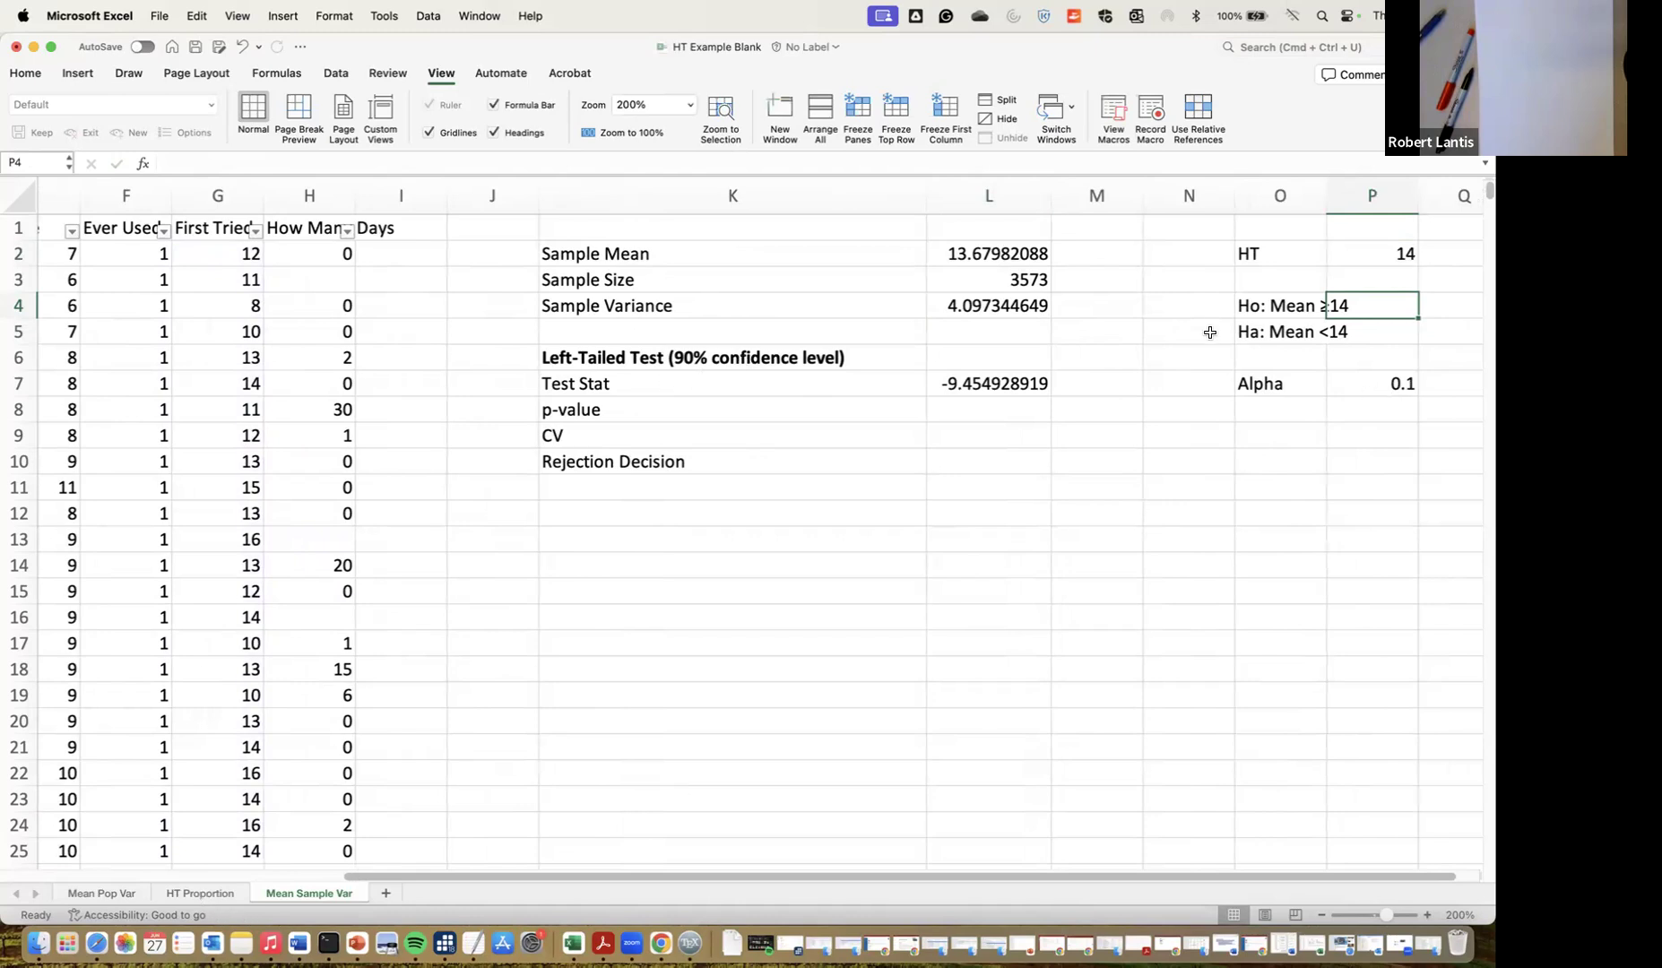
Check the test statistic formula in L7 and the cells it refers to
{"action": "left_click", "coordinate": [961, 388]}
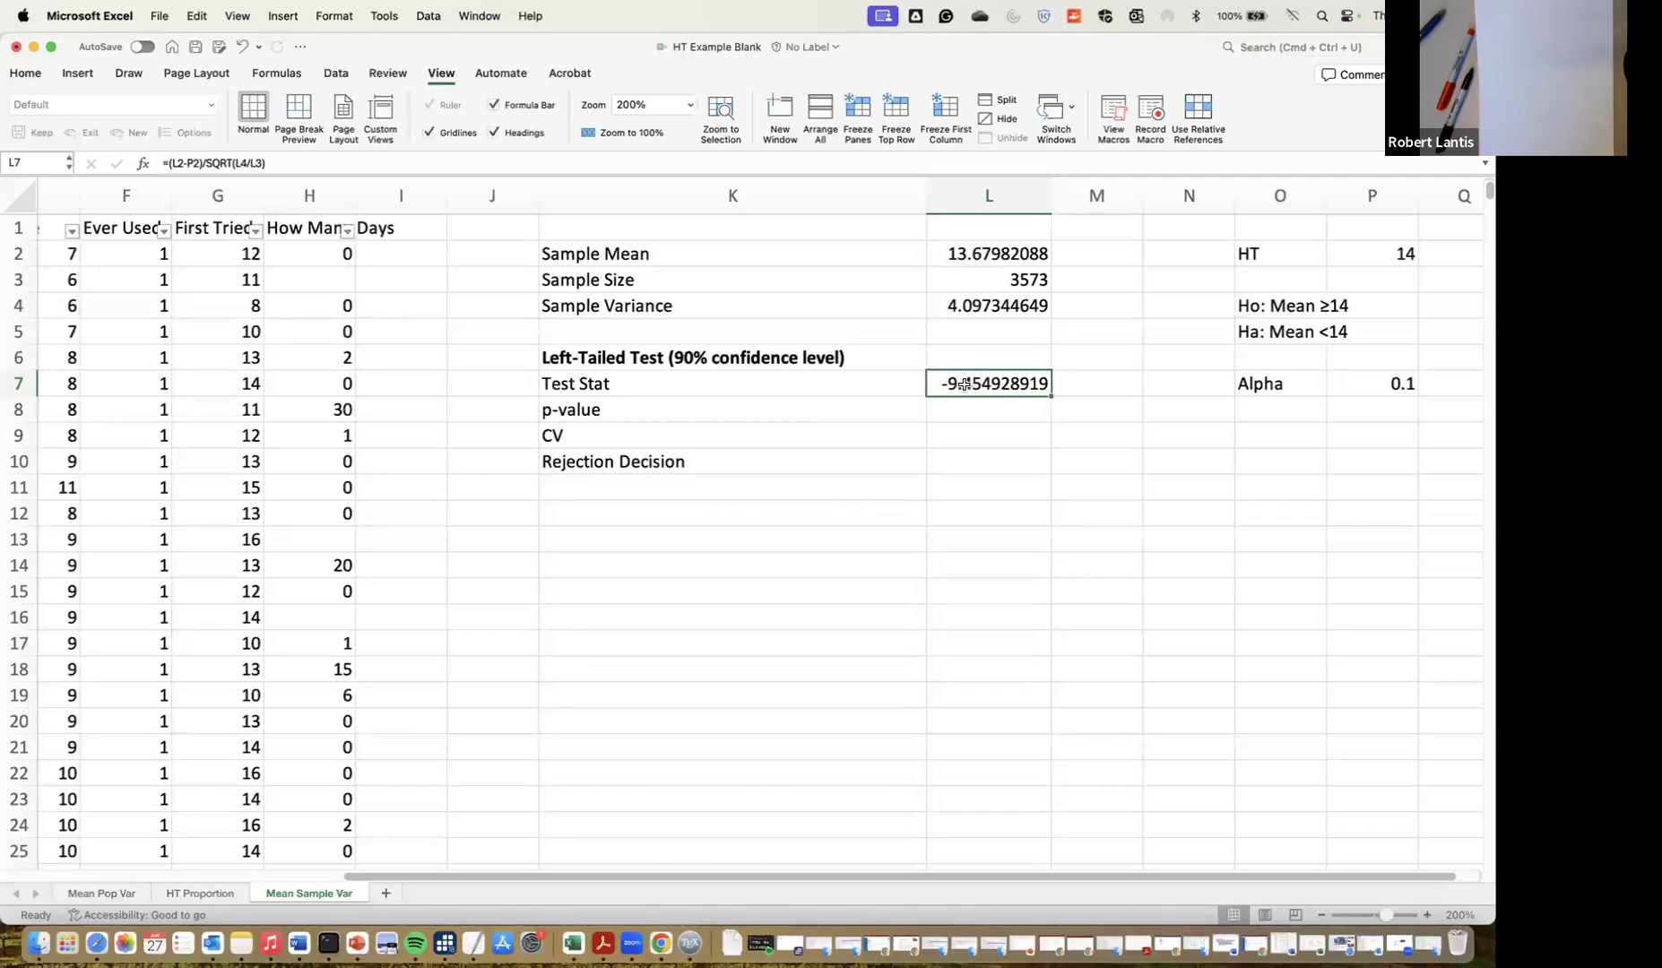
{"action": "double_click", "coordinate": [964, 384]}
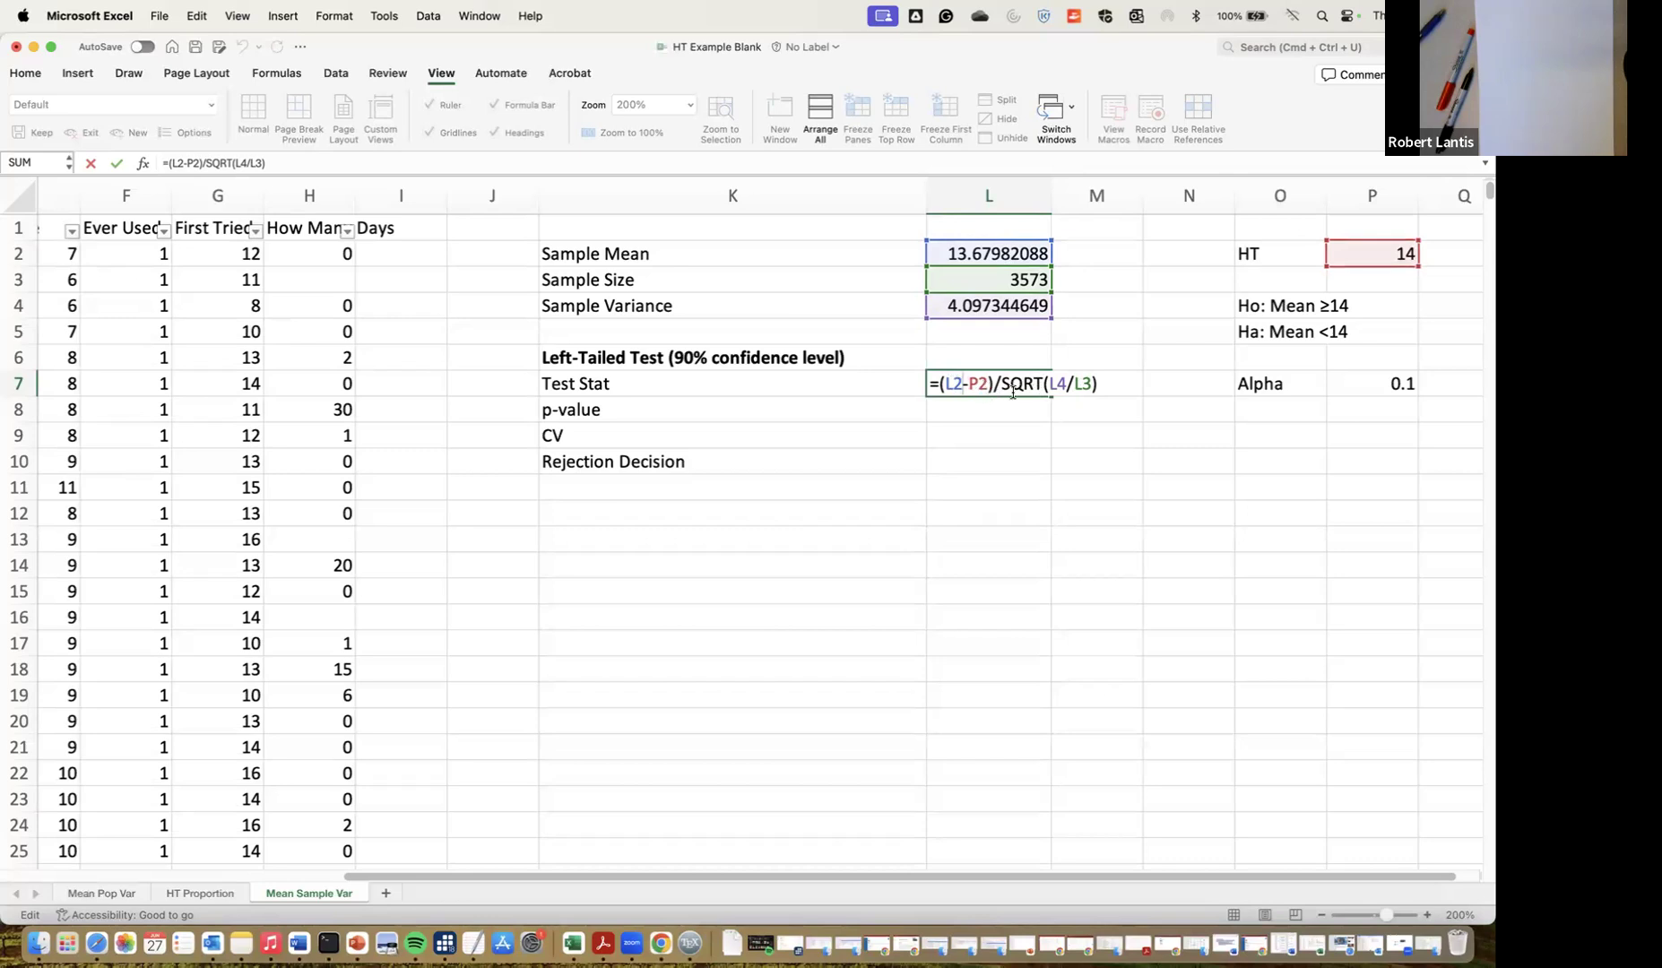
{"action": "key", "text": "Return"}
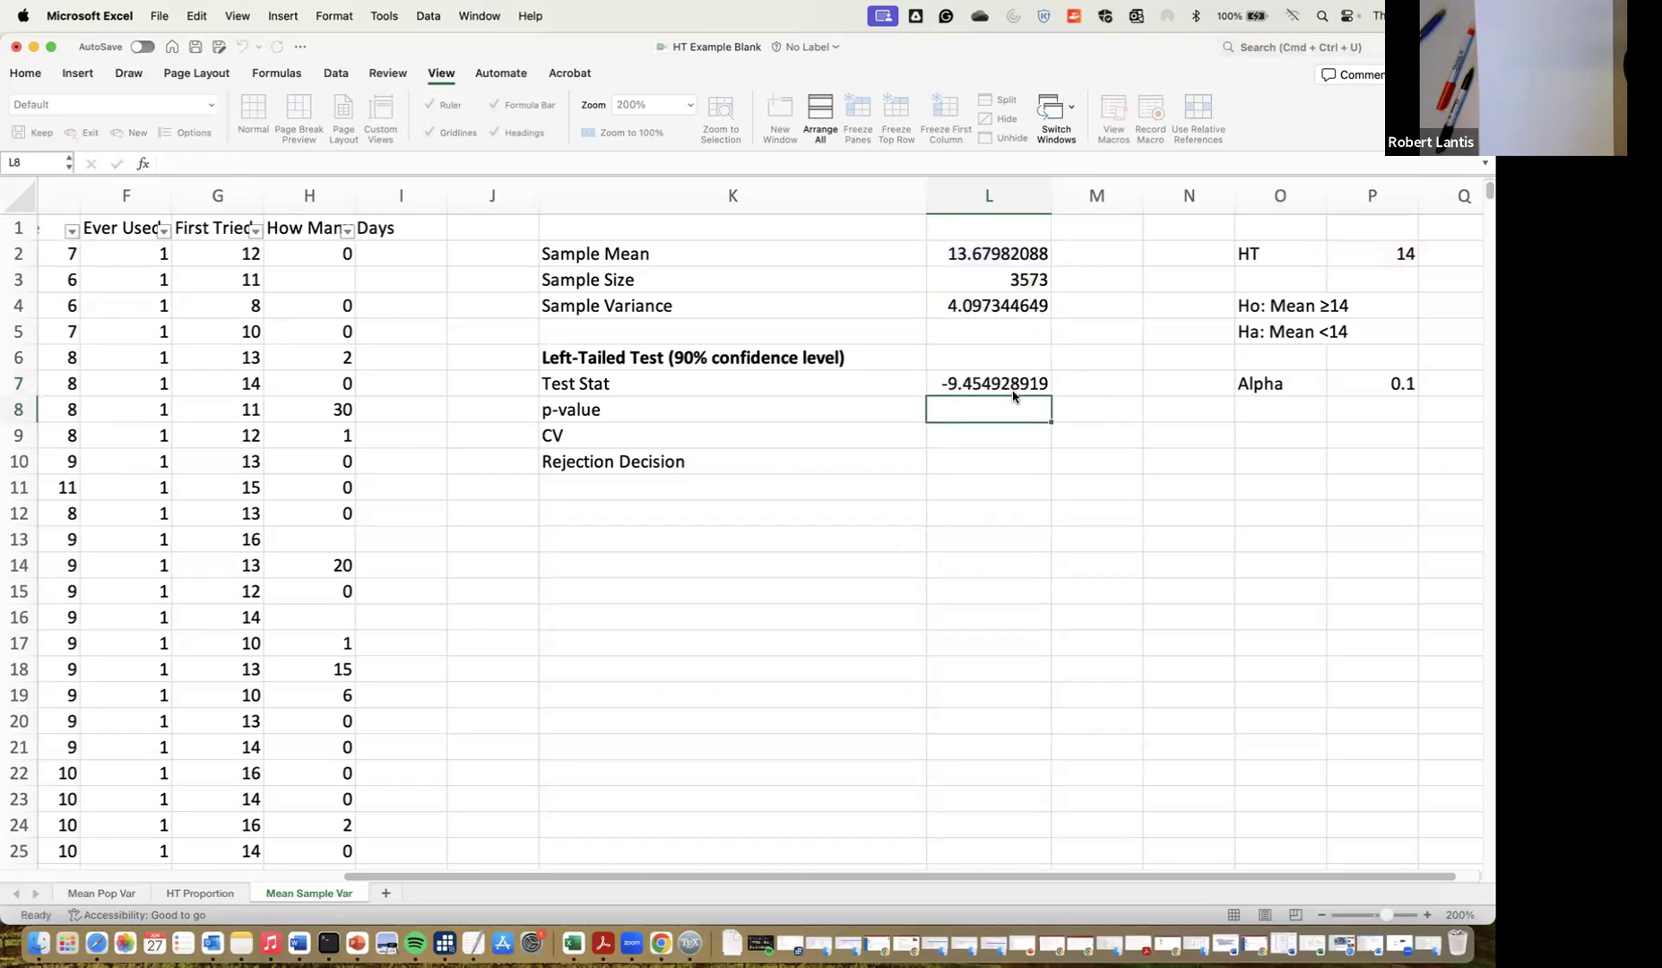
{"action": "left_click", "coordinate": [994, 383]}
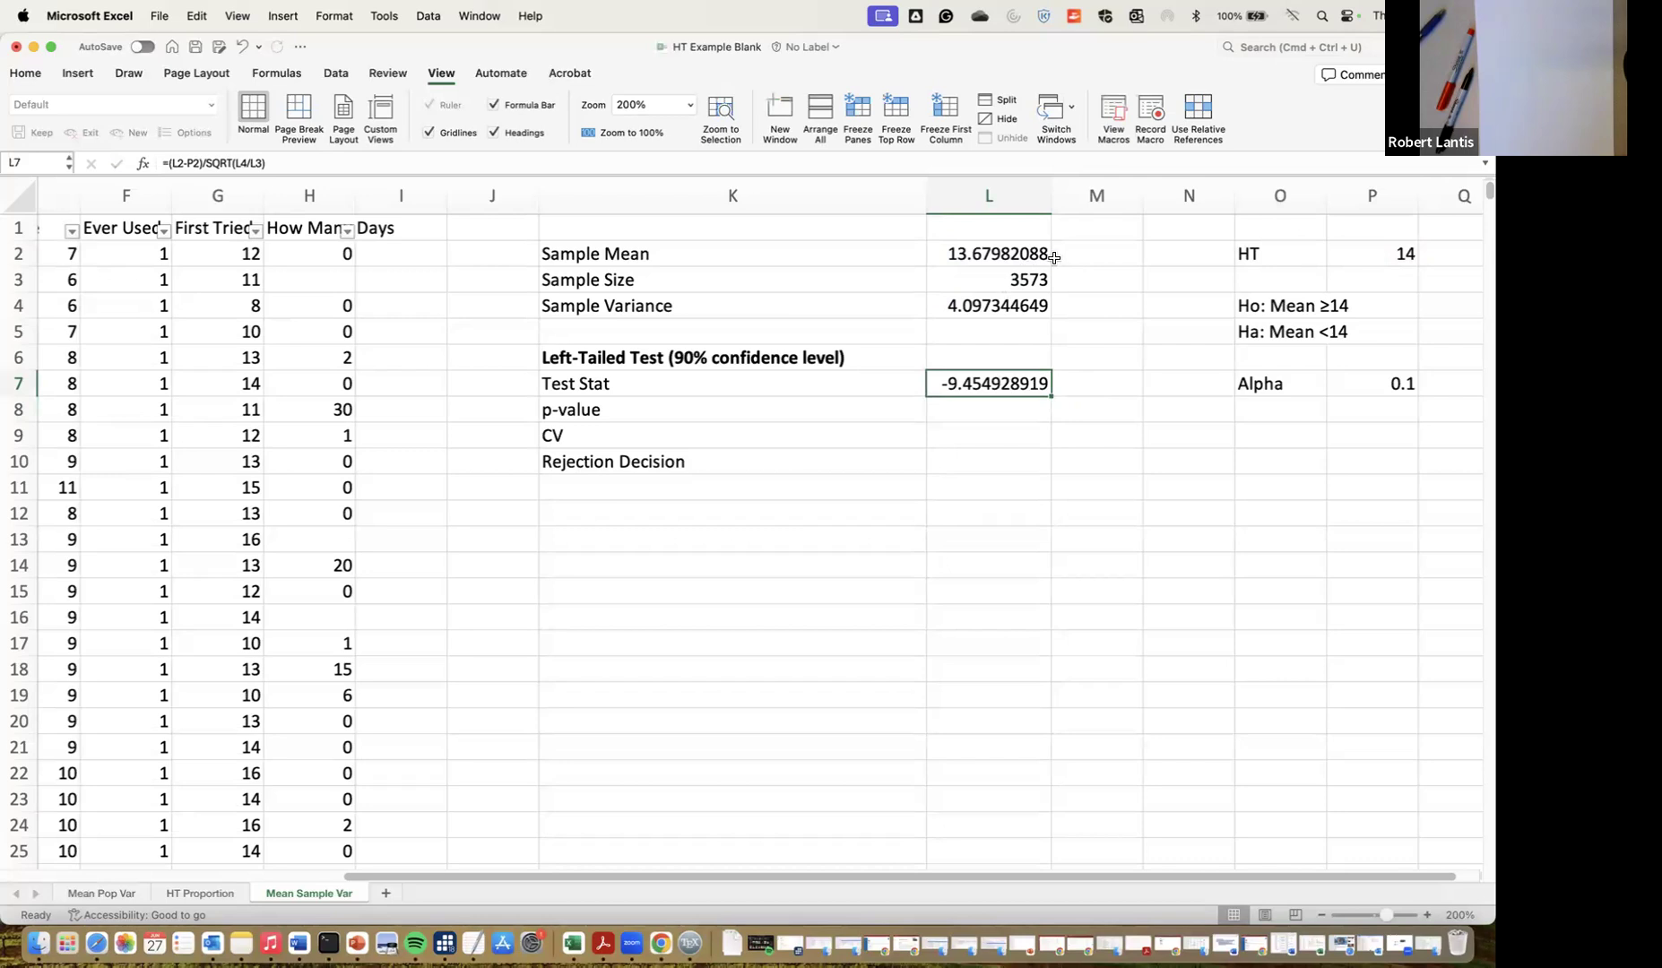
Set the hypothesized mean in P2 to 13.75
{"action": "left_click", "coordinate": [1294, 306]}
{"action": "double_click", "coordinate": [1295, 307]}
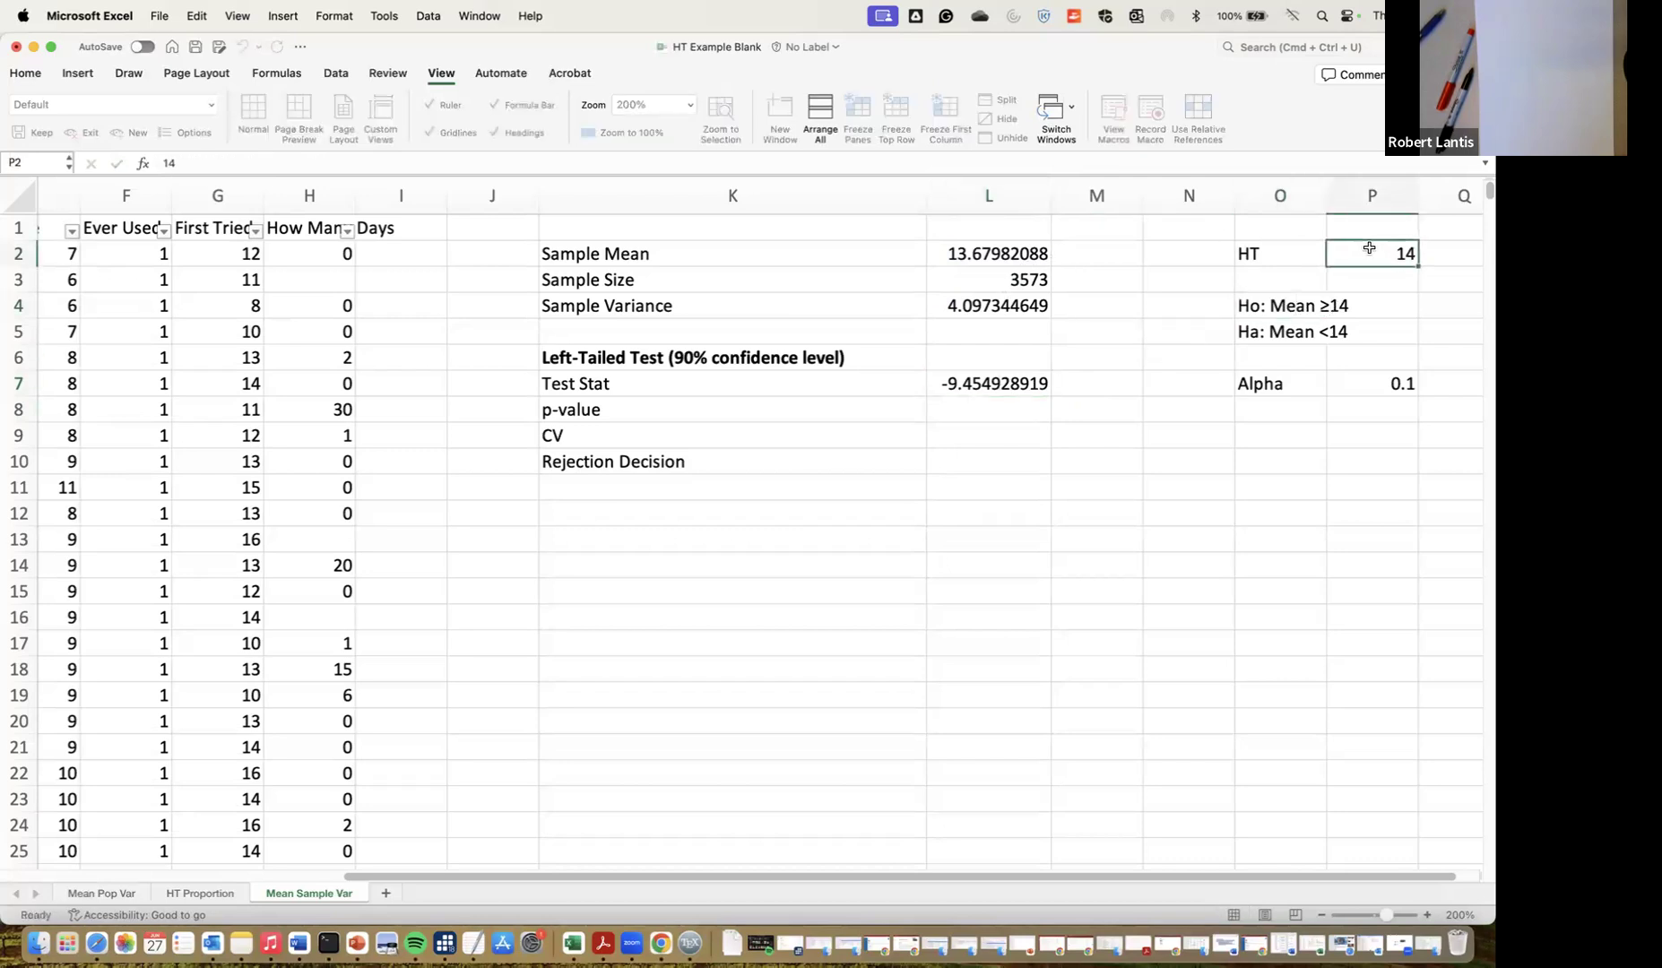
{"action": "left_click", "coordinate": [1400, 249]}
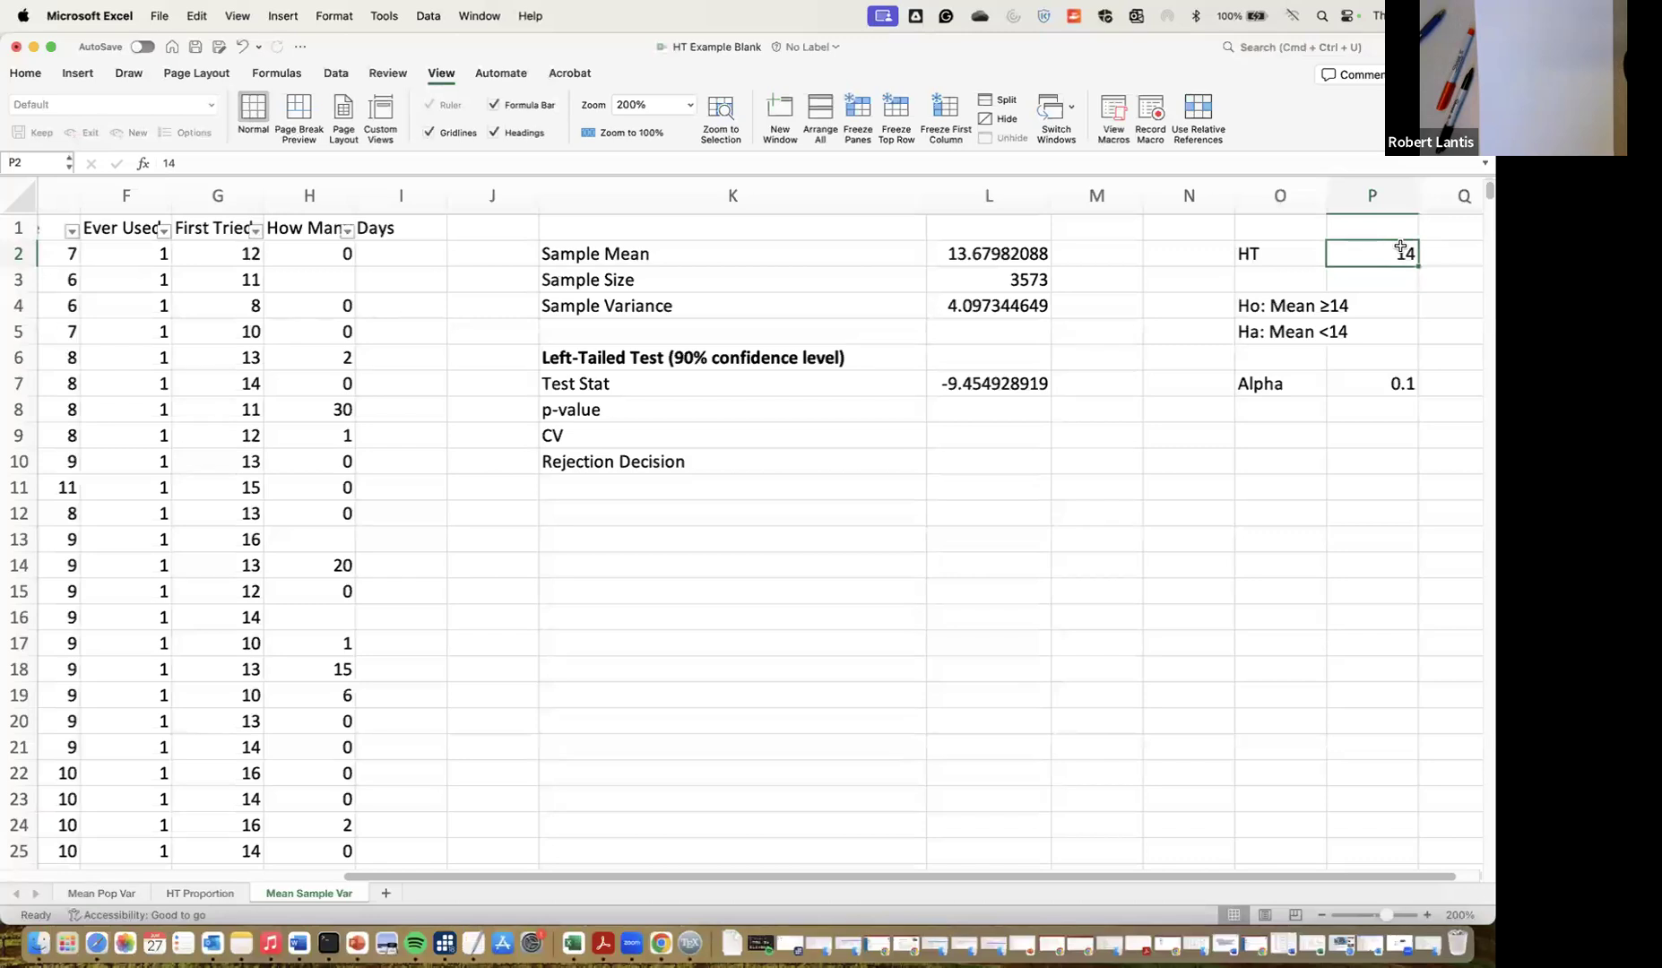
{"action": "type", "text": "13.75"}
{"action": "key", "text": "BackSpace"}
{"action": "key", "text": "BackSpace"}
{"action": "key", "text": "BackSpace"}
{"action": "key", "text": "BackSpace"}
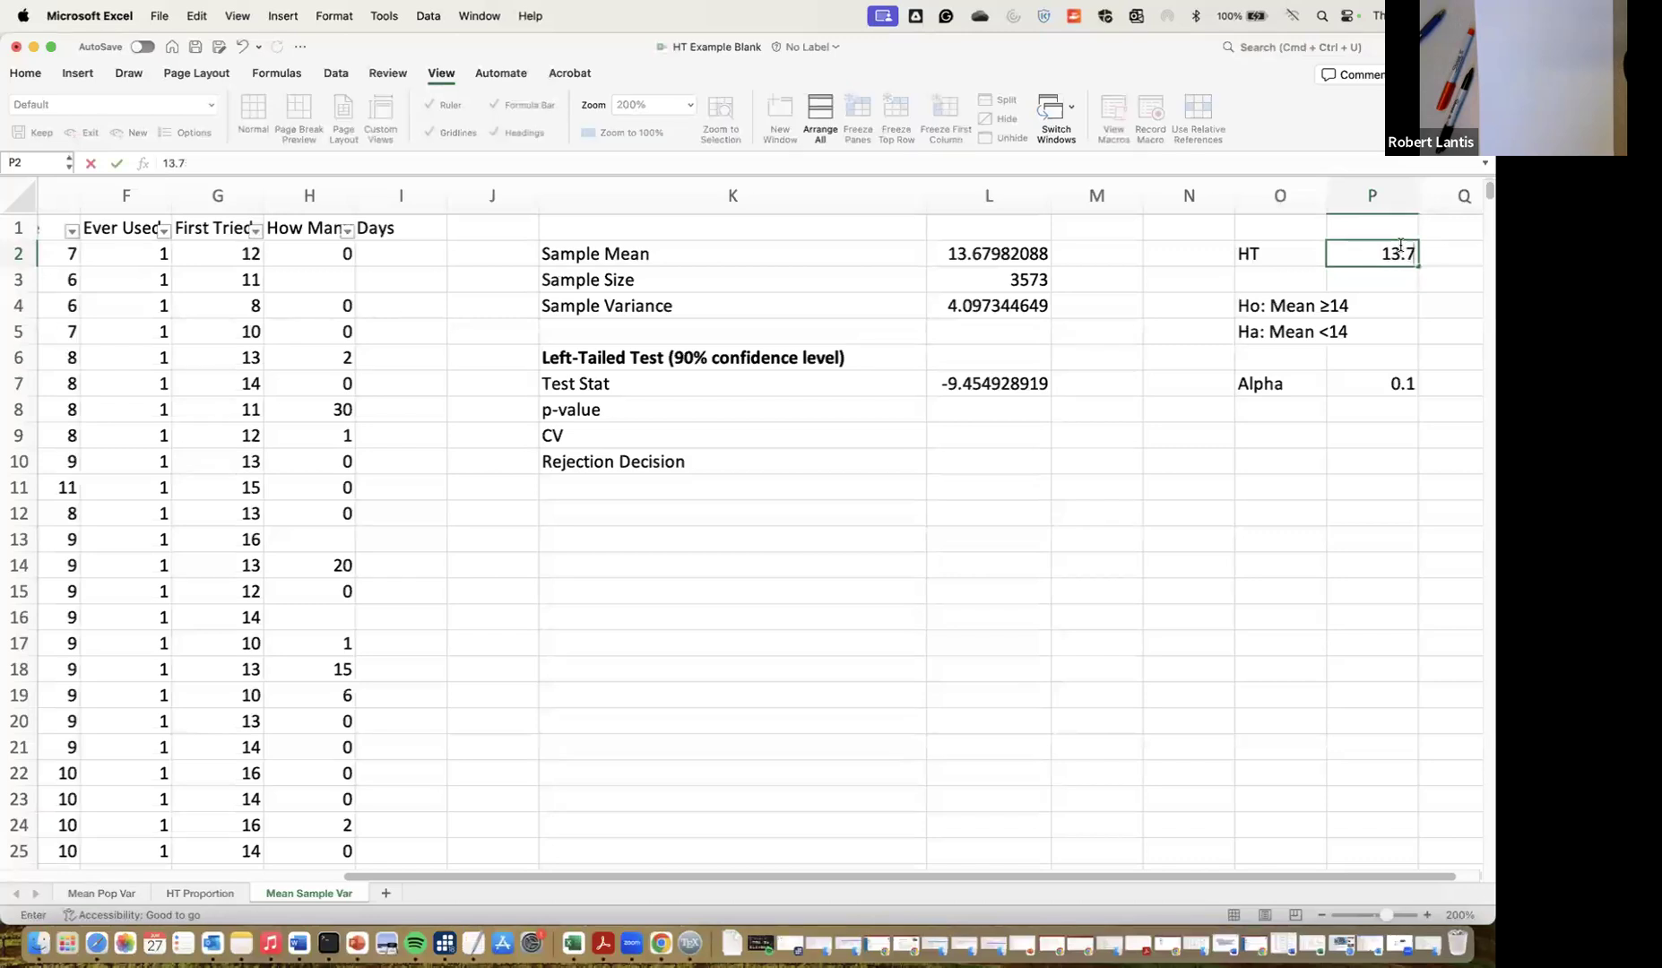
{"action": "key", "text": "BackSpace"}
{"action": "type", "text": "13.75"}
{"action": "key", "text": "Return"}
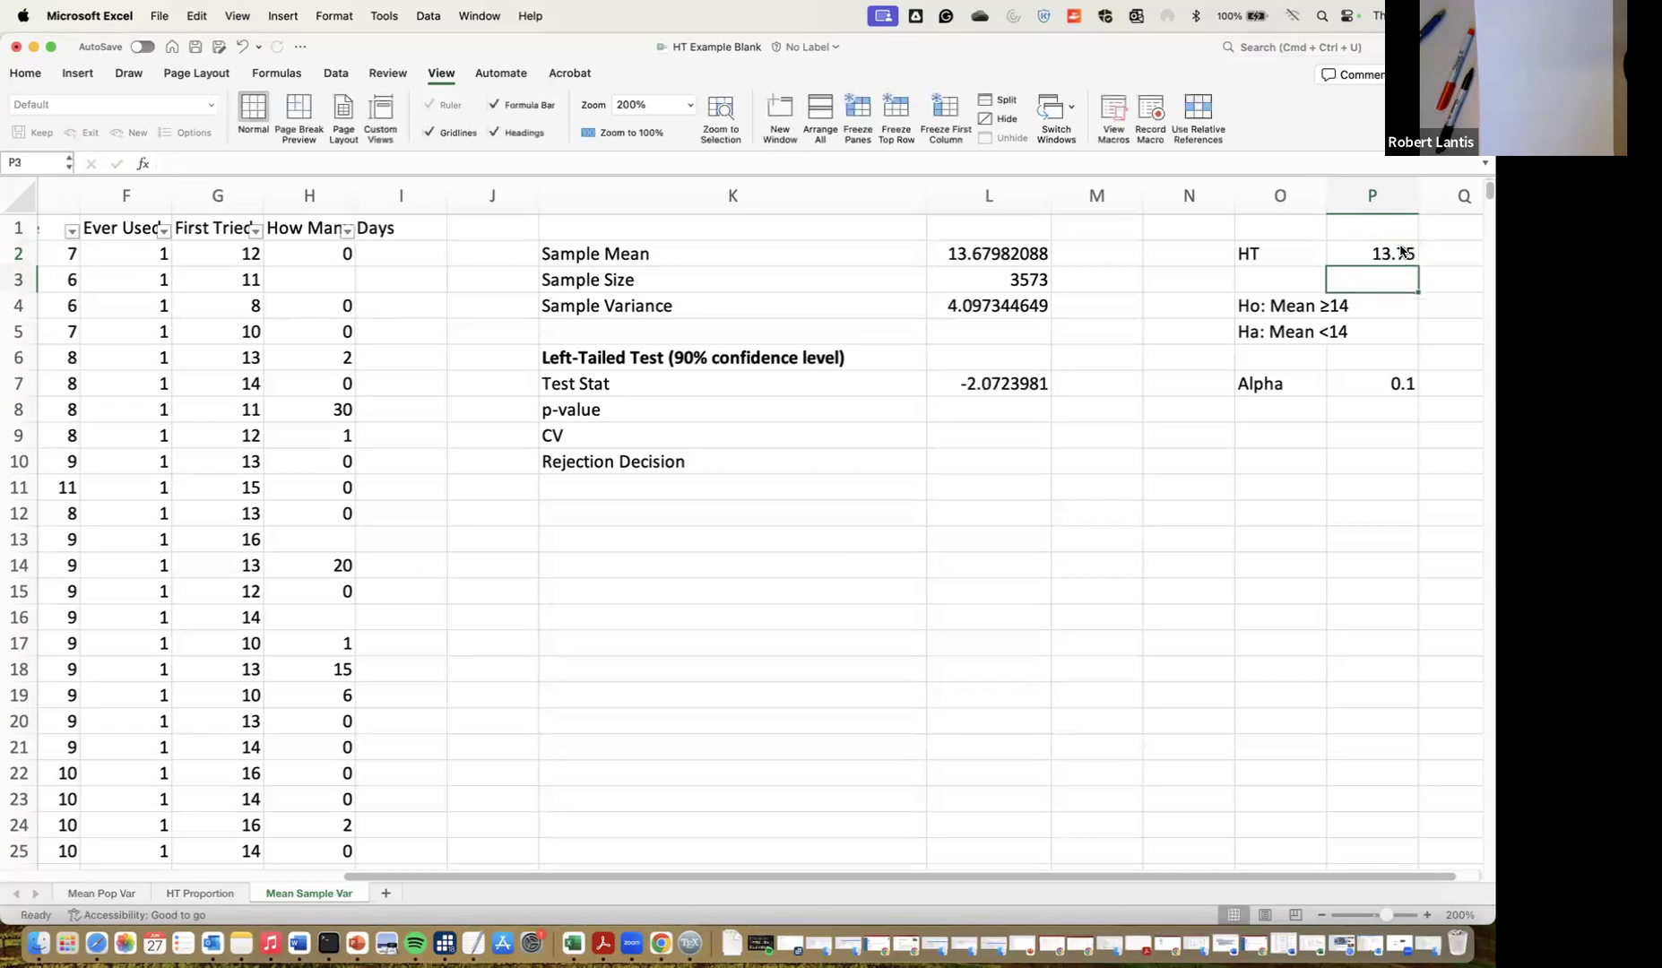
Update the null and alternative hypotheses in O4 and O5 to Mean ≥13.75 and Mean <13.75
{"action": "double_click", "coordinate": [1325, 306]}
{"action": "left_click_drag", "start_coordinate": [1326, 306], "coordinate": [1344, 304]}
{"action": "type", "text": "13.75"}
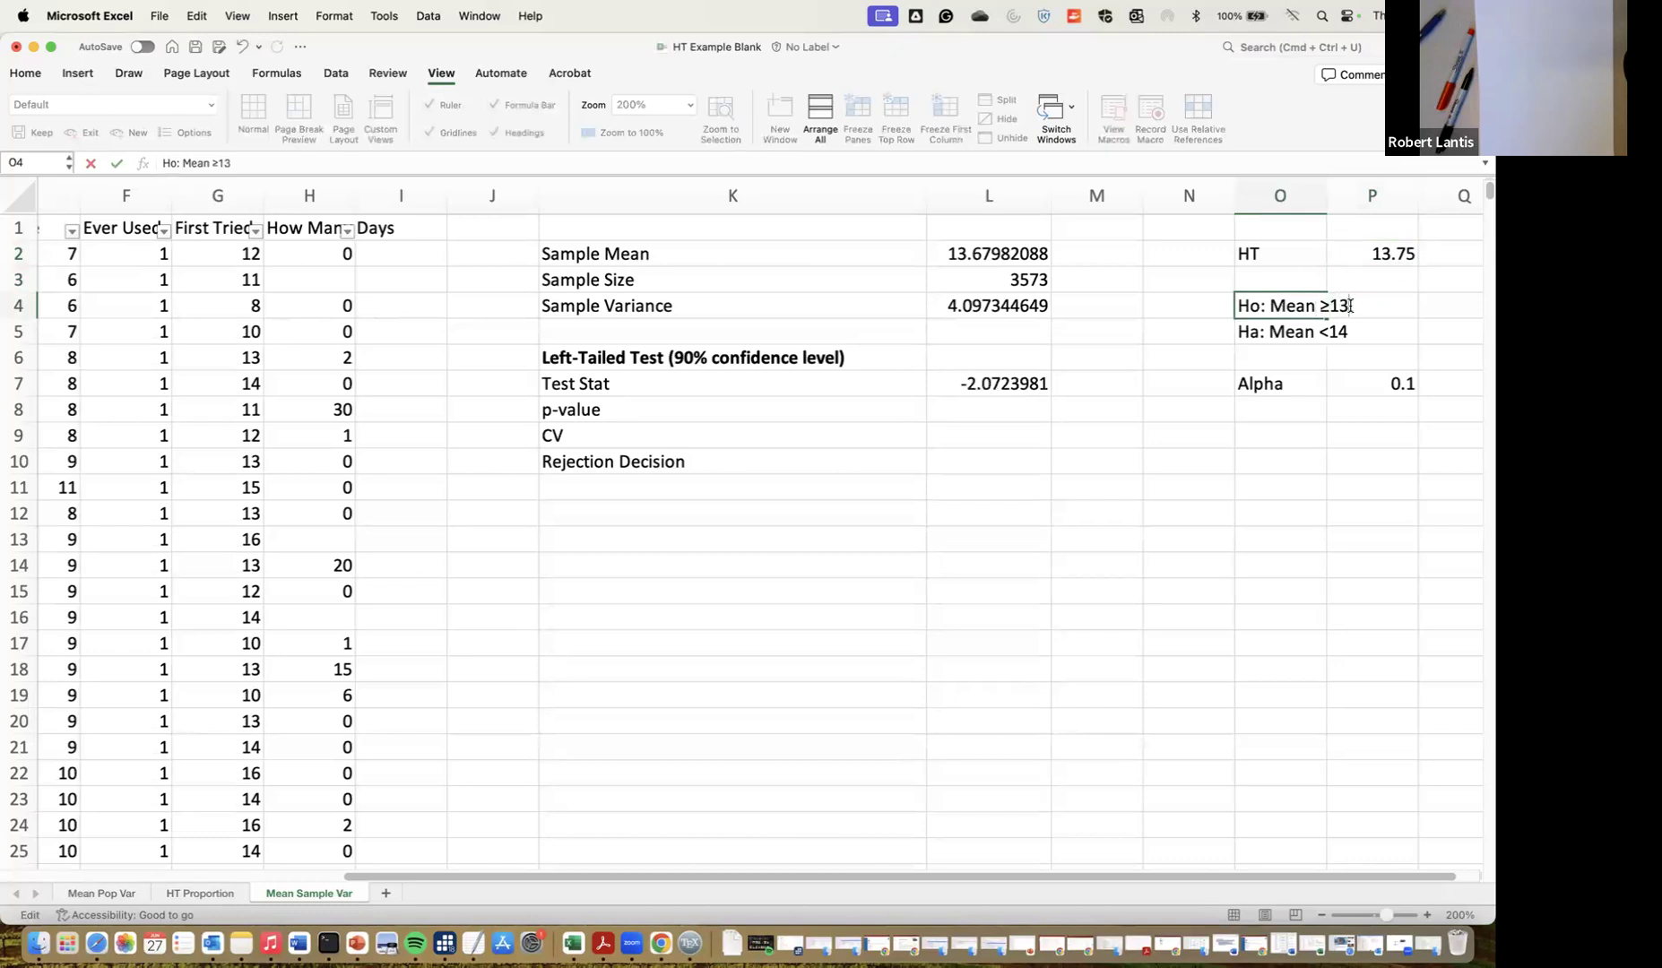
{"action": "double_click", "coordinate": [1313, 332]}
{"action": "left_click_drag", "start_coordinate": [1331, 331], "coordinate": [1348, 332]}
{"action": "type", "text": "13.75"}
{"action": "key", "text": "Return"}
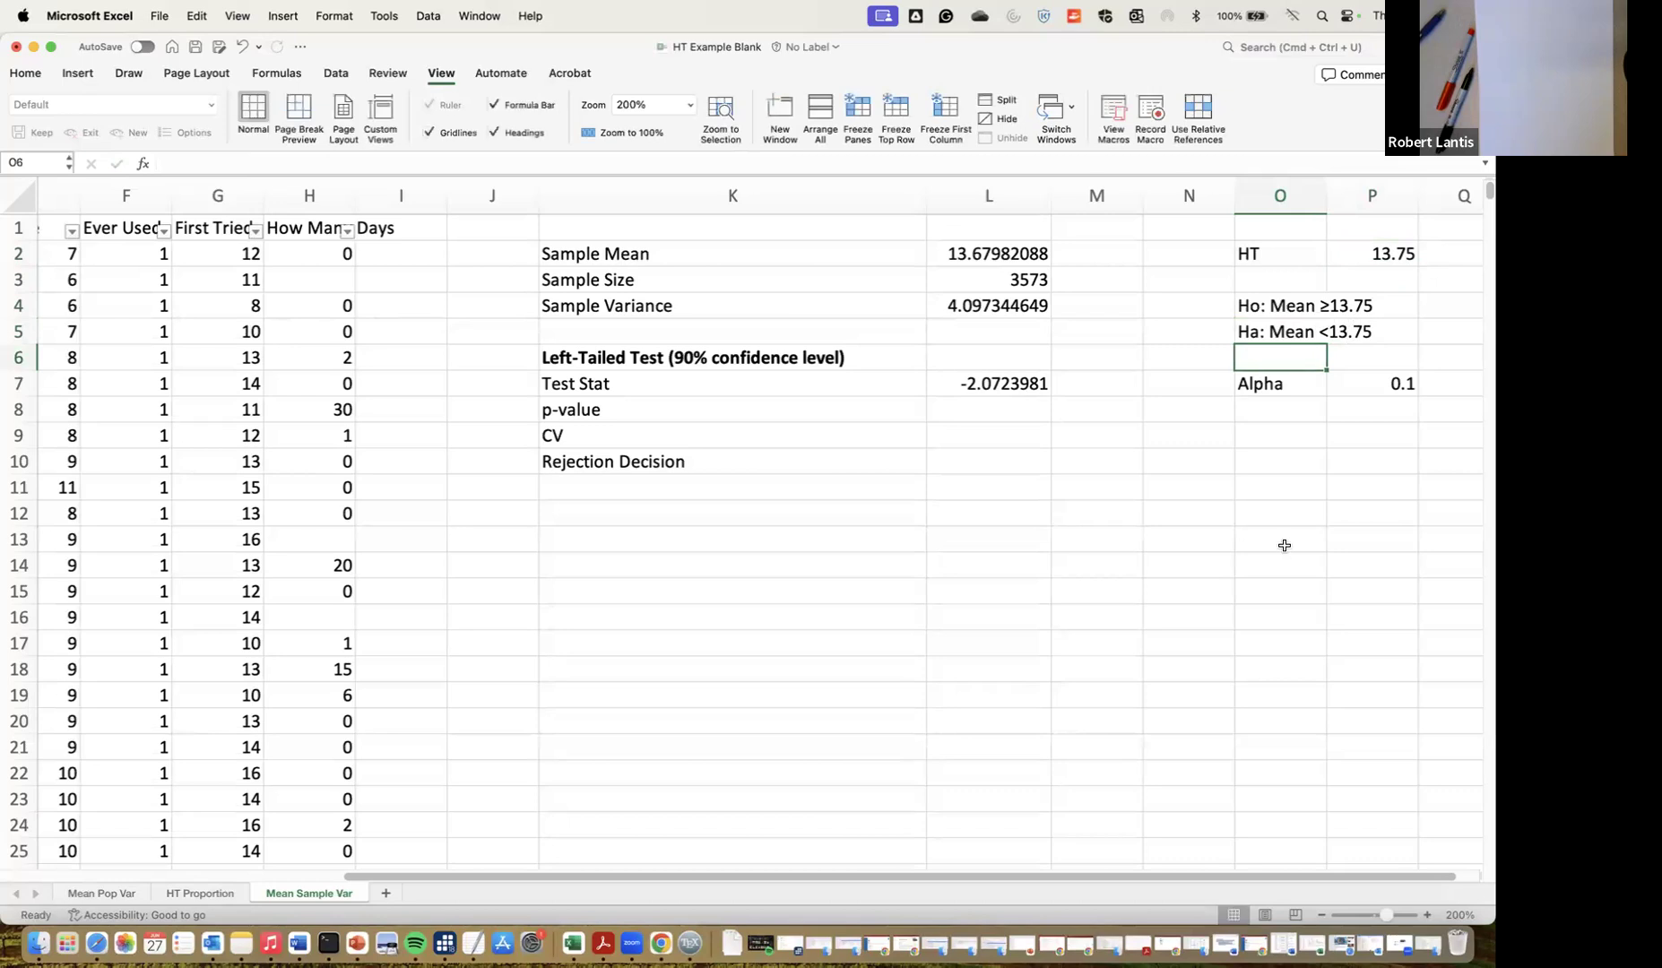
Re-enter the test statistic formula in L7 as =(L2-P2)/SQRT(L4/L3)
{"action": "left_click", "coordinate": [997, 385]}
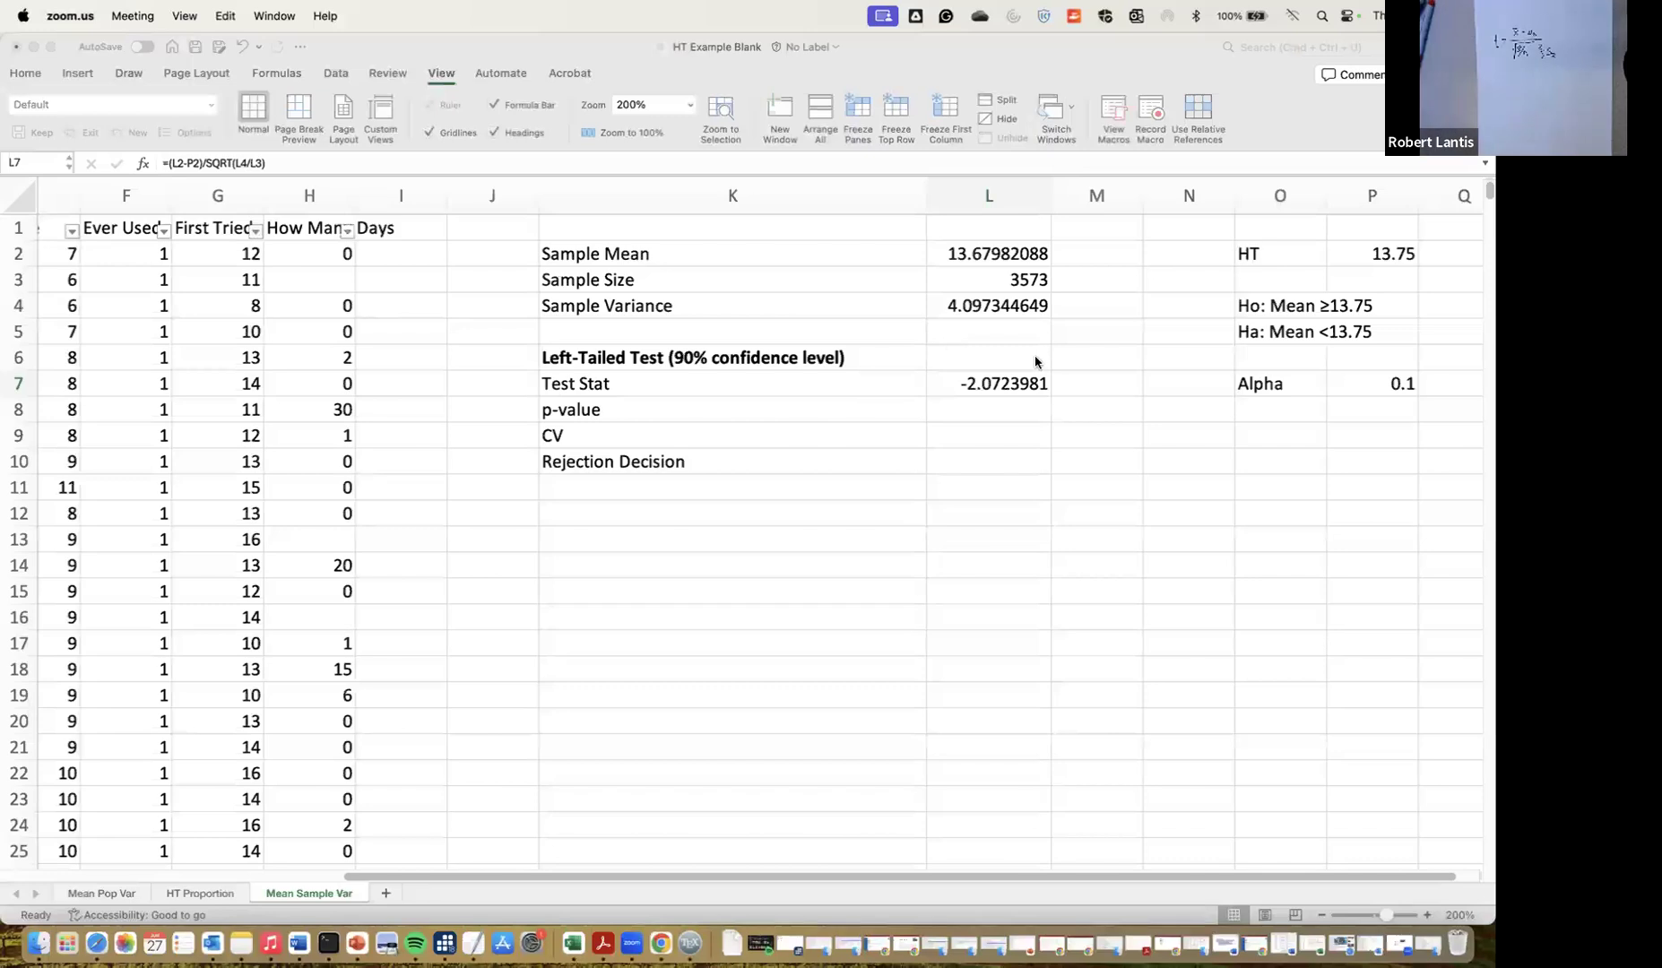
{"action": "left_click", "coordinate": [1027, 379]}
{"action": "double_click", "coordinate": [1009, 383]}
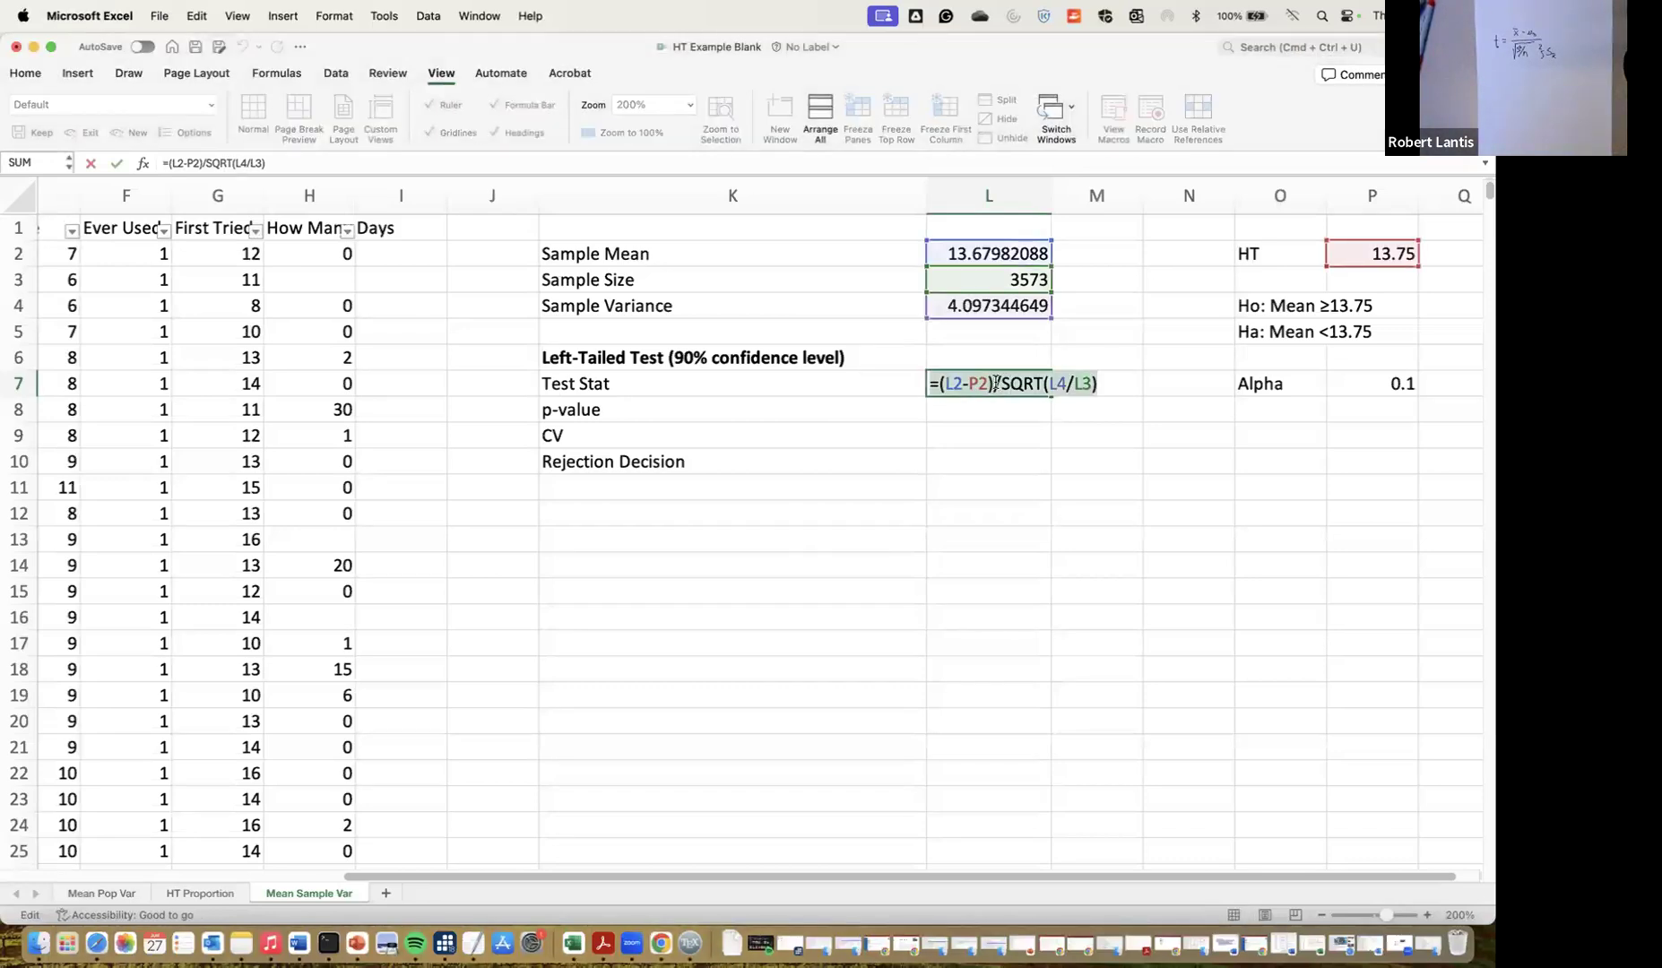
{"action": "type", "text": "=("}
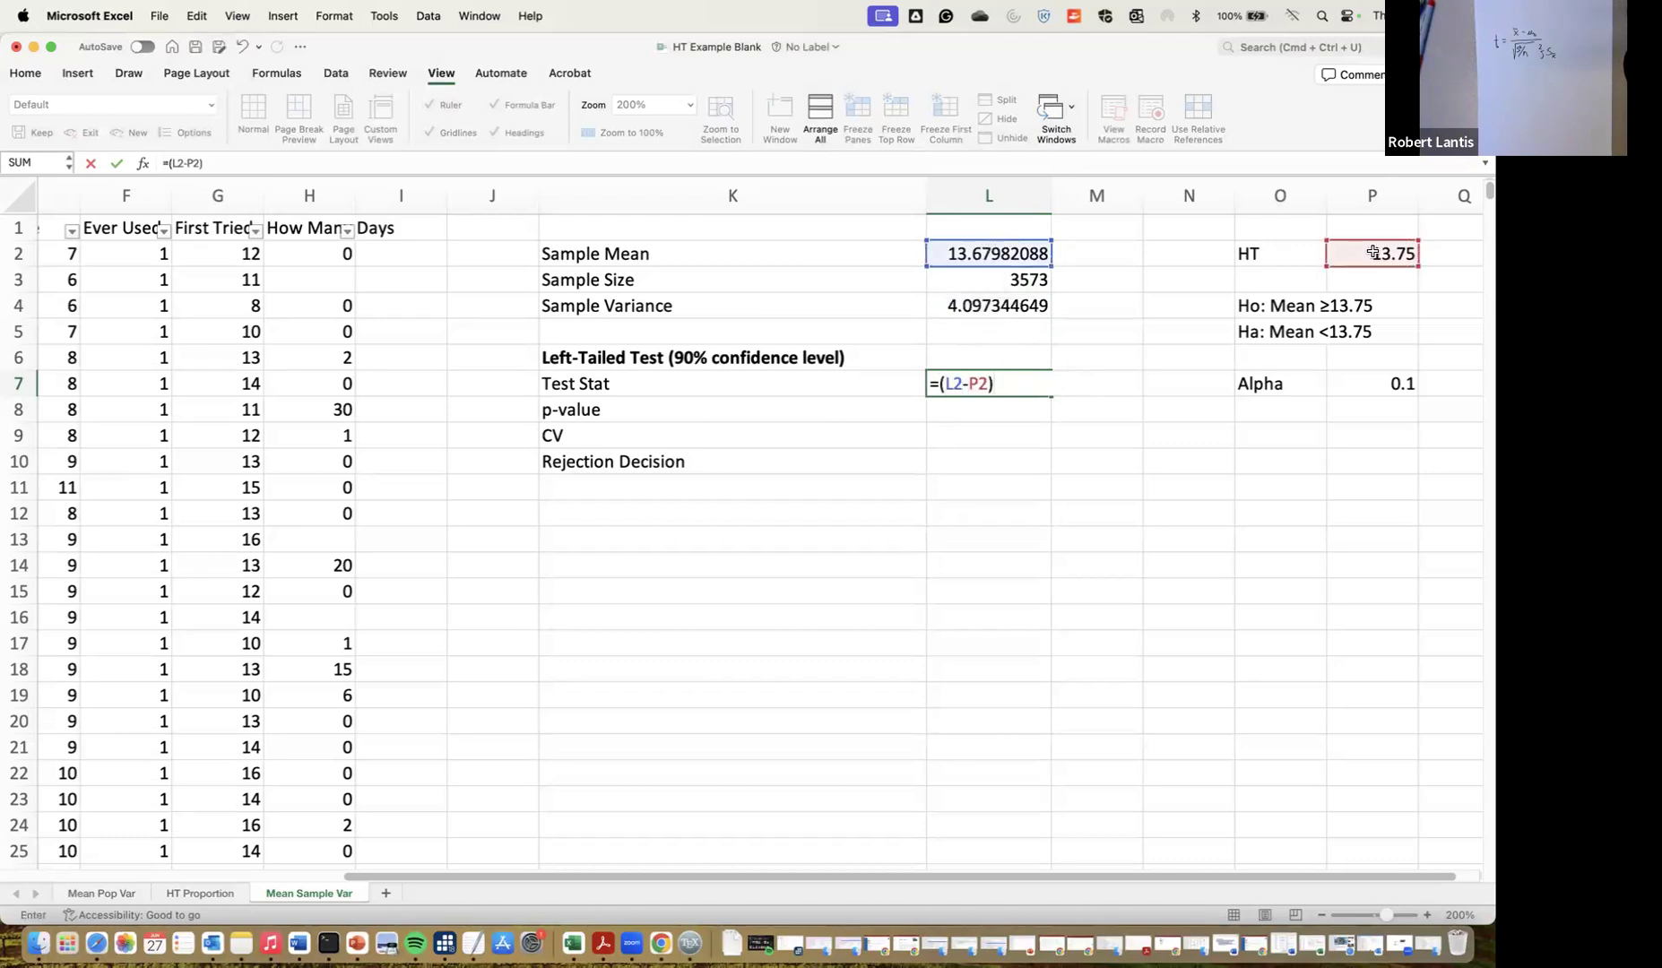
{"action": "type", "text": "t("}
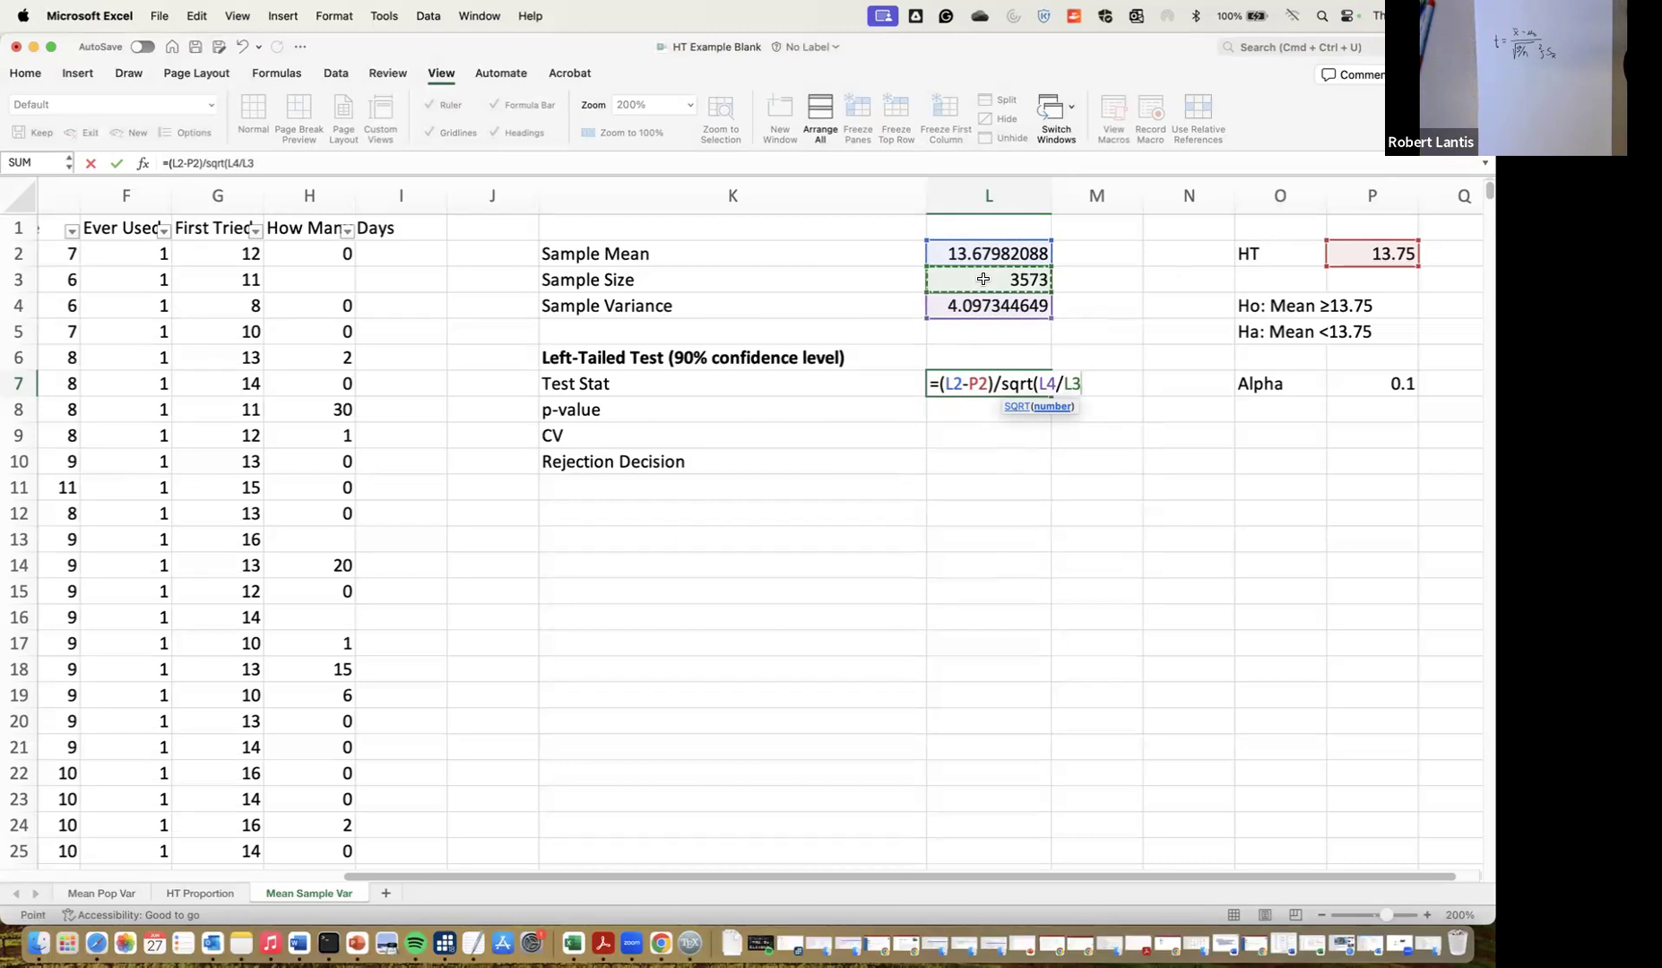
{"action": "key", "text": "Return"}
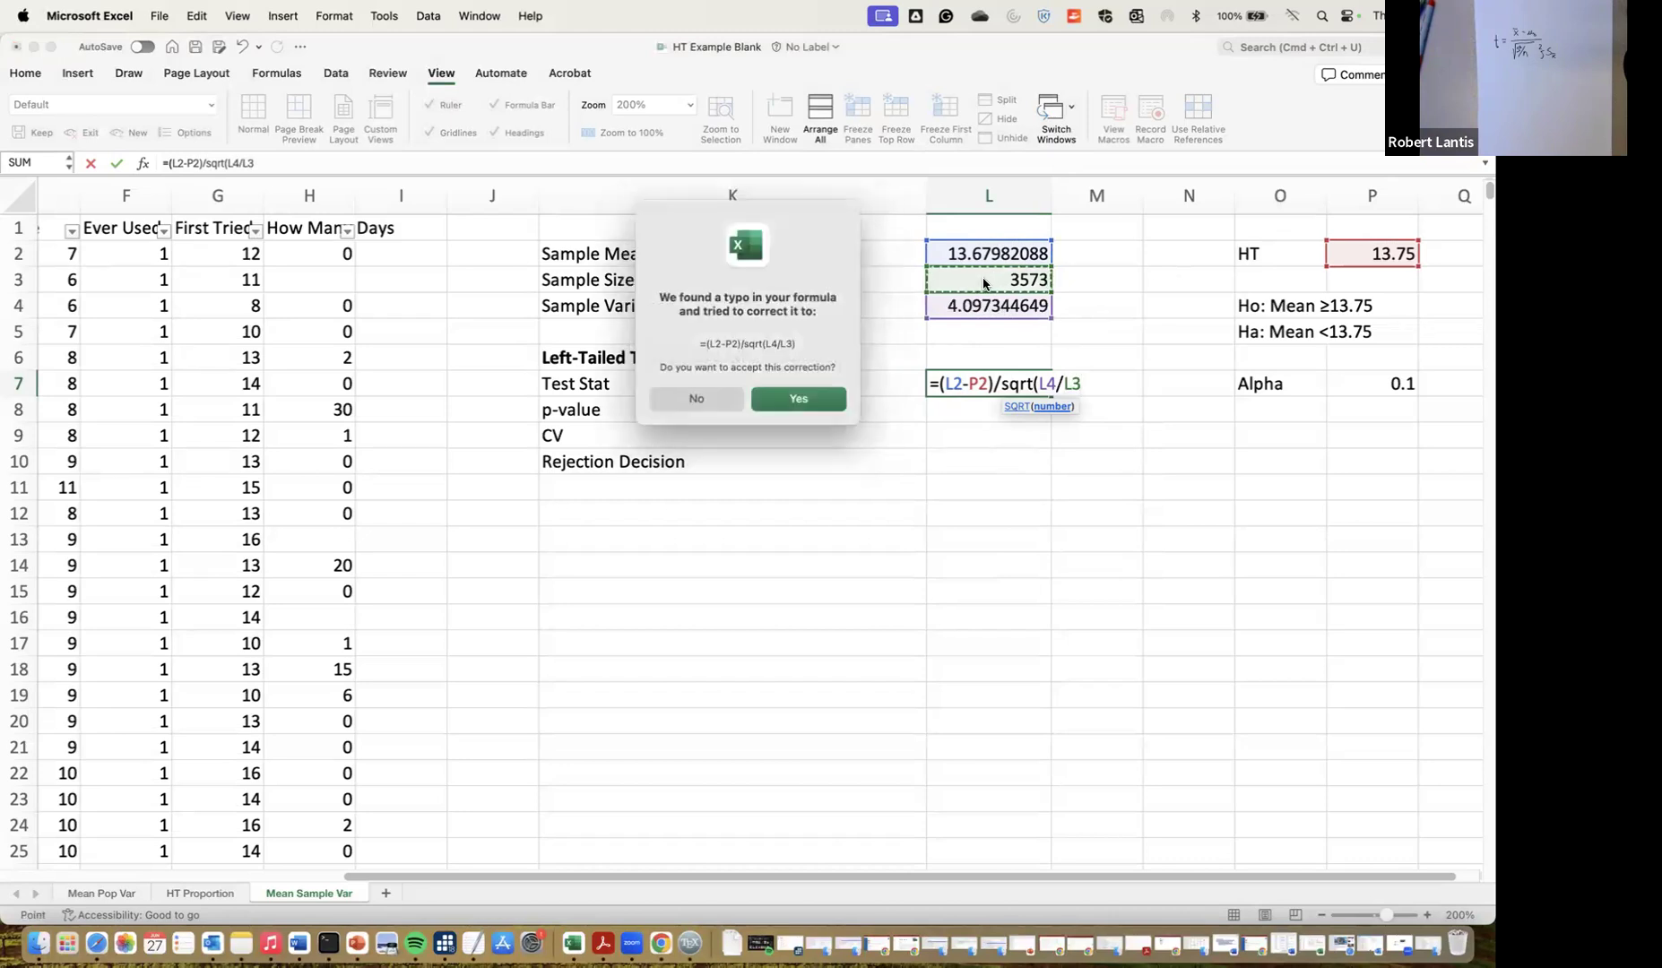
{"action": "key", "text": "Return"}
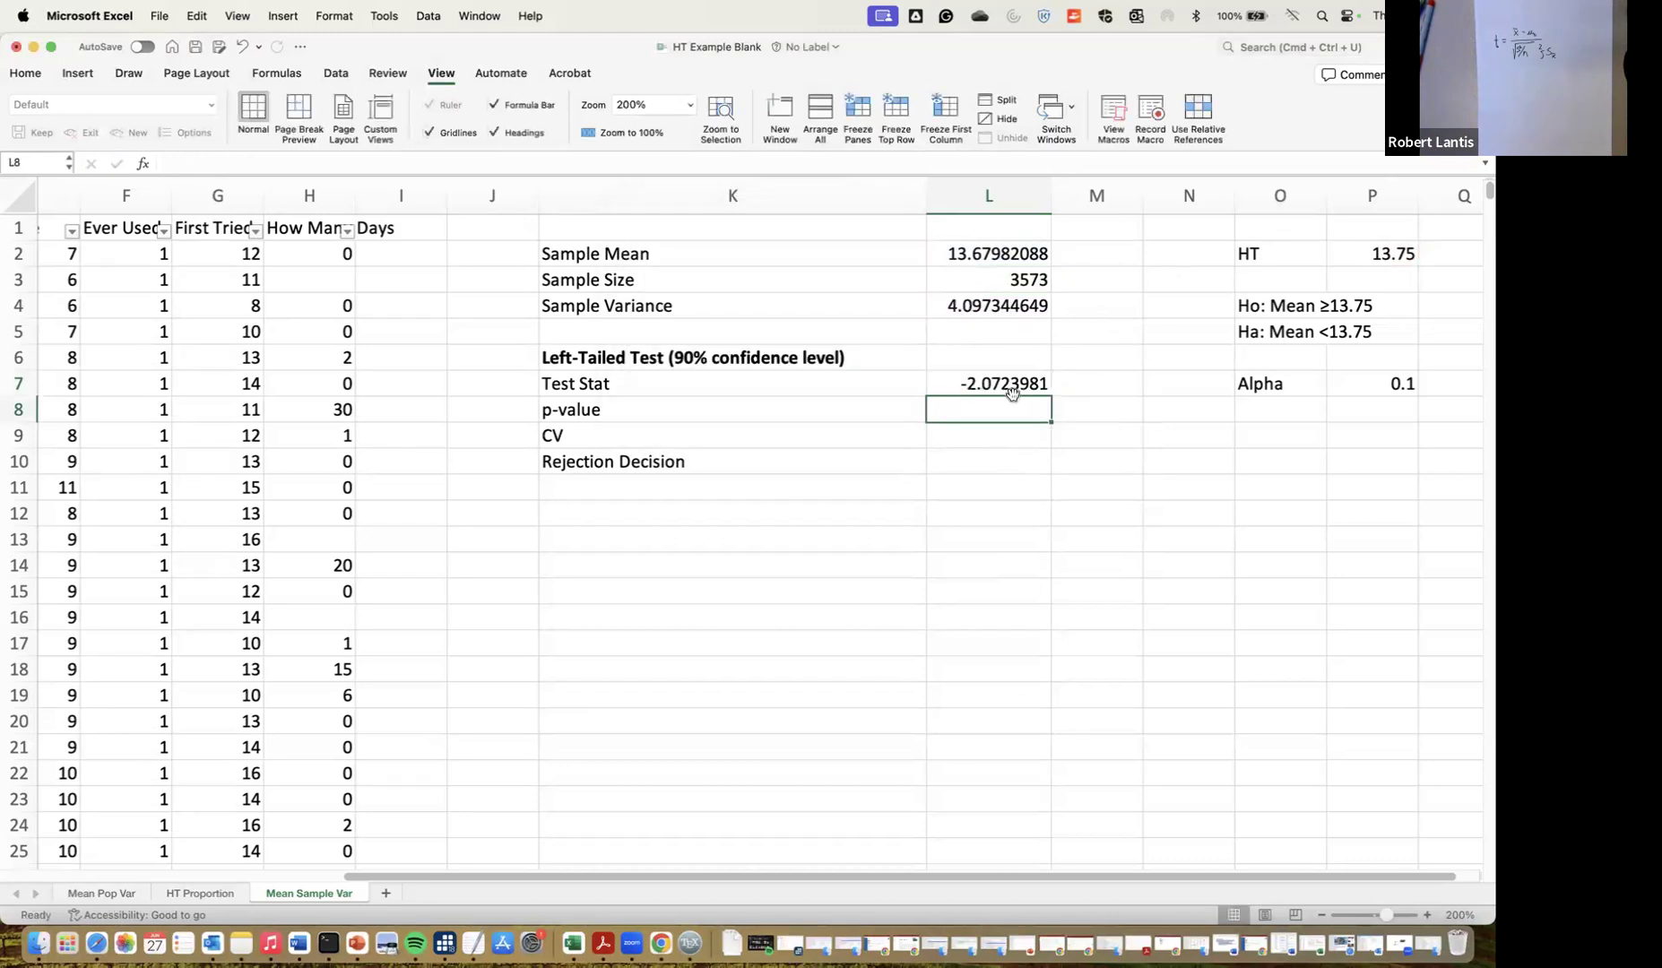
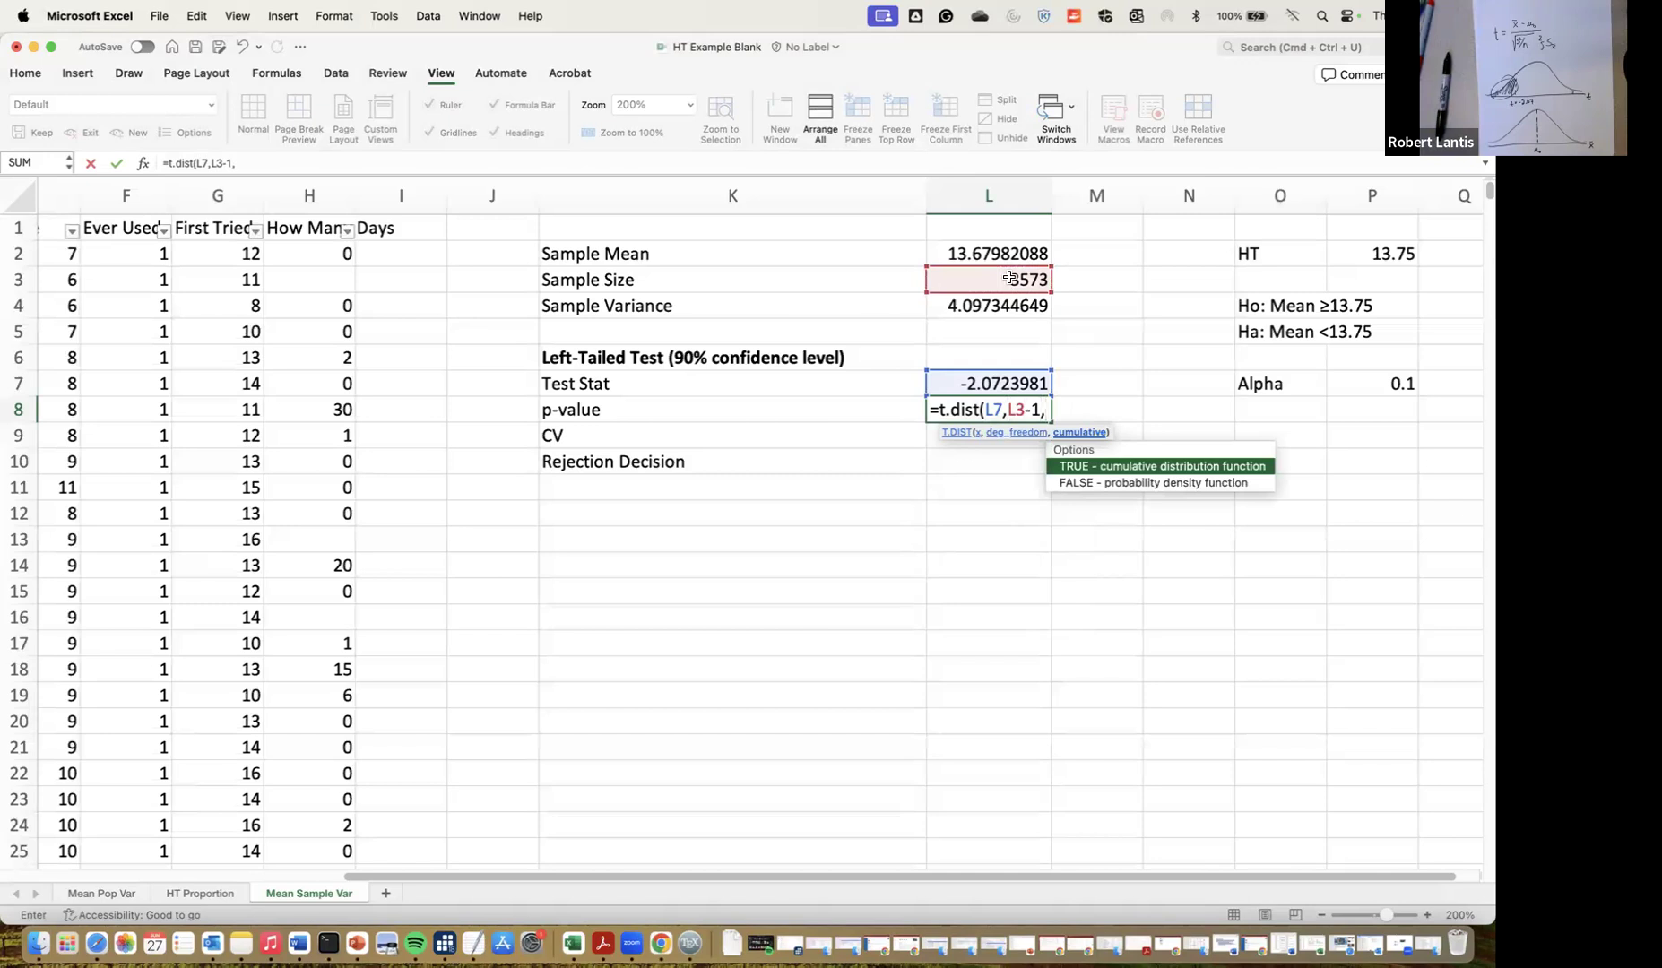
Complete the left-tailed p-value formula in L8 as =T.DIST(L7,L3-1,1)
{"action": "type", "text": ")"}
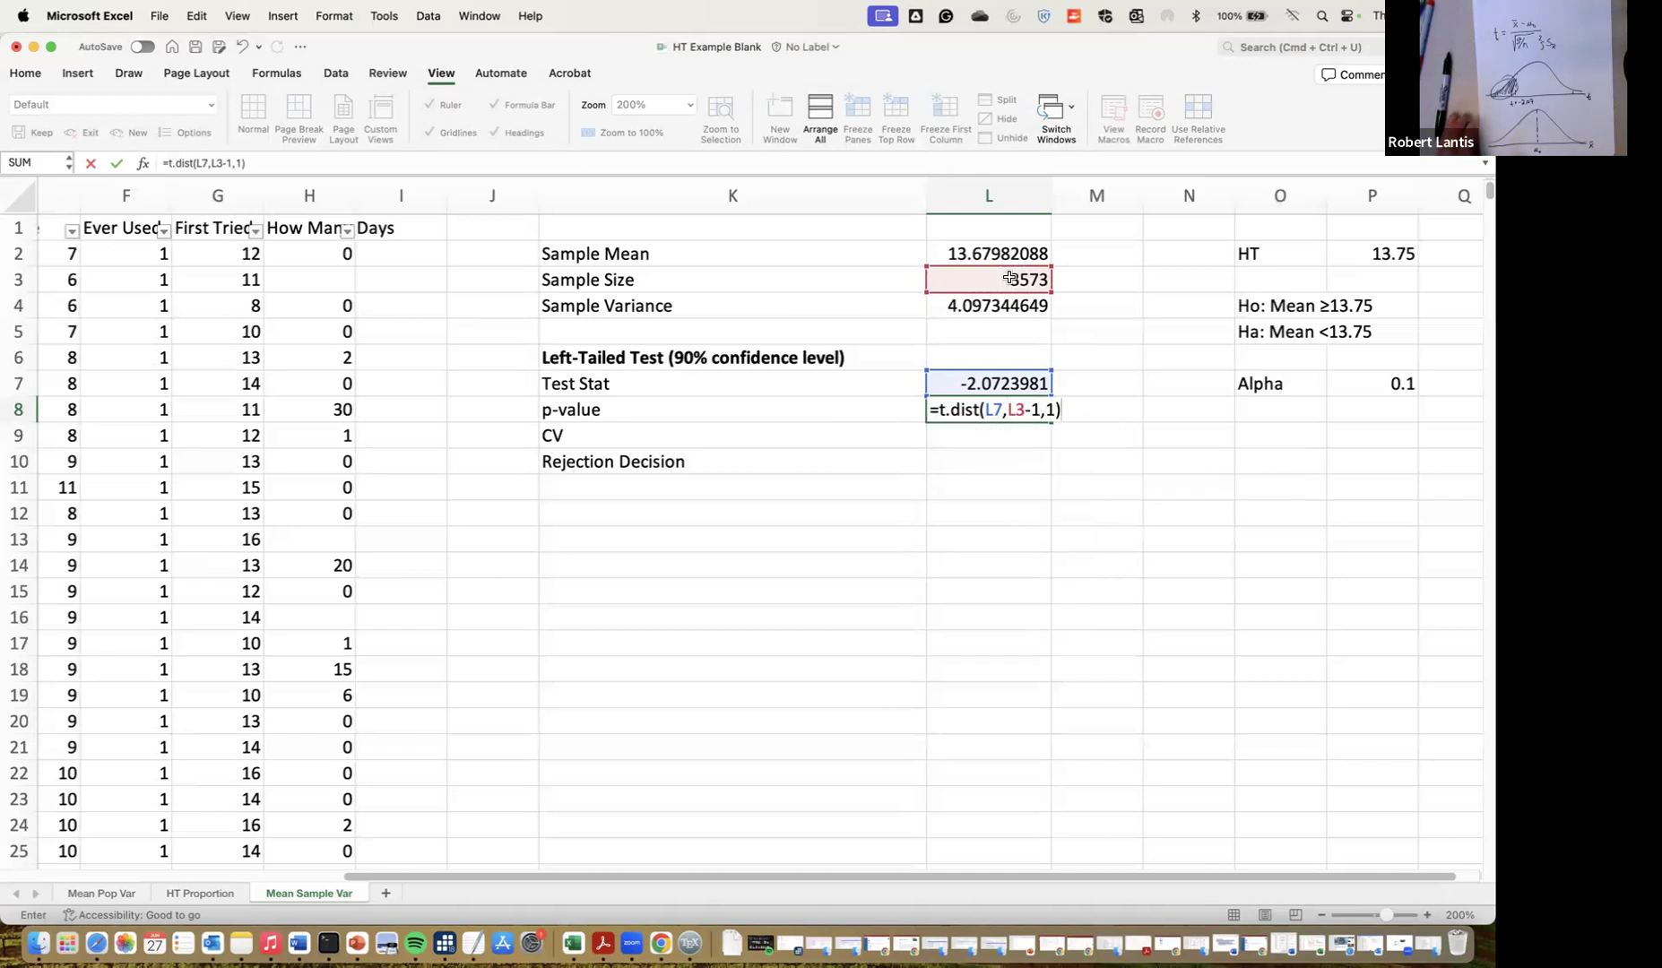
{"action": "key", "text": "Return"}
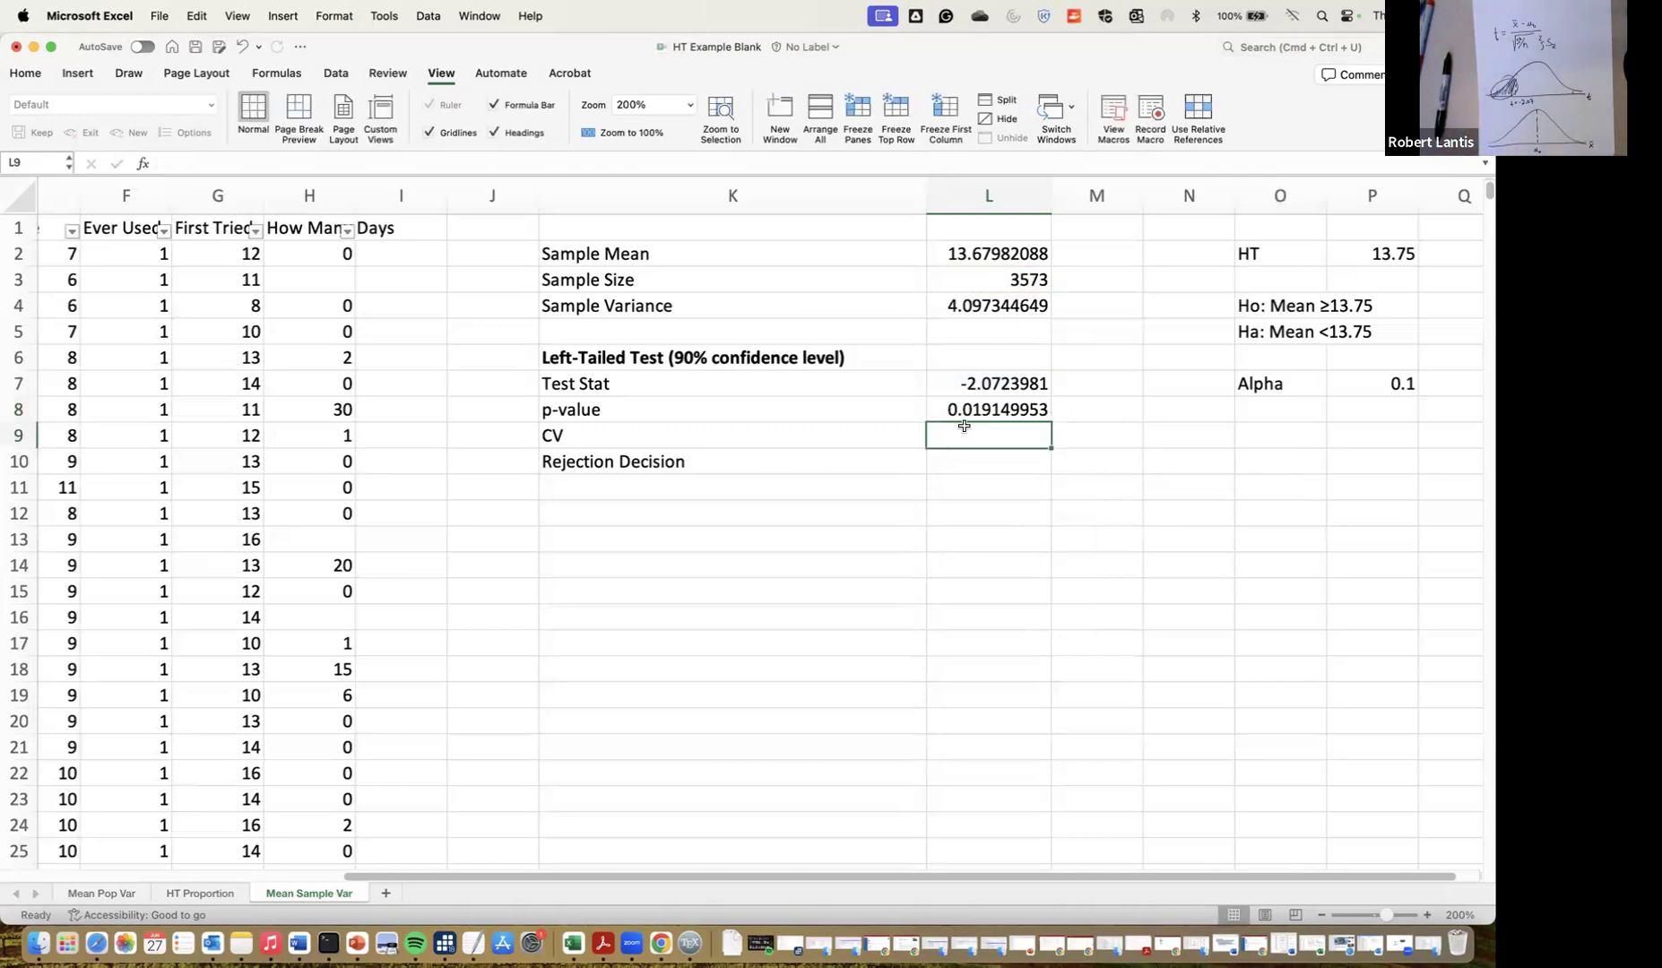
Enter the rejection decision formula =IF(L8<P7,"REJECT","FAIL TO REJECT") in L10
{"action": "left_click", "coordinate": [960, 456]}
{"action": "type", "text": "=if("}
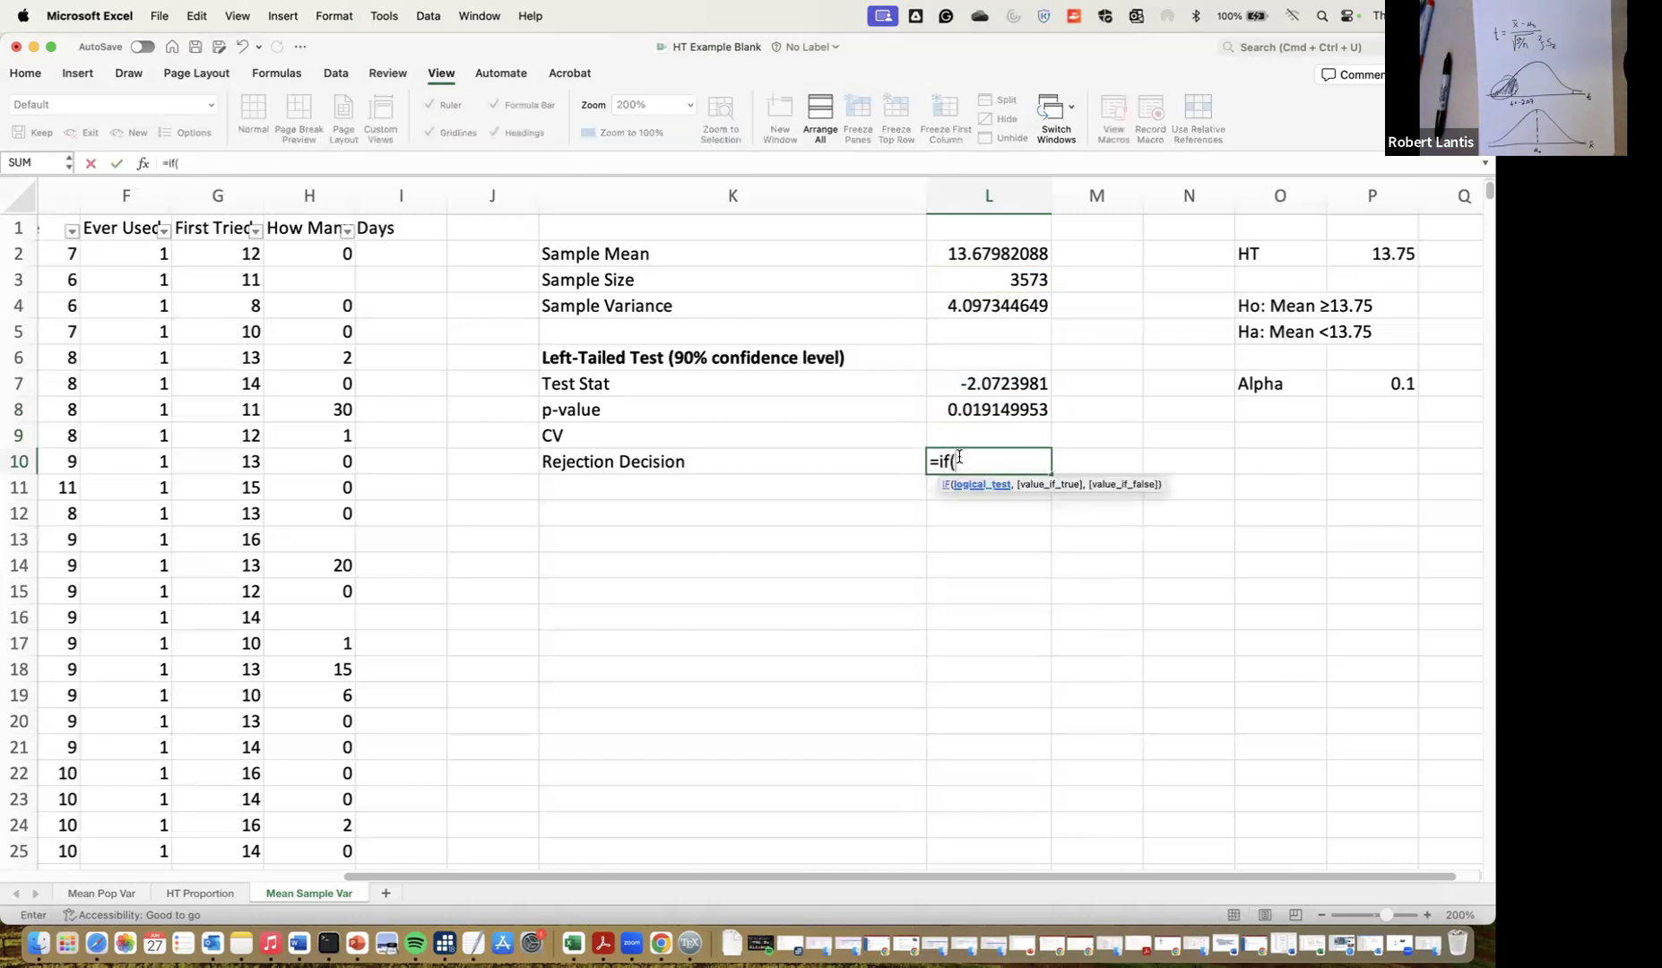
{"action": "left_click", "coordinate": [969, 401]}
{"action": "type", "text": "<"}
{"action": "left_click", "coordinate": [1387, 393]}
{"action": "type", "text": ",\"R"}
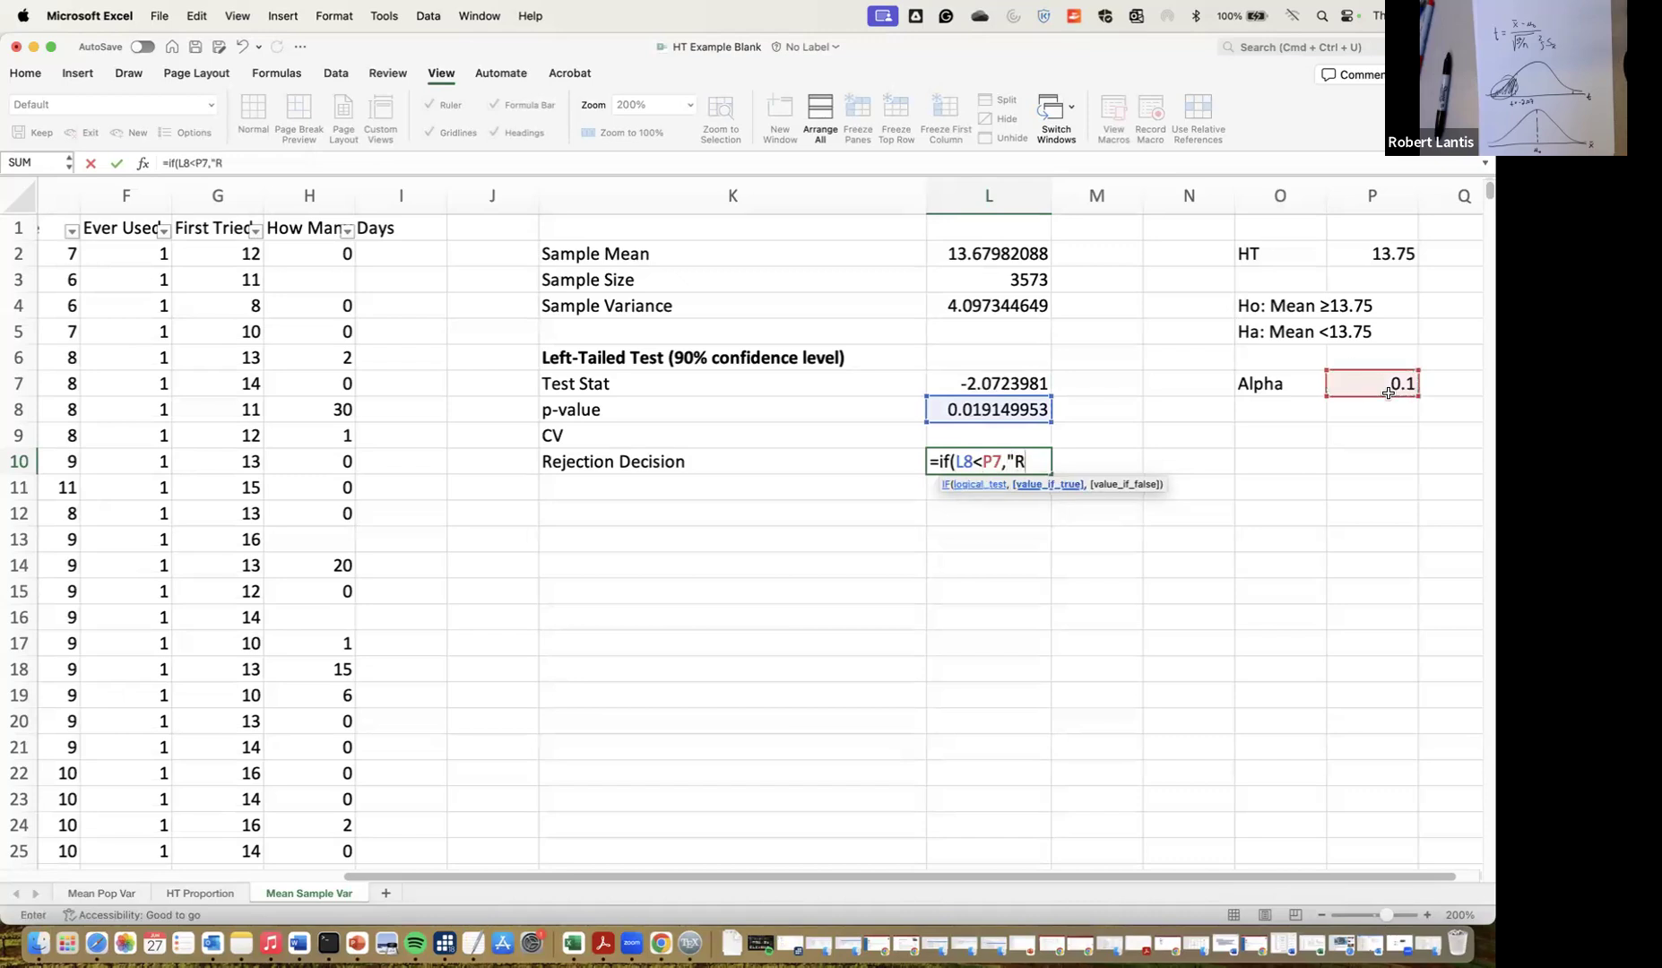
{"action": "type", "text": "EJECT\",\"RE"}
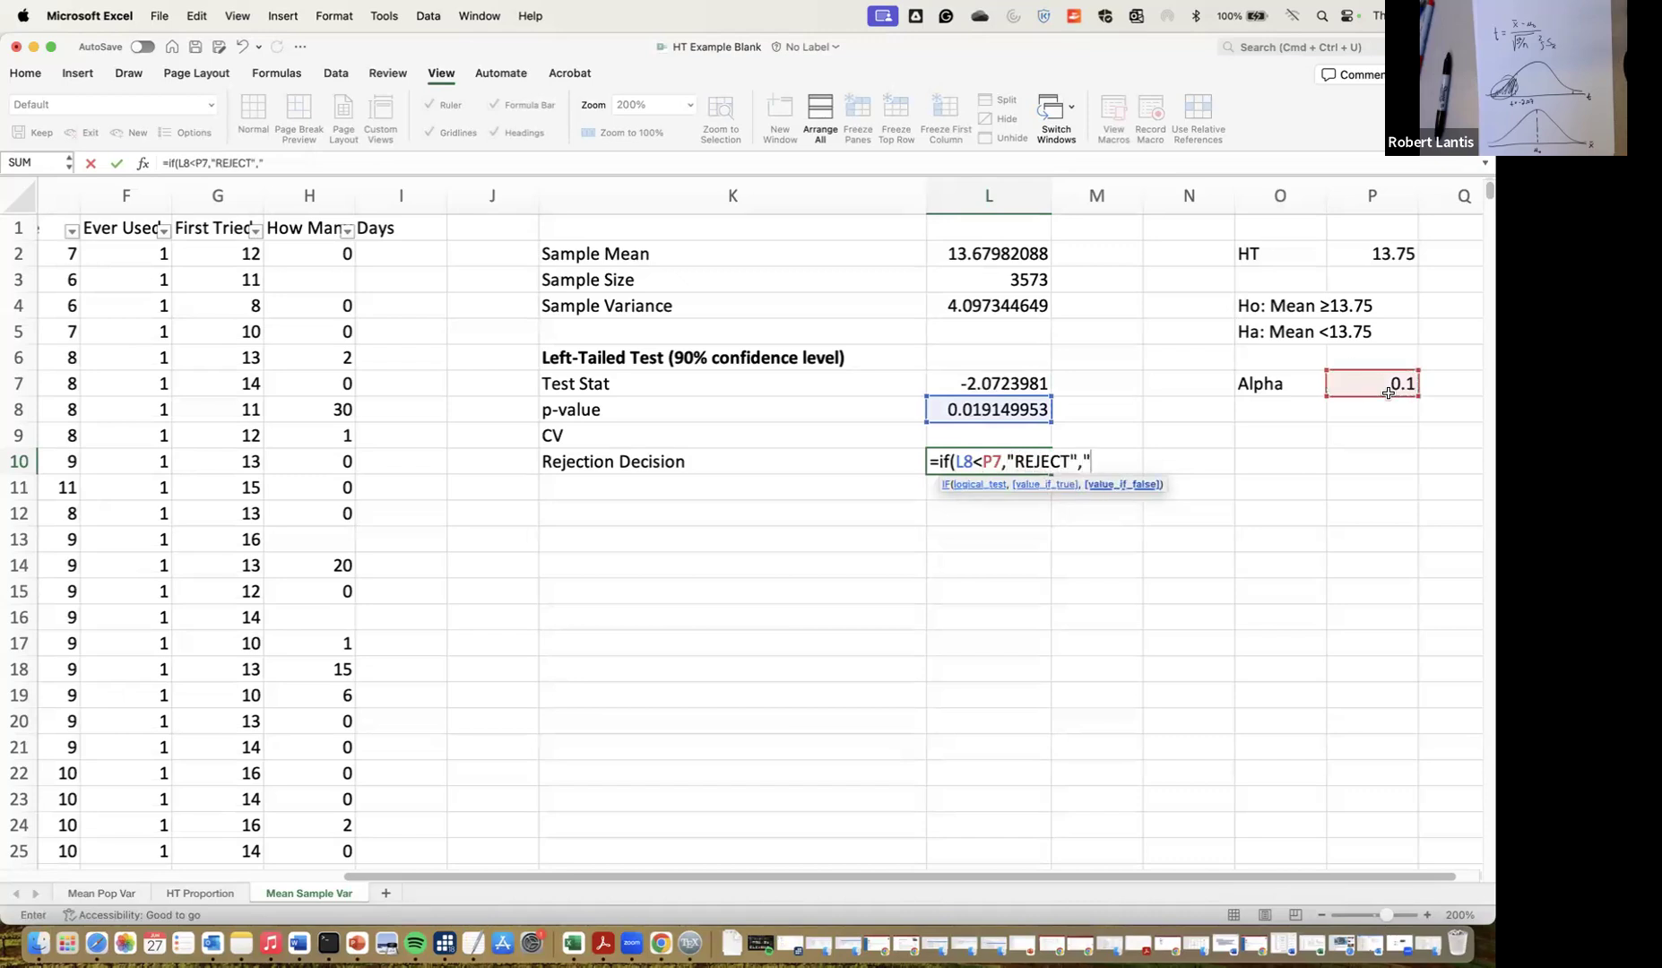
{"action": "key", "text": "BackSpace"}
{"action": "key", "text": "BackSpace"}
{"action": "type", "text": "FAIL TO REJECT\""}
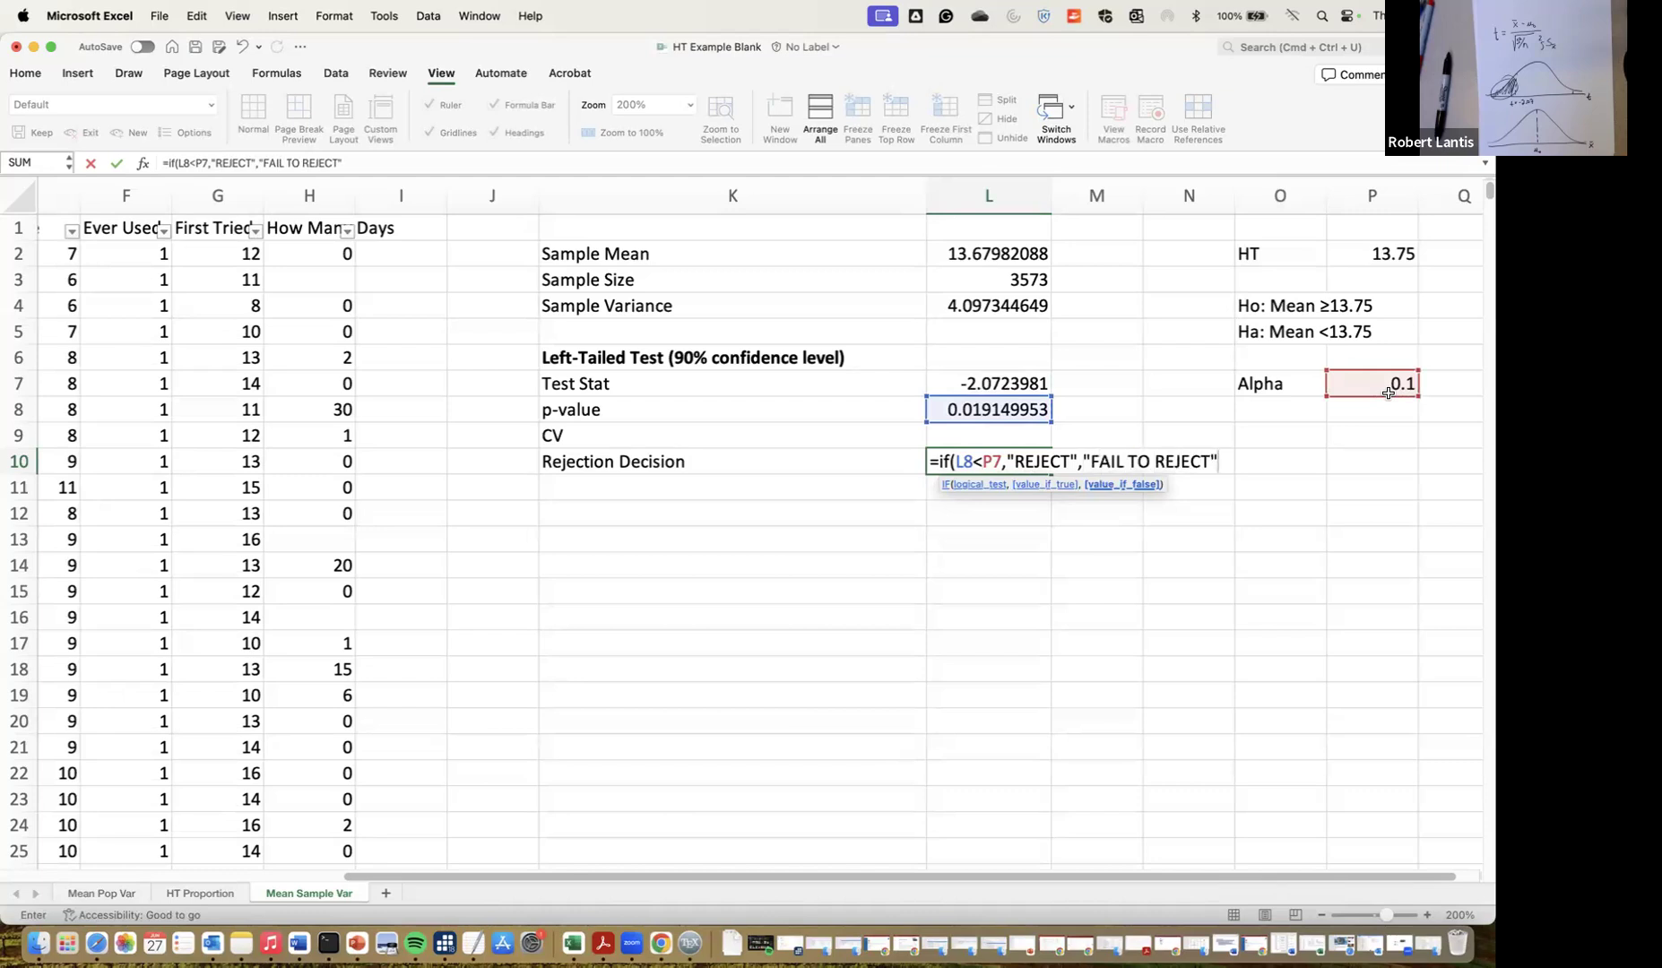
{"action": "key", "text": "Return"}
Review the rejection decision formula in L10 and the p-value formula in L8
{"action": "key", "text": "Up"}
{"action": "key", "text": "Up"}
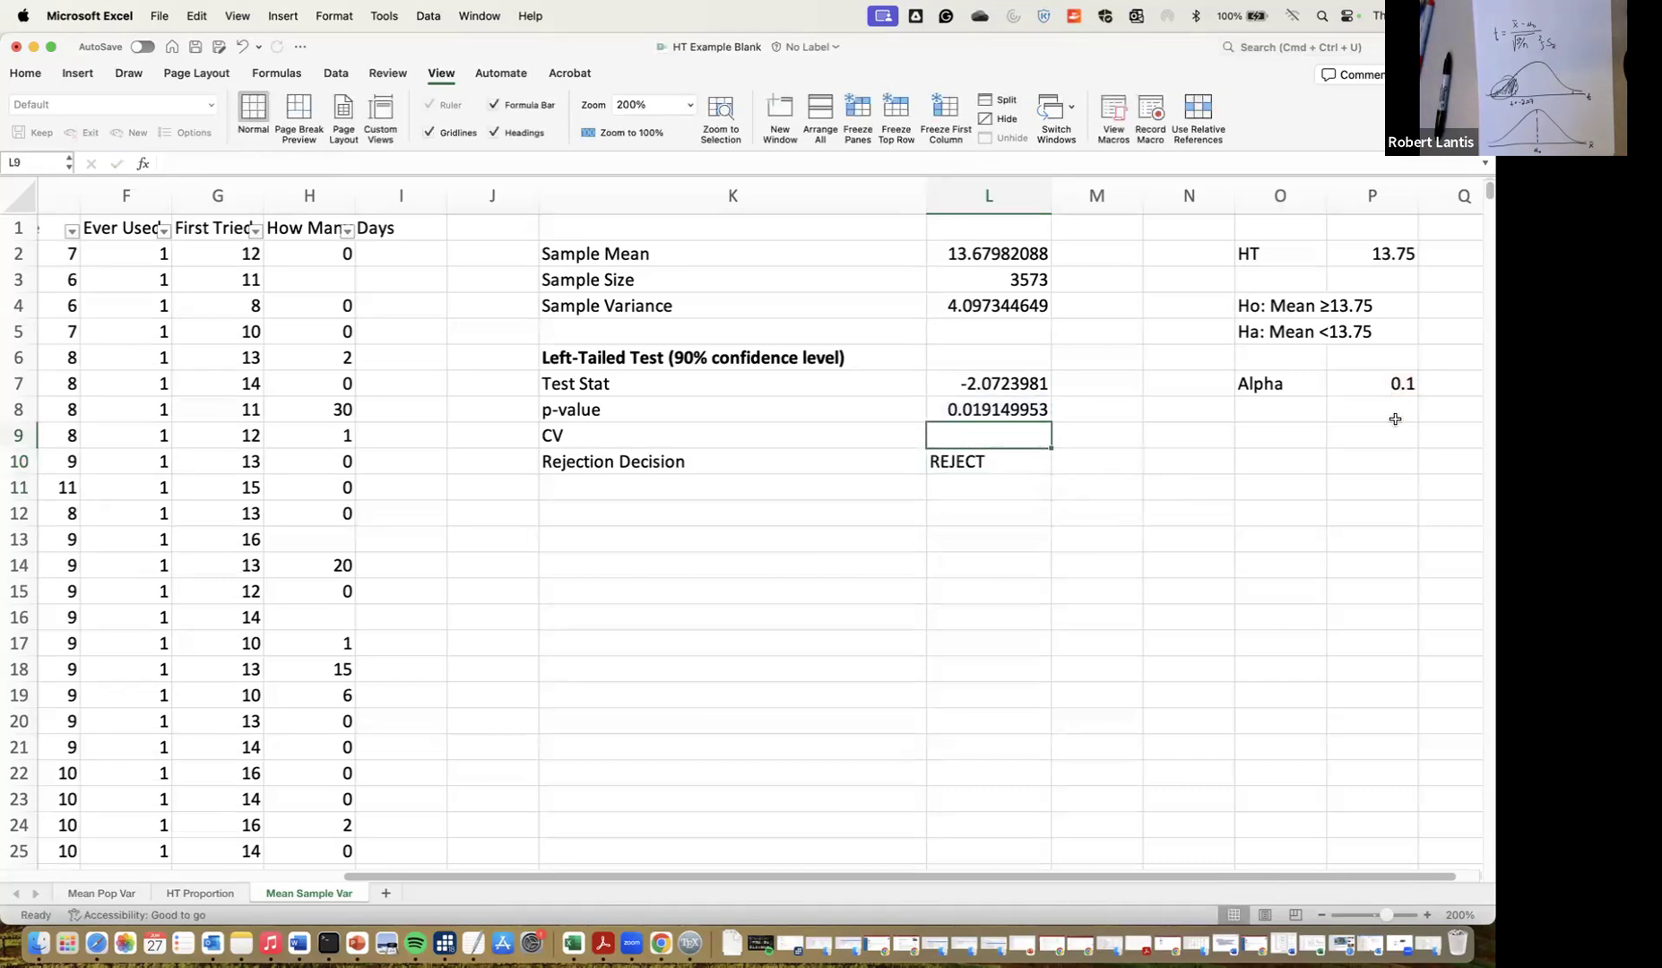
{"action": "key", "text": "Down"}
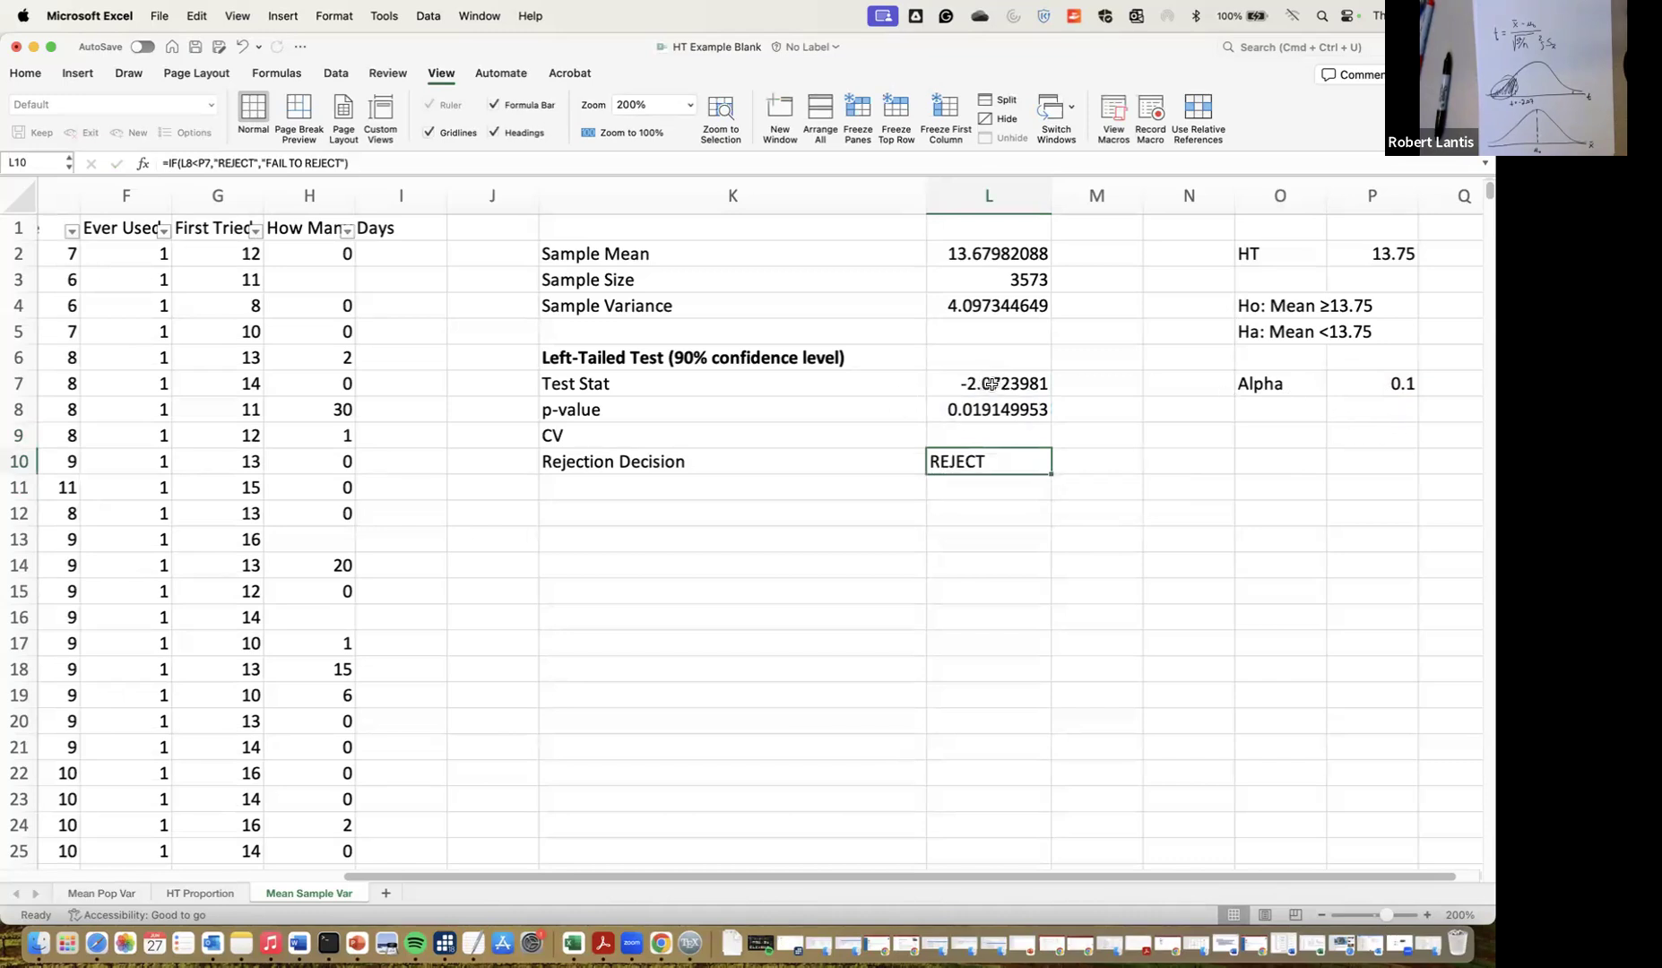
{"action": "double_click", "coordinate": [983, 409]}
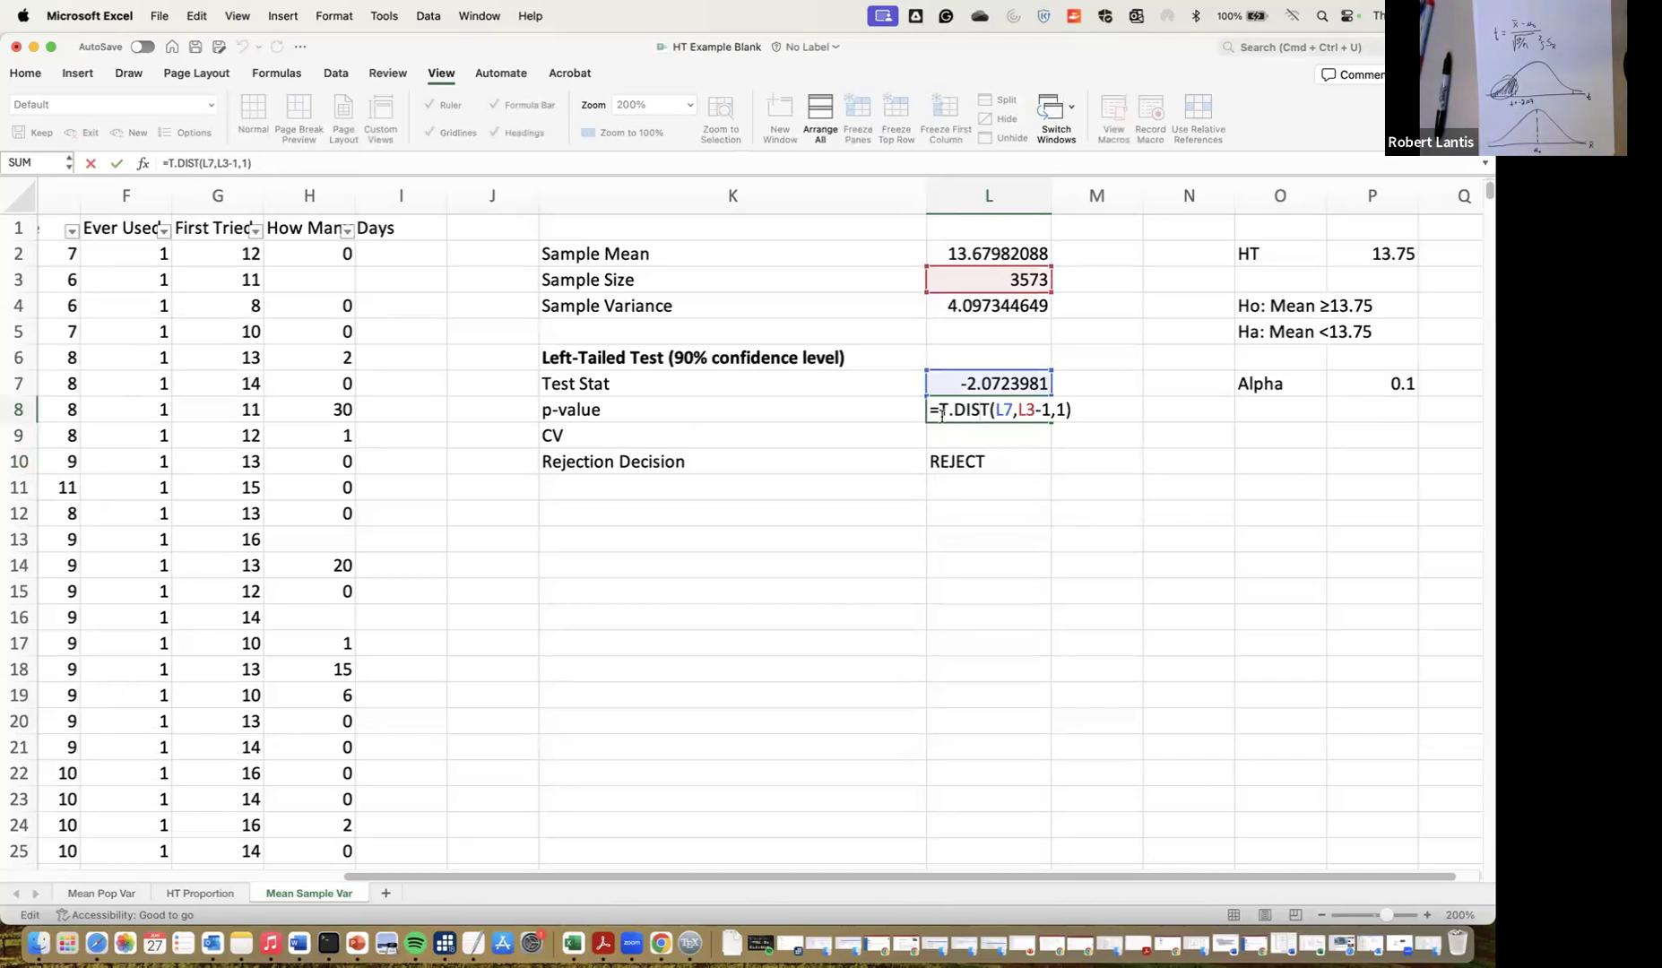
{"action": "key", "text": "Return"}
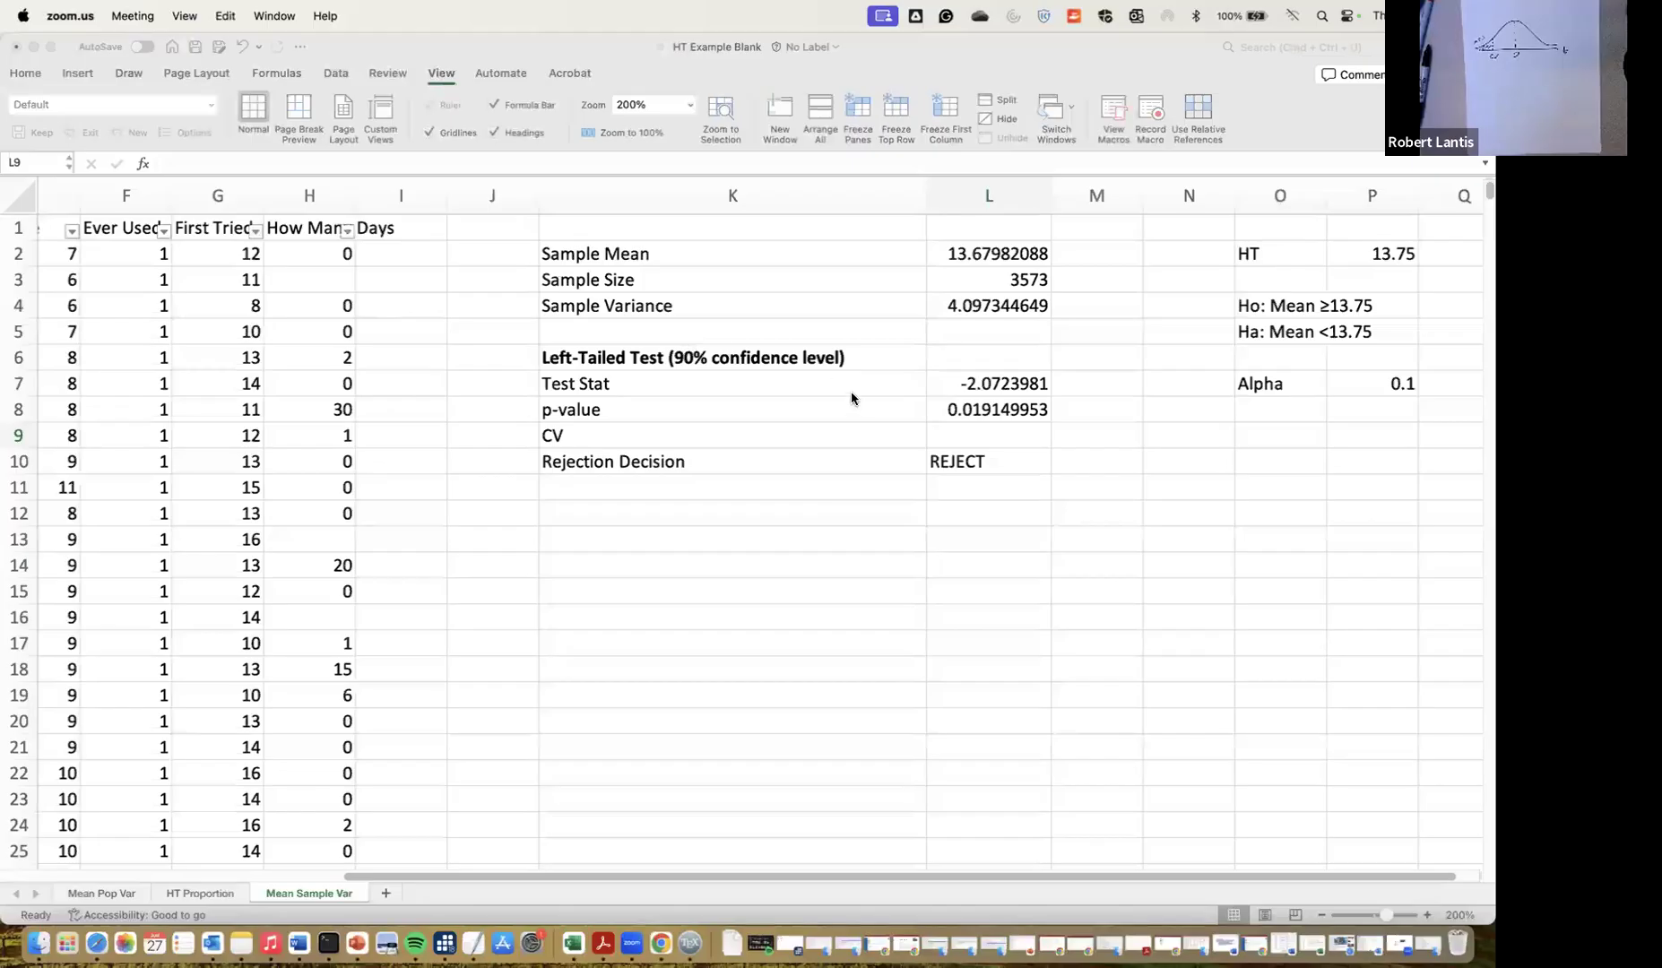
Calculate the left-tailed critical value in L9 with =T.INV(P7,L3-1), using alpha and the degrees of freedom
{"action": "left_click", "coordinate": [953, 431]}
{"action": "type", "text": "="}
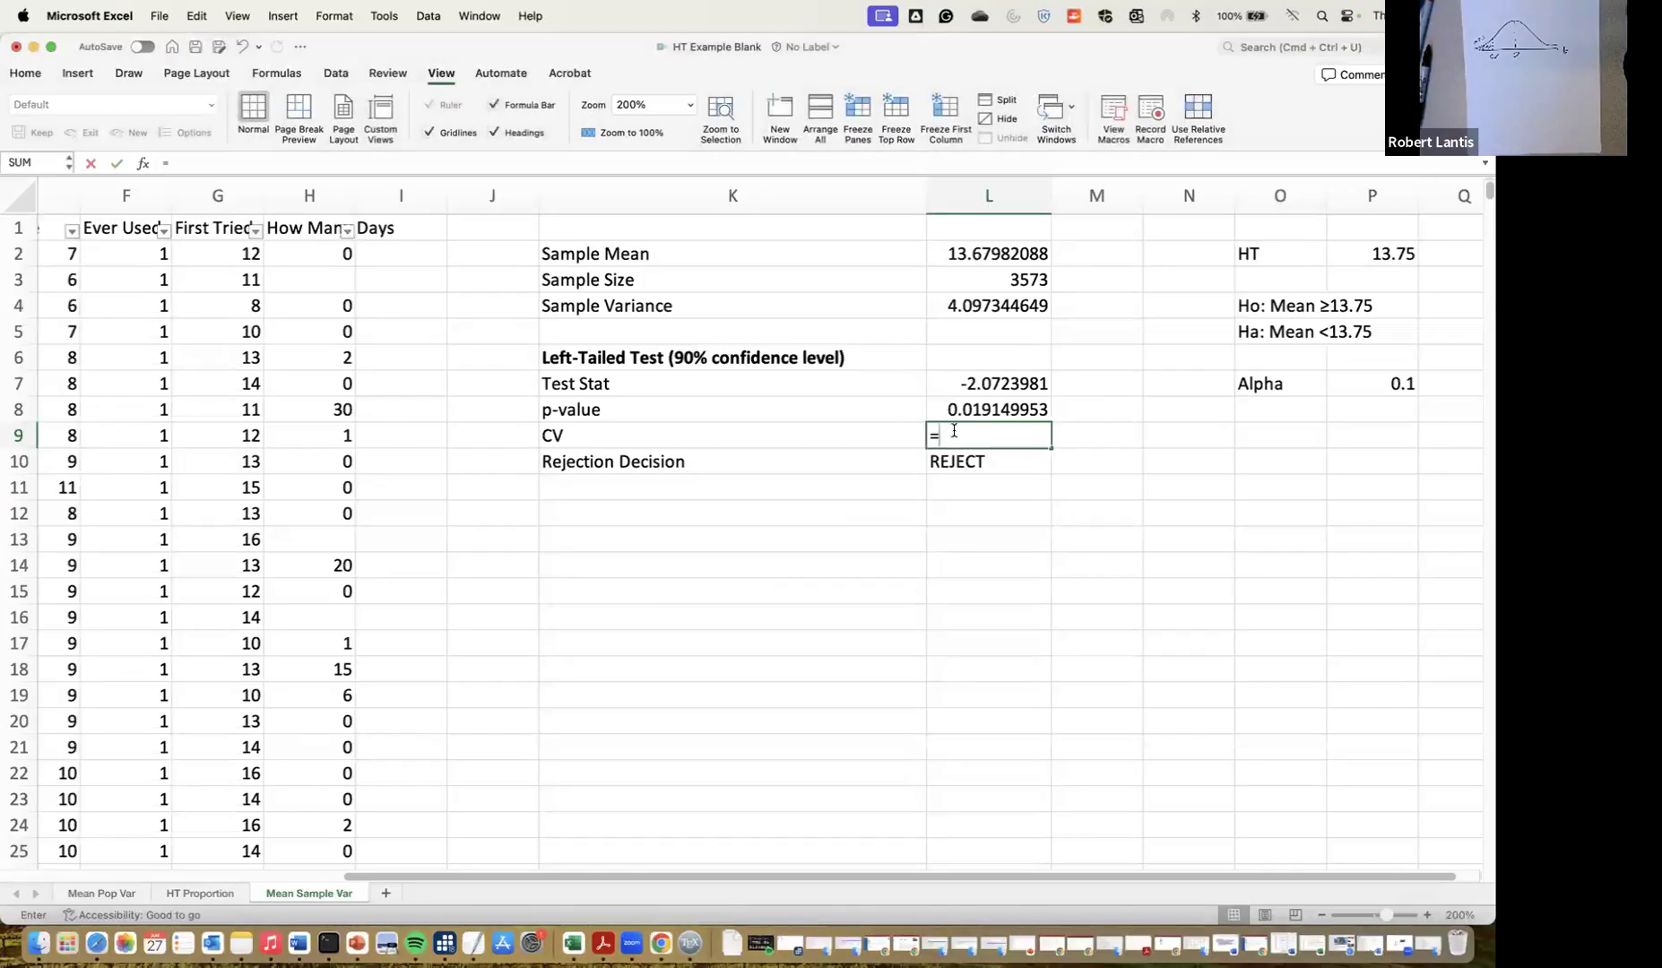
{"action": "type", "text": "t"}
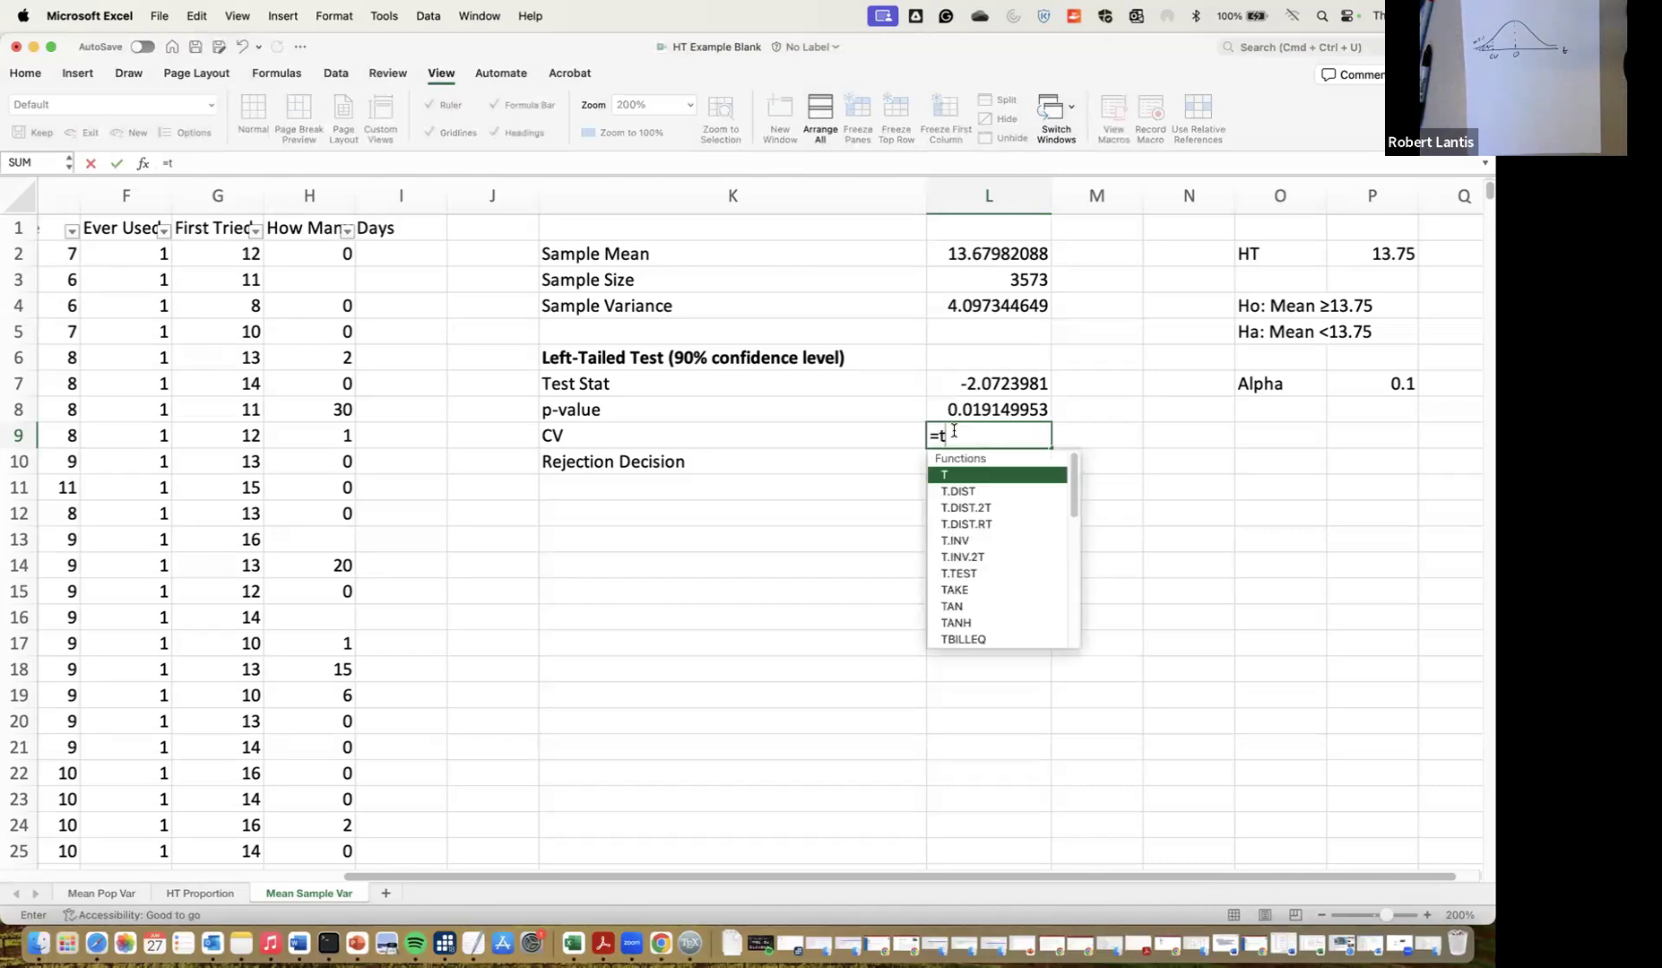
{"action": "type", "text": ".inv("}
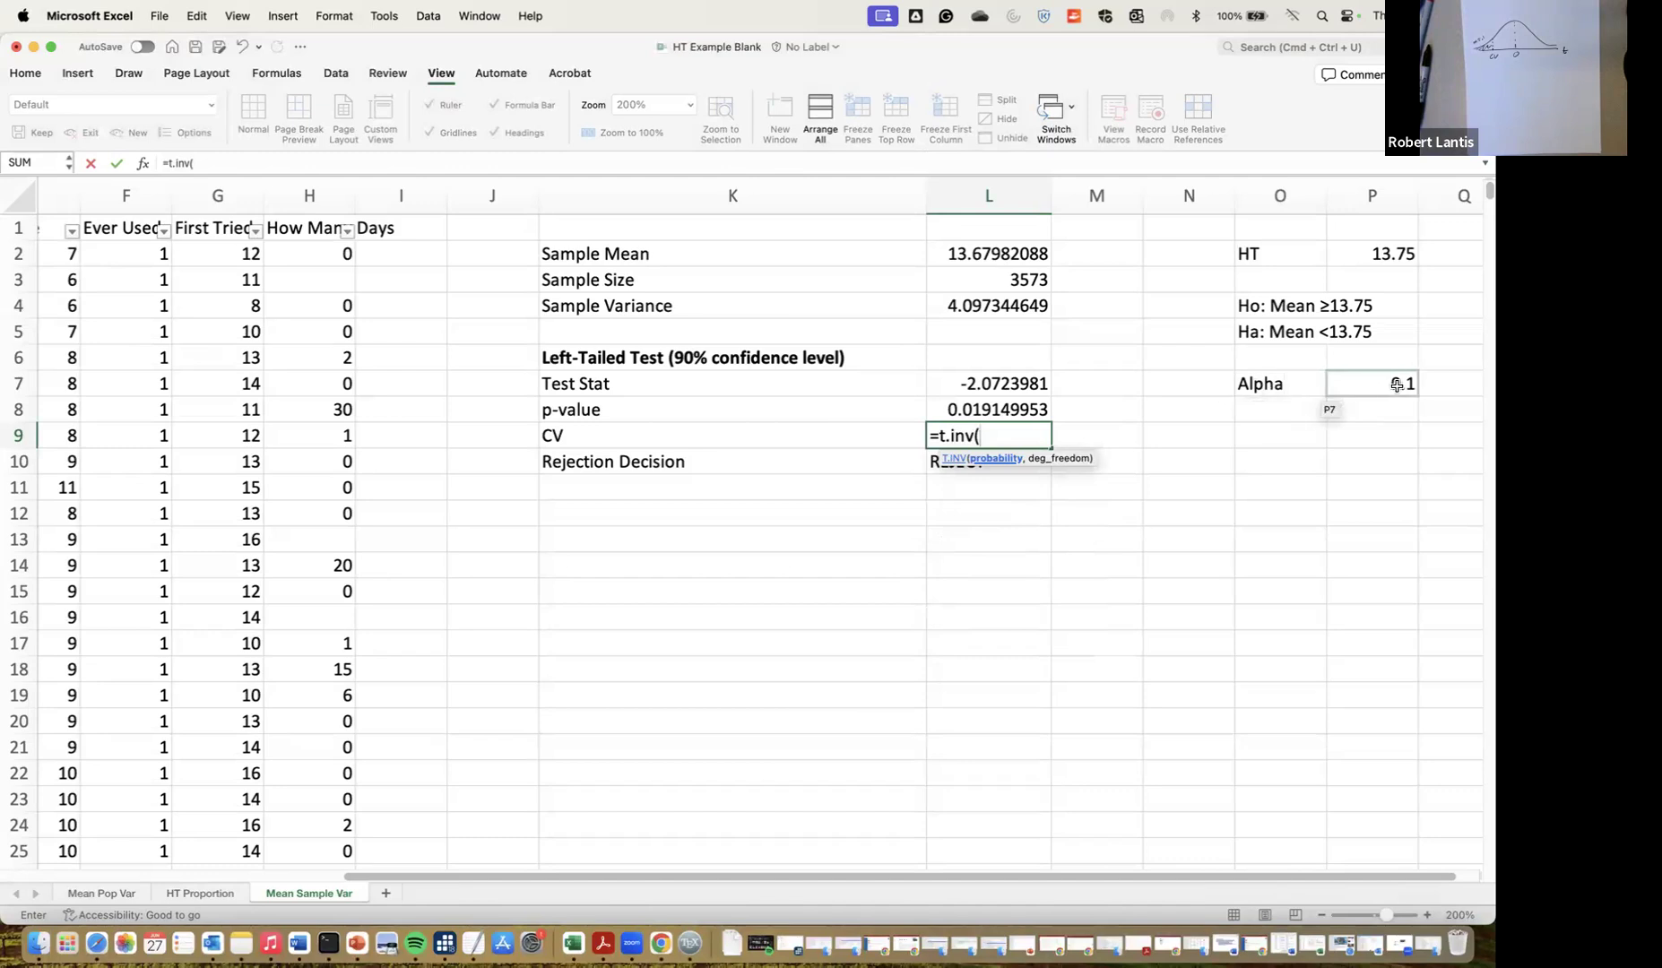
{"action": "left_click", "coordinate": [1396, 385]}
{"action": "type", "text": ","}
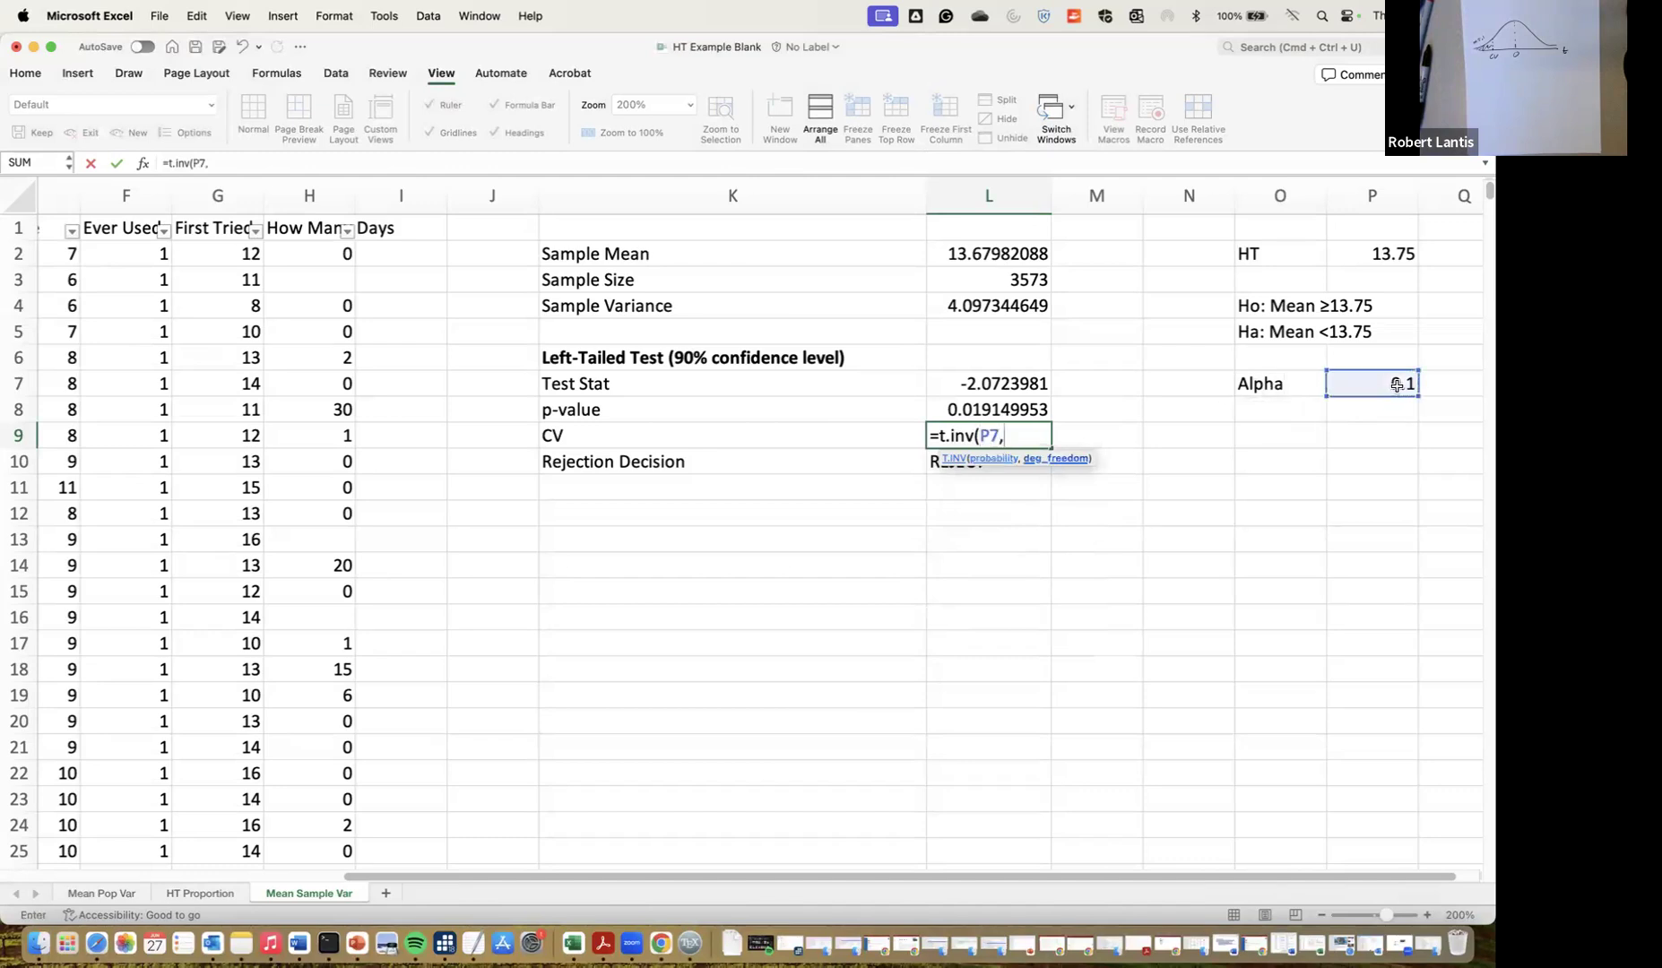
{"action": "left_click", "coordinate": [1004, 279]}
{"action": "type", "text": "-1"}
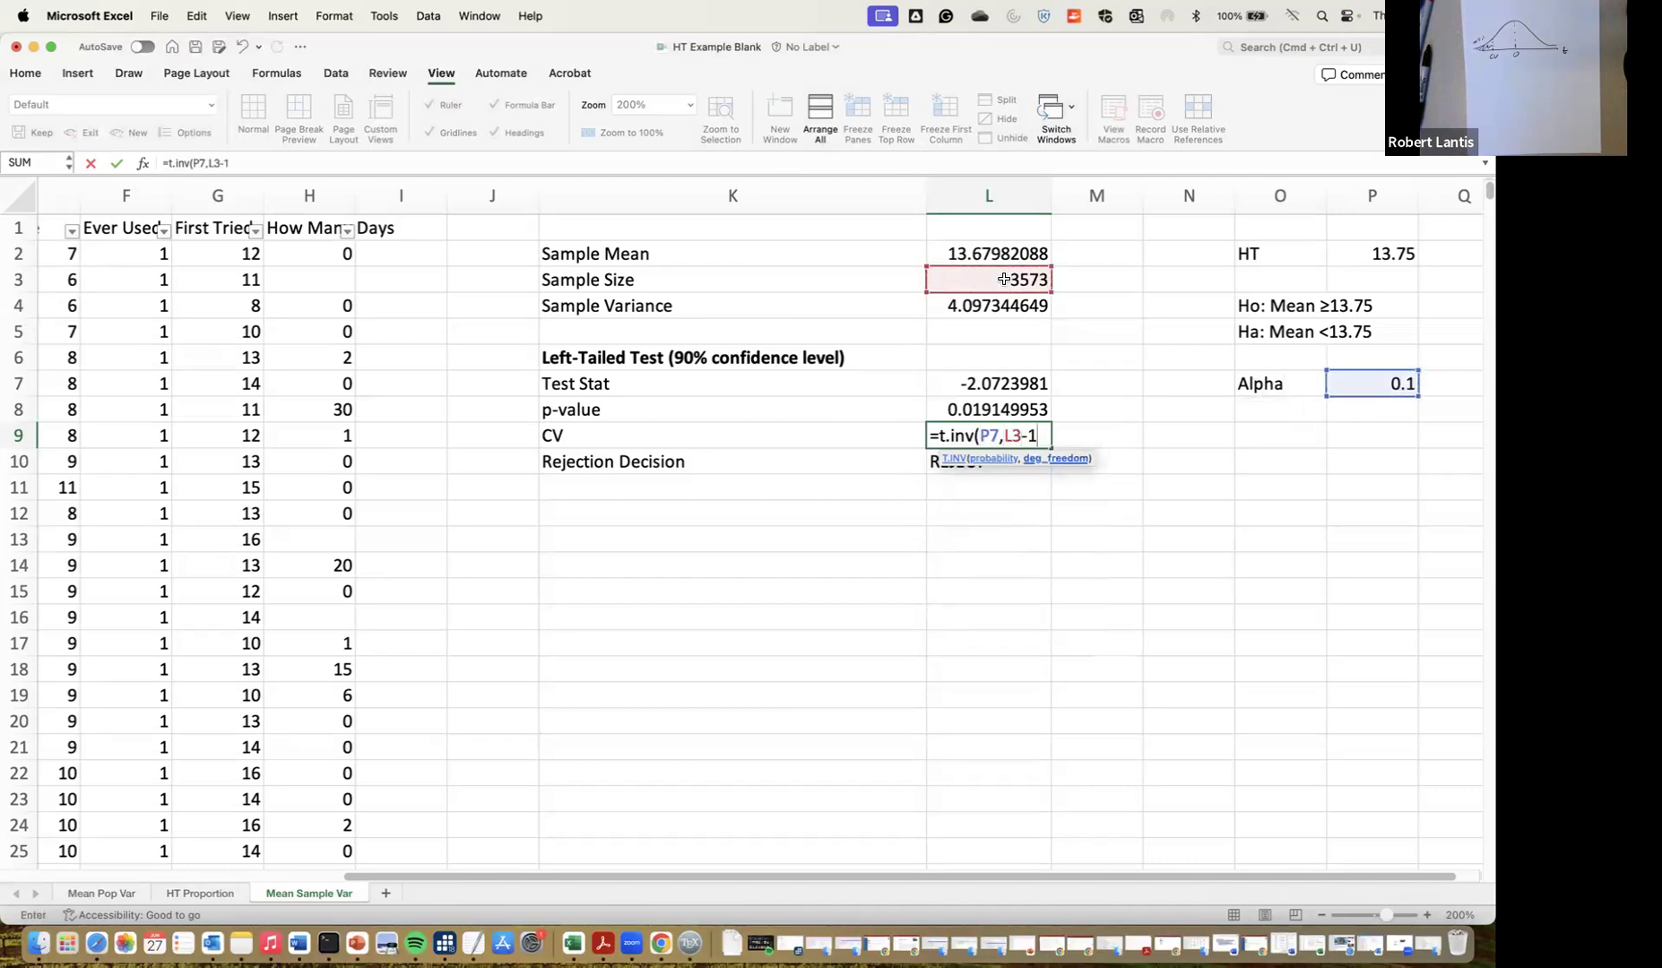
{"action": "type", "text": ")"}
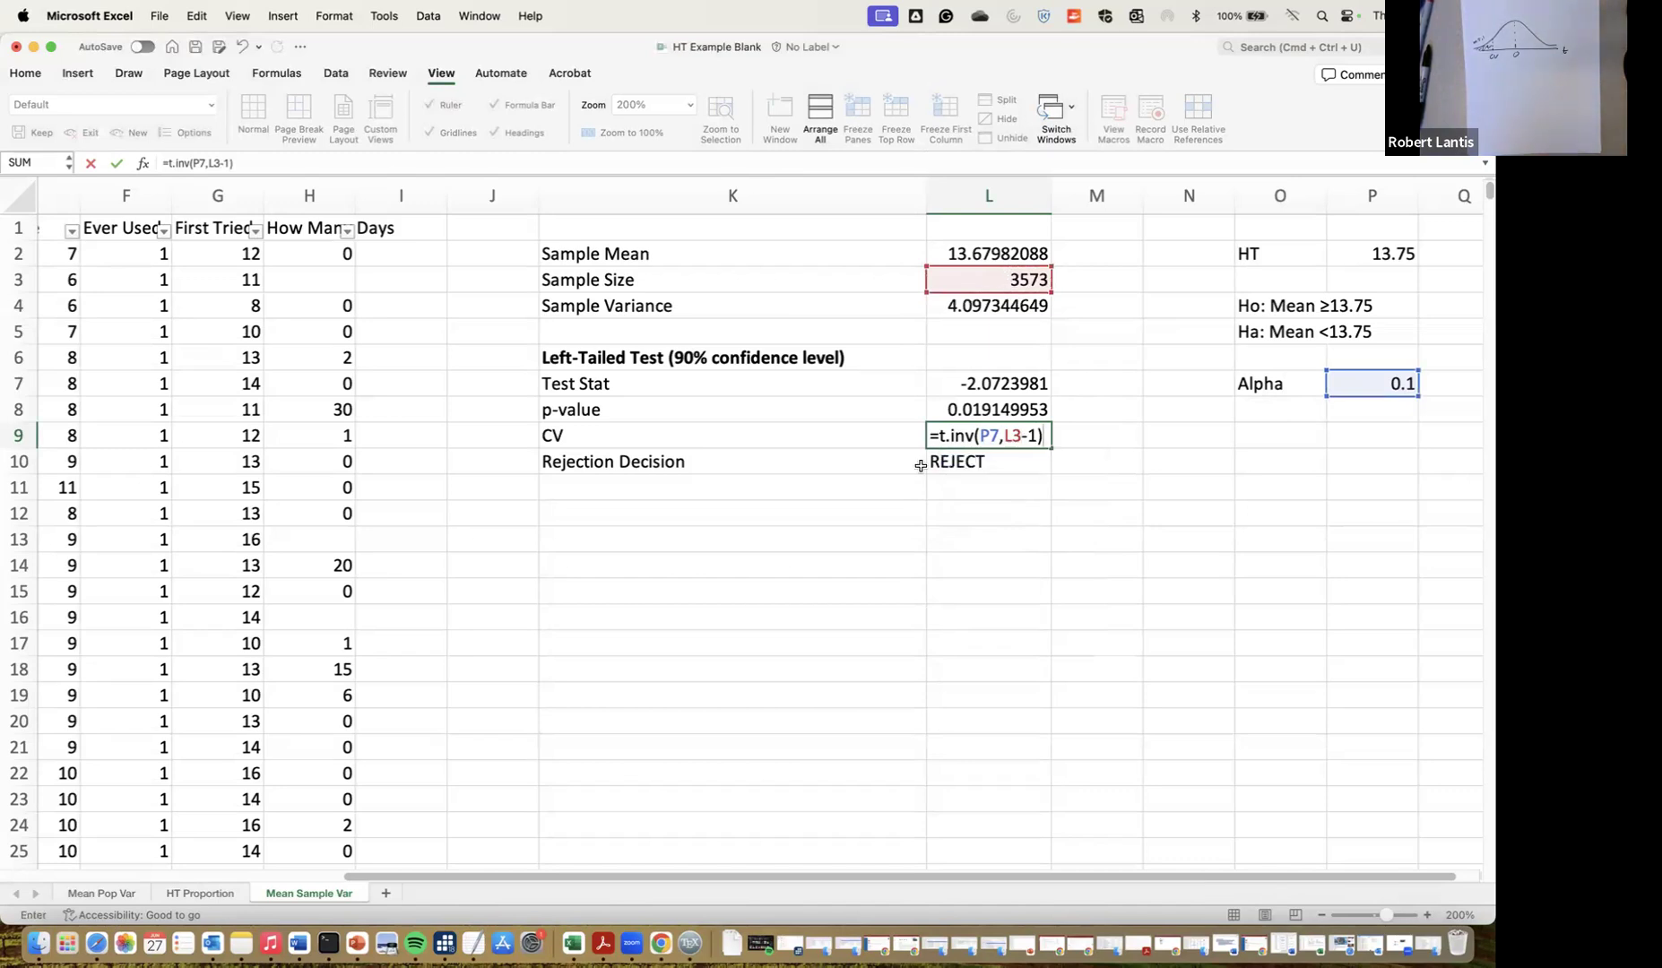
{"action": "key", "text": "Return"}
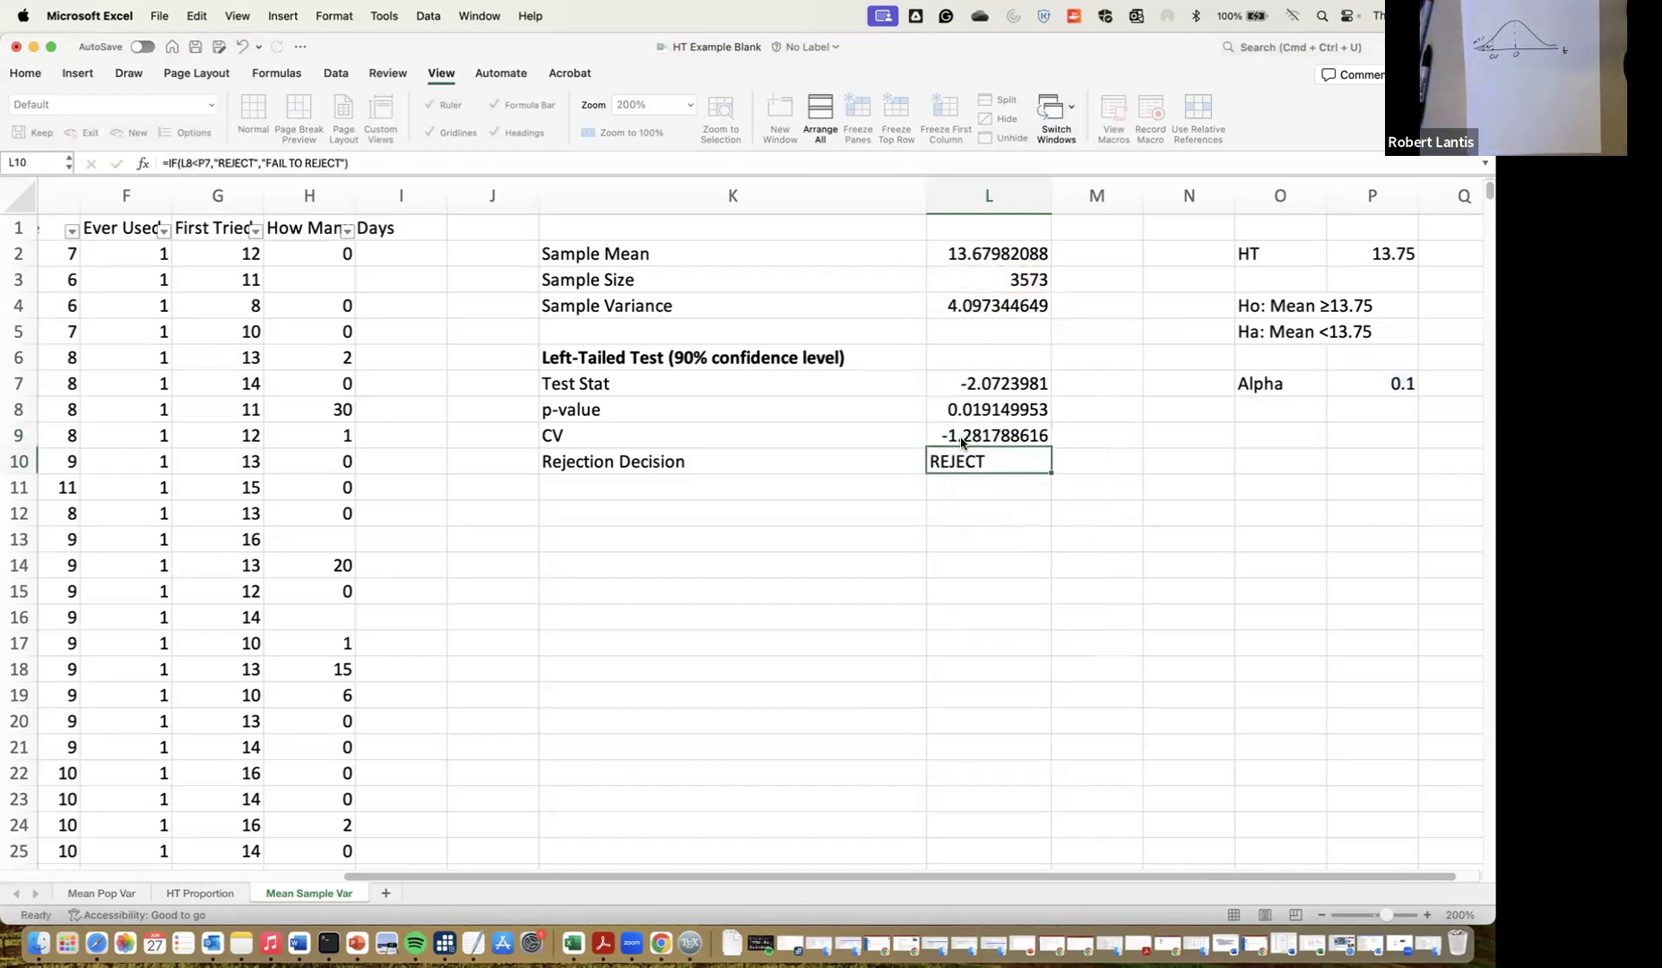
{"action": "left_click", "coordinate": [1012, 441]}
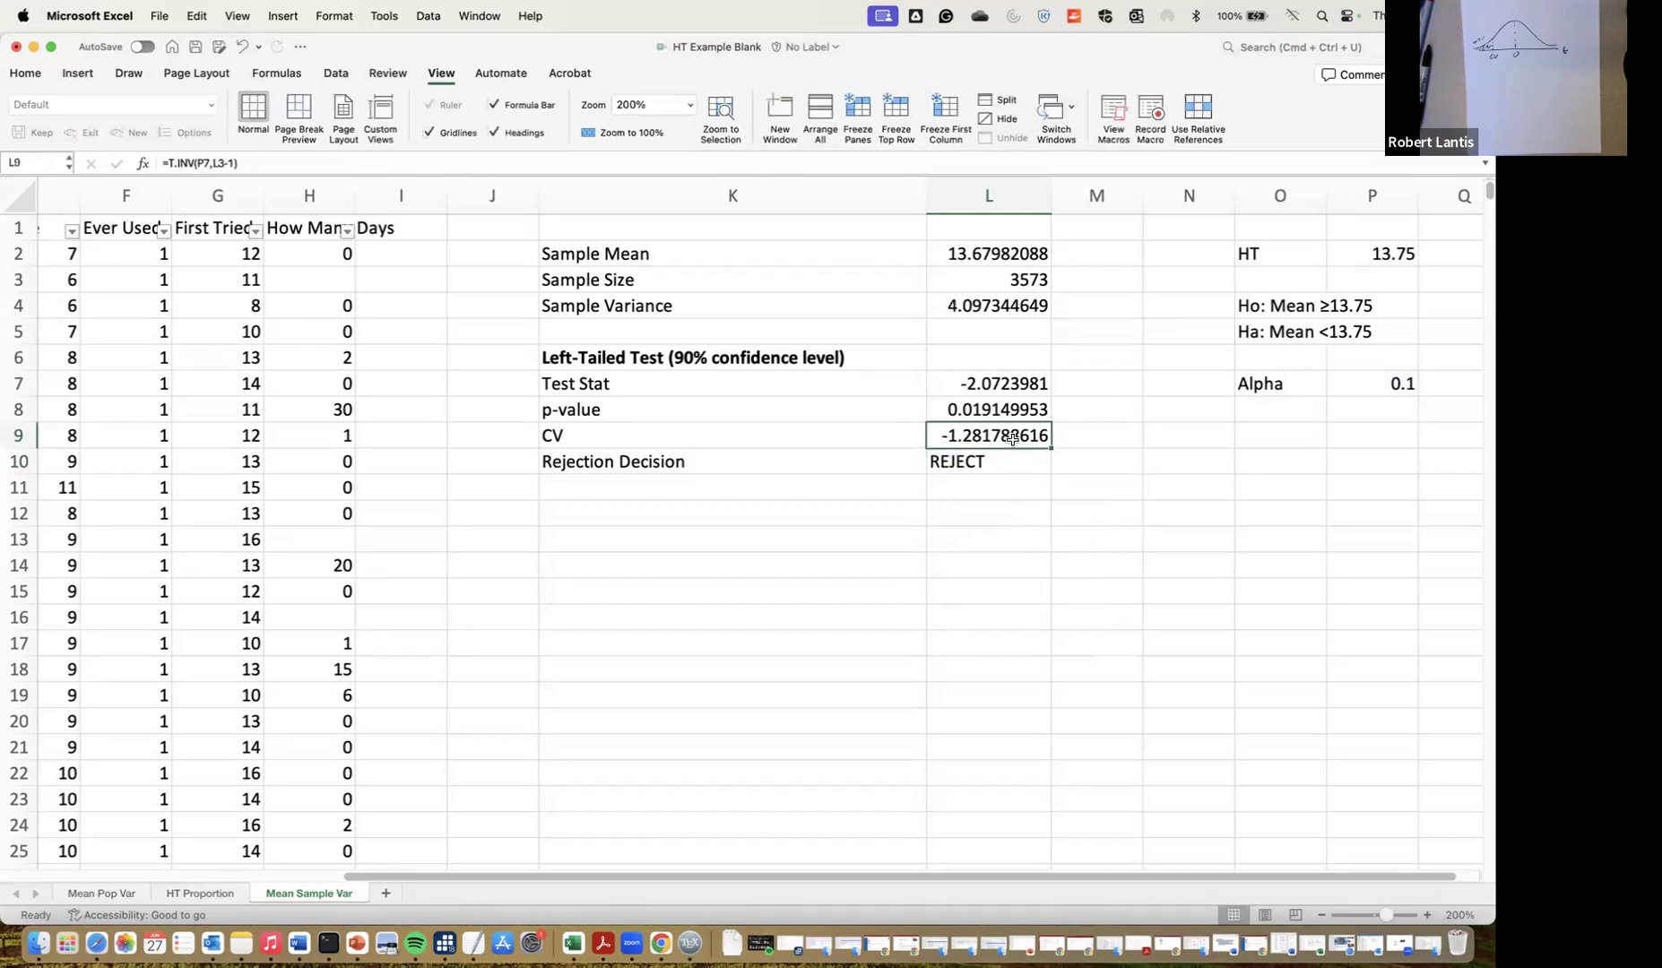
{"action": "left_click", "coordinate": [1092, 438]}
{"action": "type", "text": "="}
{"action": "key", "text": "BackSpace"}
Enter a second rejection decision formula in L11 as =IF(ABS(L7)>ABS(L9),"REJECT","FAIL TO REJECT"), comparing the test statistic with the critical value
{"action": "key", "text": "Left"}
{"action": "key", "text": "Down"}
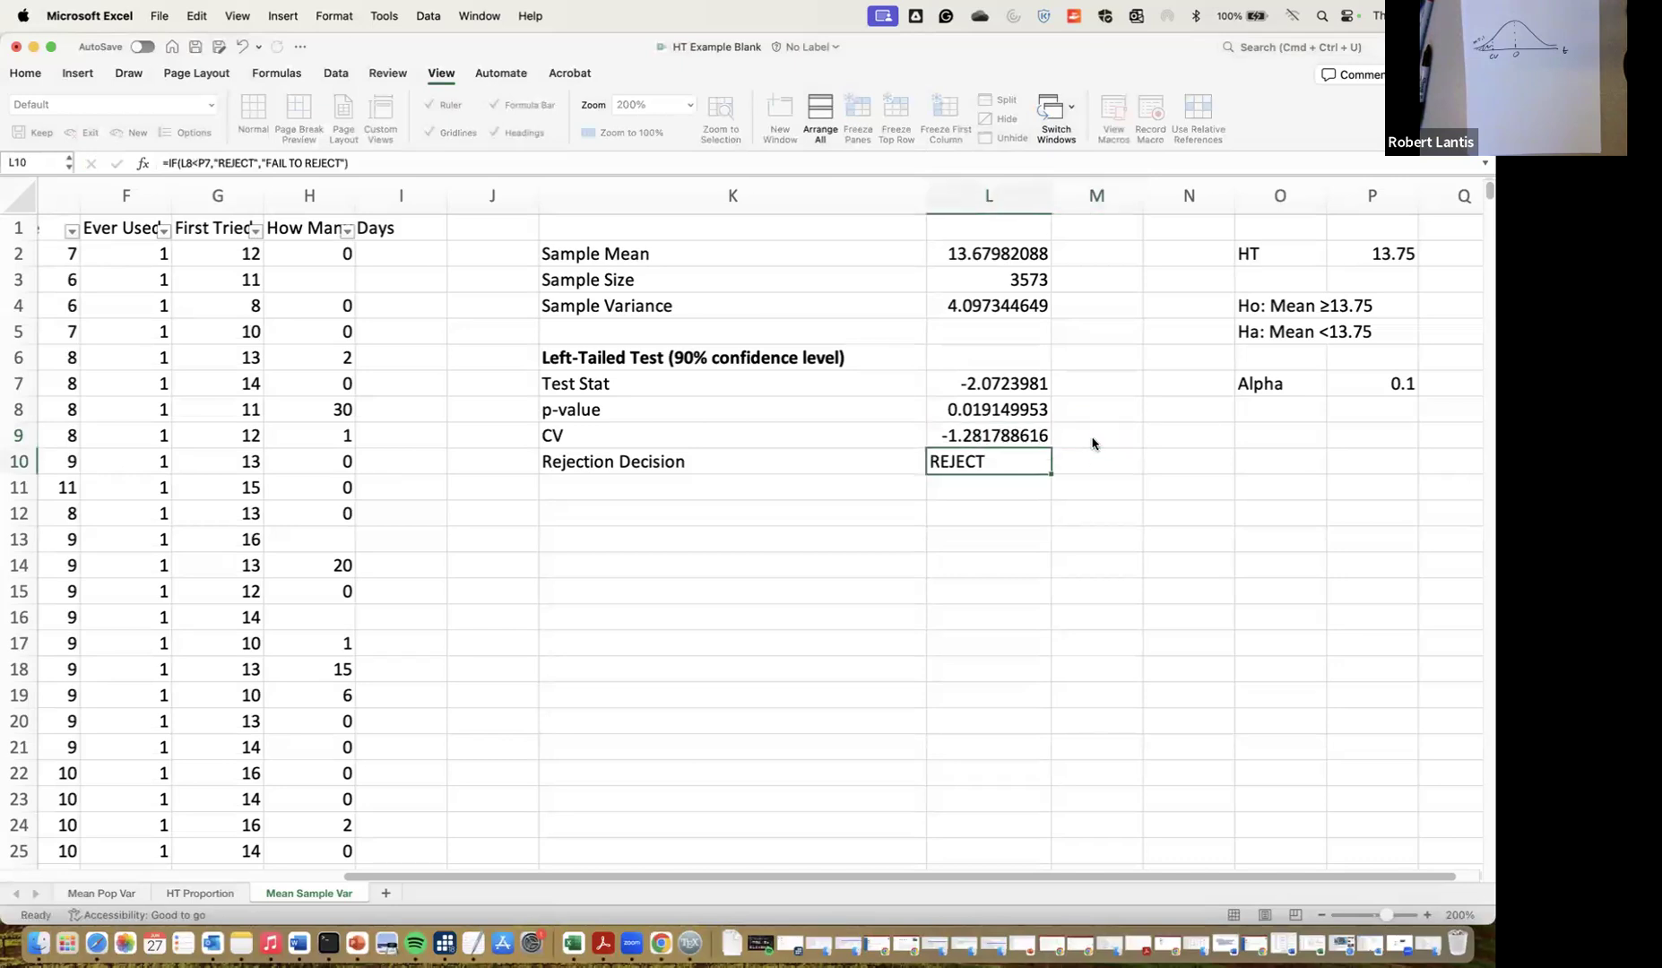
{"action": "key", "text": "Down"}
{"action": "type", "text": "=if("}
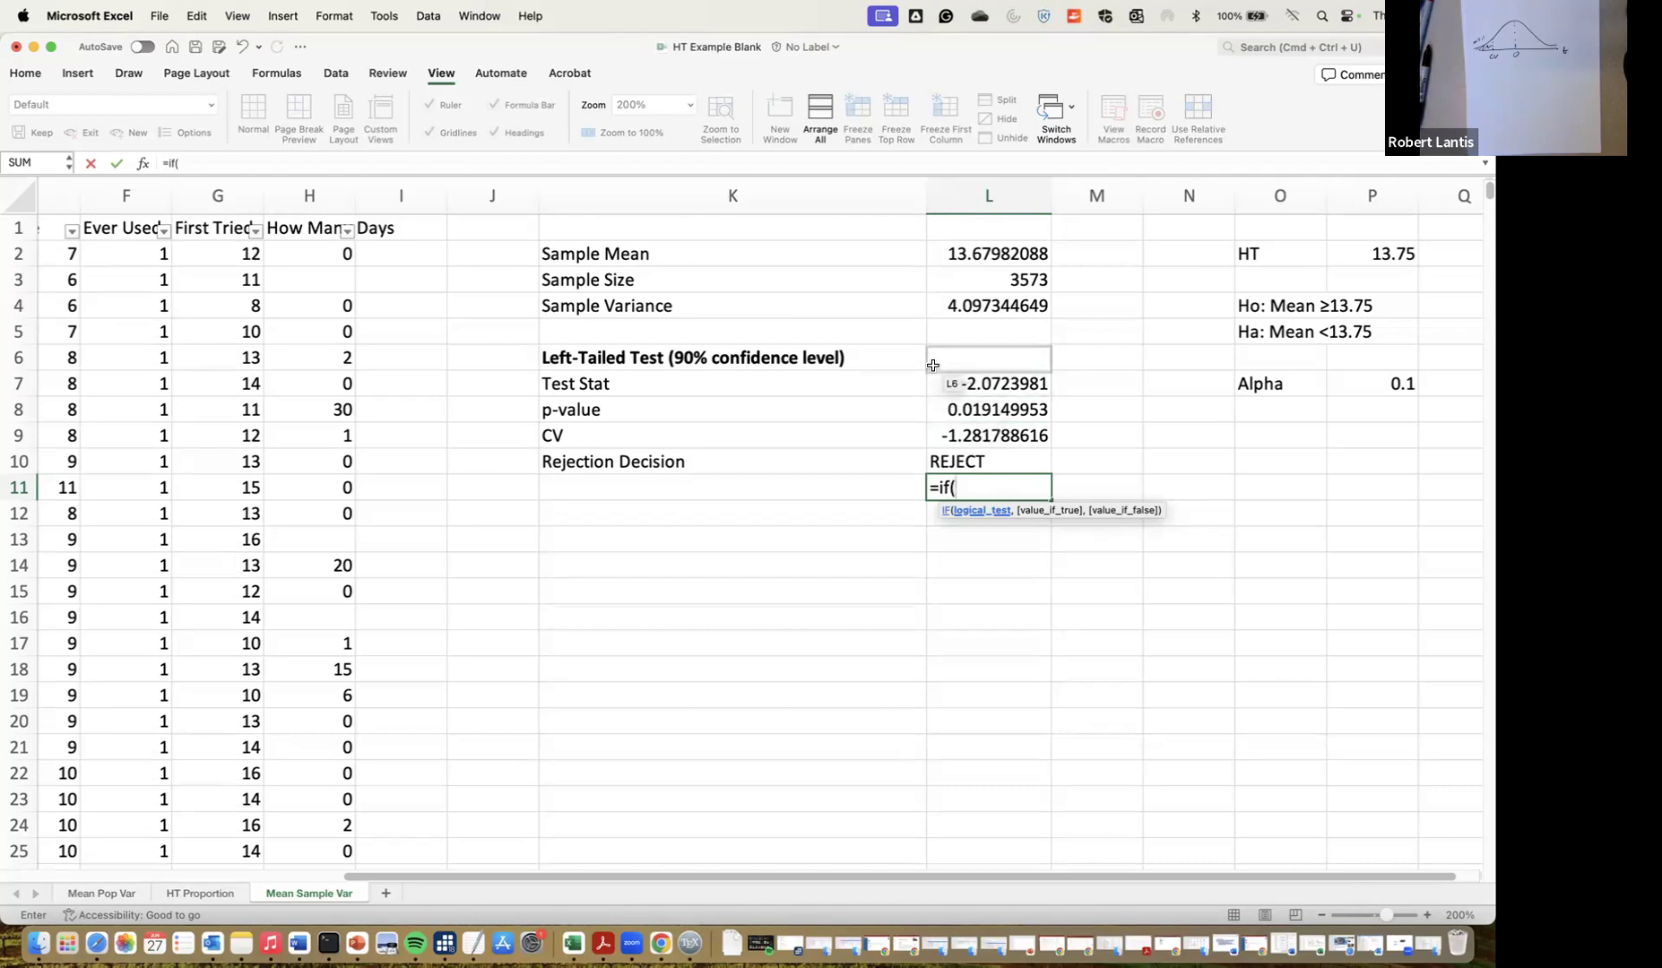
{"action": "type", "text": "abs("}
{"action": "key", "text": "Up"}
{"action": "key", "text": "Up"}
{"action": "key", "text": "Up"}
{"action": "key", "text": "Up"}
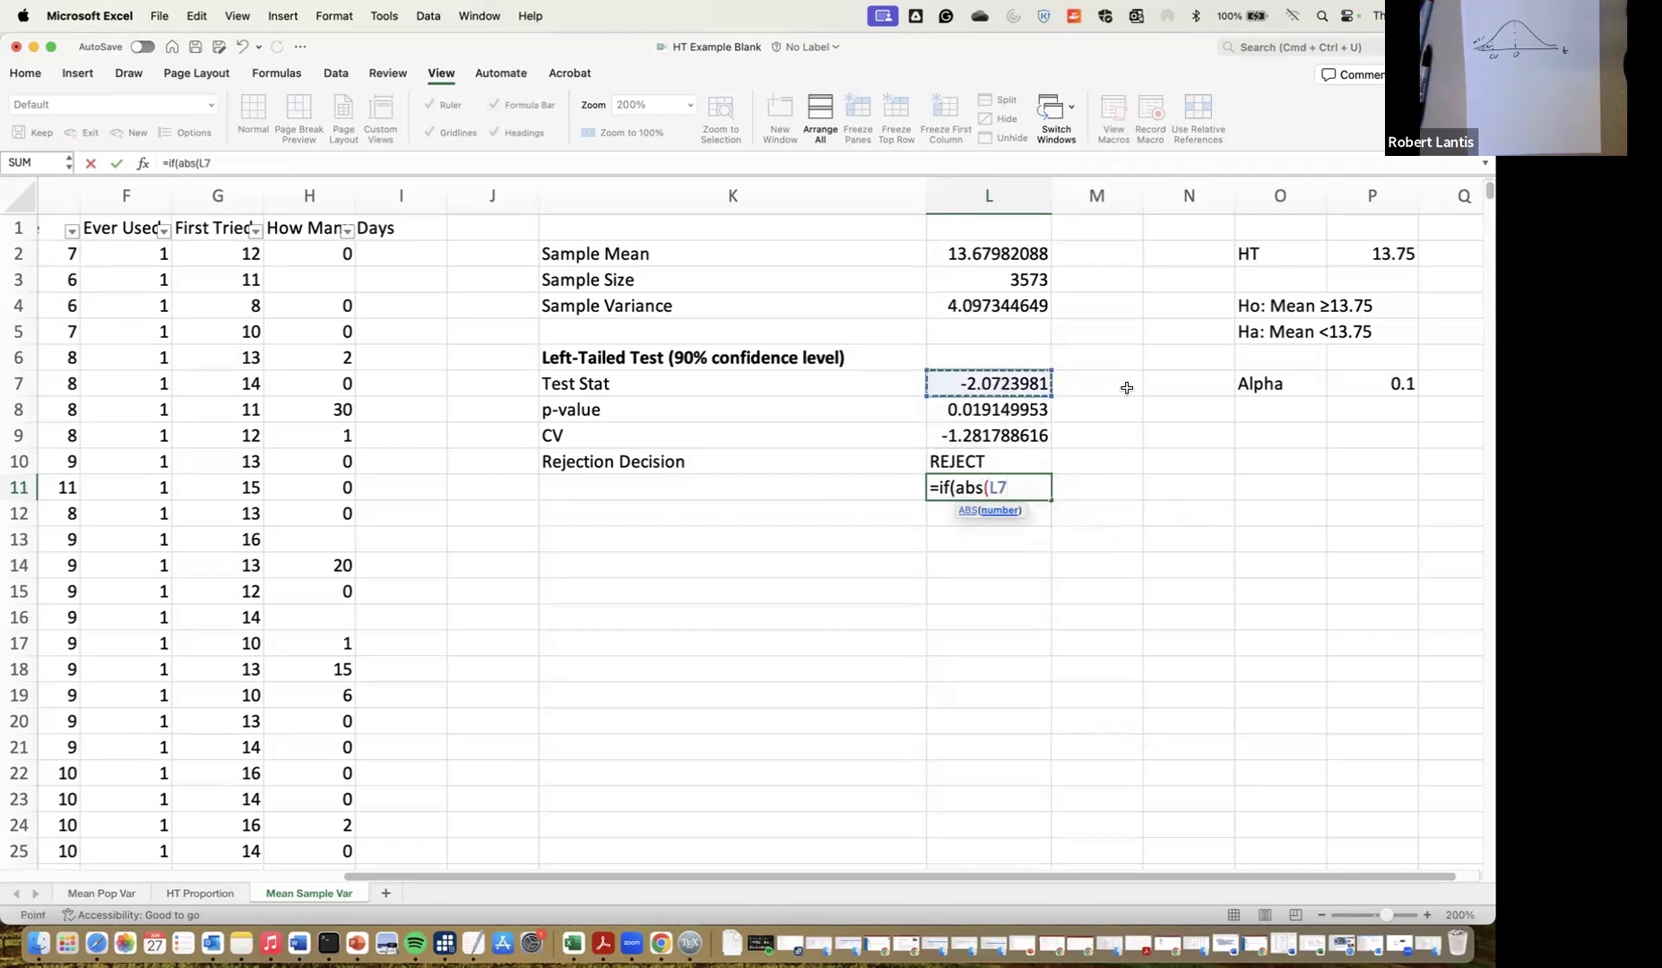
{"action": "type", "text": ")>abs("}
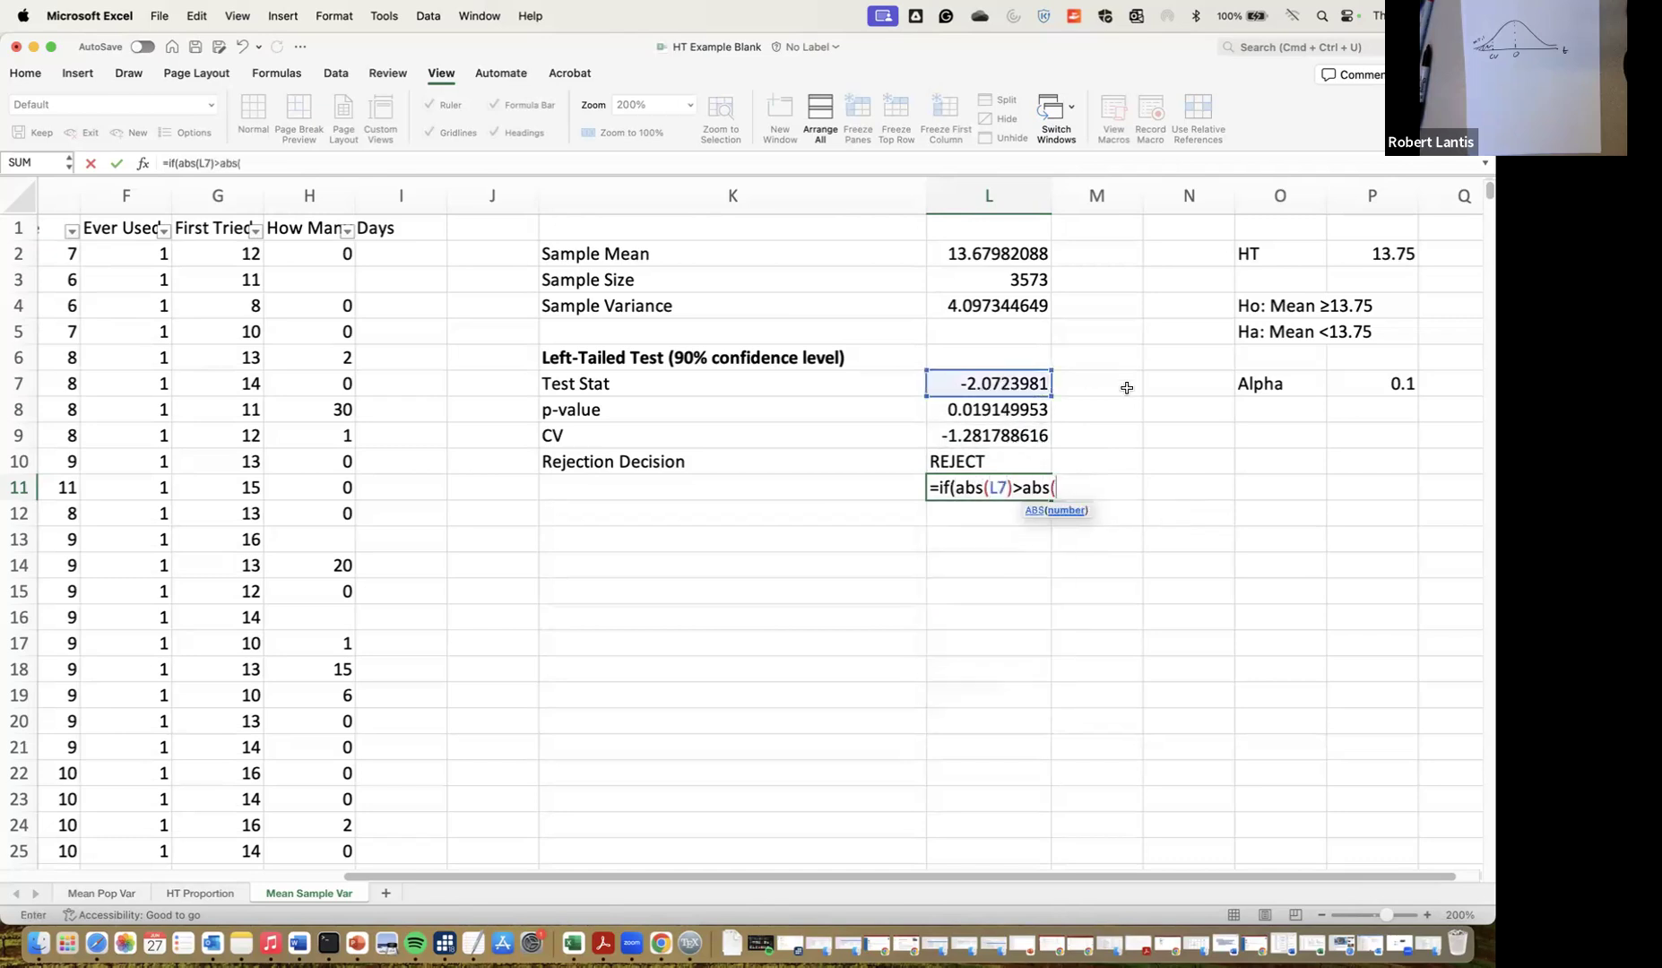
{"action": "left_click", "coordinate": [1008, 427]}
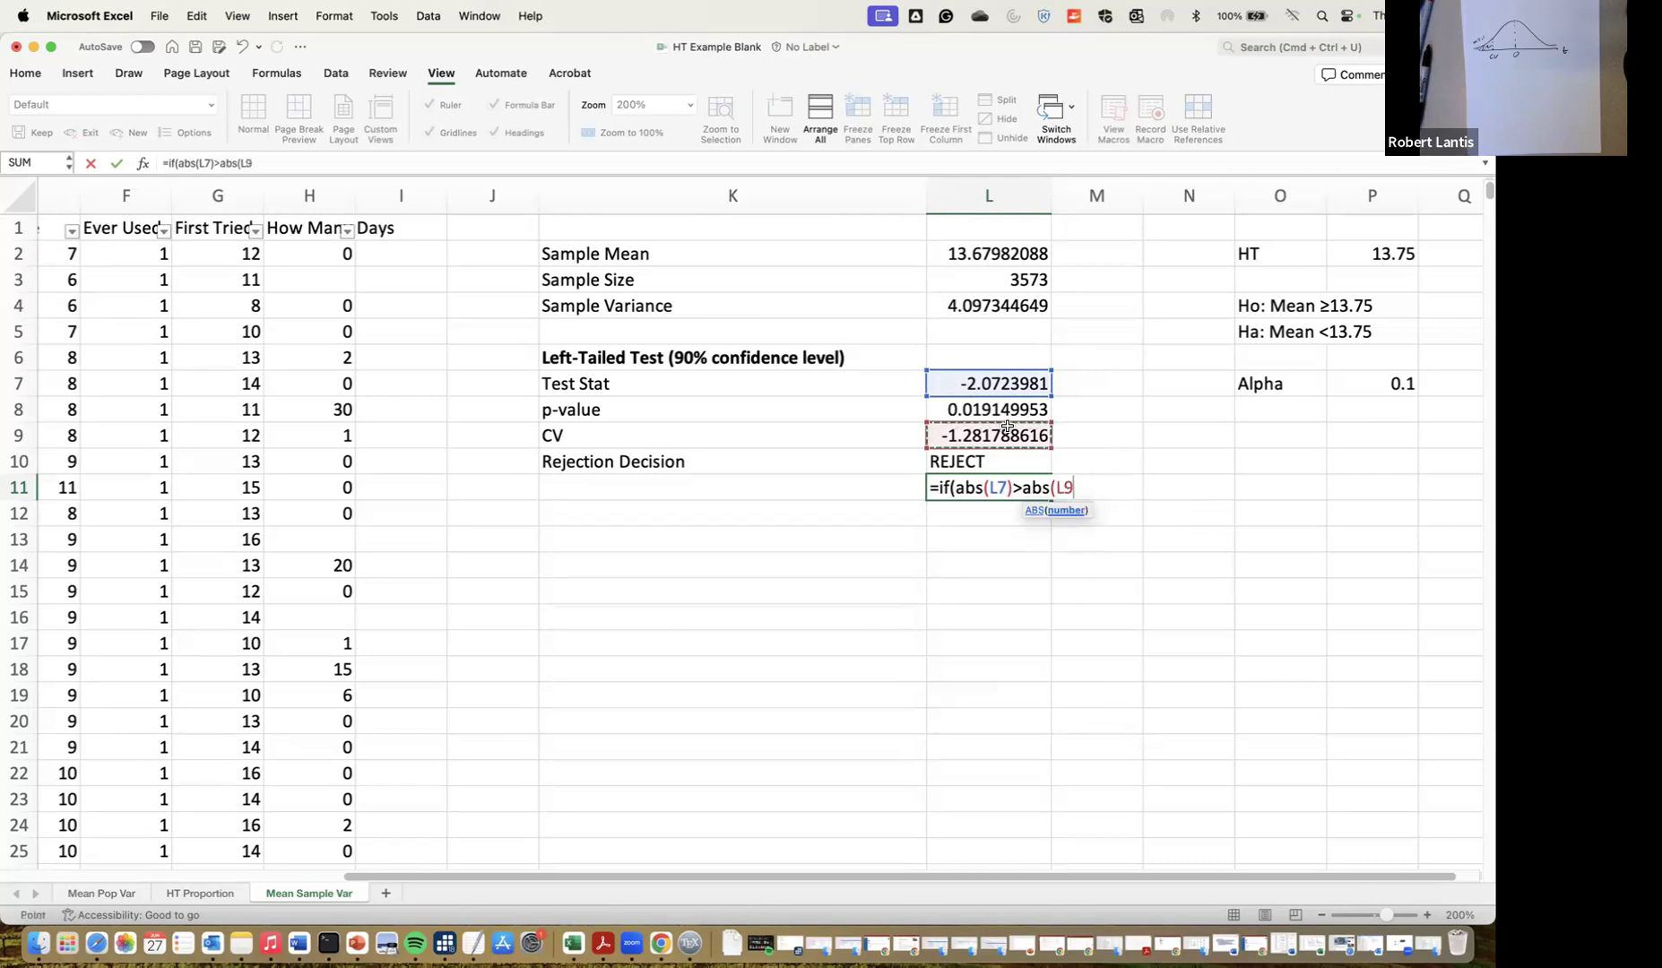
{"action": "type", "text": "),\"REJECT"}
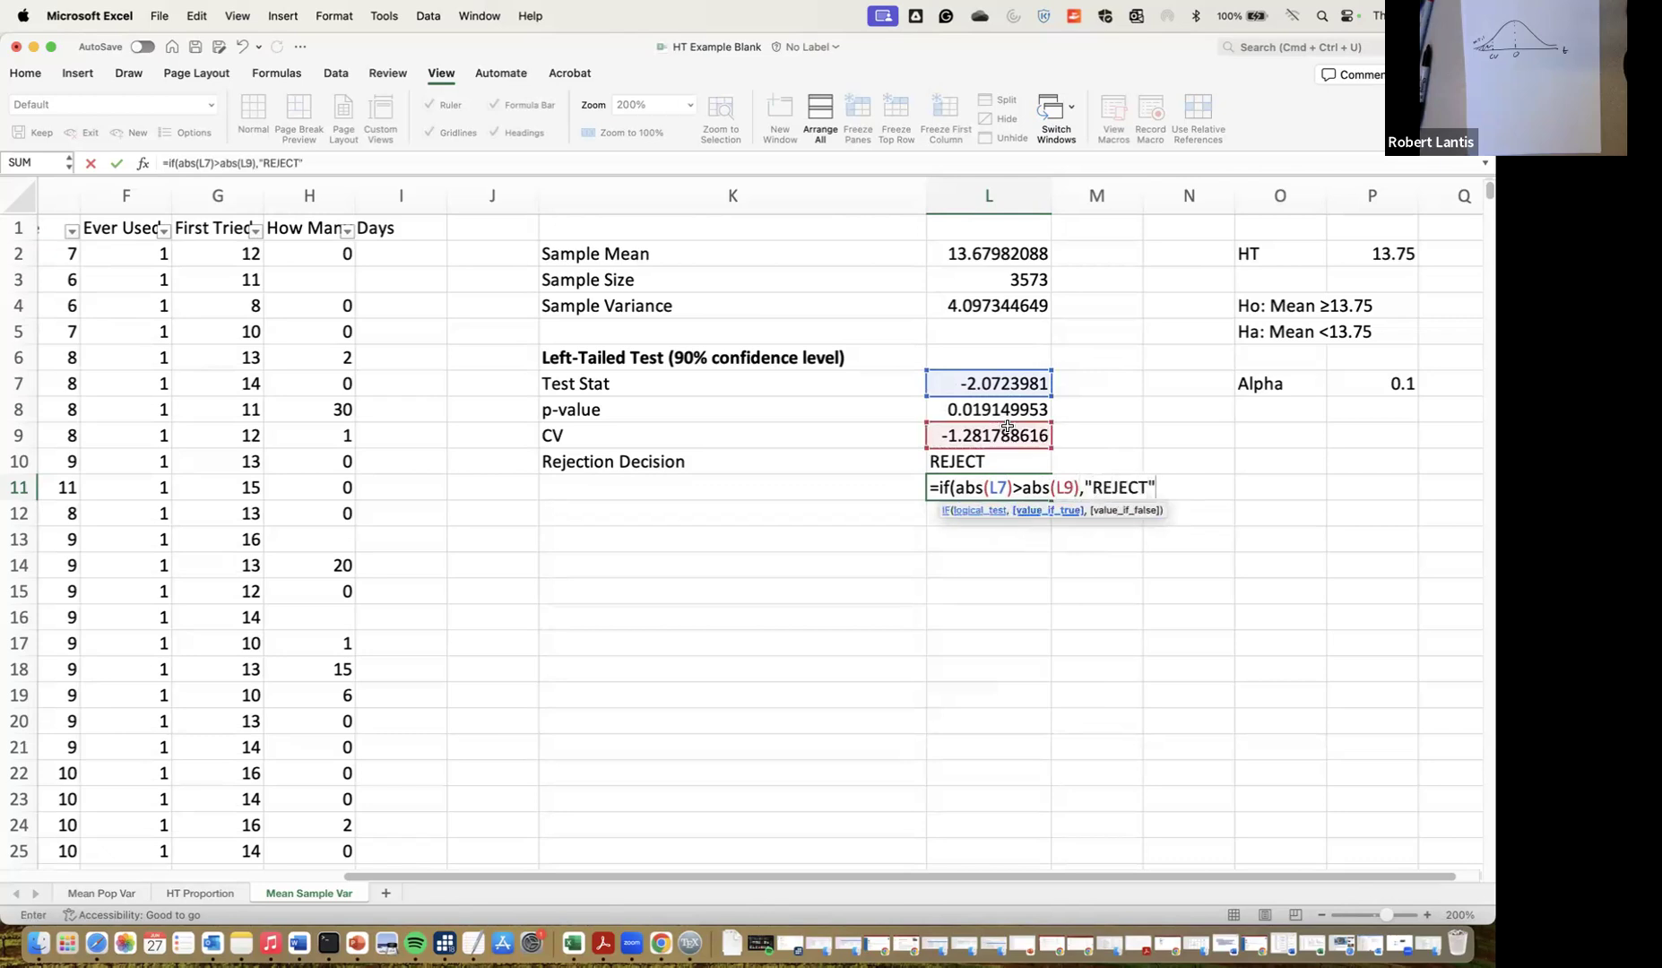
{"action": "type", "text": "\",\"FAIL TO RJ"}
{"action": "type", "text": "JECT\""}
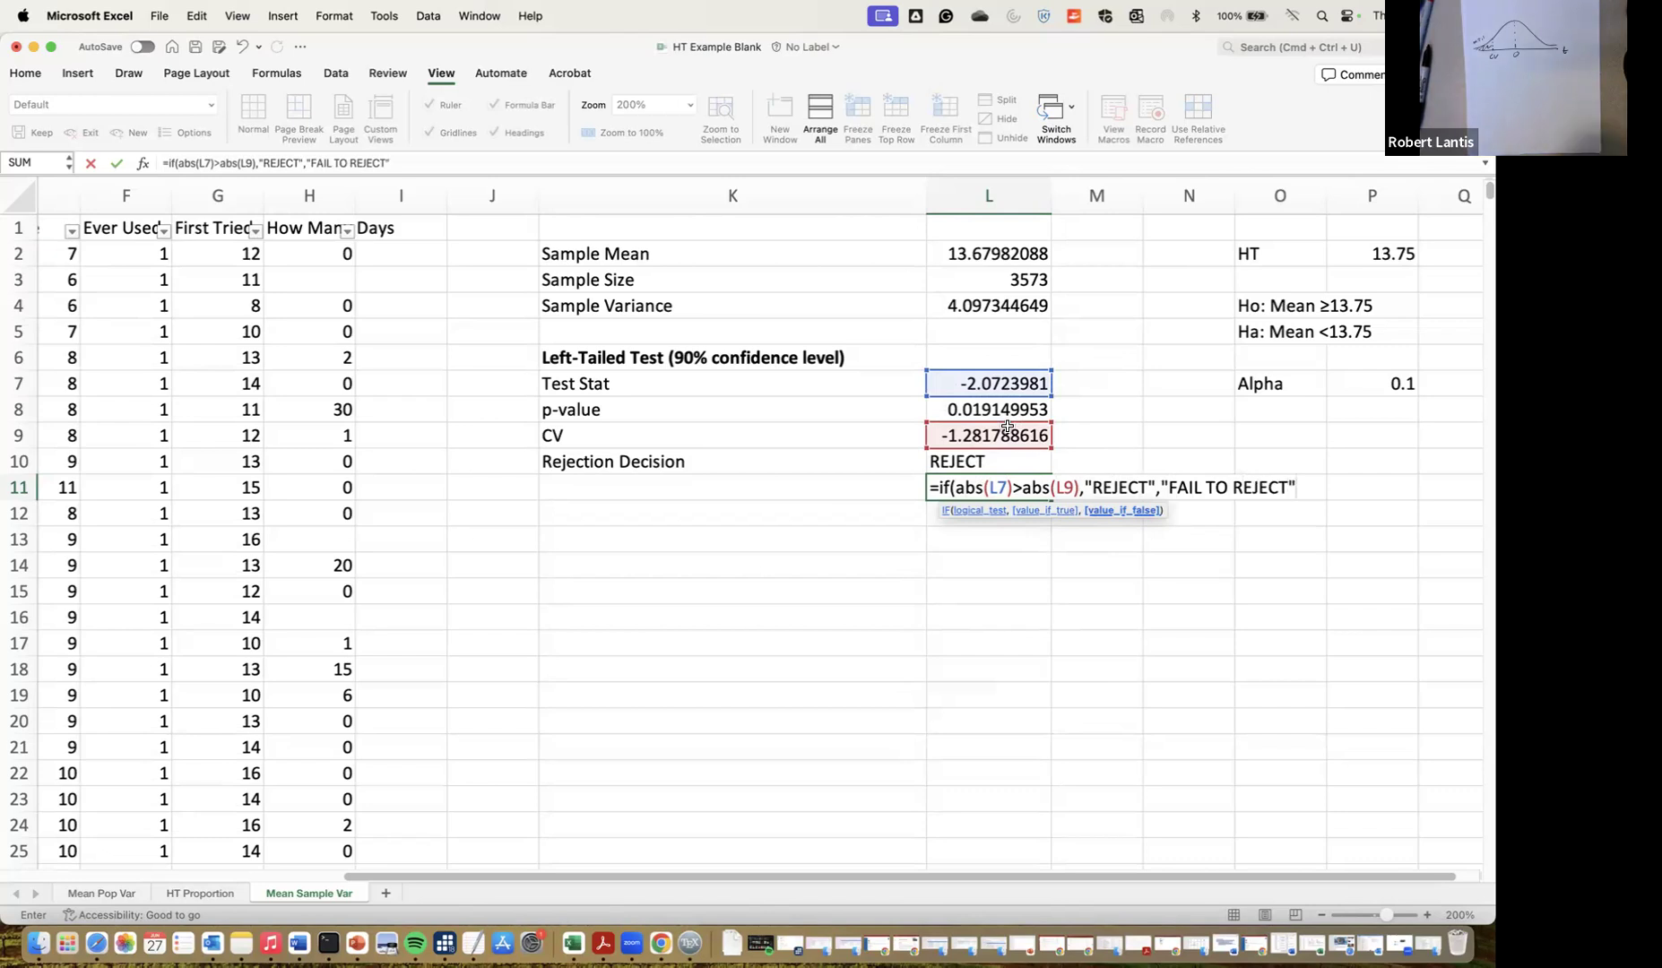
{"action": "key", "text": "Return"}
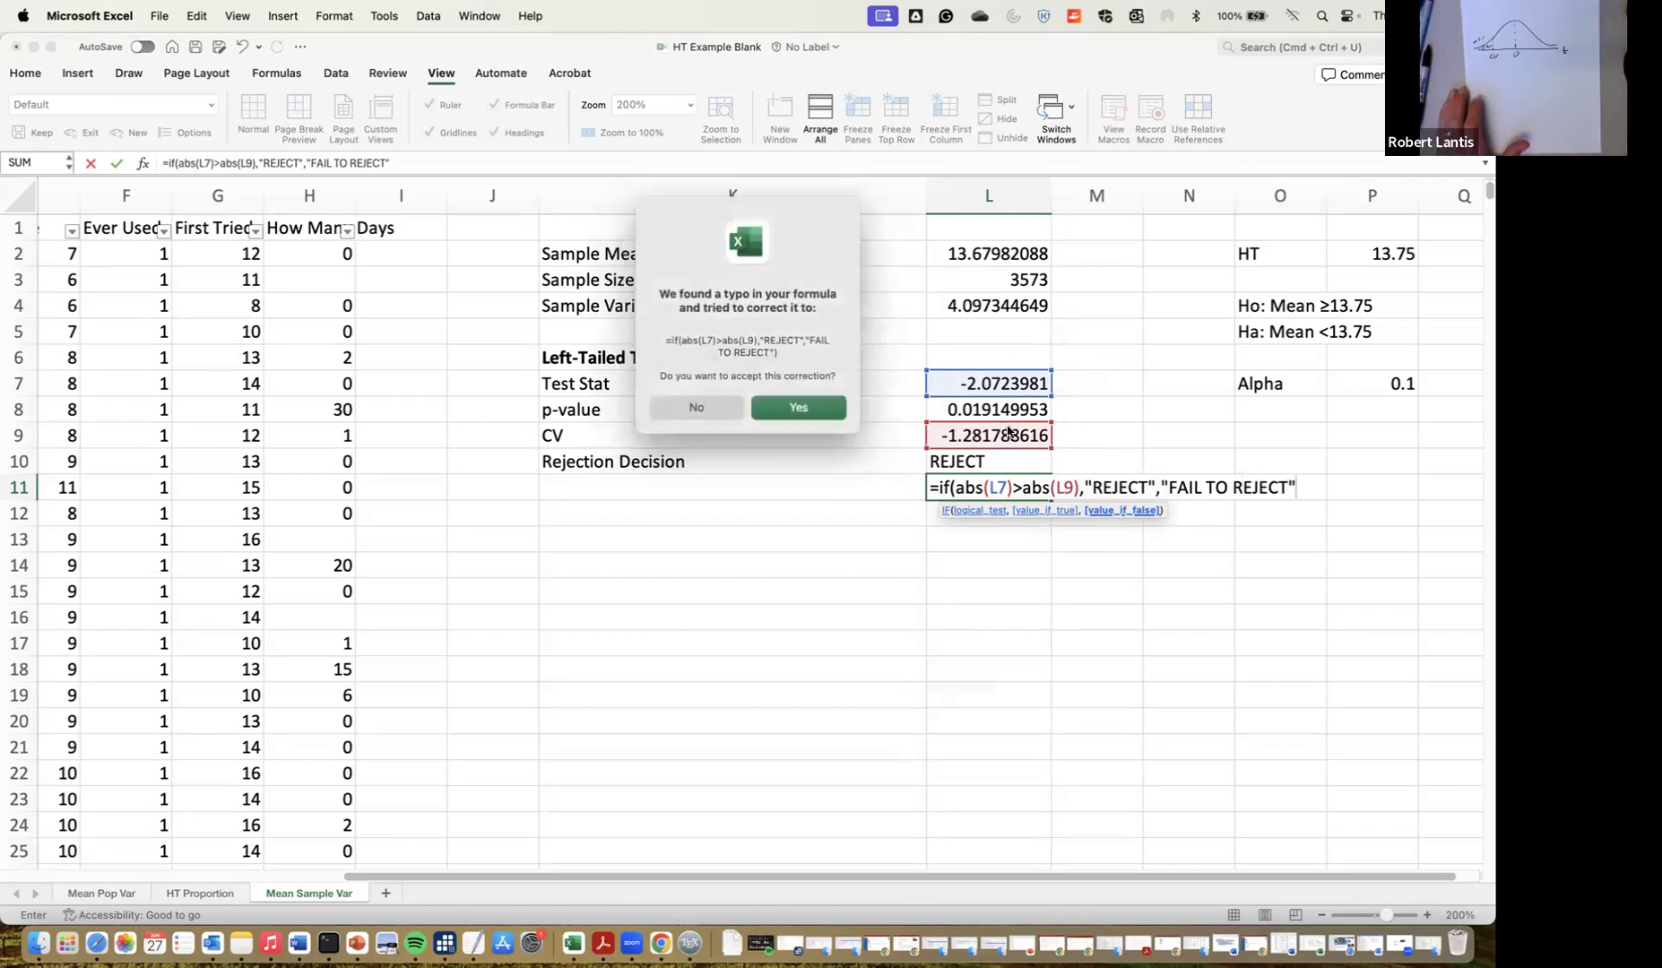
{"action": "key", "text": "Return"}
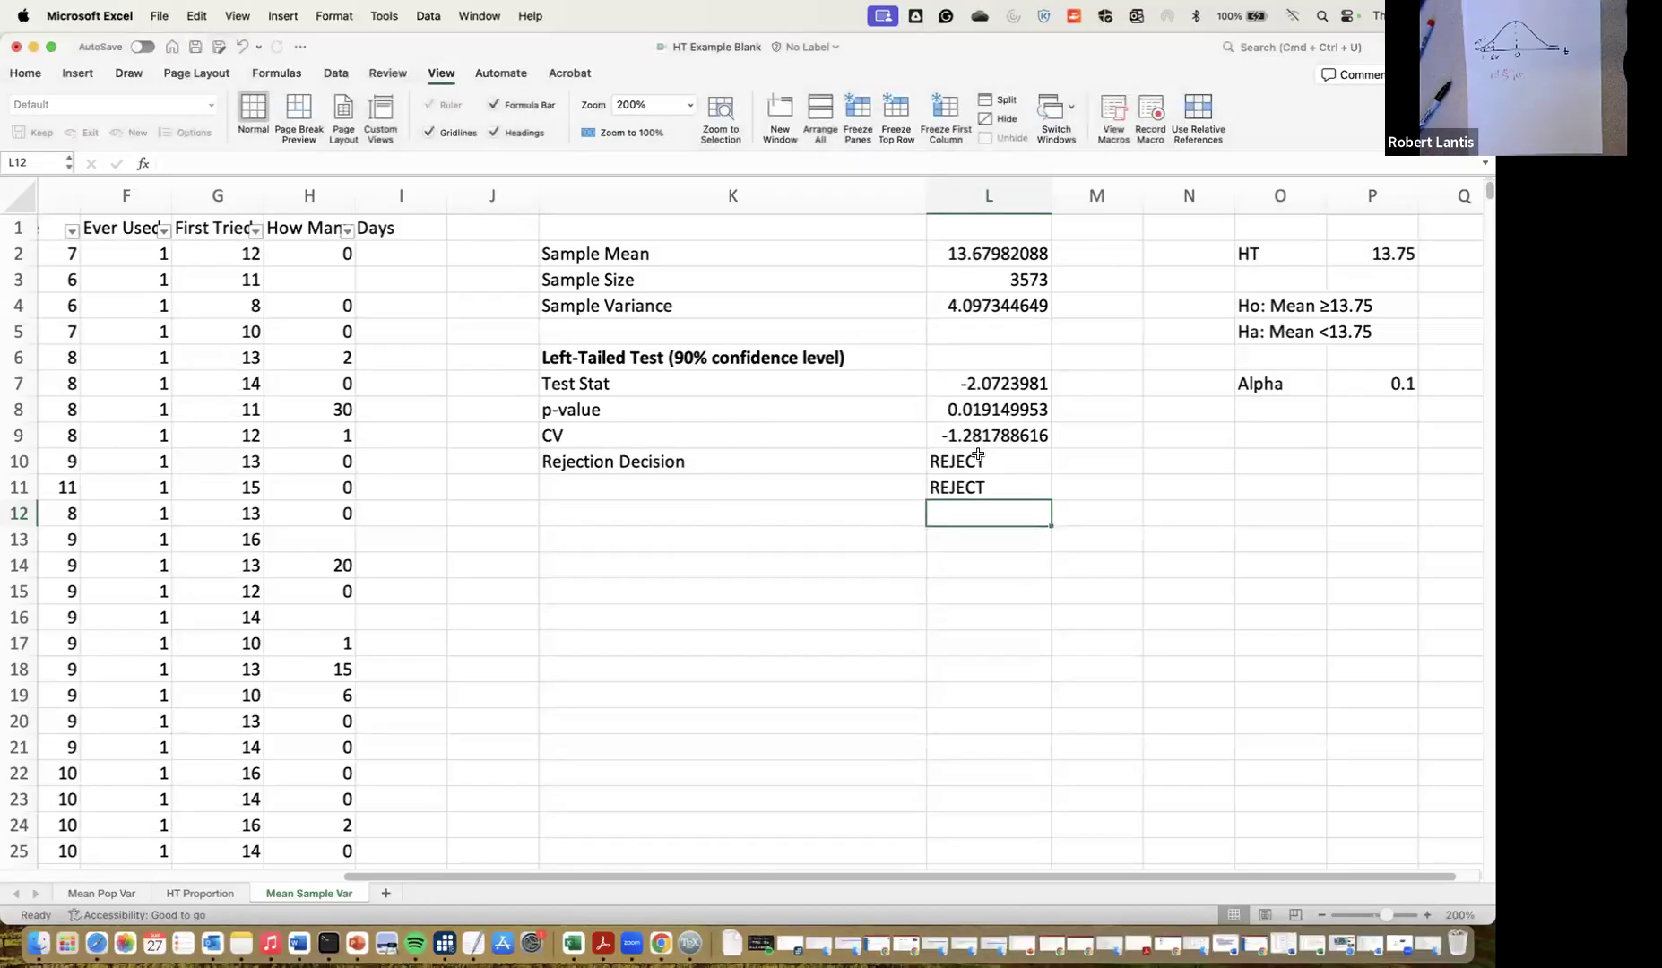
Set alpha in P7 to 0.01 to check how both rejection decisions respond
{"action": "left_click", "coordinate": [1057, 441]}
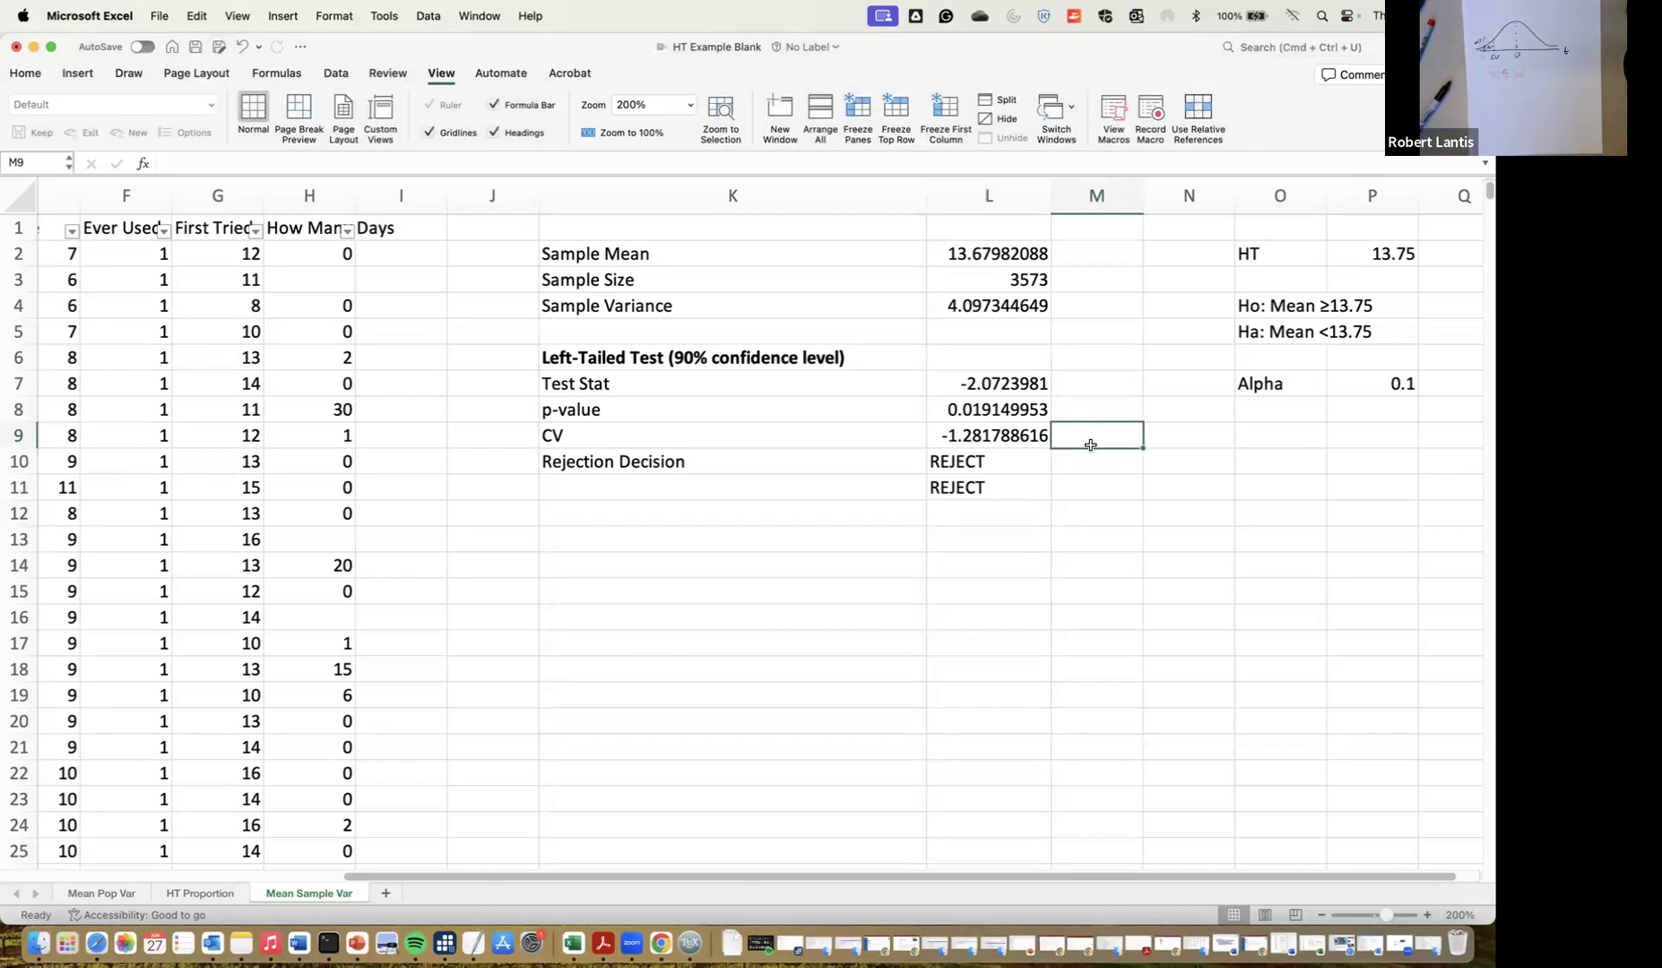
{"action": "key", "text": "Up"}
{"action": "key", "text": "Up"}
{"action": "key", "text": "Right"}
{"action": "key", "text": "Right"}
{"action": "key", "text": "Right"}
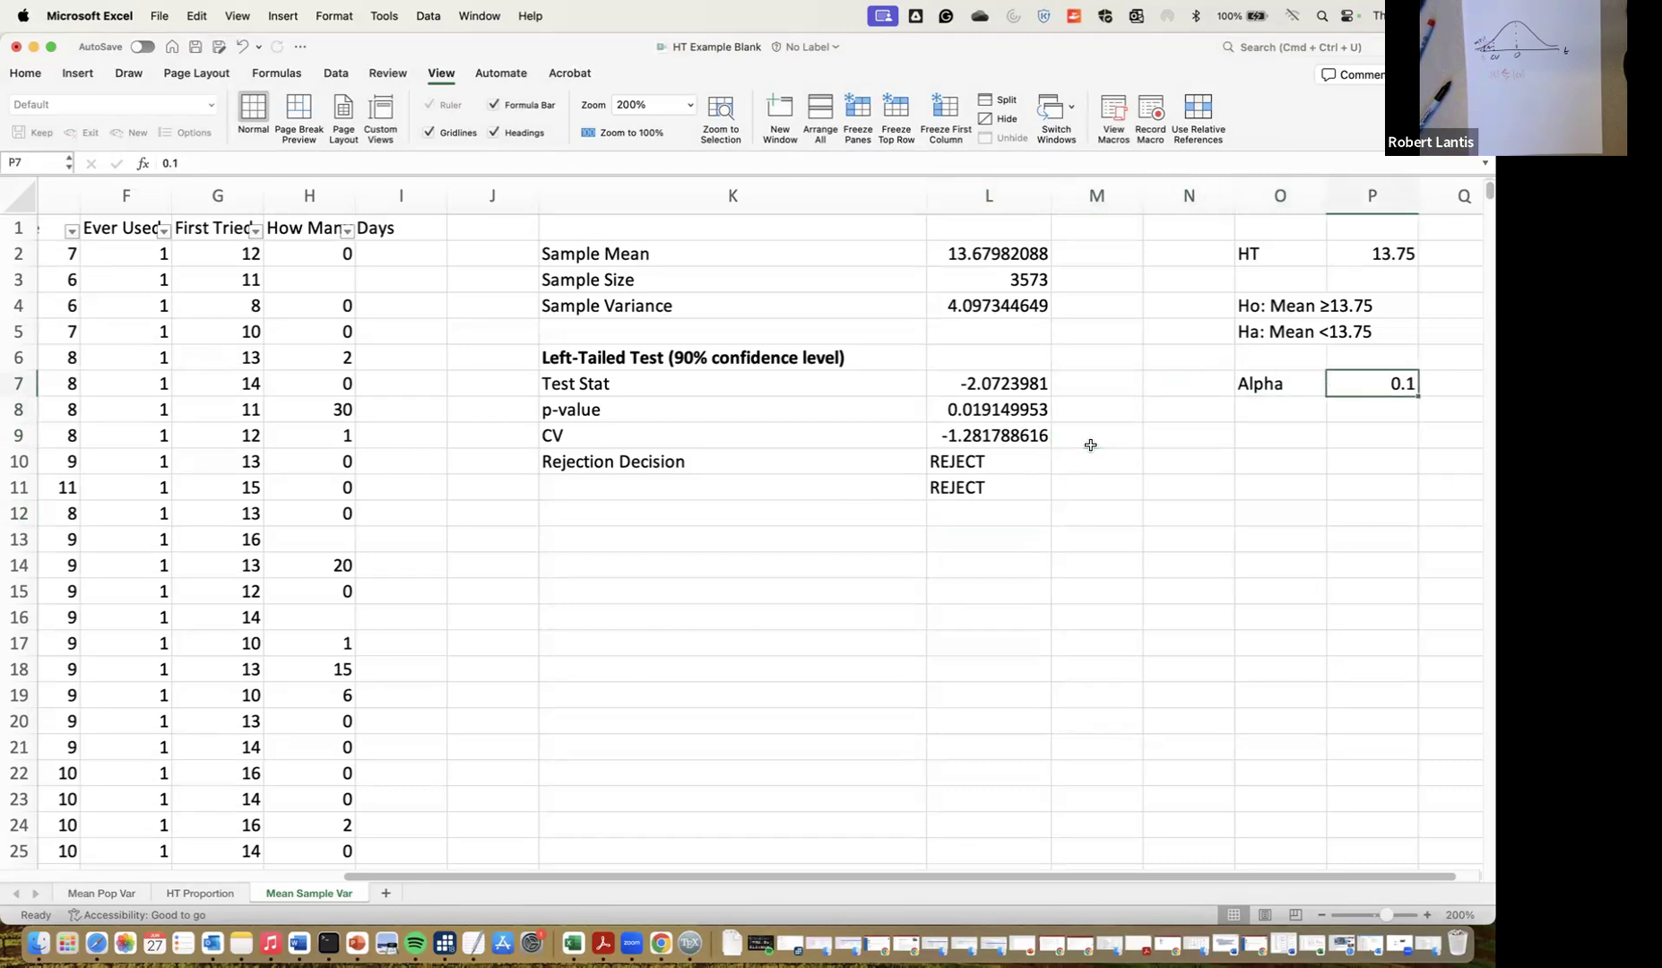
{"action": "type", "text": ".01"}
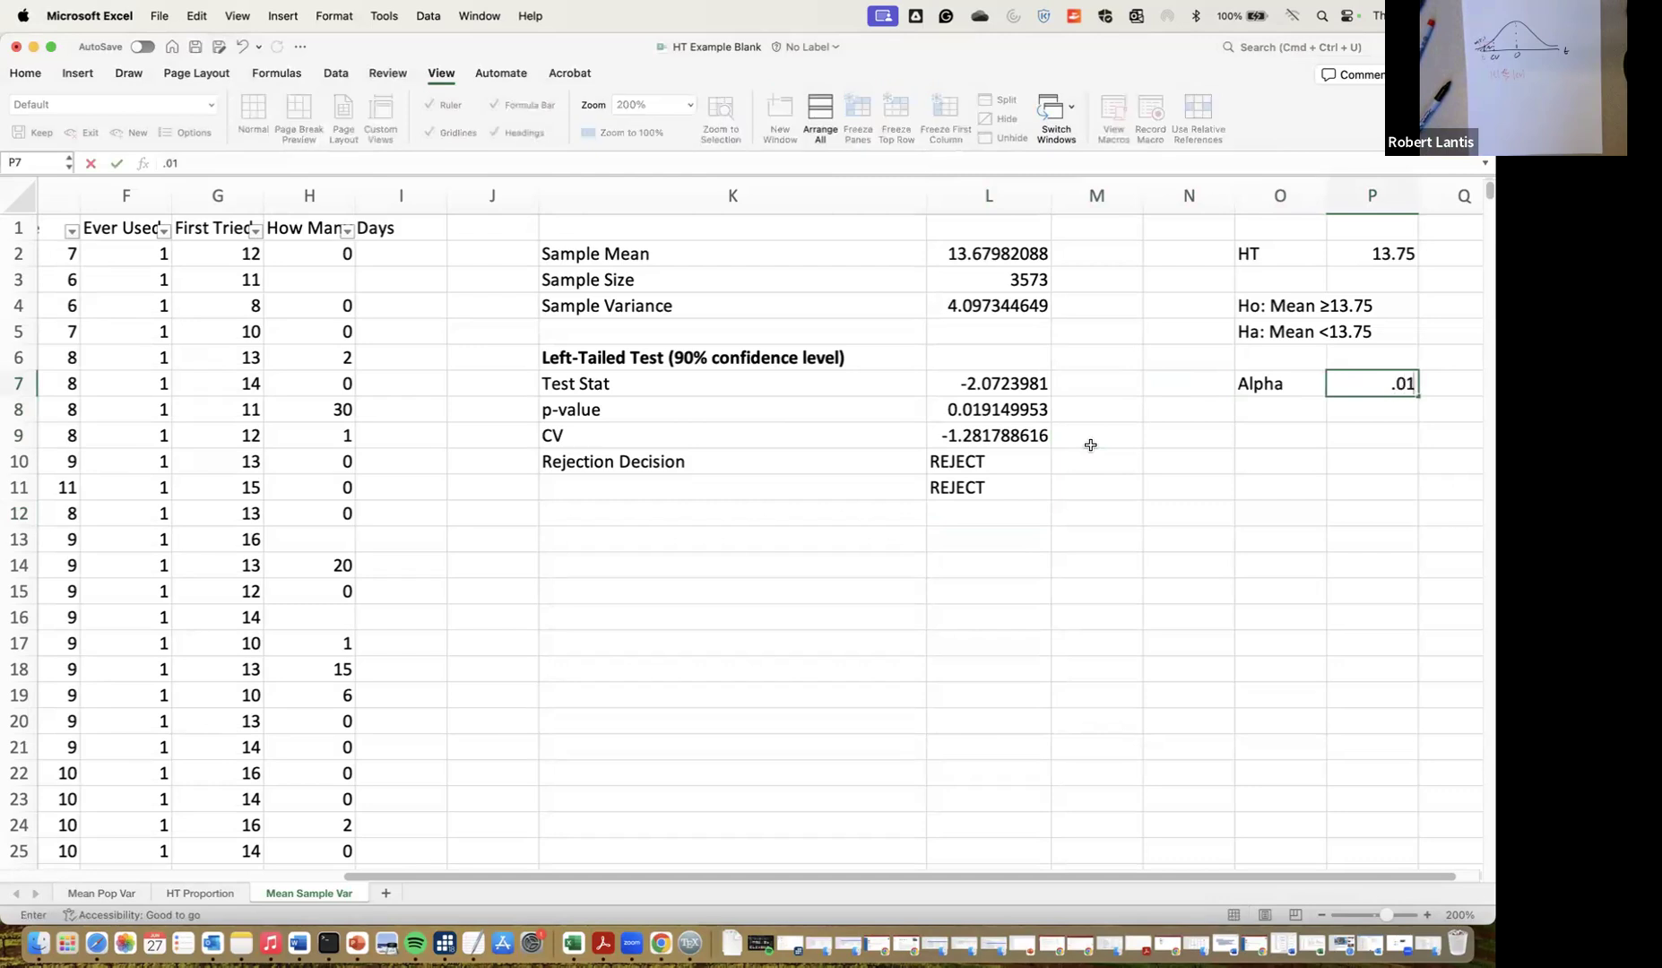
{"action": "key", "text": "Return"}
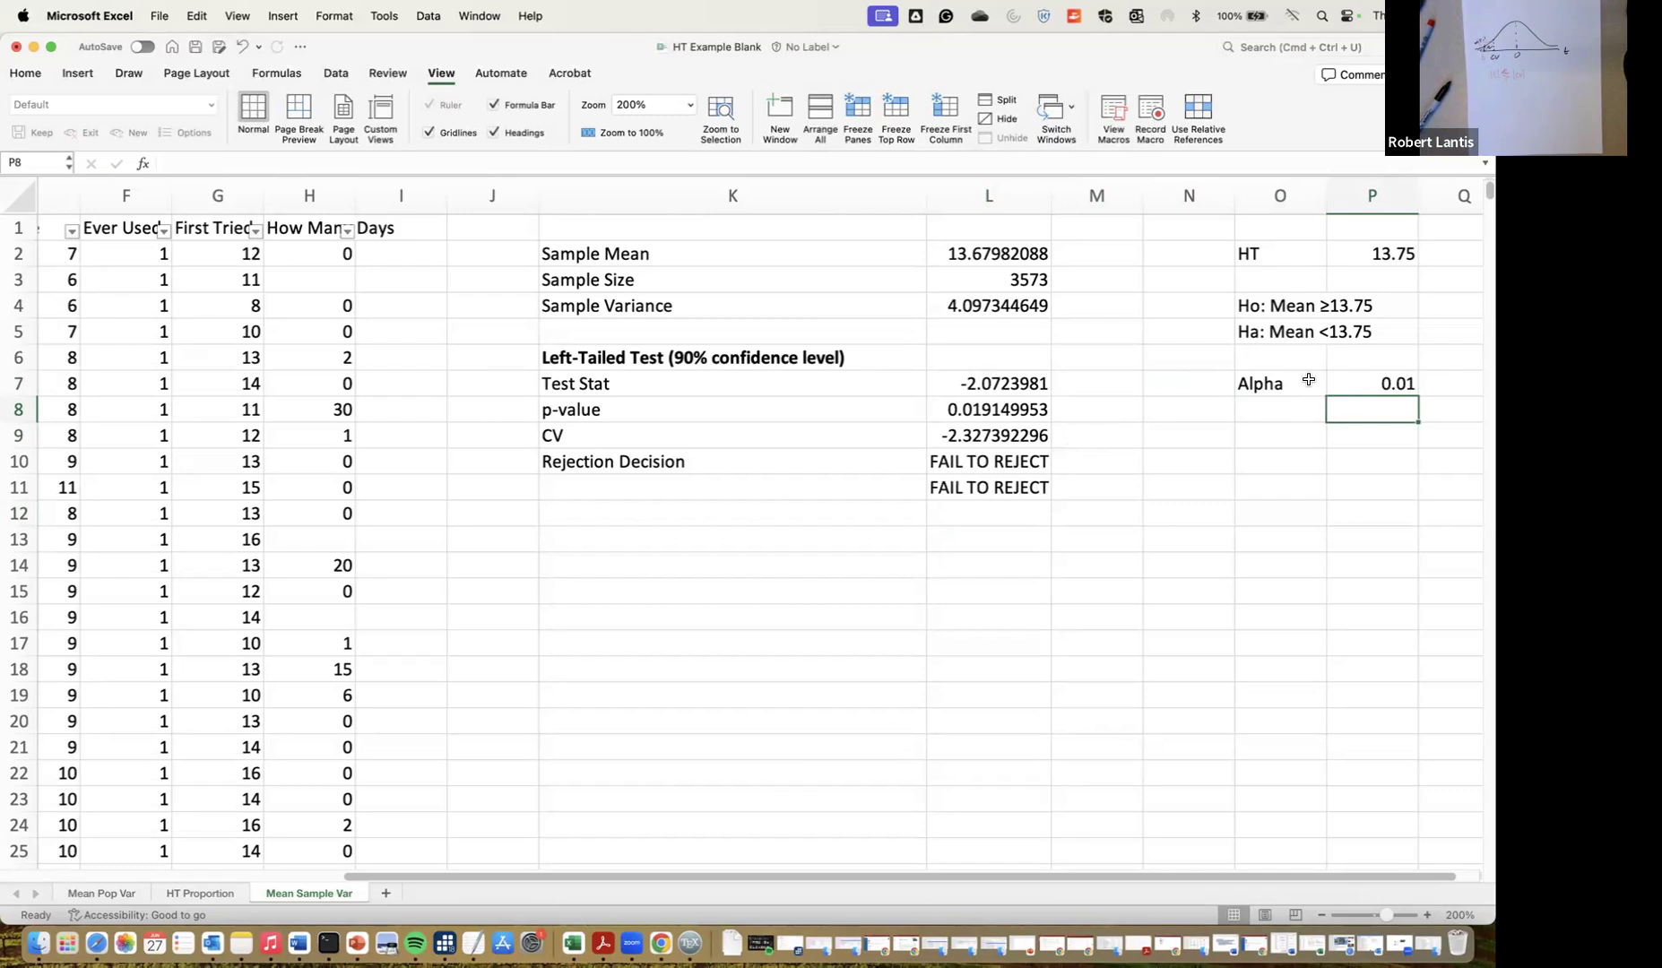
Restore alpha in P7 to 0.1
{"action": "left_click", "coordinate": [1361, 381]}
{"action": "type", "text": ".9"}
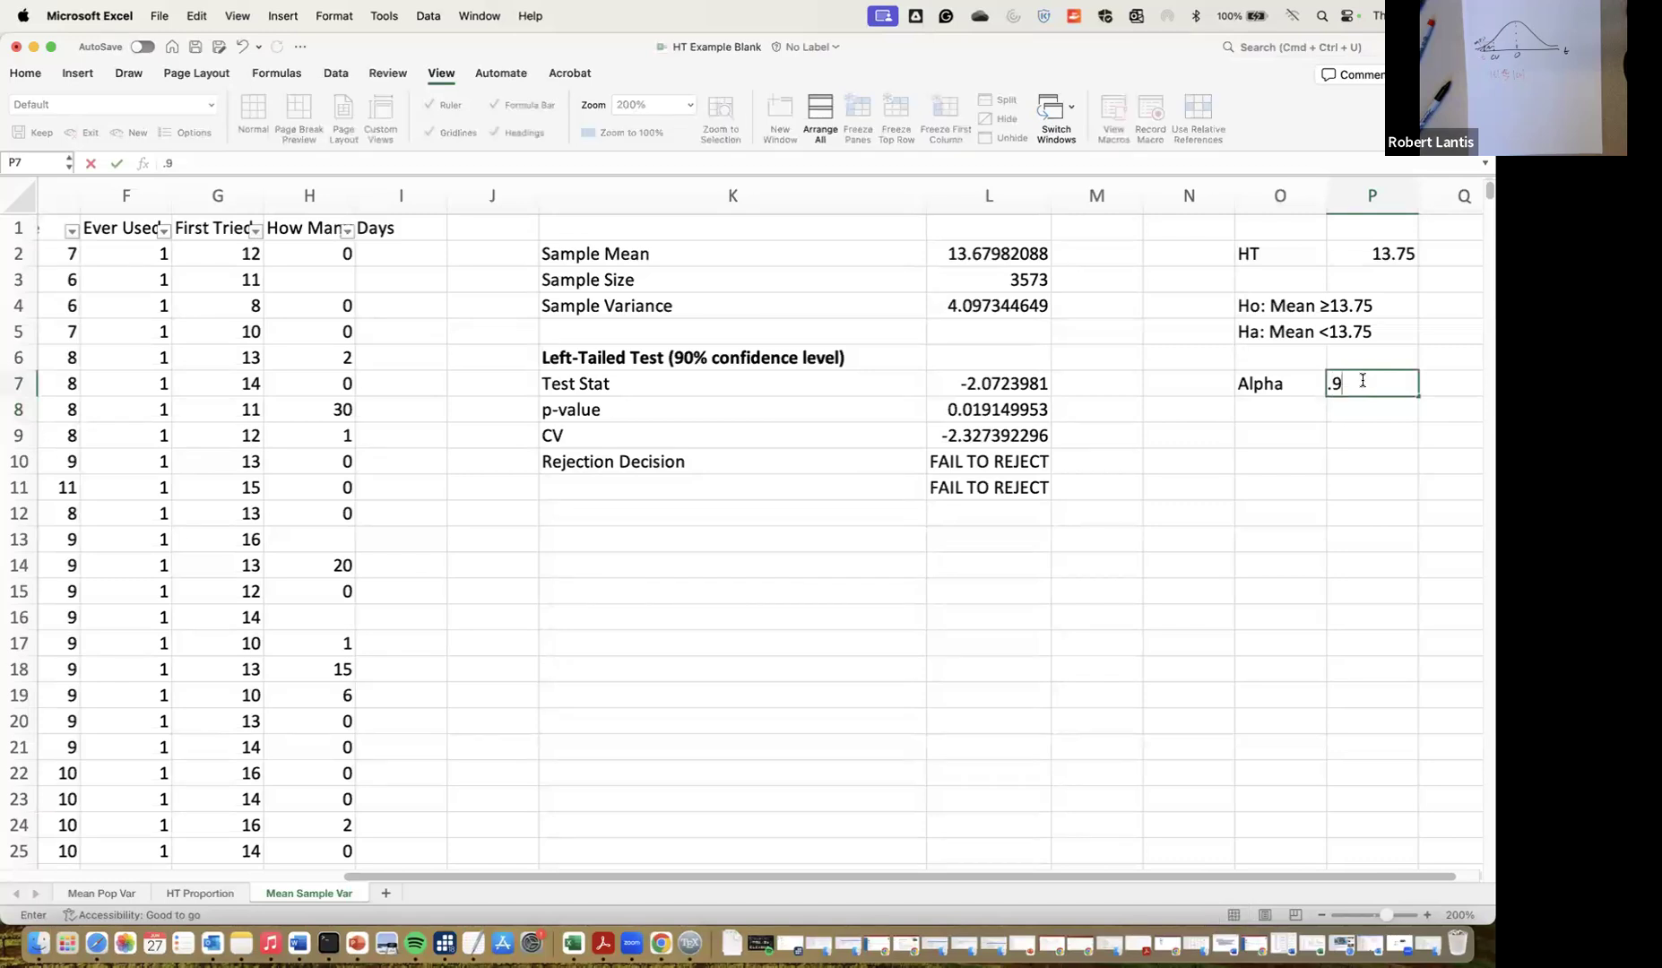
{"action": "type", "text": "1"}
{"action": "key", "text": "Return"}
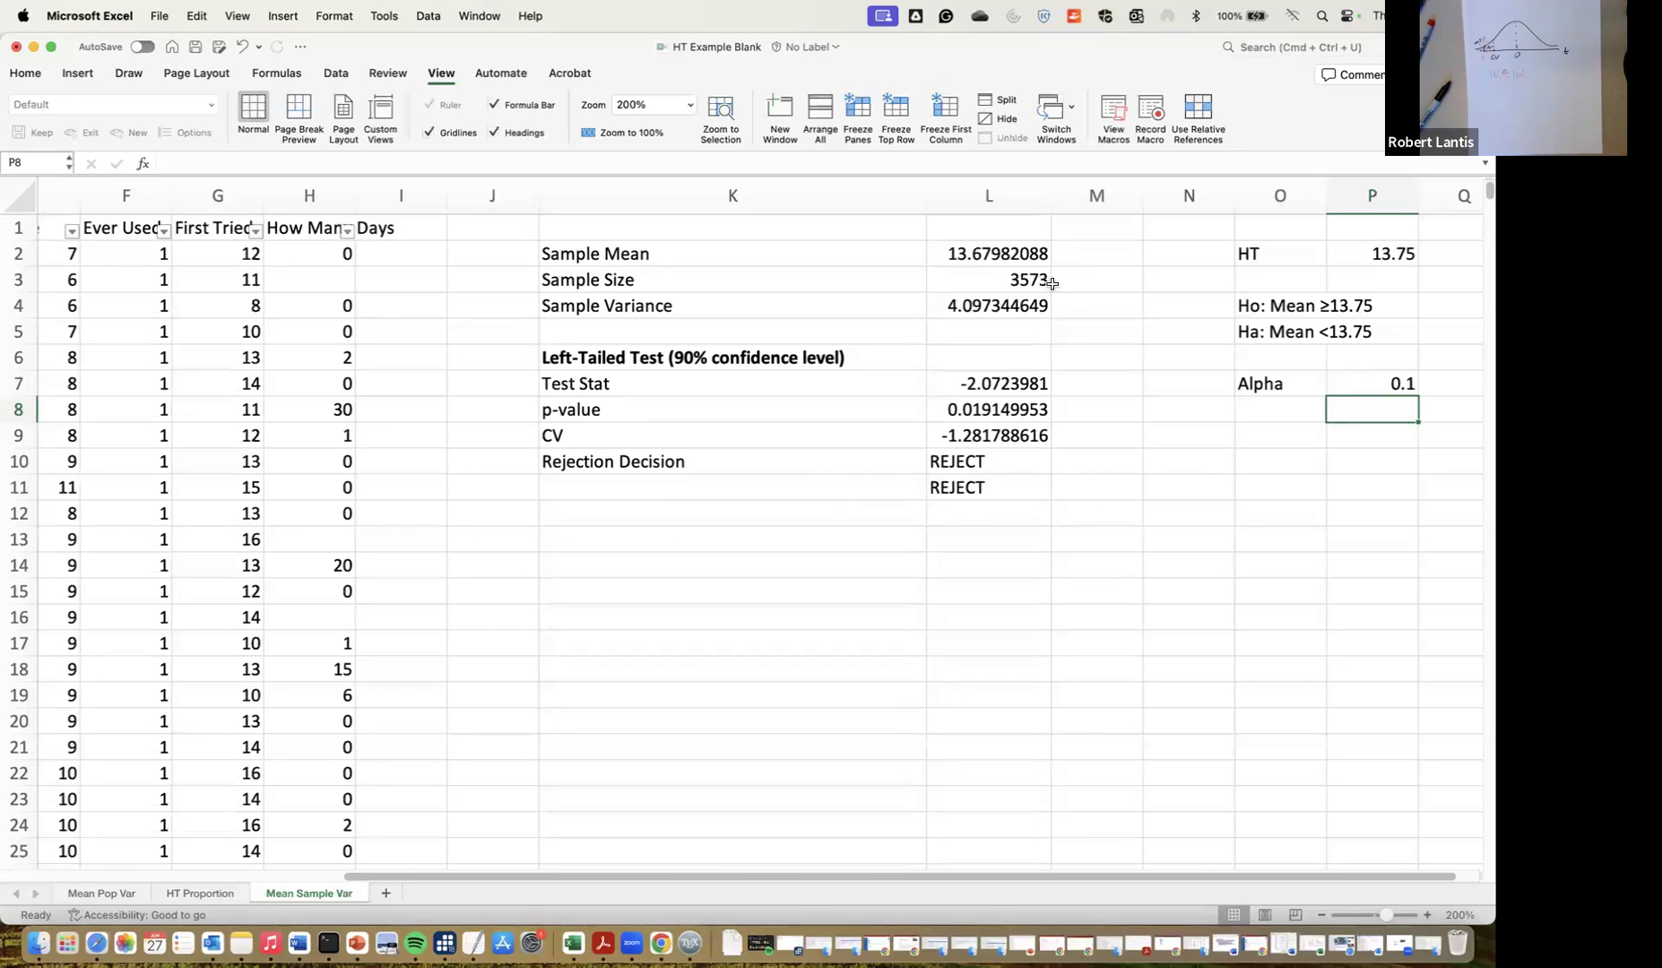
Calculate a standard normal critical value in M9 with NORM.S.INV of the alpha in P7, beside the t critical value
{"action": "left_click", "coordinate": [1095, 436]}
{"action": "type", "text": "="}
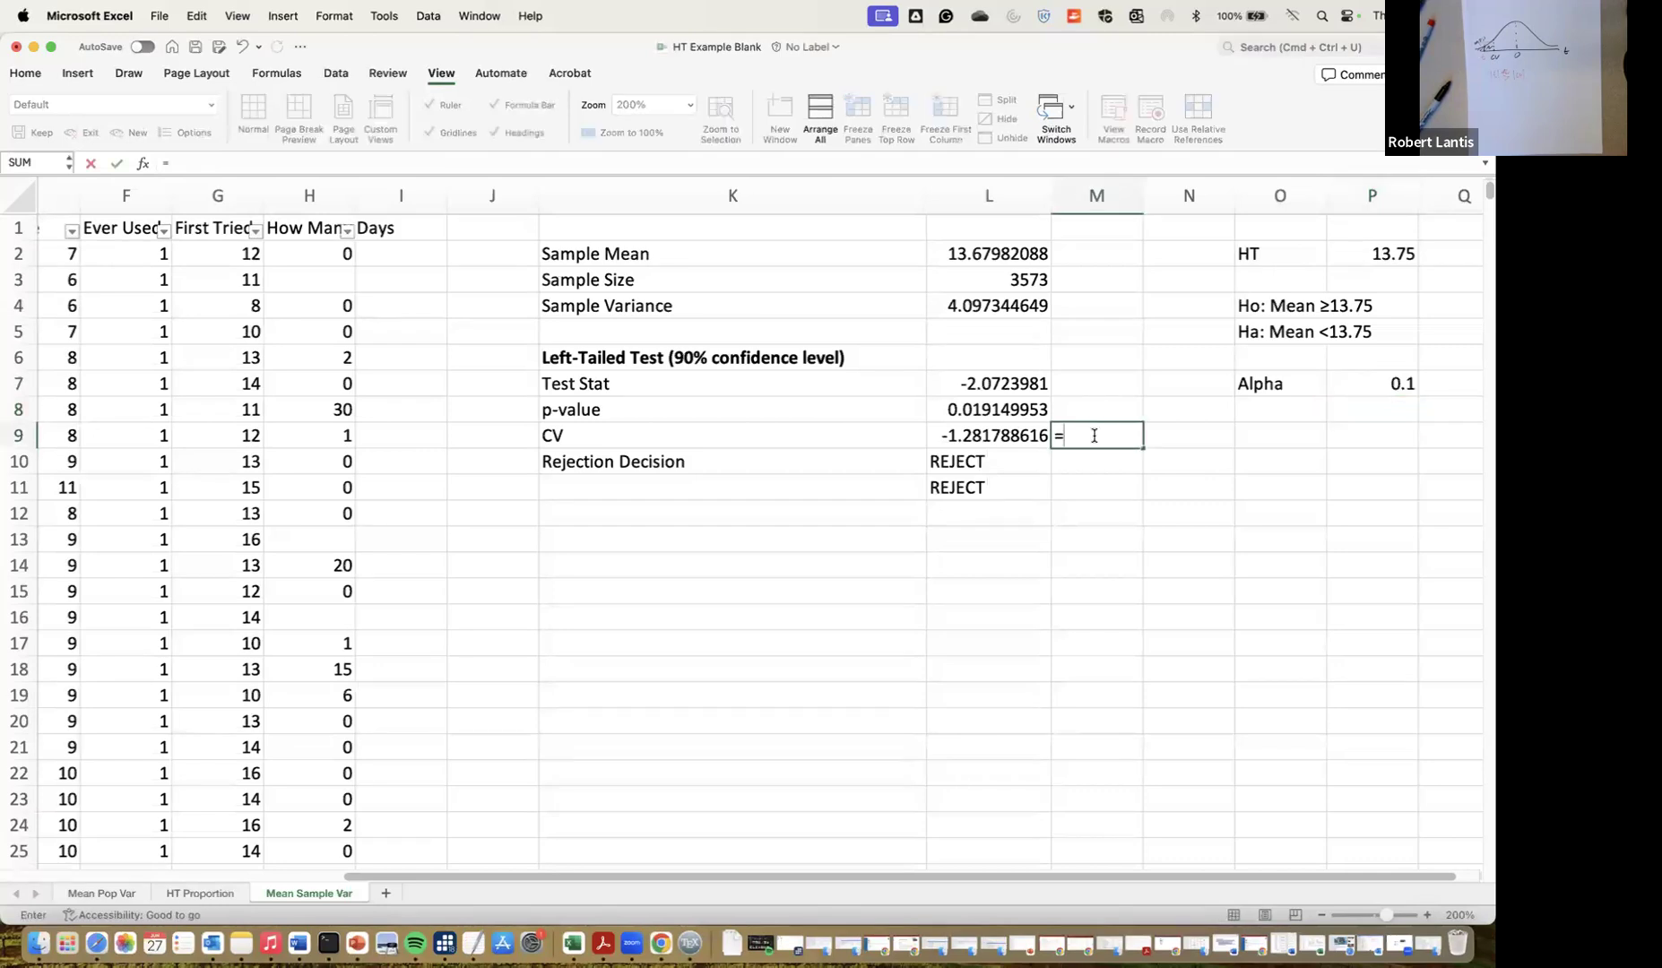
{"action": "type", "text": "norm.s.inv("}
{"action": "left_click", "coordinate": [1392, 384]}
{"action": "key", "text": "Return"}
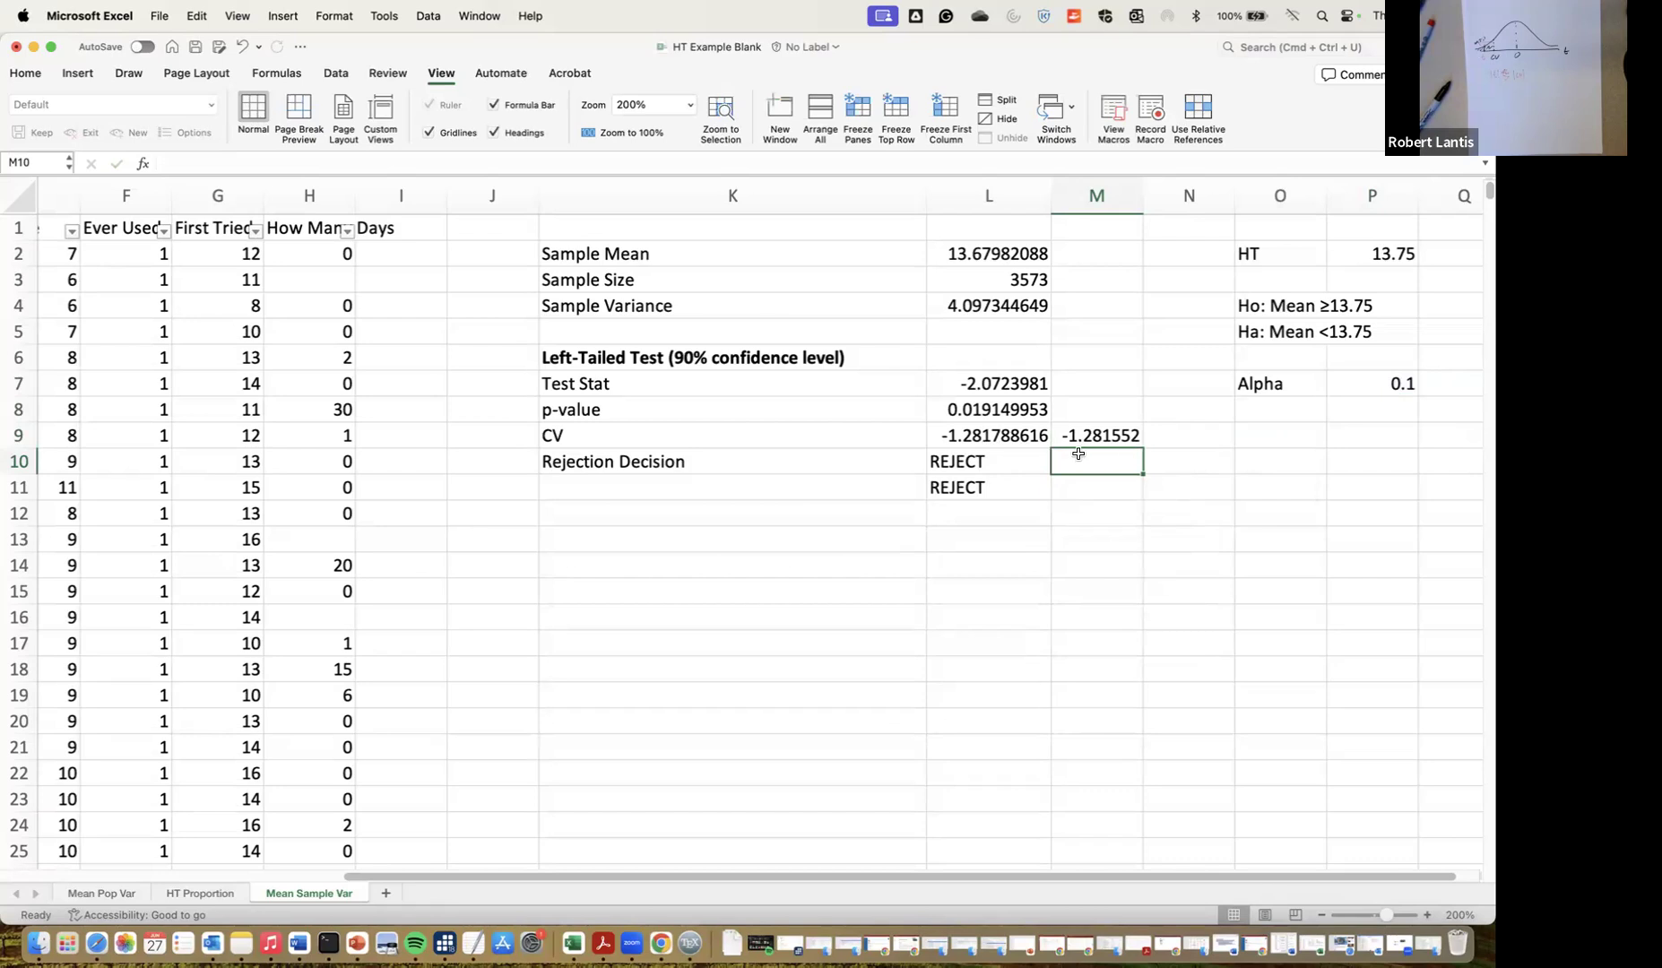
Set the sample size in L3 to 35 to compare the t and normal critical values for a small sample
{"action": "left_click", "coordinate": [1013, 281]}
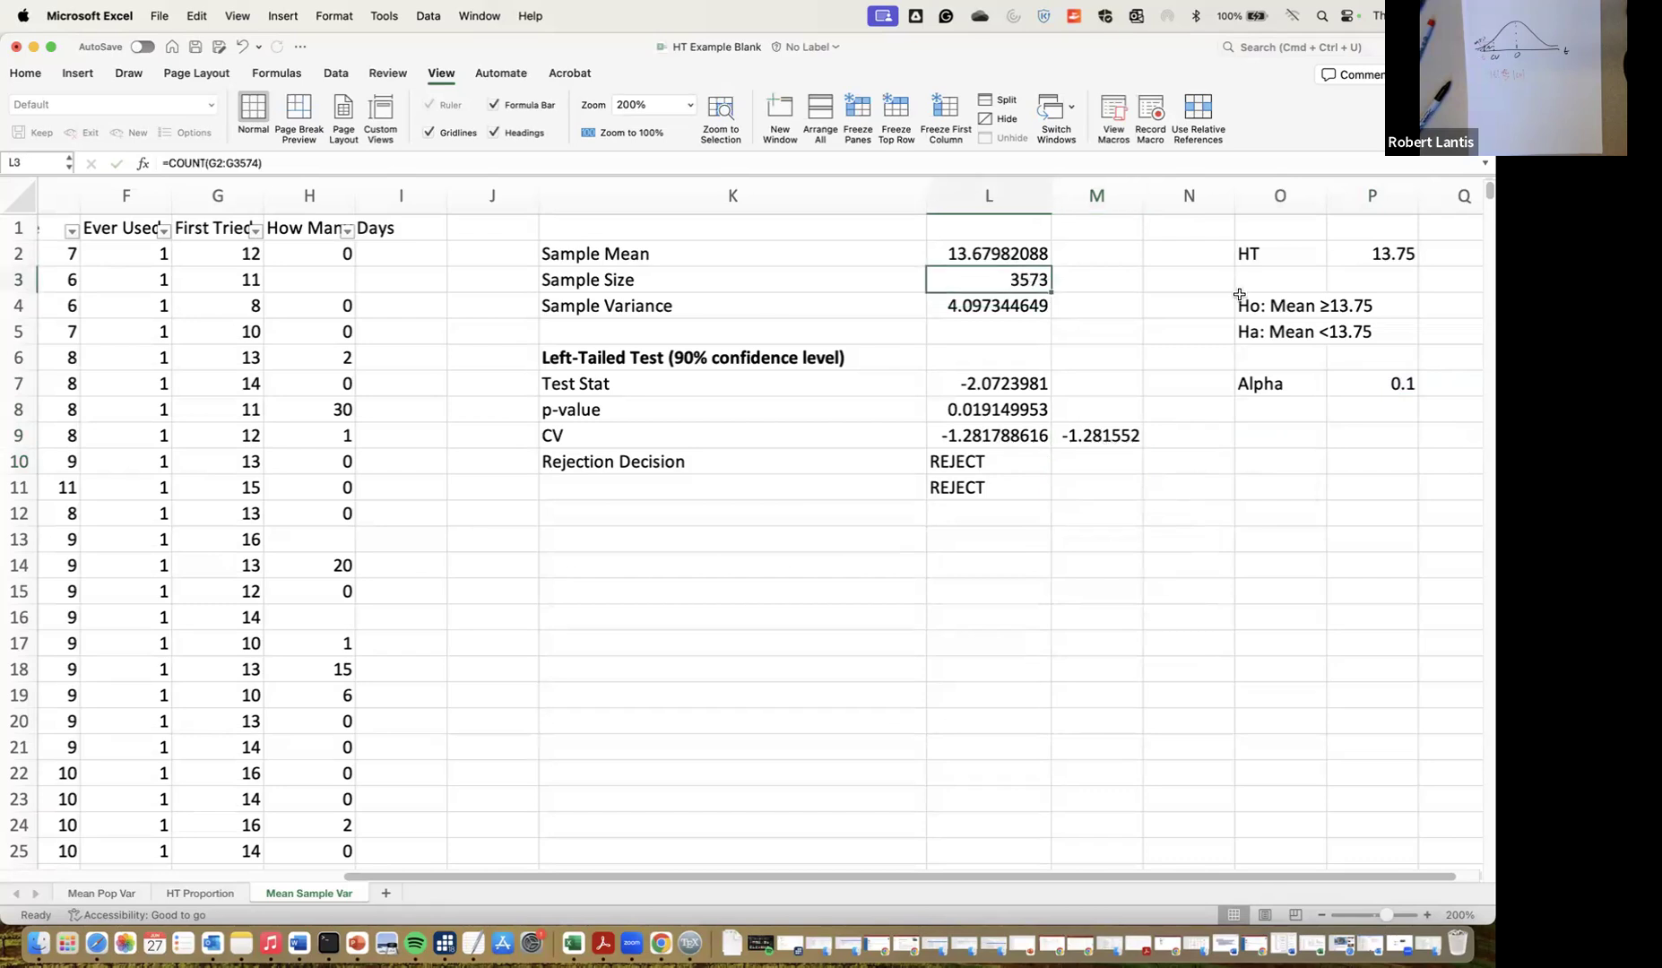
{"action": "type", "text": "35"}
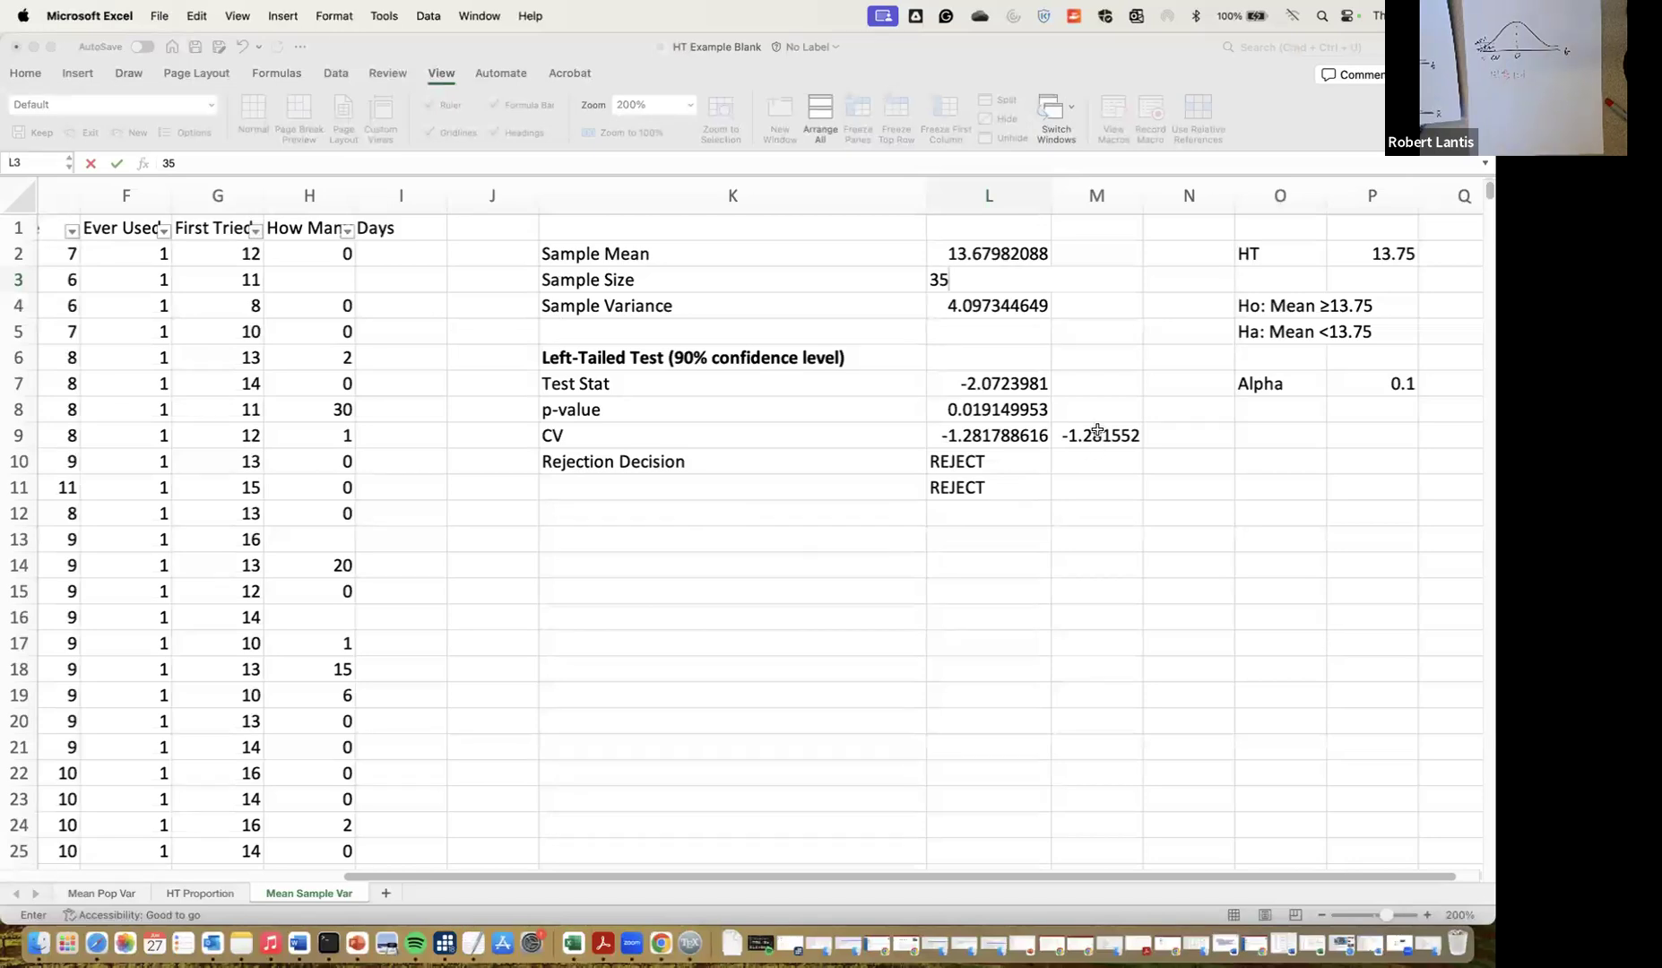
{"action": "left_click", "coordinate": [983, 281]}
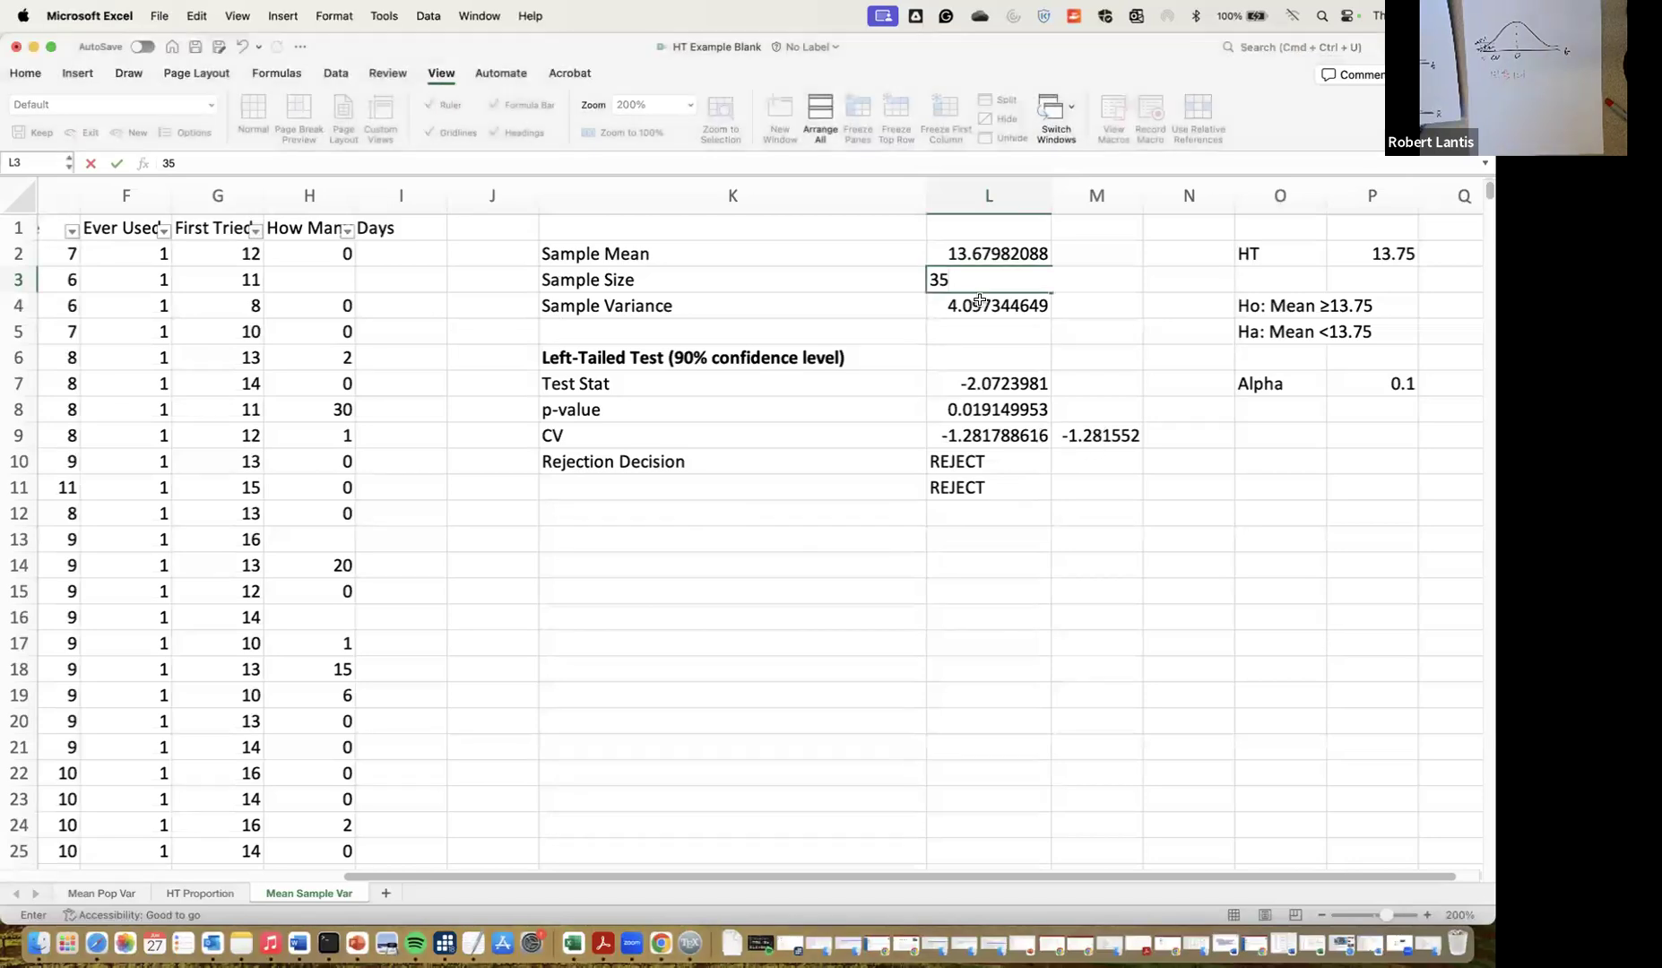
{"action": "scroll", "coordinate": [1067, 449], "scroll_direction": "right", "scroll_amount": 1}
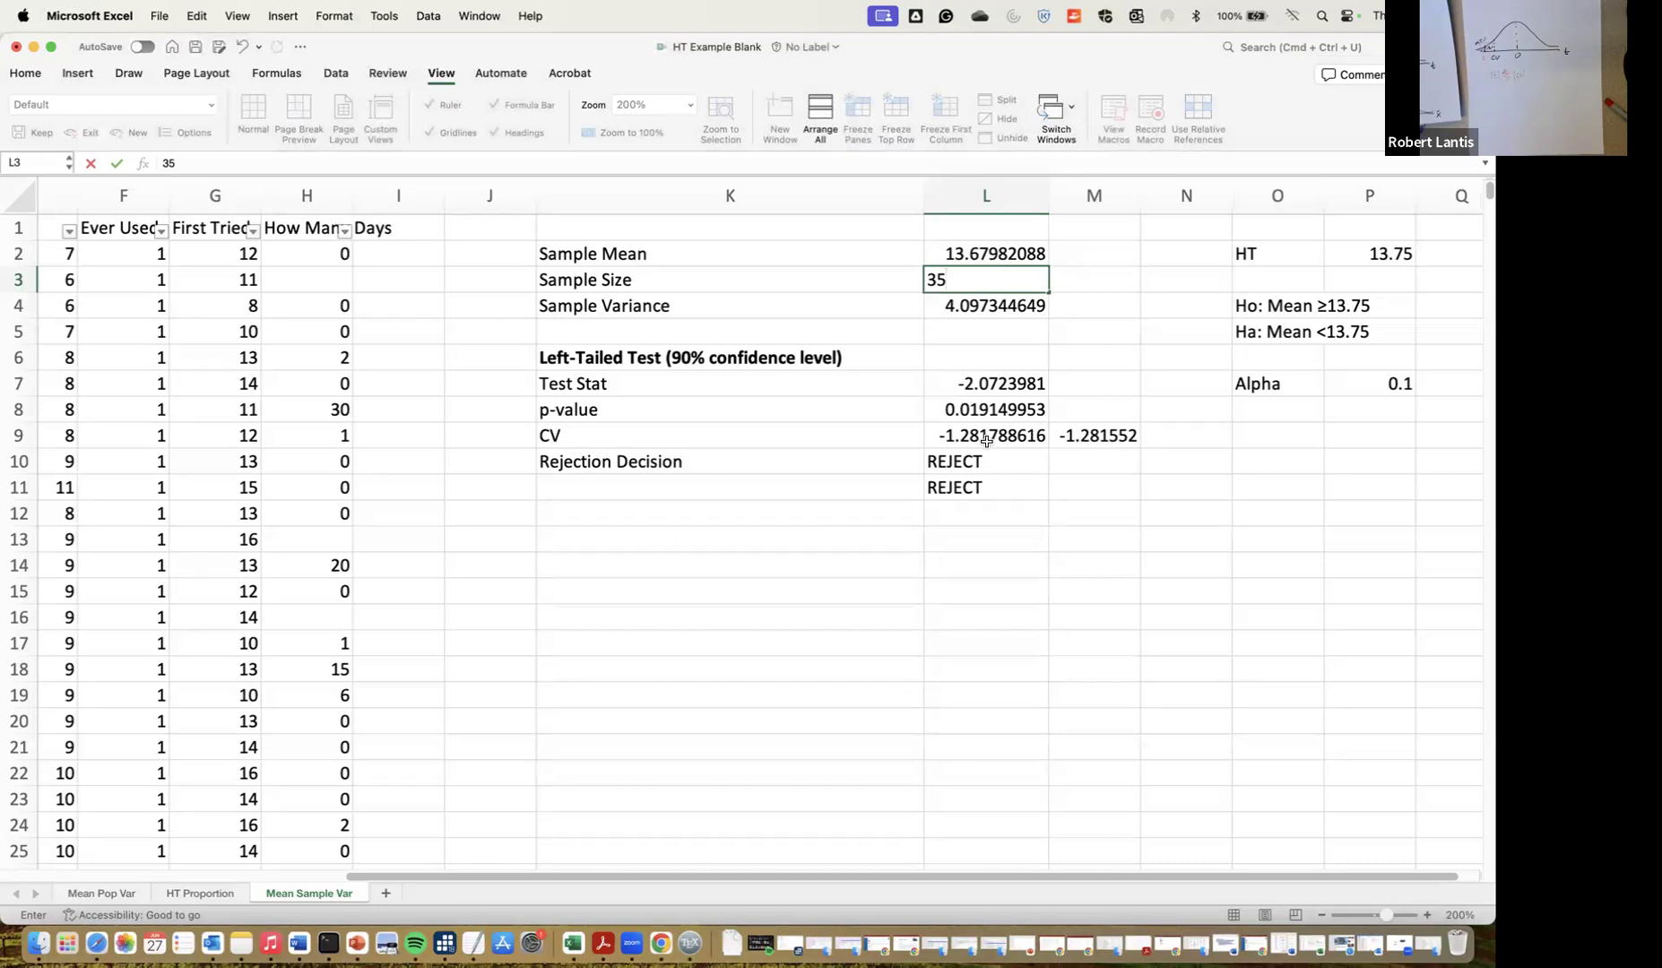
{"action": "scroll", "coordinate": [973, 442], "scroll_direction": "left", "scroll_amount": 1}
{"action": "key", "text": "Return"}
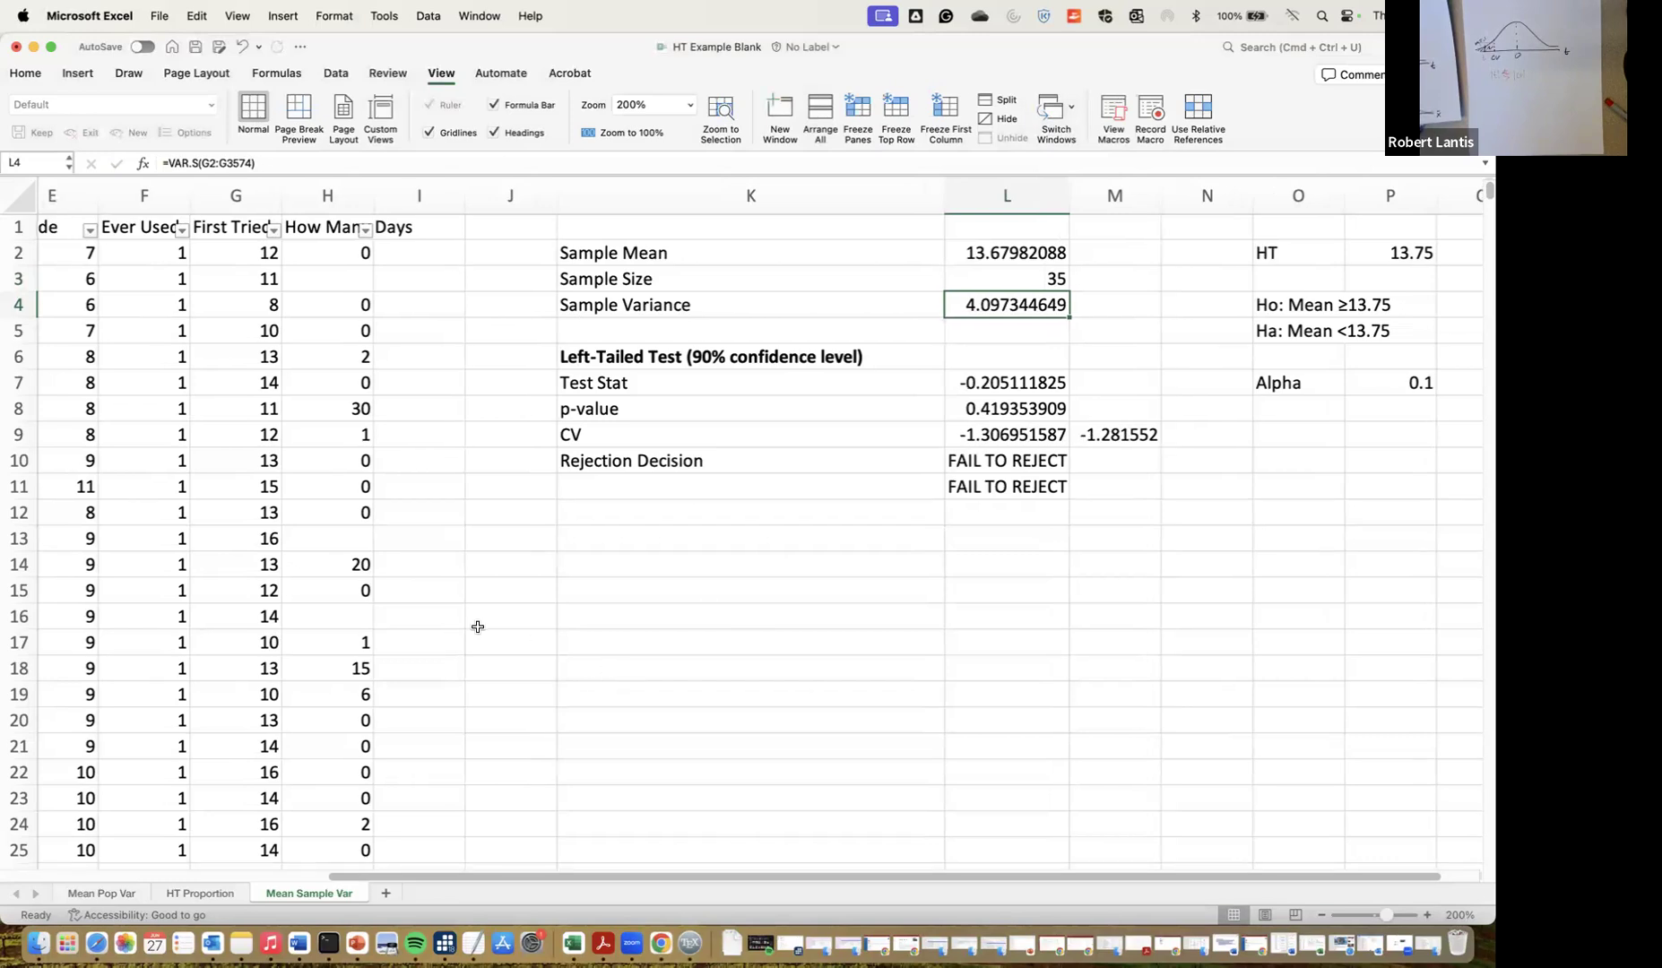
Add a Two-Tailed Test heading in K13, with the labels p-value in K14 and CV in K15
{"action": "scroll", "coordinate": [719, 501], "scroll_direction": "left", "scroll_amount": 1}
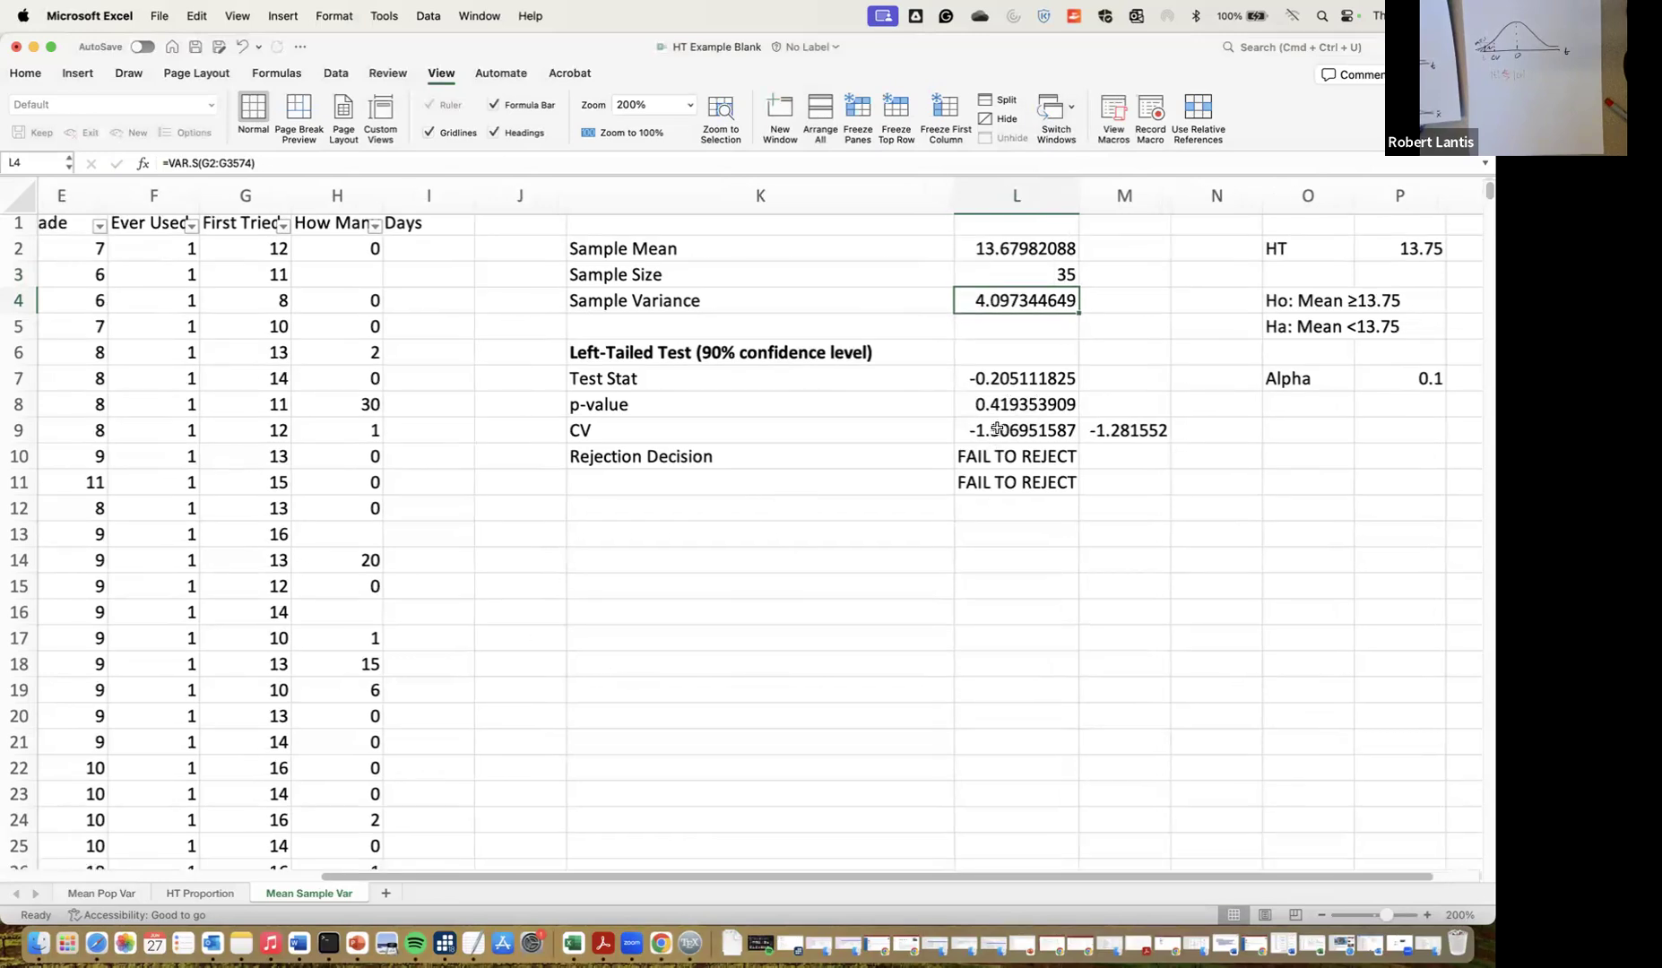
{"action": "scroll", "coordinate": [1030, 432], "scroll_direction": "right", "scroll_amount": 3}
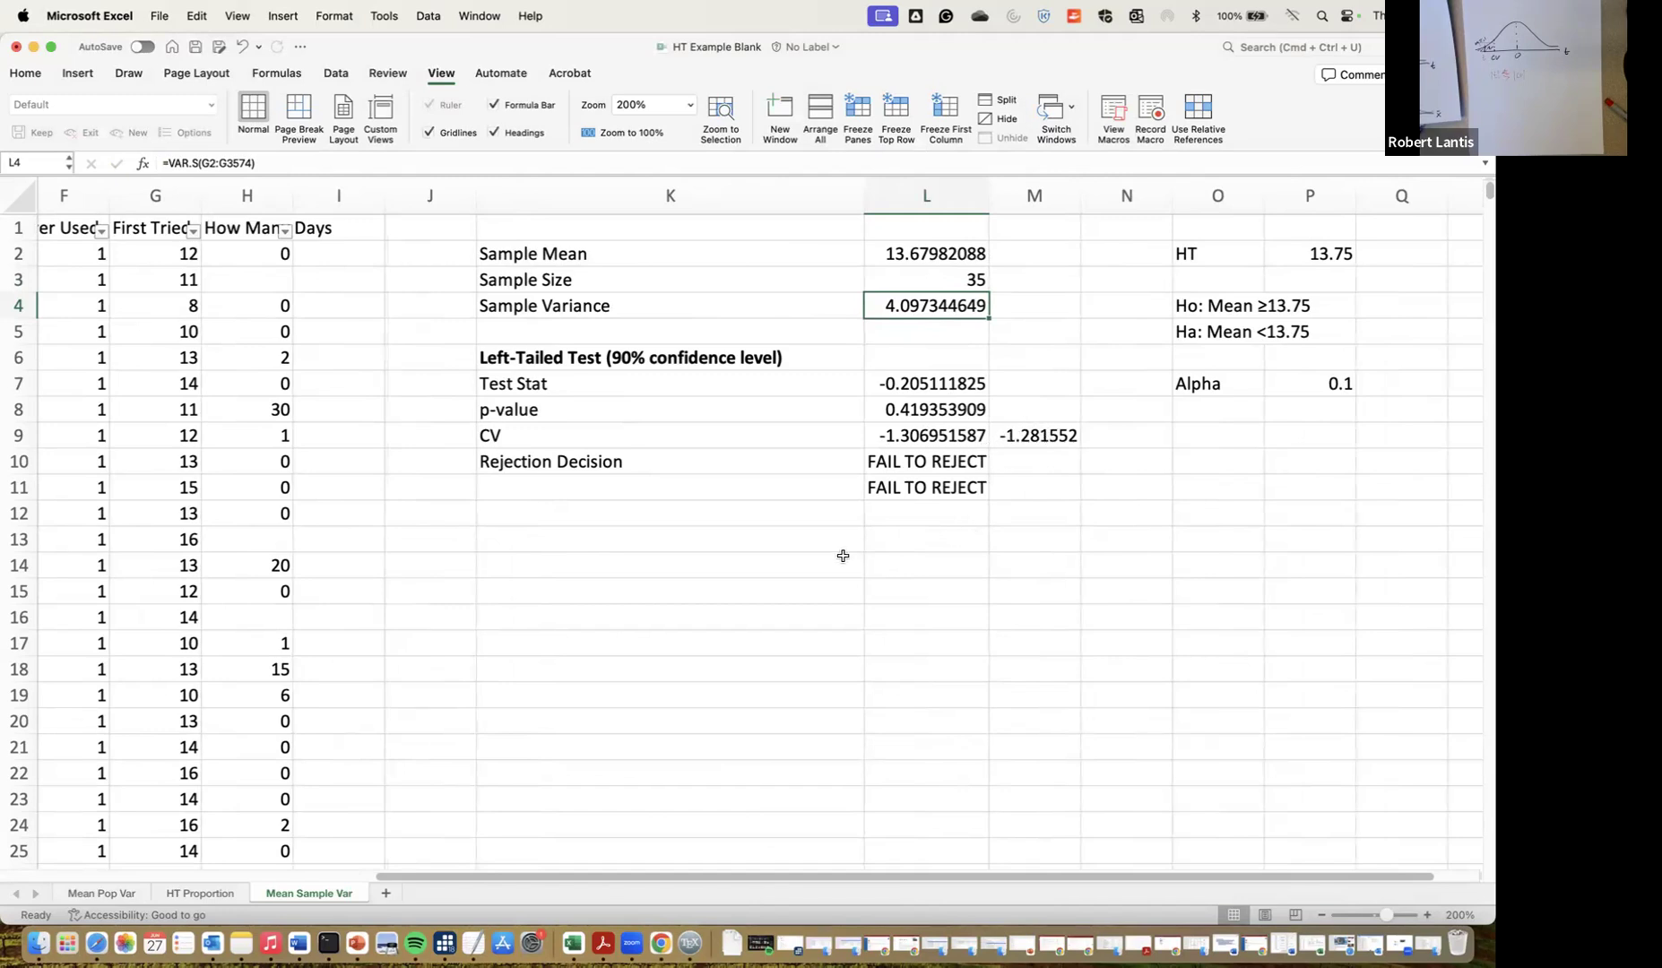
{"action": "left_click", "coordinate": [699, 536]}
{"action": "type", "text": "Tw"}
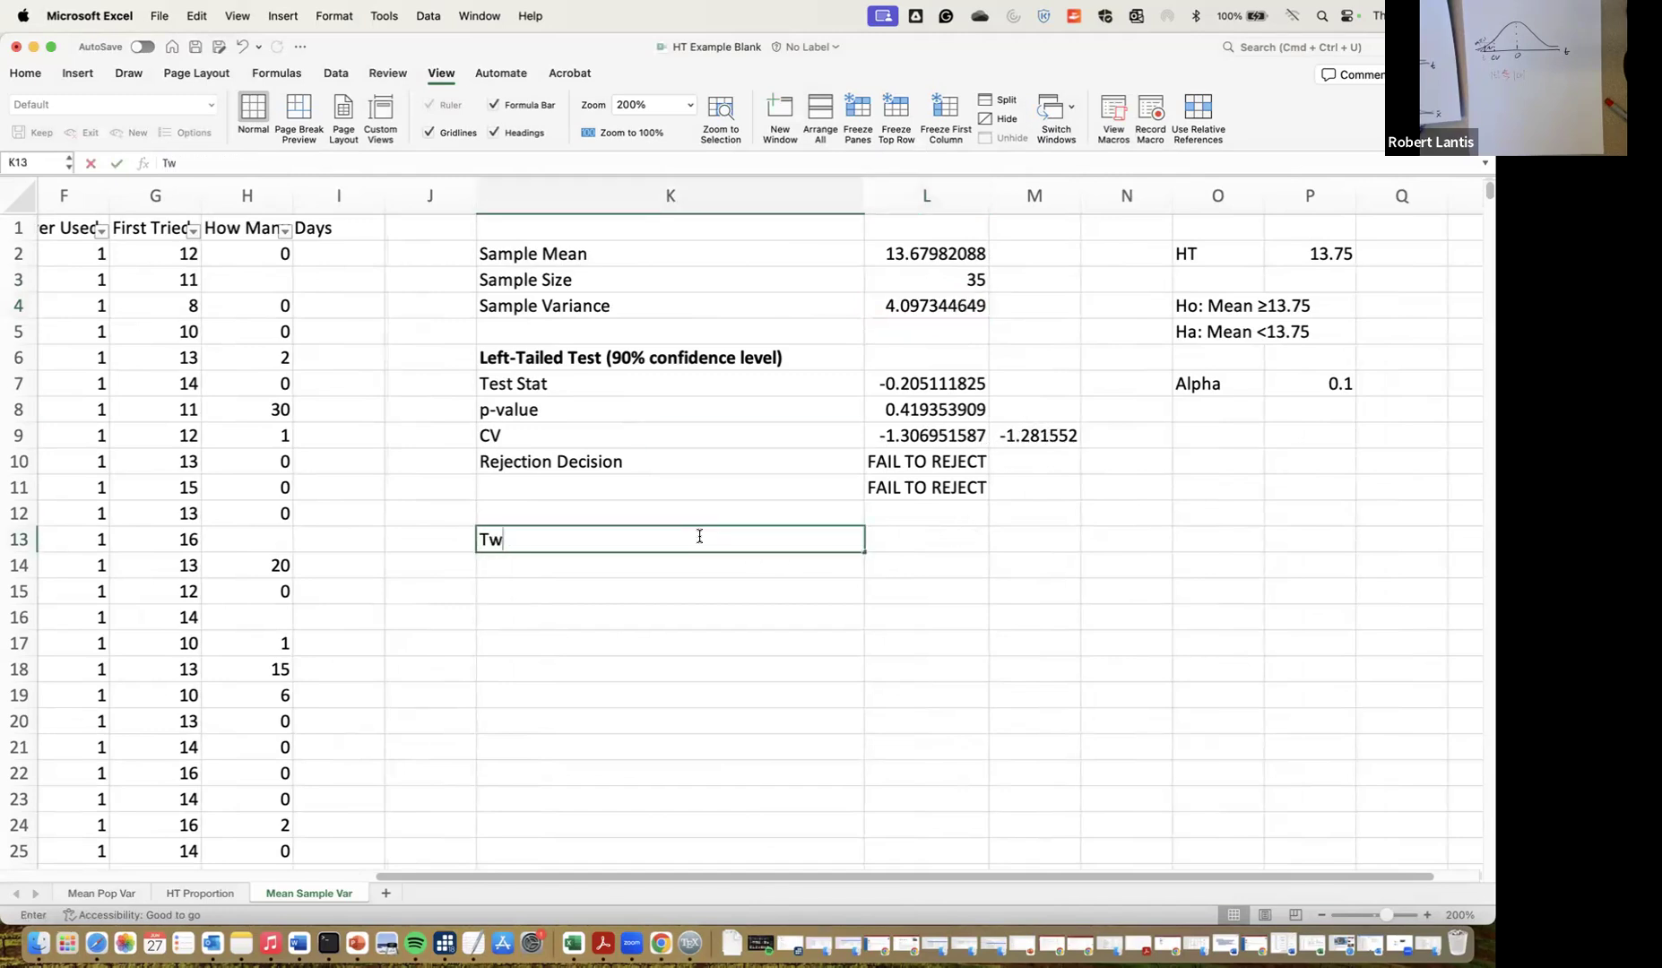
{"action": "type", "text": "o-Tailed Test"}
{"action": "key", "text": "Tab"}
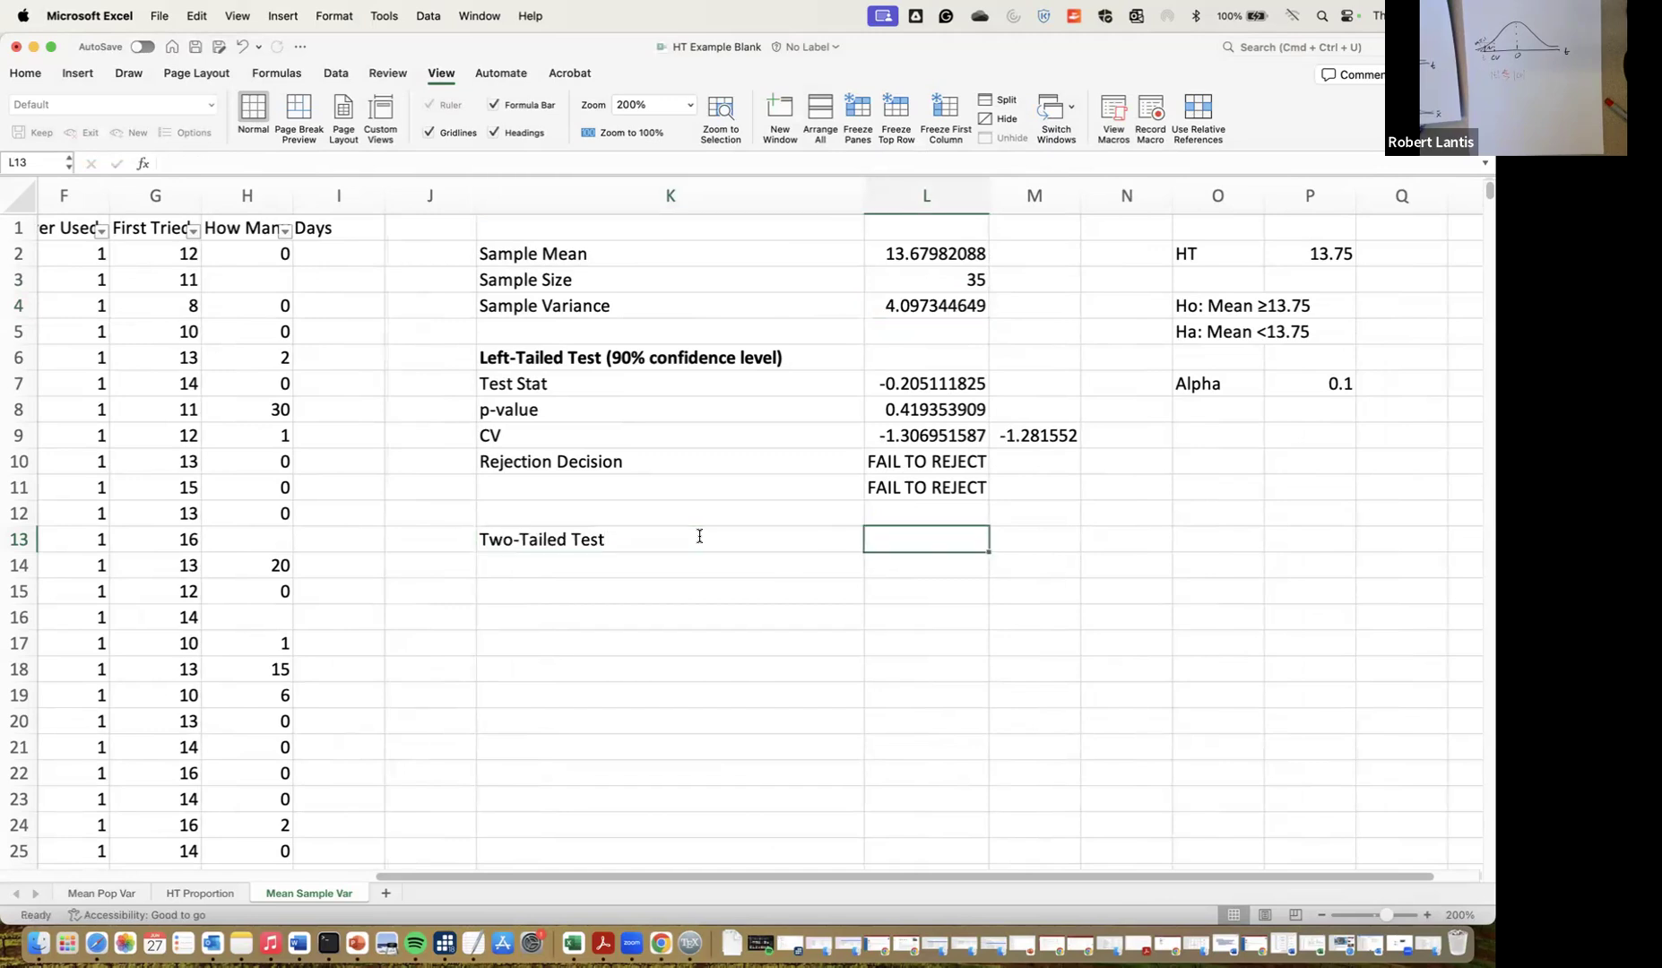
{"action": "key", "text": "Return"}
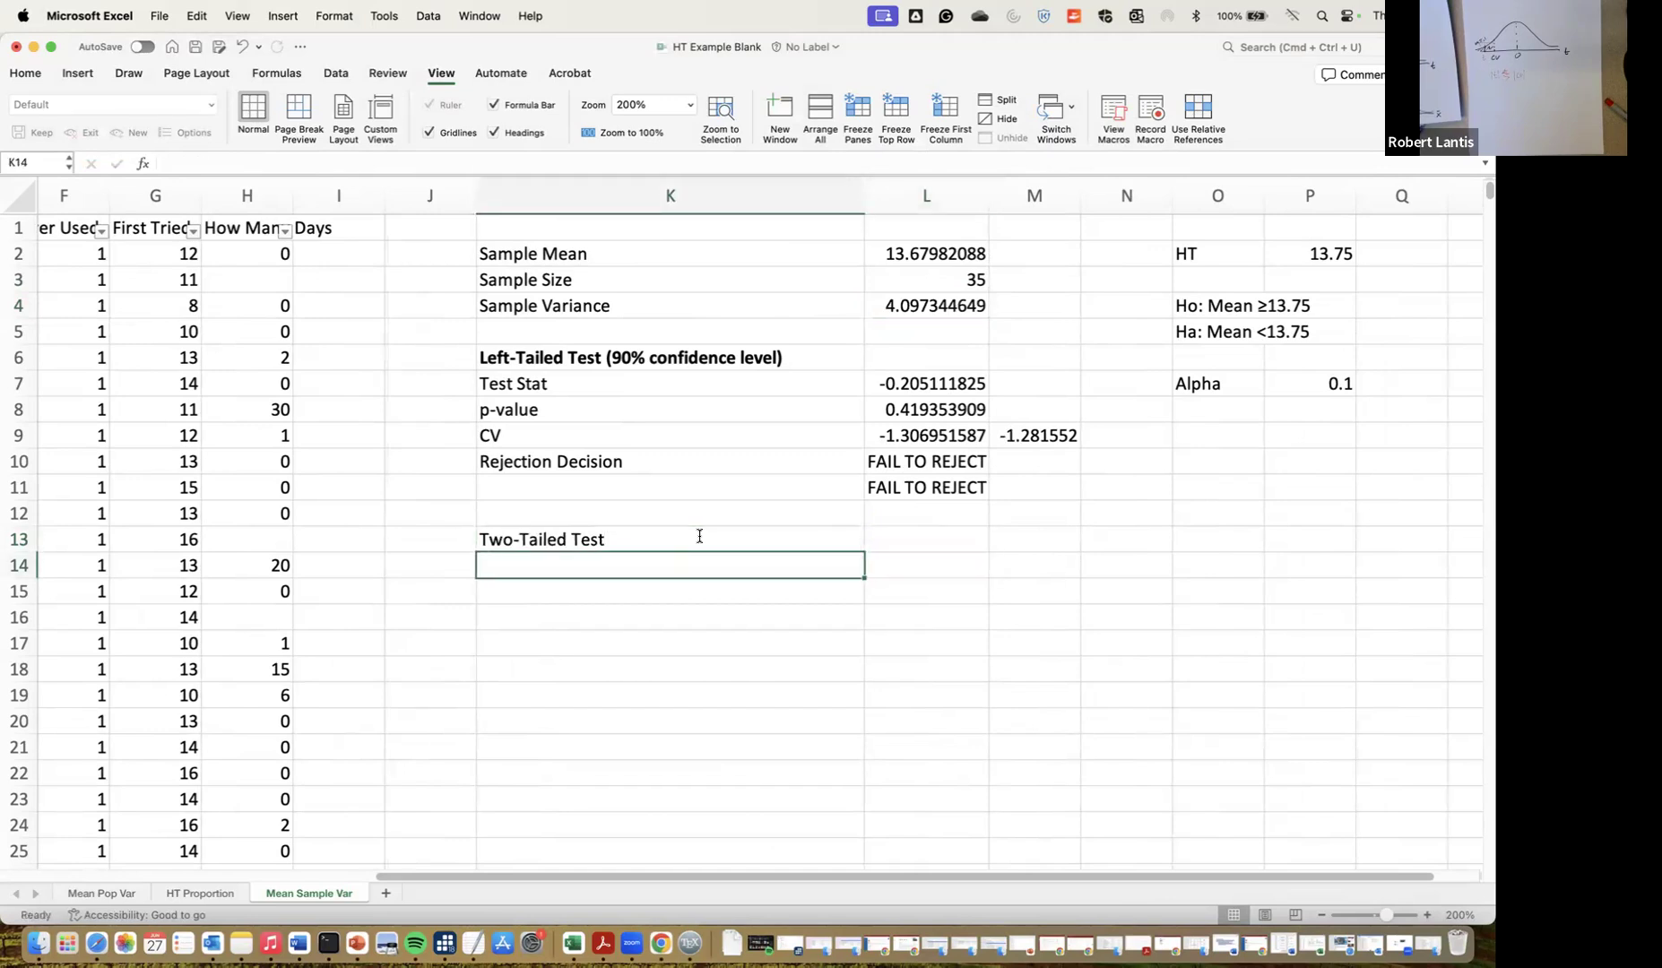
{"action": "type", "text": "CV"}
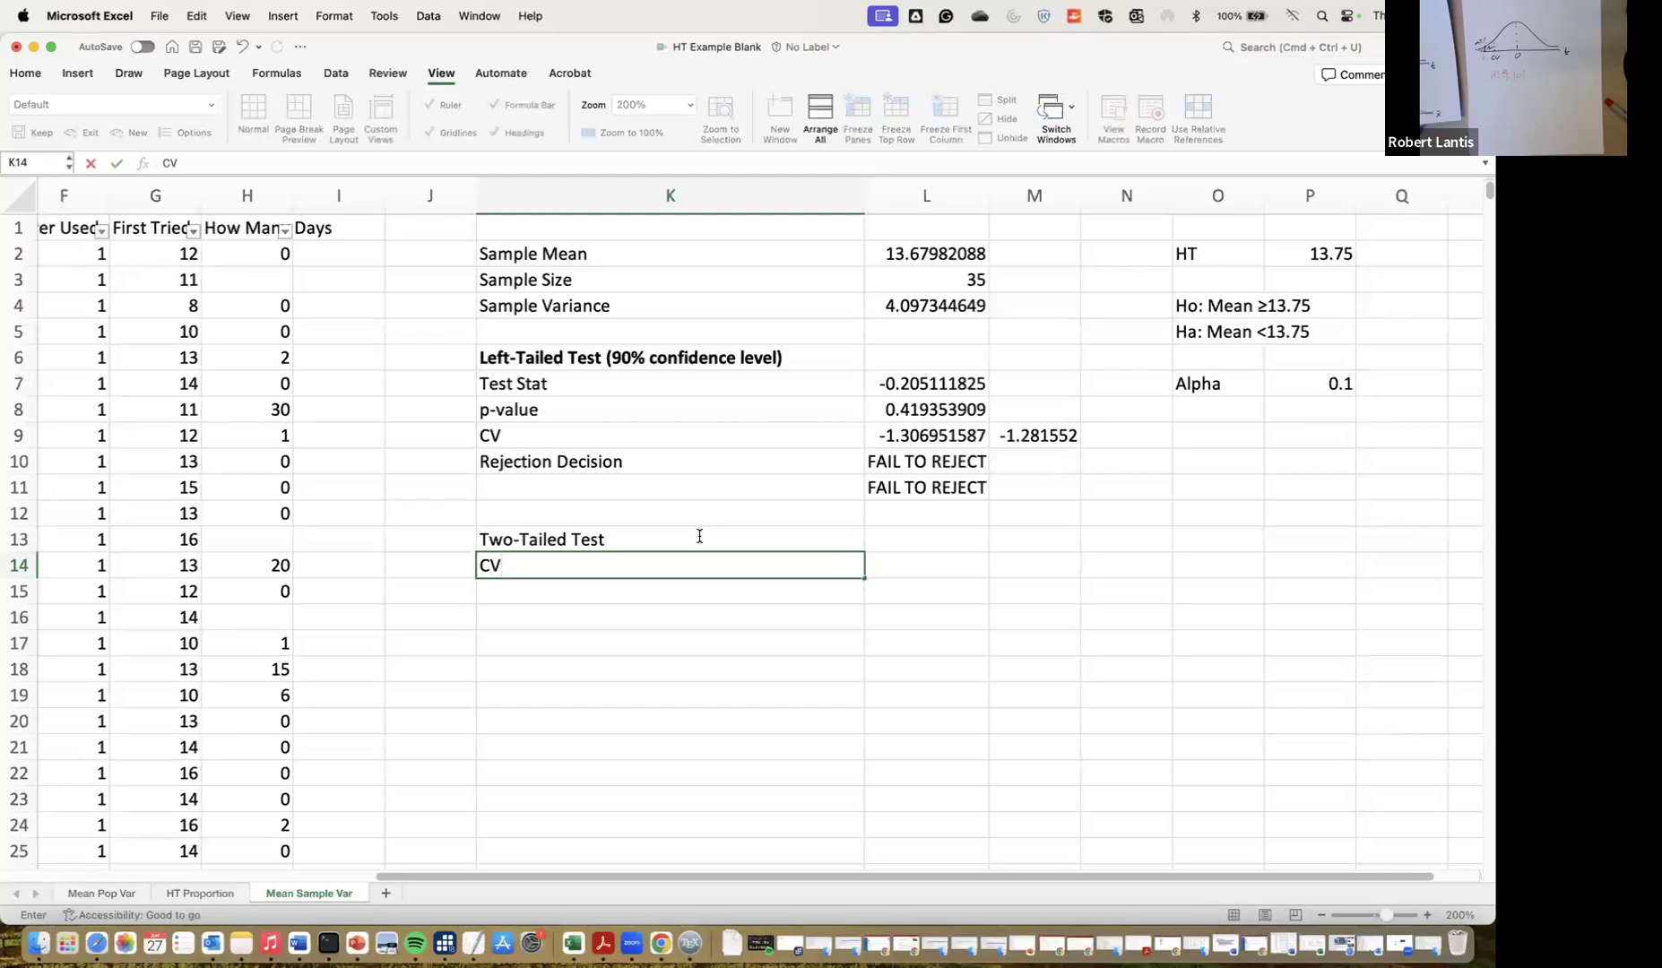
{"action": "key", "text": "BackSpace"}
{"action": "key", "text": "BackSpace"}
{"action": "type", "text": "p-value"}
{"action": "key", "text": "Return"}
{"action": "type", "text": "CV"}
{"action": "key", "text": "Return"}
{"action": "key", "text": "Up"}
{"action": "key", "text": "Right"}
{"action": "key", "text": "Up"}
{"action": "type", "text": "="}
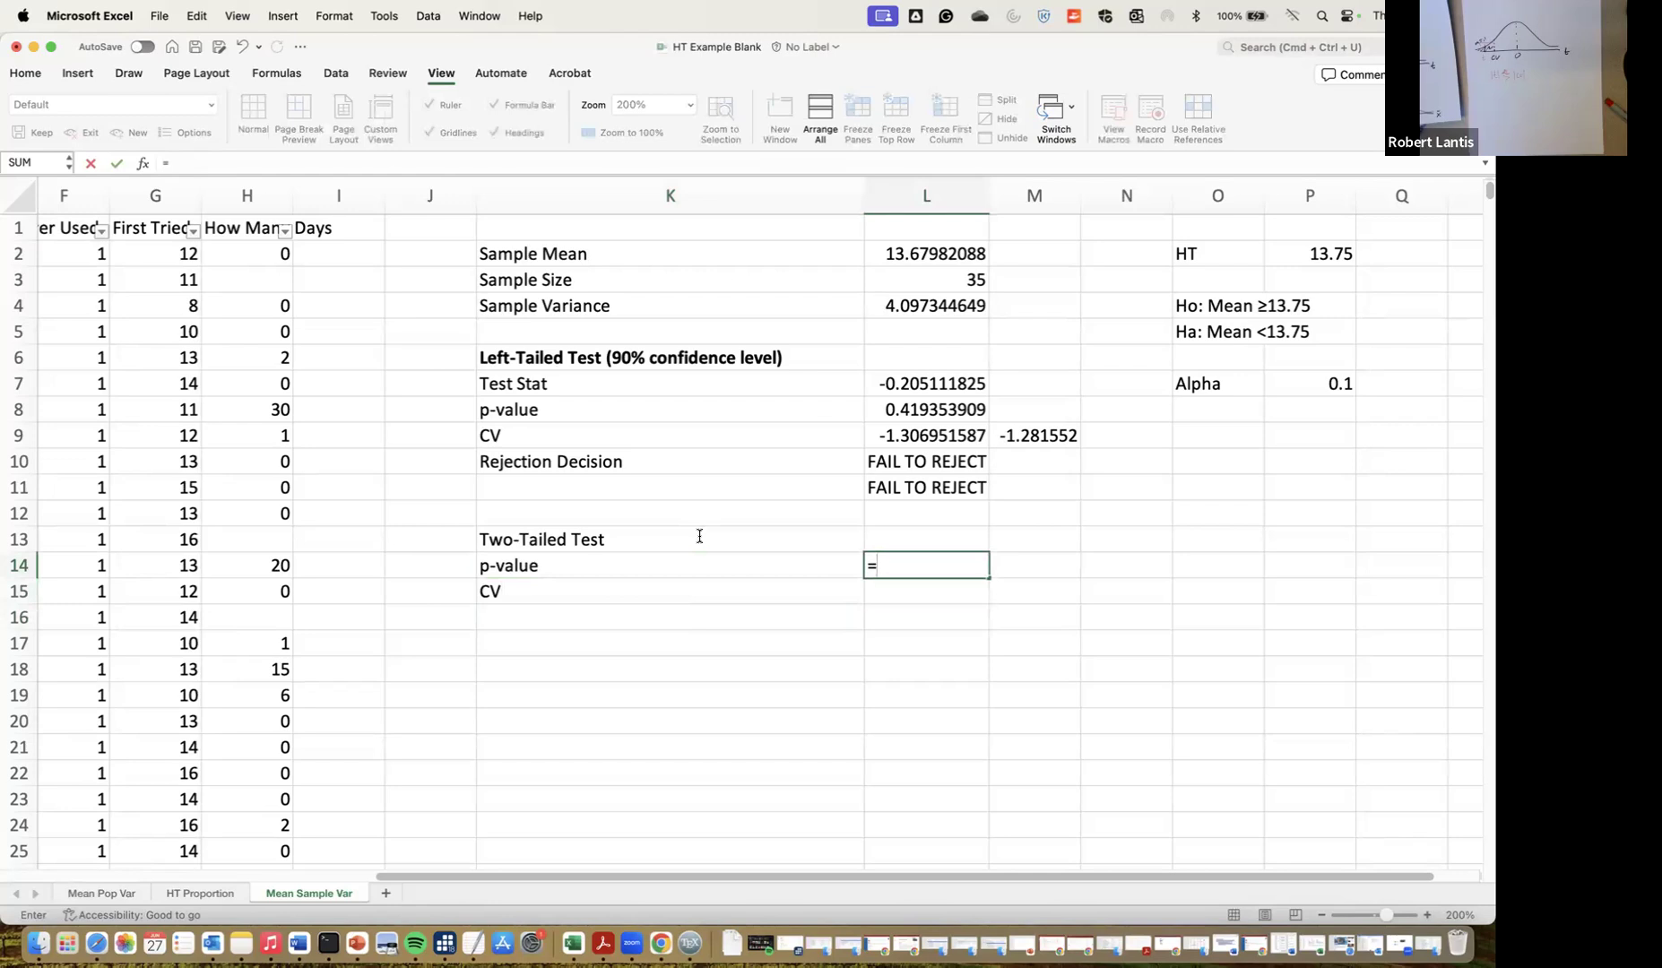
{"action": "type", "text": "t.dist"}
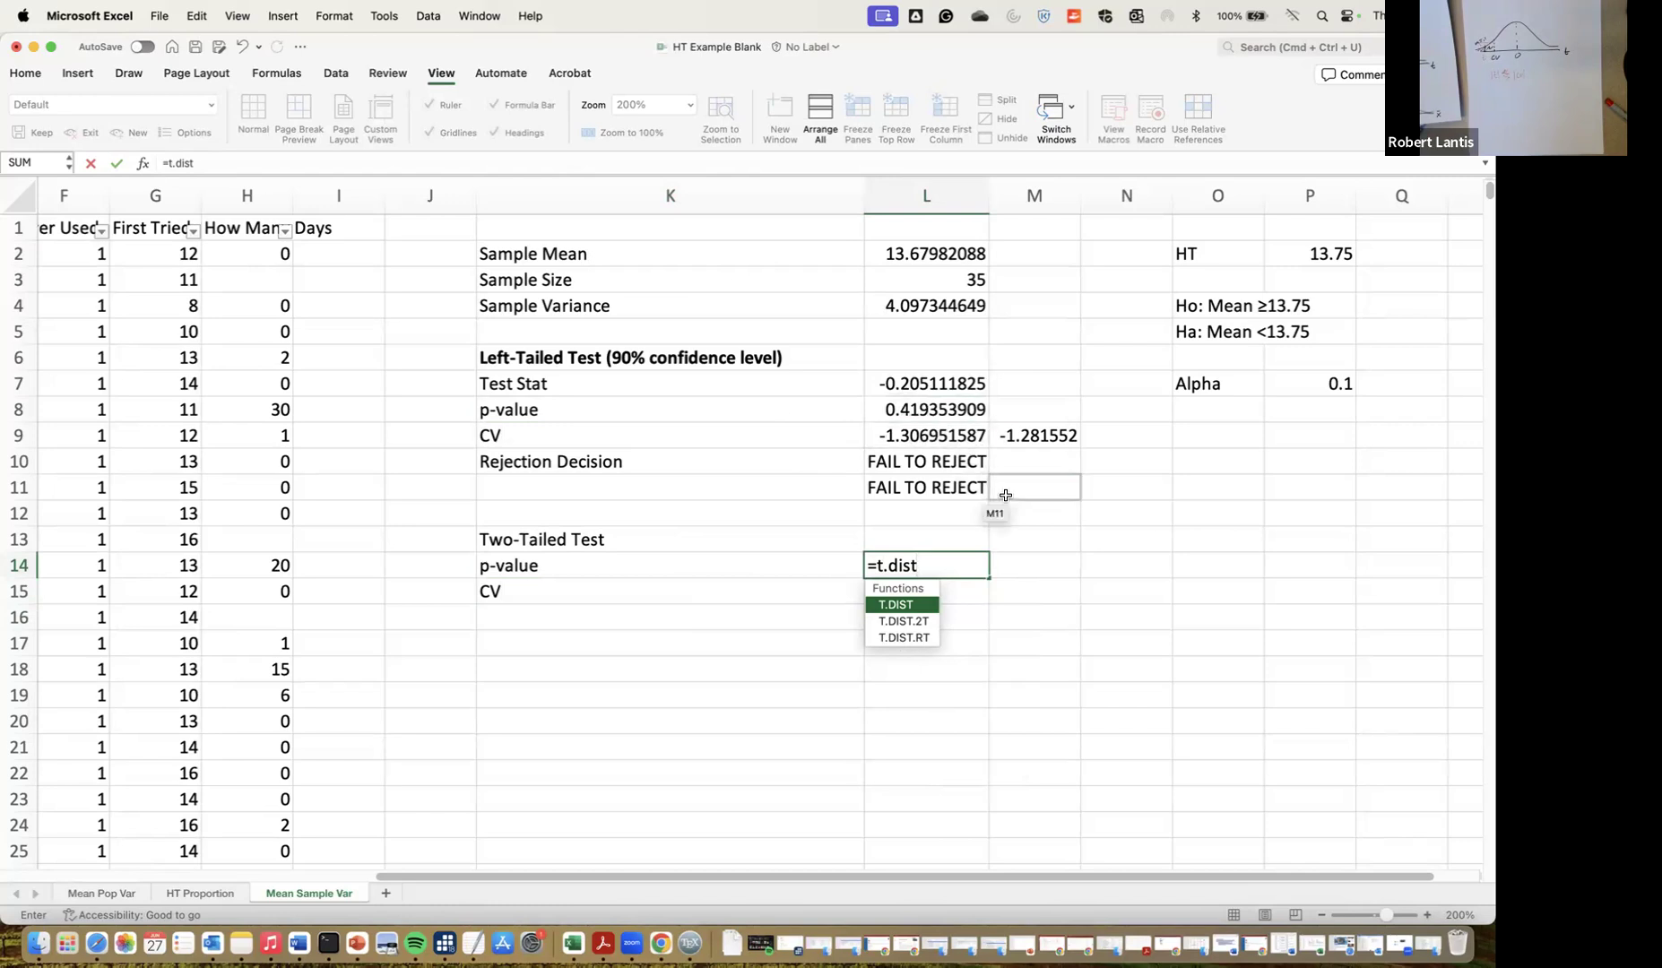
{"action": "key", "text": "BackSpace"}
{"action": "key", "text": "BackSpace"}
{"action": "key", "text": "BackSpace"}
{"action": "key", "text": "BackSpace"}
{"action": "key", "text": "BackSpace"}
{"action": "key", "text": "BackSpace"}
{"action": "key", "text": "BackSpace"}
{"action": "key", "text": "Return"}
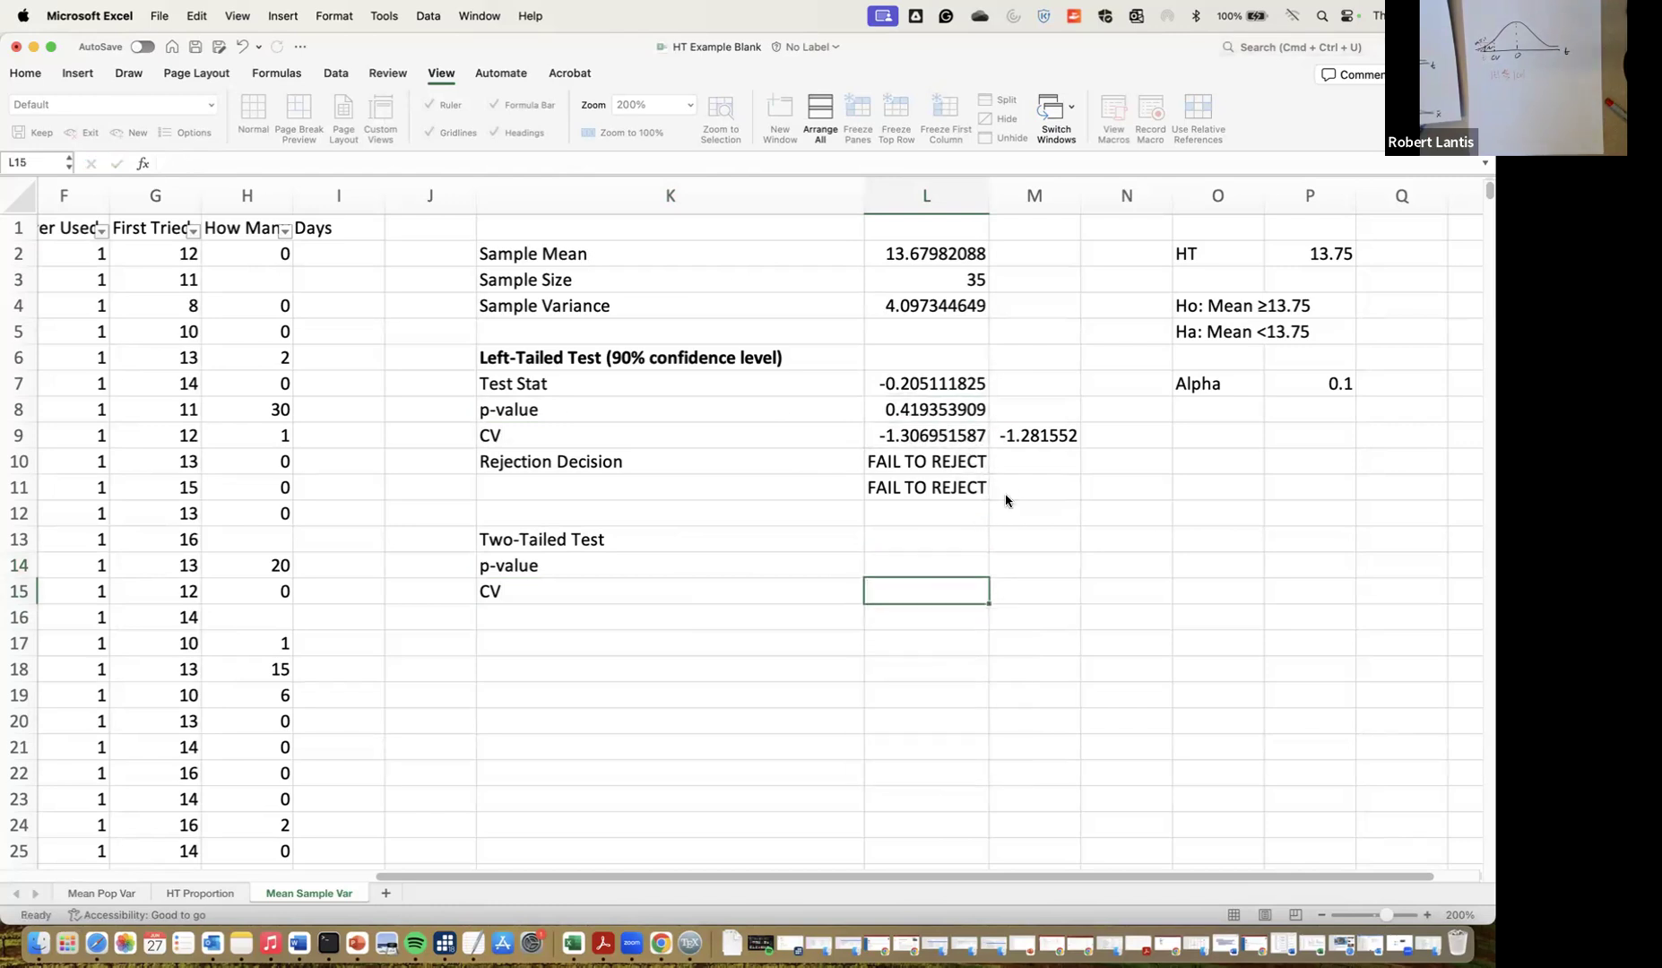
Restore the sample size in L3 with COUNT over the First Tried values from G2 down, and review the p-value formula in L8
{"action": "left_click", "coordinate": [1058, 497]}
{"action": "left_click", "coordinate": [947, 277]}
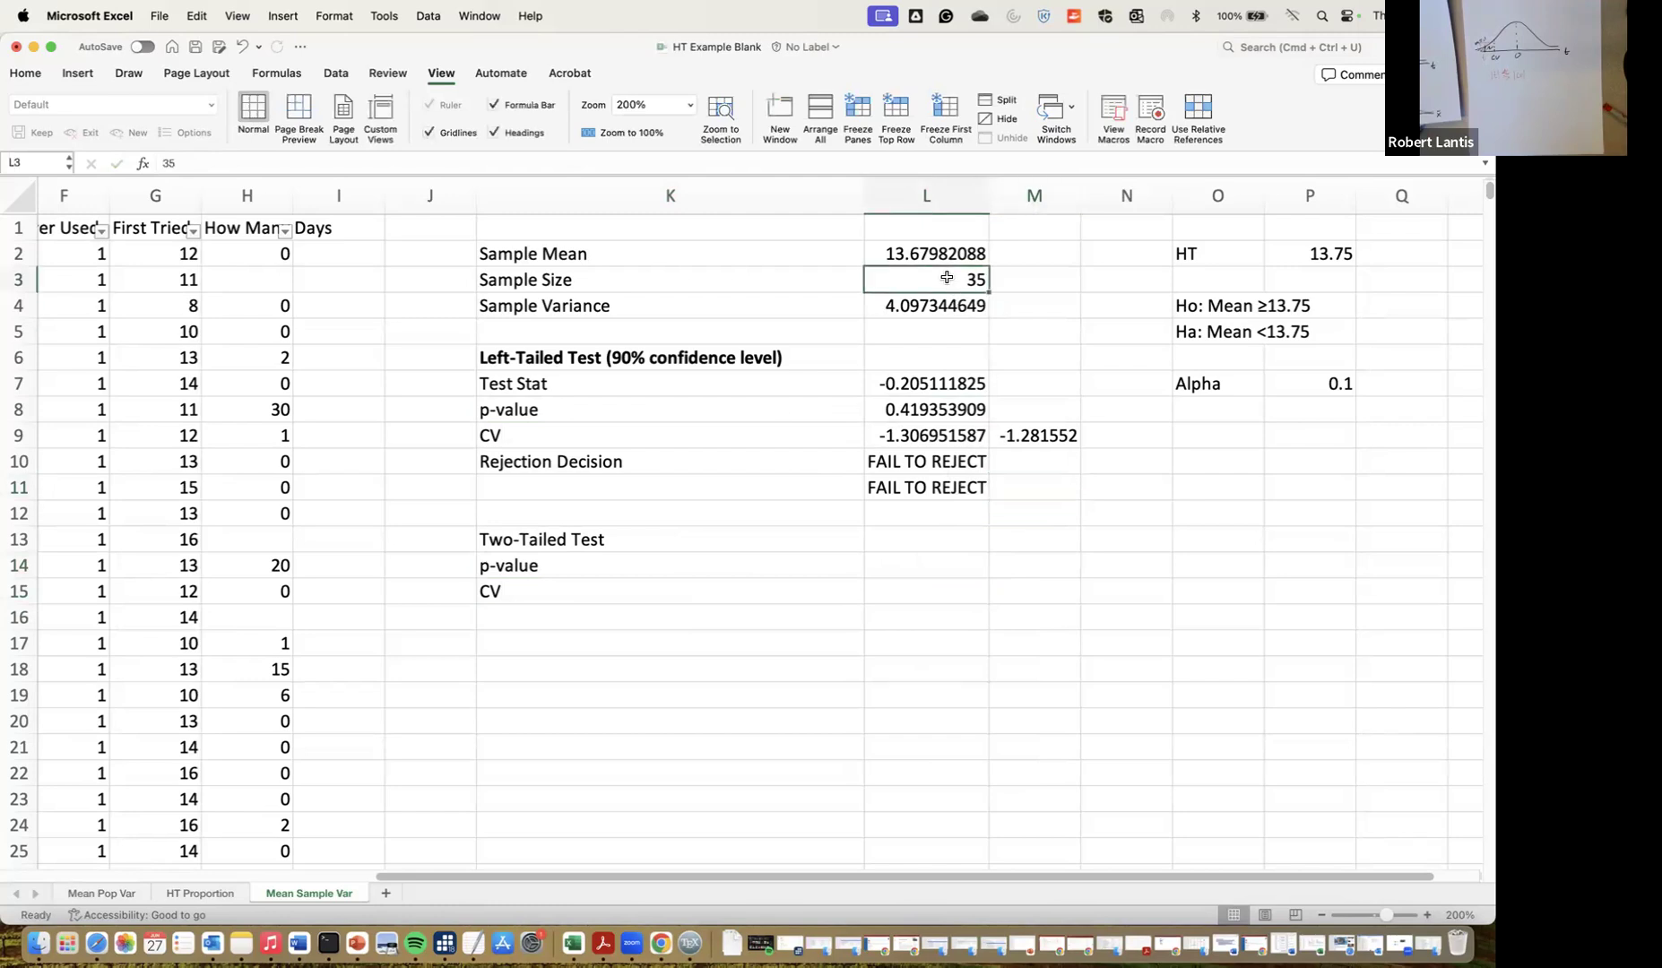
{"action": "type", "text": "=count9"}
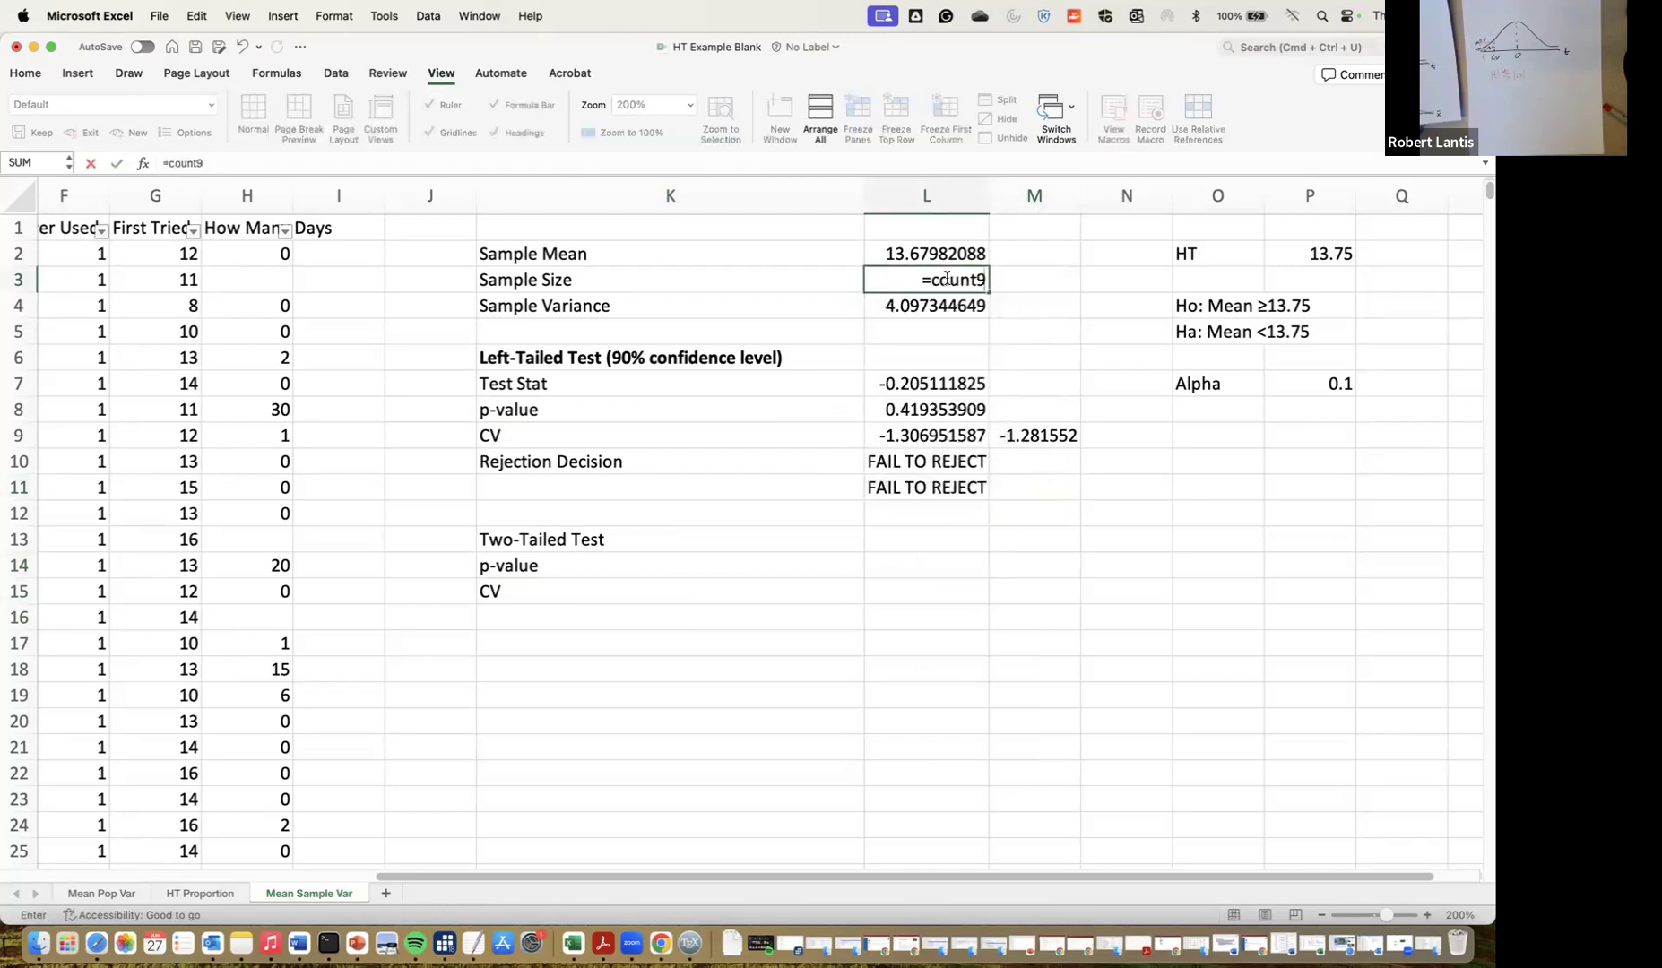
{"action": "key", "text": "BackSpace"}
{"action": "type", "text": "("}
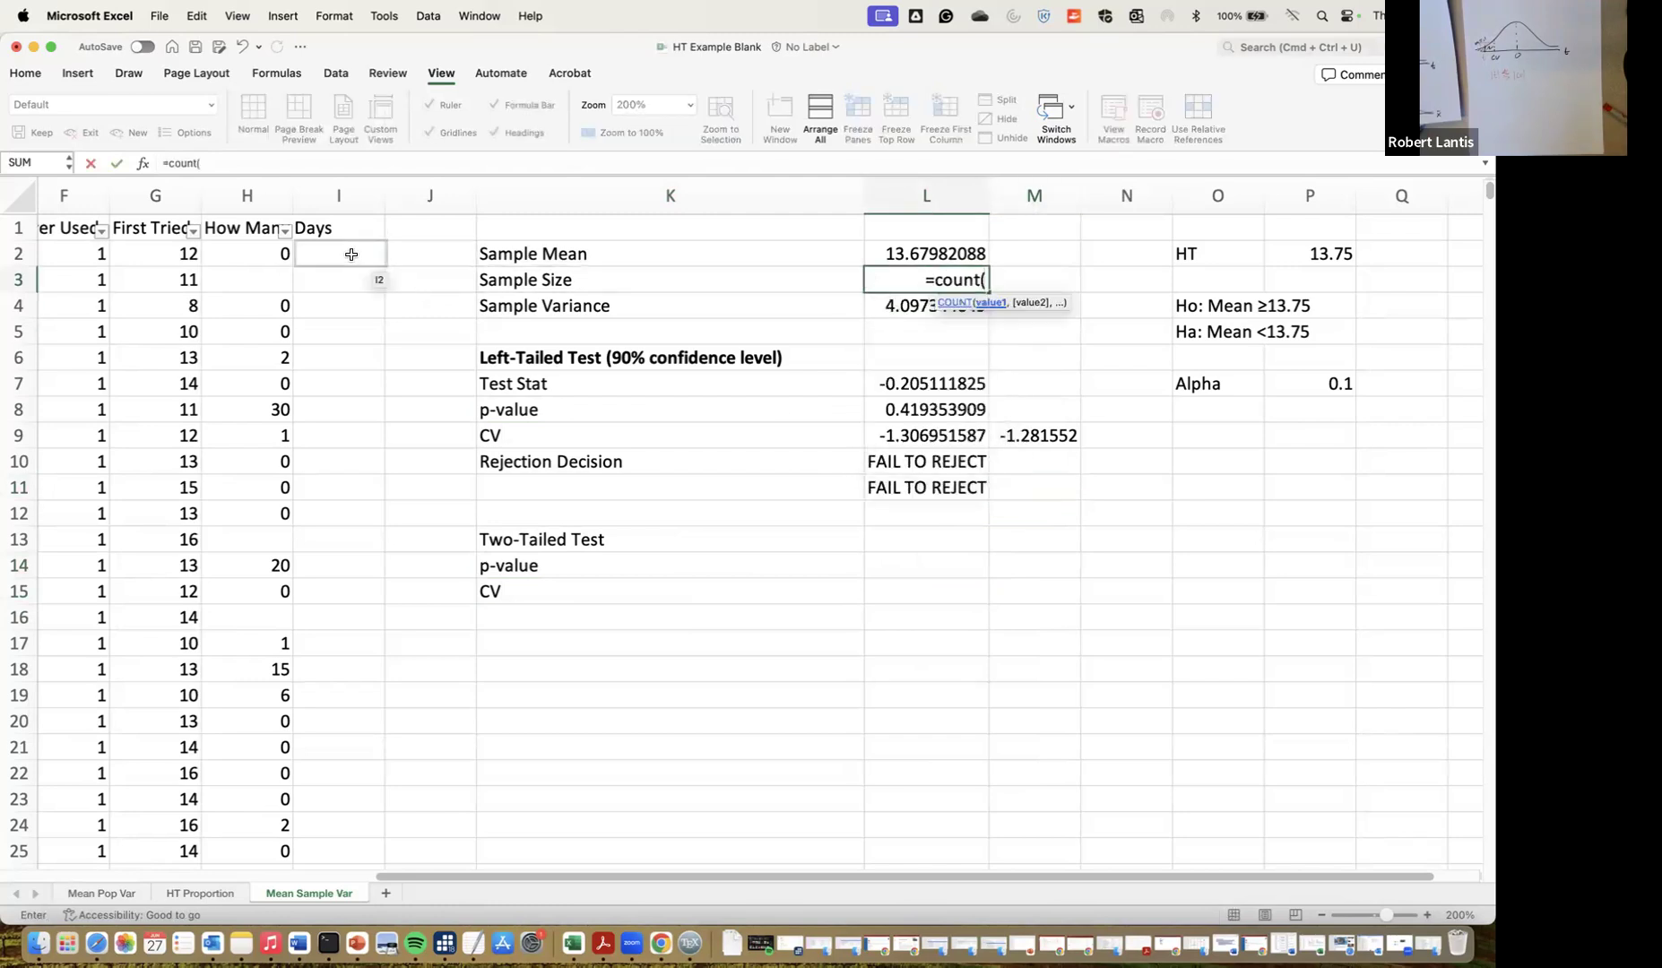
{"action": "left_click", "coordinate": [188, 257]}
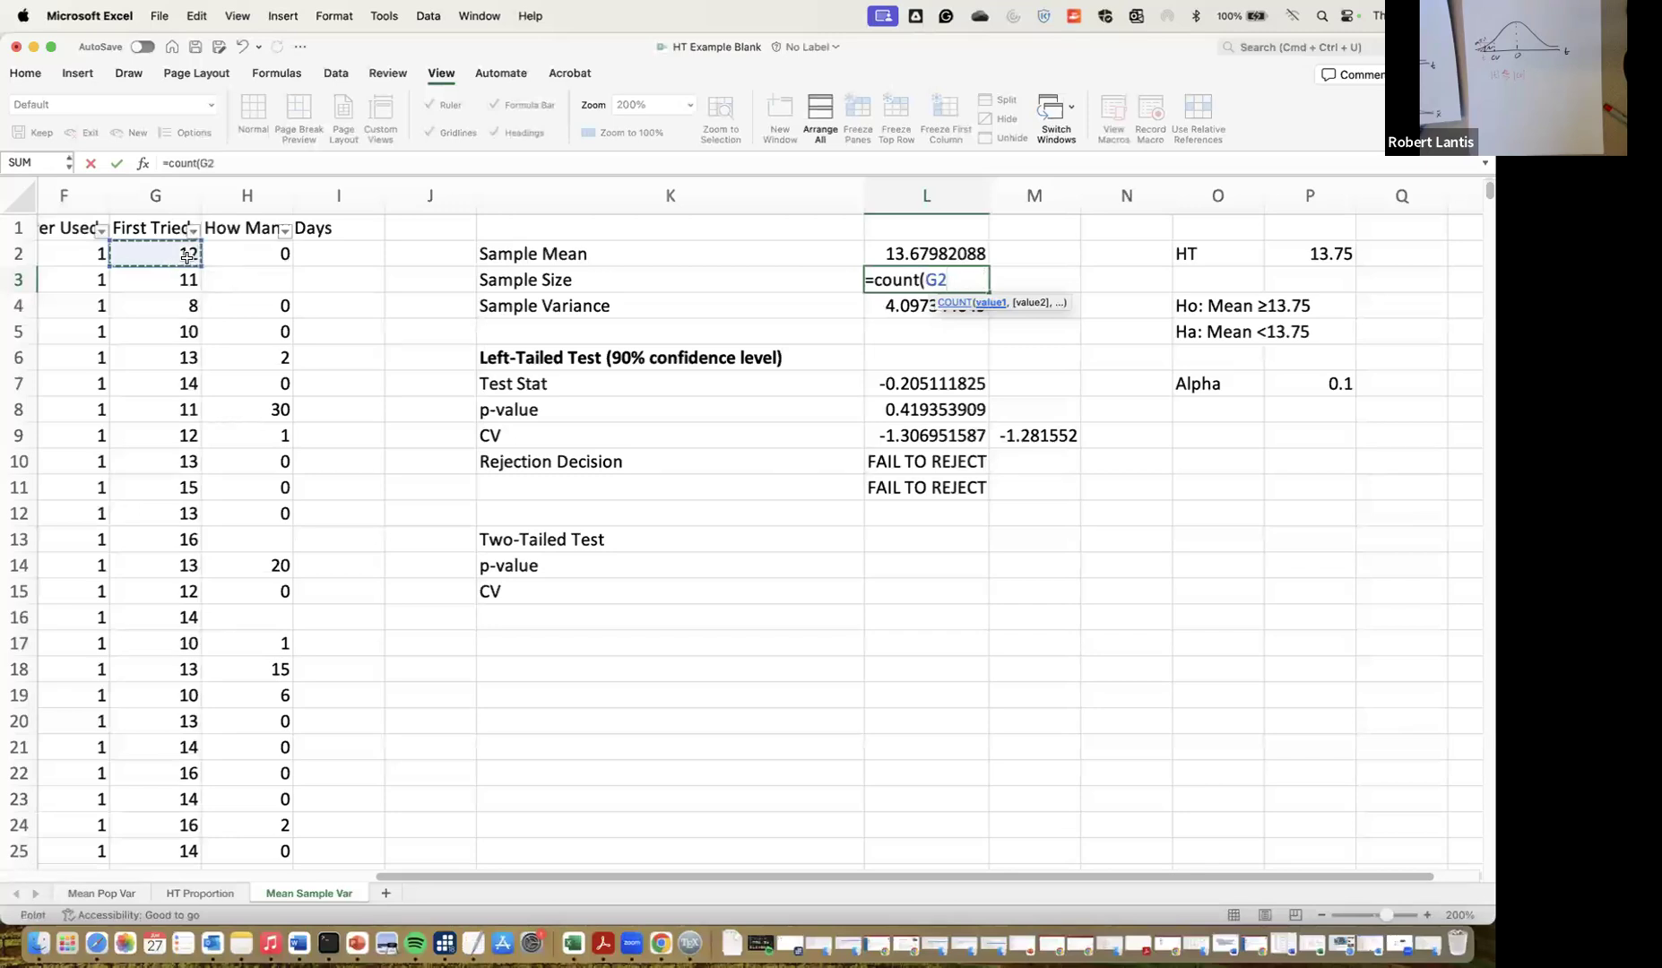
{"action": "key", "text": "super+shift+Down"}
{"action": "key", "text": "Return"}
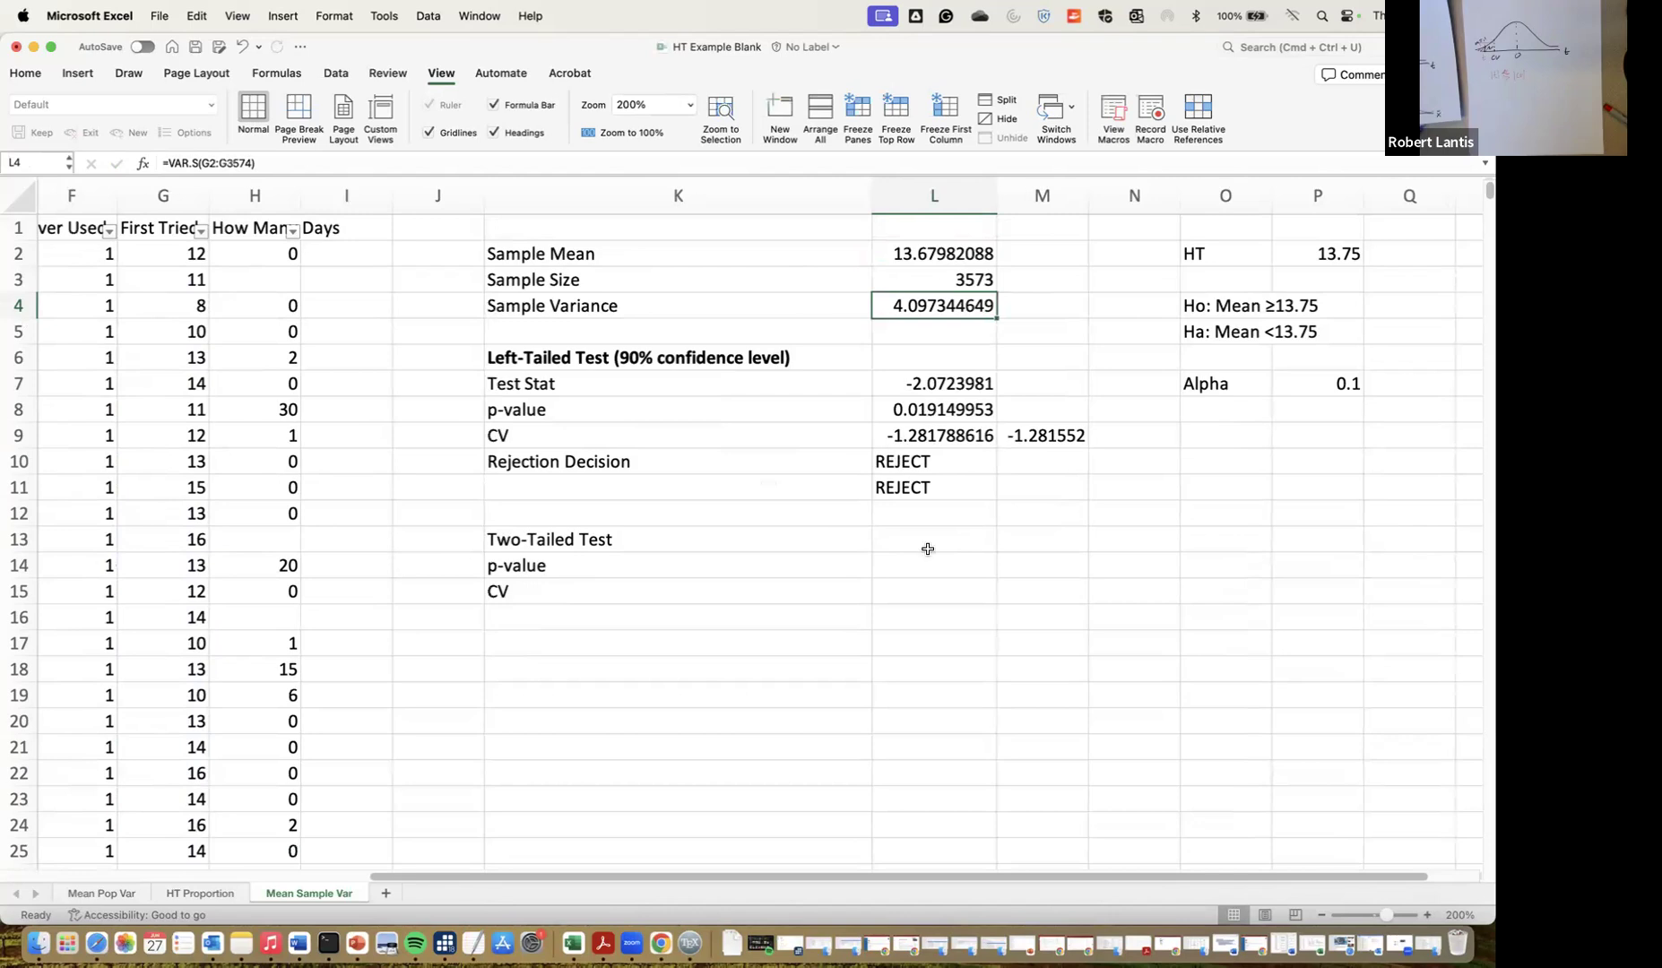
{"action": "double_click", "coordinate": [921, 412]}
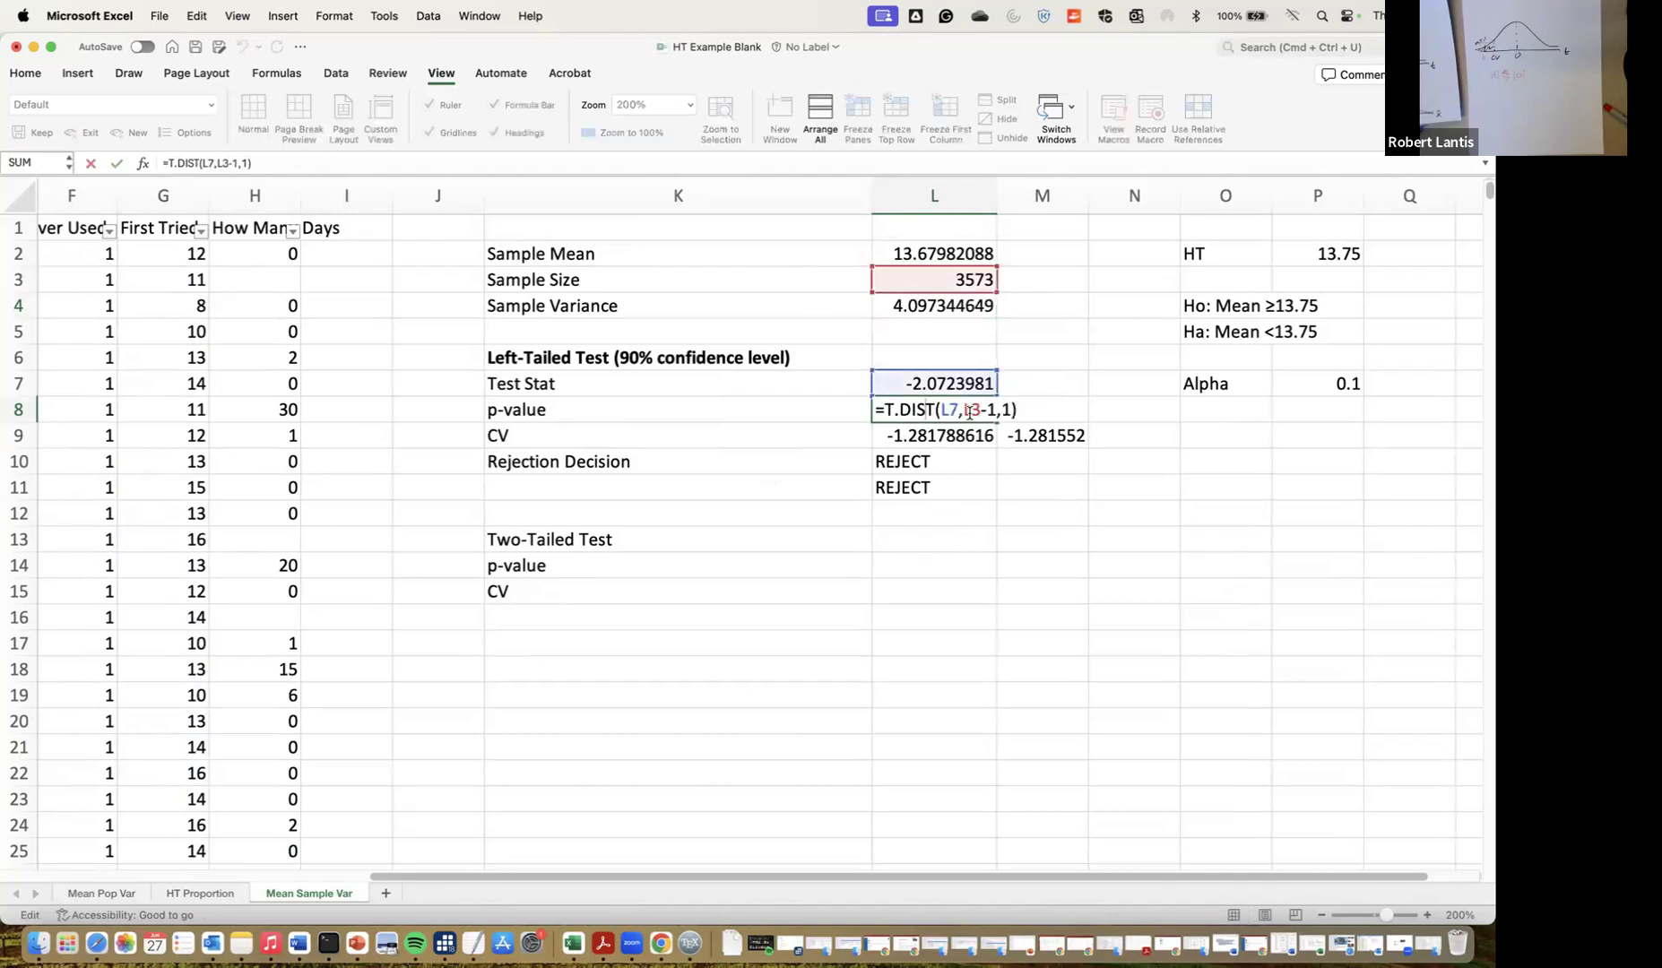
{"action": "key", "text": "Return"}
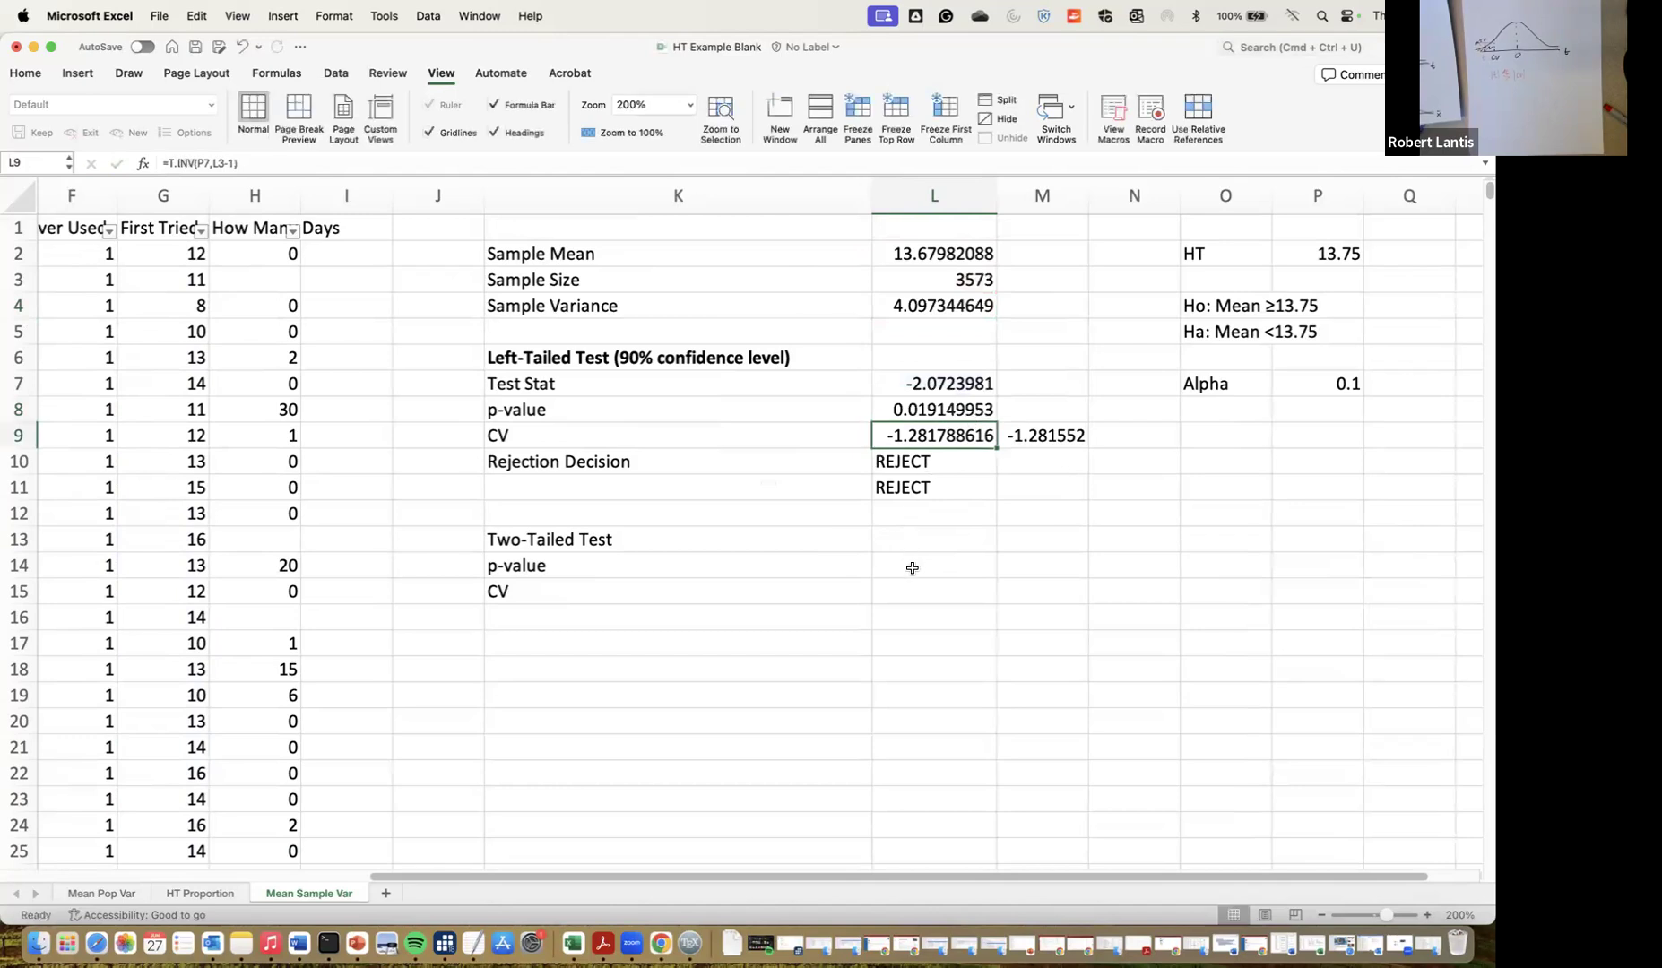
Copy the hypotheses from O4:O5 to N13:N14 and change them to Ho: Mean =13.75 and Ha: Mean !=13.75
{"action": "left_click_drag", "start_coordinate": [1225, 314], "coordinate": [1227, 329]}
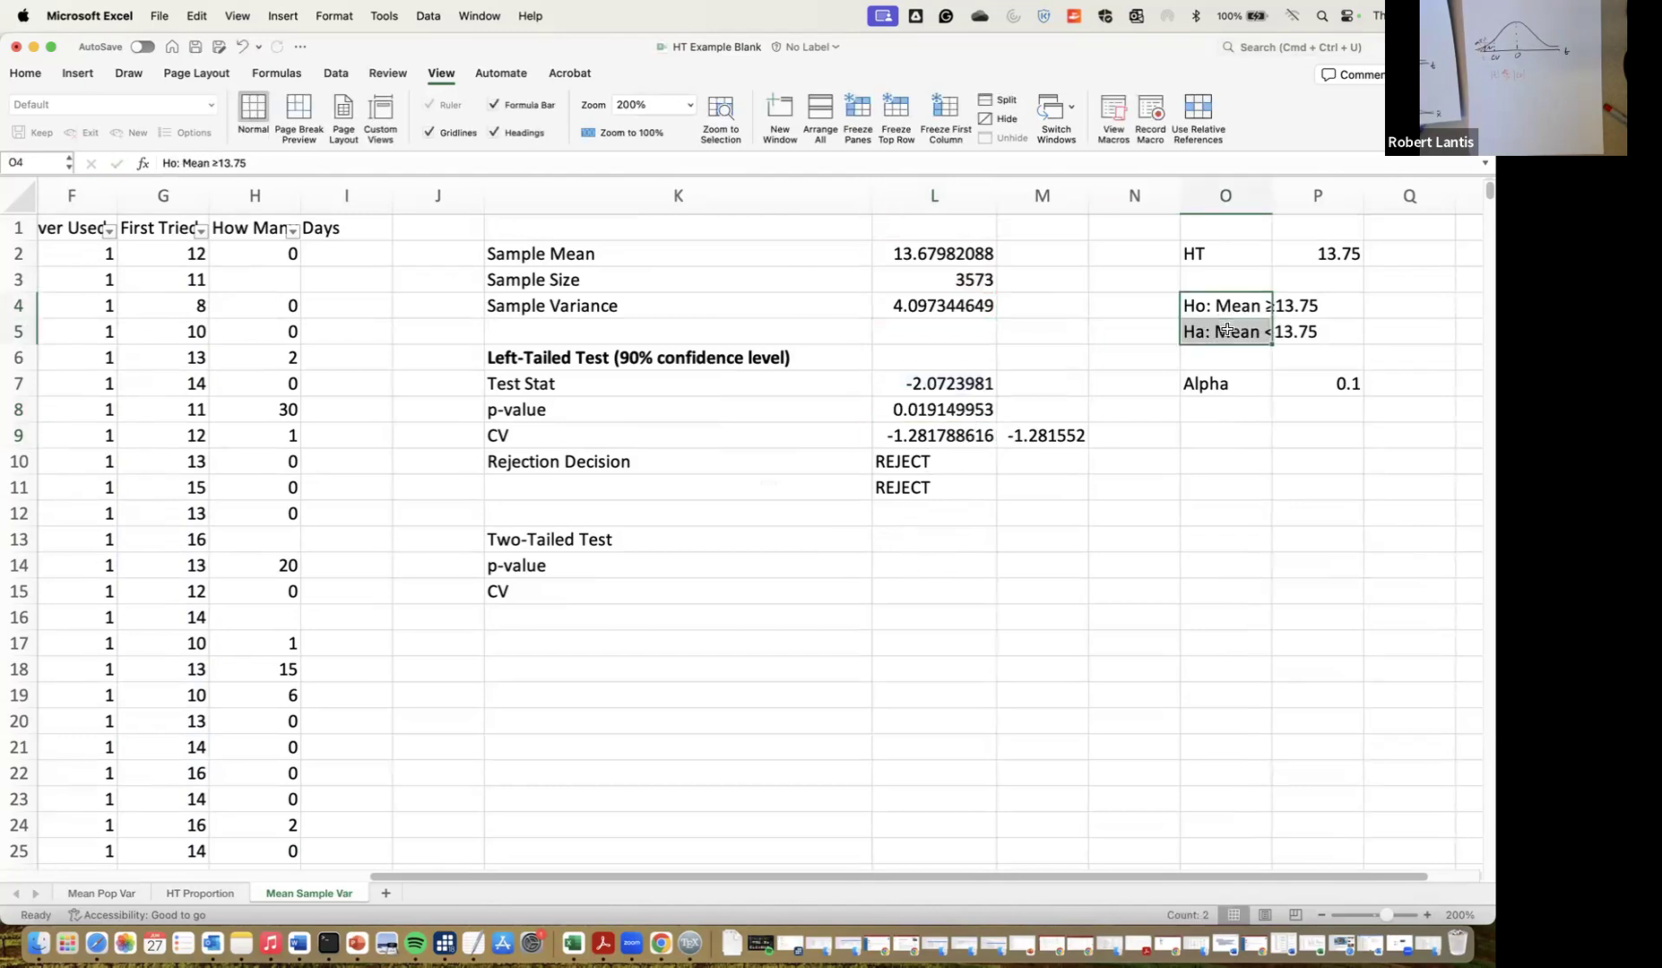
{"action": "key", "text": "super+c"}
{"action": "left_click", "coordinate": [1127, 539]}
{"action": "key", "text": "super+v"}
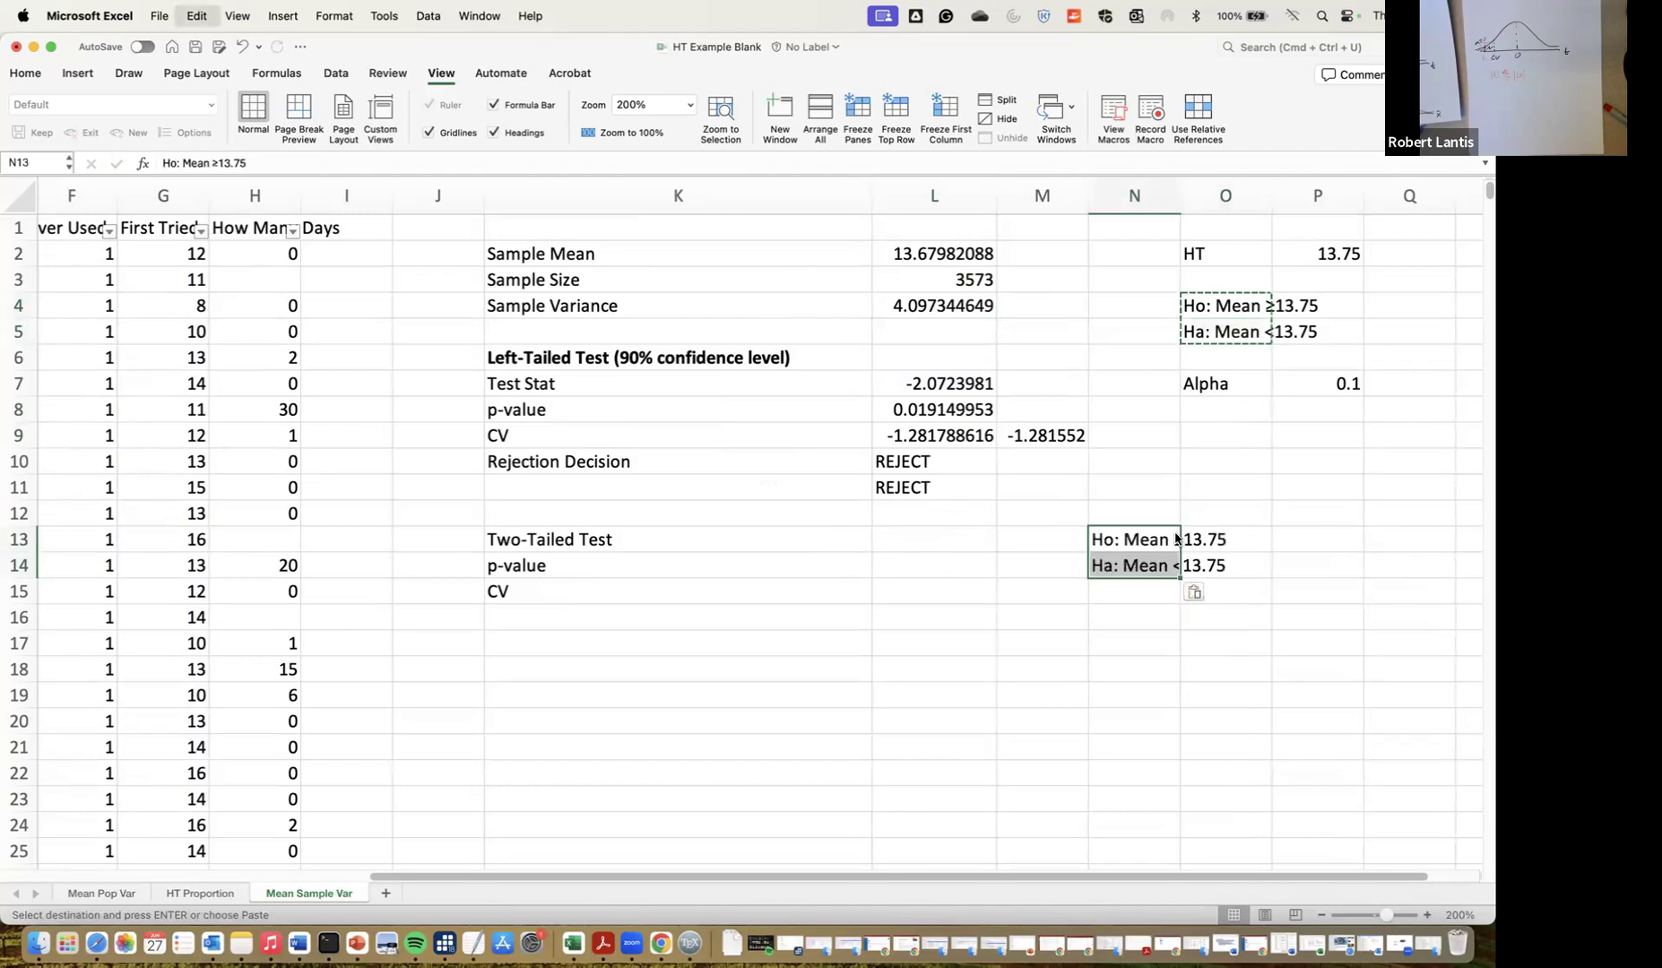
{"action": "double_click", "coordinate": [1157, 540]}
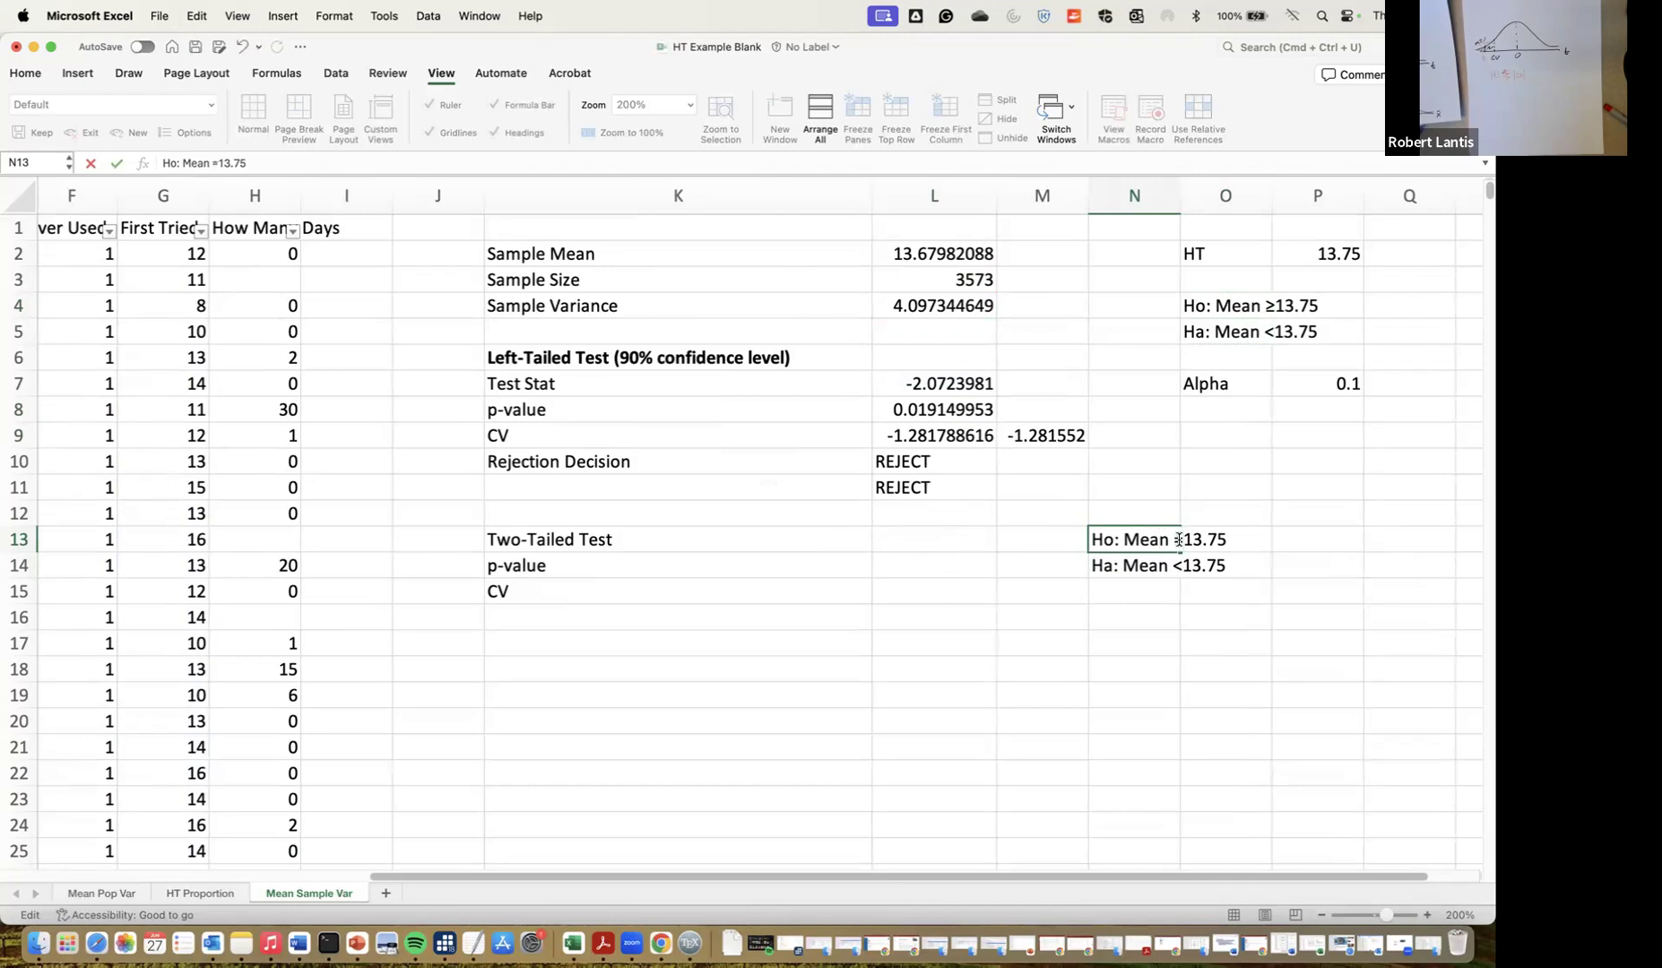
{"action": "double_click", "coordinate": [1174, 566]}
{"action": "key", "text": "BackSpace"}
{"action": "type", "text": "!+"}
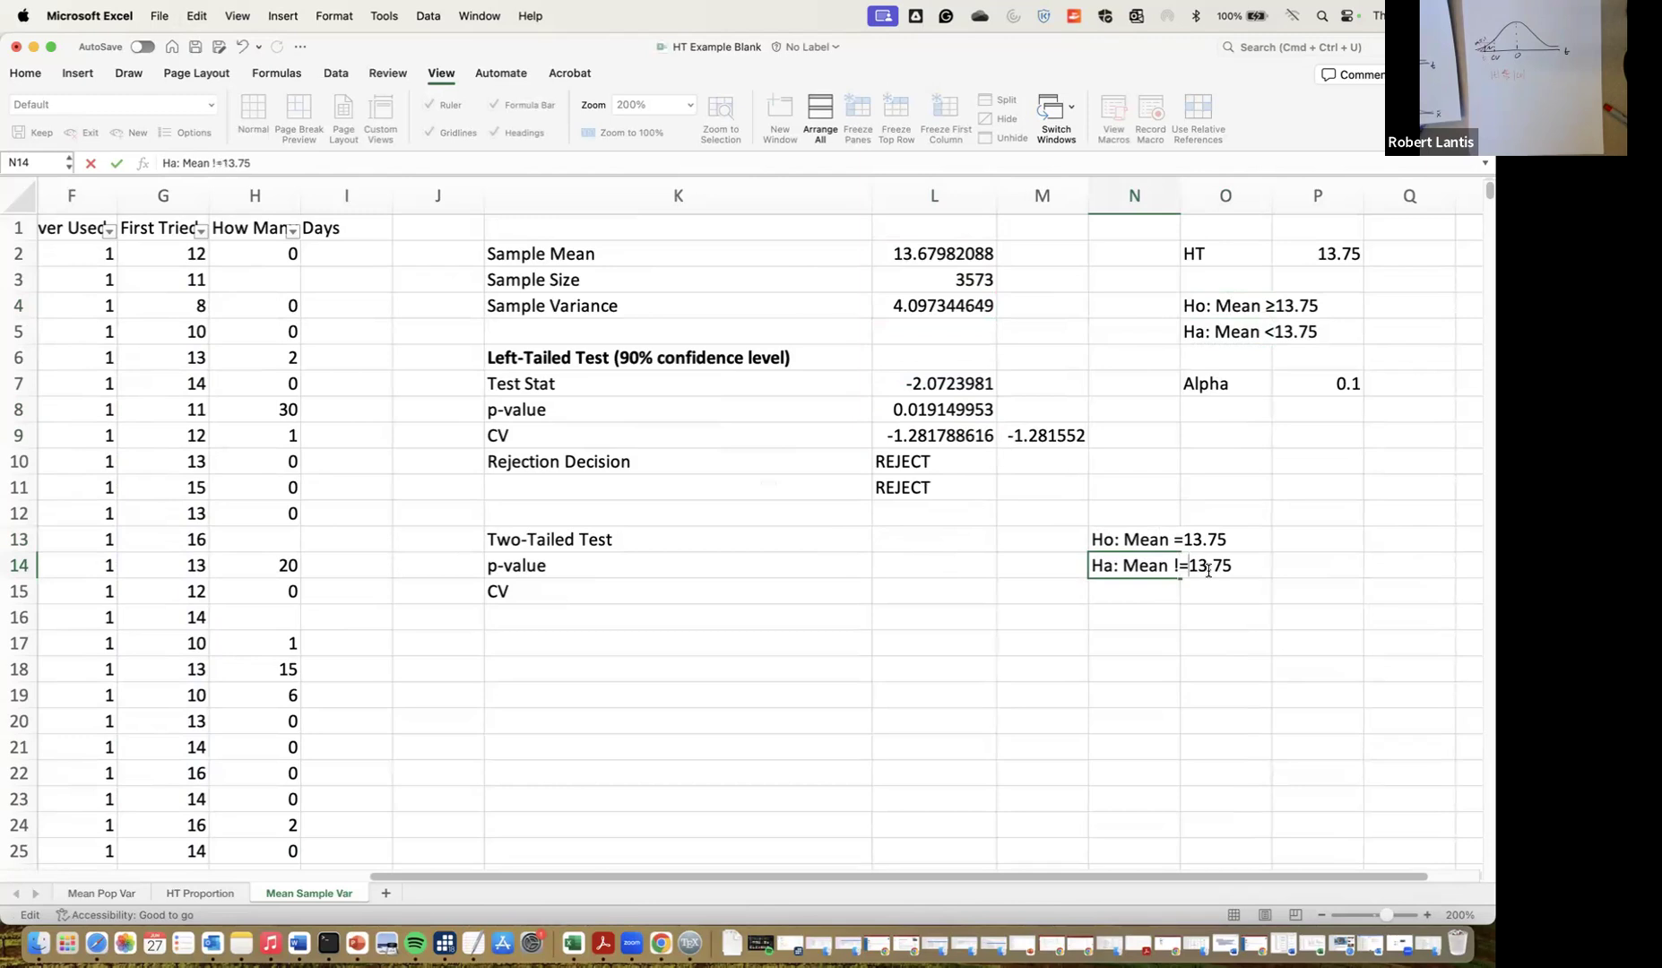
{"action": "key", "text": "Return"}
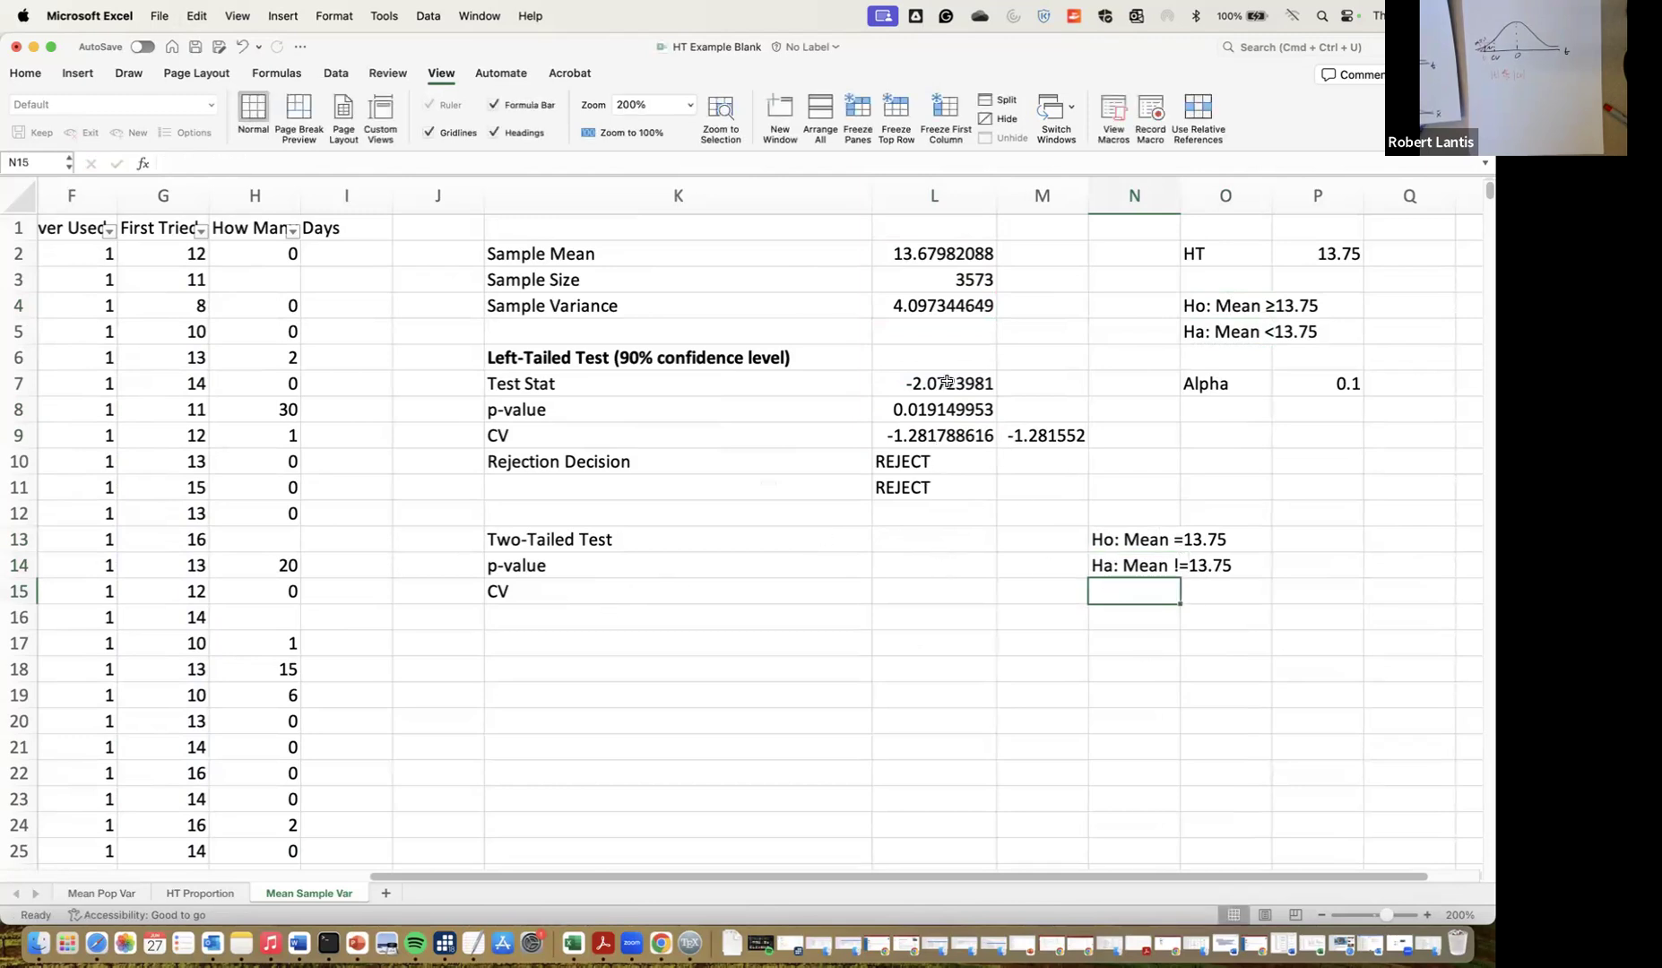
Review the two-tailed p-value formula in H8 of the Mean Pop Var sheet and return to the Mean Sample Var sheet
{"action": "left_click", "coordinate": [881, 567]}
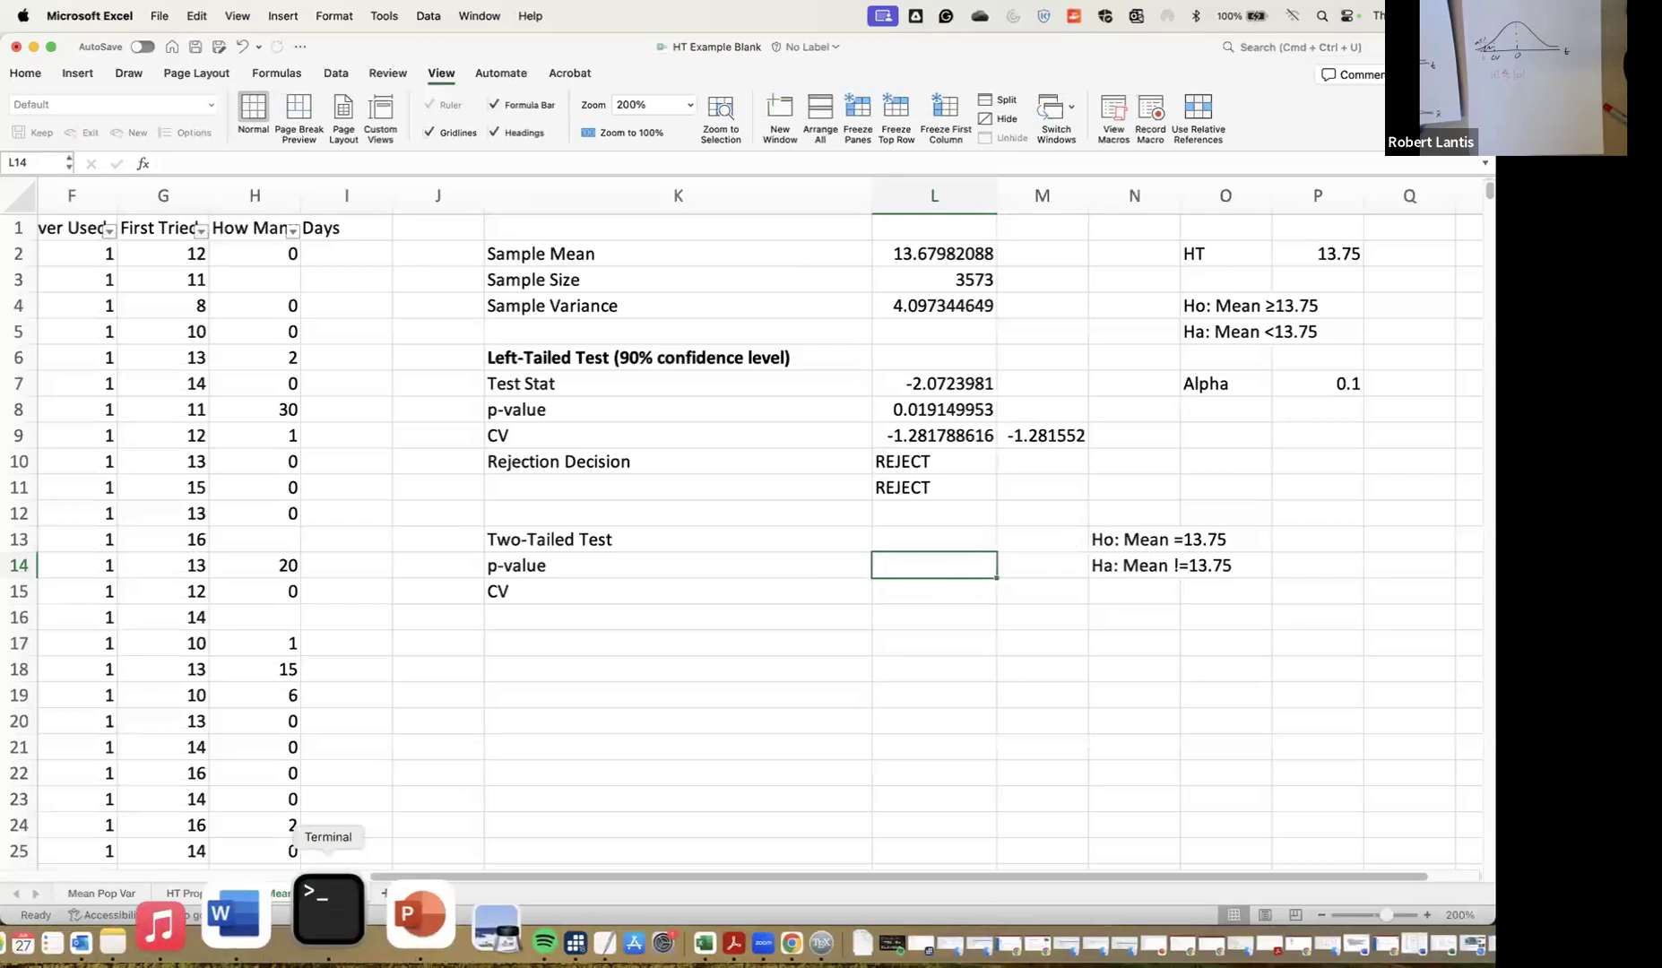
{"action": "left_click", "coordinate": [101, 893]}
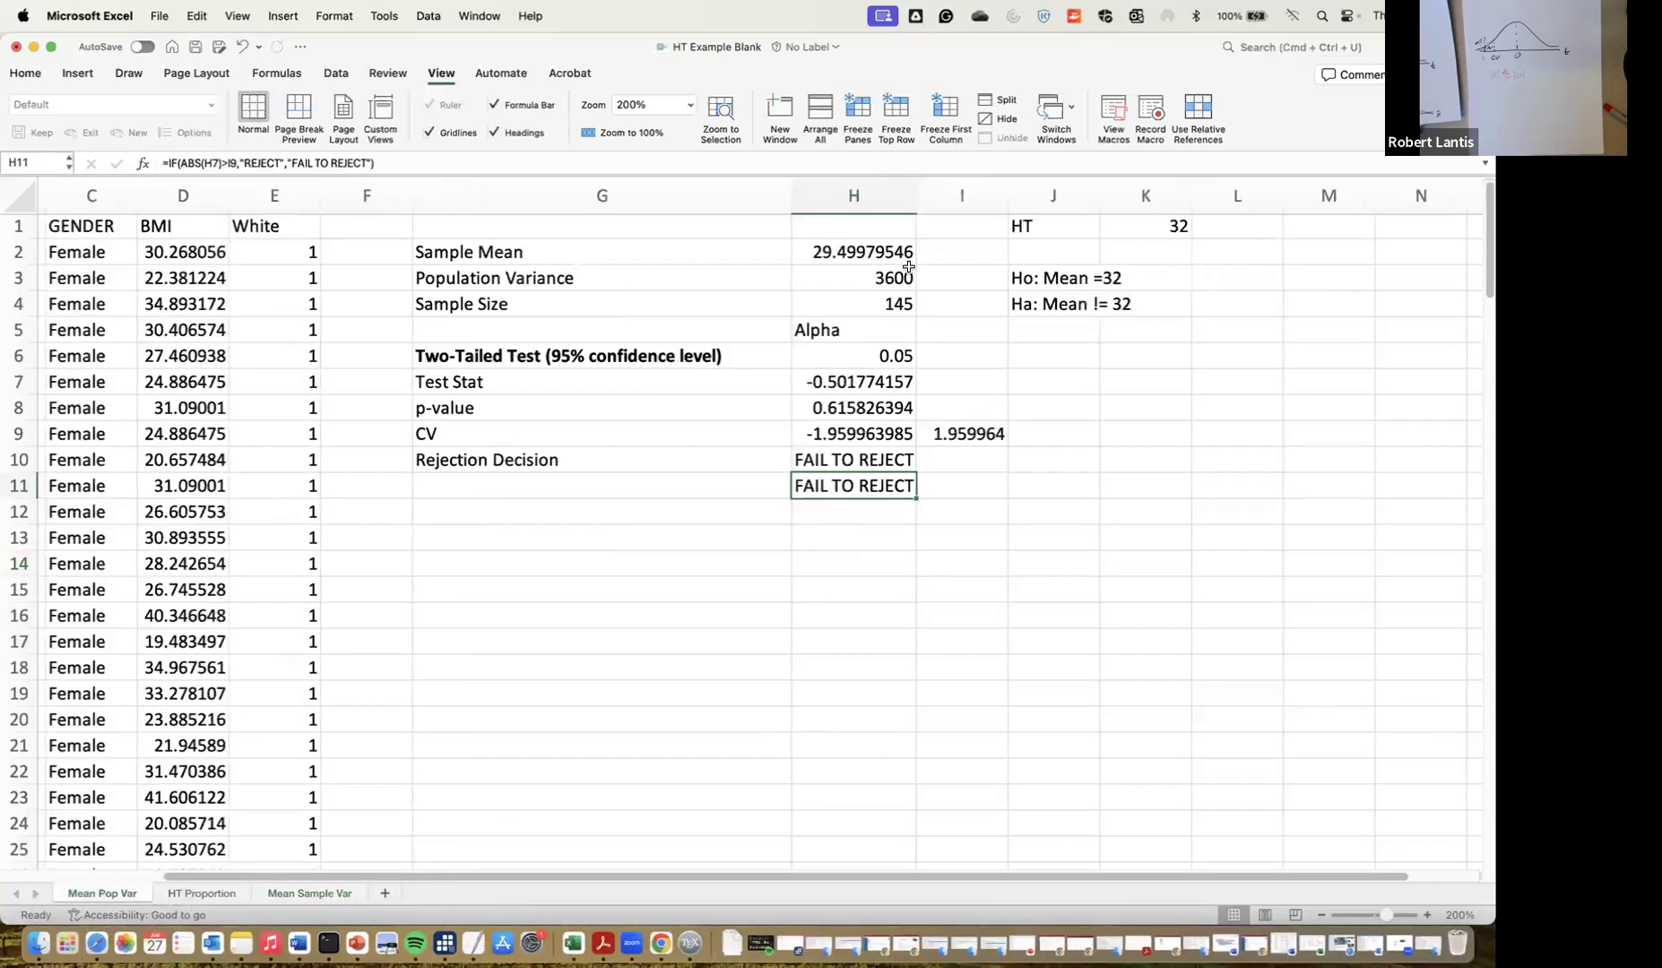
{"action": "double_click", "coordinate": [822, 404]}
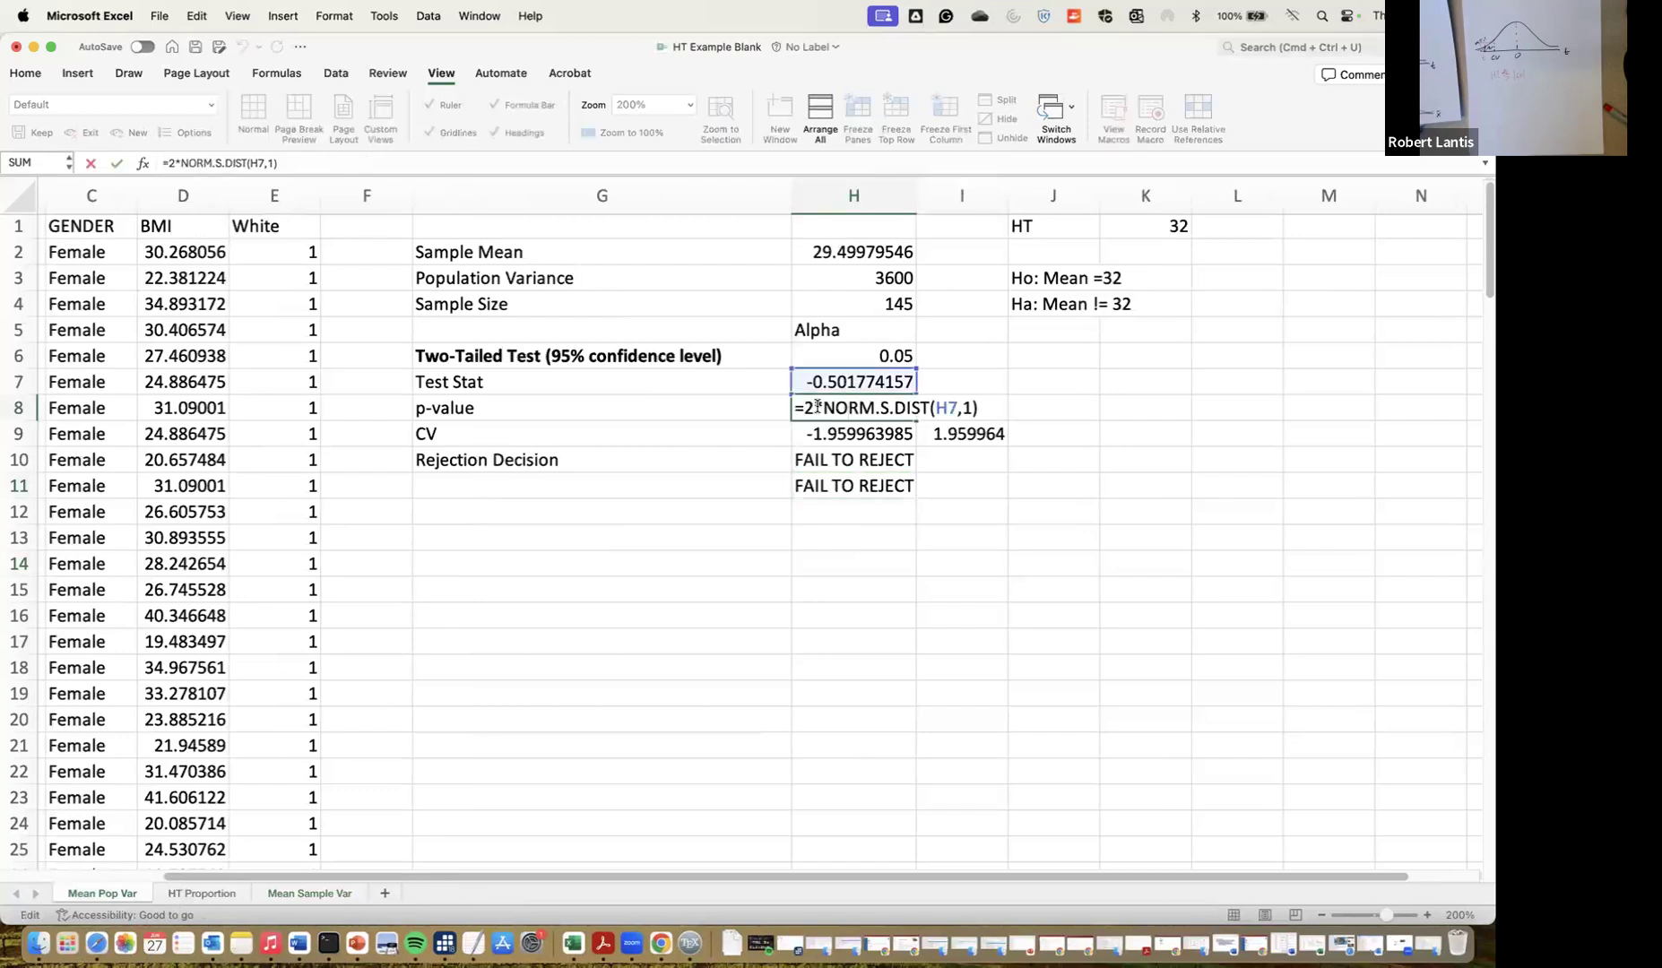
{"action": "key", "text": "Return"}
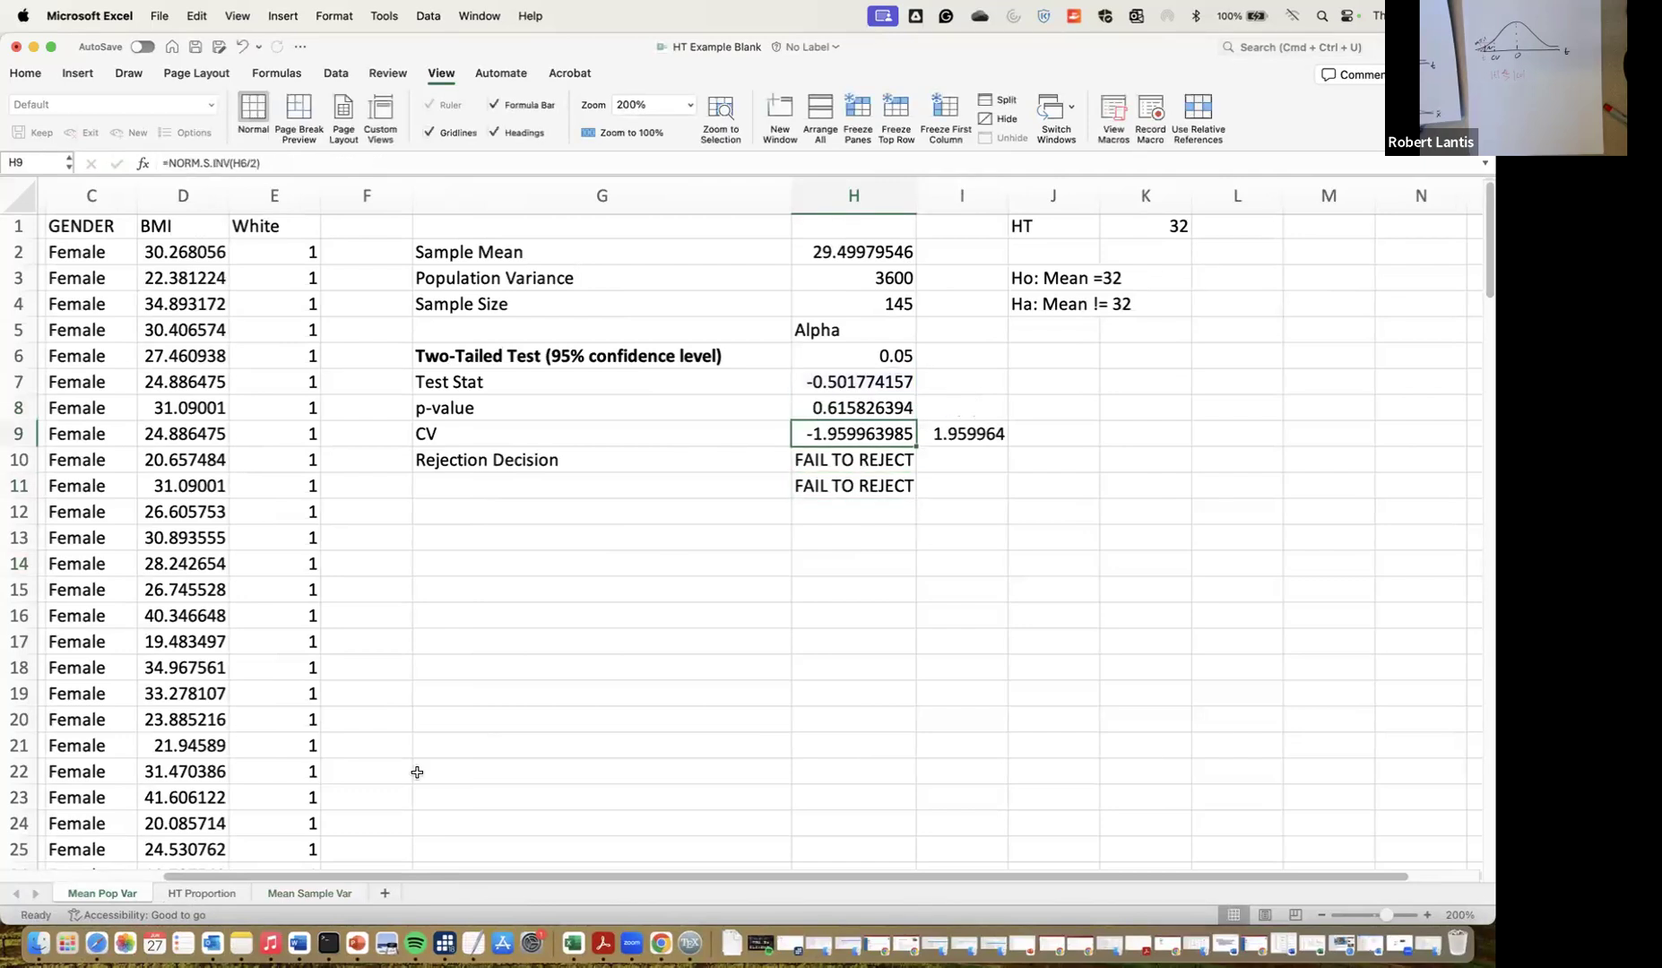
{"action": "left_click", "coordinate": [328, 894]}
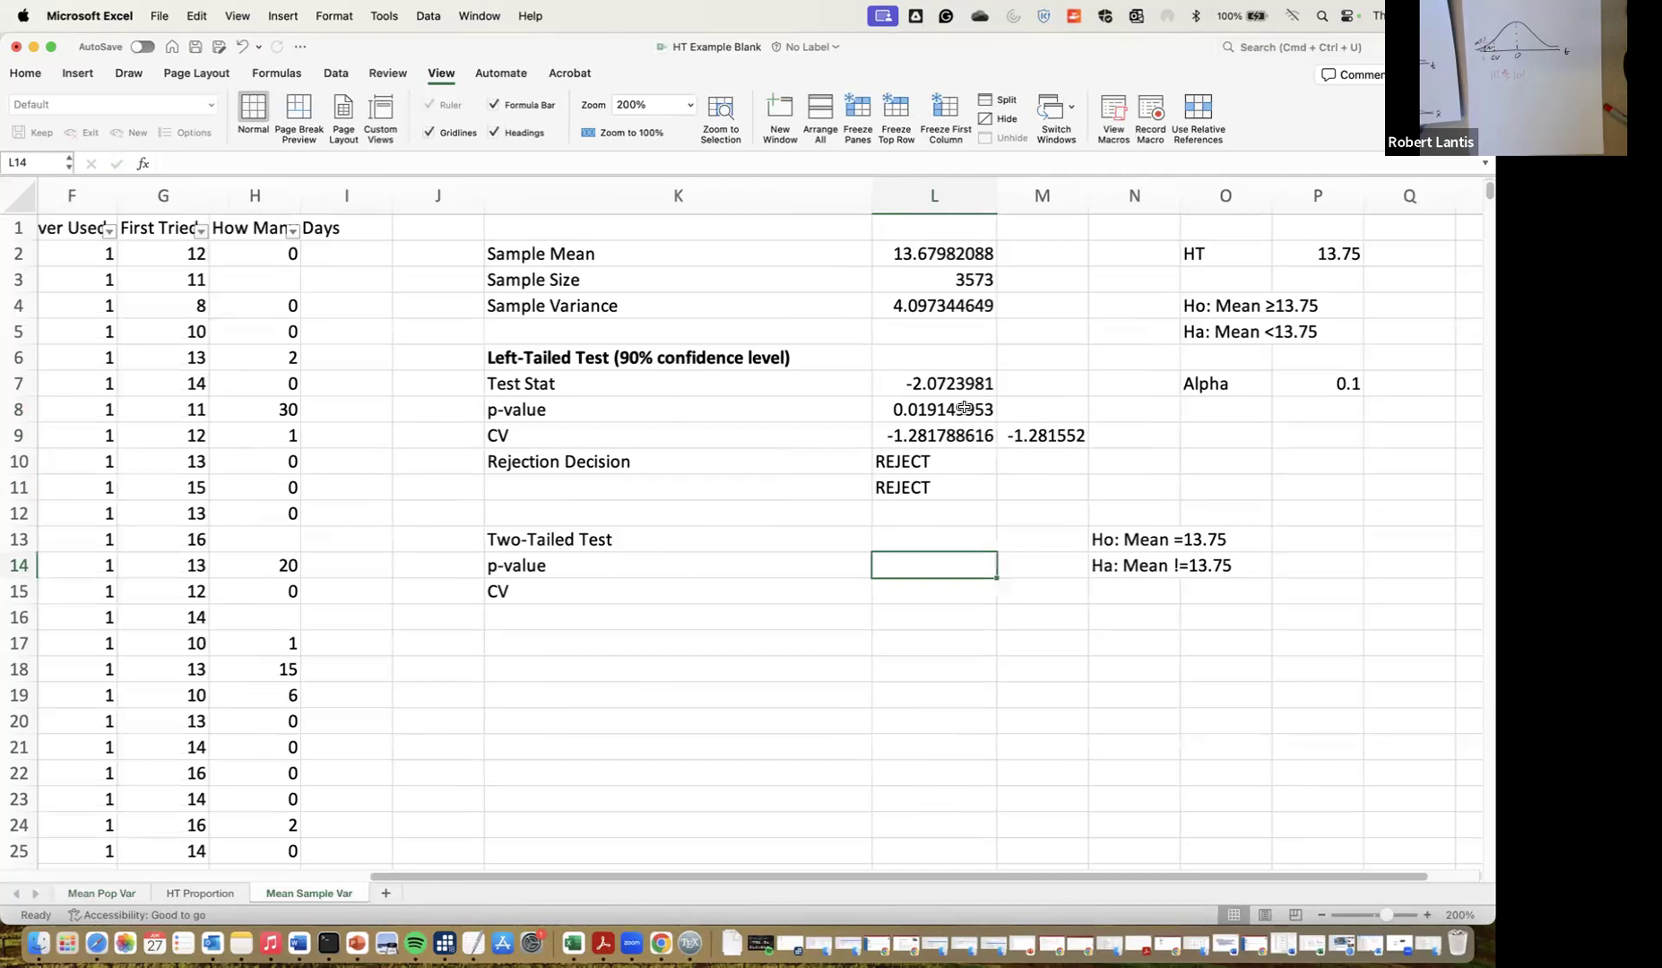
Enter the two-tailed p-value in L14 with T.DIST.2T, using the test stat in L7 and L3-1 degrees of freedom
{"action": "type", "text": "=t.dist"}
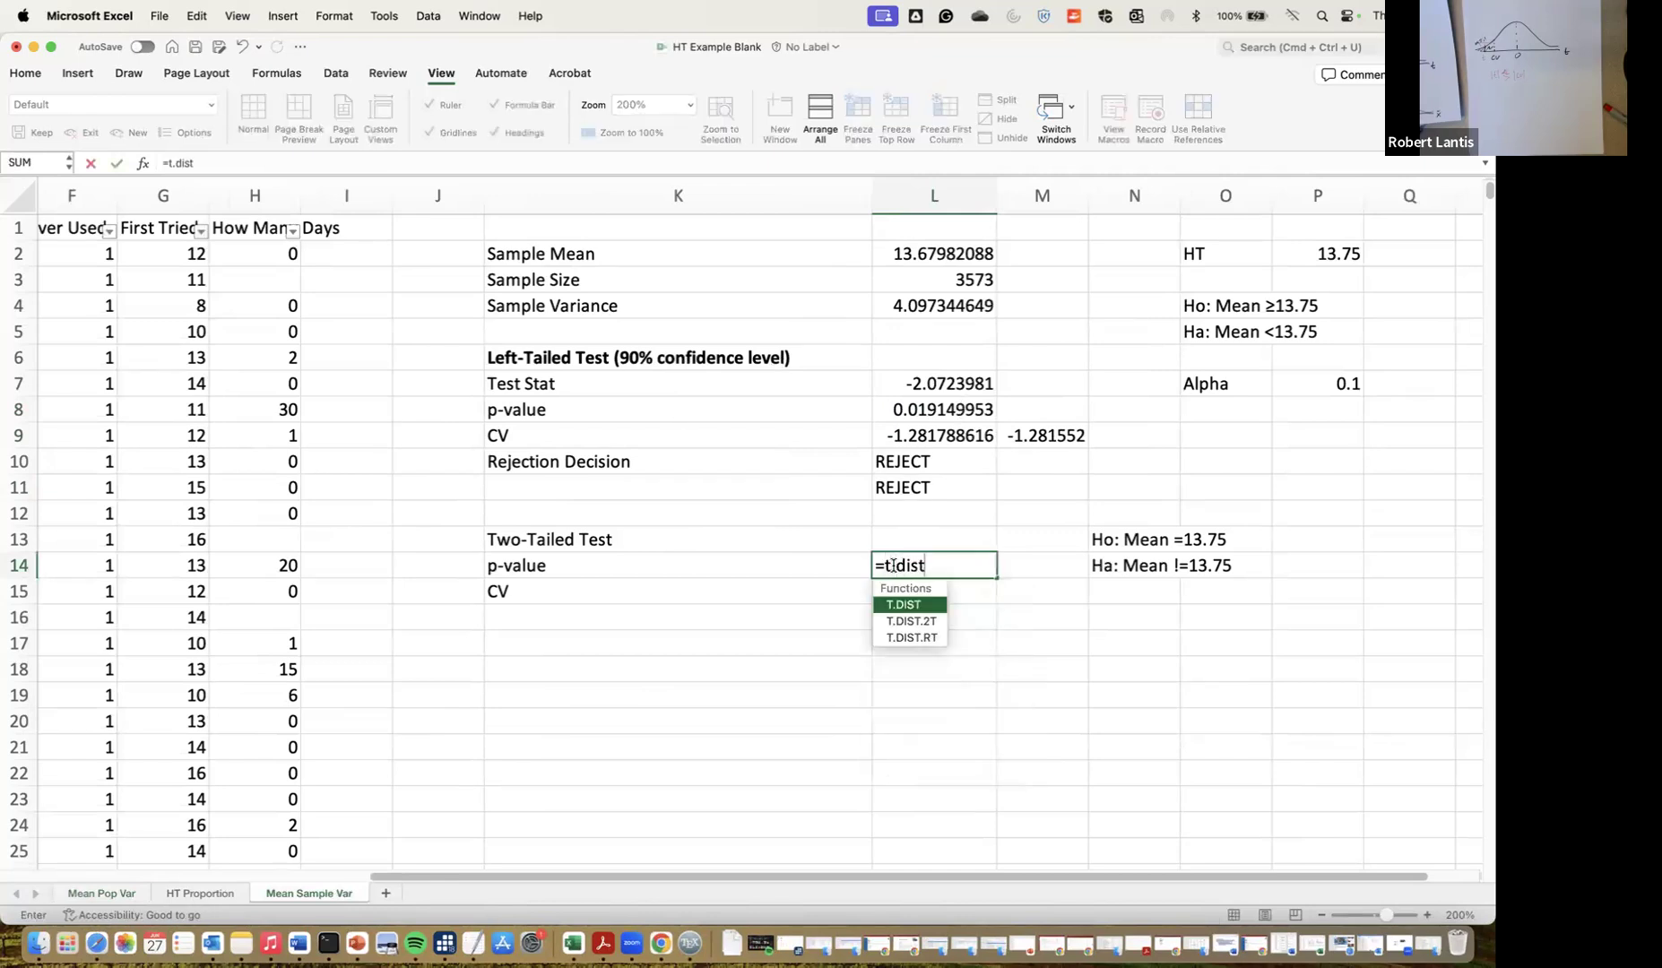
{"action": "double_click", "coordinate": [924, 625]}
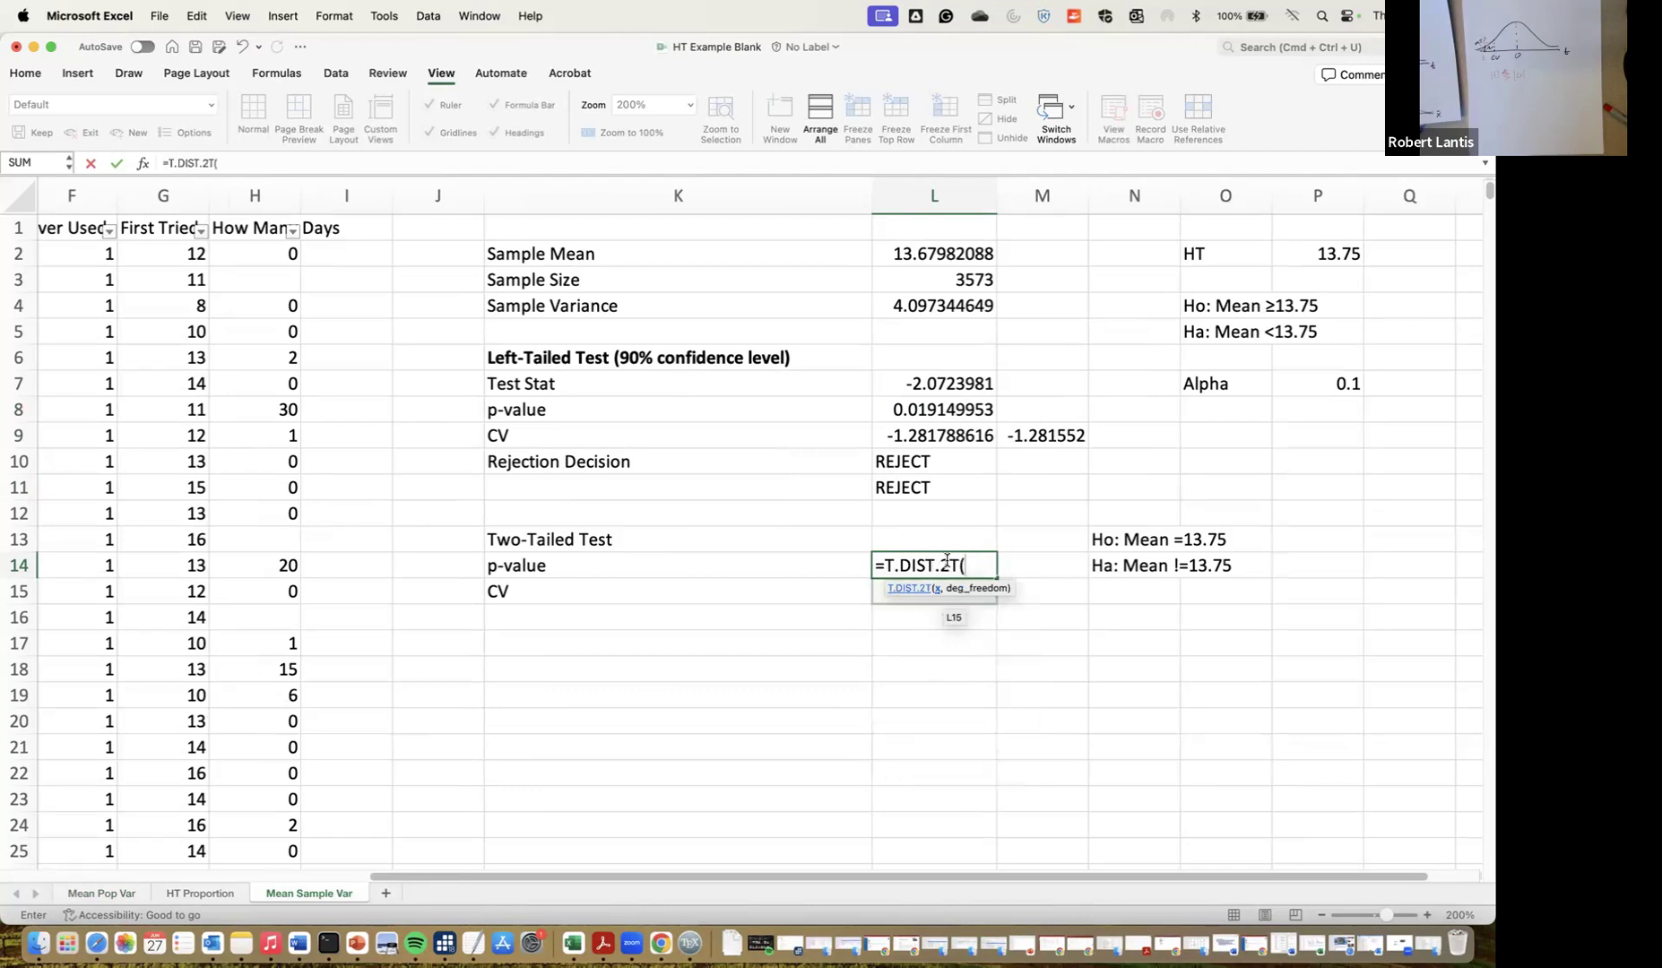
{"action": "left_click", "coordinate": [941, 383]}
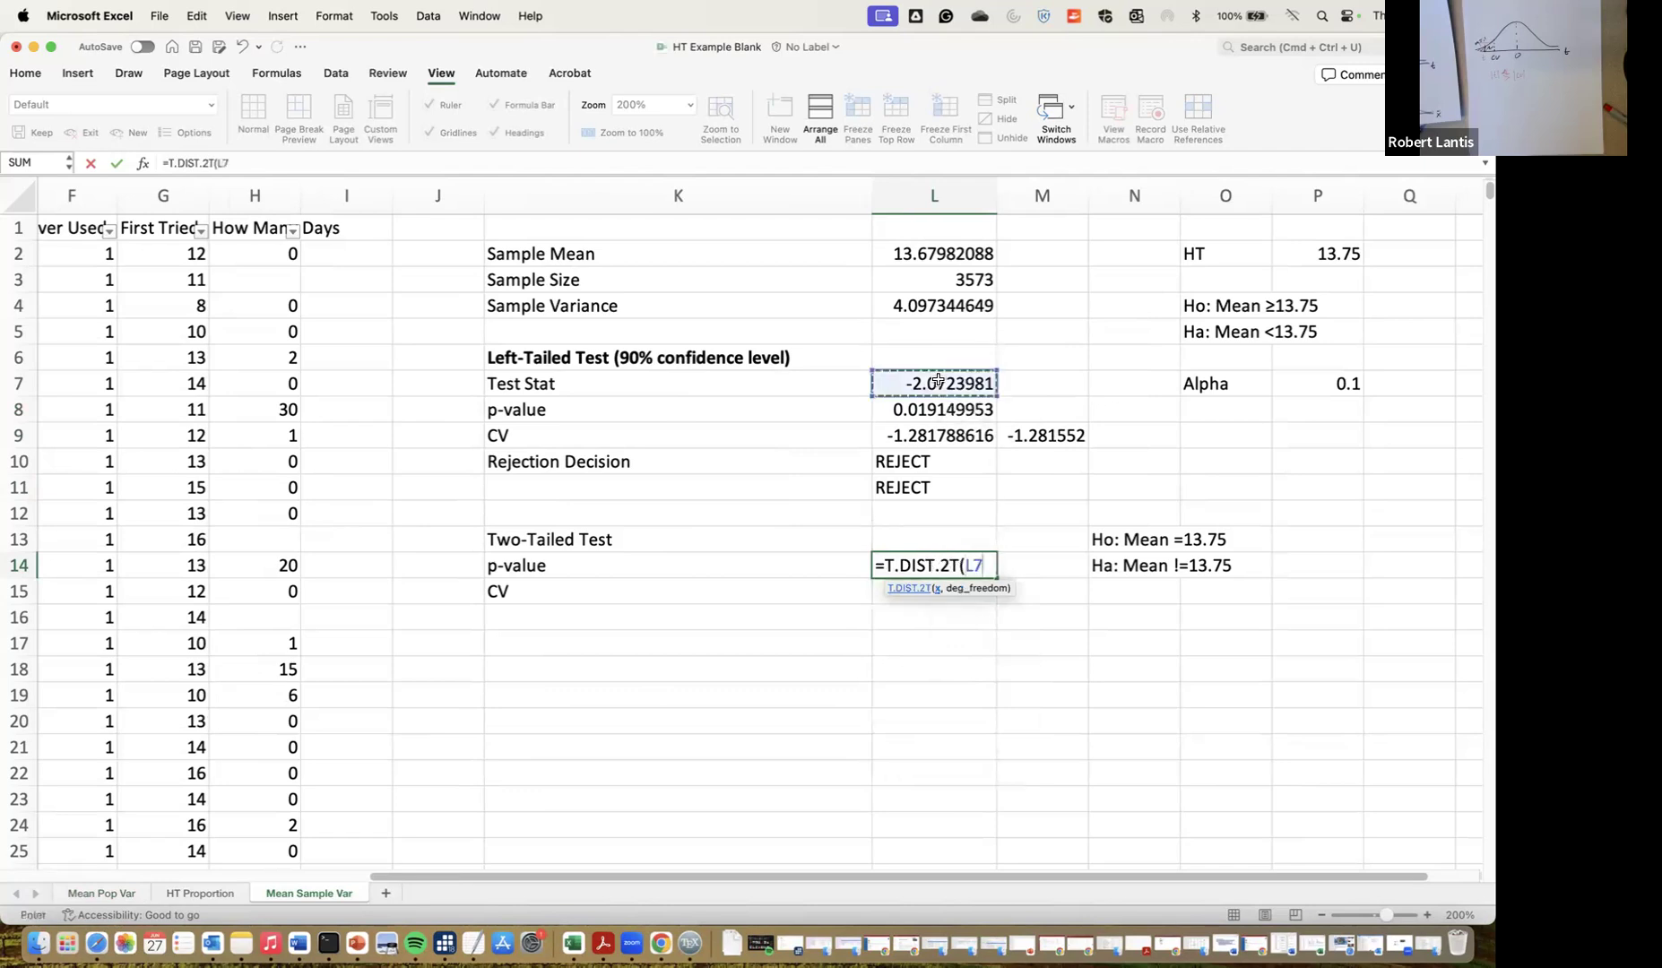
{"action": "type", "text": ","}
{"action": "left_click", "coordinate": [970, 281]}
{"action": "type", "text": "-1"}
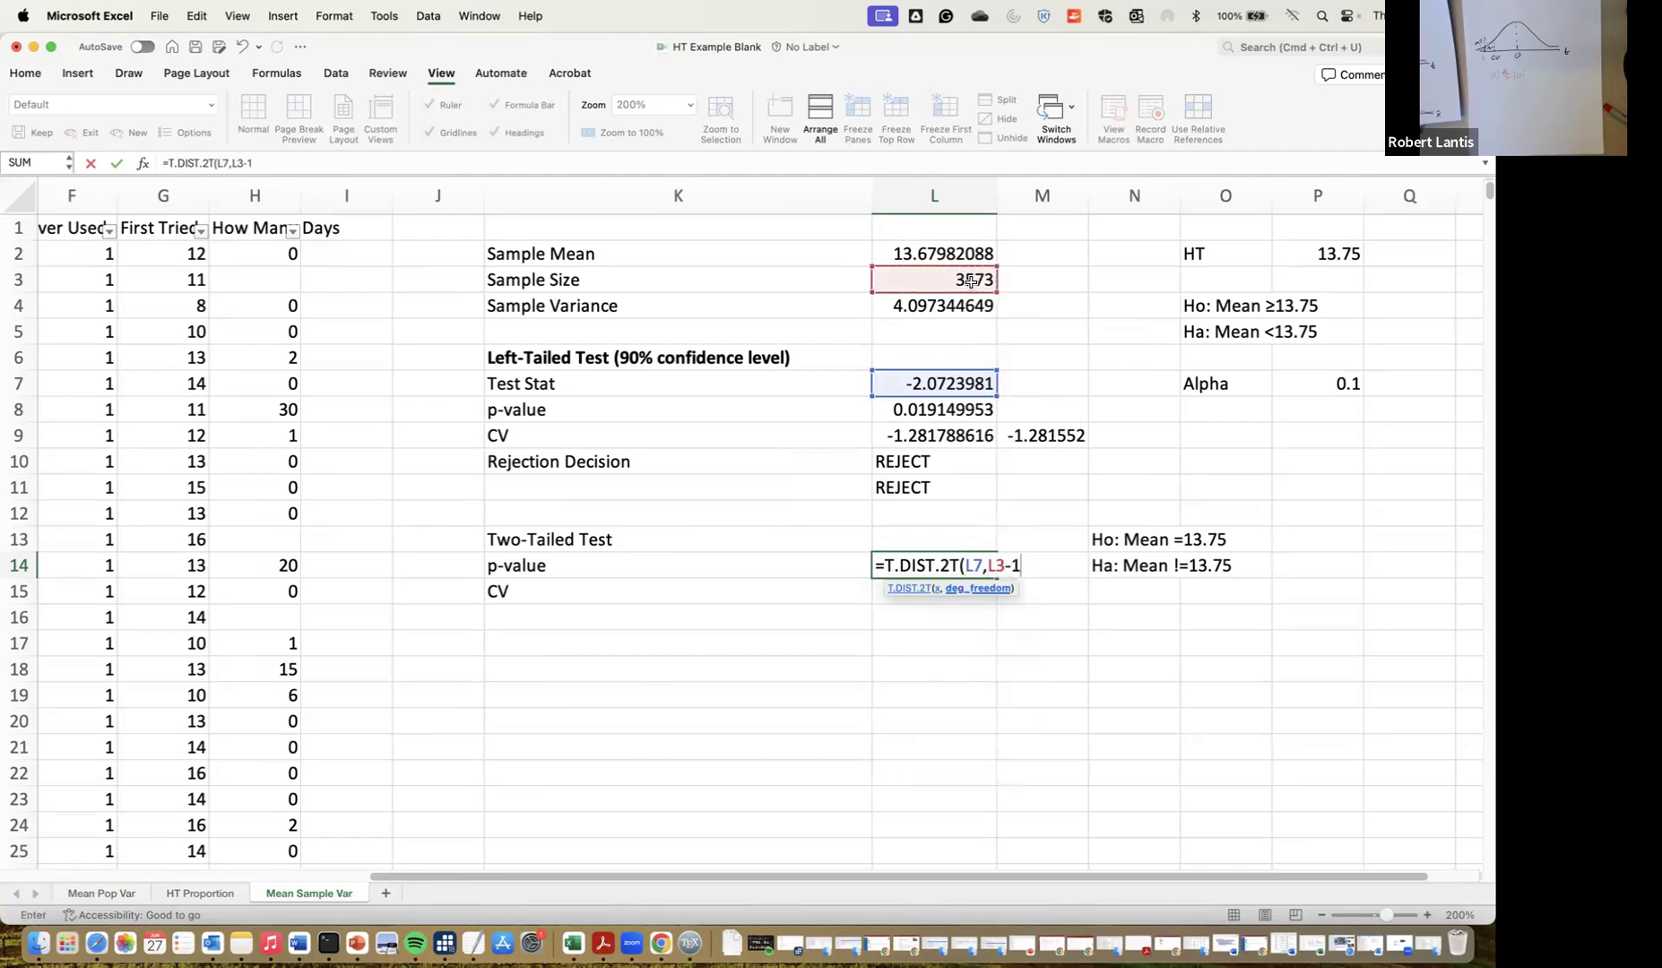
{"action": "type", "text": ")"}
{"action": "key", "text": "Return"}
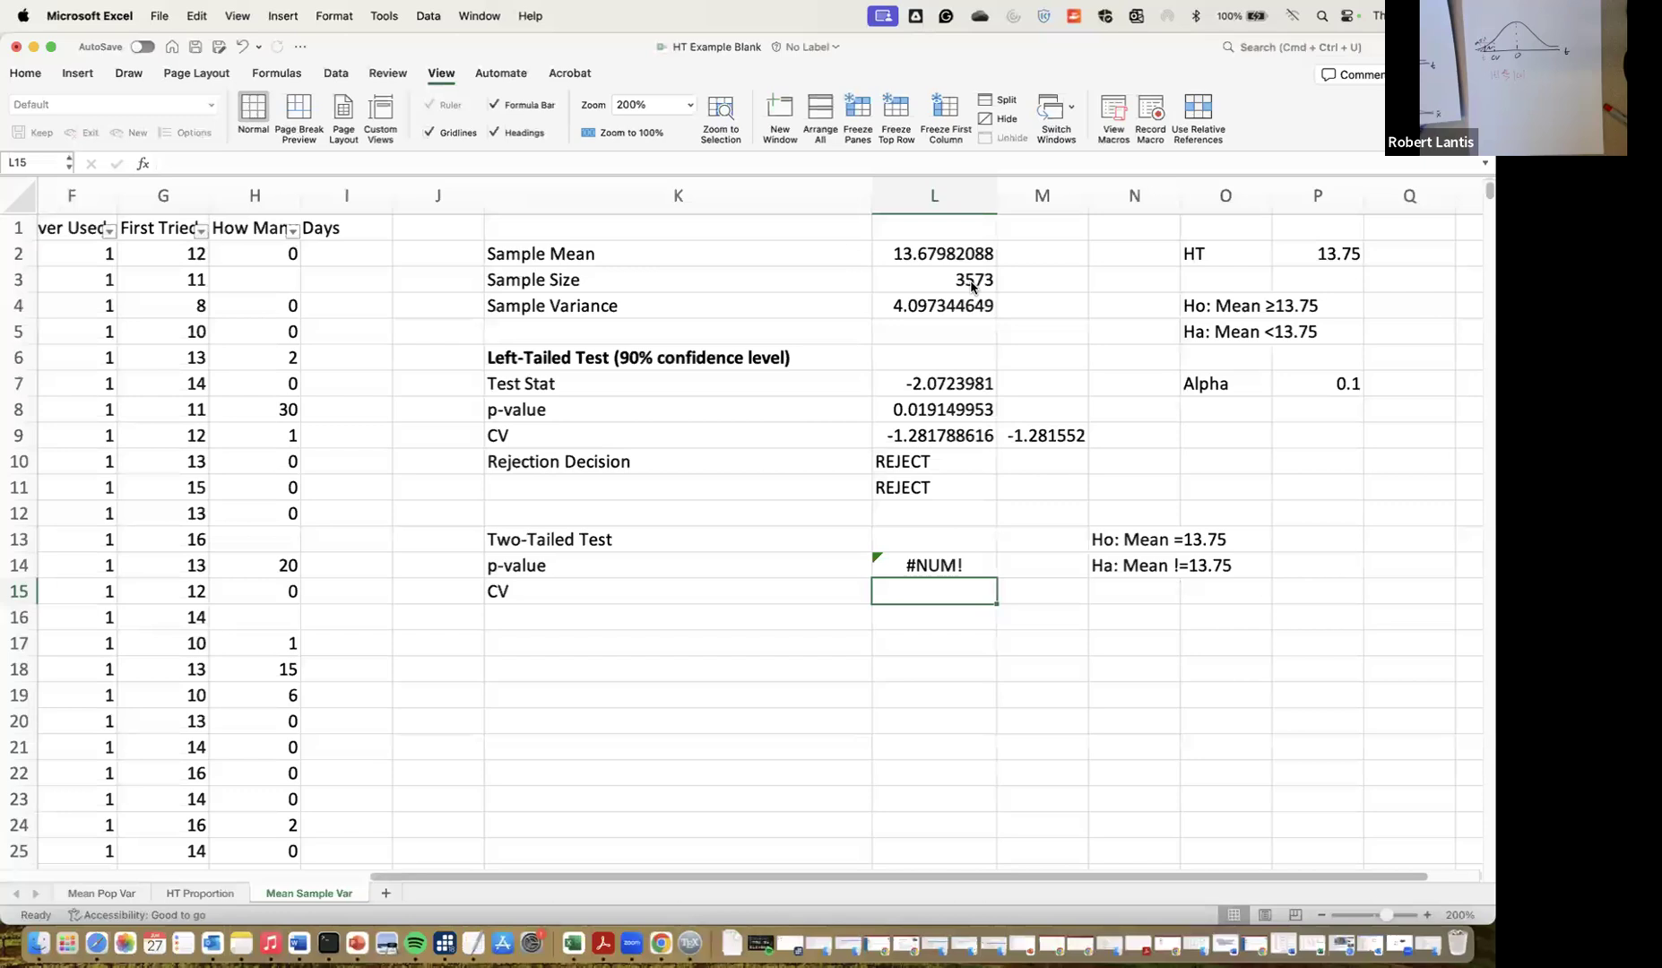
Wrap the L7 test stat in ABS inside the T.DIST.2T formula in L14
{"action": "double_click", "coordinate": [931, 566]}
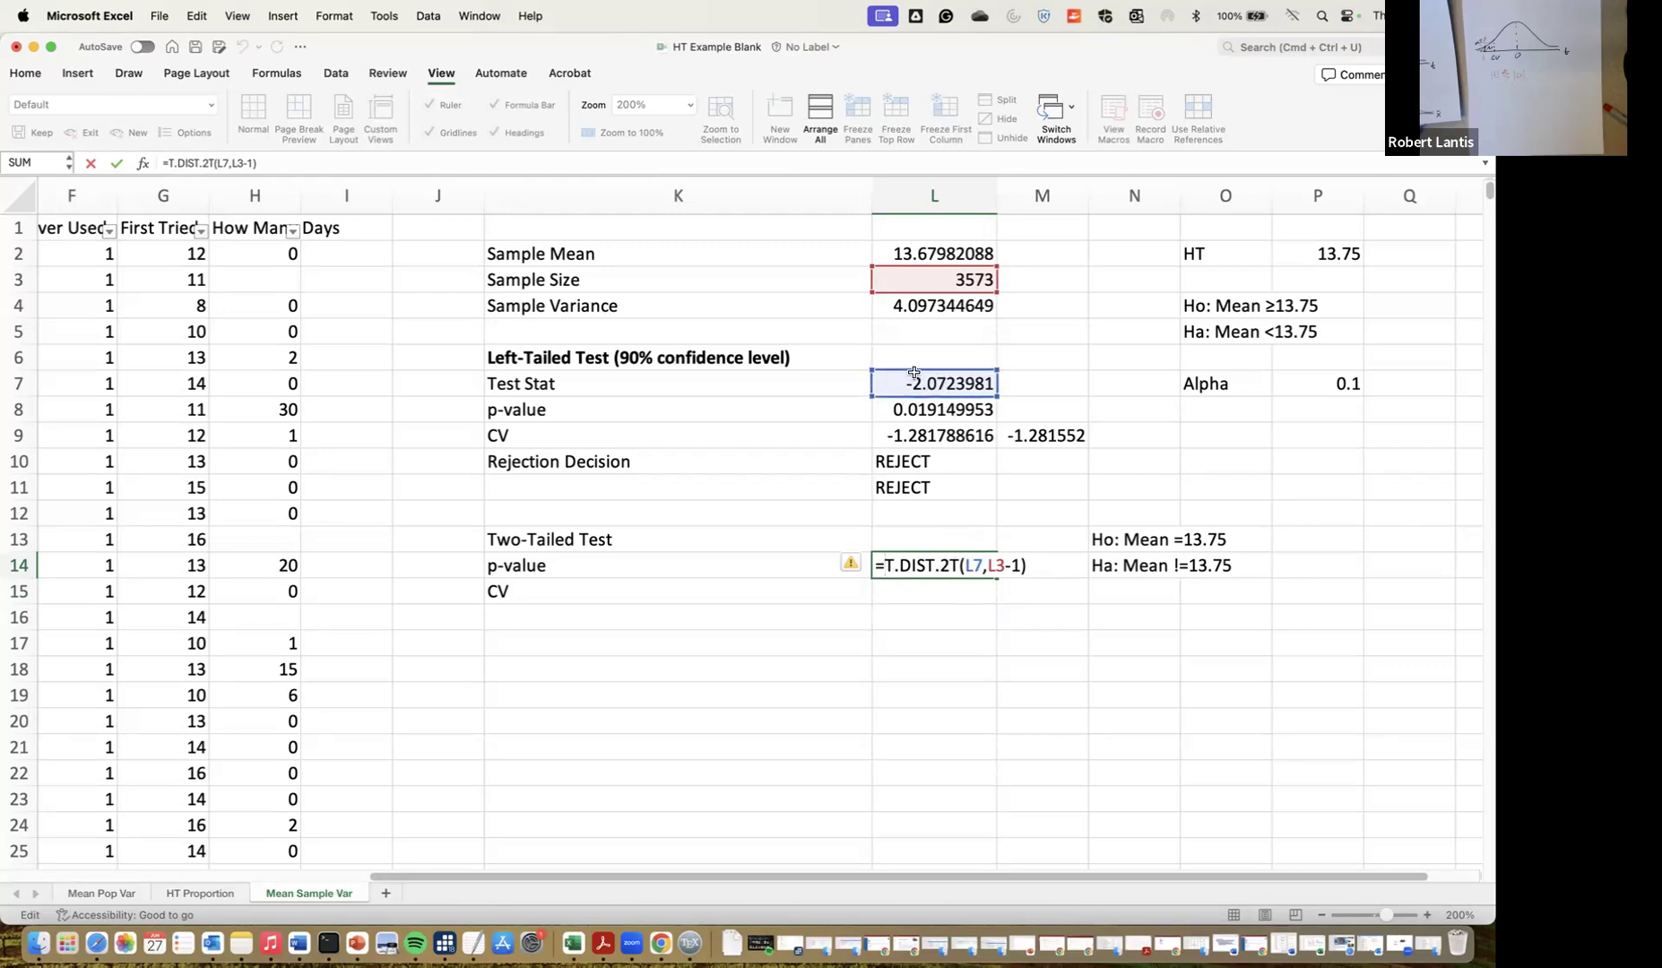
{"action": "left_click", "coordinate": [973, 567]}
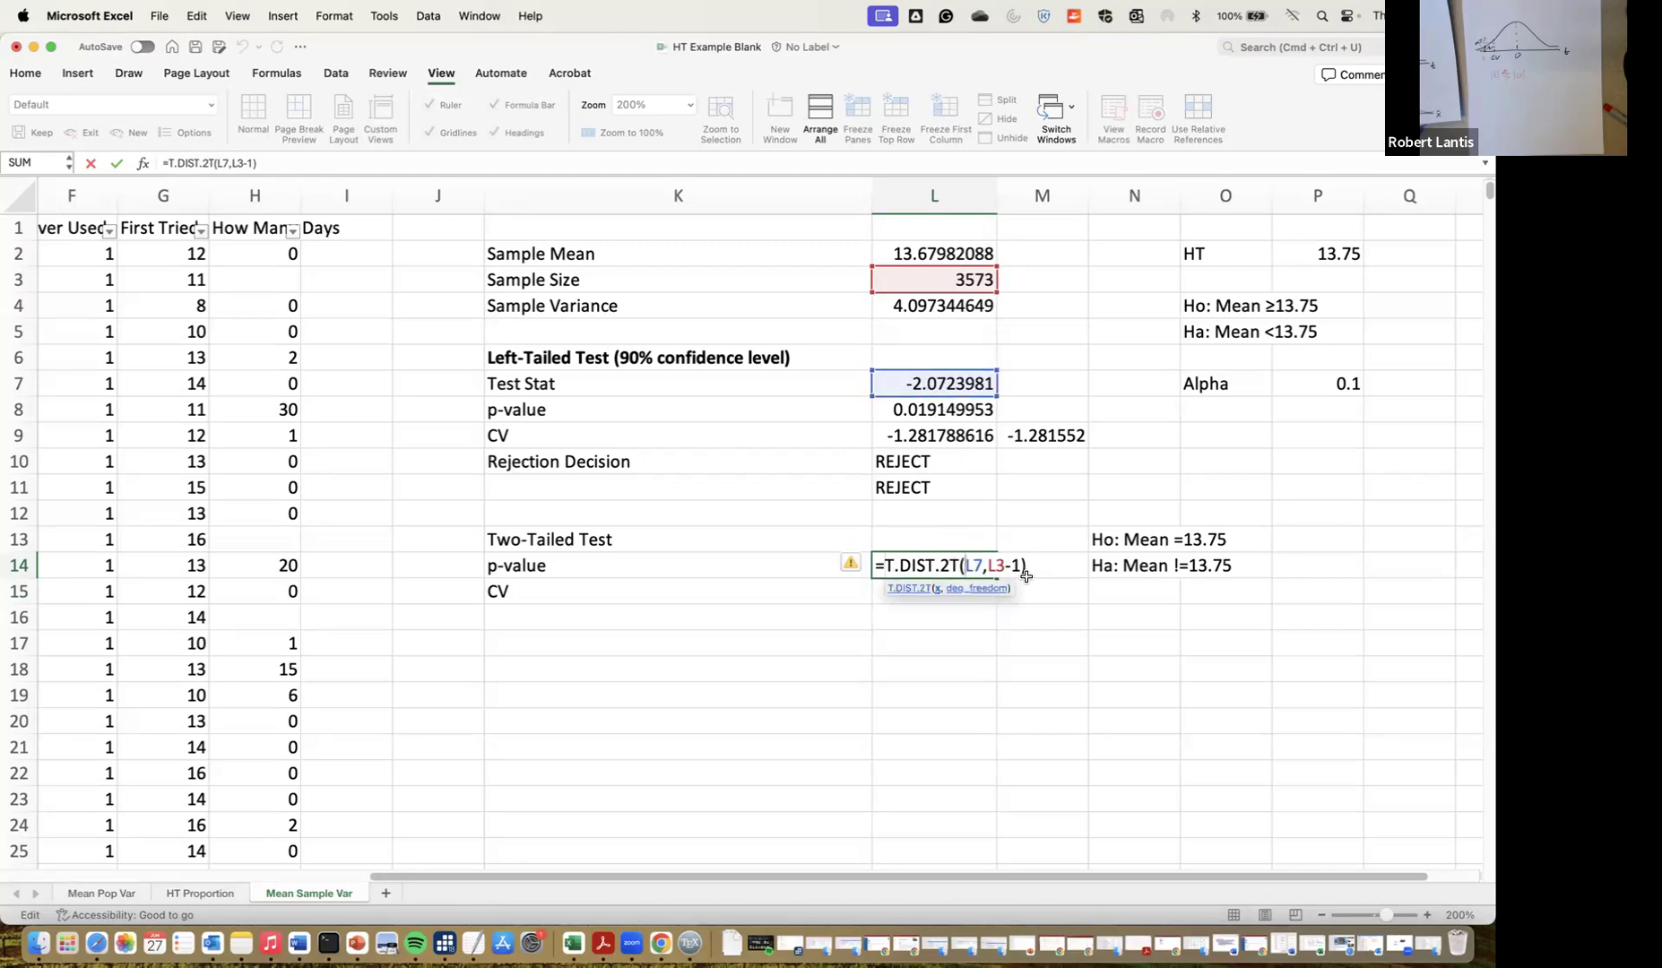
{"action": "type", "text": "abs(L7"}
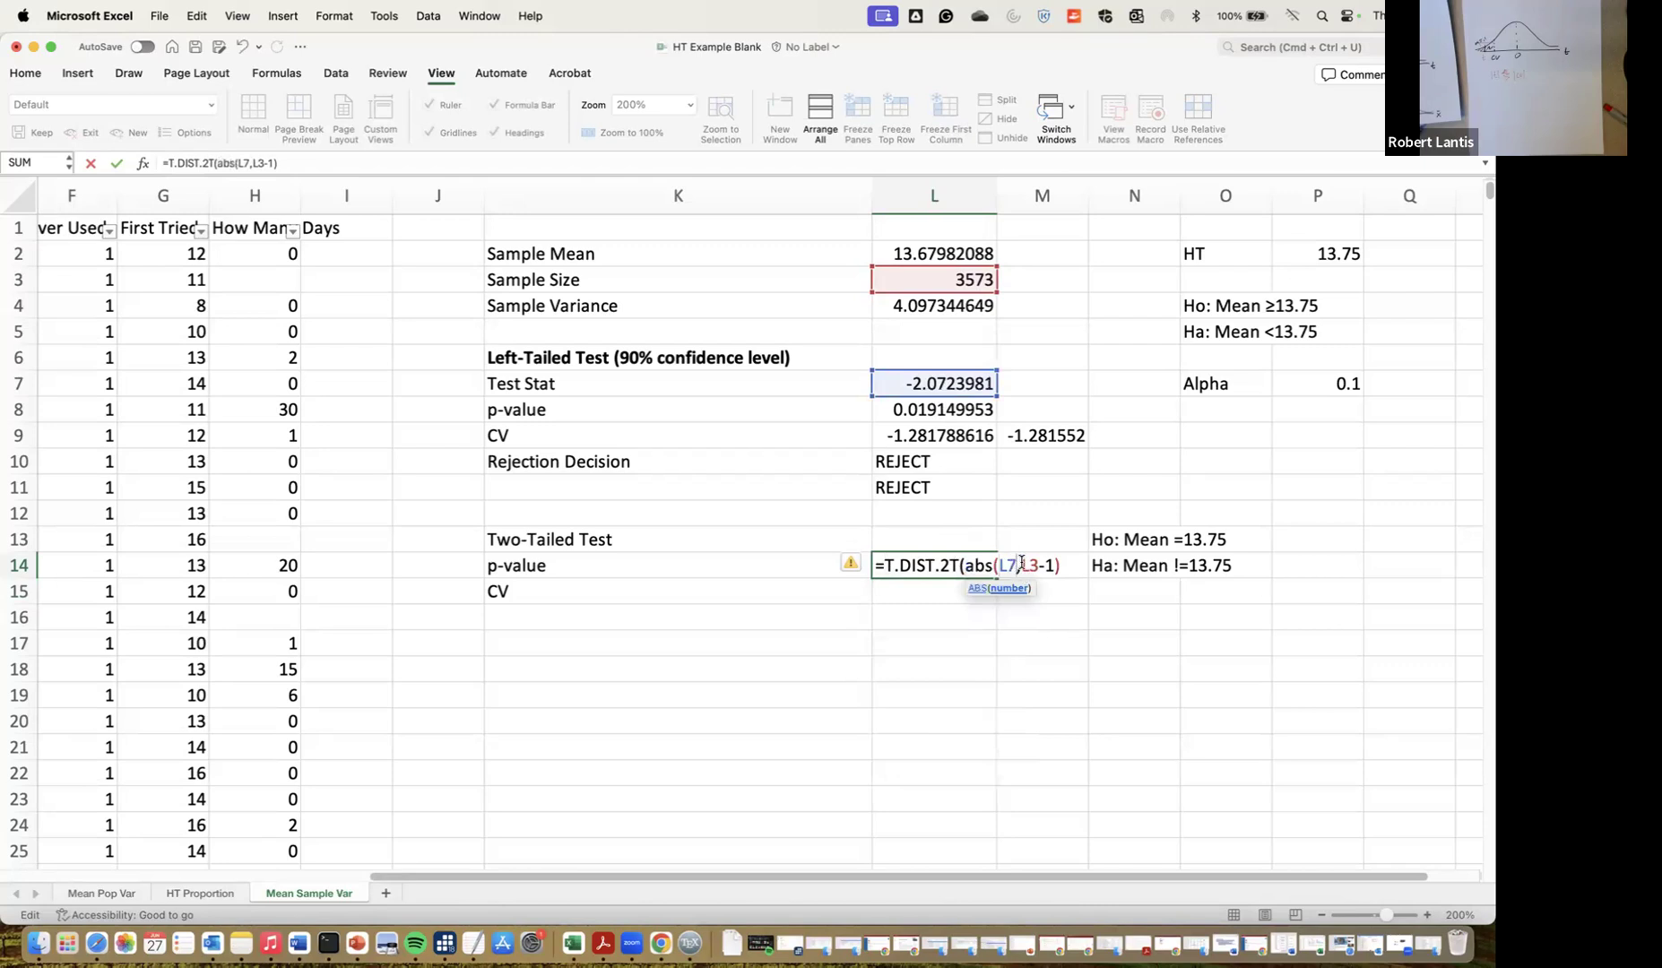
{"action": "type", "text": ")"}
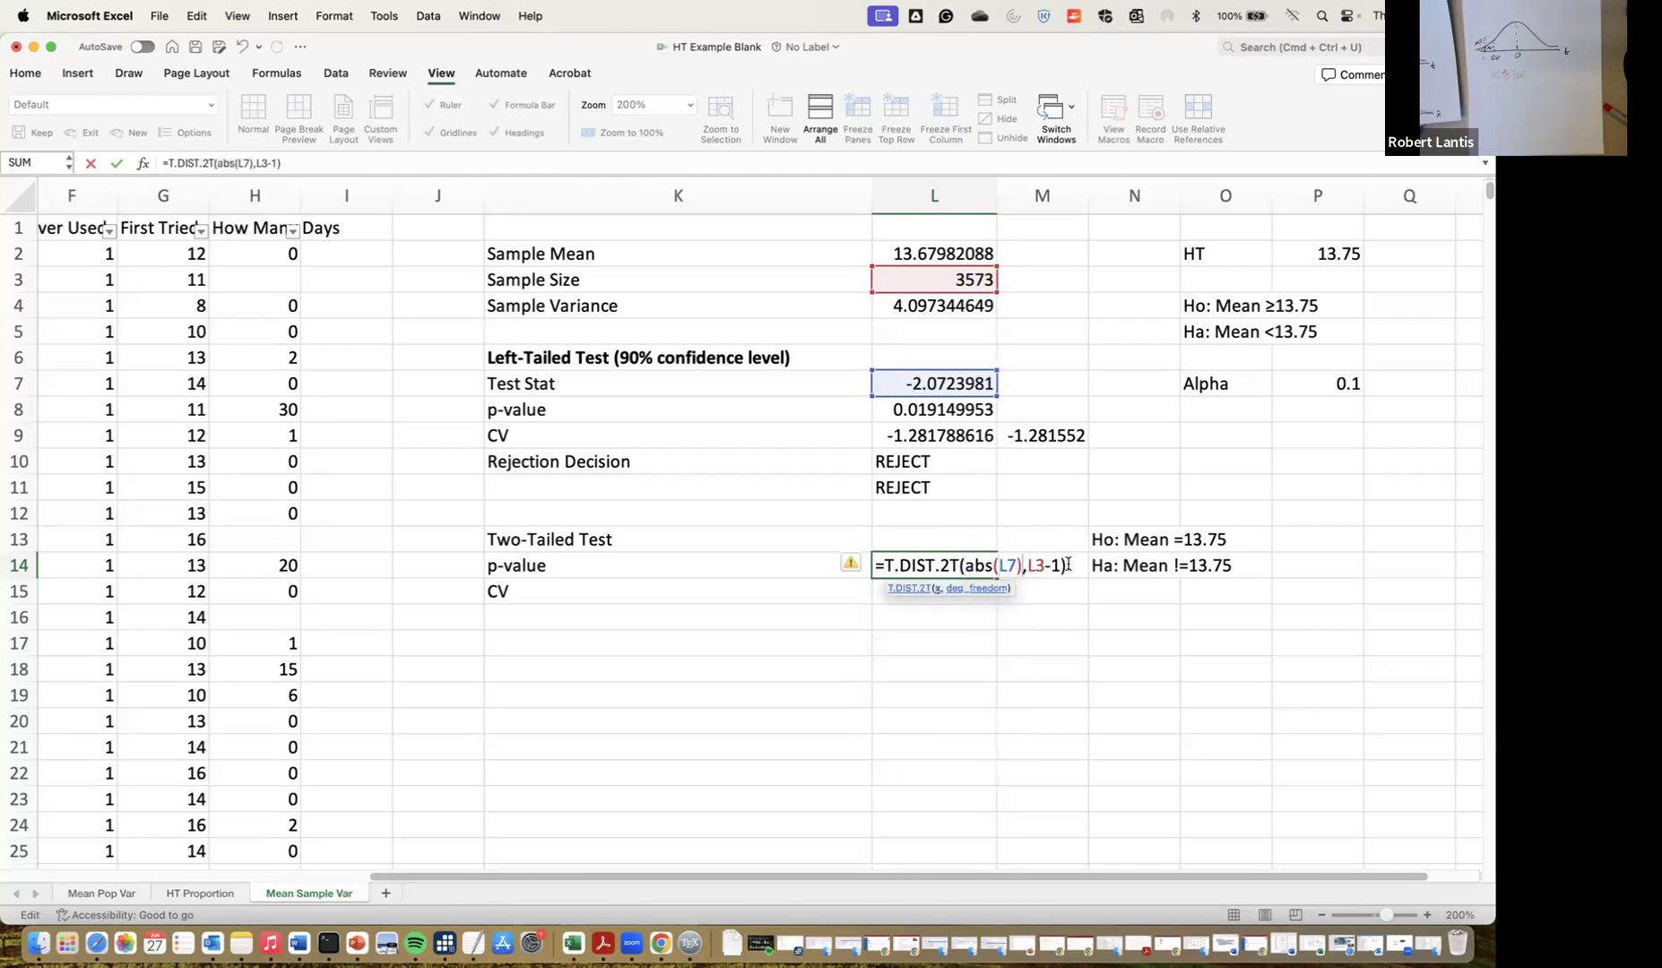
{"action": "key", "text": "Return"}
Cross-check the two-tailed p-value by calculating L8*2 in M14, and clear that cell
{"action": "left_click", "coordinate": [1069, 568]}
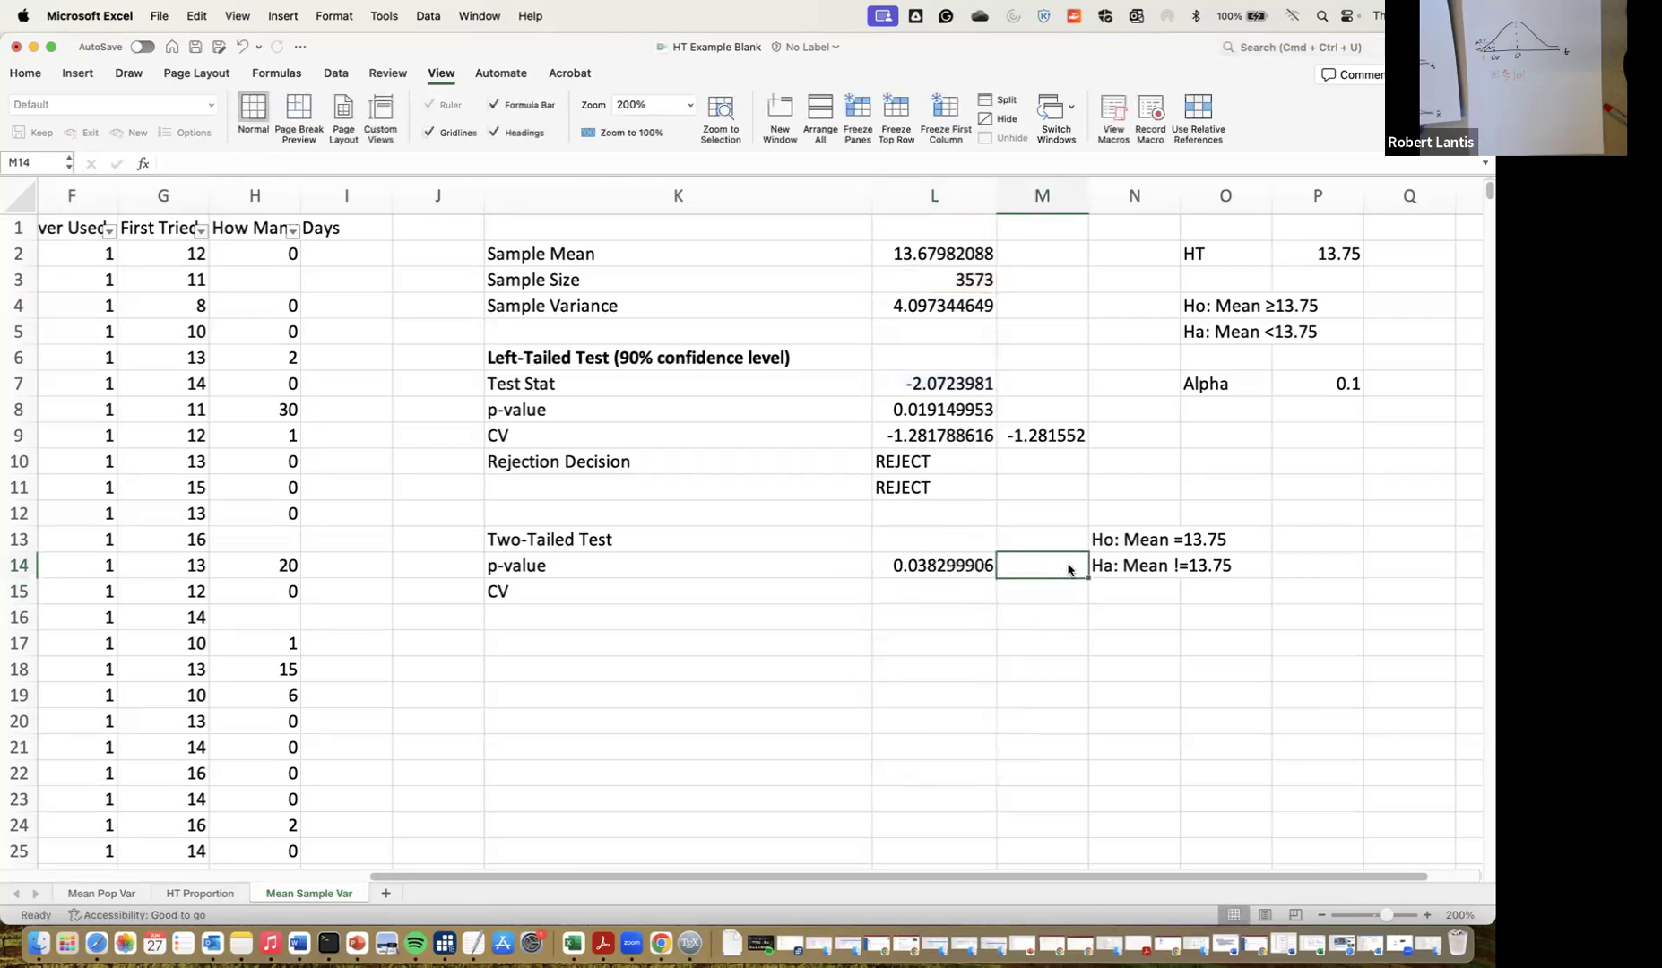
{"action": "type", "text": "="}
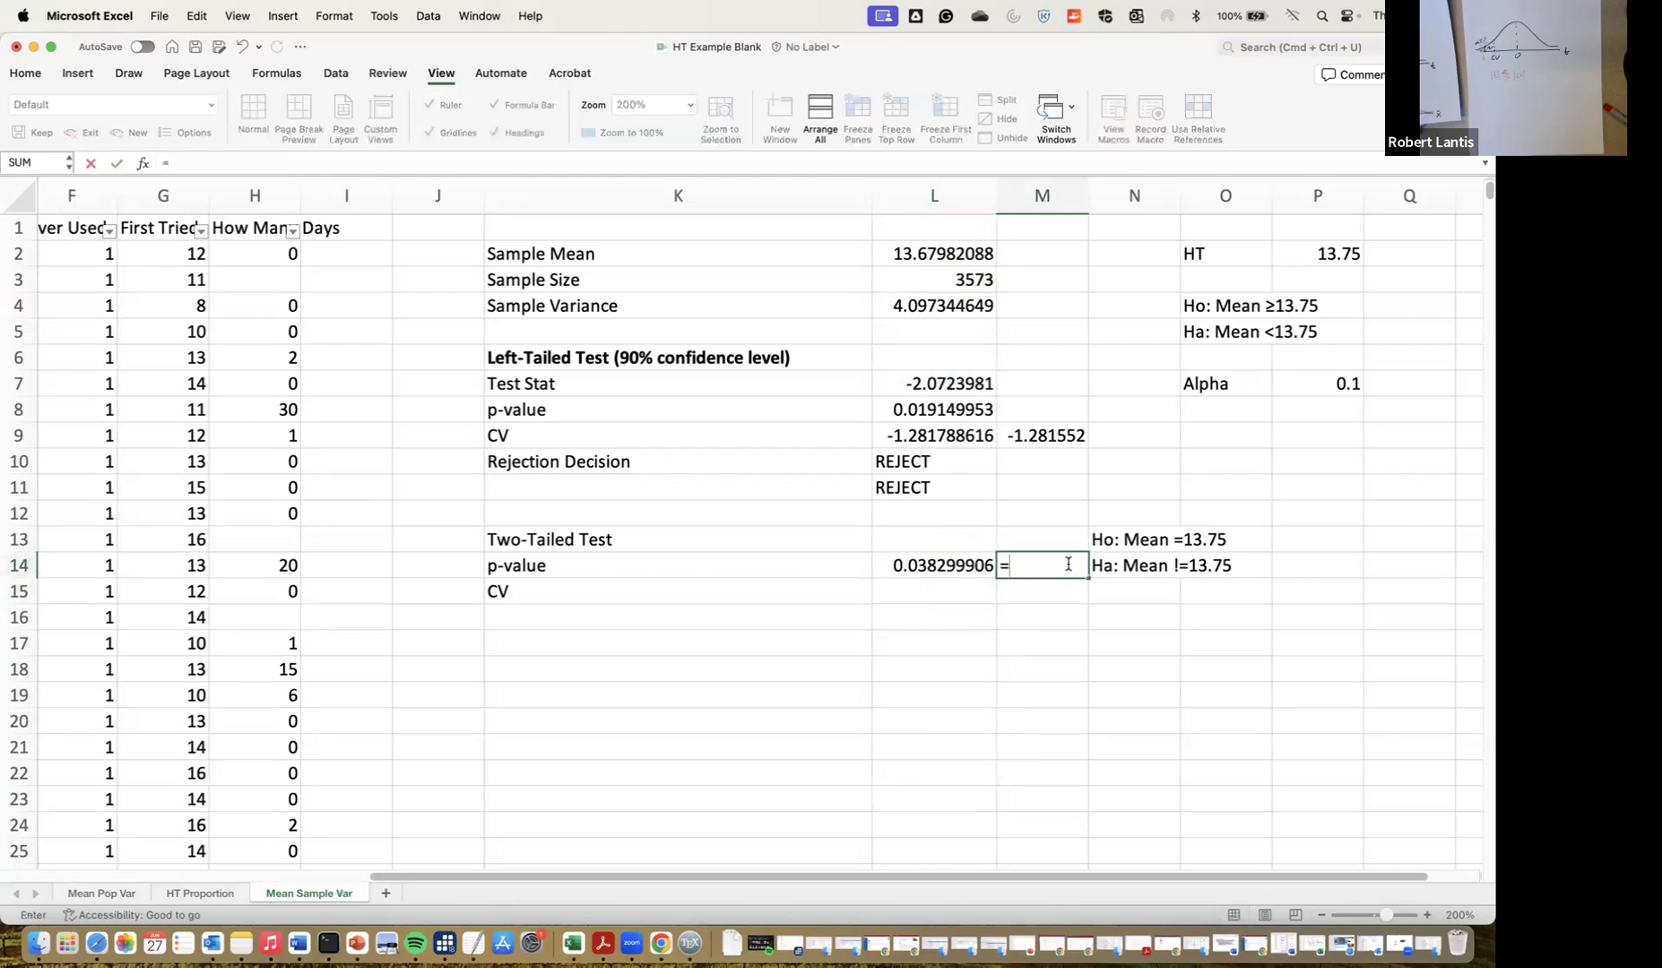
{"action": "key", "text": "BackSpace"}
{"action": "key", "text": "Return"}
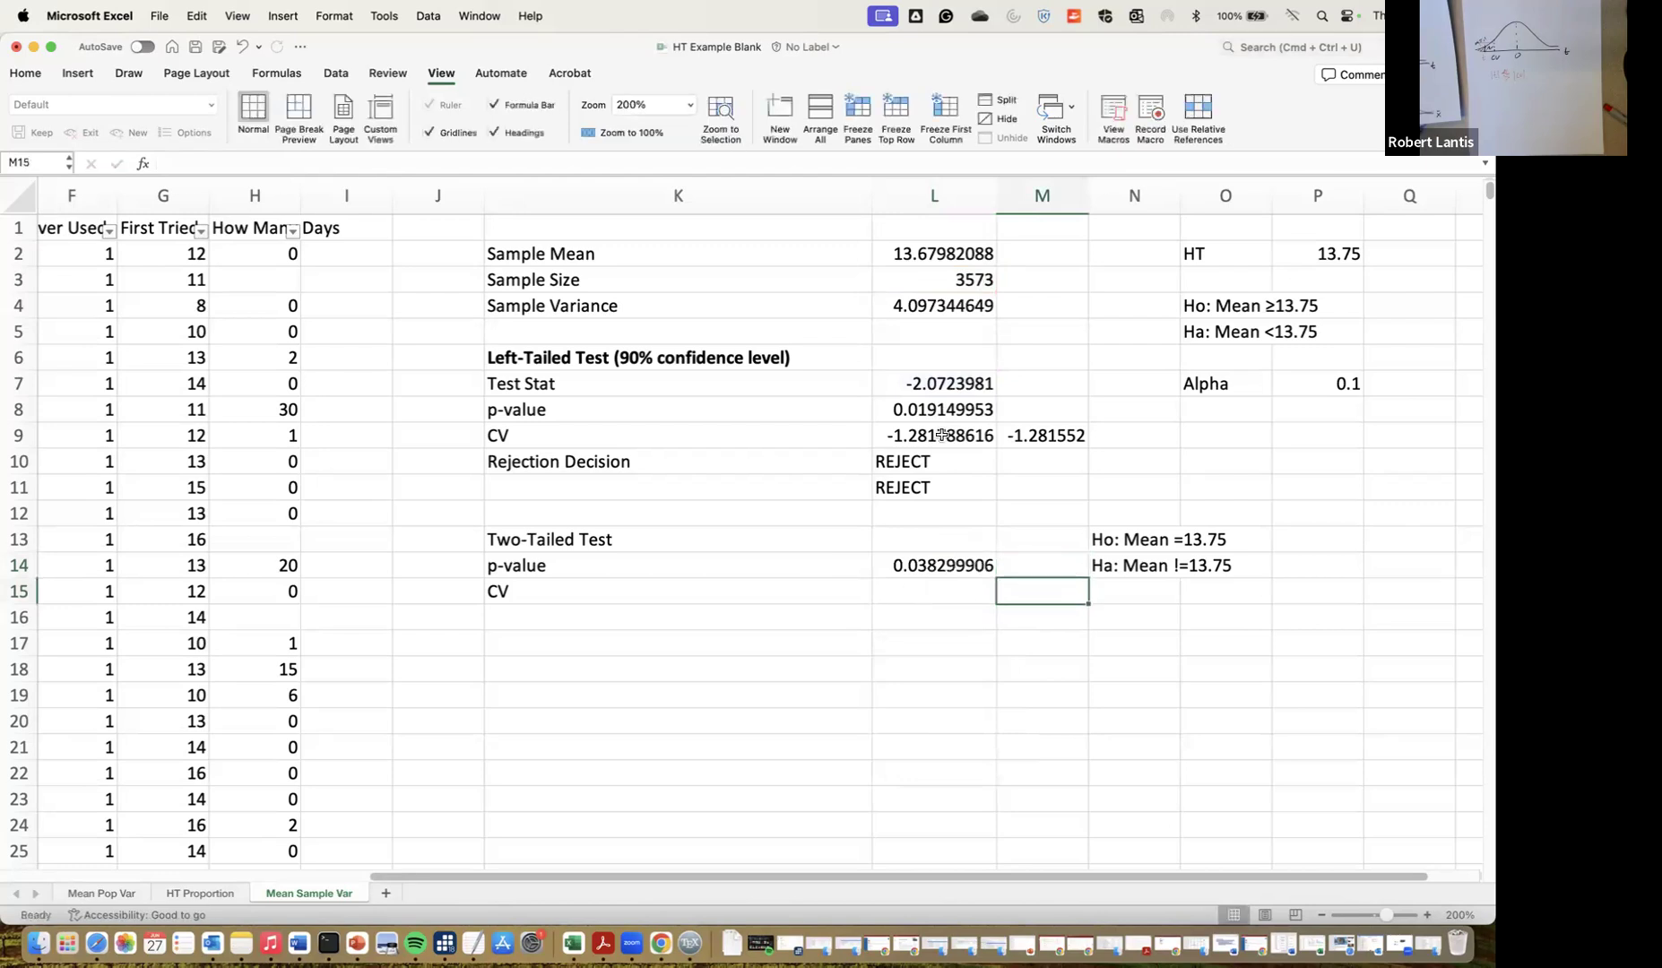
{"action": "left_click", "coordinate": [1035, 567]}
{"action": "type", "text": "="}
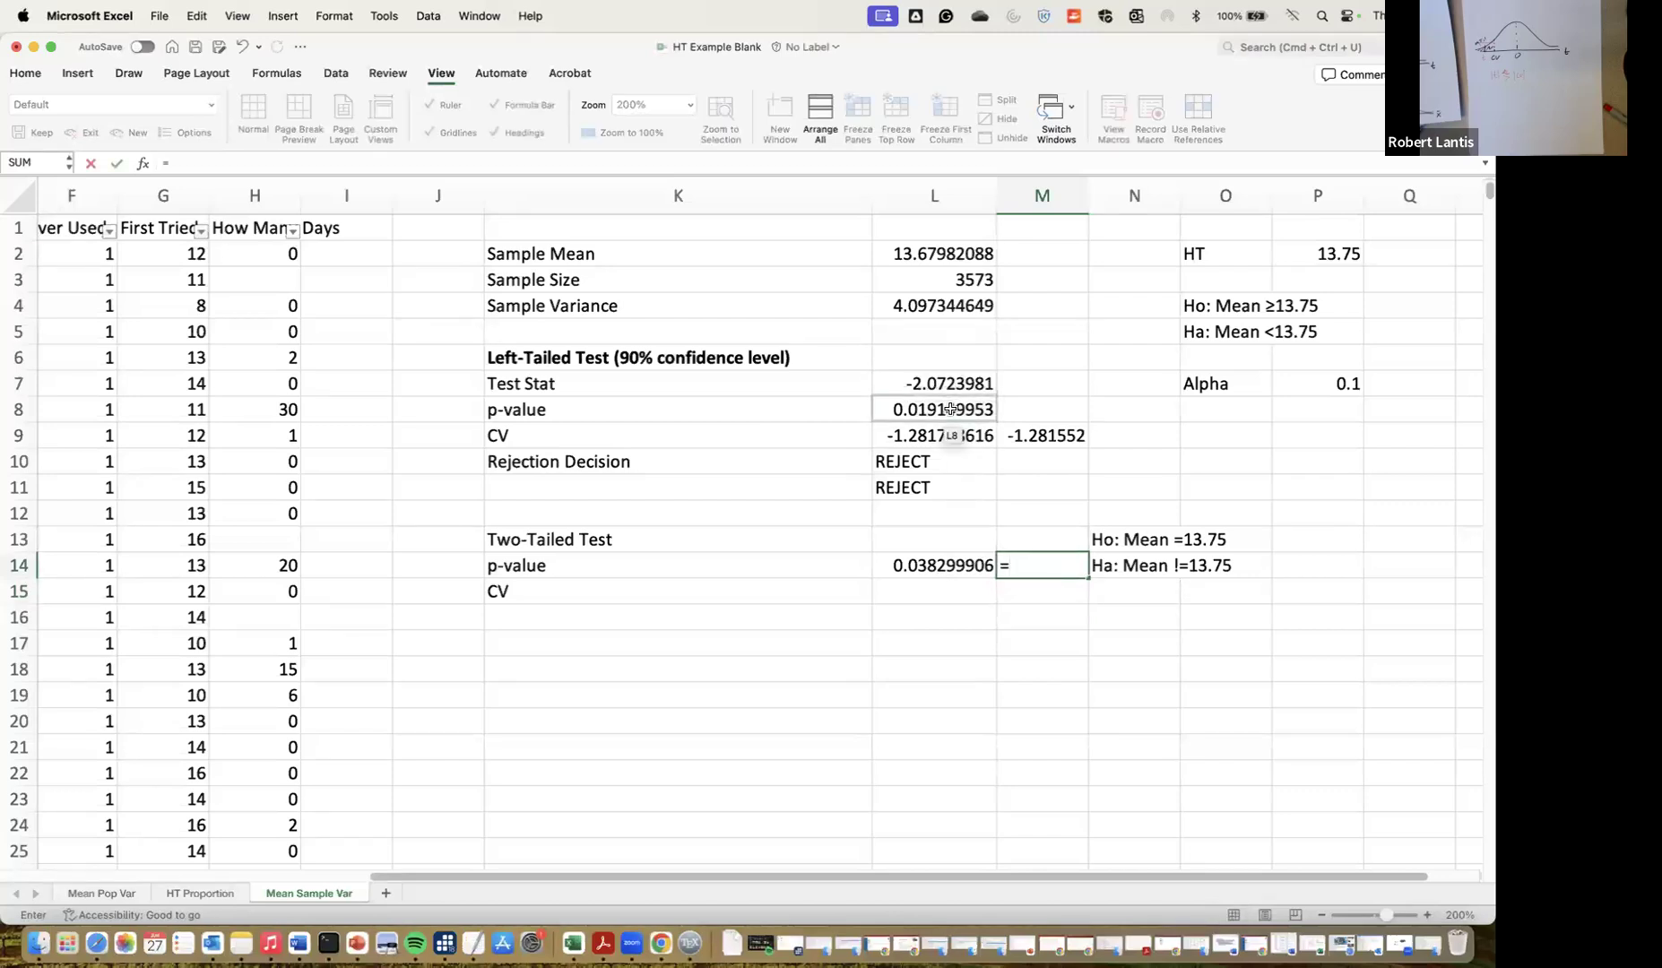
{"action": "type", "text": "*2"}
{"action": "key", "text": "Return"}
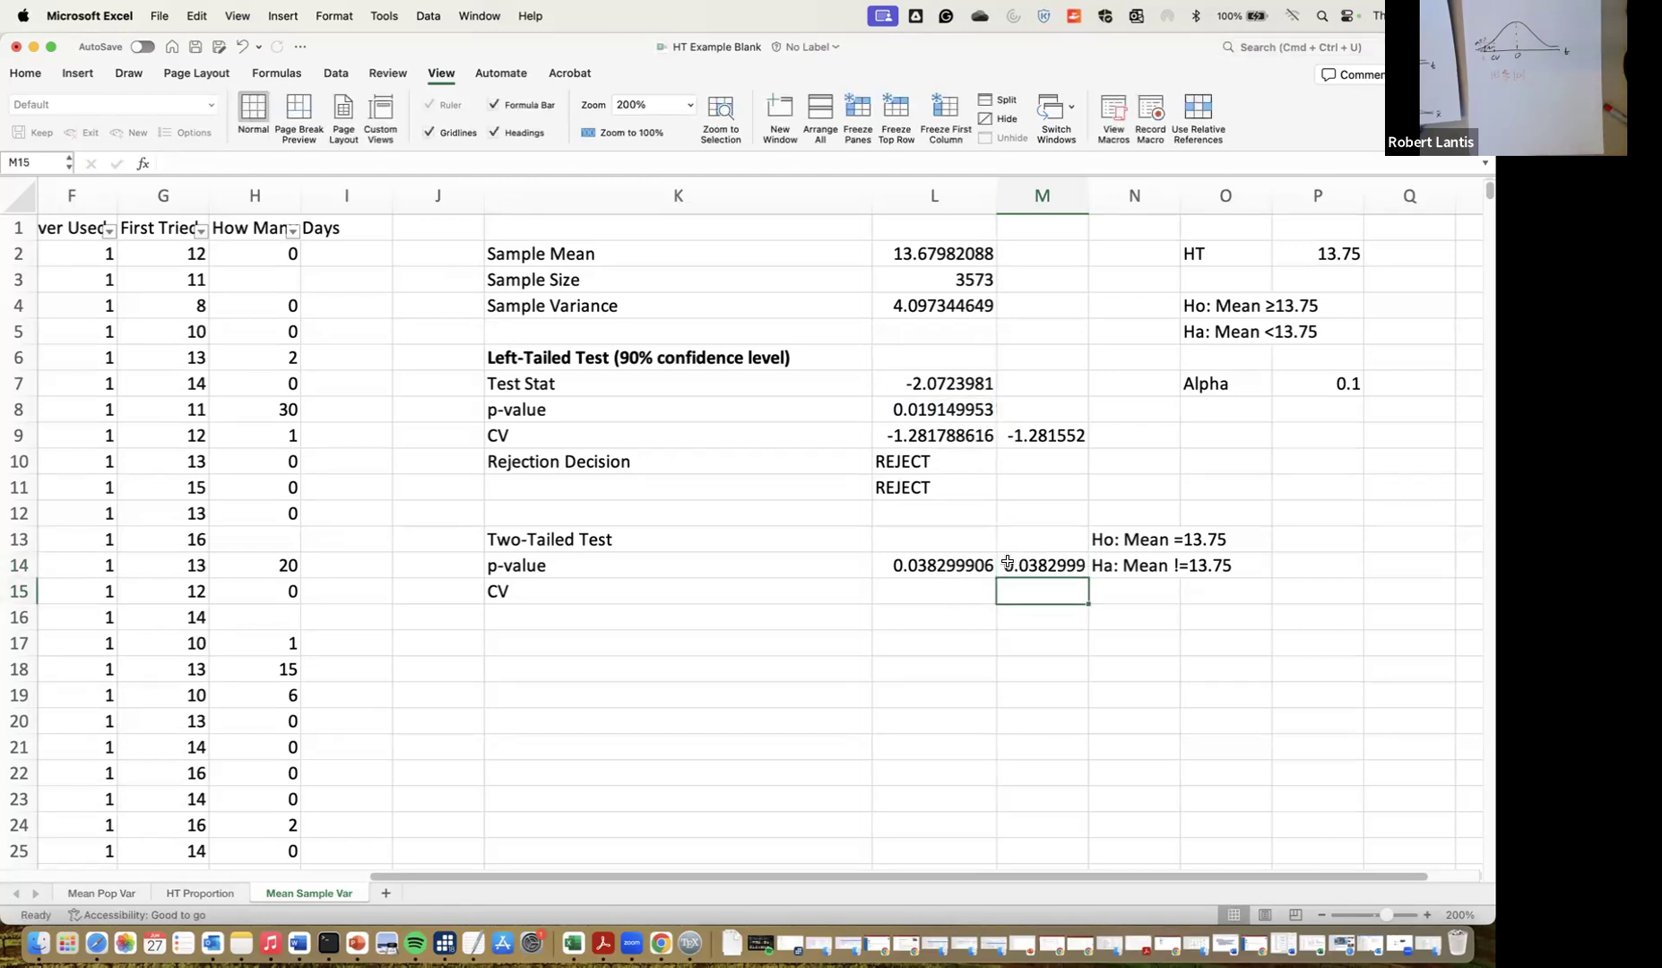
{"action": "left_click", "coordinate": [1035, 564]}
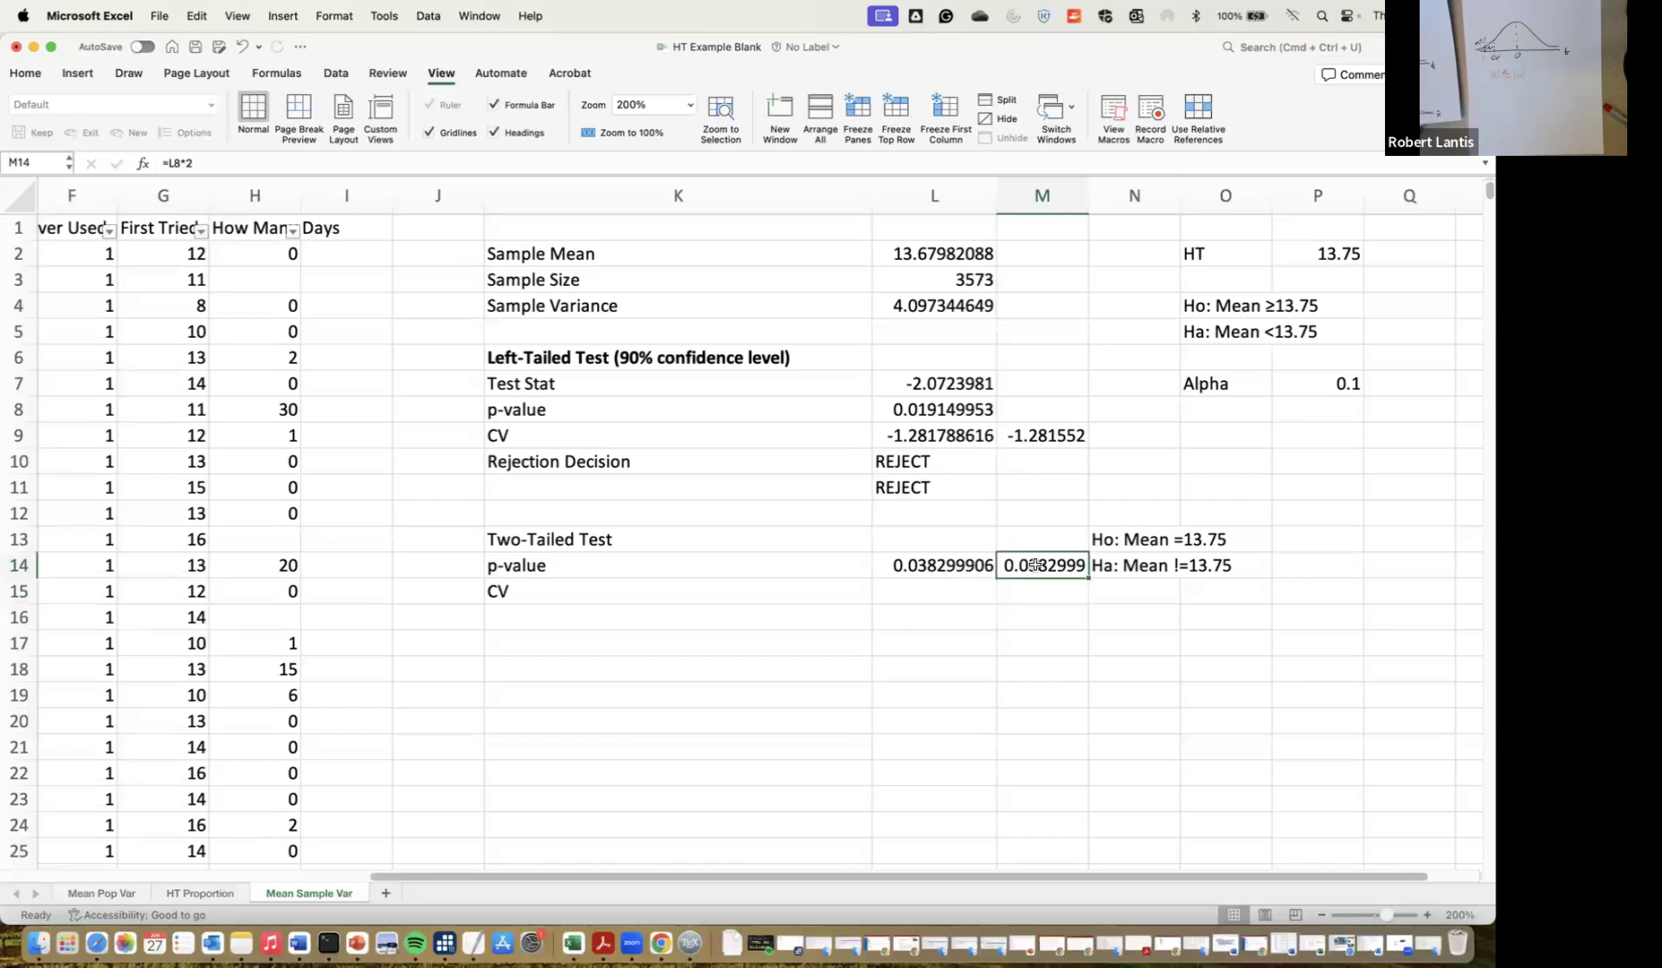
{"action": "key", "text": "Delete"}
Enter the two-tailed critical value in L15 with T.INV.2T, using the alpha in P7 and L3-1 degrees of freedom
{"action": "left_click", "coordinate": [949, 587]}
{"action": "type", "text": "="}
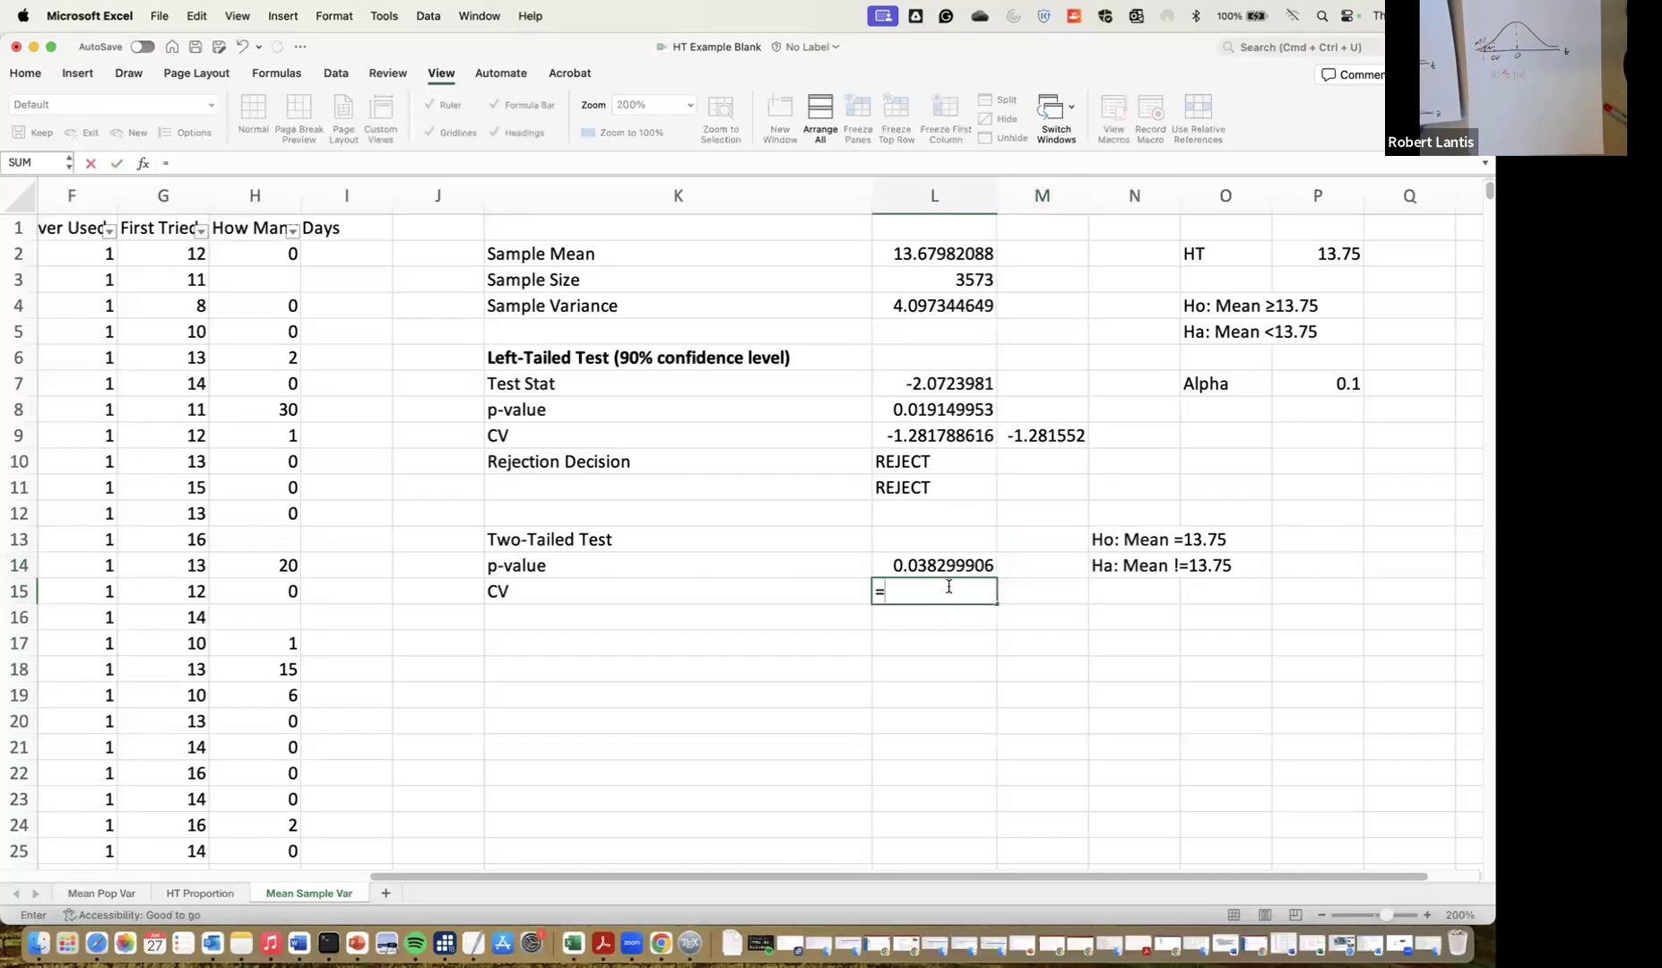
{"action": "type", "text": "t."}
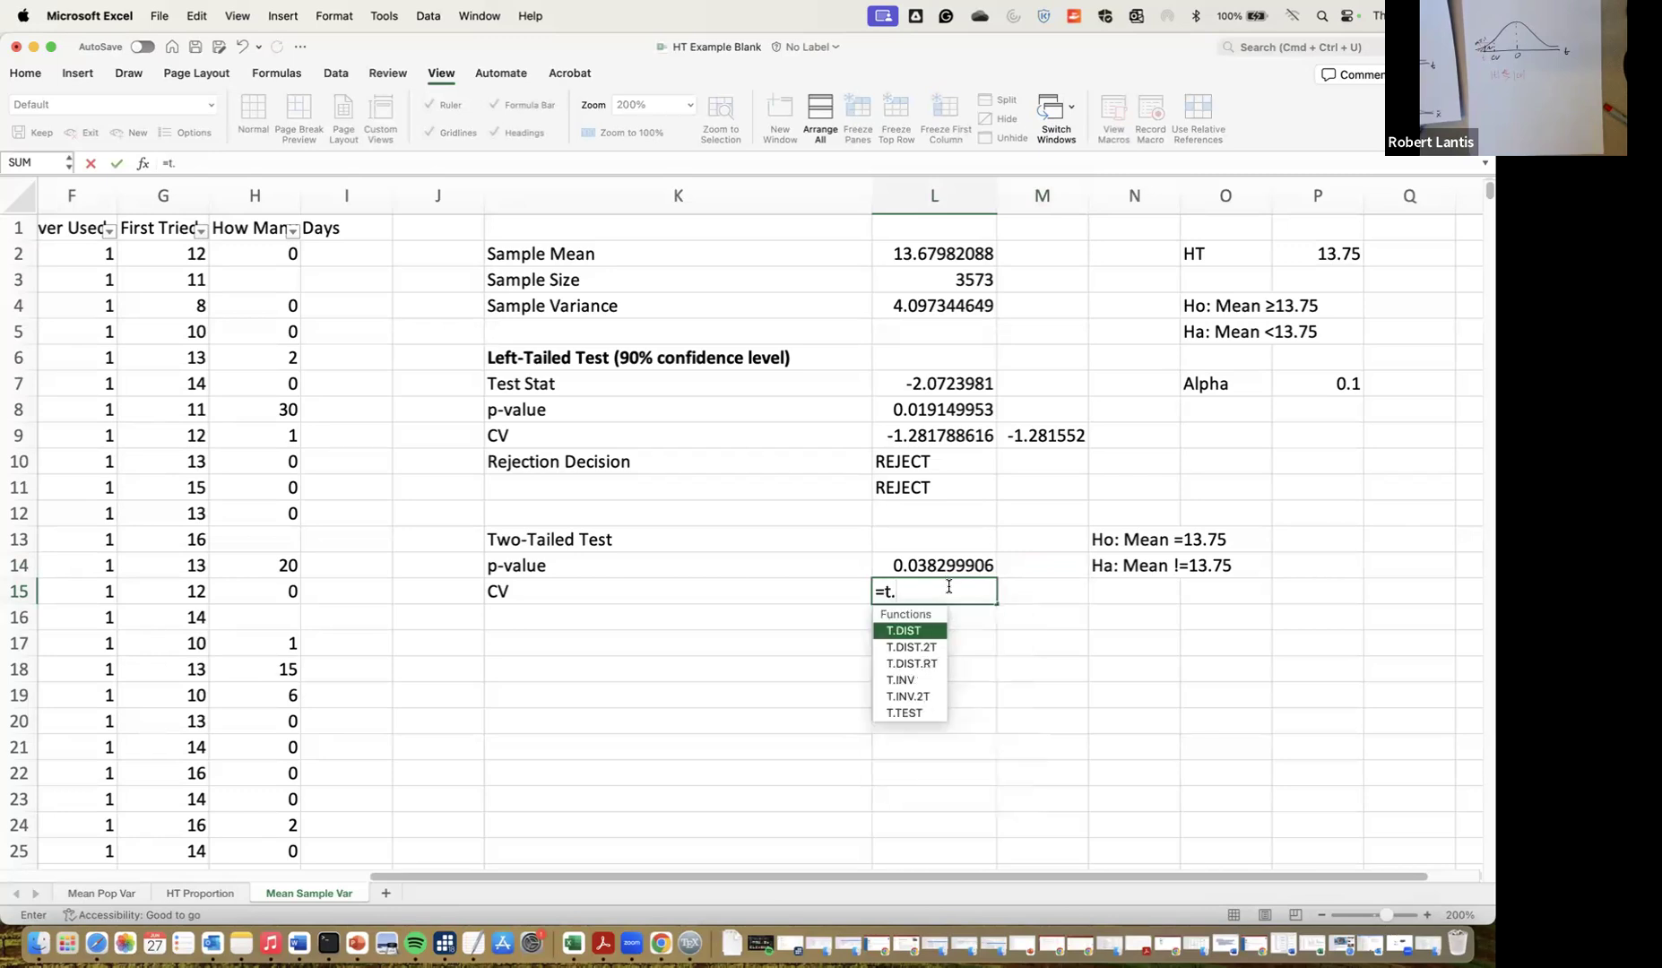
{"action": "type", "text": "inv.2t"}
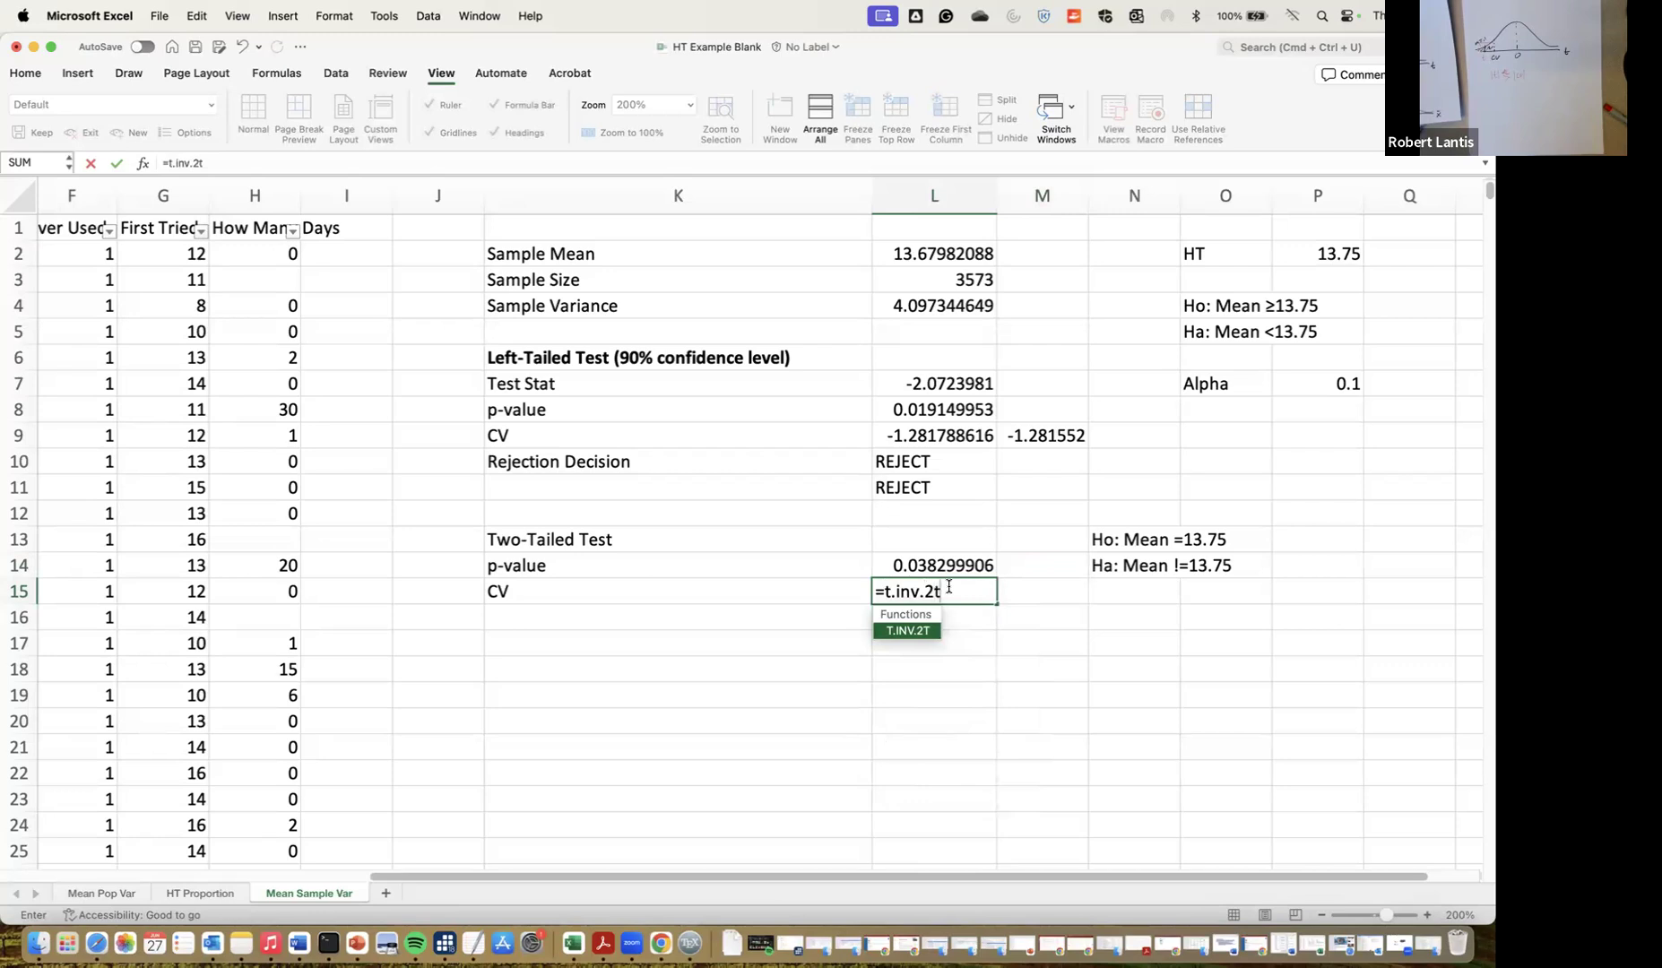
{"action": "type", "text": "("}
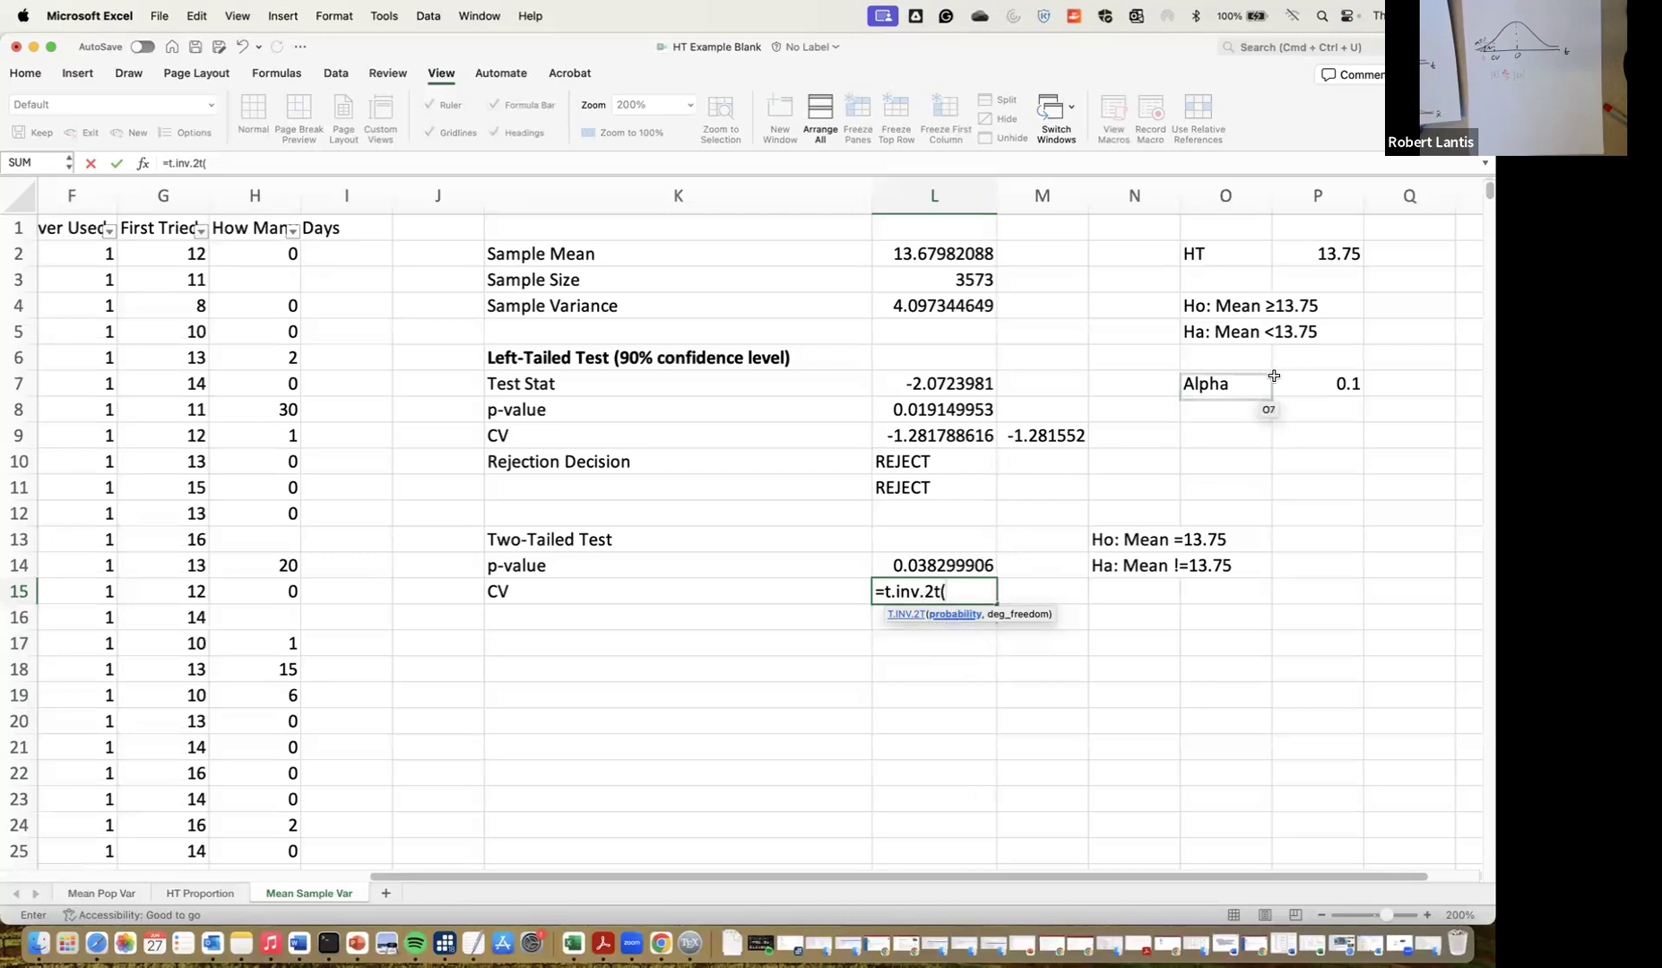
{"action": "left_click", "coordinate": [1326, 380]}
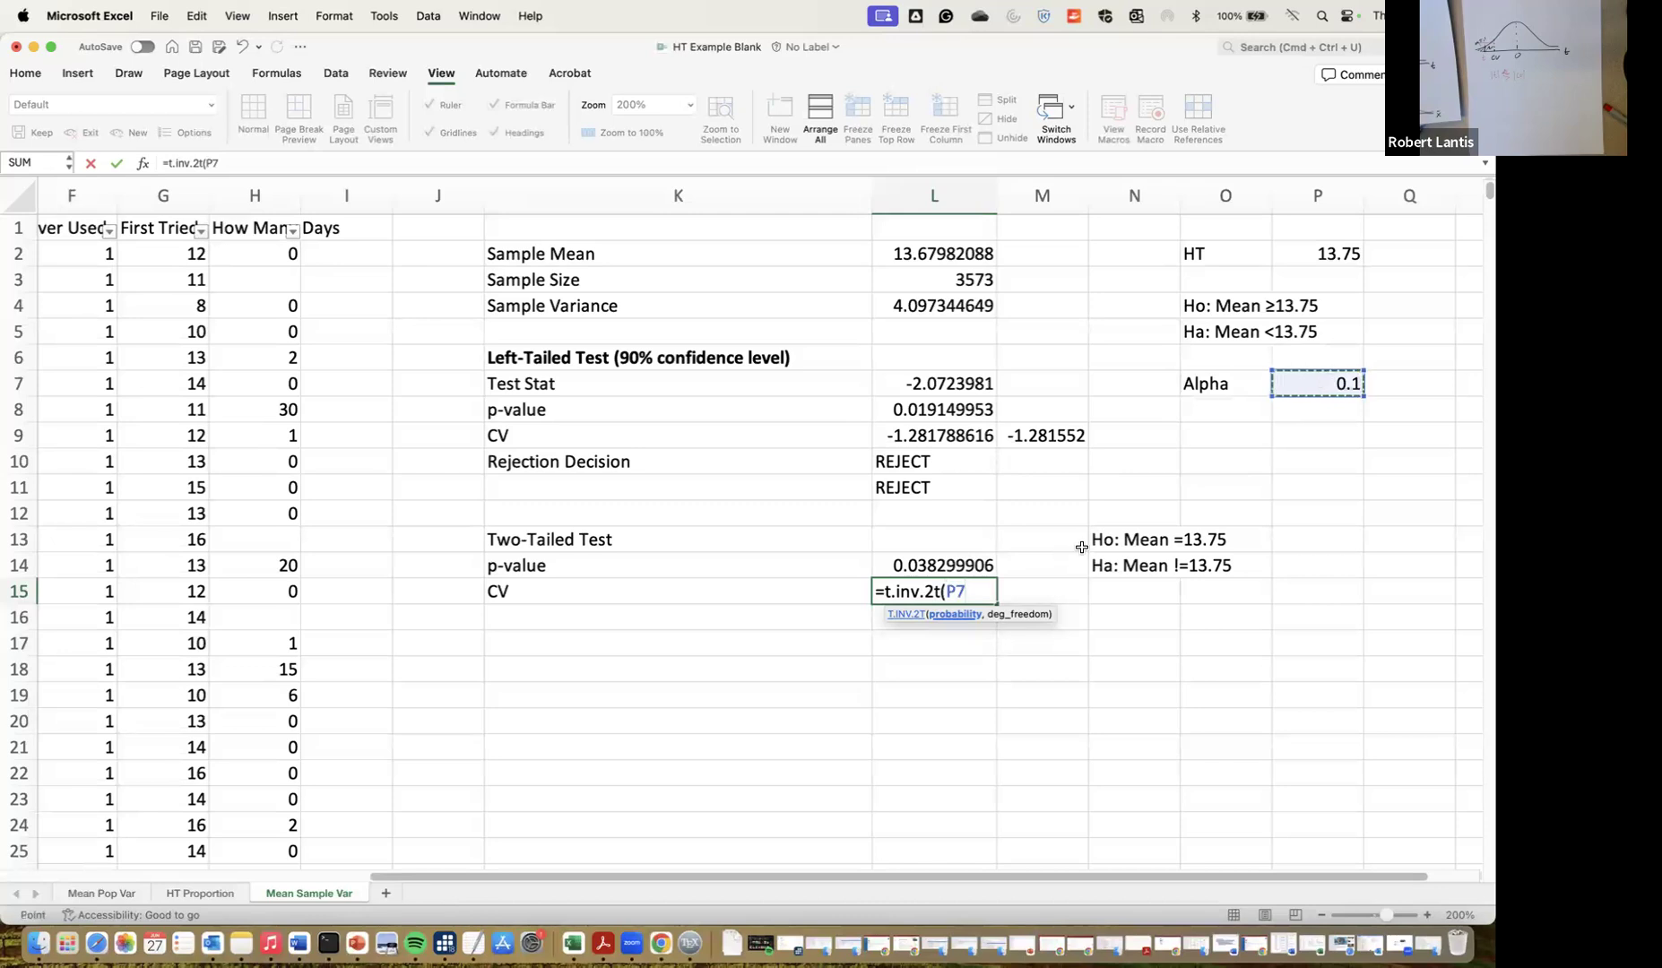
{"action": "type", "text": ","}
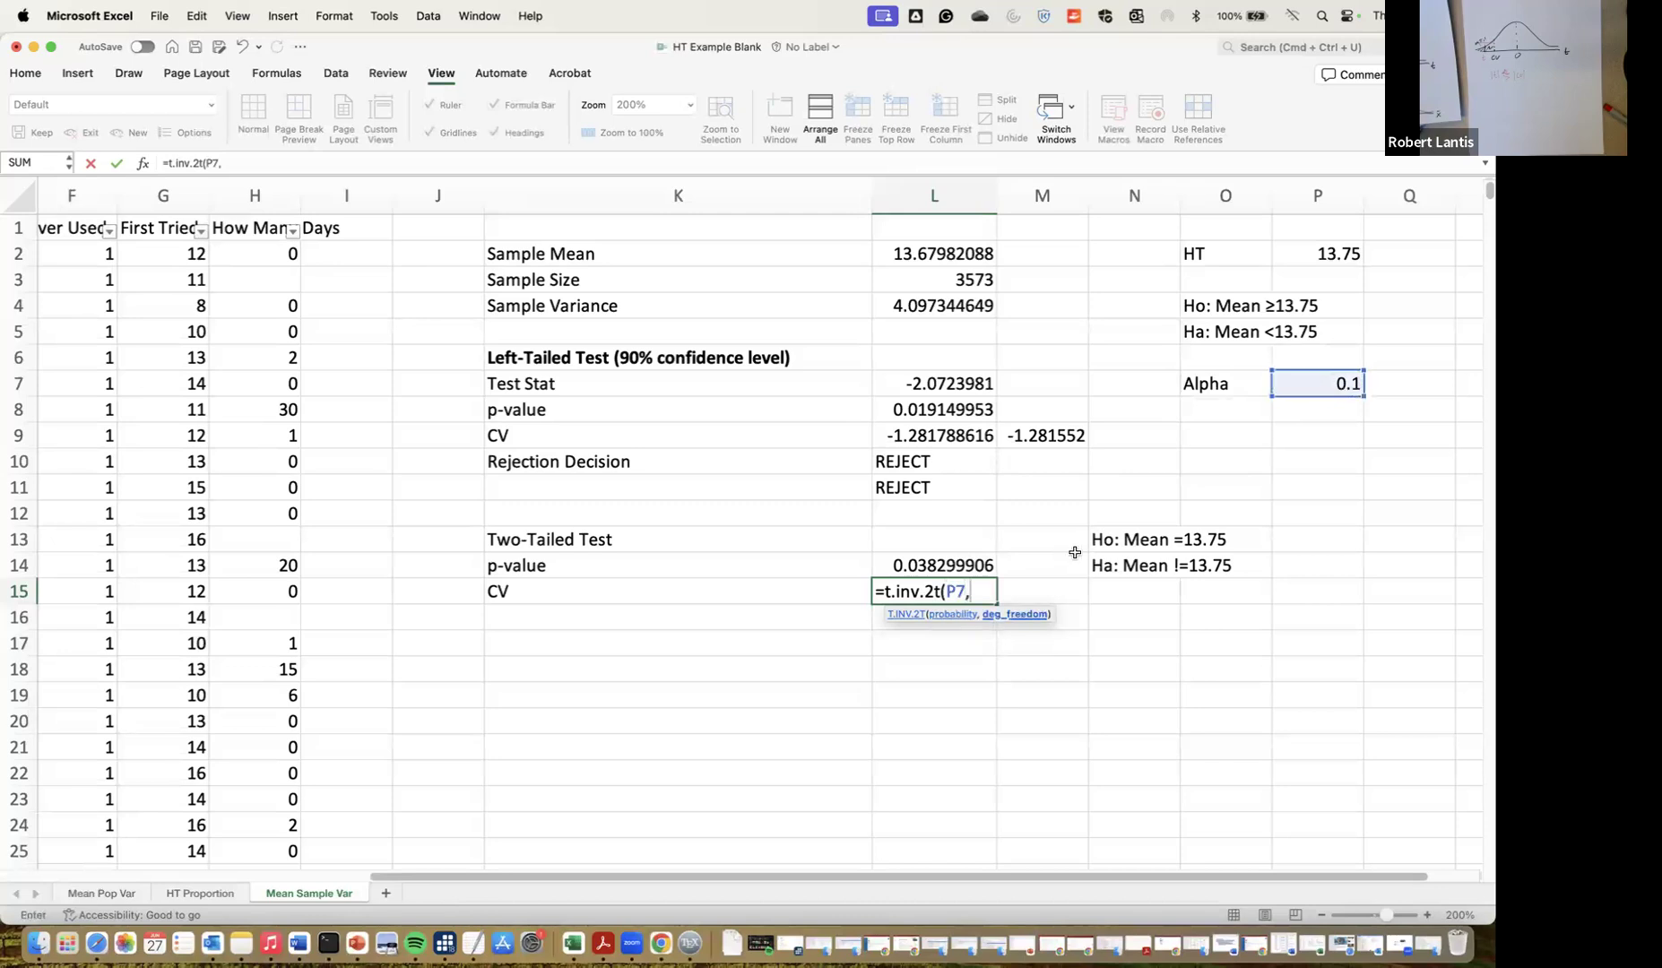
{"action": "left_click", "coordinate": [943, 278]}
{"action": "type", "text": "-1"}
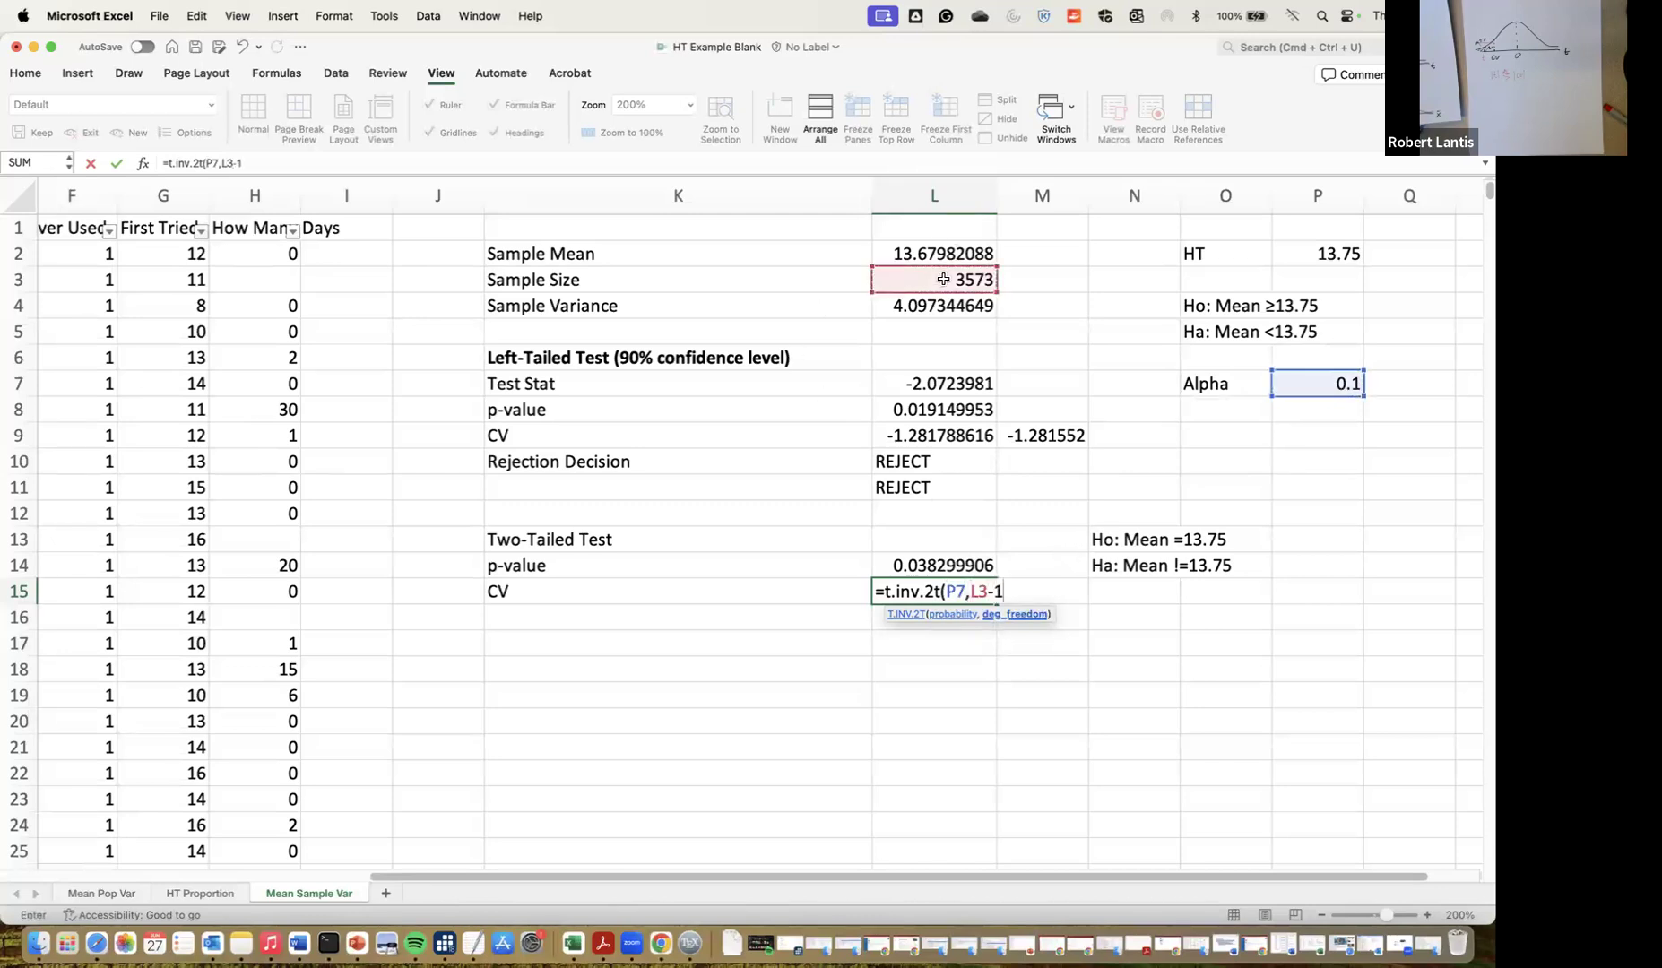
{"action": "type", "text": ")"}
{"action": "key", "text": "Return"}
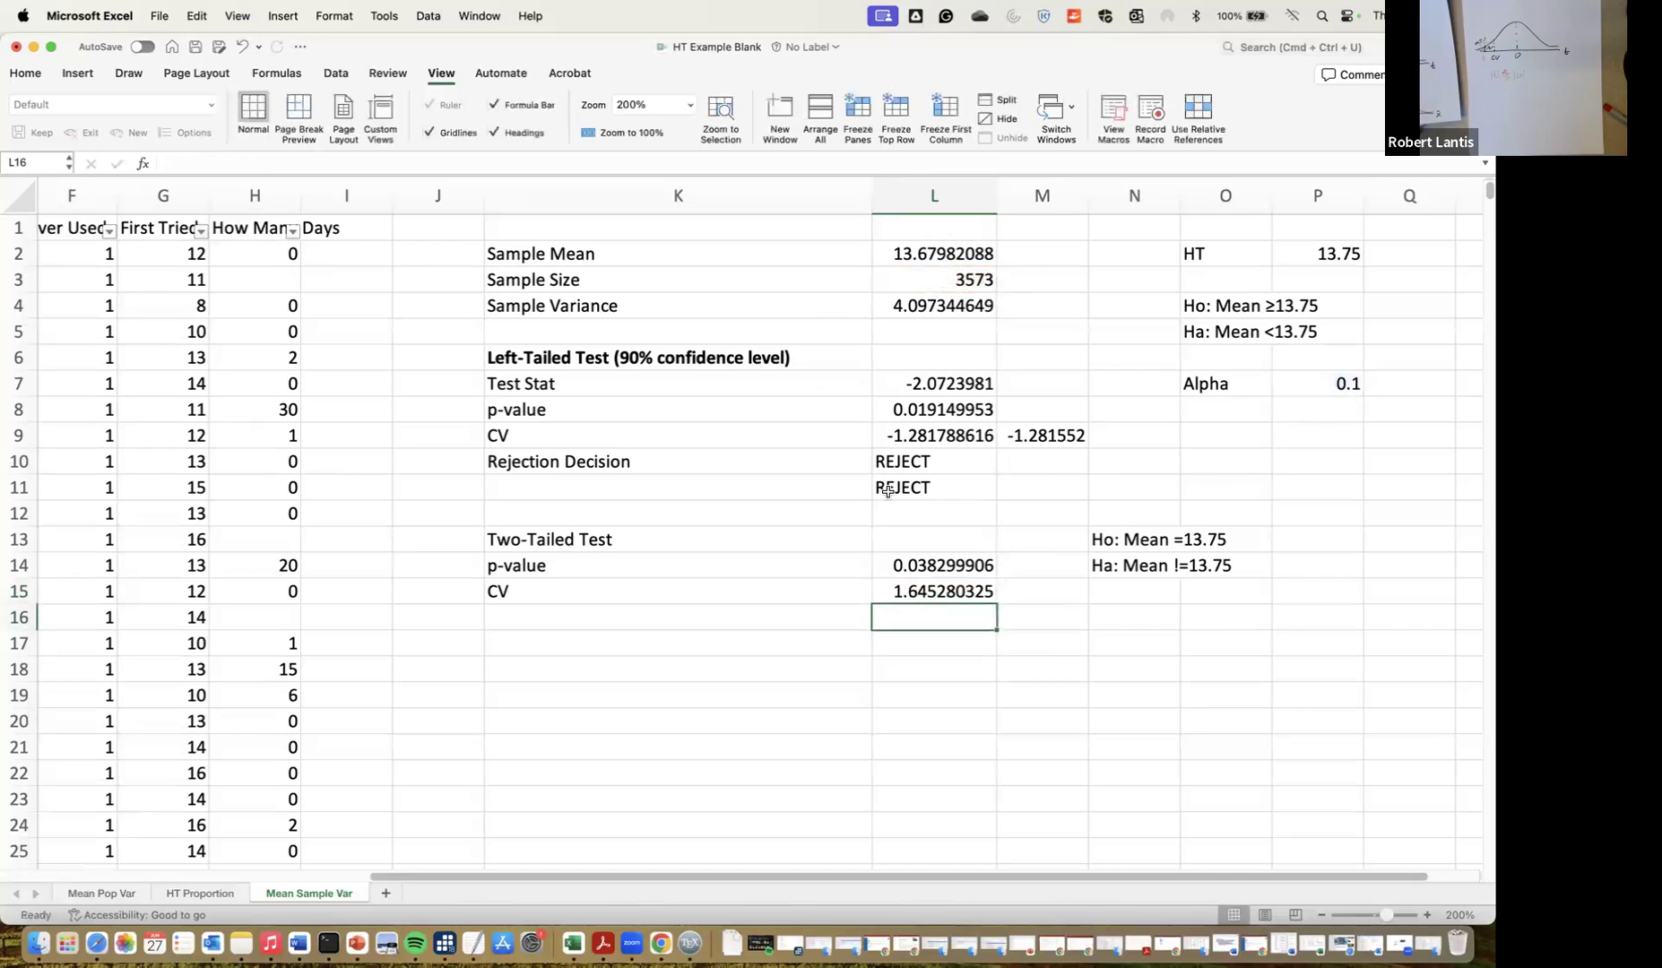
Review the critical value formula in L15, and look over the tests on the Mean Pop Var and HT Proportion sheets
{"action": "left_click", "coordinate": [923, 592]}
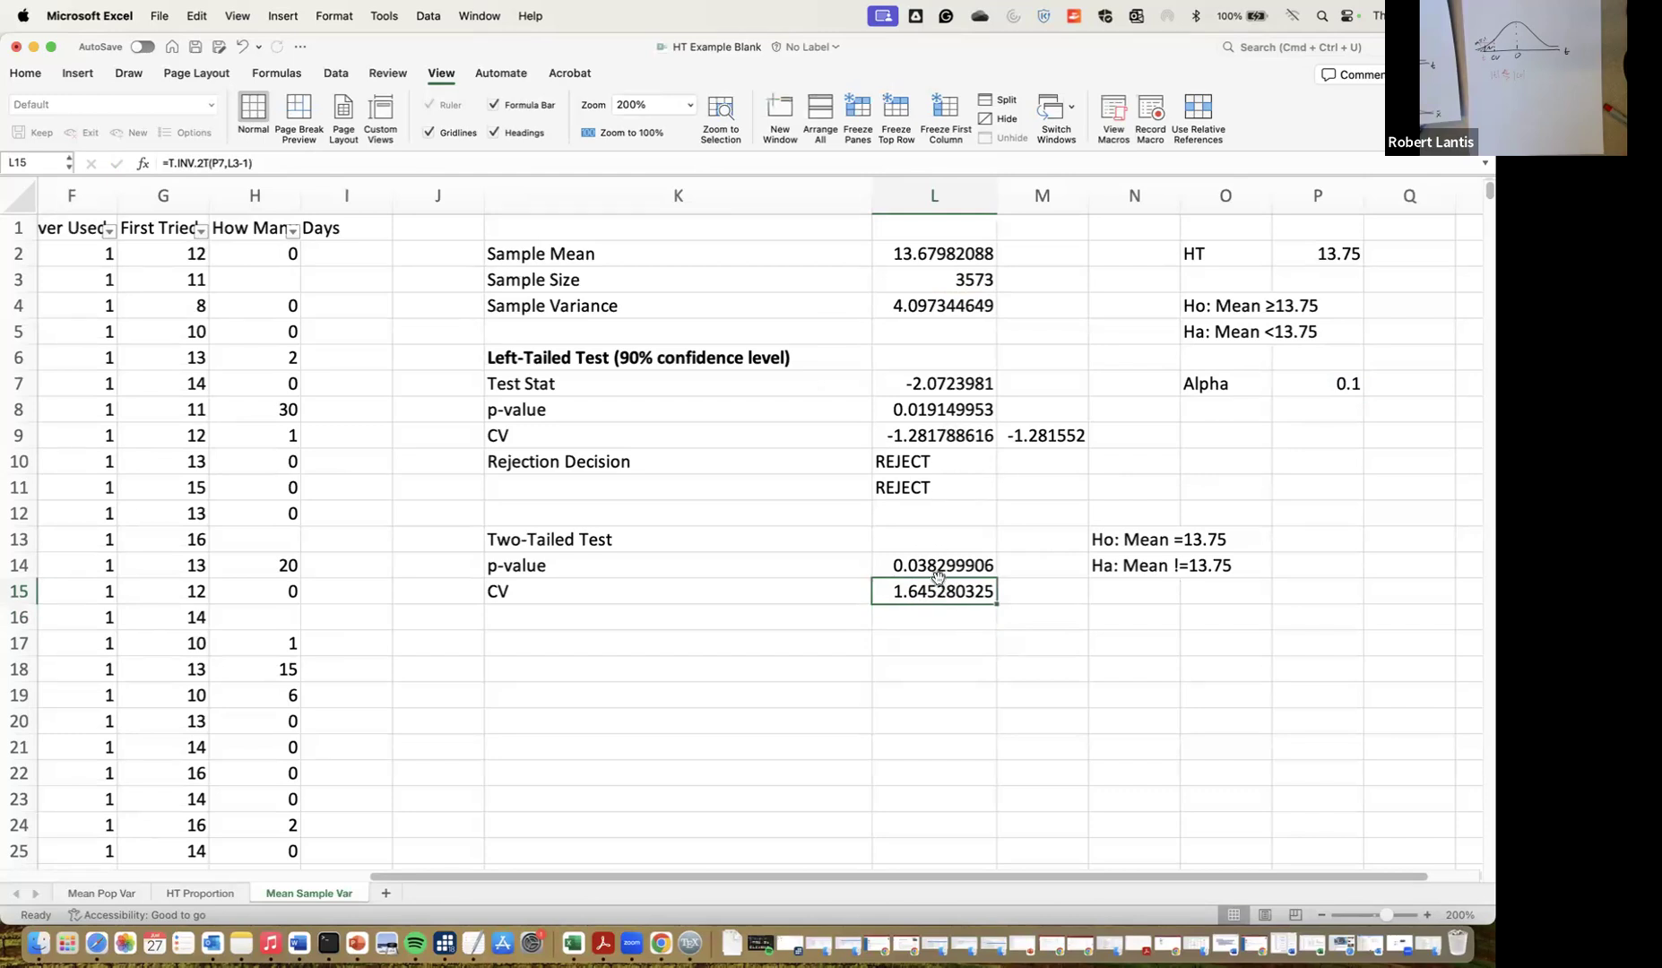
{"action": "scroll", "coordinate": [938, 576], "scroll_direction": "right", "scroll_amount": 1}
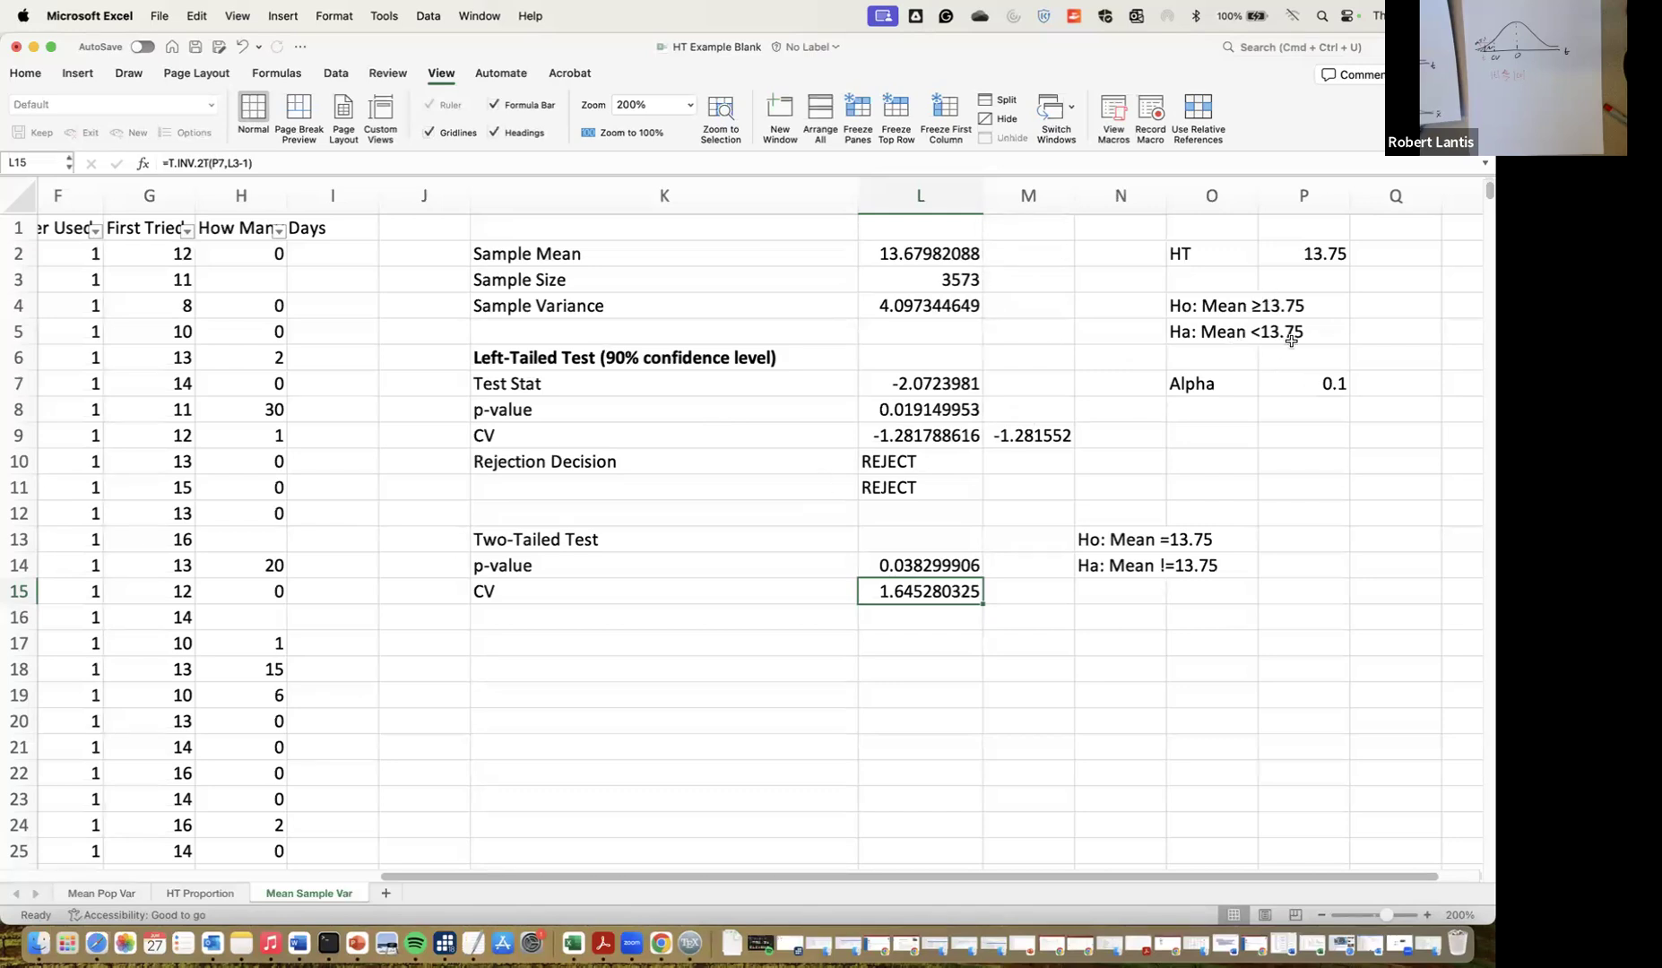
{"action": "left_click", "coordinate": [121, 894]}
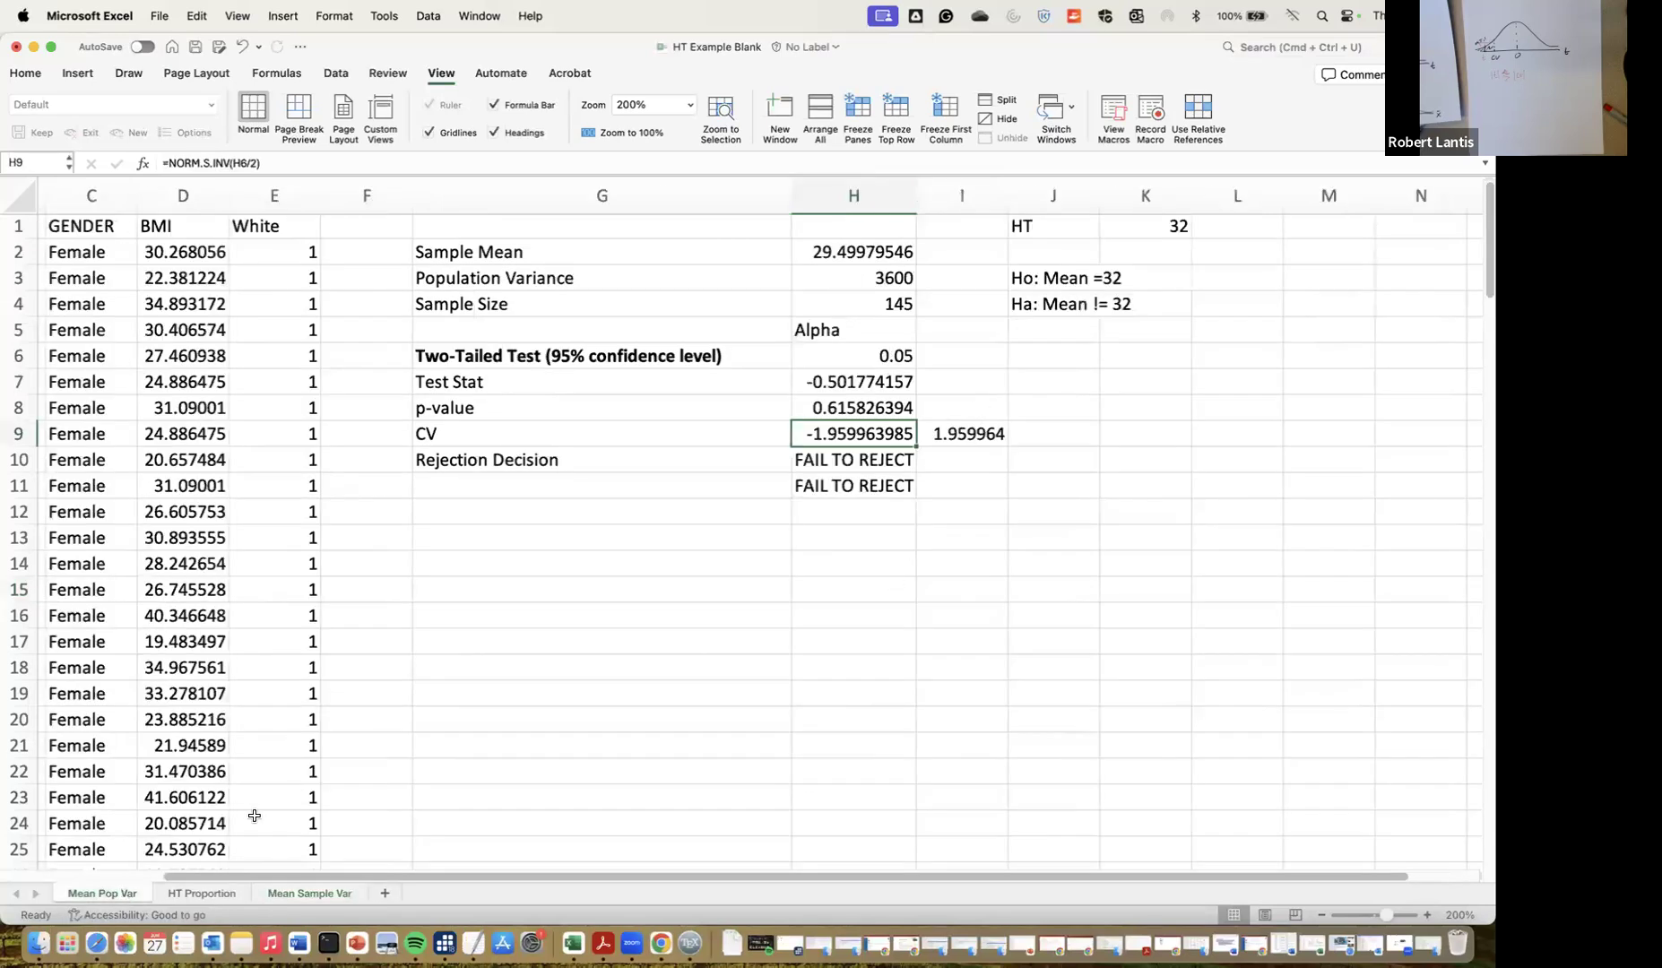
{"action": "left_click", "coordinate": [207, 894]}
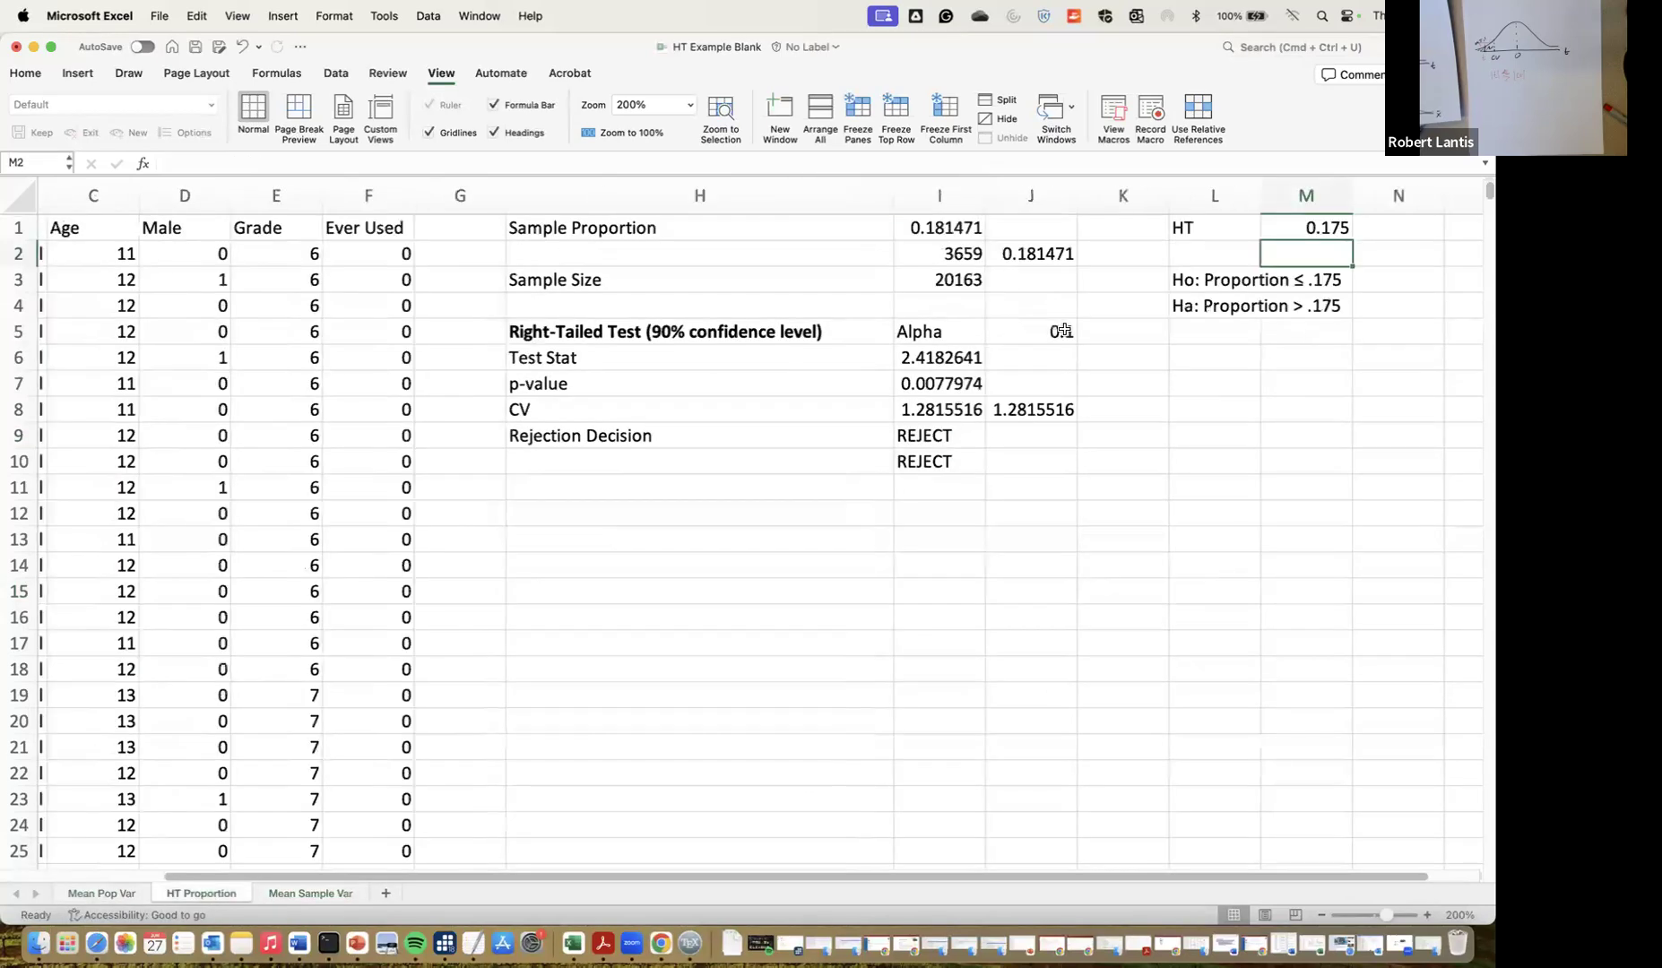